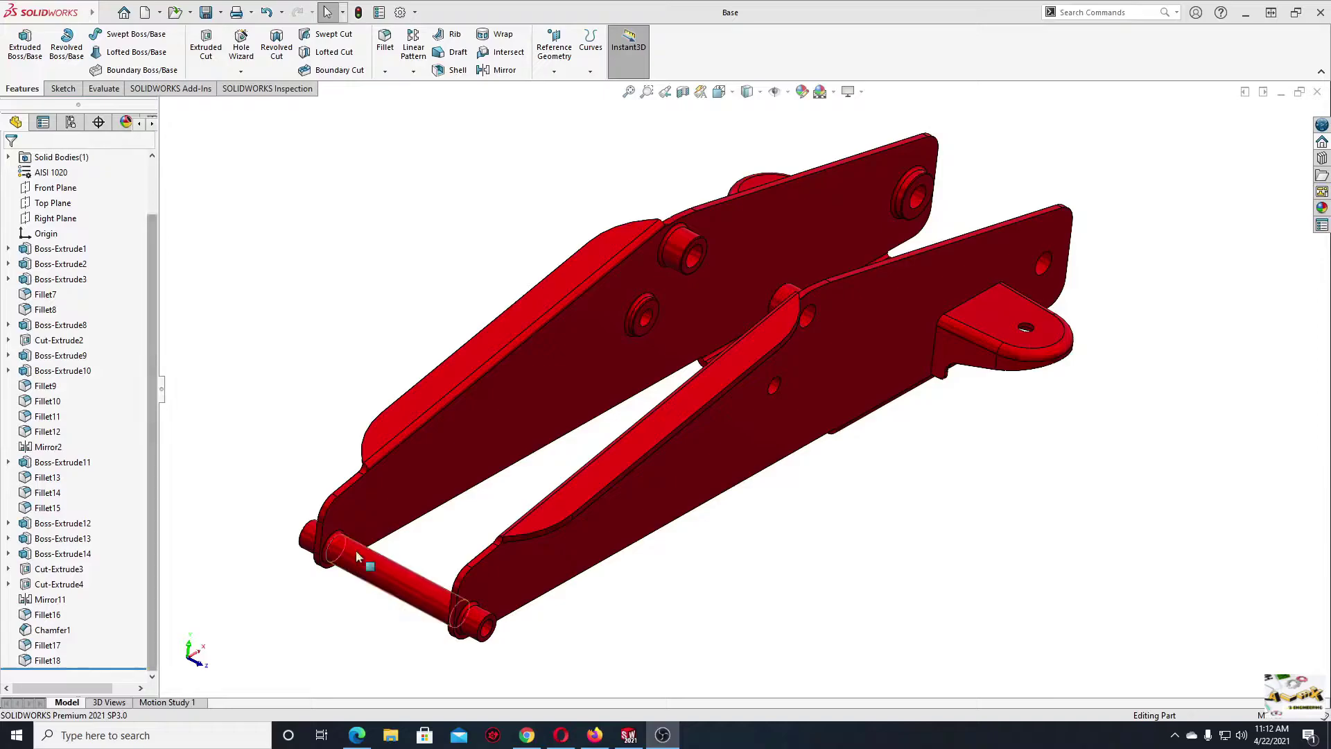
- Orbit and zoom around the red boom-arm model to inspect its underside and side plates
{"action": "mouse_move", "coordinate": [758, 485]}
{"action": "middle_mouse_down"}
{"action": "mouse_move", "coordinate": [611, 406]}
{"action": "mouse_move", "coordinate": [564, 416]}
{"action": "mouse_move", "coordinate": [485, 478]}
{"action": "mouse_move", "coordinate": [439, 541]}
{"action": "middle_mouse_up"}
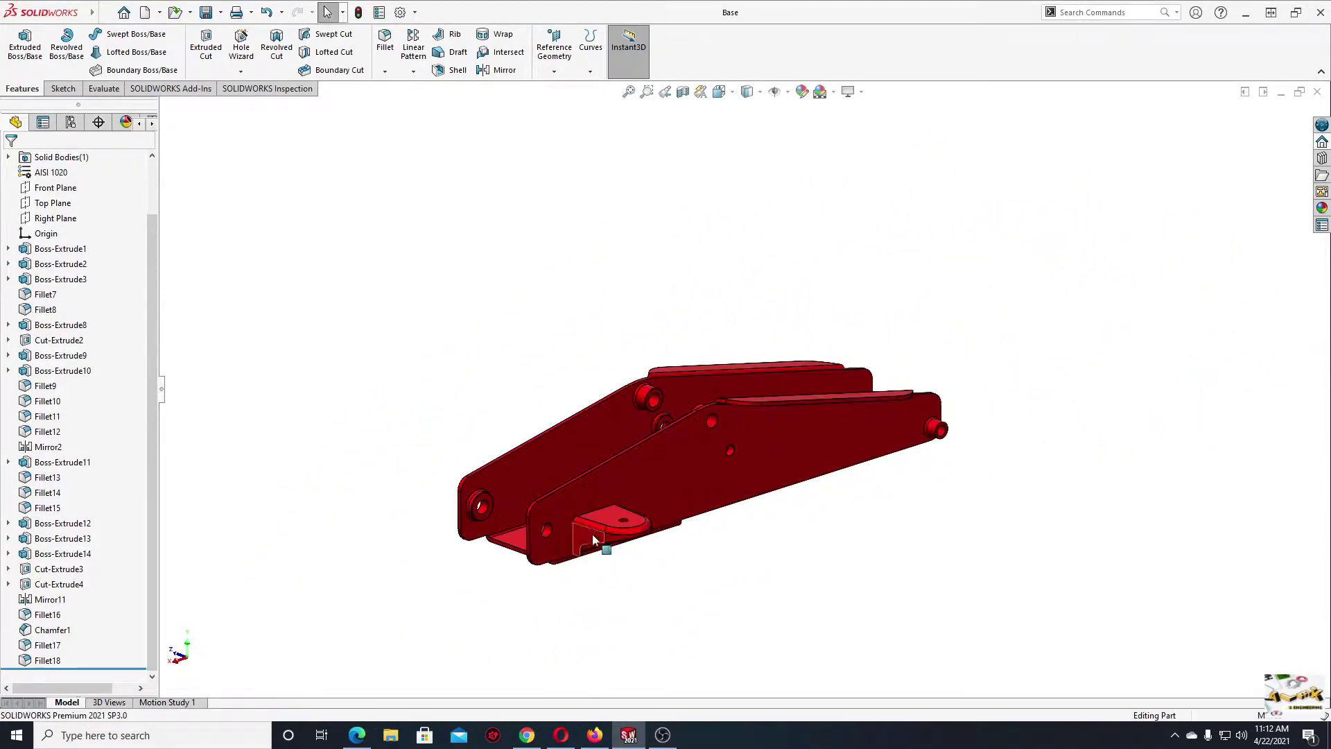
{"action": "scroll", "coordinate": [604, 517], "scroll_direction": "down", "scroll_amount": 3}
{"action": "scroll", "coordinate": [605, 513], "scroll_direction": "down", "scroll_amount": 2}
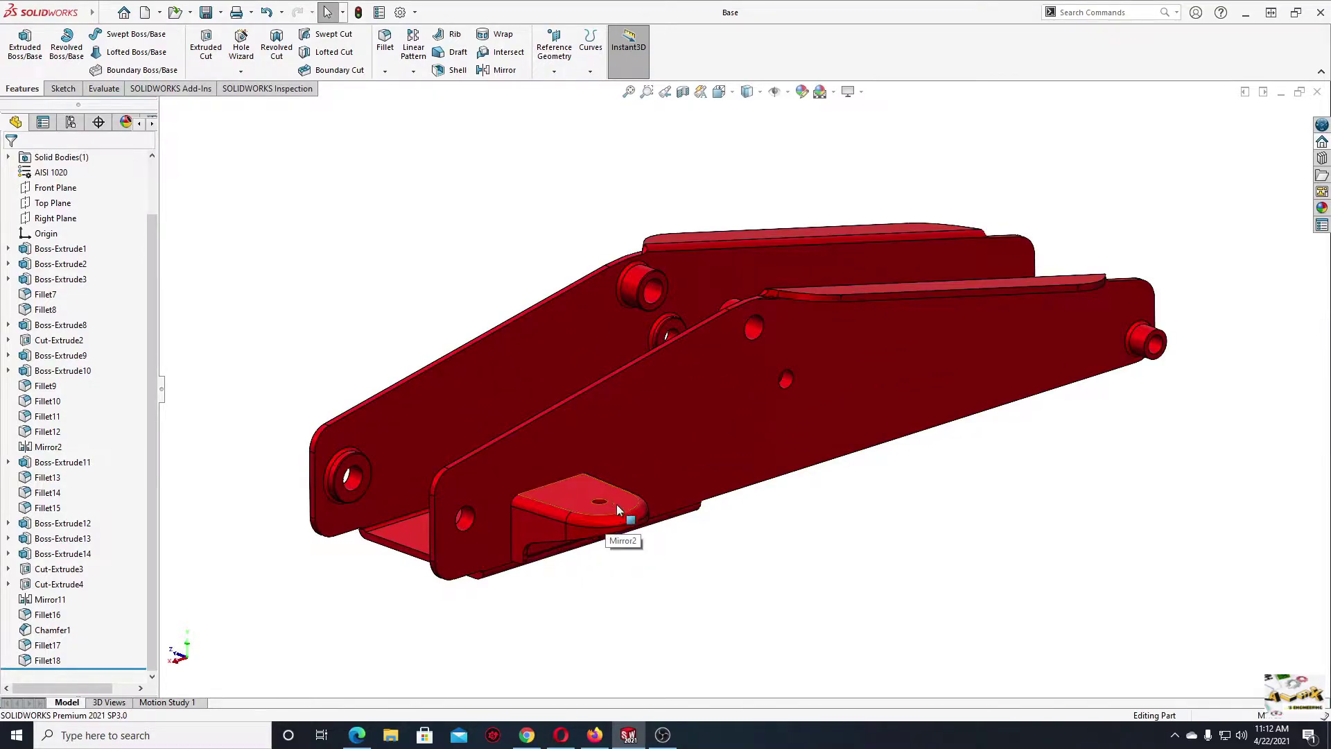
{"action": "mouse_move", "coordinate": [620, 509]}
{"action": "middle_mouse_down"}
{"action": "mouse_move", "coordinate": [648, 530]}
{"action": "mouse_move", "coordinate": [640, 493]}
{"action": "mouse_move", "coordinate": [608, 461]}
{"action": "mouse_move", "coordinate": [485, 535]}
{"action": "mouse_move", "coordinate": [470, 564]}
{"action": "mouse_move", "coordinate": [604, 529]}
{"action": "mouse_move", "coordinate": [719, 596]}
{"action": "mouse_move", "coordinate": [722, 651]}
{"action": "mouse_move", "coordinate": [758, 520]}
{"action": "mouse_move", "coordinate": [731, 511]}
{"action": "mouse_move", "coordinate": [725, 522]}
{"action": "mouse_move", "coordinate": [639, 470]}
{"action": "middle_mouse_up"}
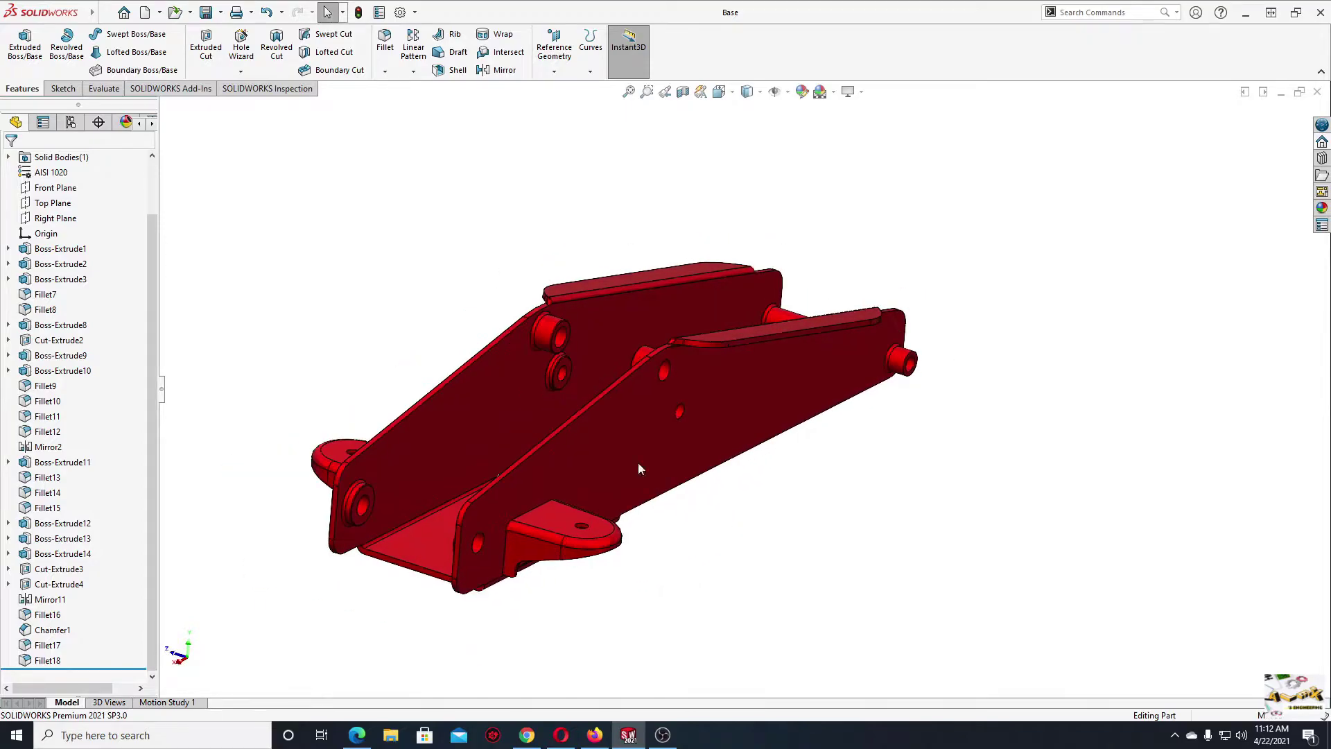
- Create a new blank part with a Plain White viewport background
{"action": "left_click", "coordinate": [145, 14]}
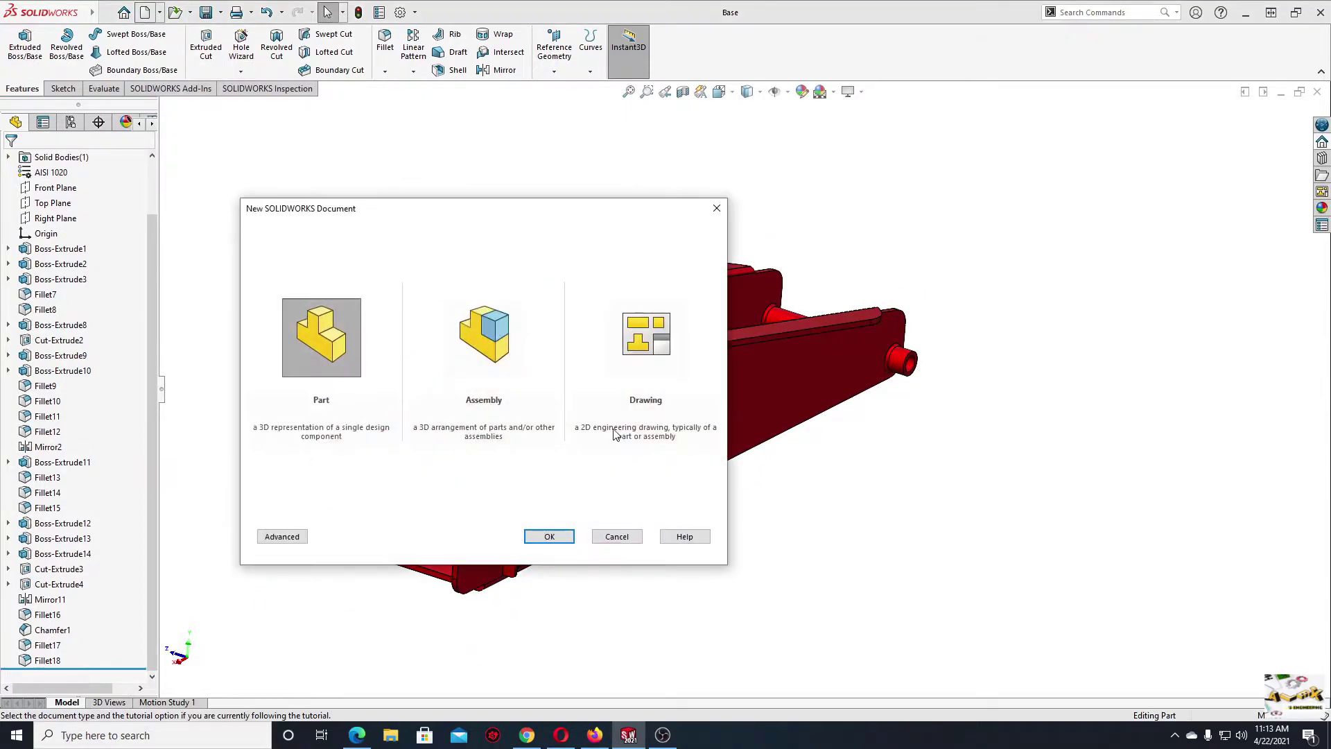
{"action": "left_click", "coordinate": [549, 537]}
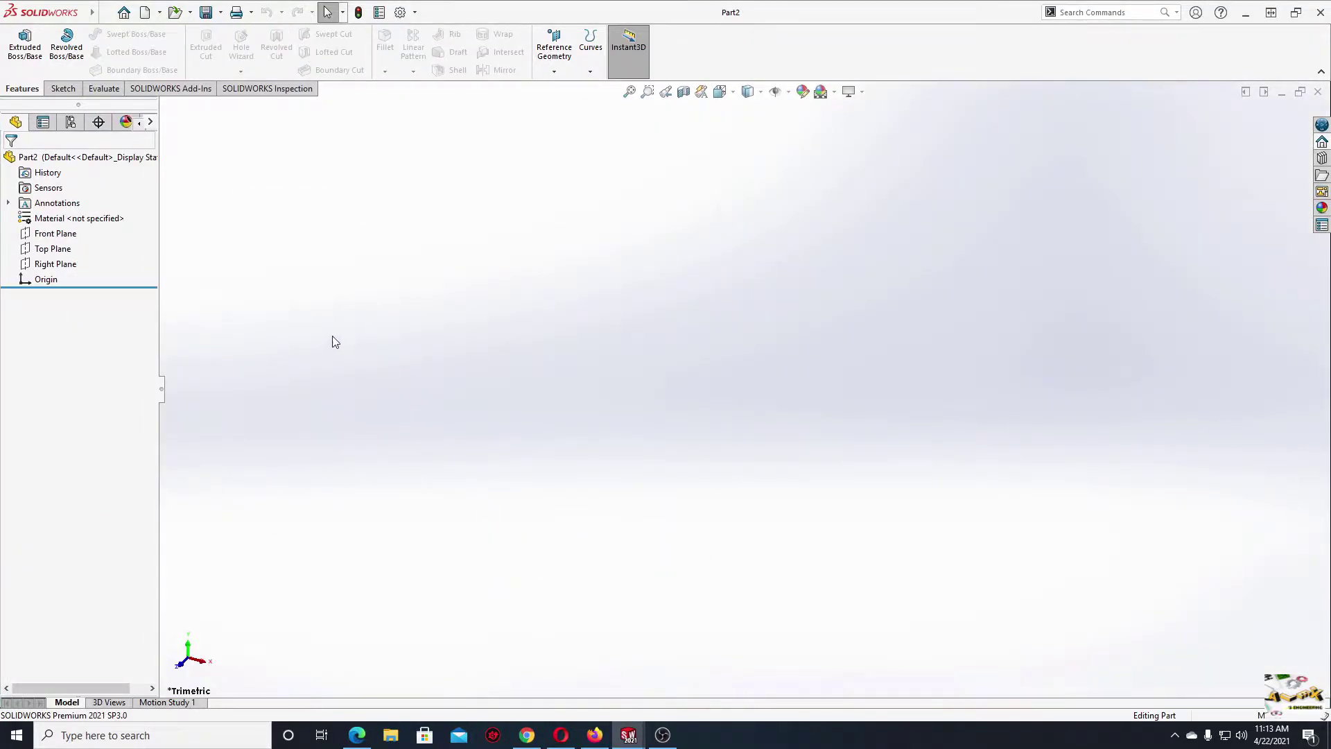
{"action": "left_click", "coordinate": [822, 92]}
{"action": "left_click", "coordinate": [845, 129]}
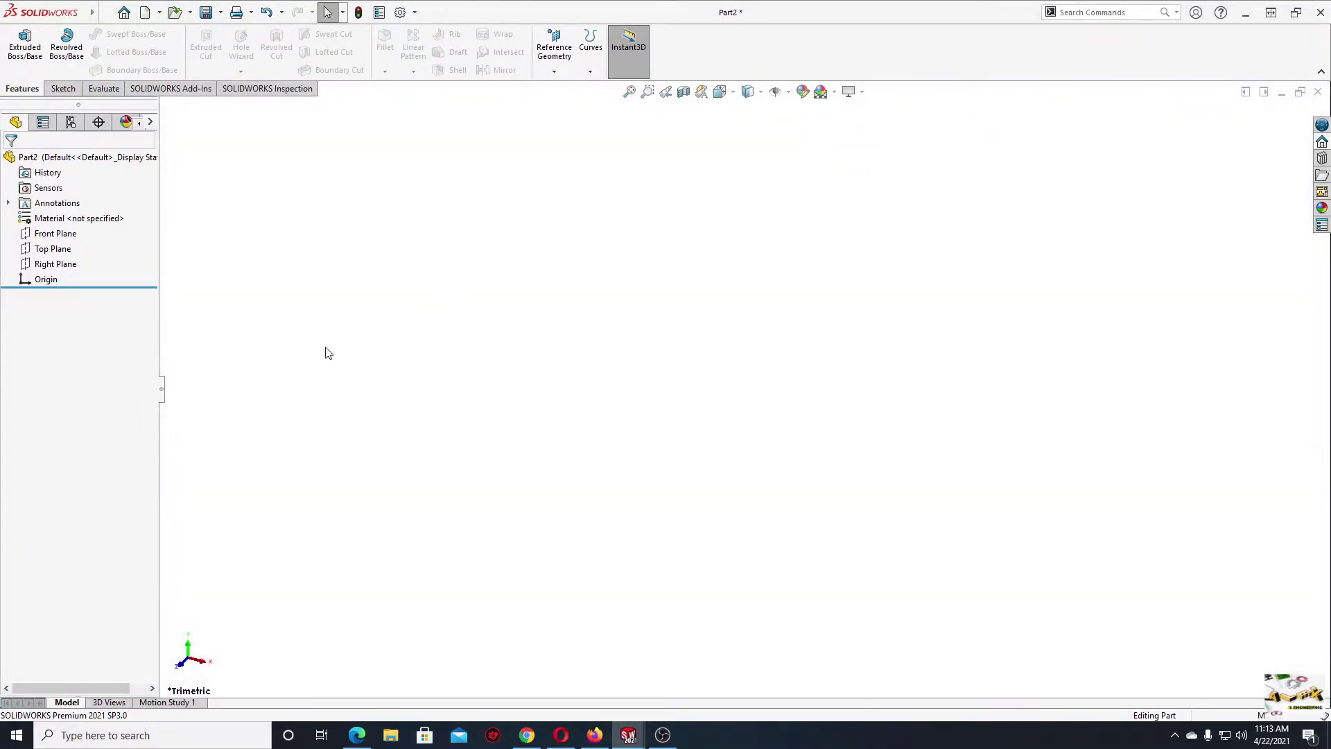
- Sketch a circle centred on the origin on the Front Plane
{"action": "left_click", "coordinate": [56, 234]}
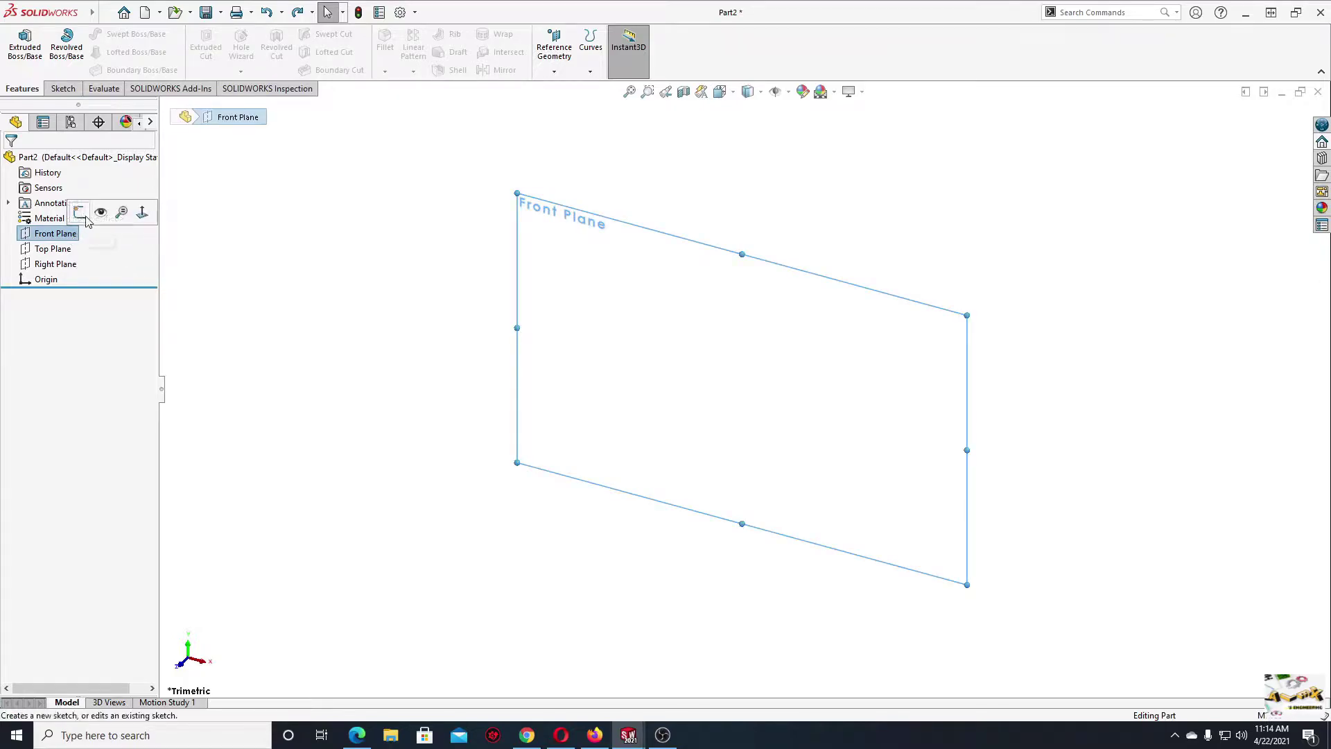
{"action": "left_click", "coordinate": [106, 218]}
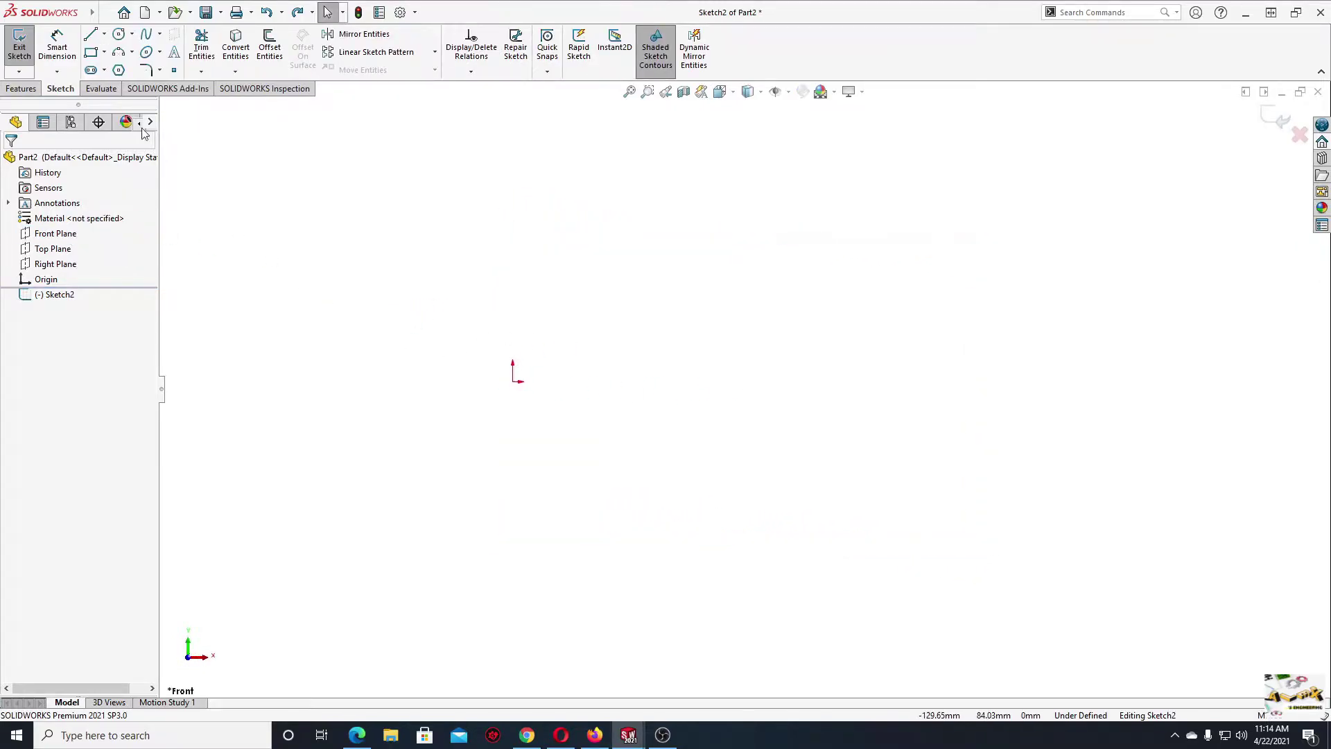
{"action": "left_click", "coordinate": [124, 35]}
{"action": "left_click", "coordinate": [513, 382]}
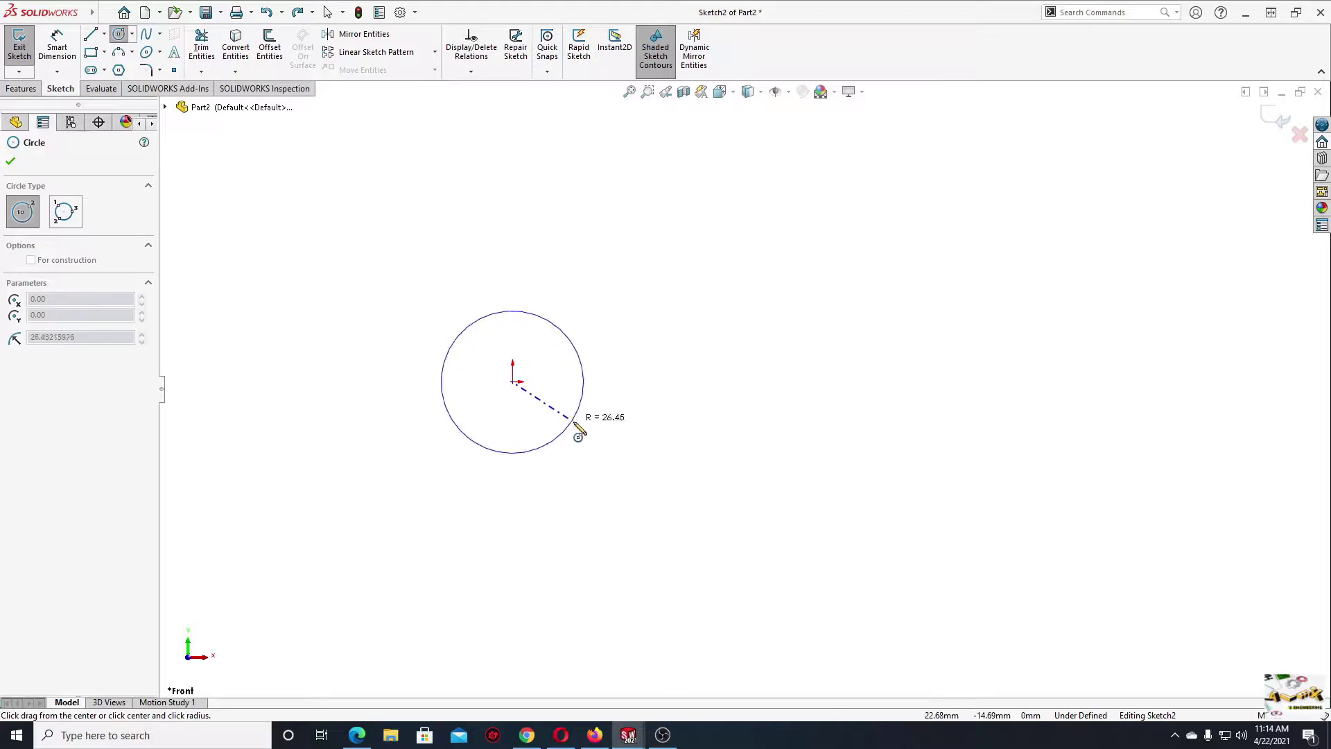
{"action": "left_click", "coordinate": [577, 431]}
{"action": "key", "text": "Escape"}
- Dimension the circle's diameter to 19 mm
{"action": "key", "text": "d"}
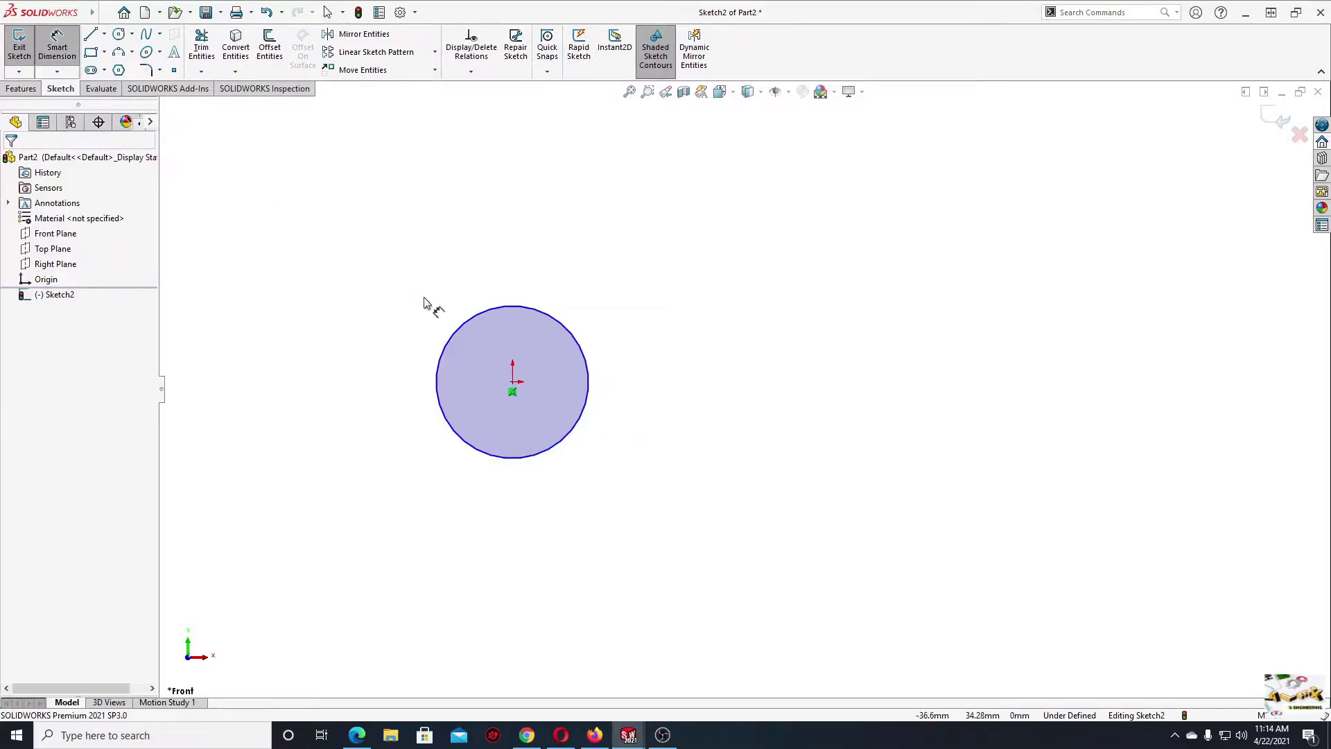
{"action": "left_click", "coordinate": [457, 330]}
{"action": "left_click", "coordinate": [369, 274]}
{"action": "type", "text": "1"}
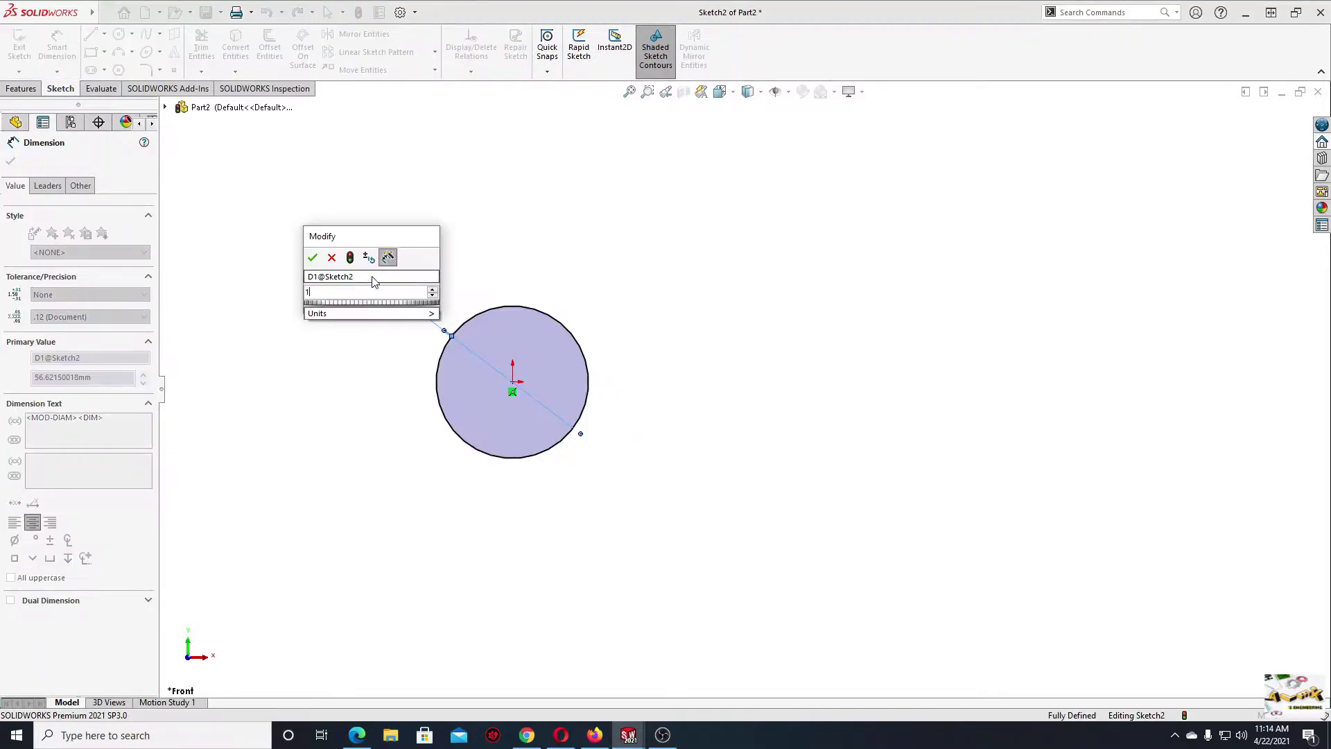
{"action": "type", "text": "9"}
{"action": "key", "text": "Return"}
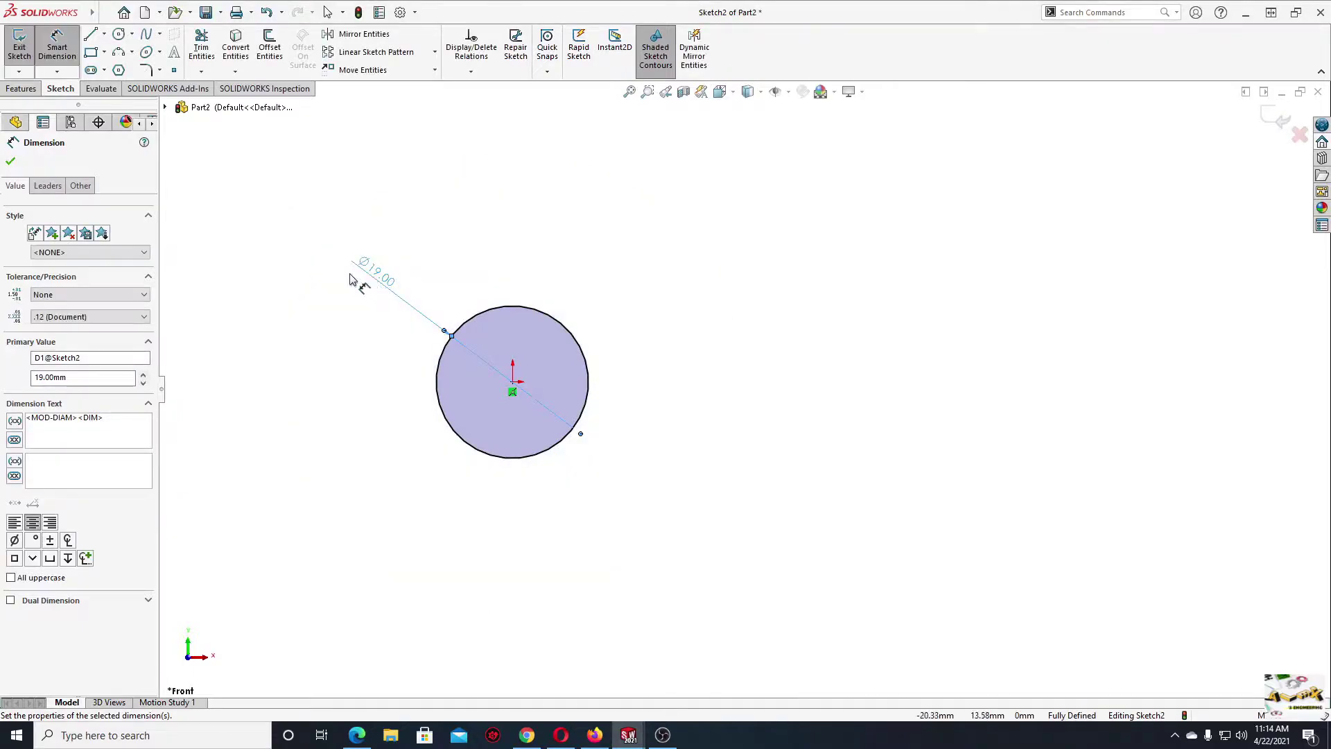
{"action": "left_click", "coordinate": [8, 164]}
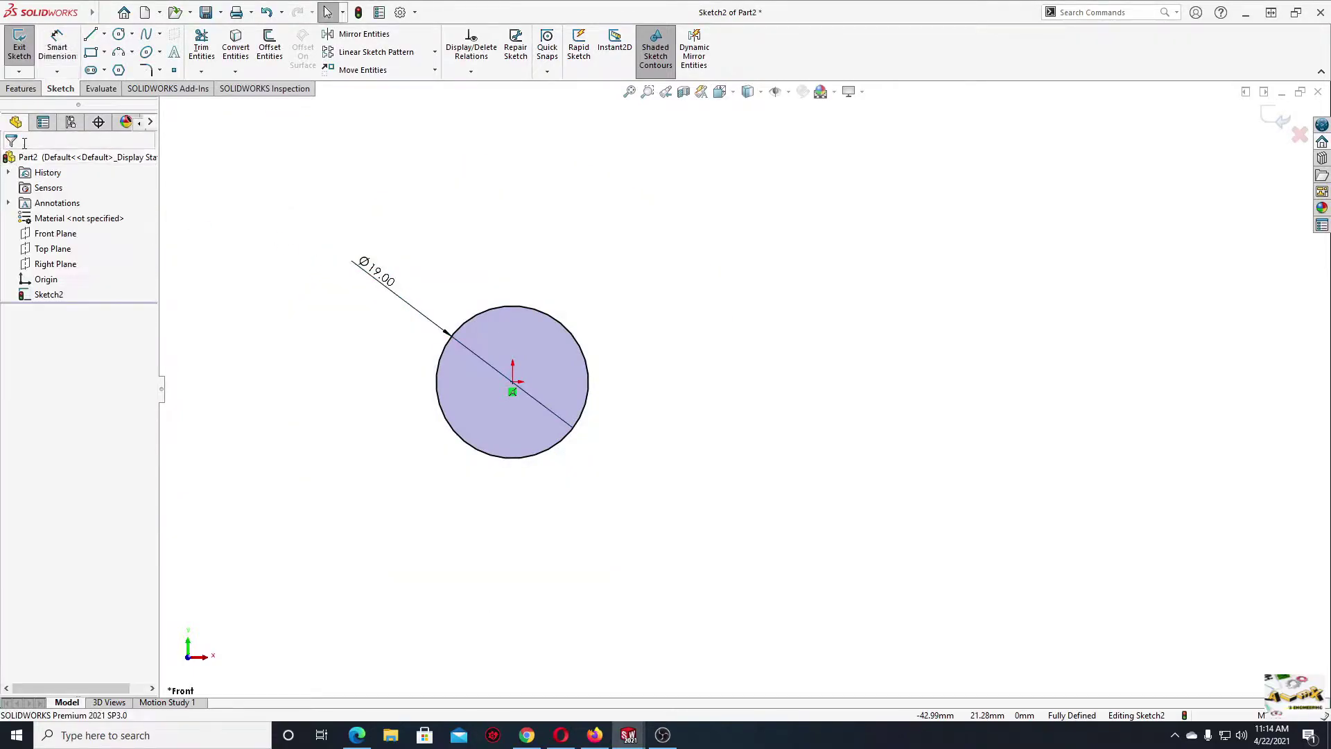
{"action": "left_click", "coordinate": [23, 90]}
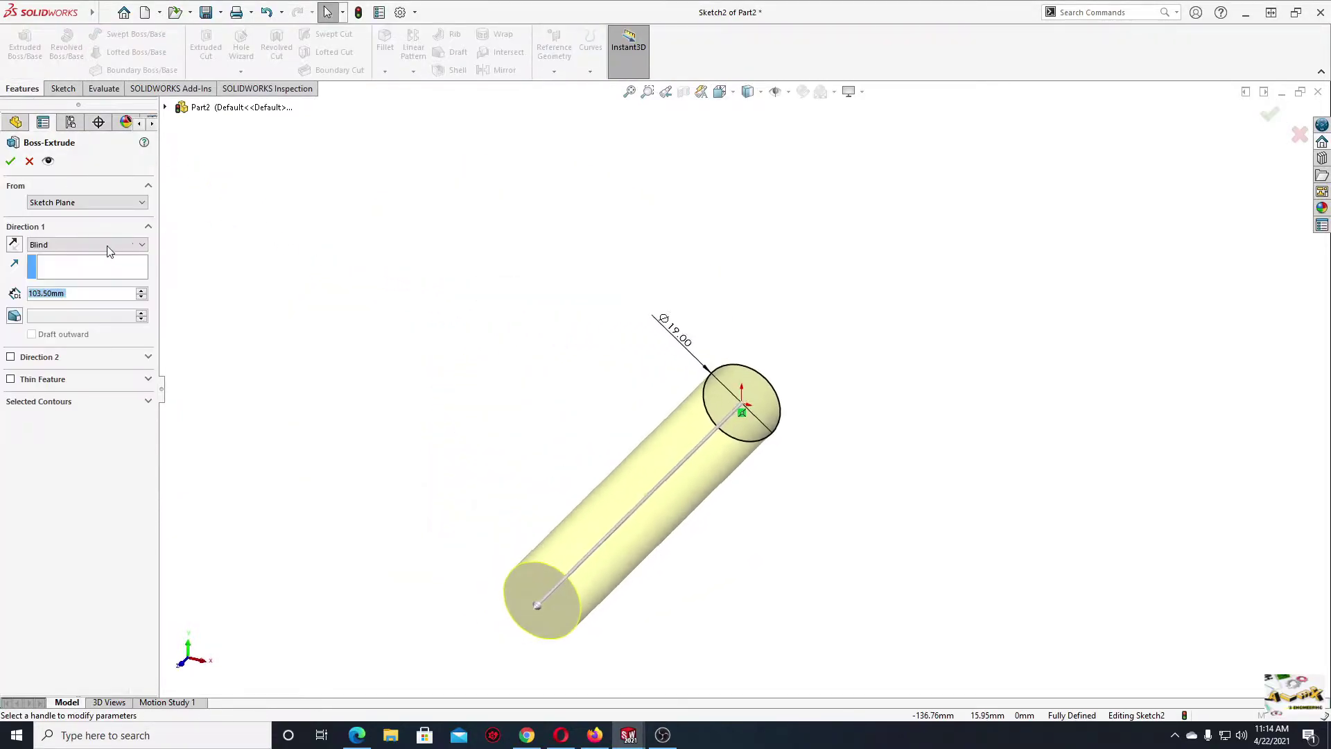
- Extrude the Ø19 circle 103.50 mm Mid Plane into a cylinder and select its end face
{"action": "left_click", "coordinate": [87, 245]}
{"action": "left_click", "coordinate": [70, 303]}
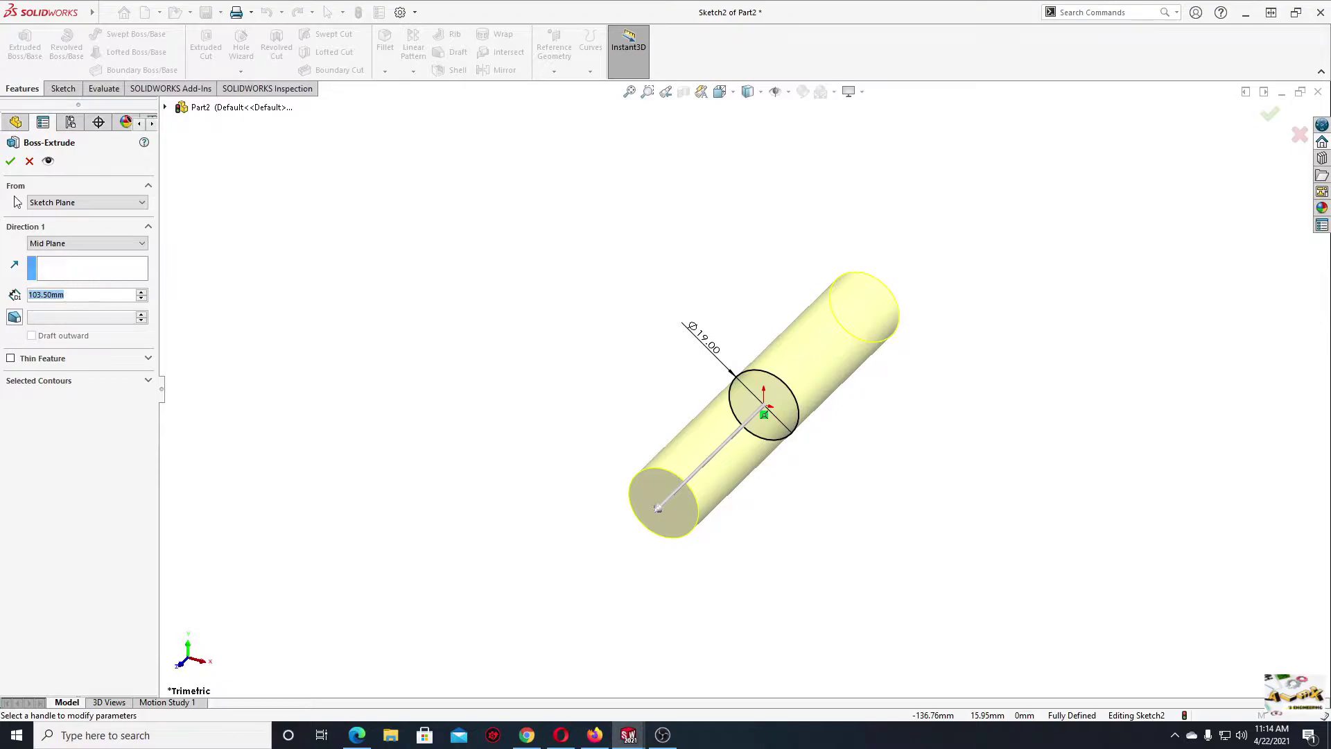
{"action": "left_click", "coordinate": [9, 164]}
{"action": "middle_click_drag", "start_coordinate": [502, 386], "coordinate": [332, 384], "text": "ctrl"}
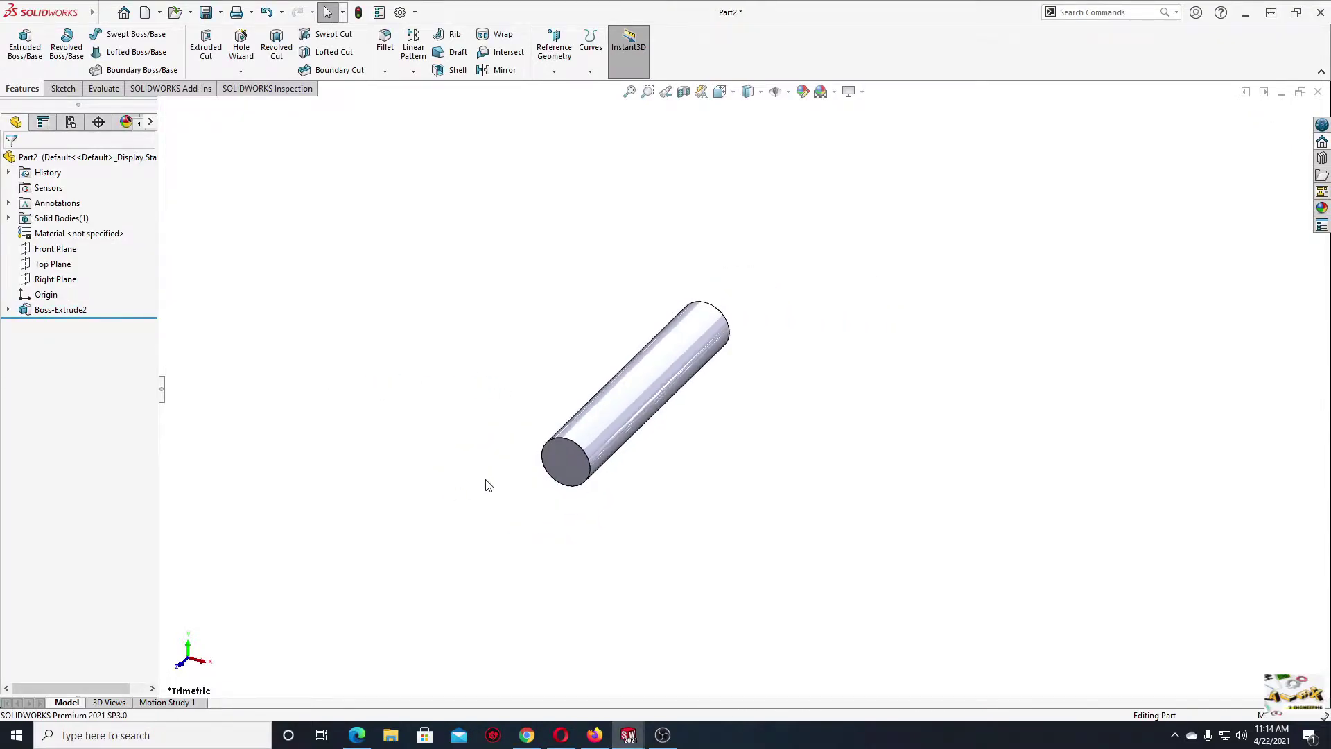
{"action": "scroll", "coordinate": [416, 485], "scroll_direction": "up", "scroll_amount": 3}
{"action": "left_click", "coordinate": [456, 463]}
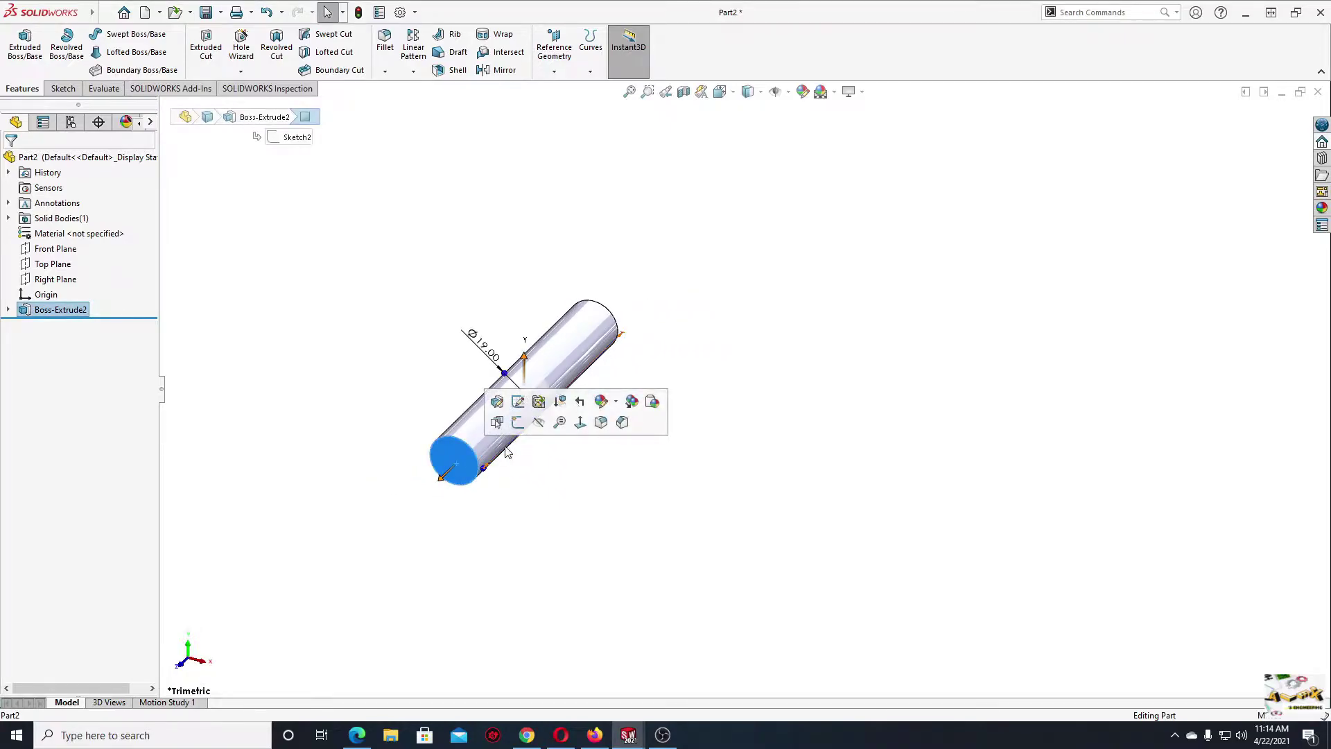
- Start a new sketch on the cylinder's end face and frame the circle
{"action": "left_click", "coordinate": [514, 421]}
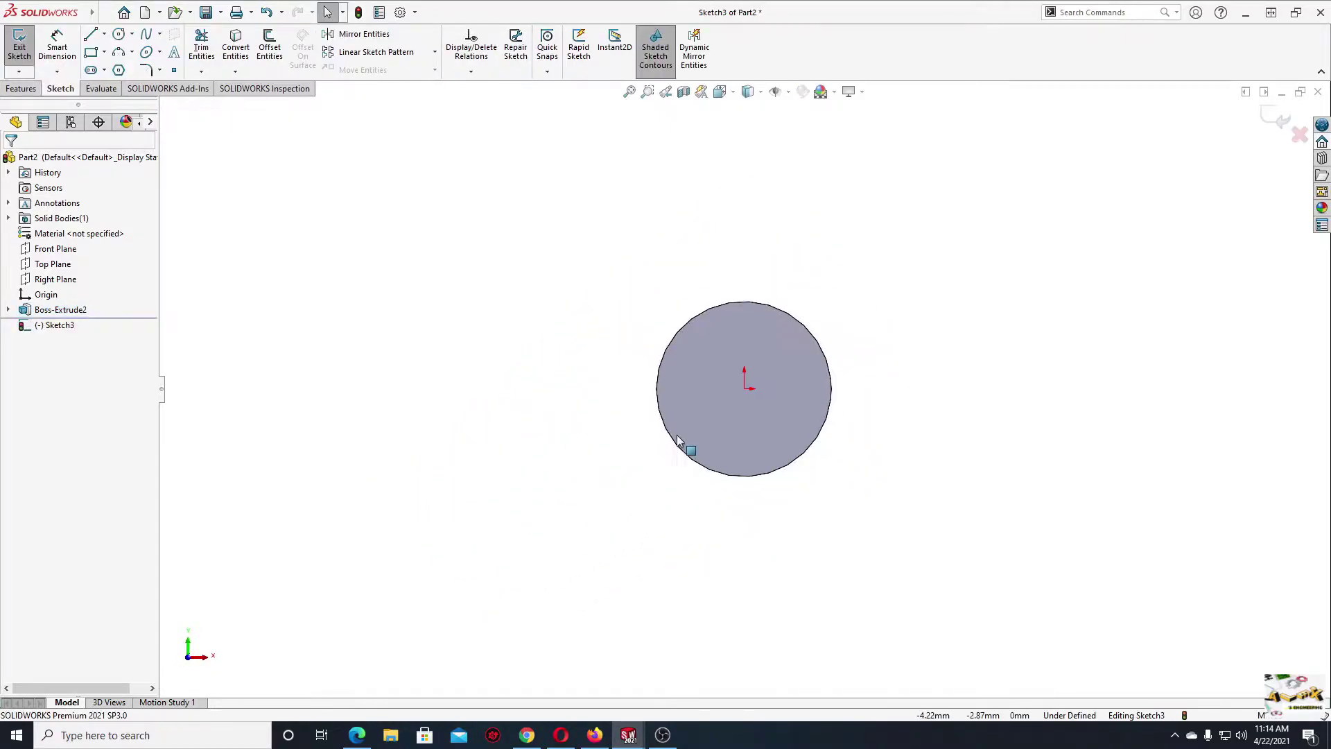
{"action": "middle_click_drag", "start_coordinate": [676, 435], "coordinate": [461, 433], "text": "ctrl"}
{"action": "key", "text": "f"}
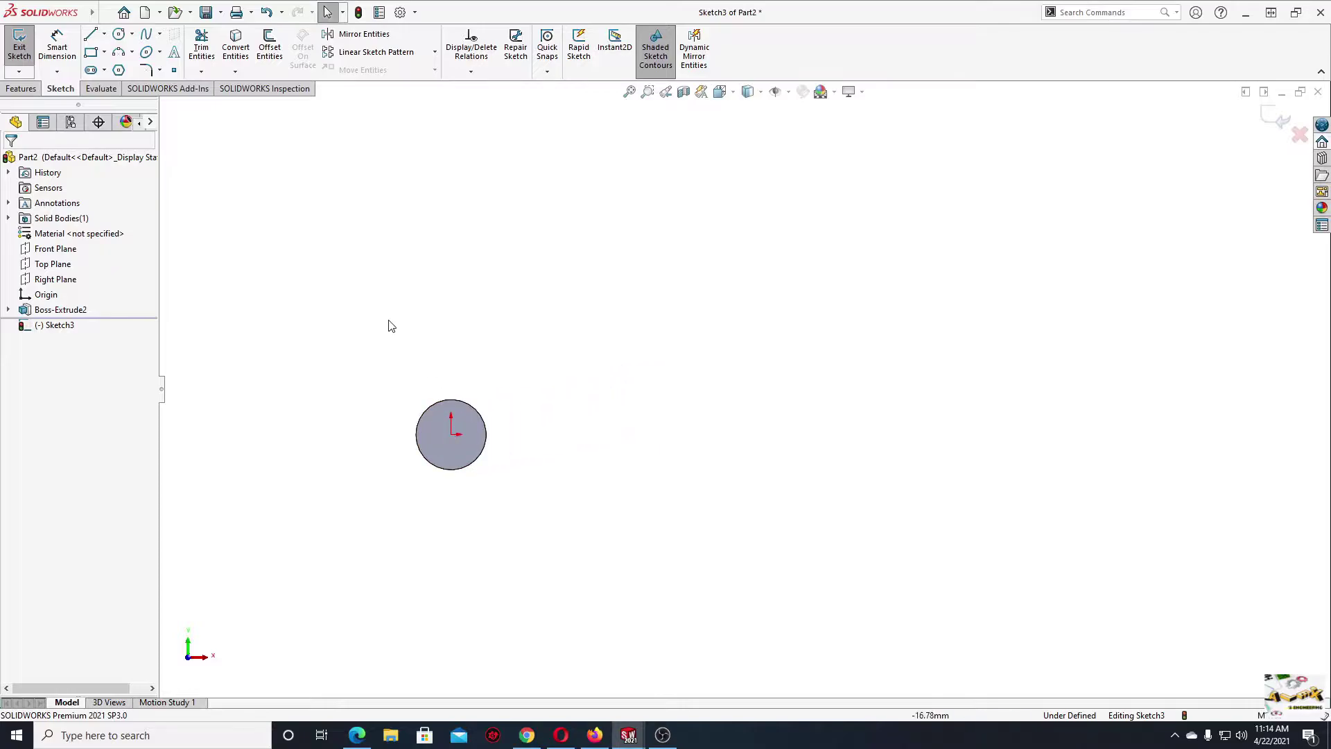
- Draw a closed five-sided line outline with a peaked top around the circle
{"action": "left_click", "coordinate": [91, 36]}
{"action": "left_click", "coordinate": [352, 347]}
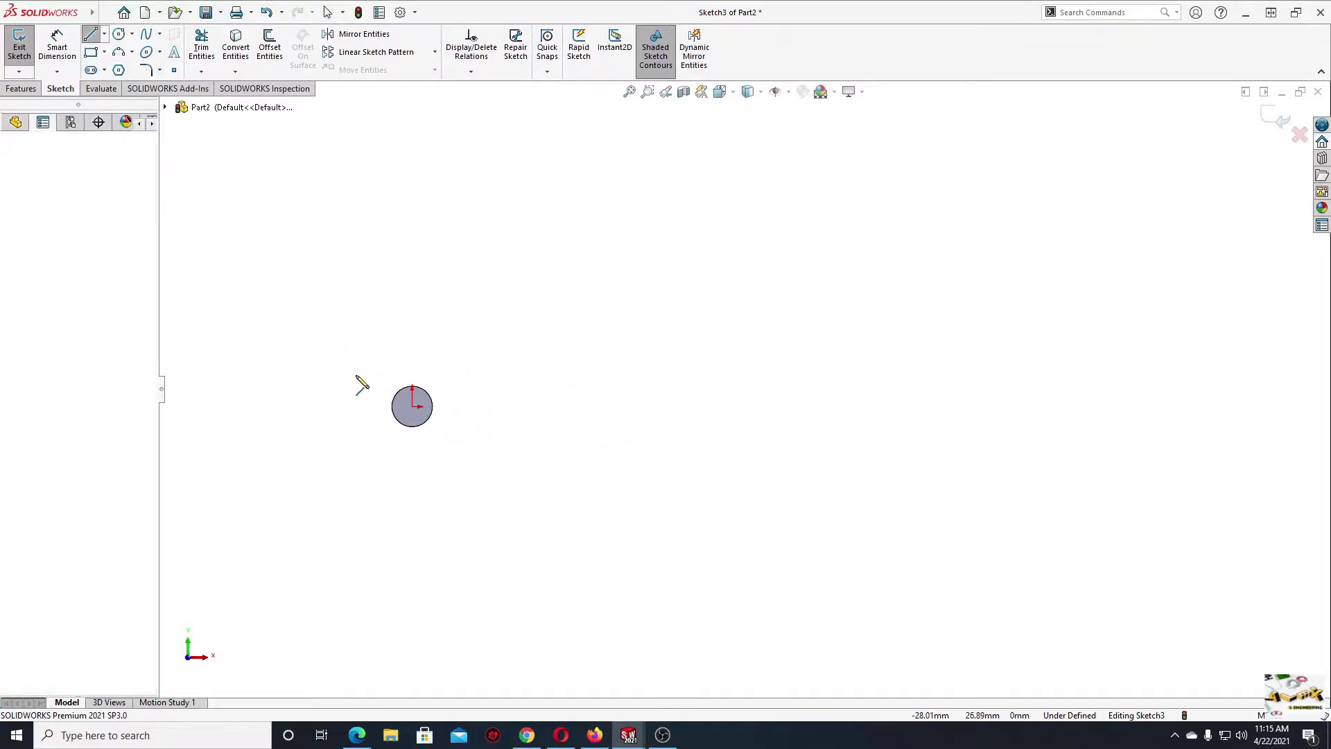
{"action": "left_click", "coordinate": [353, 451]}
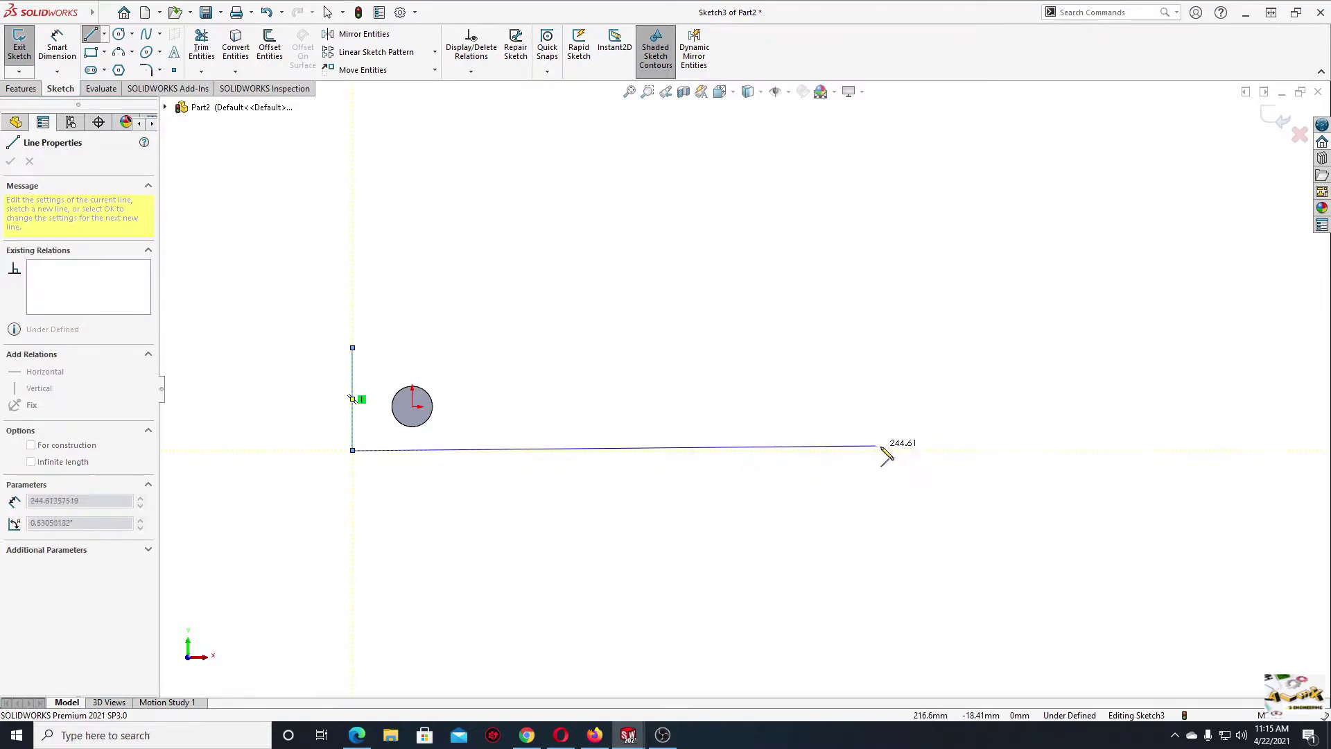
{"action": "left_click", "coordinate": [922, 451]}
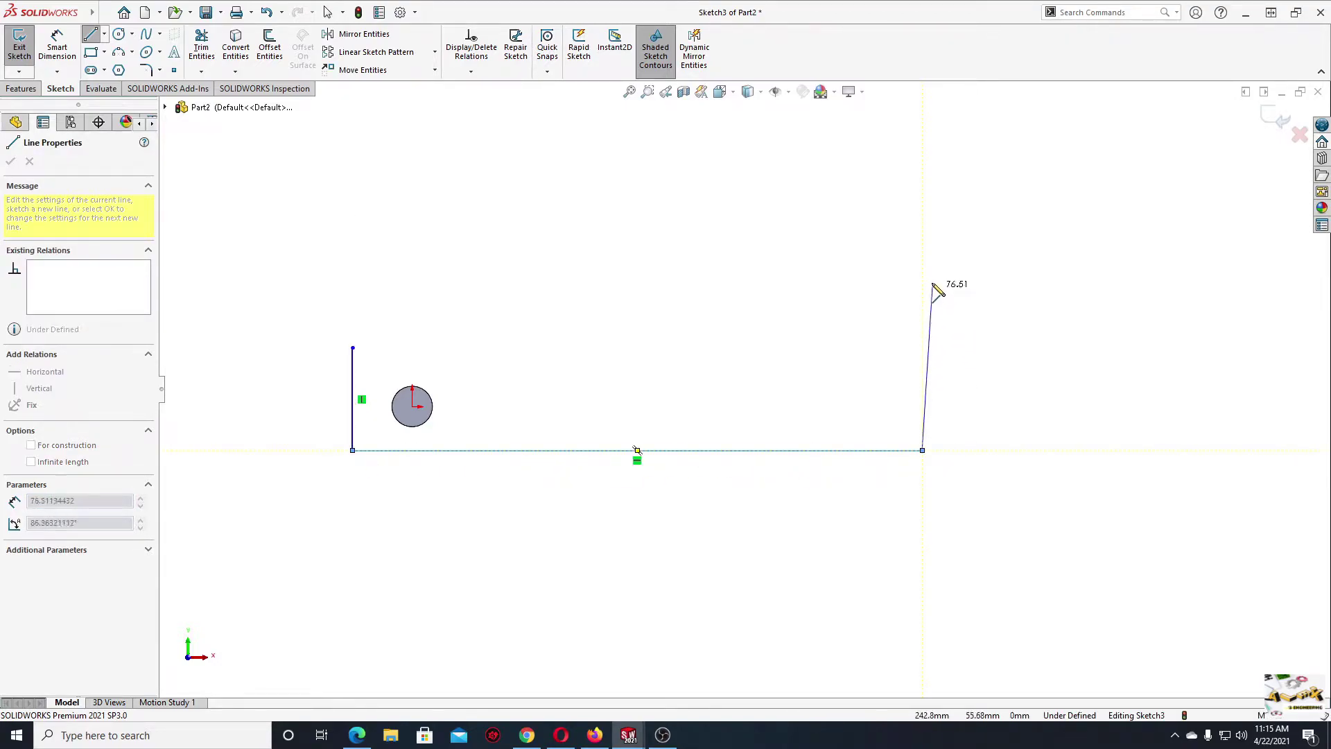
{"action": "left_click", "coordinate": [922, 273]}
{"action": "left_click", "coordinate": [659, 208]}
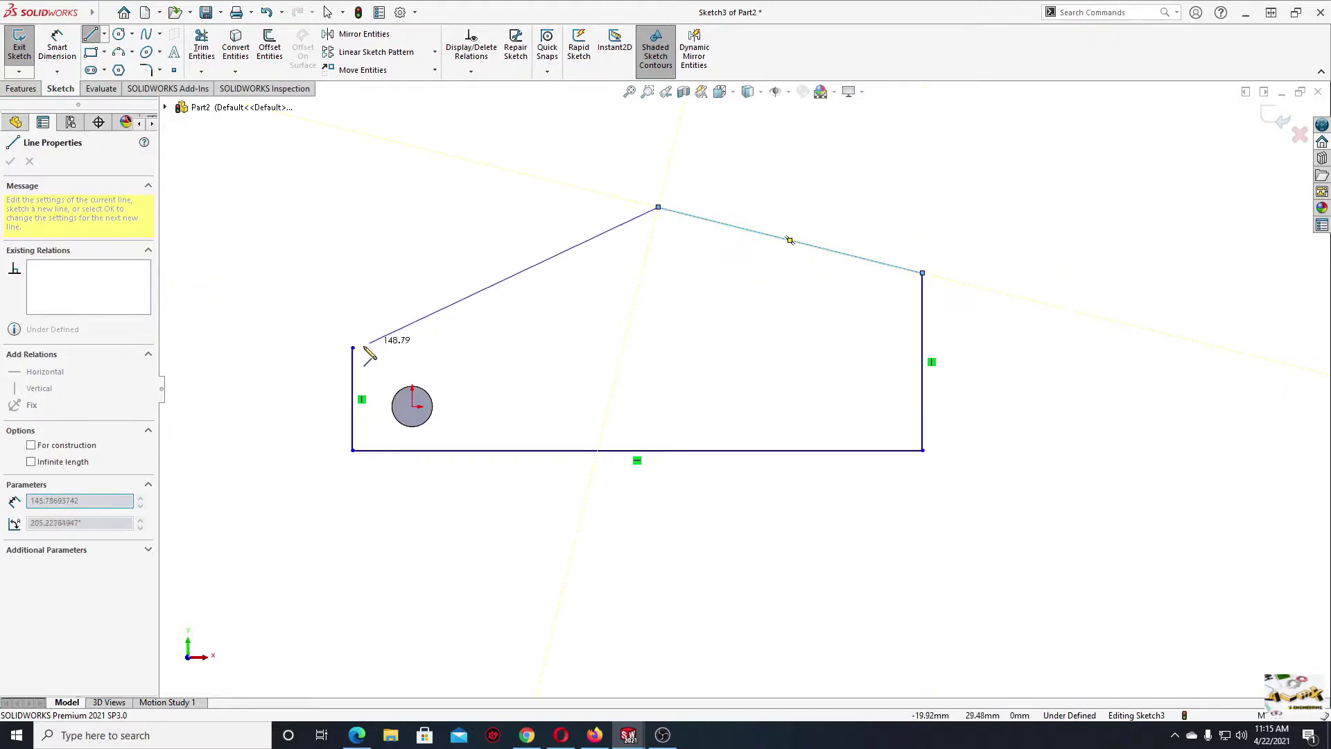
{"action": "left_click", "coordinate": [352, 348]}
{"action": "right_click", "coordinate": [318, 307]}
{"action": "left_click", "coordinate": [317, 303]}
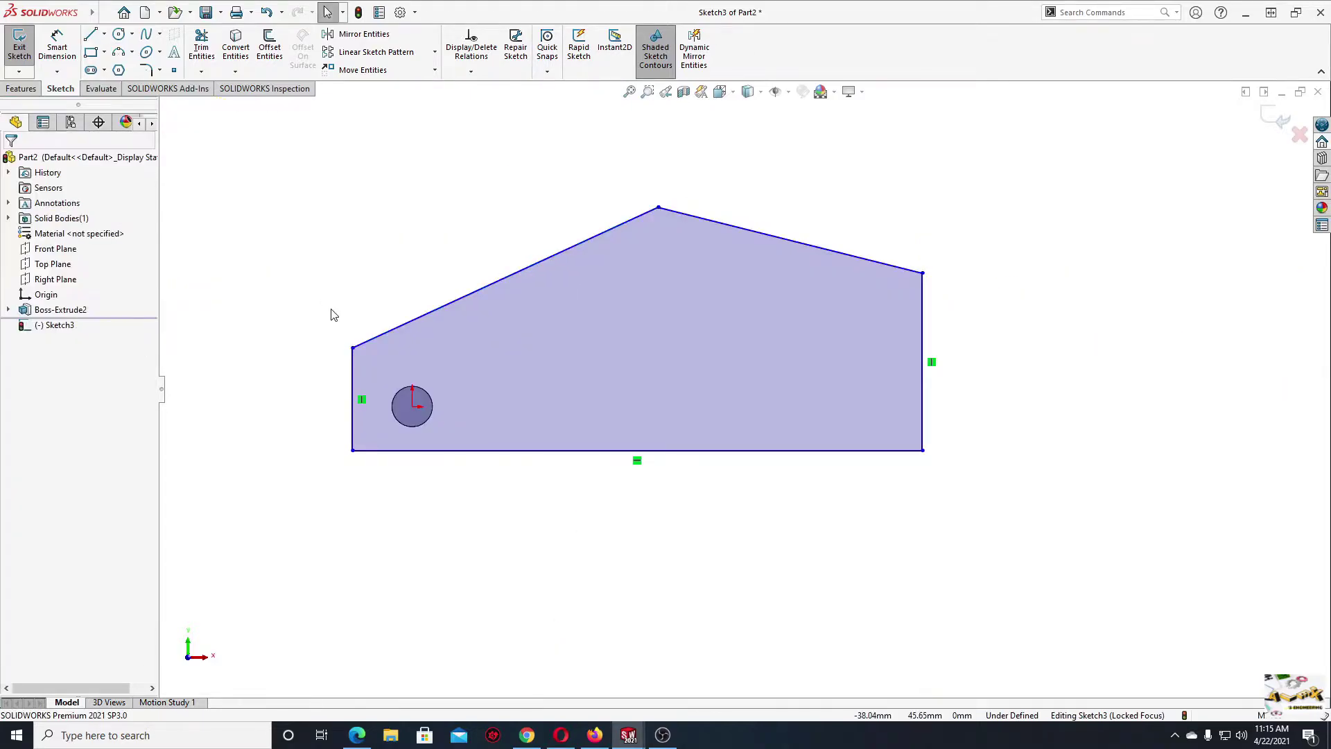
{"action": "scroll", "coordinate": [297, 326], "scroll_direction": "down", "scroll_amount": 2}
{"action": "mouse_move", "coordinate": [402, 356]}
{"action": "middle_mouse_down", "text": "ctrl"}
{"action": "mouse_move", "coordinate": [387, 294]}
{"action": "mouse_move", "coordinate": [357, 351]}
{"action": "middle_mouse_up", "text": "ctrl"}
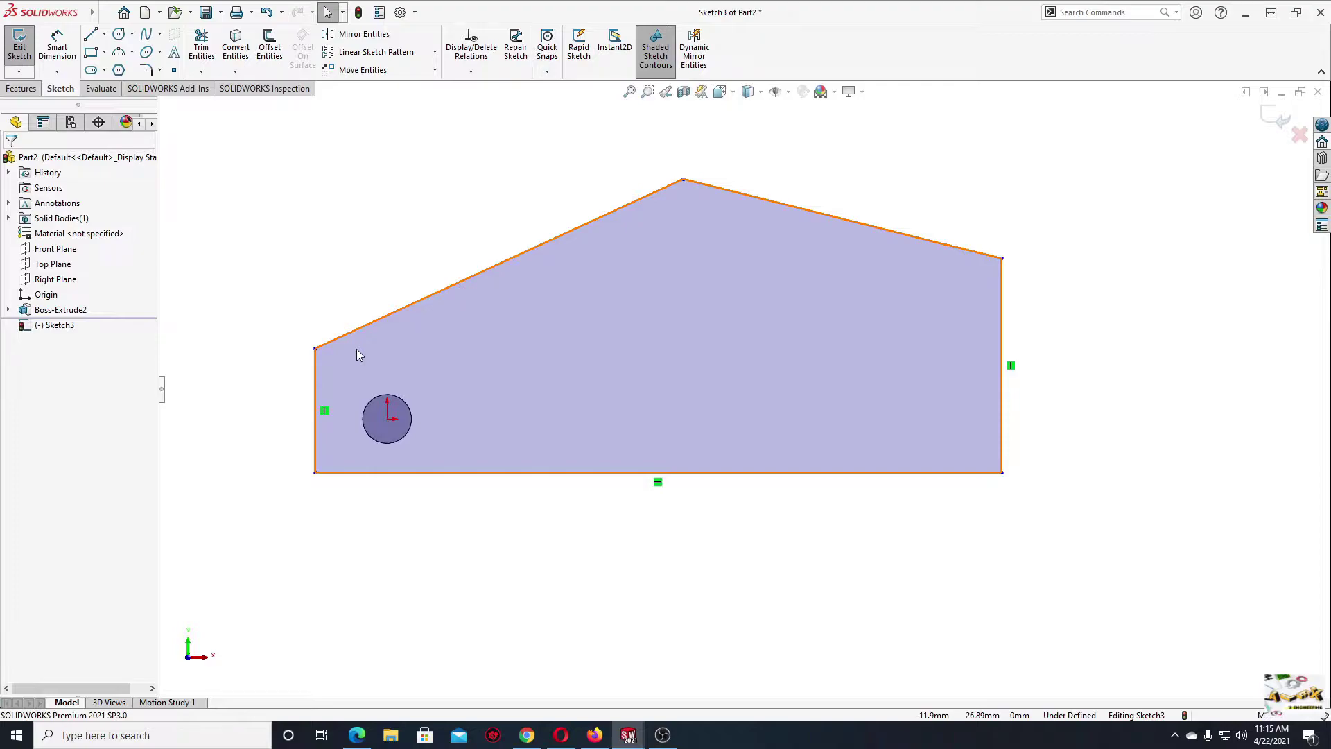
- Dimension the outline's left edge to 50 mm and right edge to 70 mm
{"action": "left_click", "coordinate": [57, 47]}
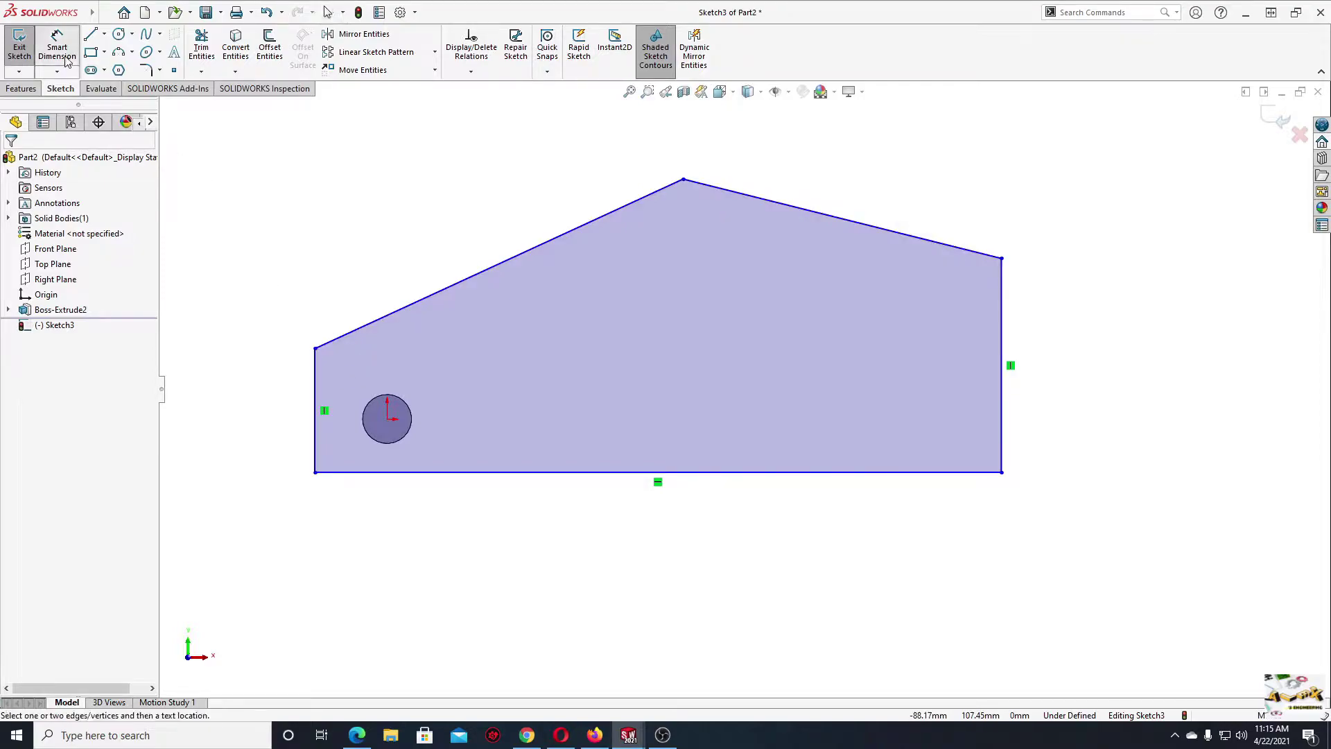
{"action": "left_click", "coordinate": [315, 407]}
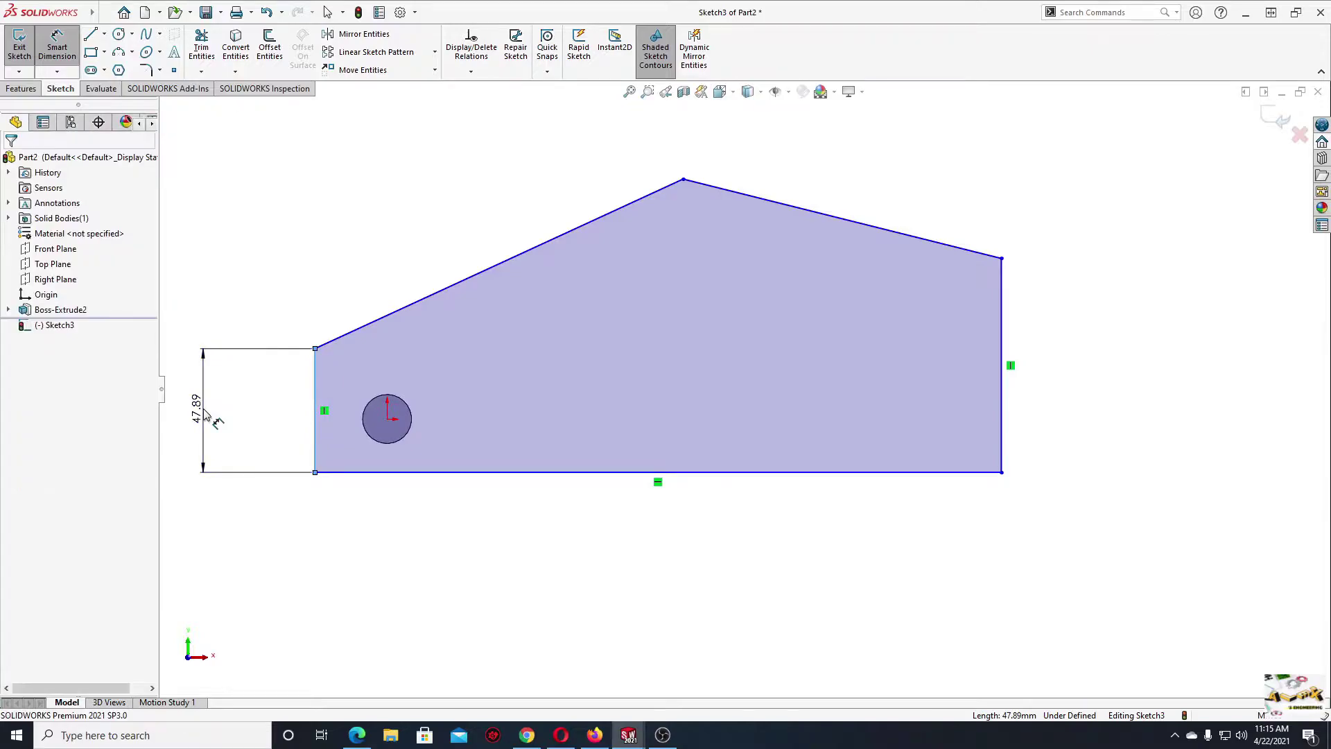
{"action": "left_click", "coordinate": [203, 413]}
{"action": "type", "text": "50"}
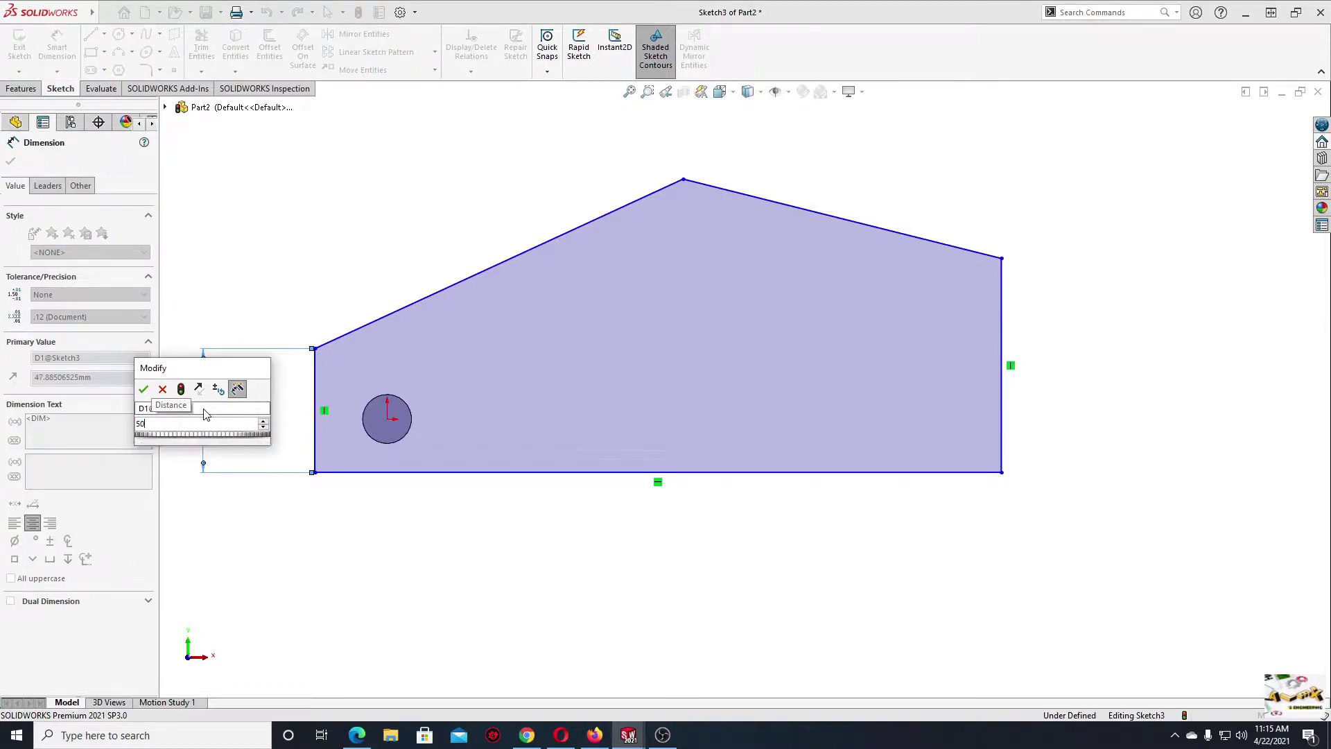
{"action": "key", "text": "Return"}
{"action": "left_click", "coordinate": [1002, 355]}
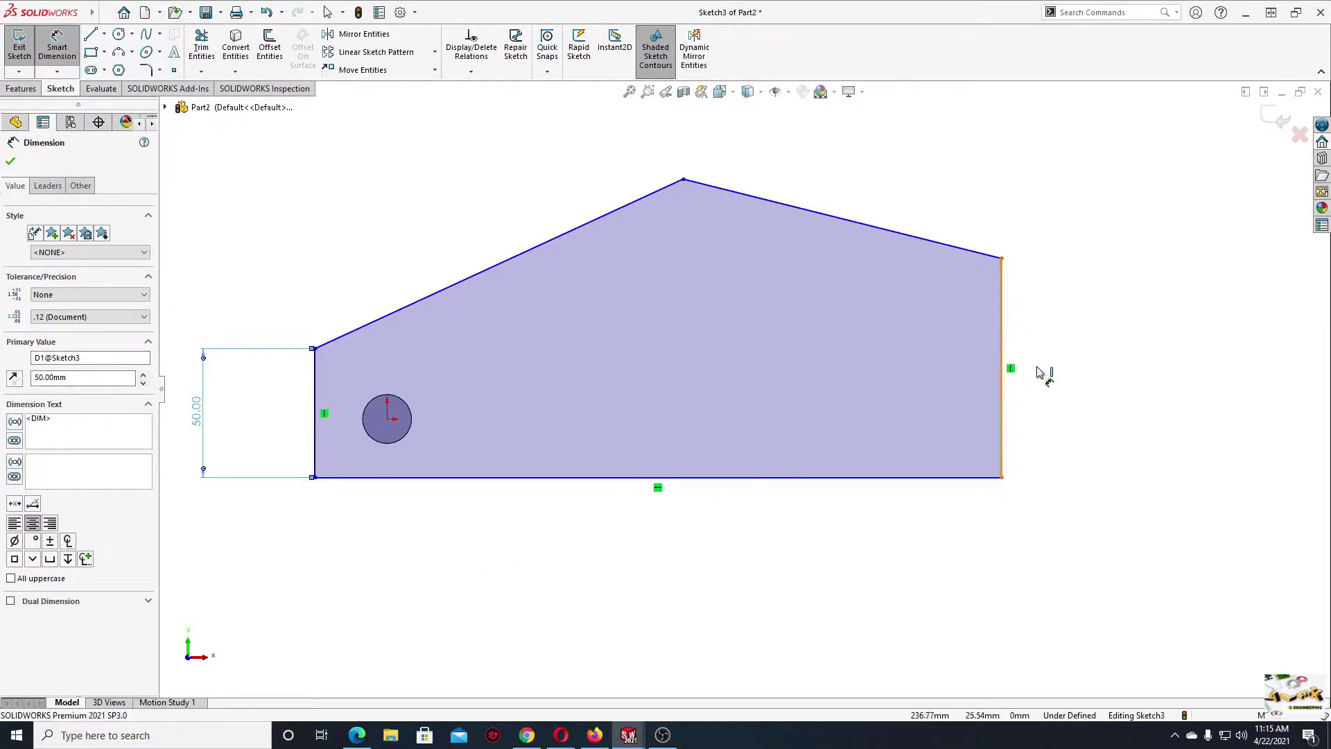
{"action": "left_click", "coordinate": [1071, 375]}
{"action": "type", "text": "70"}
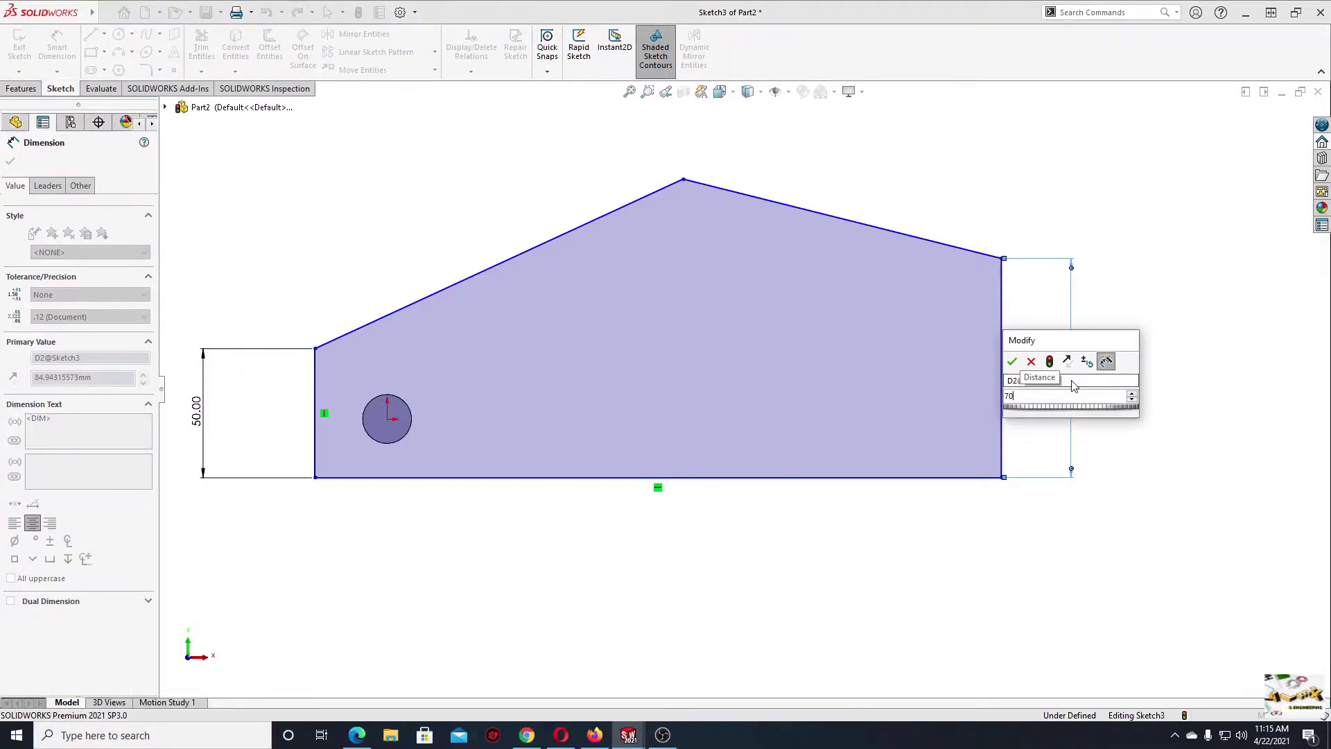
{"action": "key", "text": "Return"}
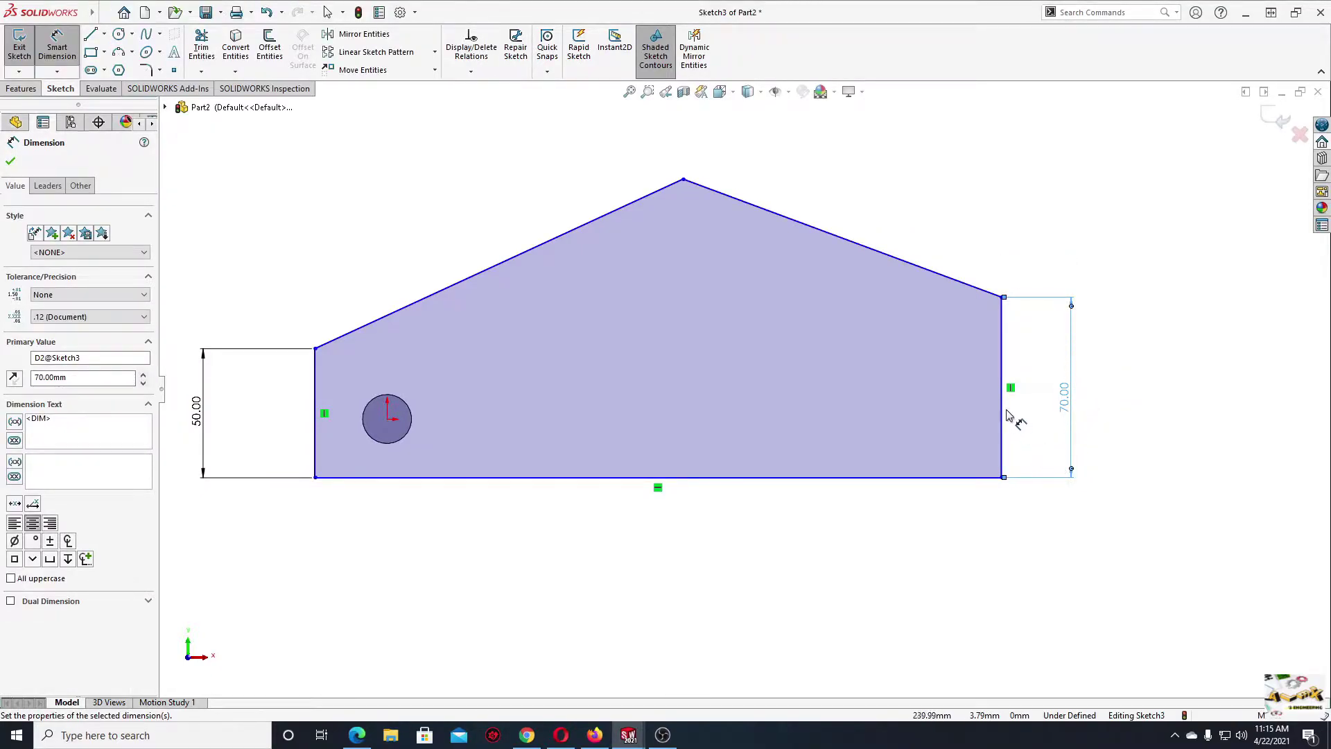
- Place the apex 265 from the right corner and set the bottom length to 596
{"action": "left_click", "coordinate": [1002, 297]}
{"action": "left_click", "coordinate": [683, 179]}
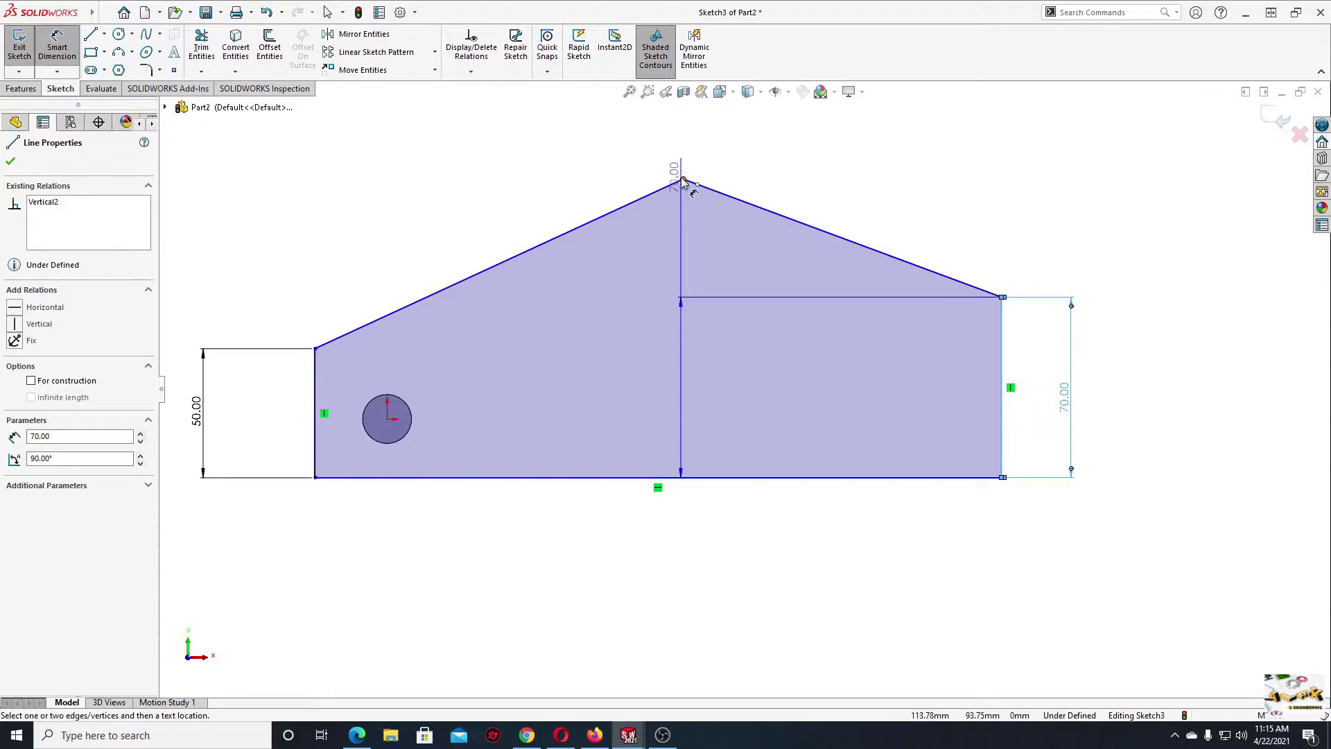
{"action": "left_click", "coordinate": [784, 159]}
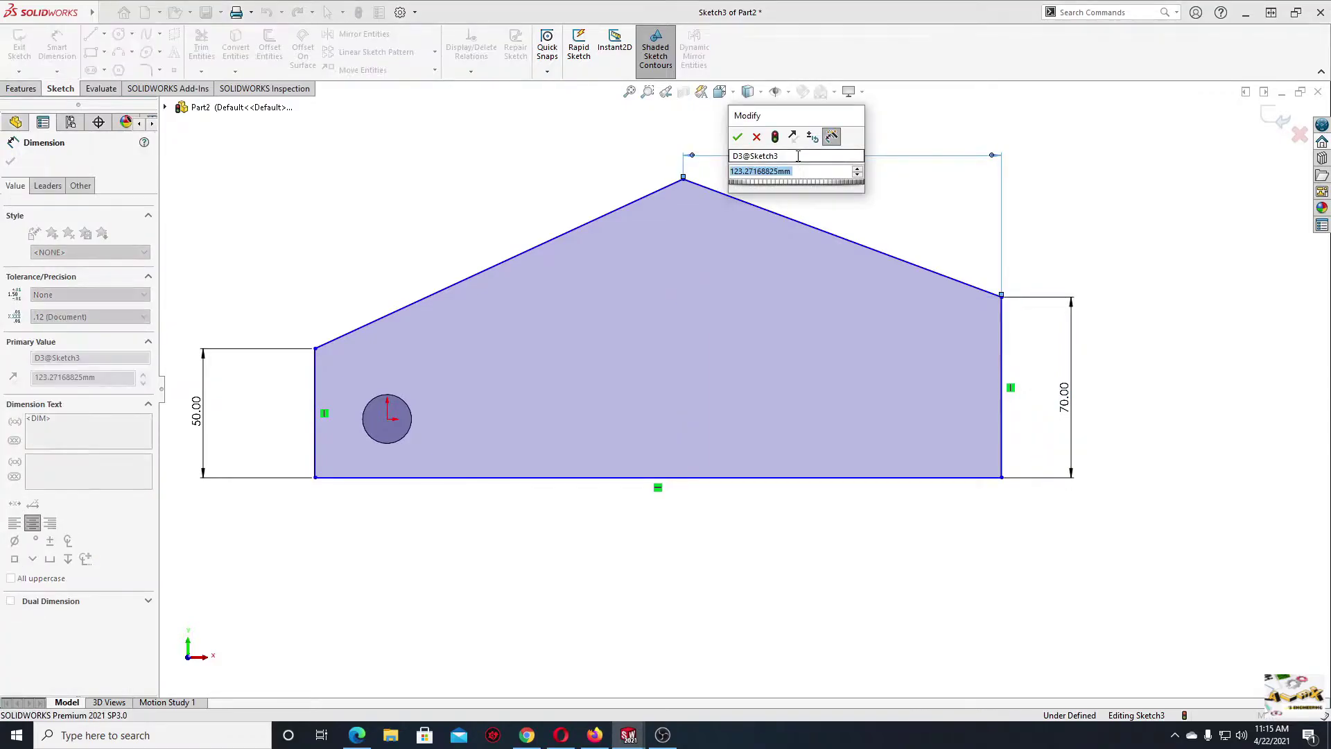
{"action": "type", "text": "265"}
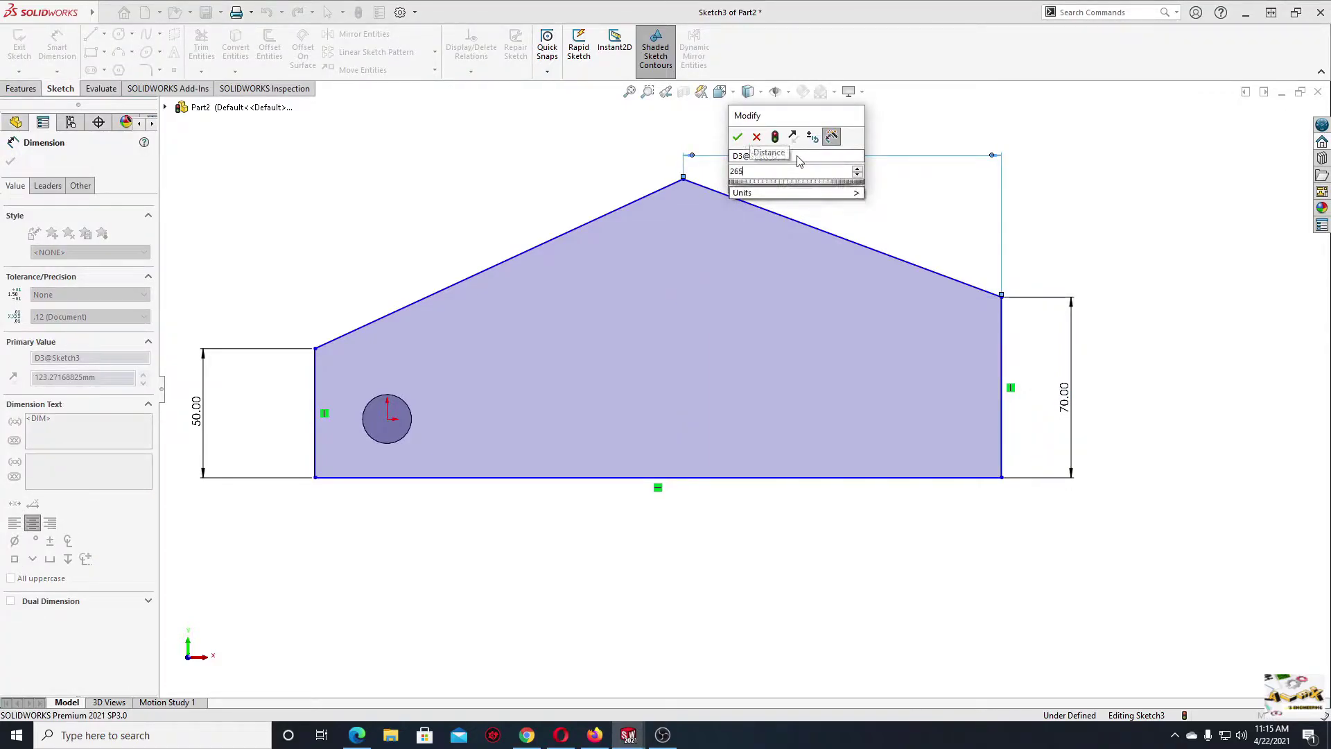
{"action": "key", "text": "Return"}
{"action": "left_click", "coordinate": [778, 478]}
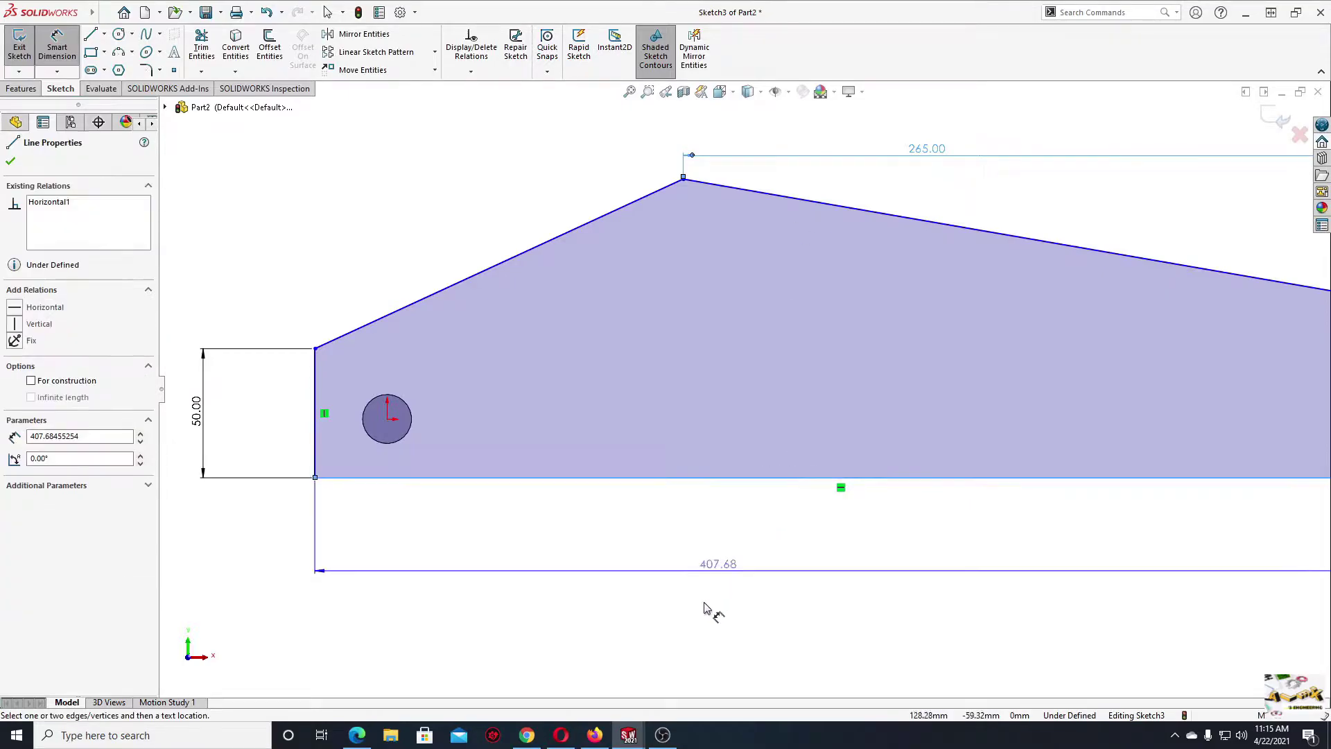
{"action": "left_click", "coordinate": [692, 629]}
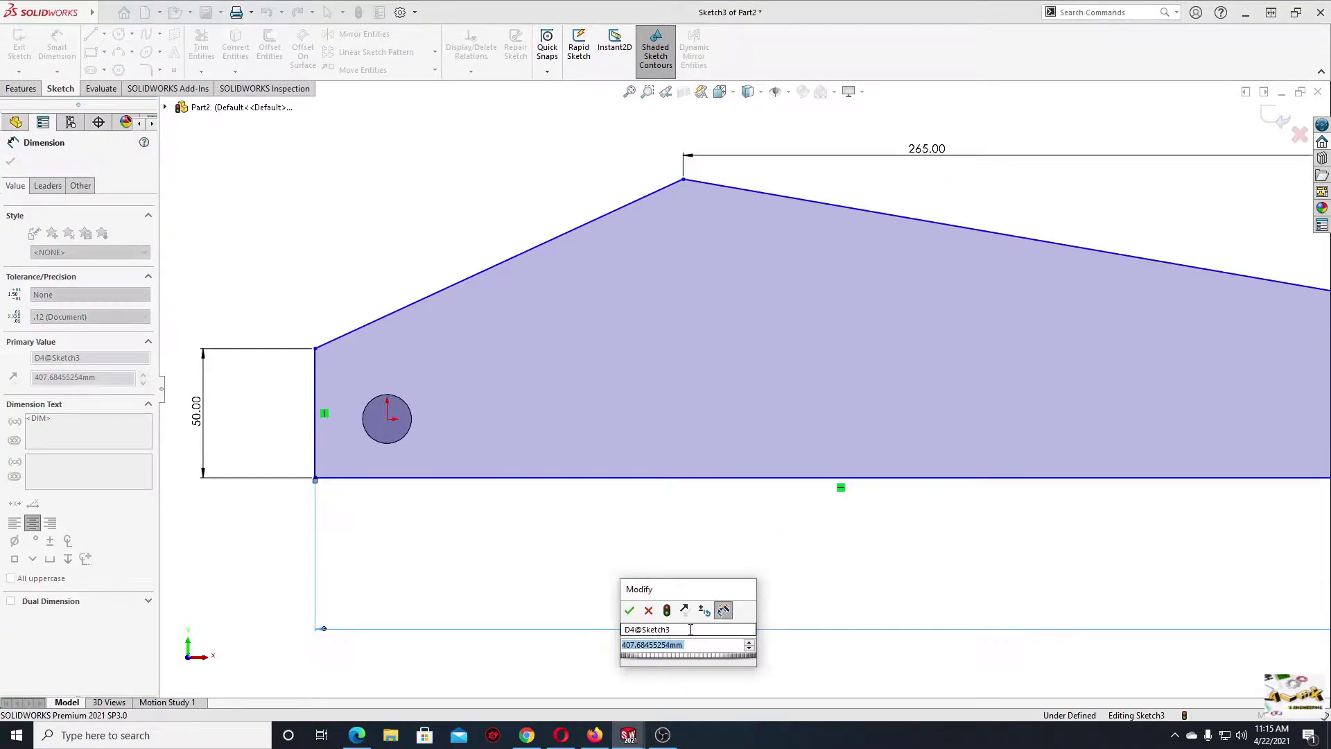
{"action": "type", "text": "596"}
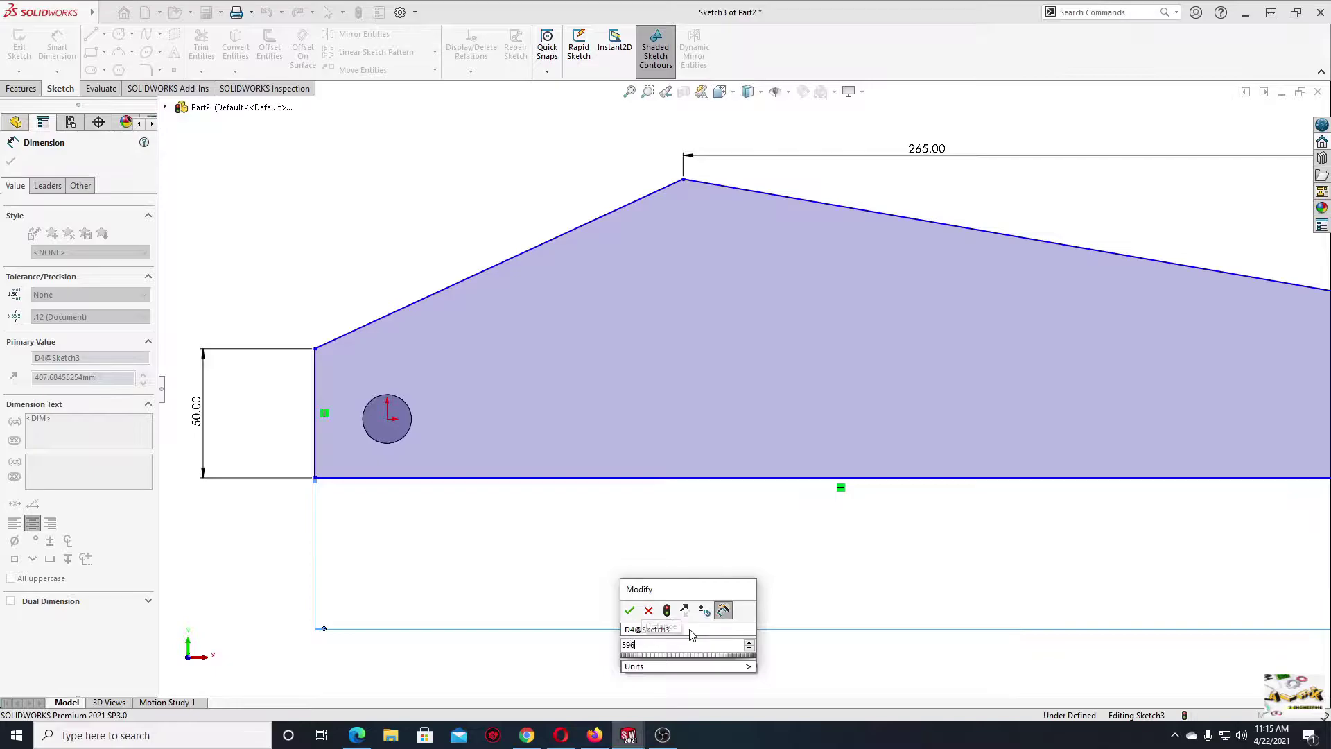
{"action": "key", "text": "Return"}
- Dimension the apex height to 121 above the bottom edge
{"action": "key", "text": "f"}
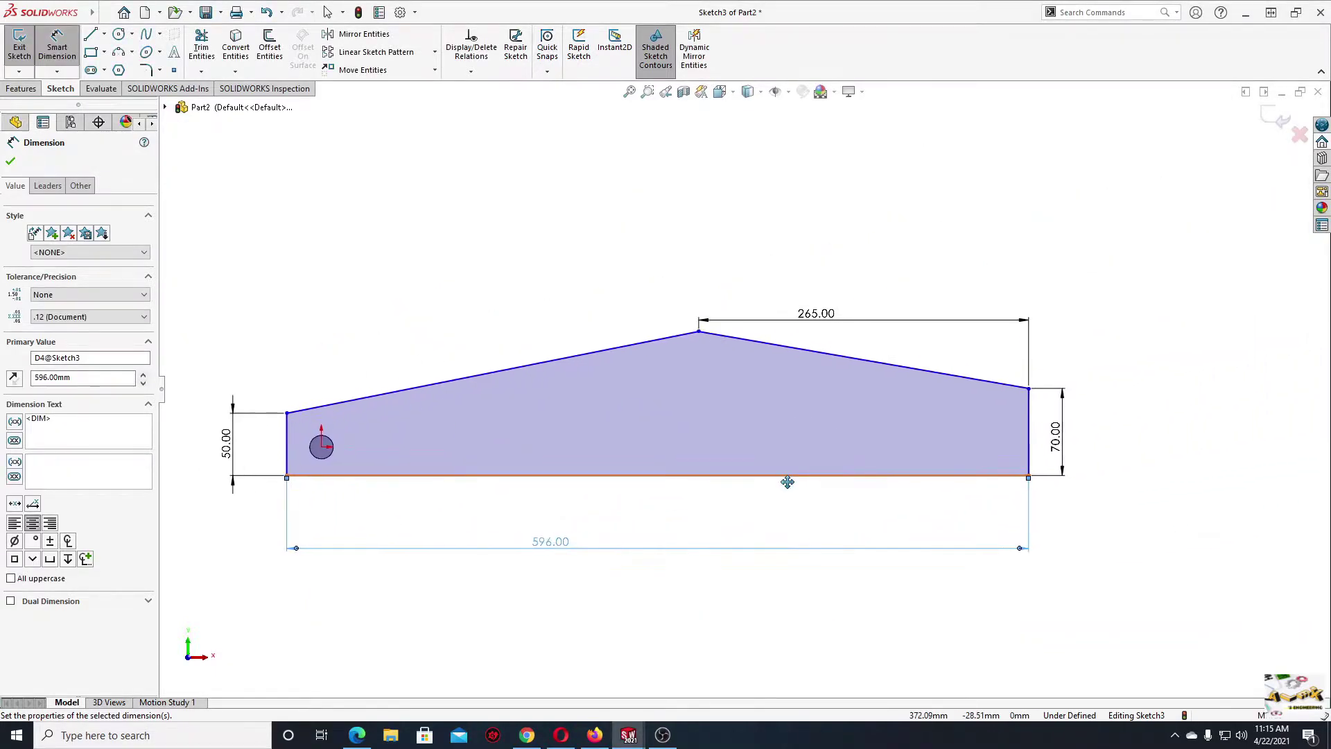
{"action": "left_click", "coordinate": [698, 331]}
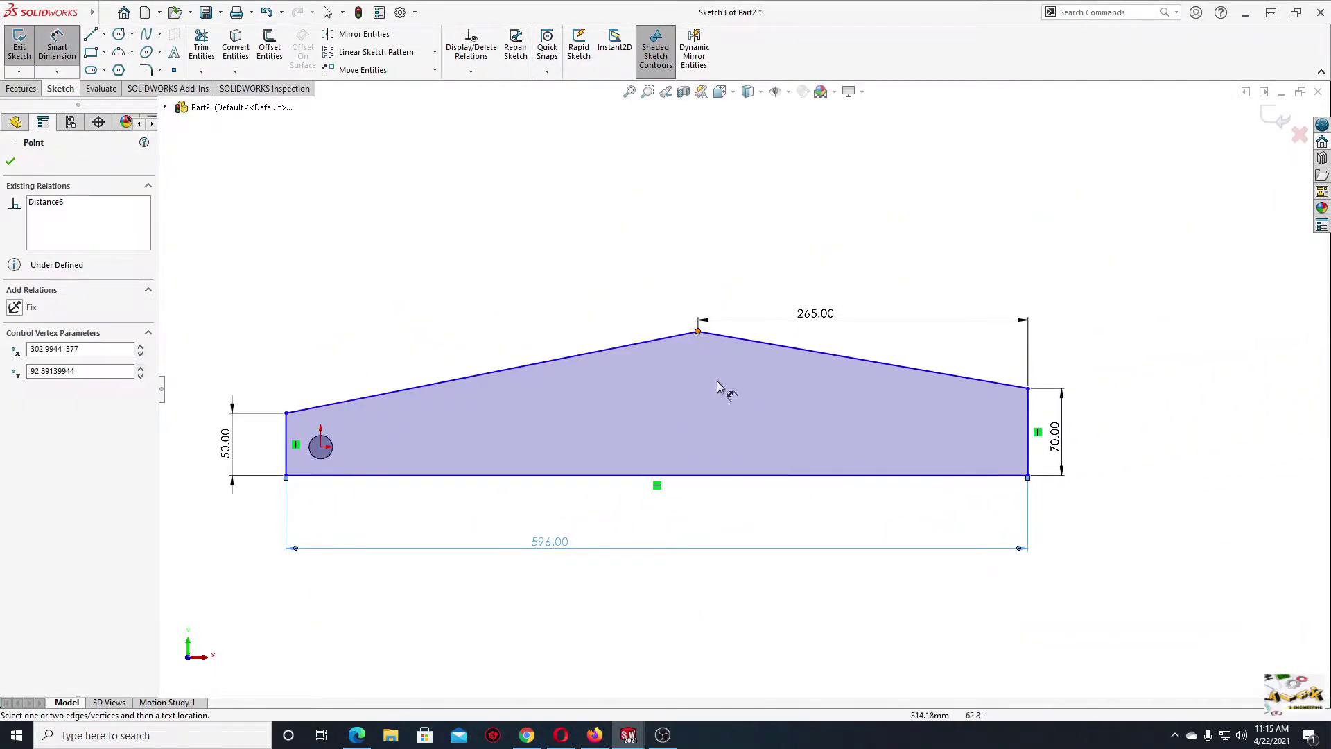
{"action": "left_click", "coordinate": [743, 476]}
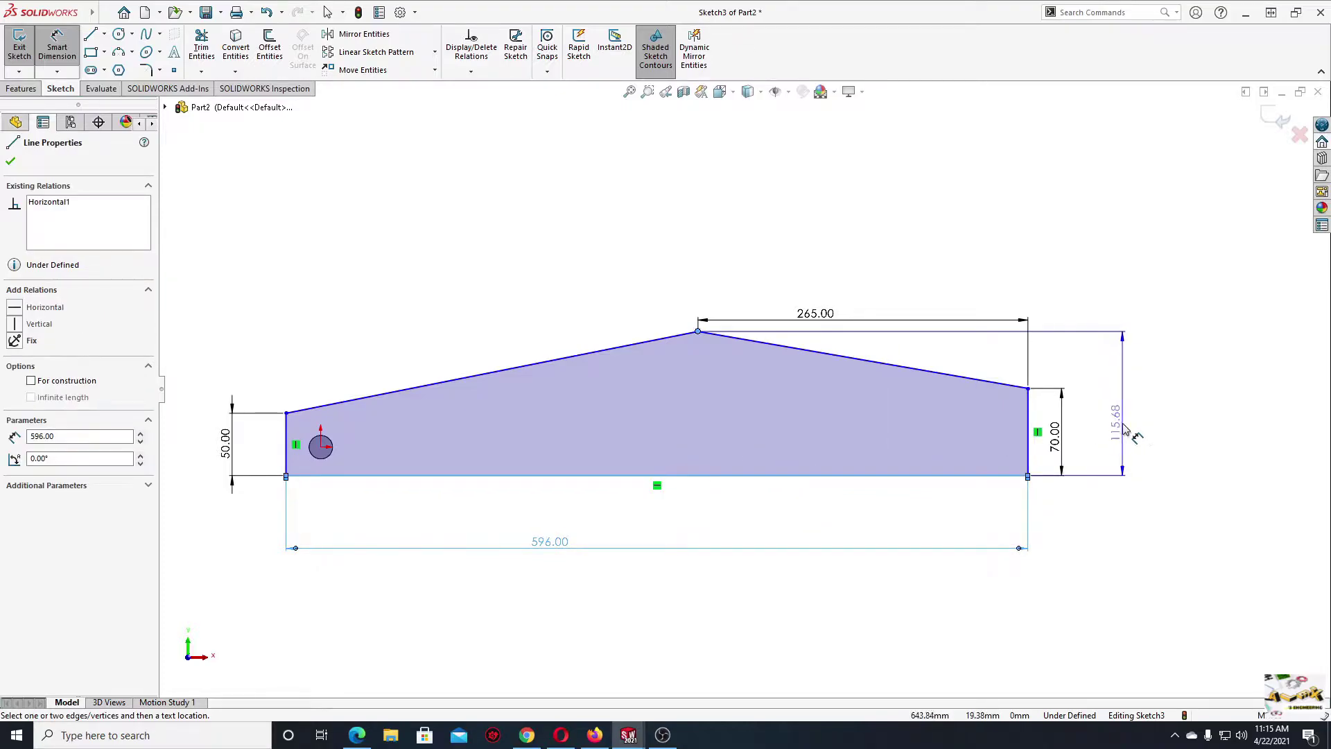
{"action": "left_click", "coordinate": [1125, 429]}
{"action": "type", "text": "121"}
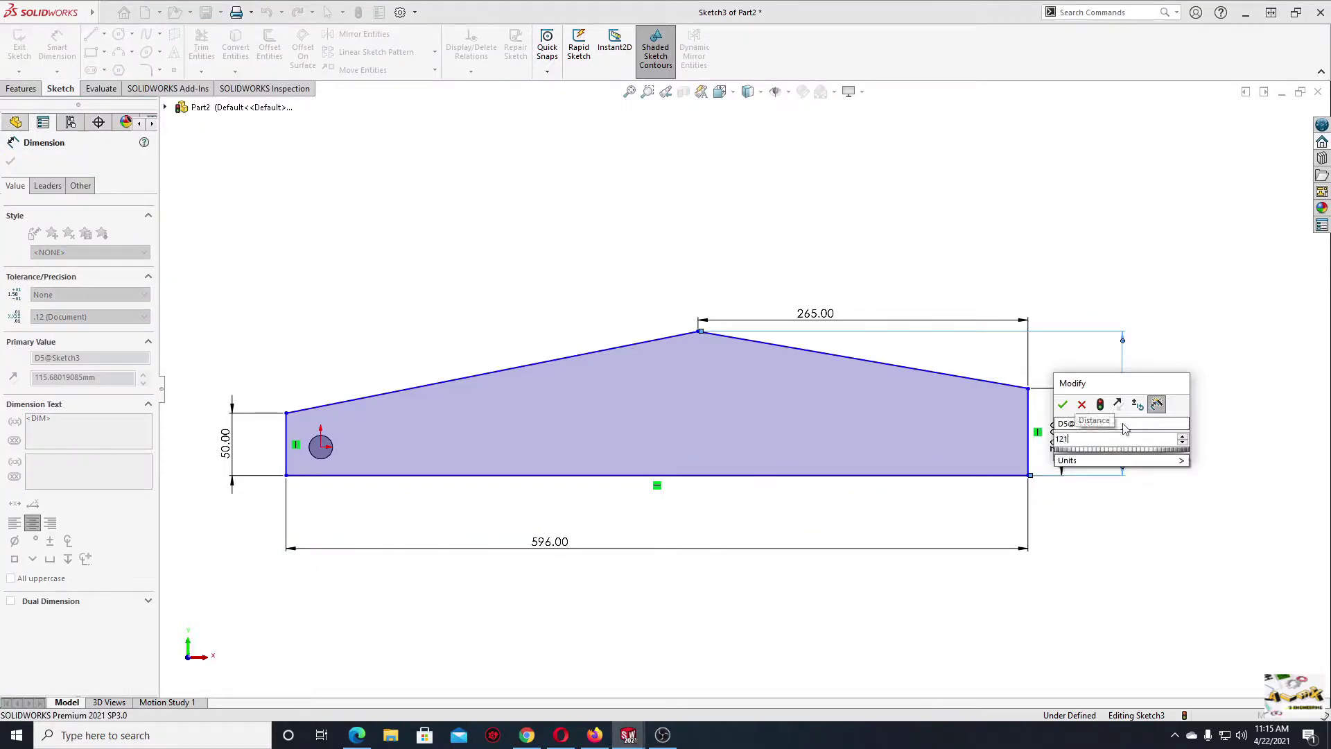
{"action": "key", "text": "Return"}
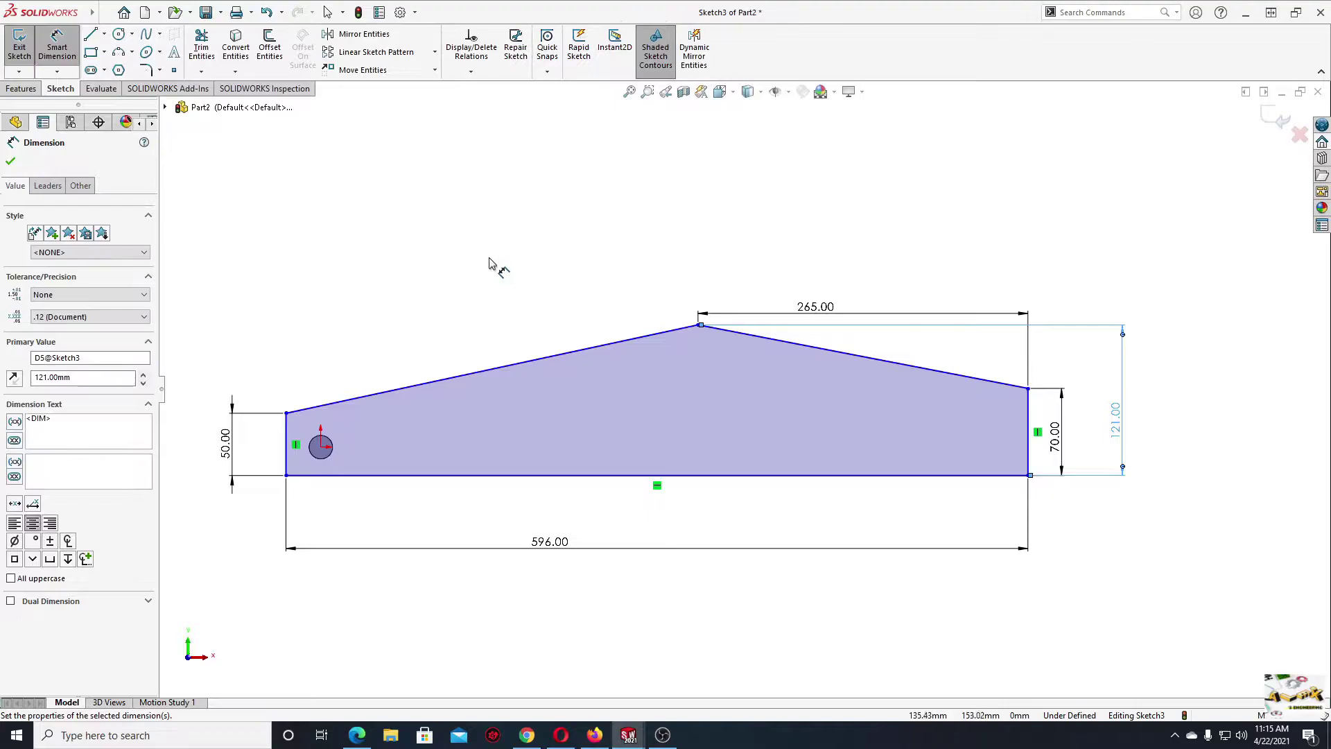
{"action": "scroll", "coordinate": [485, 250], "scroll_direction": "down", "scroll_amount": 1}
{"action": "scroll", "coordinate": [398, 384], "scroll_direction": "down", "scroll_amount": 2}
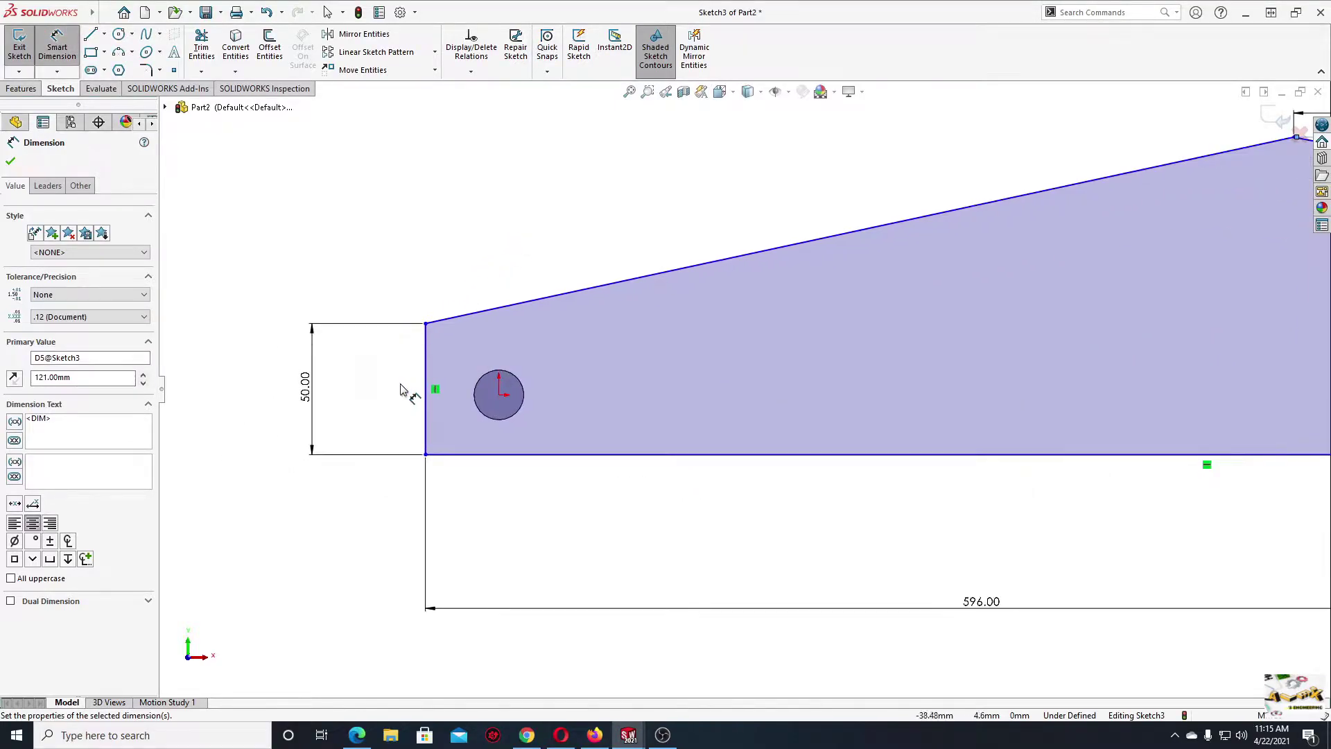
{"action": "scroll", "coordinate": [485, 399], "scroll_direction": "down", "scroll_amount": 2}
{"action": "scroll", "coordinate": [524, 406], "scroll_direction": "up", "scroll_amount": 1}
{"action": "scroll", "coordinate": [444, 430], "scroll_direction": "down", "scroll_amount": 1}
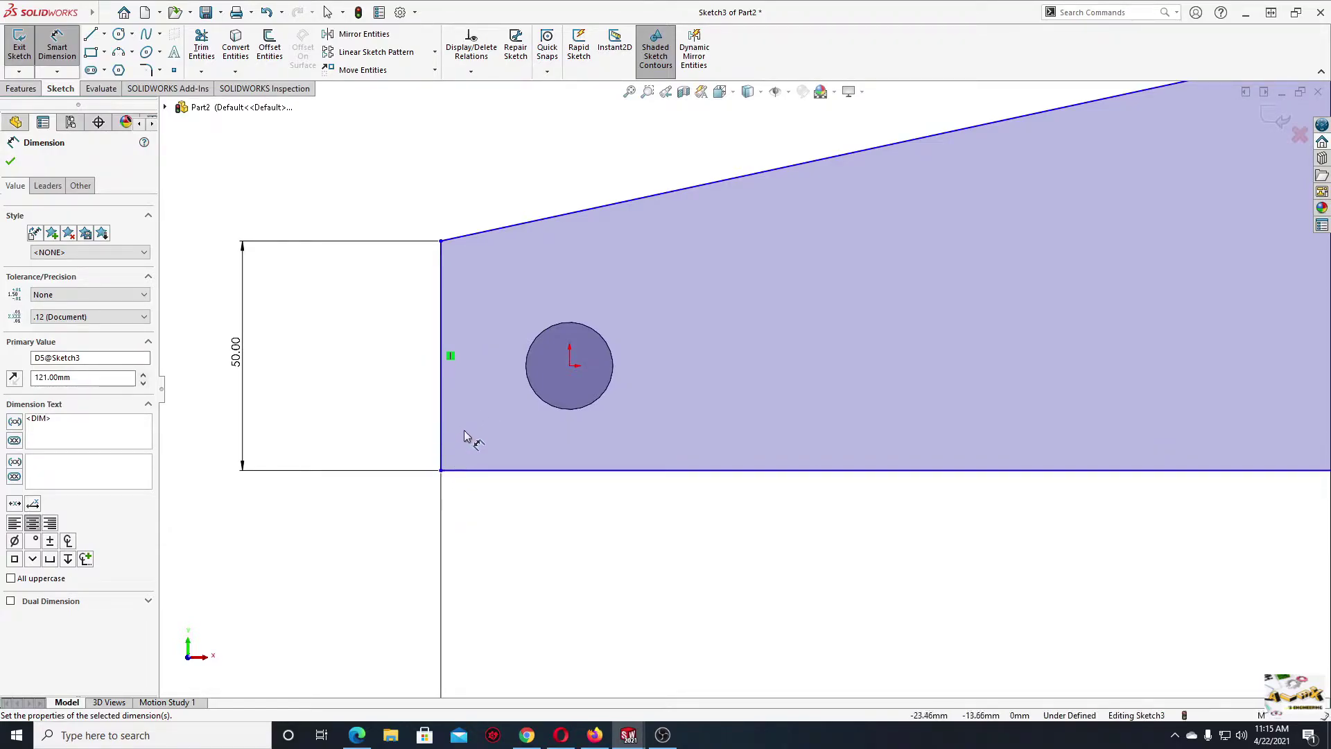
- Locate the circle centre 15 above the bottom edge and 13.70 from the left edge
{"action": "left_click", "coordinate": [569, 366]}
{"action": "left_click", "coordinate": [550, 471]}
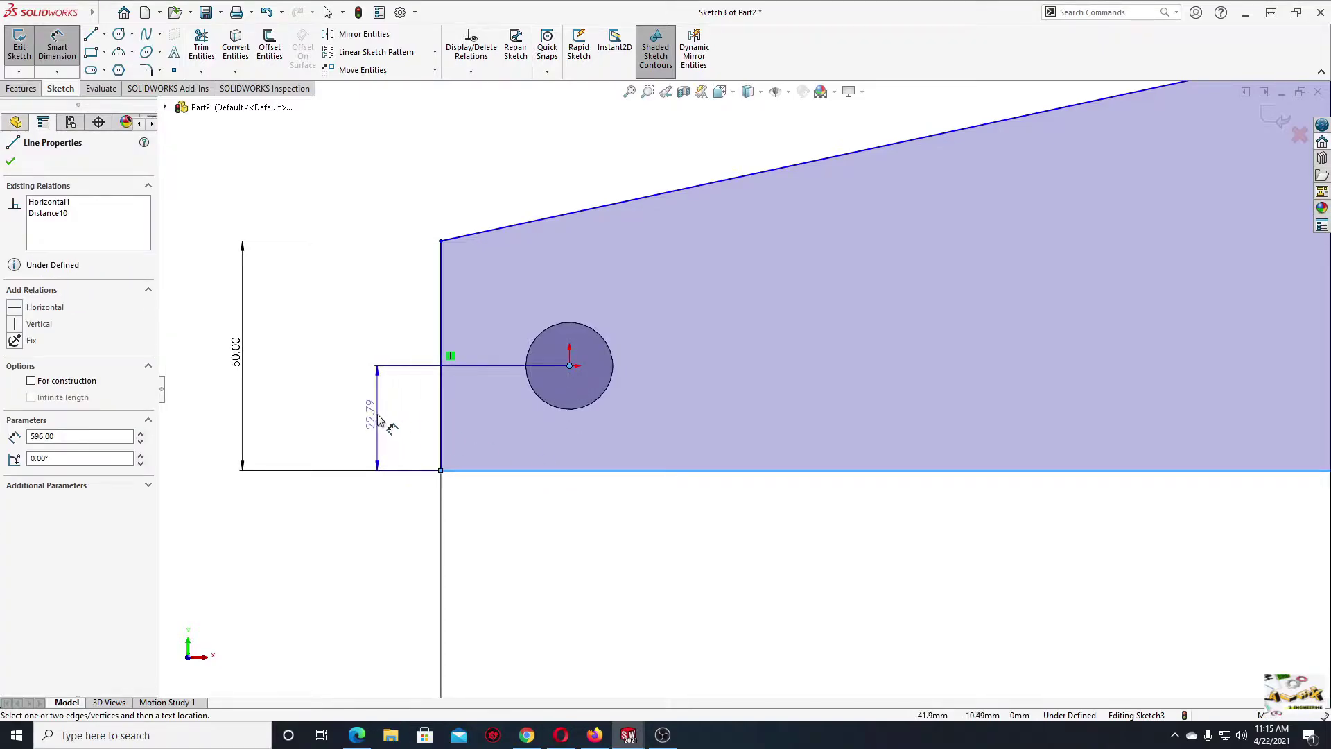
{"action": "left_click", "coordinate": [380, 421]}
{"action": "type", "text": "15"}
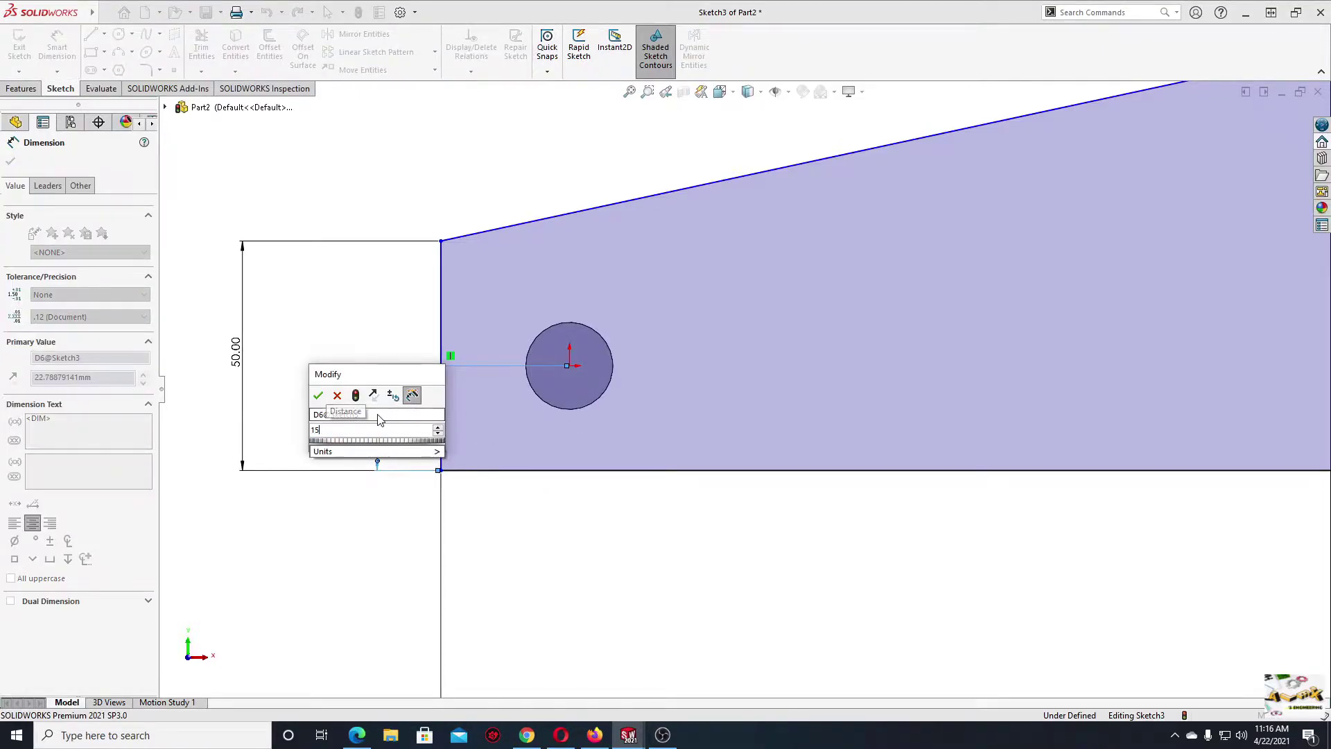
{"action": "key", "text": "Escape"}
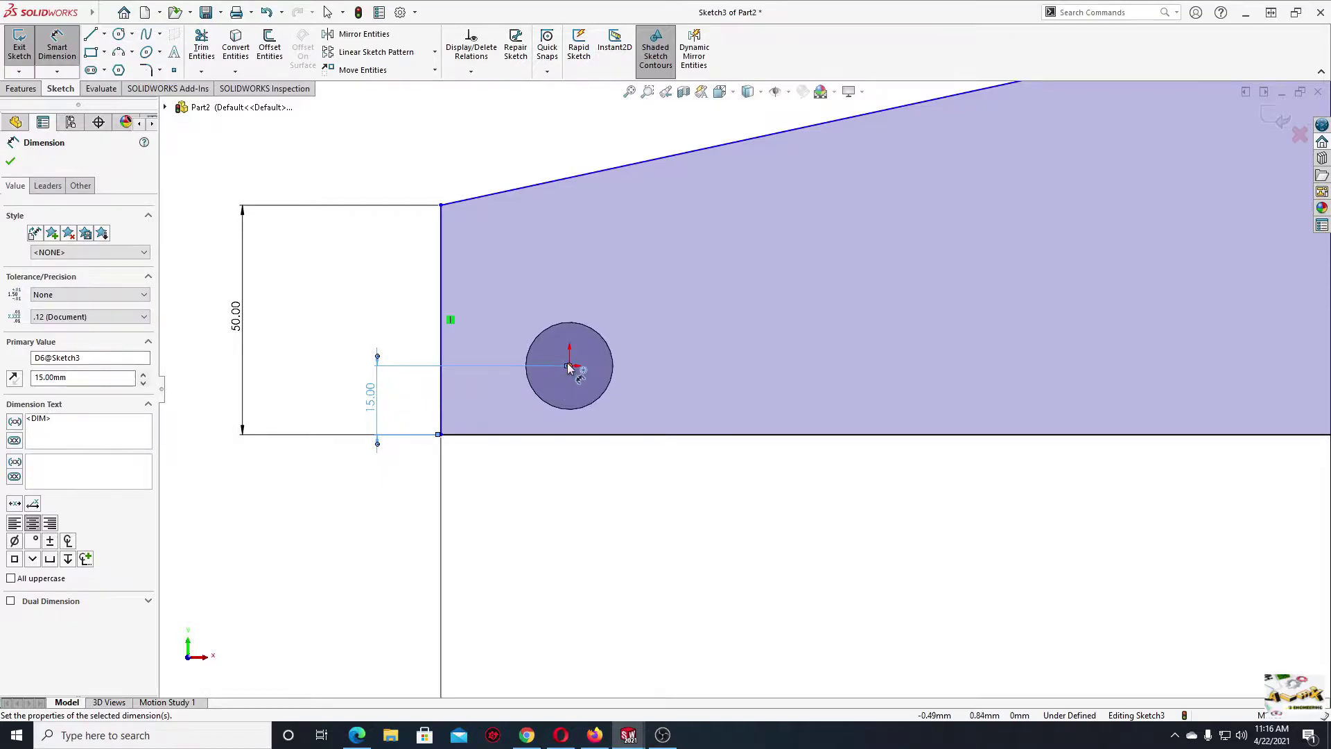
{"action": "left_click", "coordinate": [569, 365]}
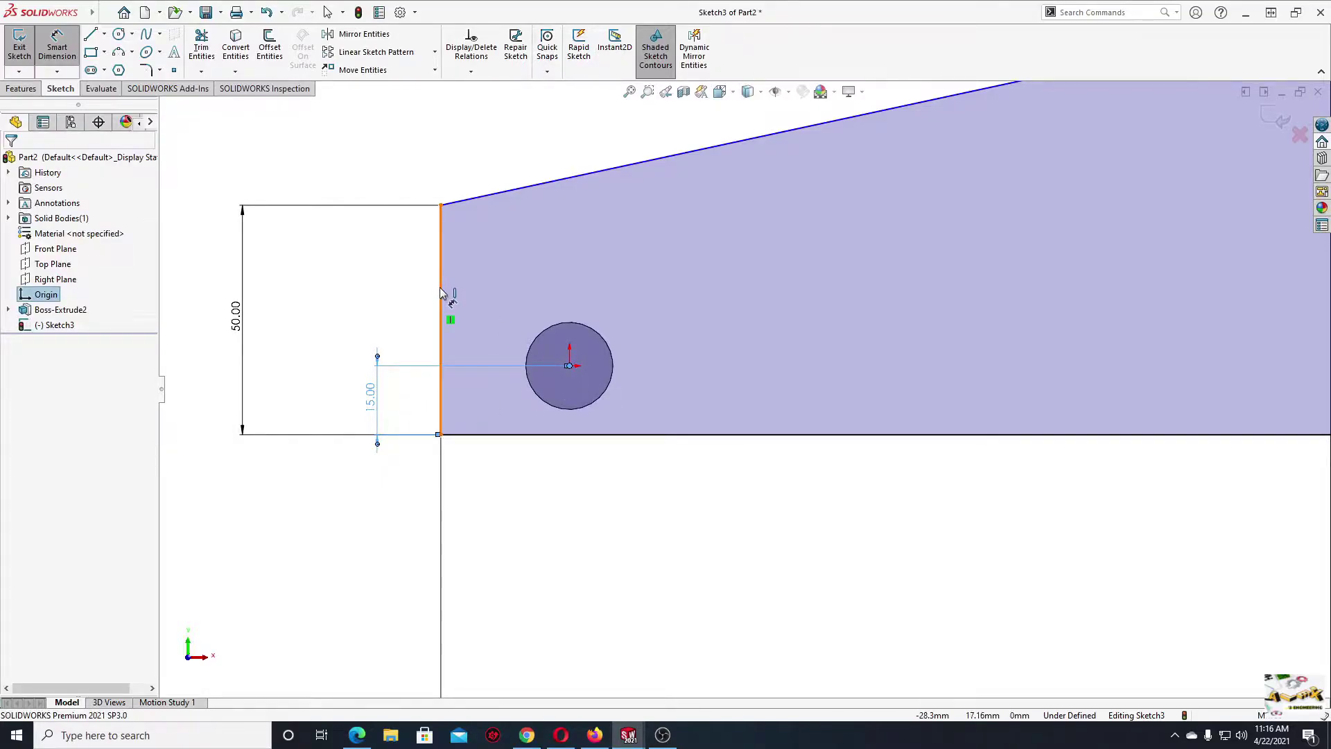
{"action": "left_click", "coordinate": [440, 287]}
{"action": "left_click", "coordinate": [495, 148]}
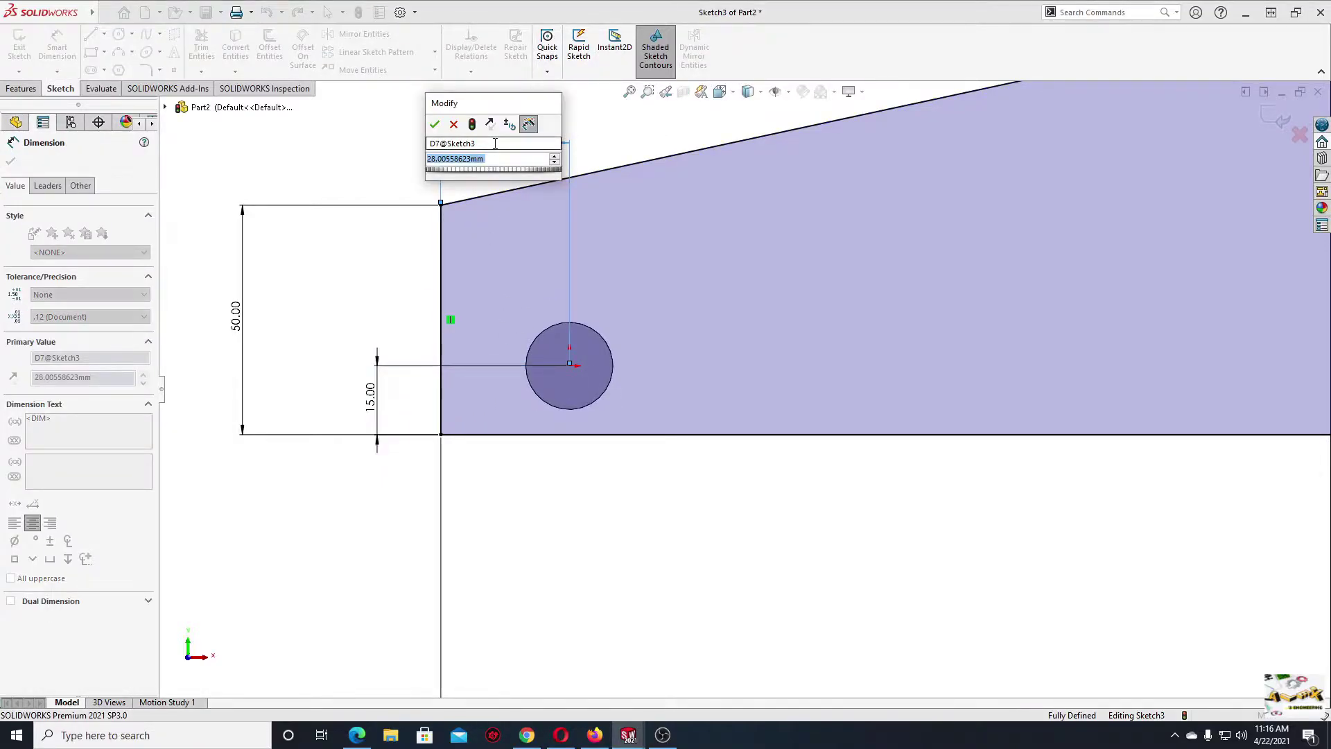
{"action": "type", "text": "13.7"}
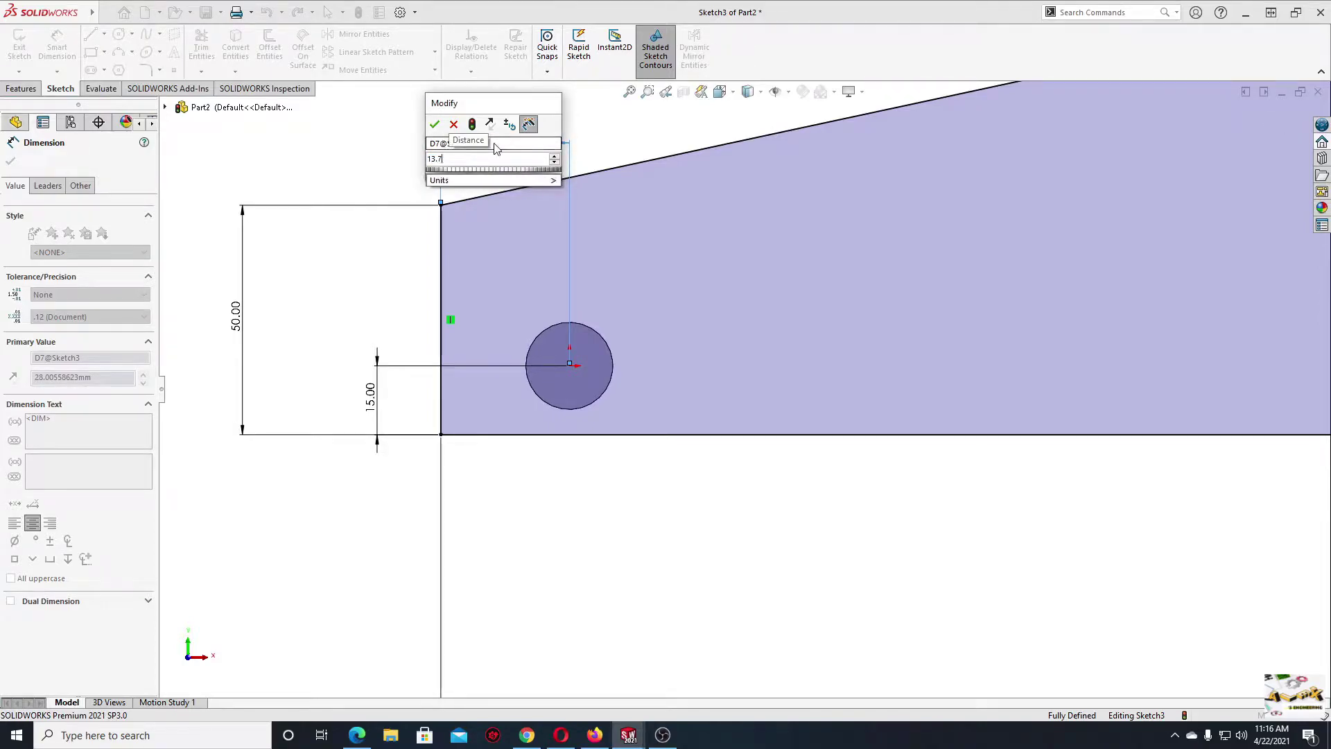
{"action": "key", "text": "Return"}
{"action": "key", "text": "f"}
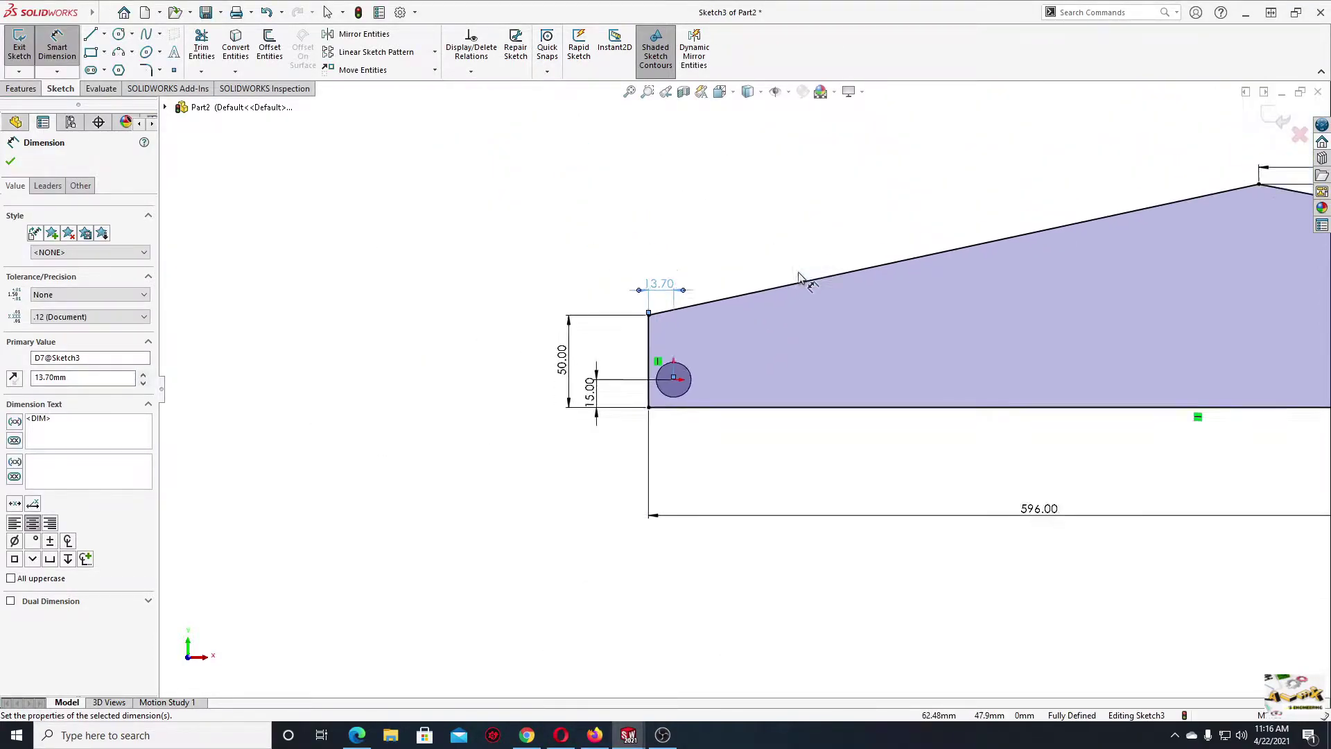
{"action": "right_click", "coordinate": [506, 246]}
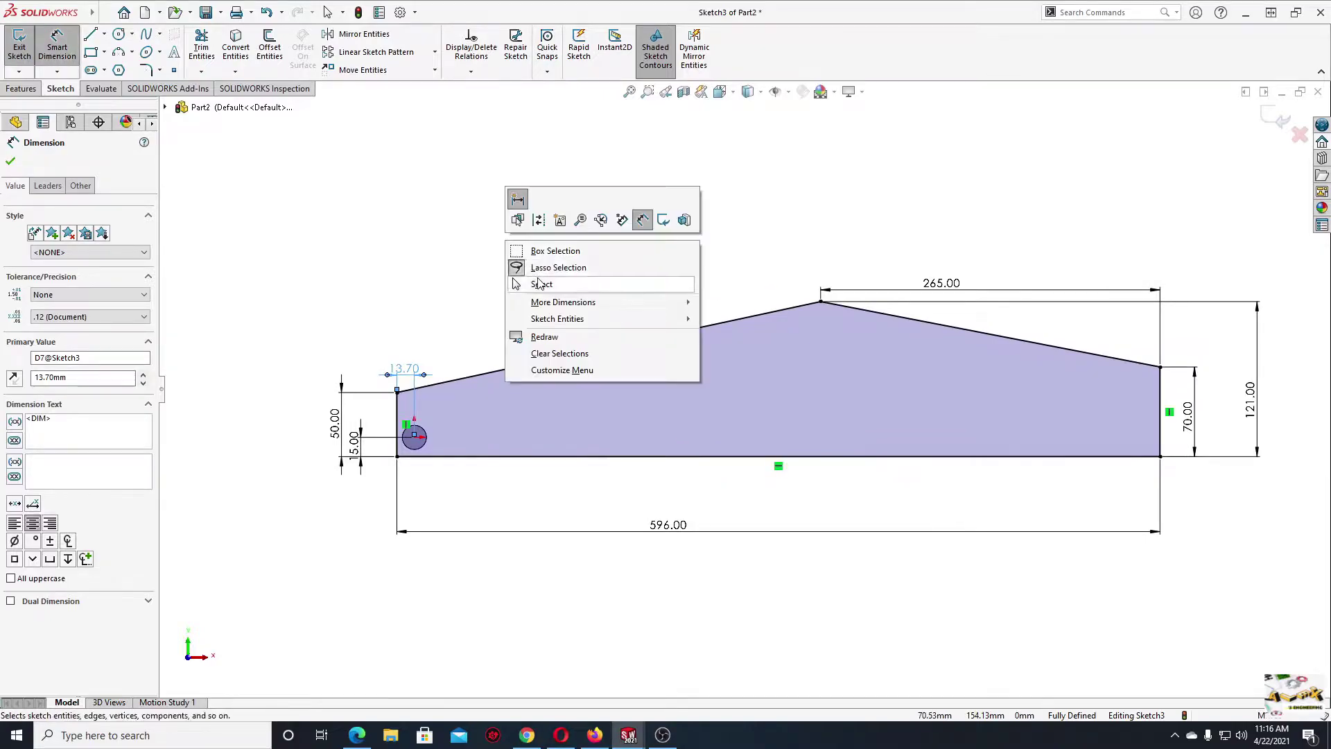
{"action": "left_click", "coordinate": [517, 249]}
{"action": "scroll", "coordinate": [959, 355], "scroll_direction": "down", "scroll_amount": 3}
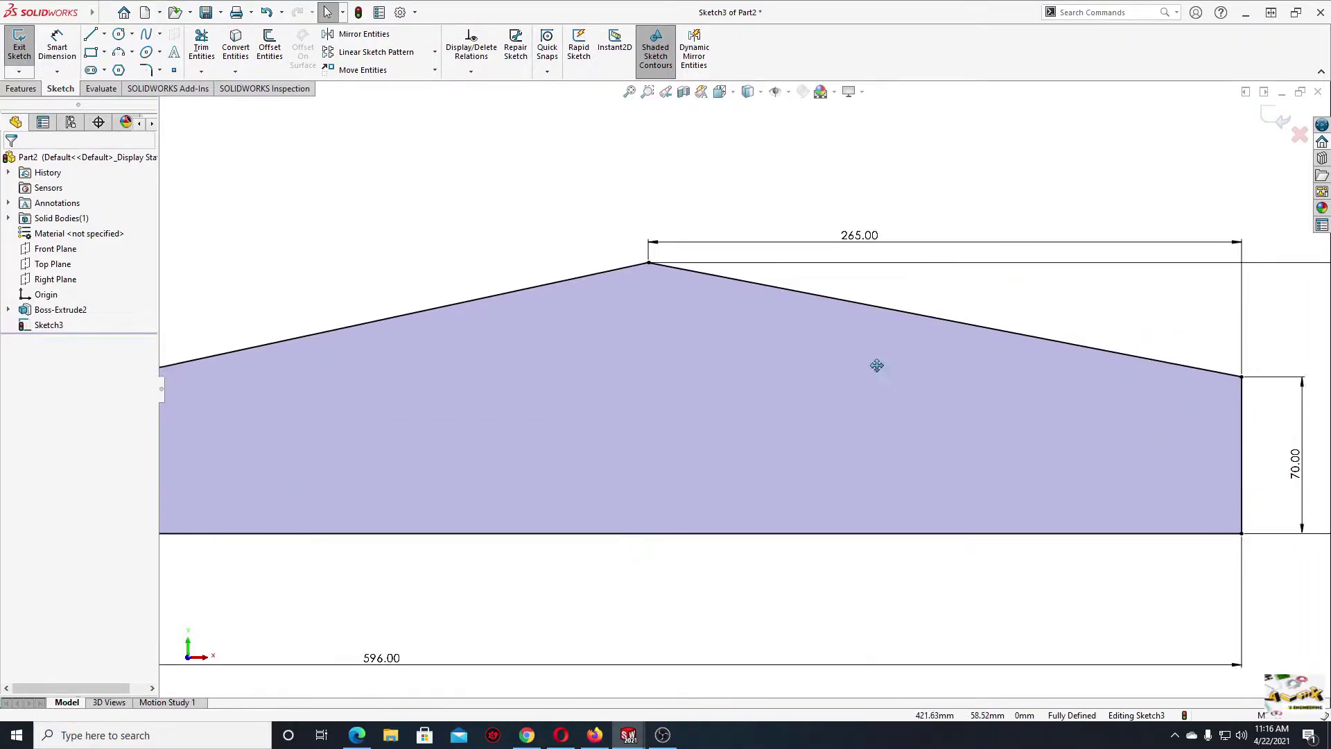
{"action": "middle_click_drag", "start_coordinate": [961, 356], "coordinate": [759, 325], "text": "ctrl"}
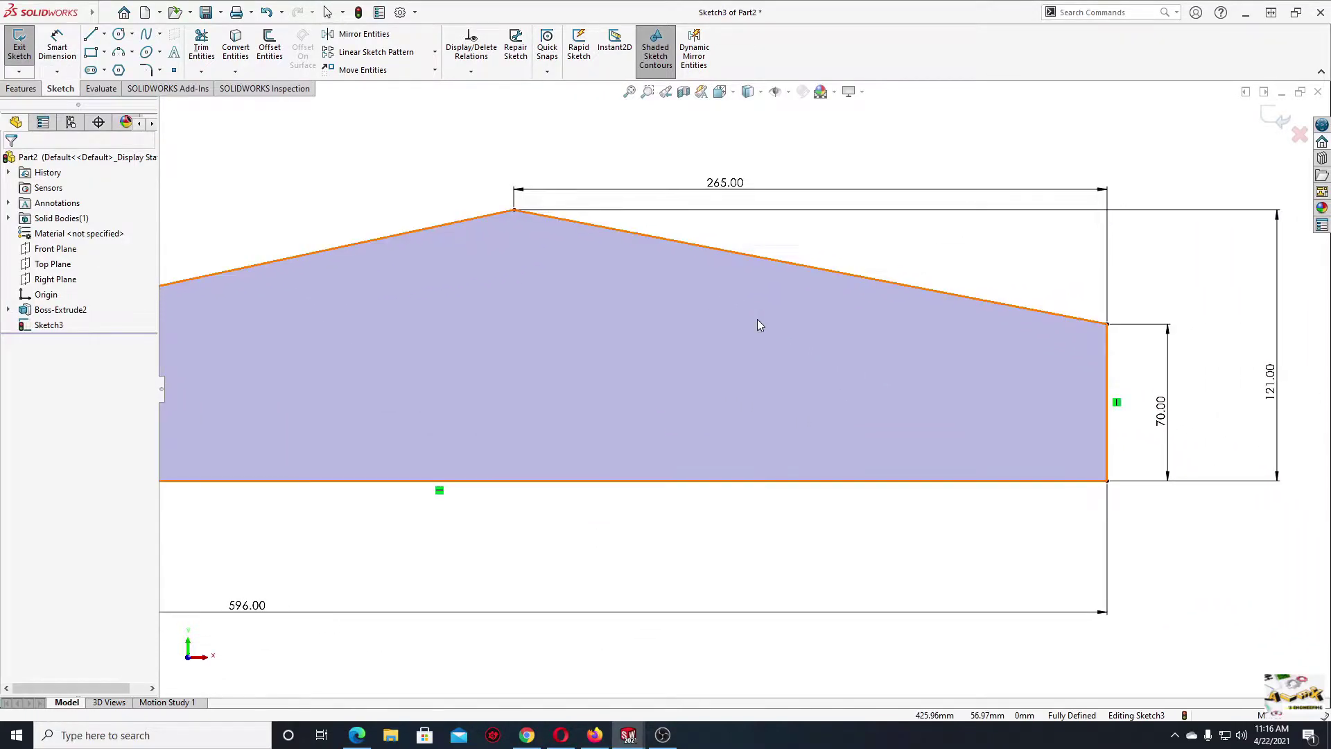
- Draw three hole circles: under the apex, near the right end, and left middle
{"action": "left_click", "coordinate": [117, 37]}
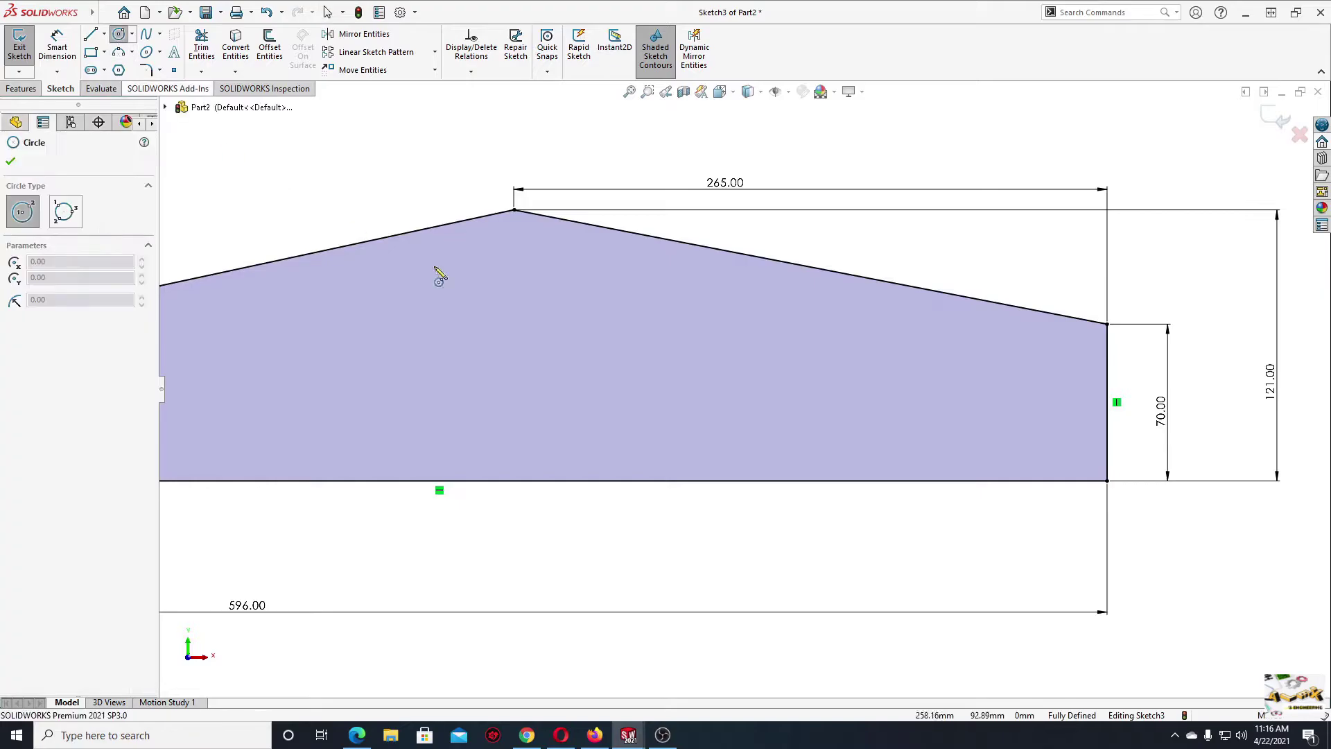
{"action": "left_click", "coordinate": [514, 246]}
{"action": "left_click", "coordinate": [1031, 419]}
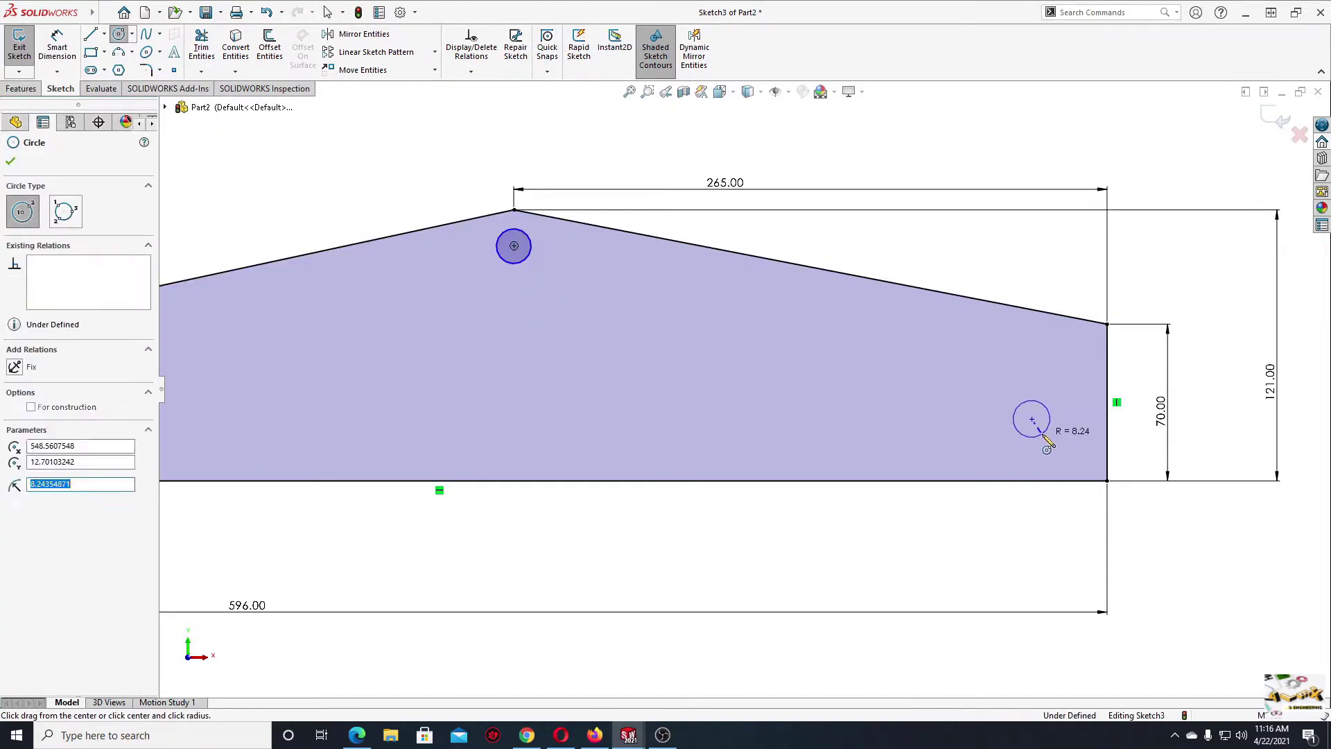
{"action": "left_click", "coordinate": [431, 368]}
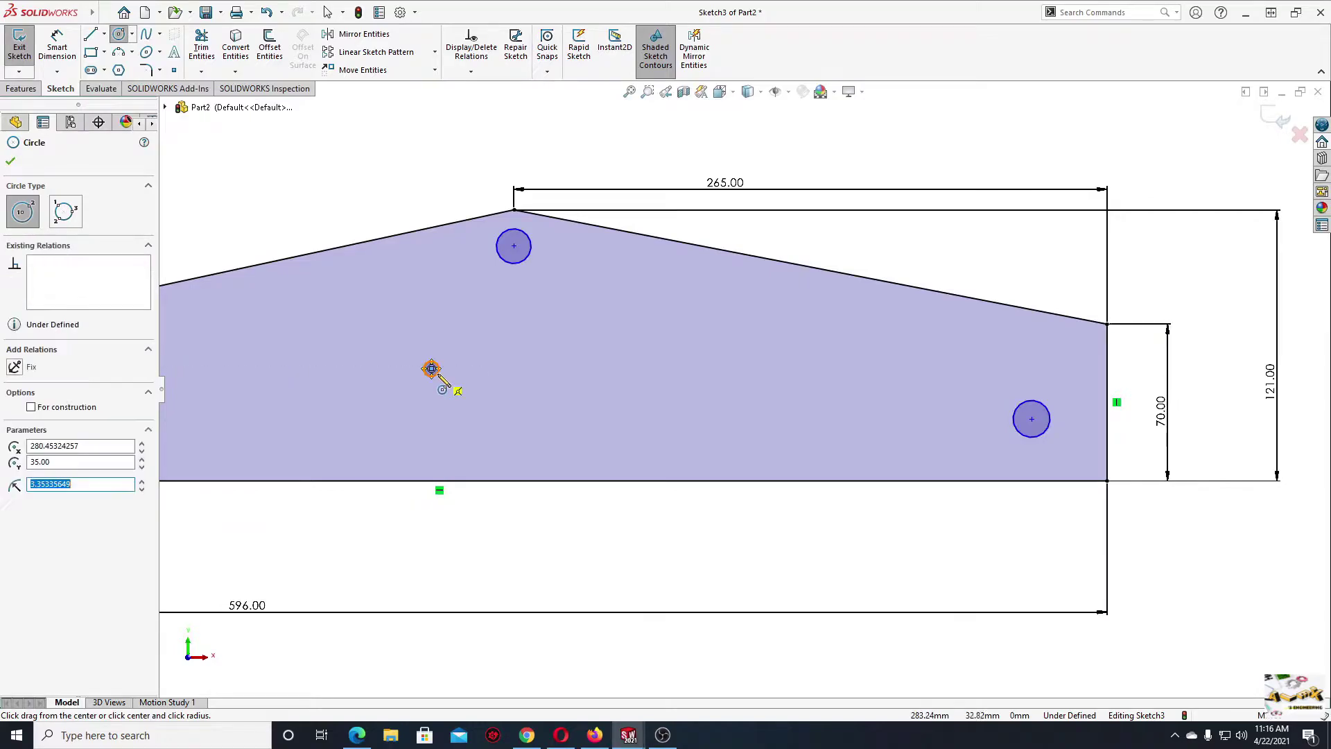
{"action": "right_click", "coordinate": [418, 415]}
{"action": "left_click", "coordinate": [434, 423]}
- Make the apex and right-hand hole circles equal in size
{"action": "left_click", "coordinate": [510, 228]}
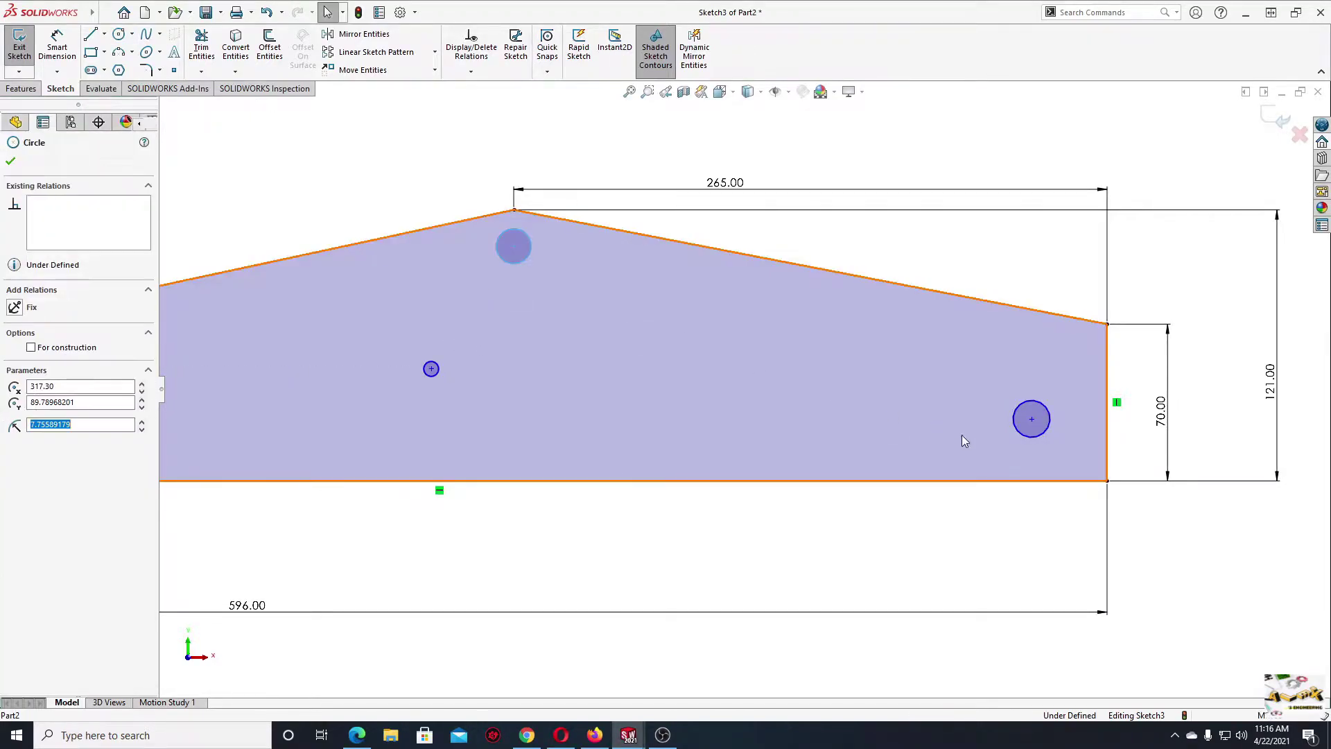
{"action": "left_click", "coordinate": [1030, 435], "text": "ctrl"}
{"action": "left_click", "coordinate": [1127, 371]}
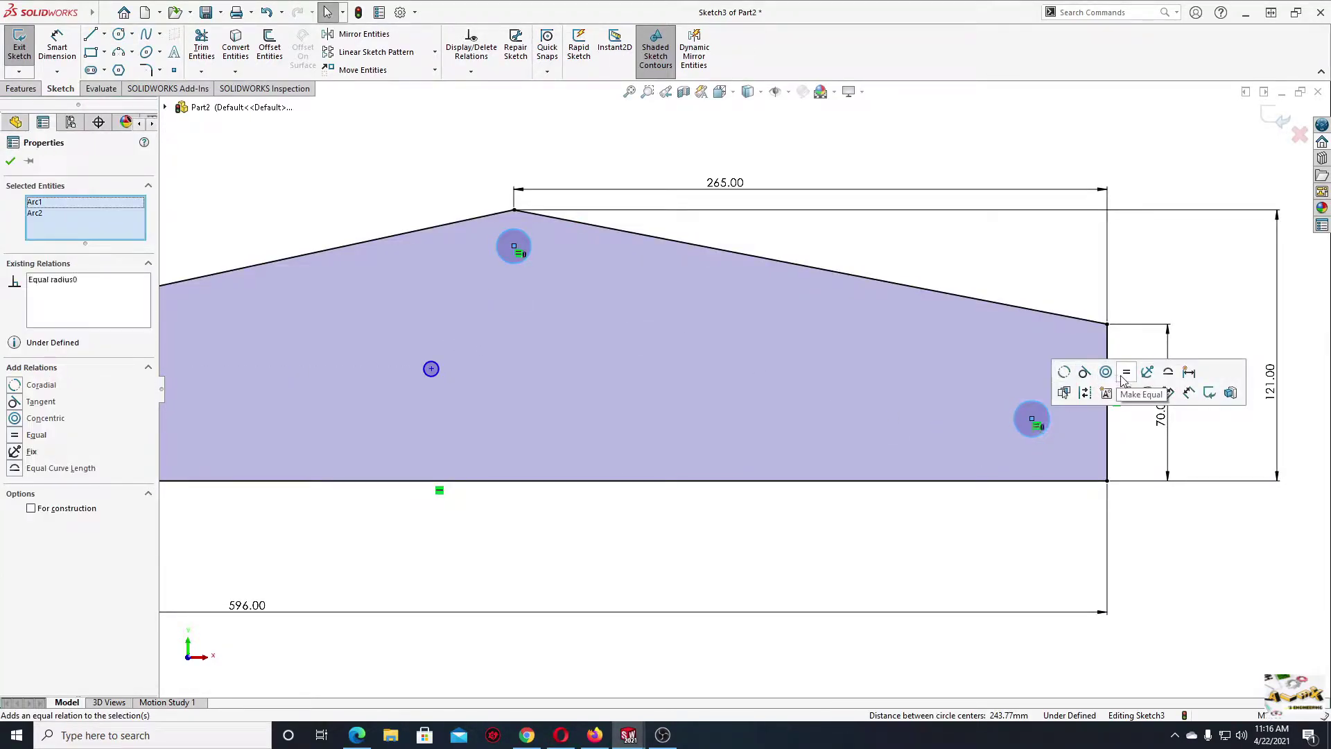
{"action": "key", "text": "Escape"}
{"action": "left_click", "coordinate": [58, 45]}
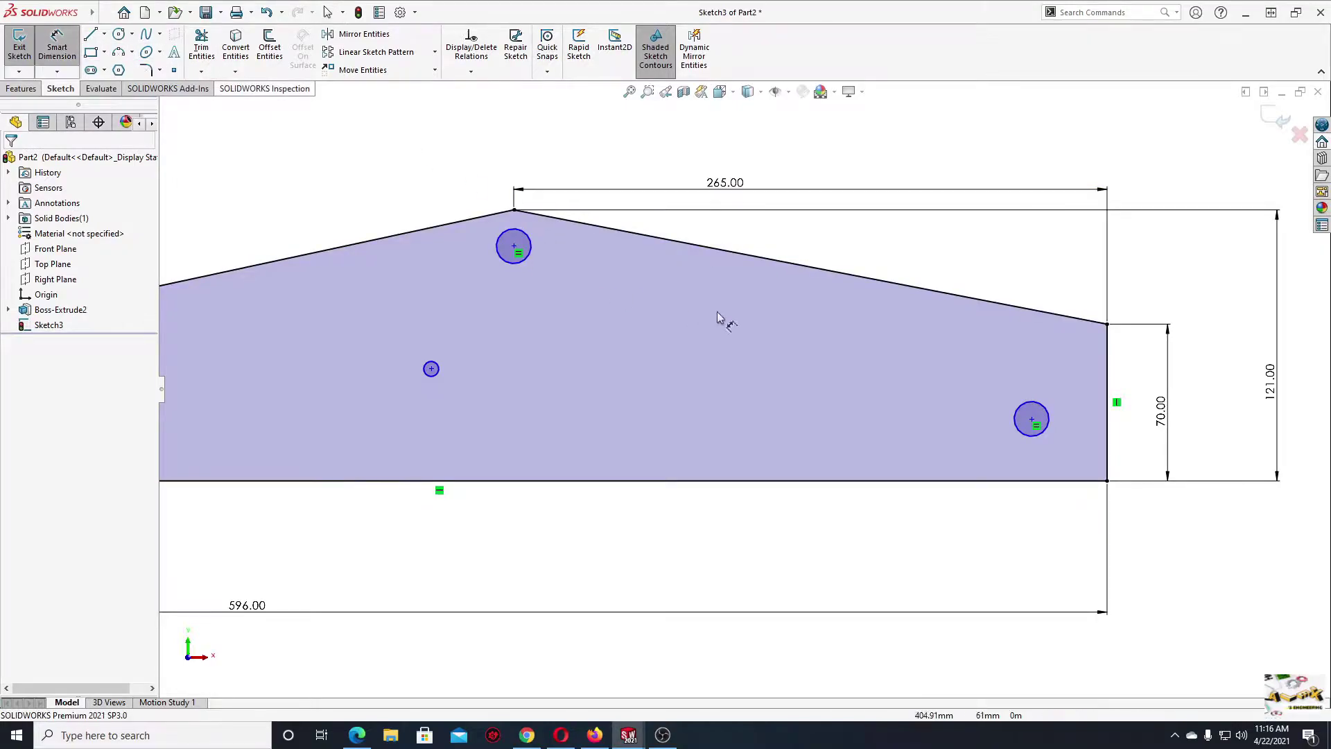
- Set the top hole diameter to 16 and the middle hole diameter to 12
{"action": "left_click", "coordinate": [495, 241]}
{"action": "left_click", "coordinate": [426, 175]}
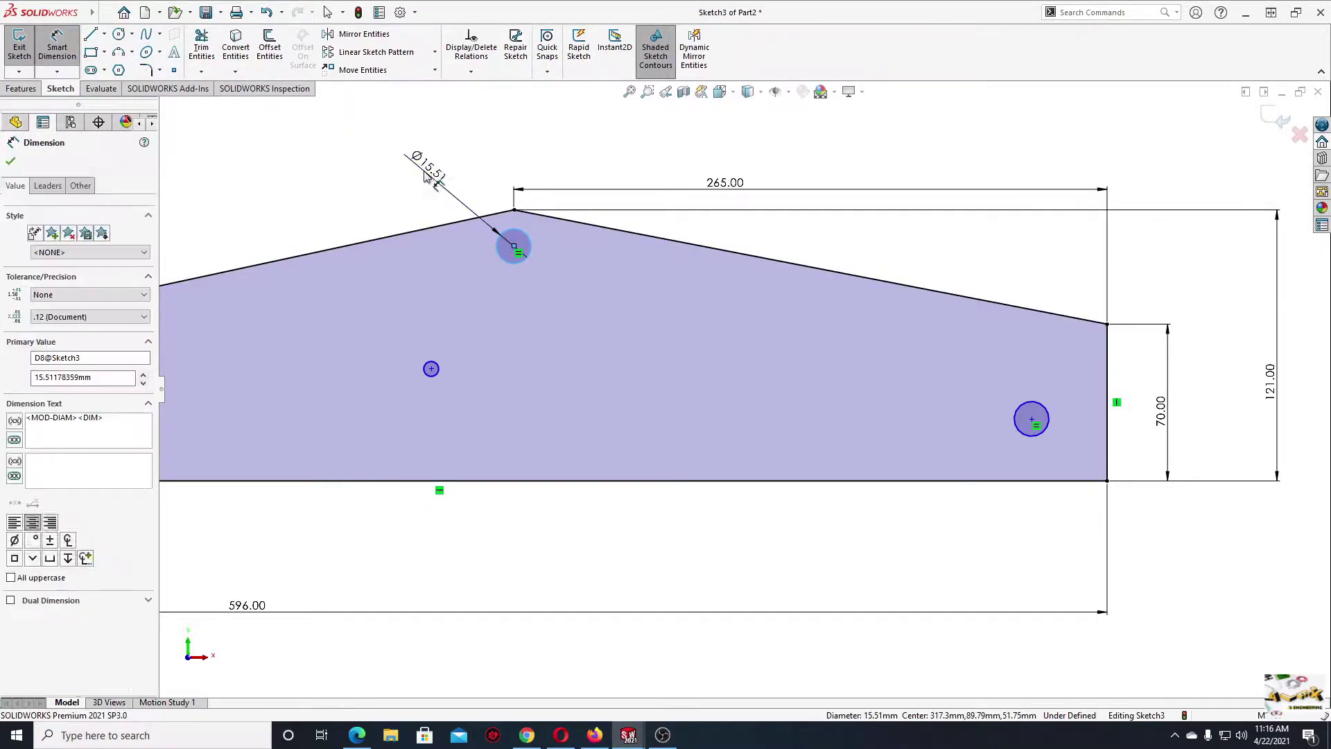
{"action": "type", "text": "16"}
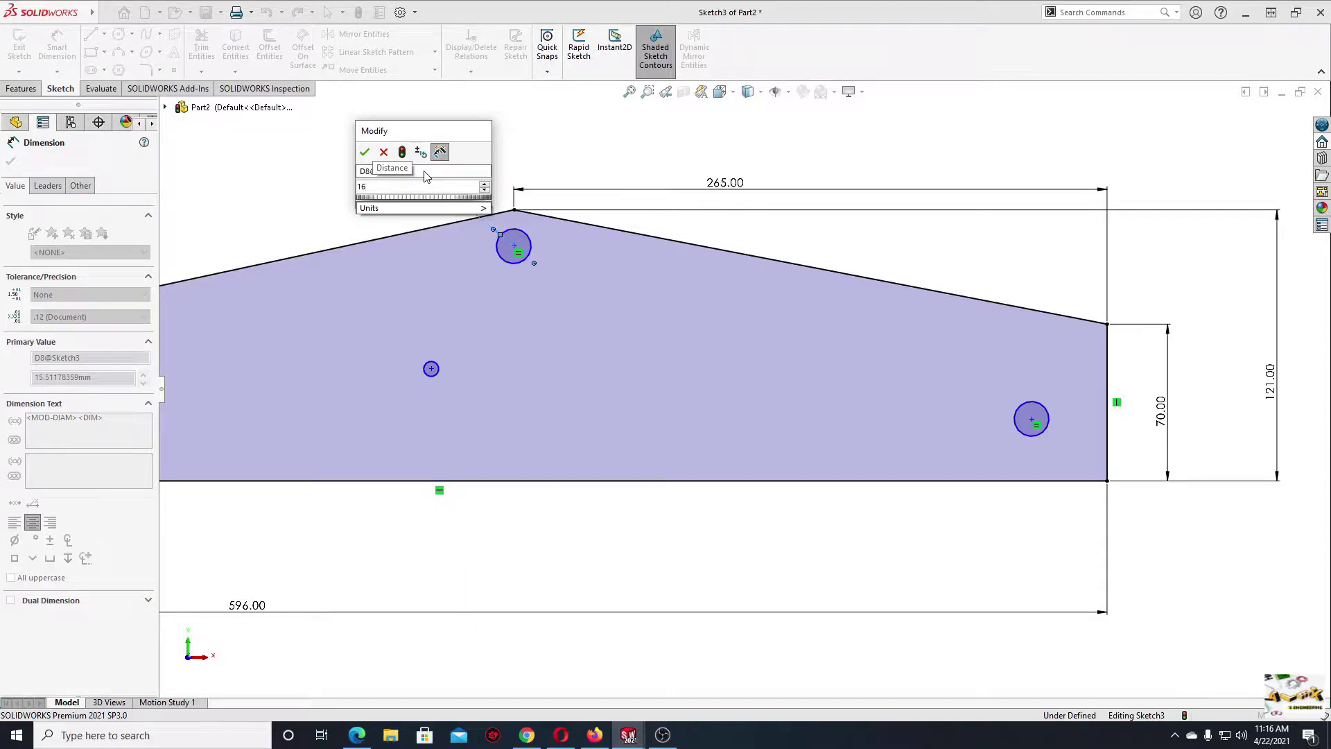
{"action": "key", "text": "Return"}
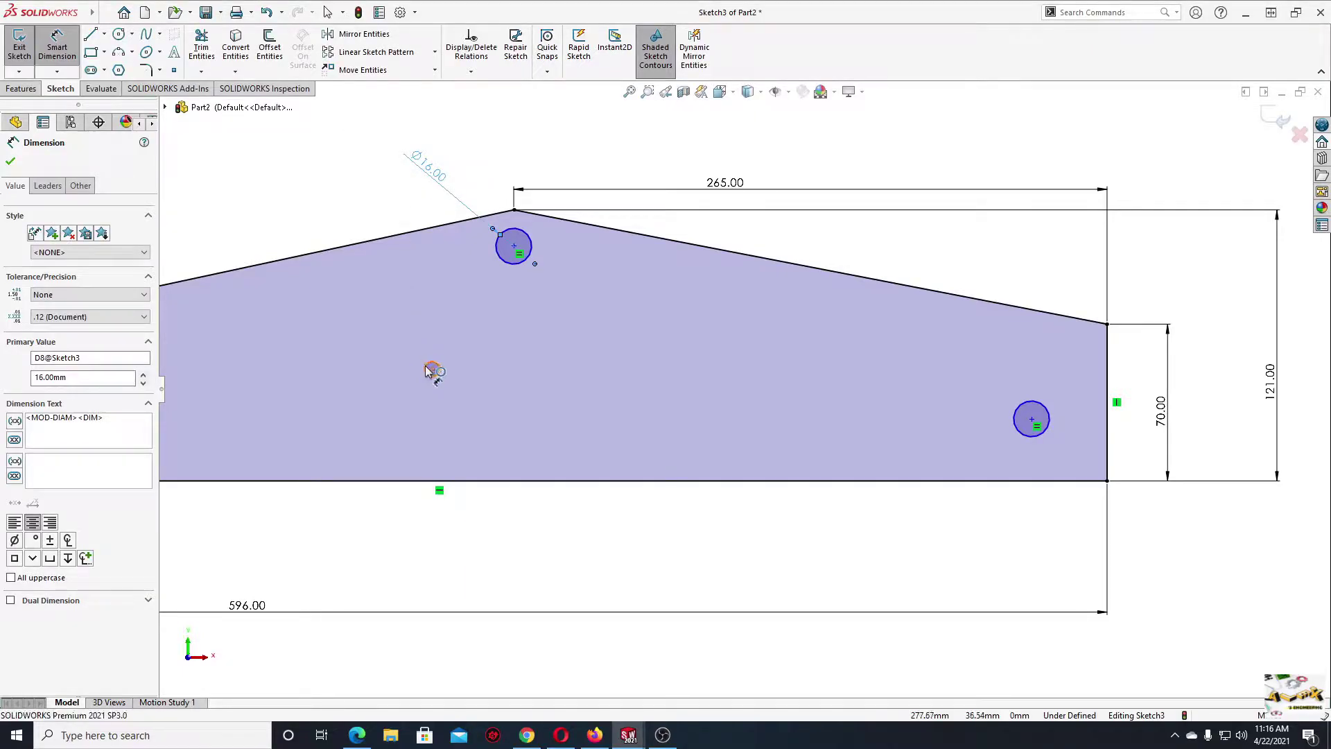
{"action": "left_click", "coordinate": [431, 368]}
{"action": "left_click", "coordinate": [313, 210]}
{"action": "type", "text": "12"}
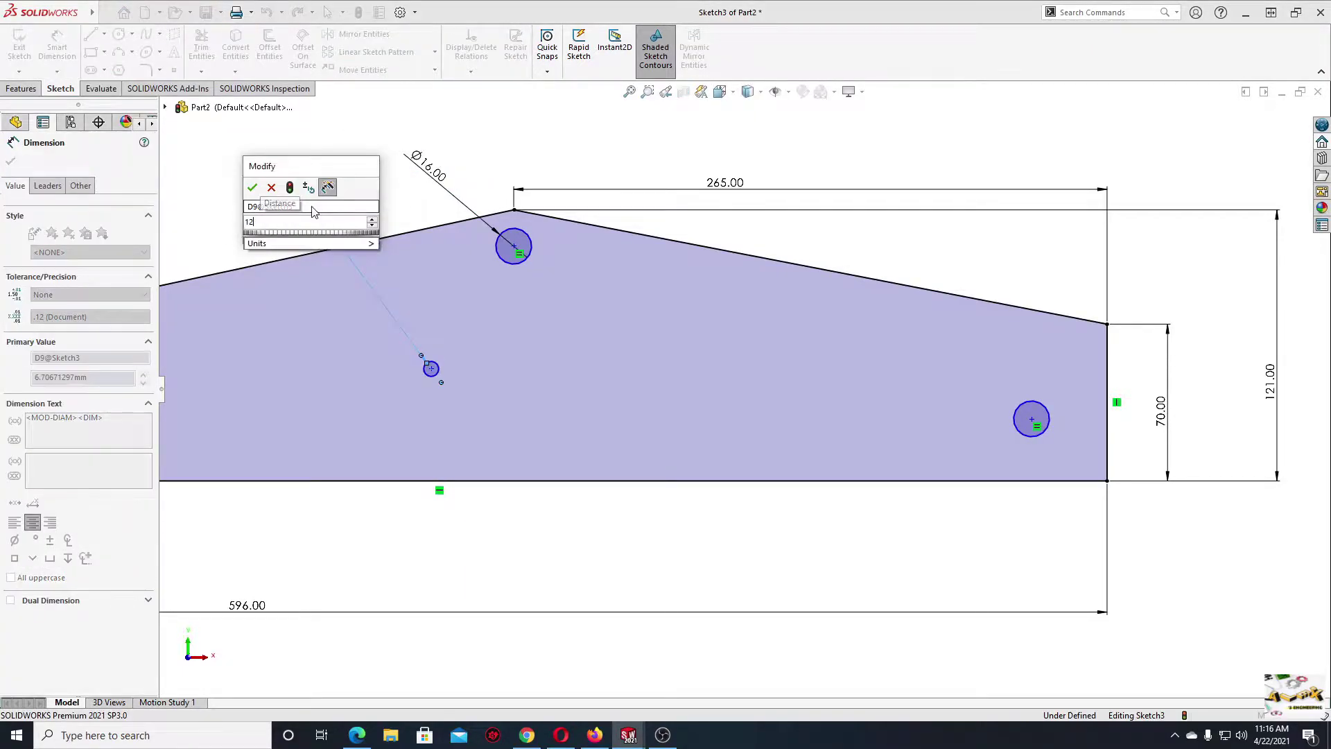
{"action": "key", "text": "Return"}
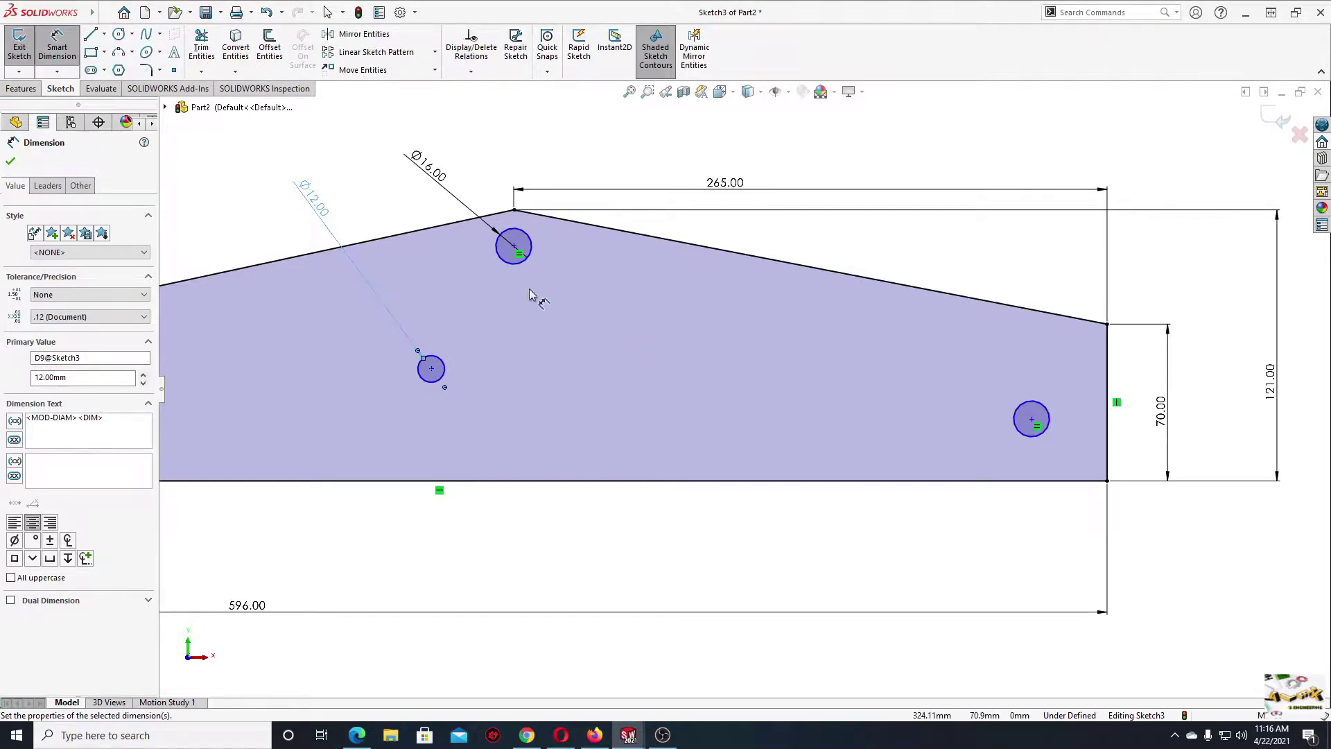
{"action": "right_click", "coordinate": [499, 195]}
{"action": "key", "text": "Escape"}
- Locate the right hole 37 above the bottom edge and 25 from the right edge
{"action": "left_click", "coordinate": [1033, 420]}
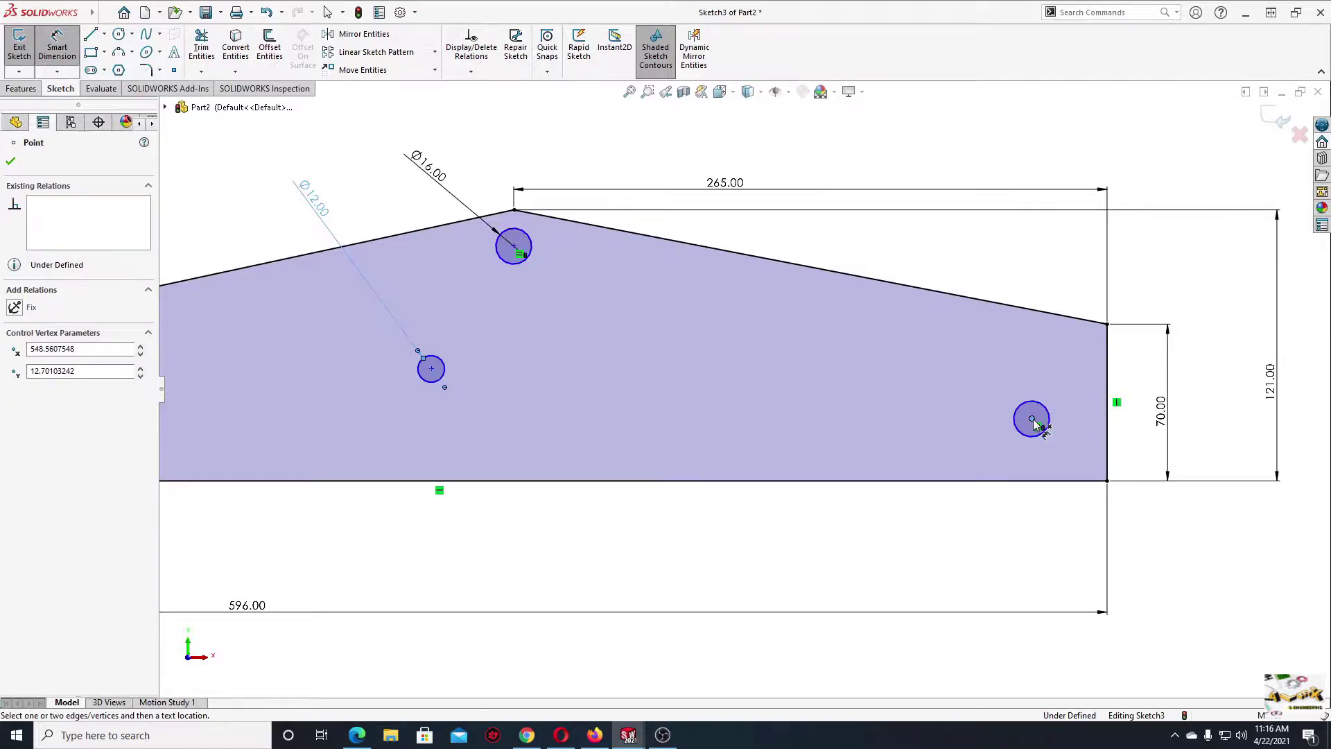
{"action": "left_click", "coordinate": [1058, 482]}
{"action": "left_click", "coordinate": [897, 438]}
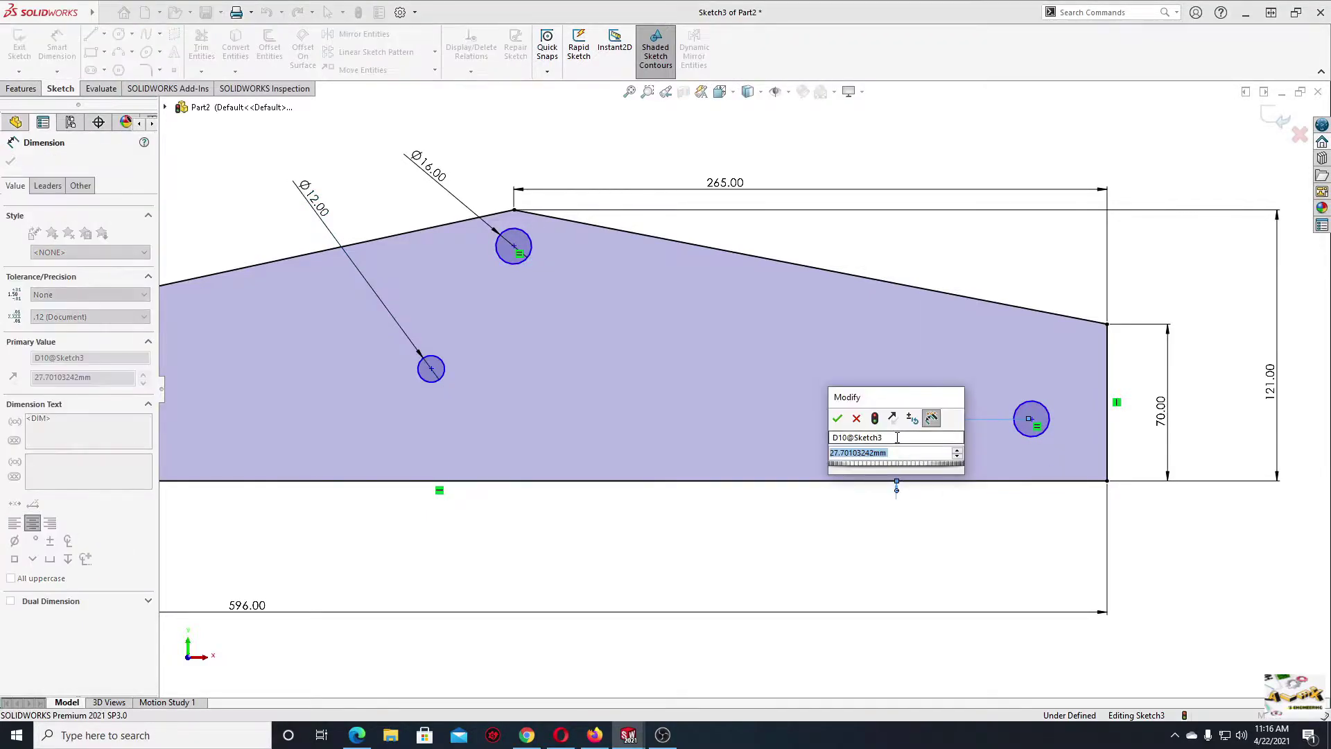
{"action": "type", "text": "37"}
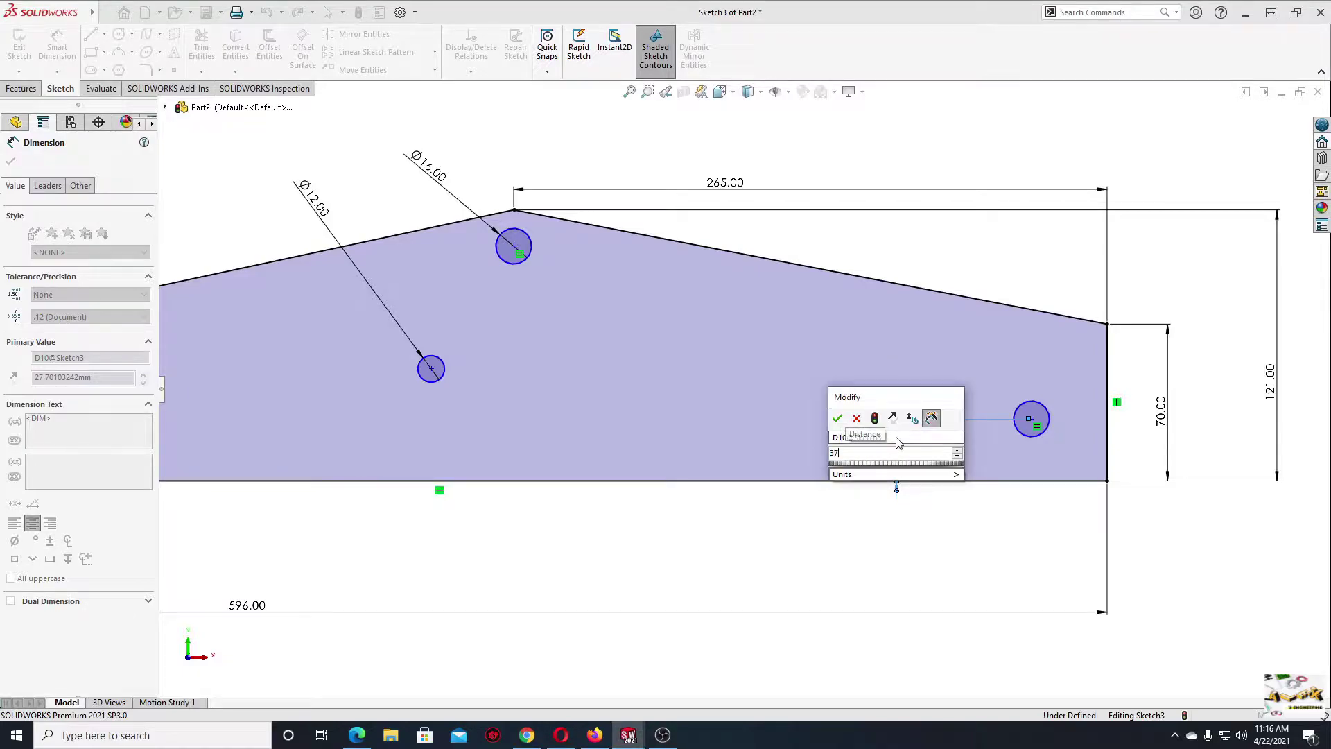
{"action": "key", "text": "Return"}
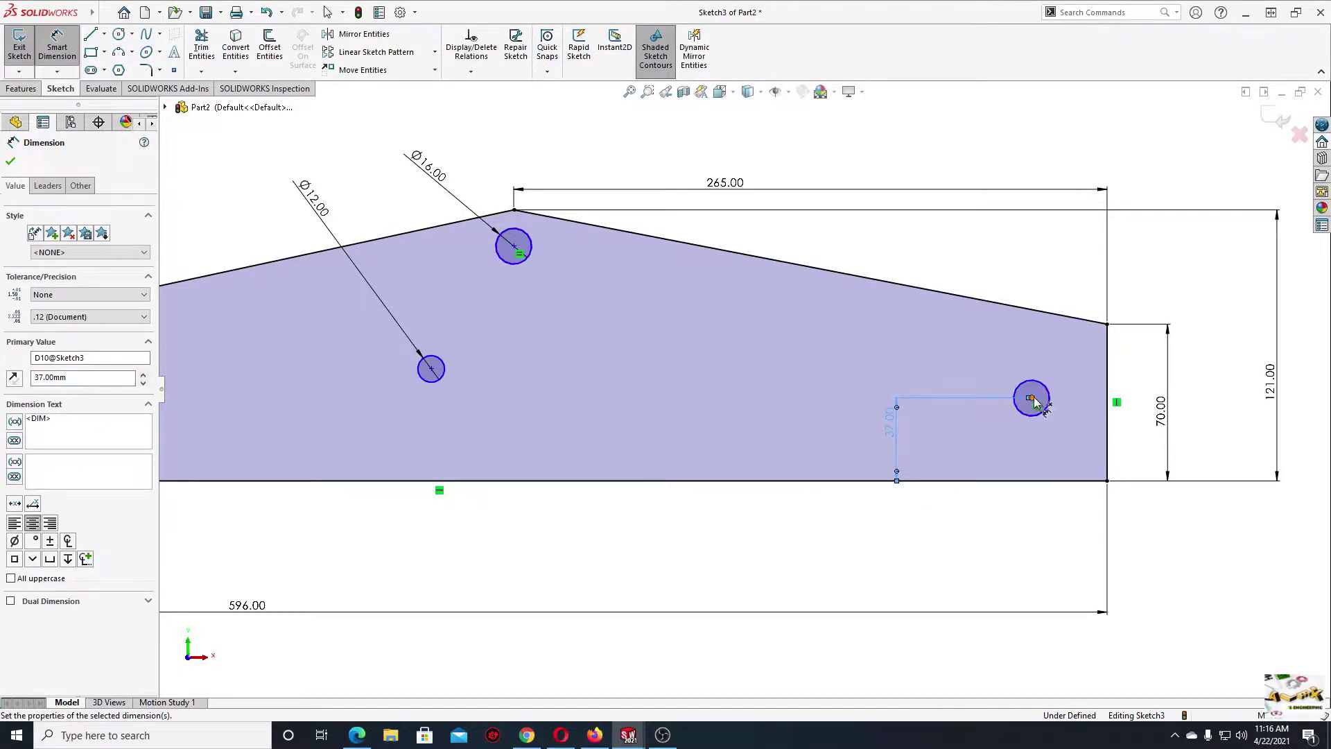
{"action": "left_click", "coordinate": [1031, 399]}
{"action": "left_click", "coordinate": [1107, 436]}
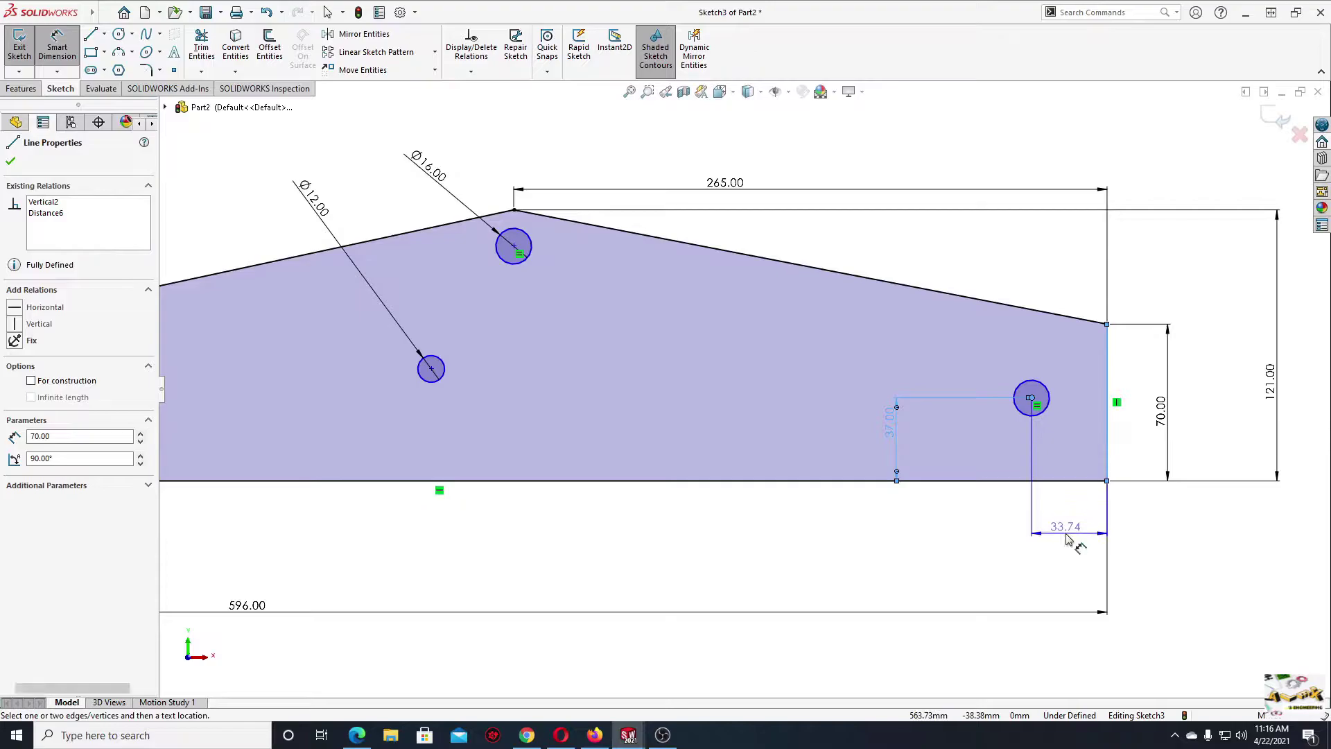
{"action": "left_click", "coordinate": [1068, 540]}
{"action": "type", "text": "25"}
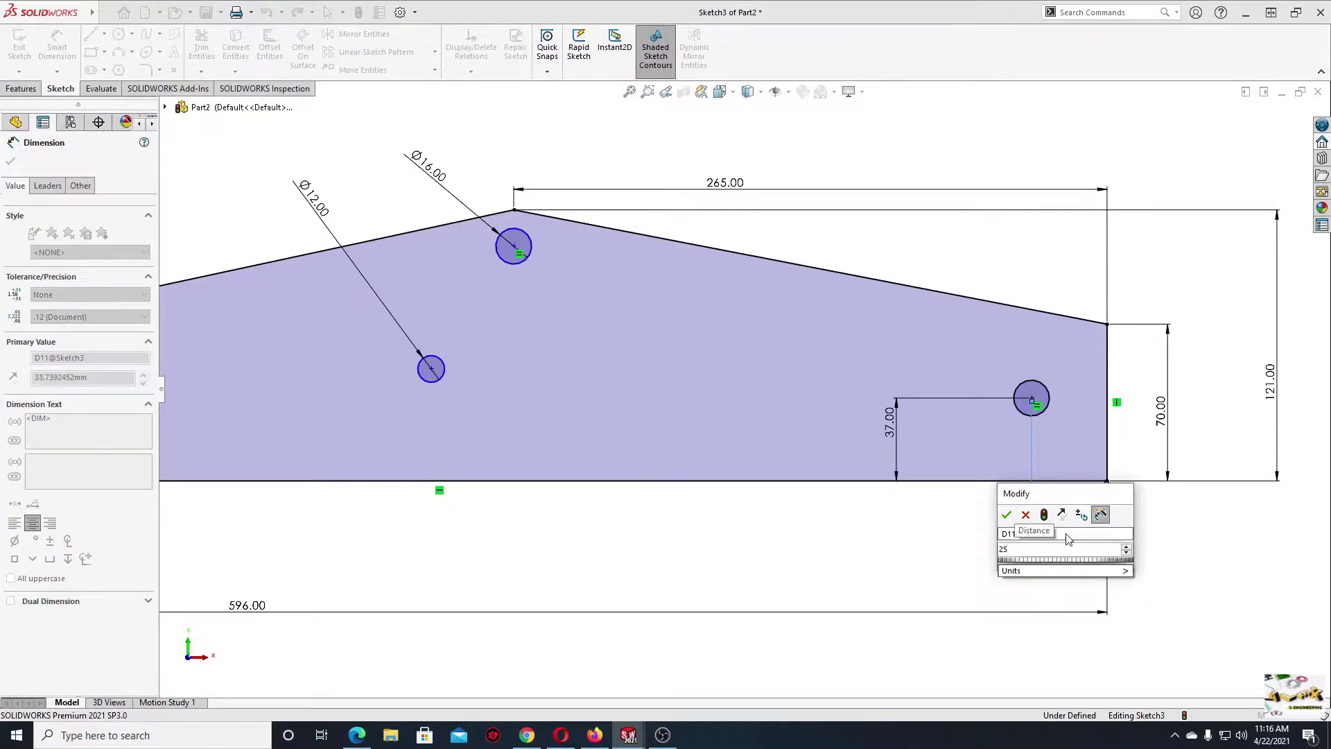
{"action": "key", "text": "Return"}
{"action": "middle_click_drag", "start_coordinate": [837, 418], "coordinate": [946, 467], "text": "ctrl"}
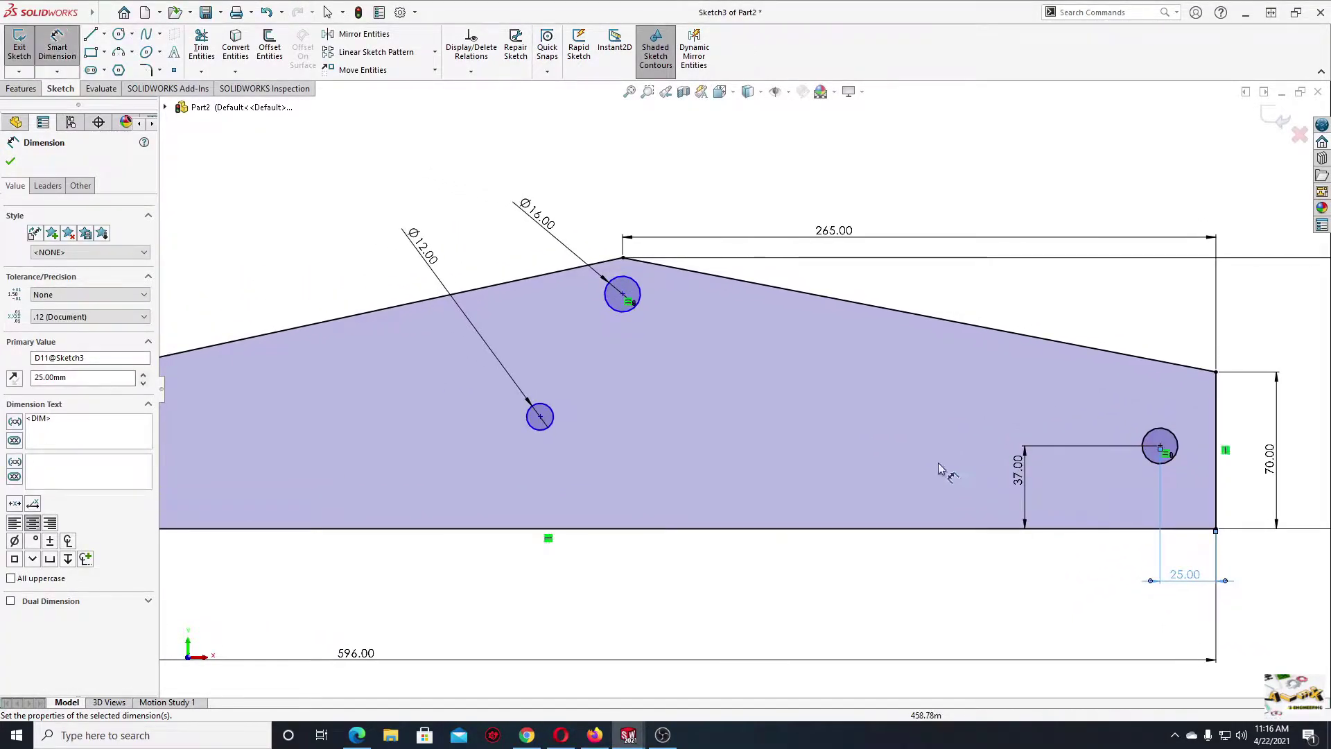
- Place the top hole 101 and the middle hole 61 above the bottom edge
{"action": "left_click", "coordinate": [623, 297]}
{"action": "left_click", "coordinate": [730, 529]}
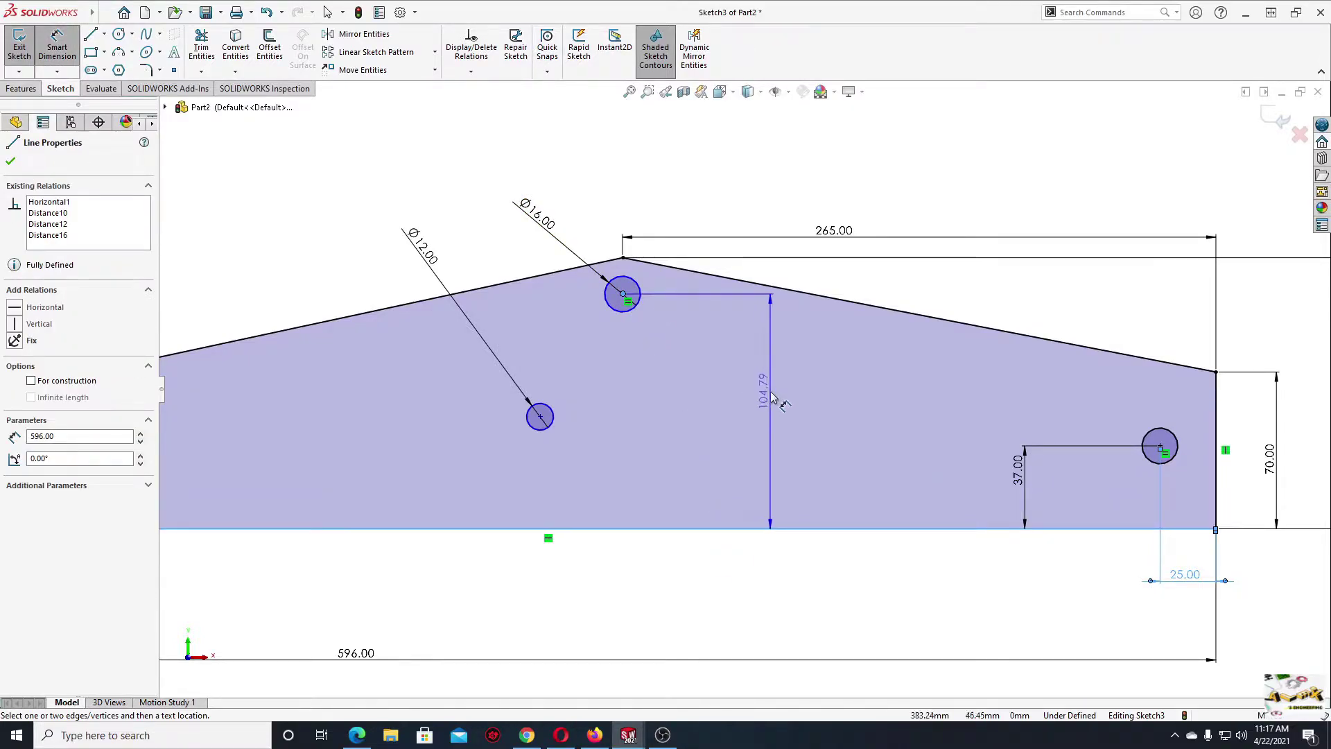
{"action": "left_click", "coordinate": [775, 399]}
{"action": "type", "text": "101"}
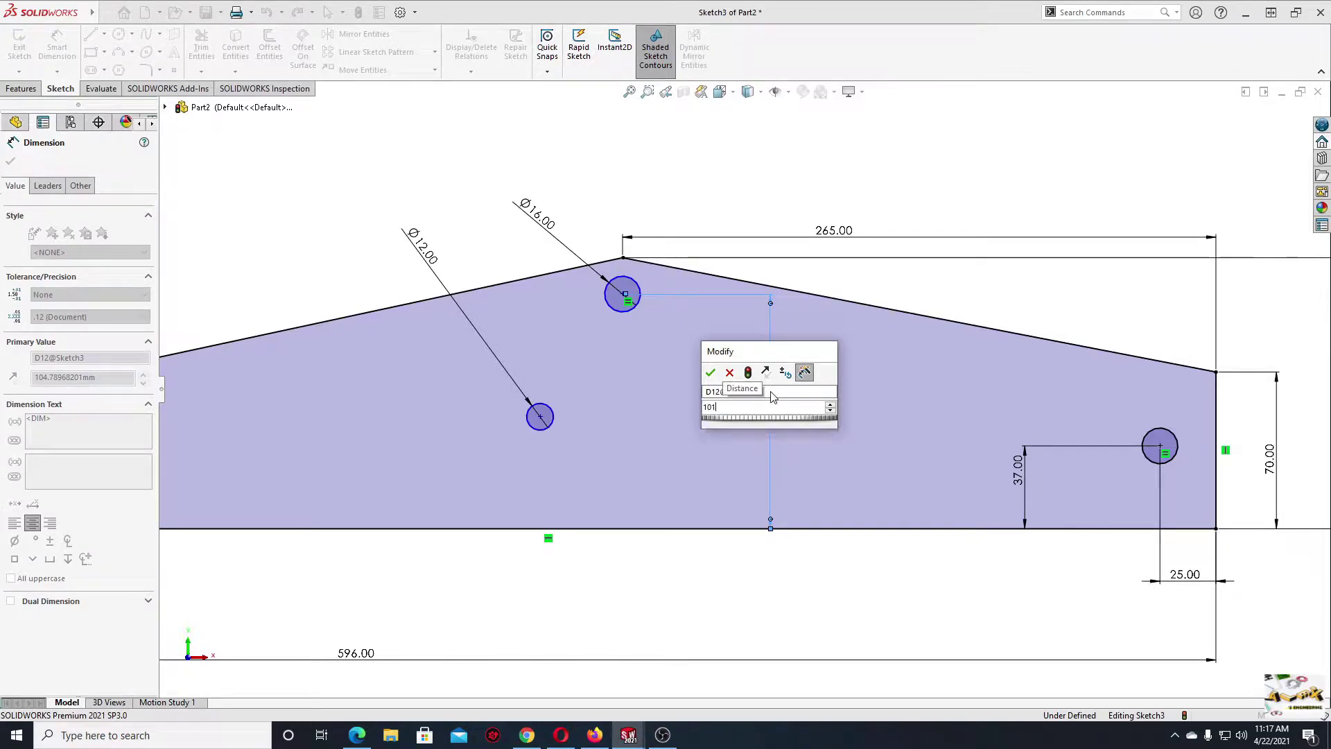
{"action": "key", "text": "Return"}
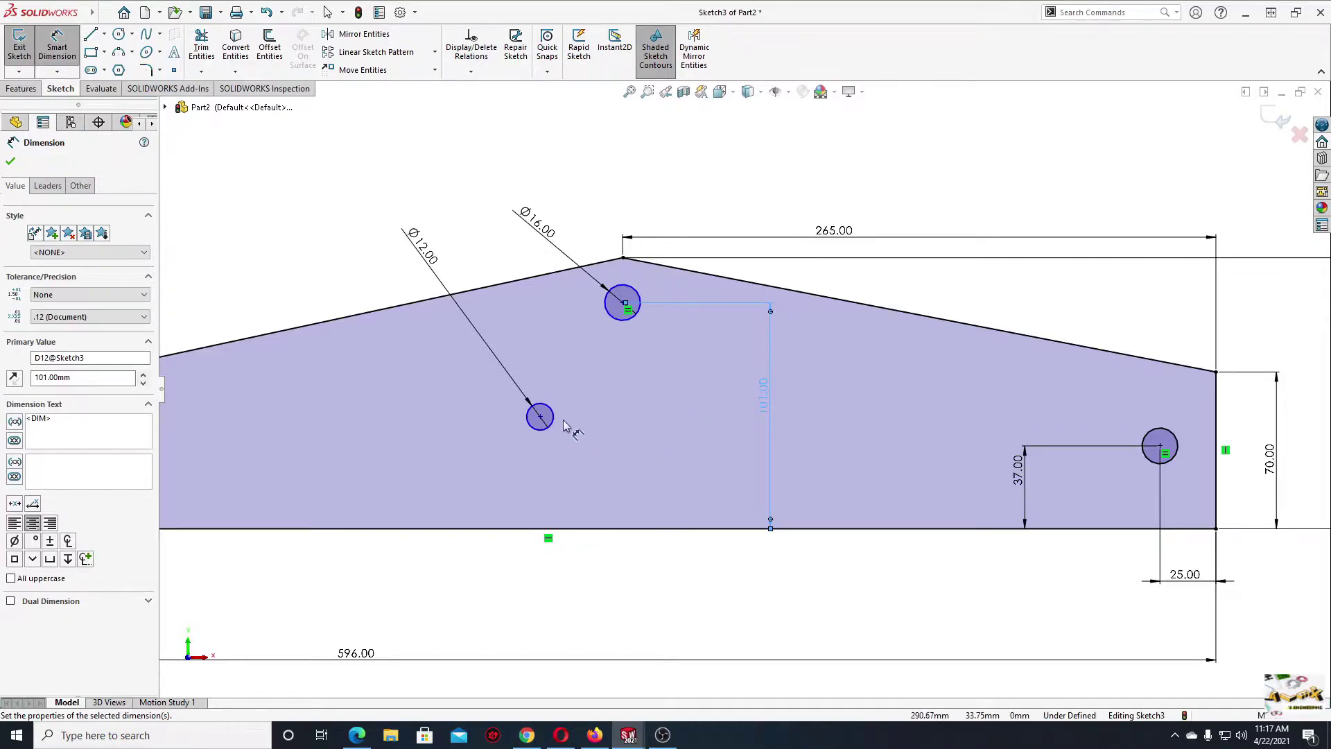
{"action": "left_click", "coordinate": [541, 417]}
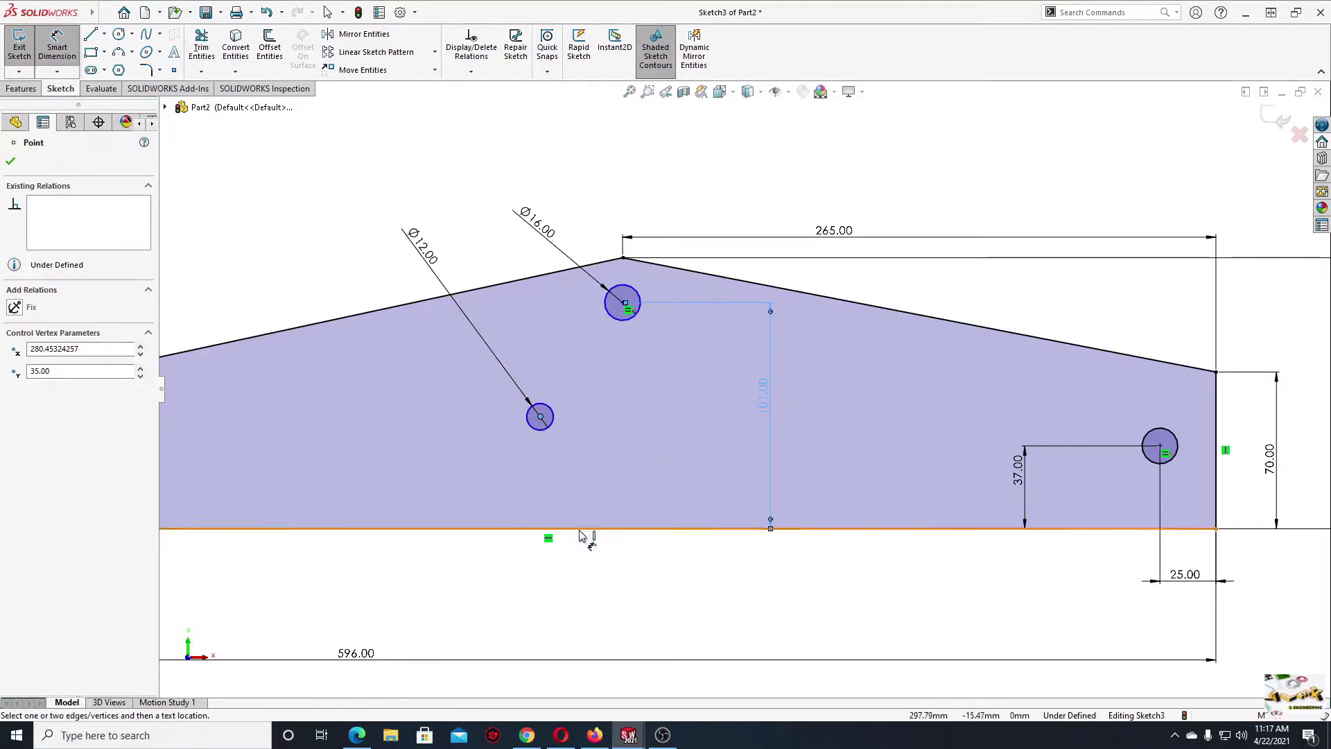
{"action": "left_click", "coordinate": [585, 529]}
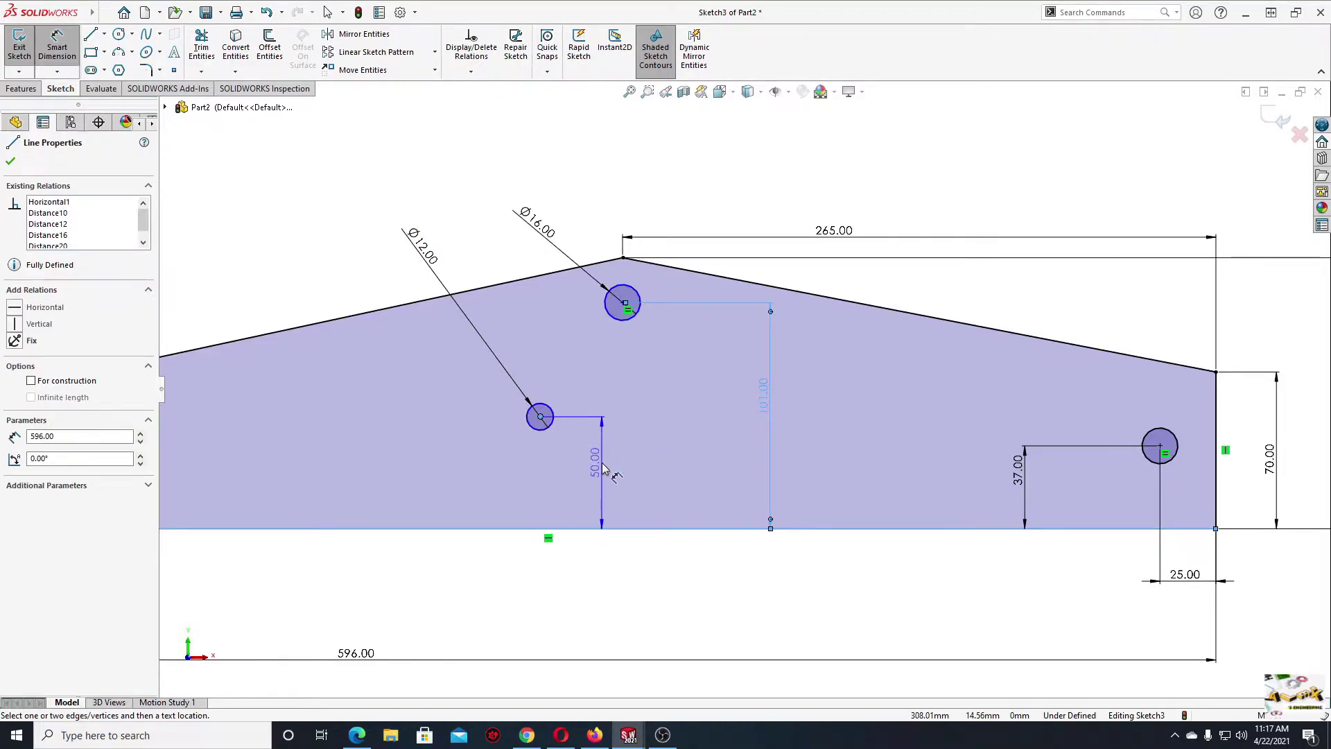
{"action": "left_click", "coordinate": [604, 469]}
{"action": "type", "text": "61"}
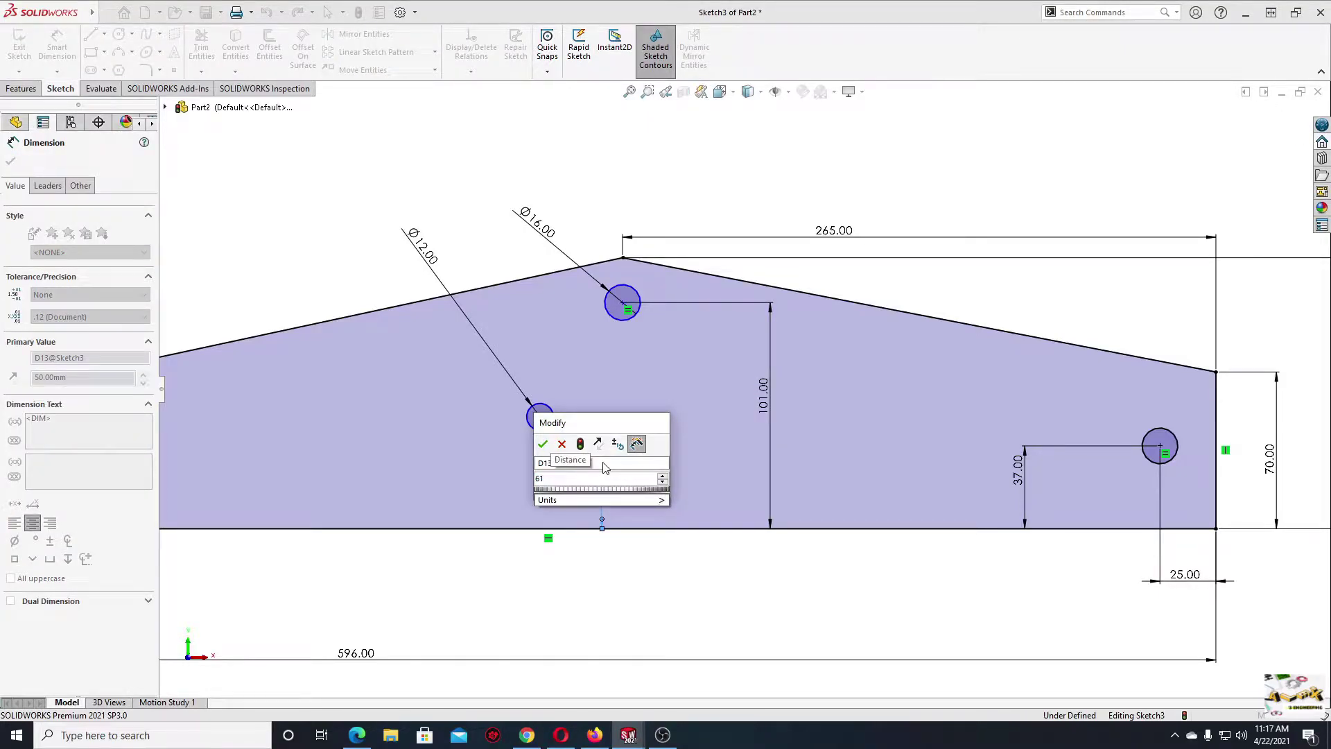
{"action": "key", "text": "Return"}
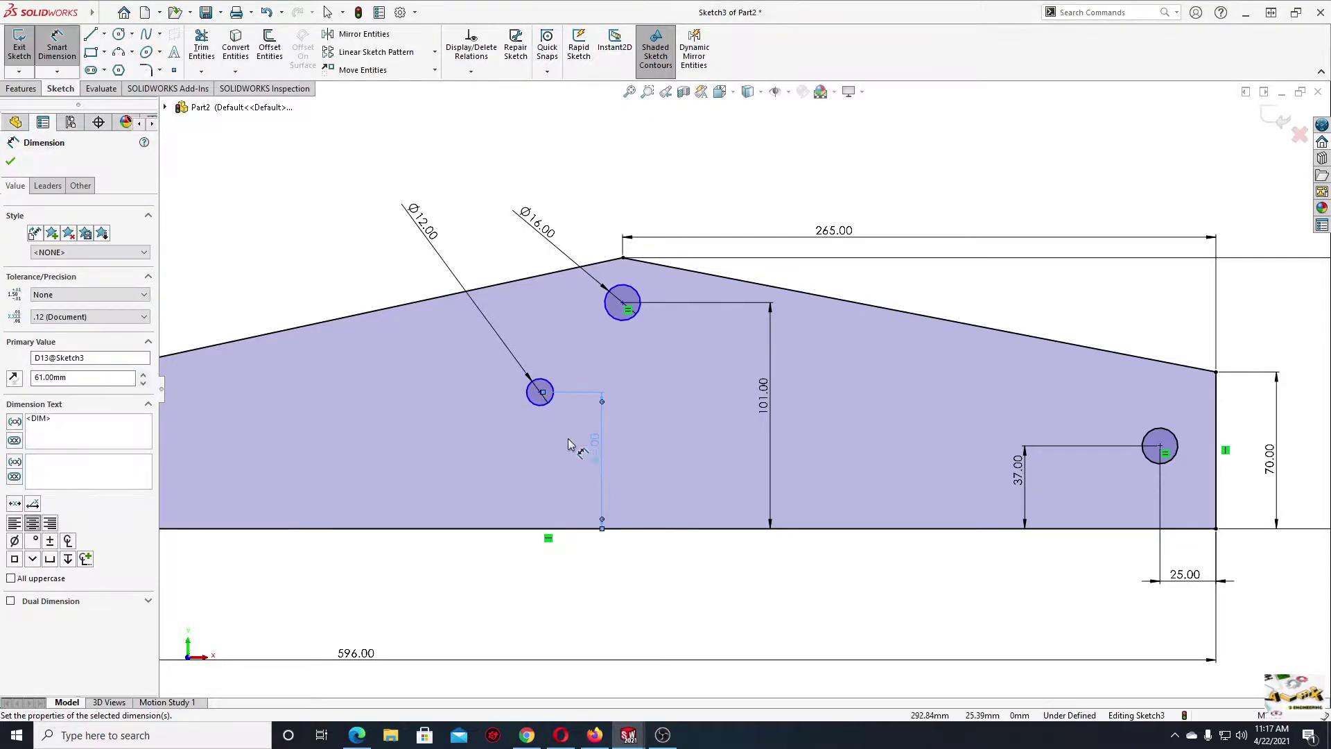
- Set the middle hole 291 from the plate's right edge
{"action": "left_click", "coordinate": [542, 394]}
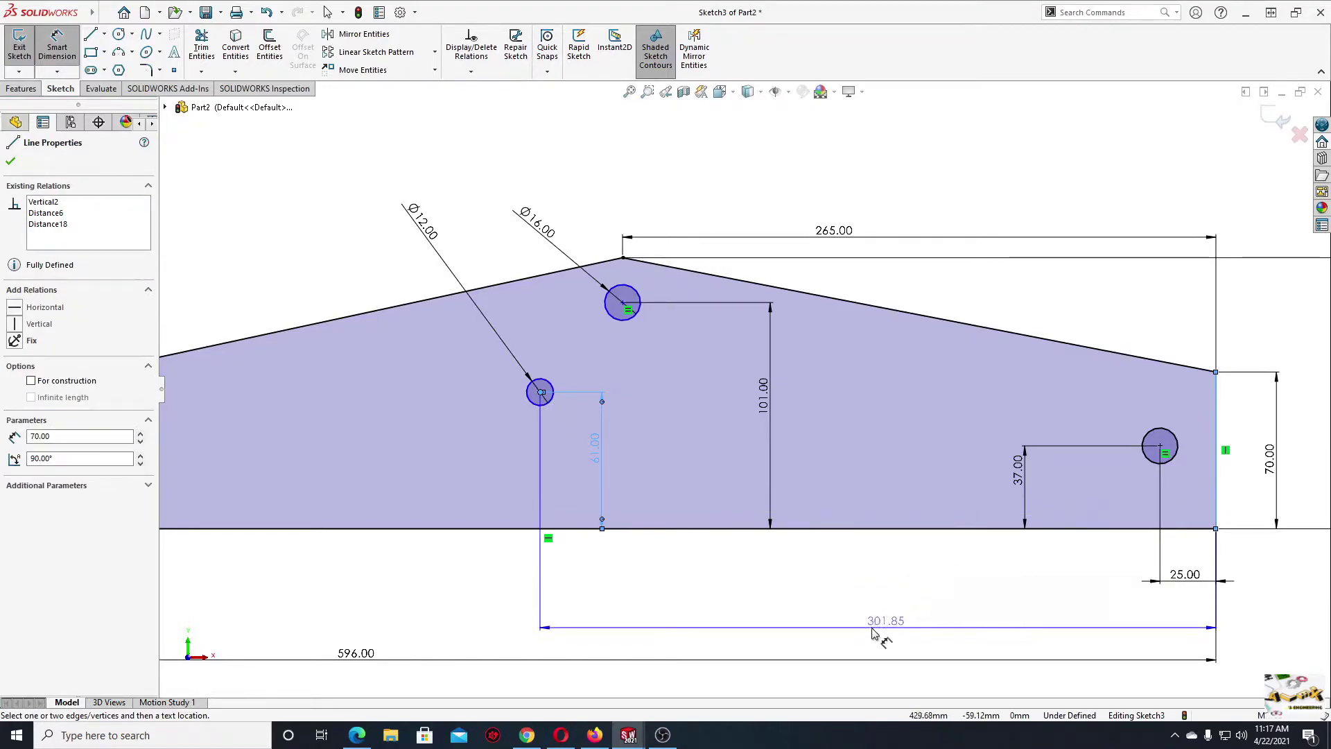
{"action": "left_click", "coordinate": [815, 627]}
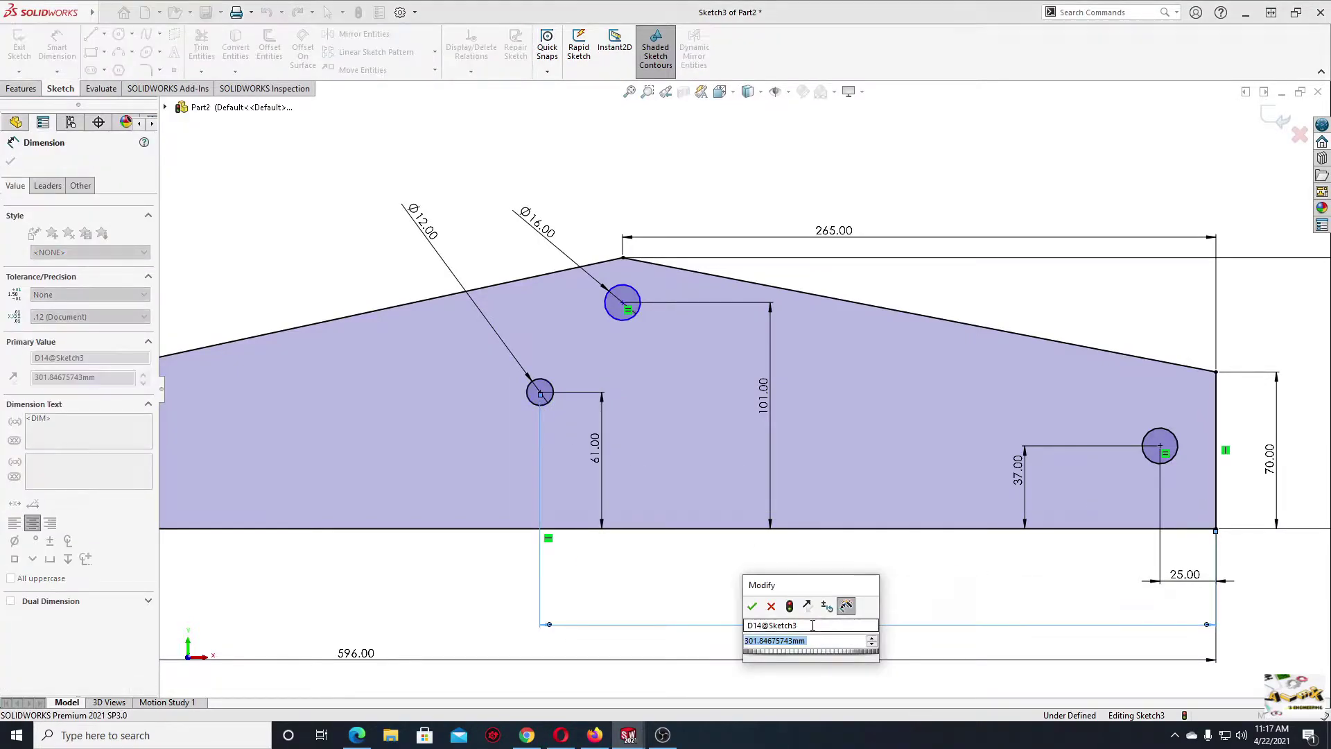
{"action": "type", "text": "291"}
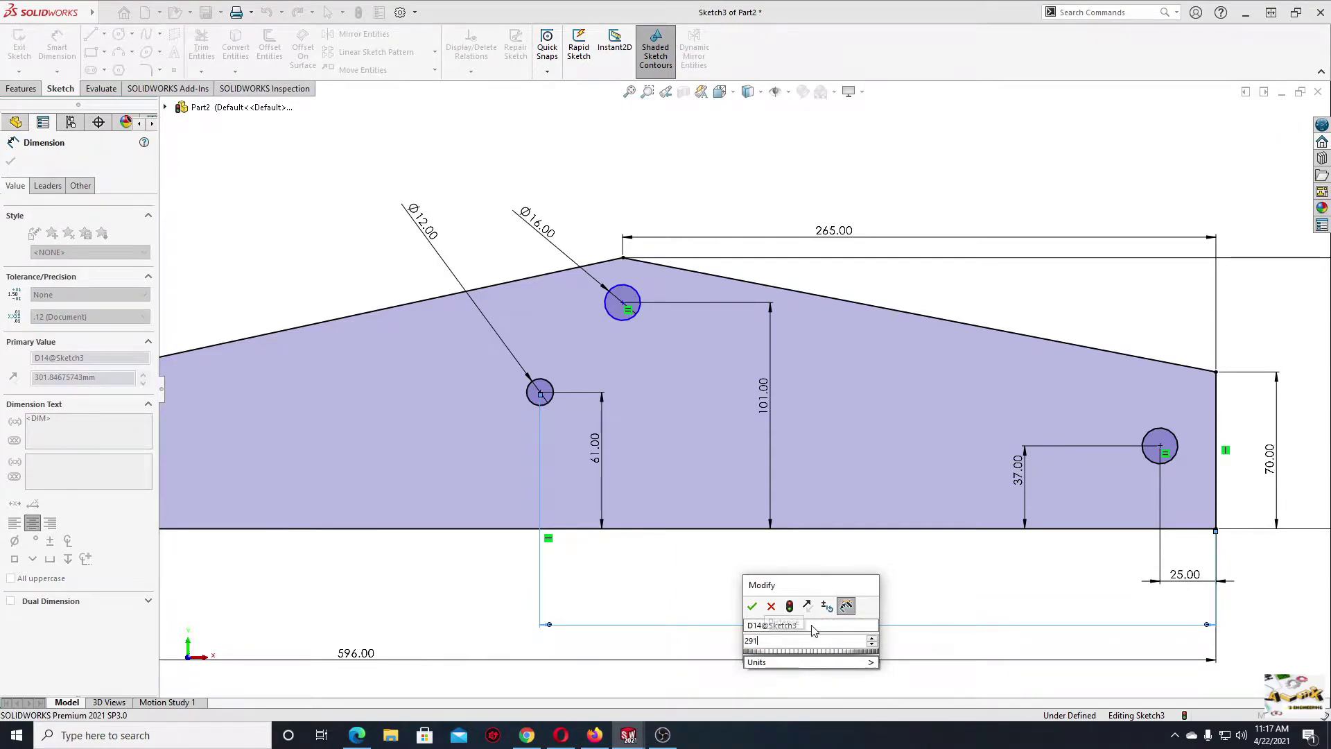
{"action": "key", "text": "Return"}
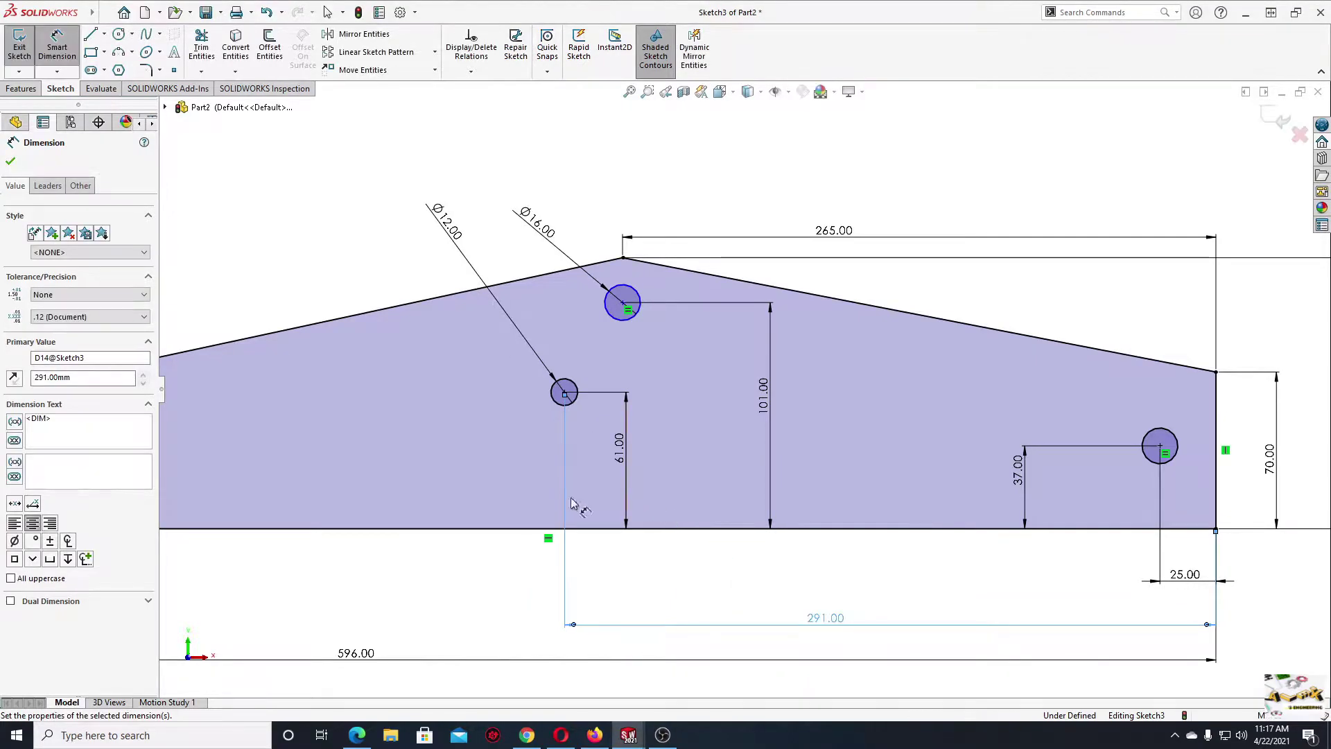
{"action": "right_click", "coordinate": [478, 539]}
{"action": "left_click", "coordinate": [519, 579]}
{"action": "key", "text": "Escape"}
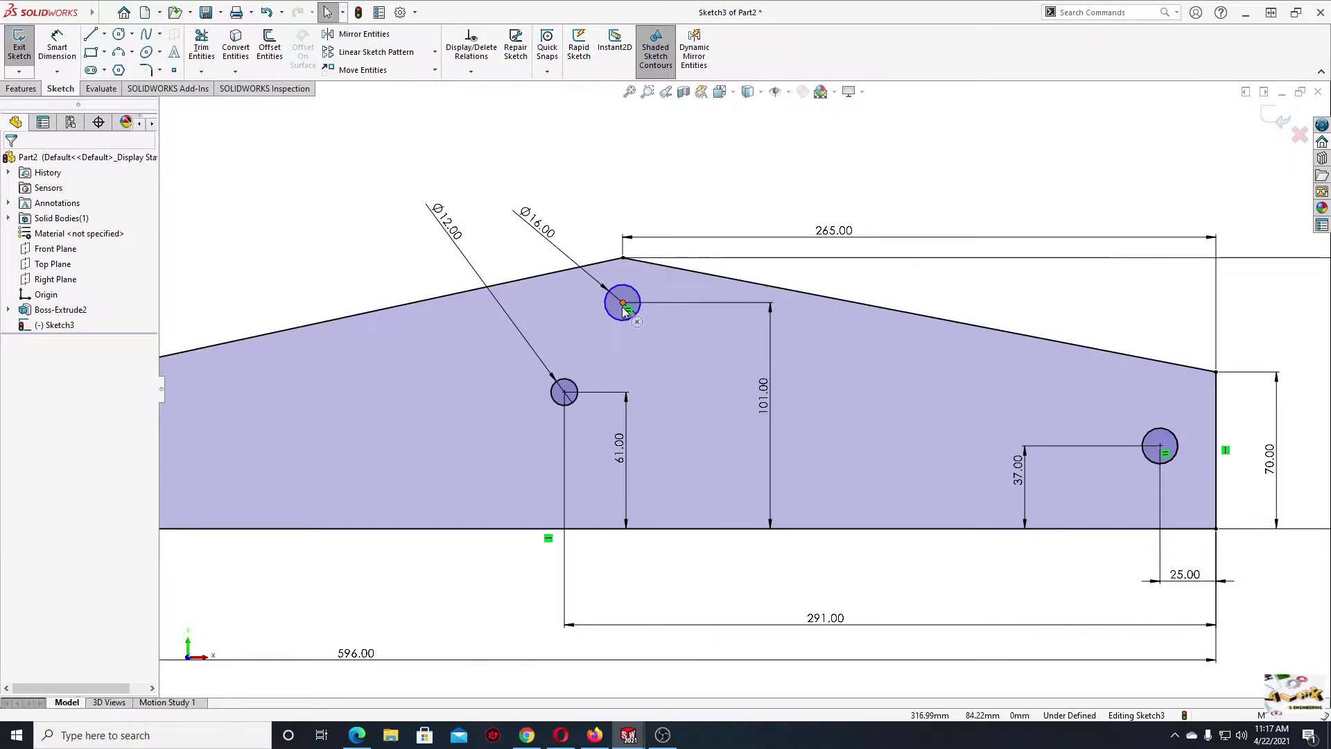
- Align the top hole centre vertically under the apex to fully define the sketch
{"action": "left_click", "coordinate": [624, 305]}
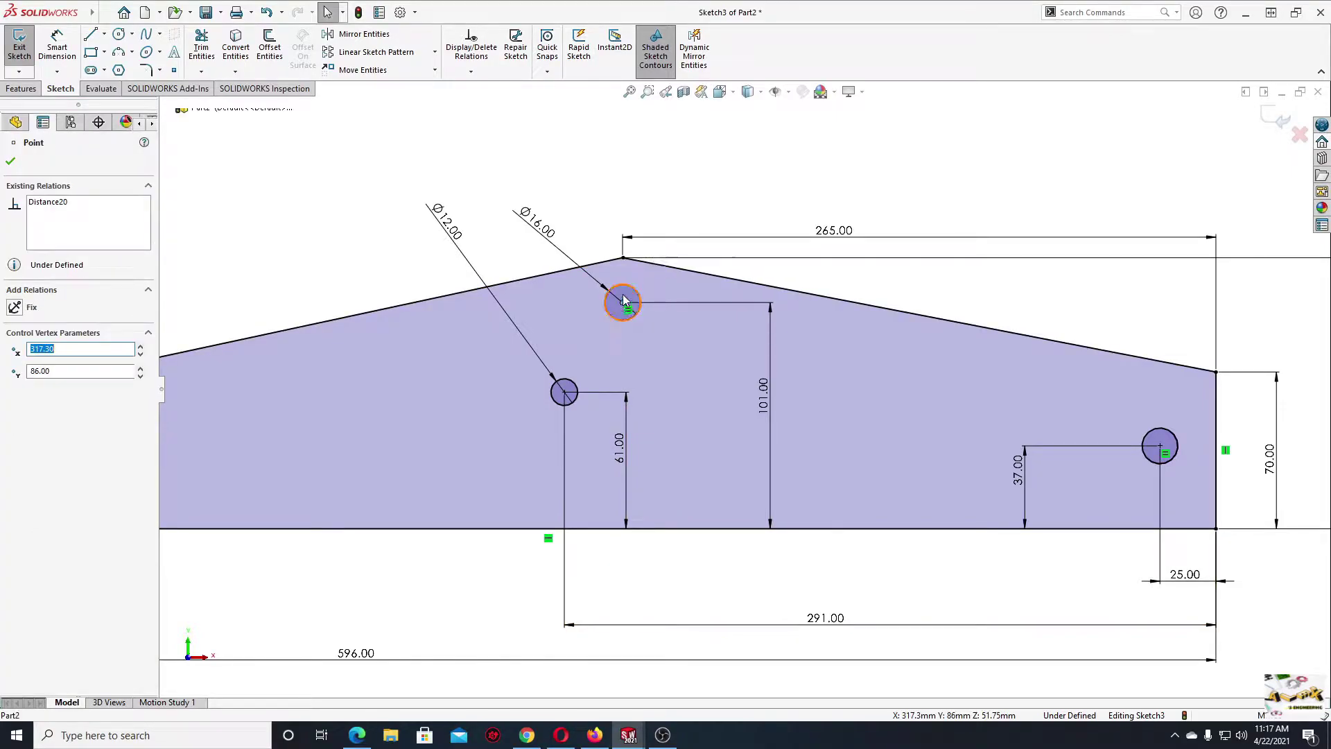
{"action": "left_click", "coordinate": [623, 258], "text": "ctrl"}
{"action": "left_click", "coordinate": [689, 201]}
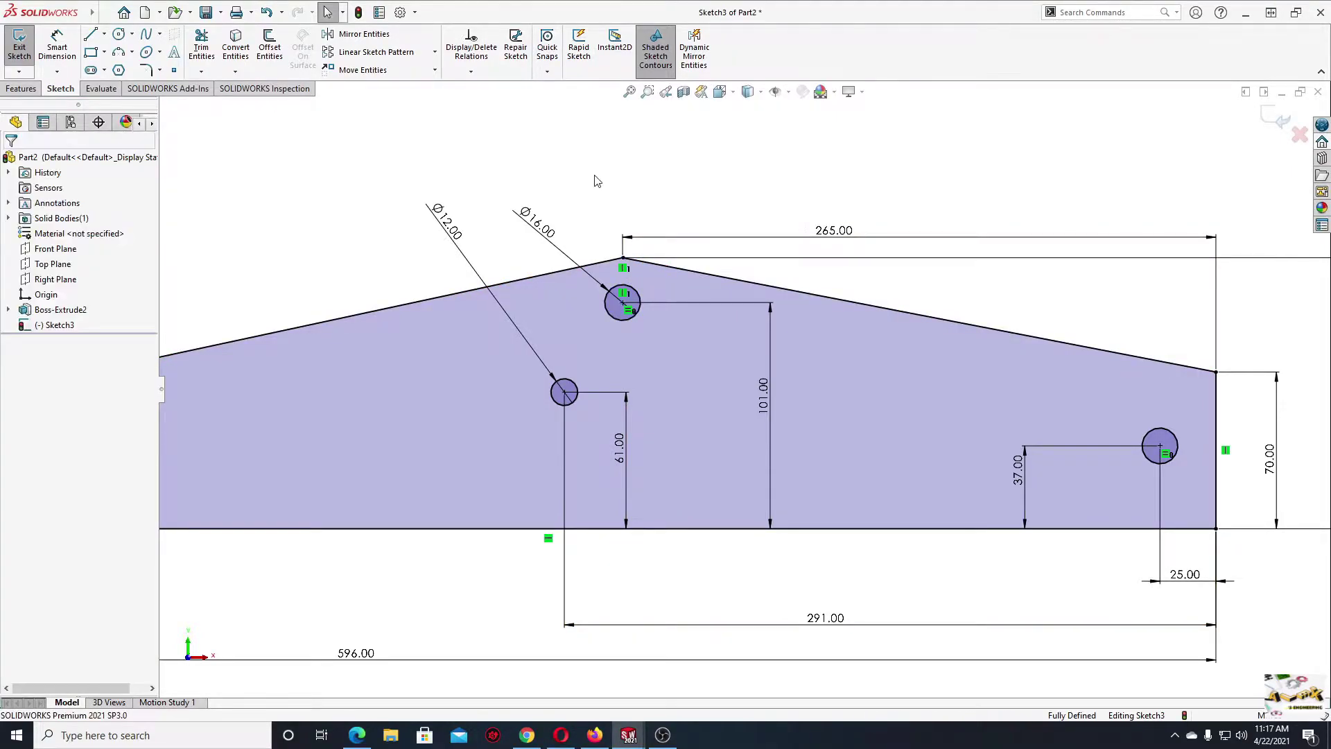
{"action": "key", "text": "f"}
{"action": "key", "text": "Escape"}
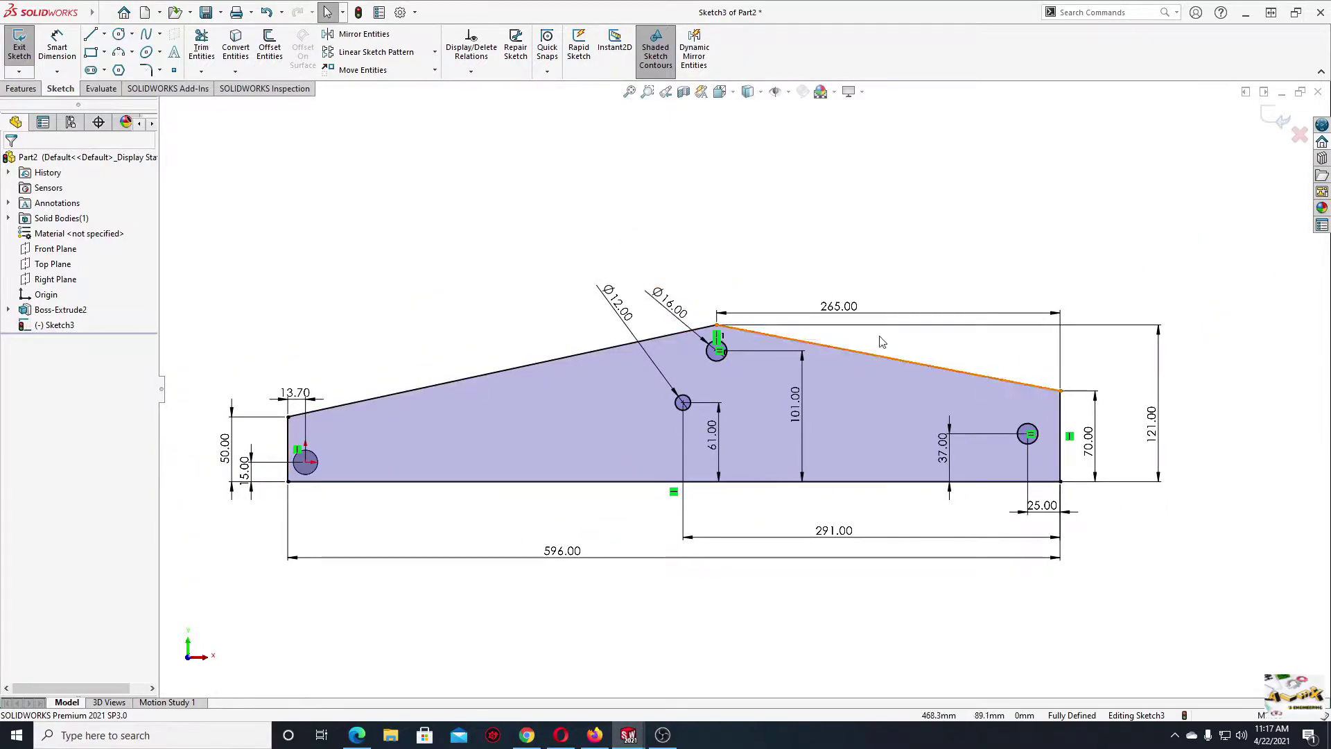
{"action": "left_click", "coordinate": [20, 88]}
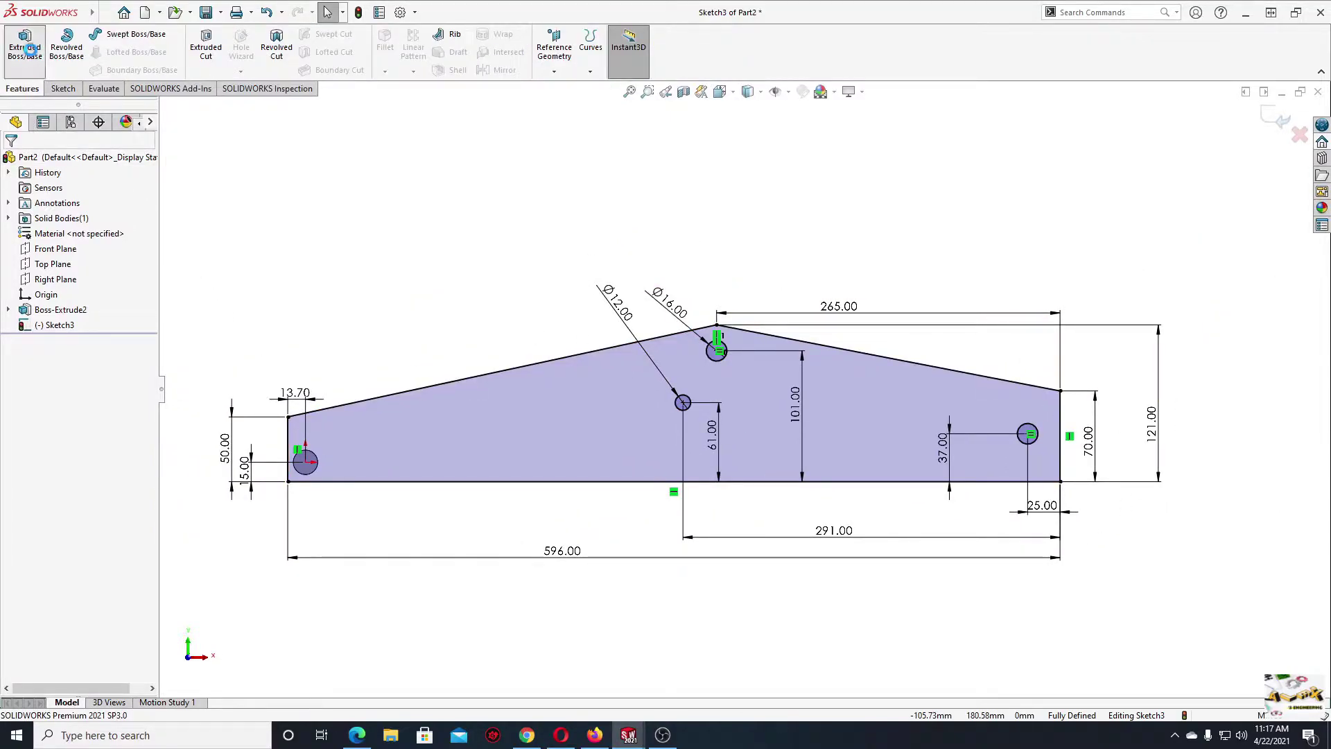
- Extrude the tapered plate sketch 4.5 mm into a solid three-hole plate
{"action": "left_click", "coordinate": [24, 44]}
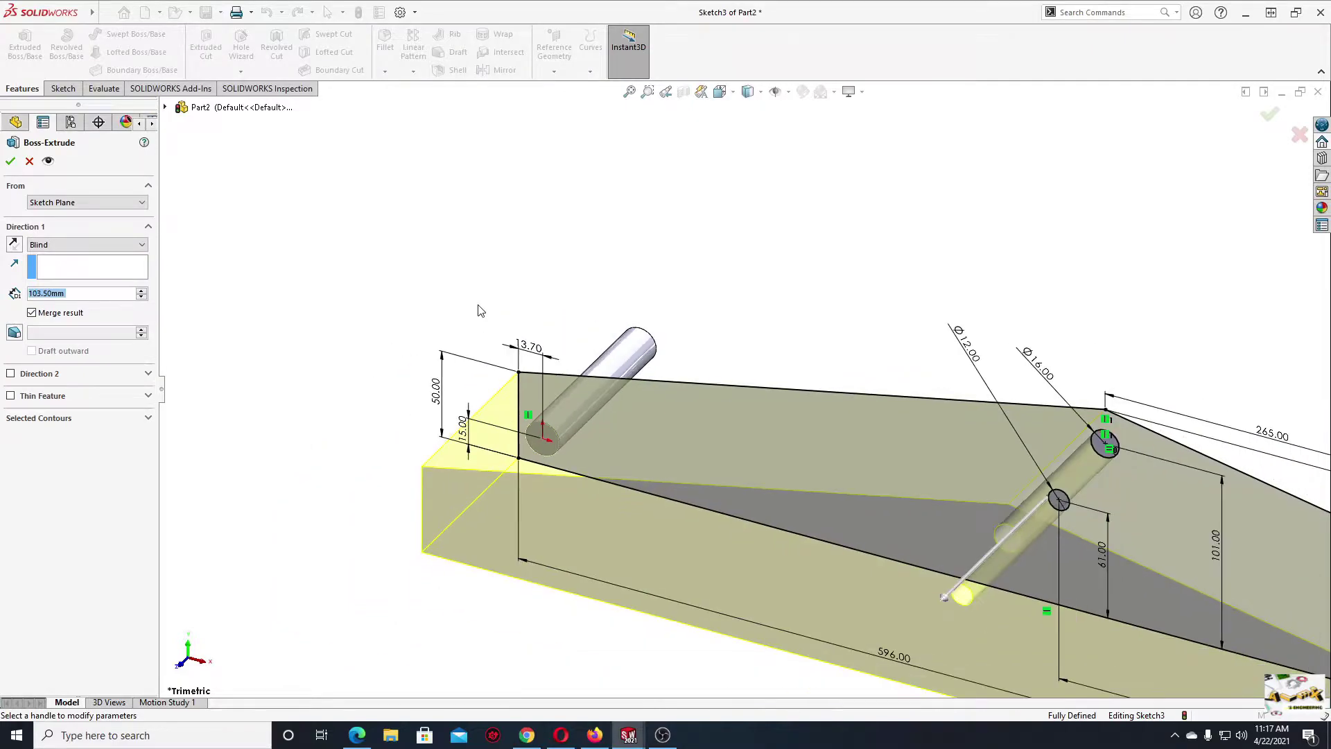
{"action": "type", "text": "4"}
{"action": "type", "text": ".5"}
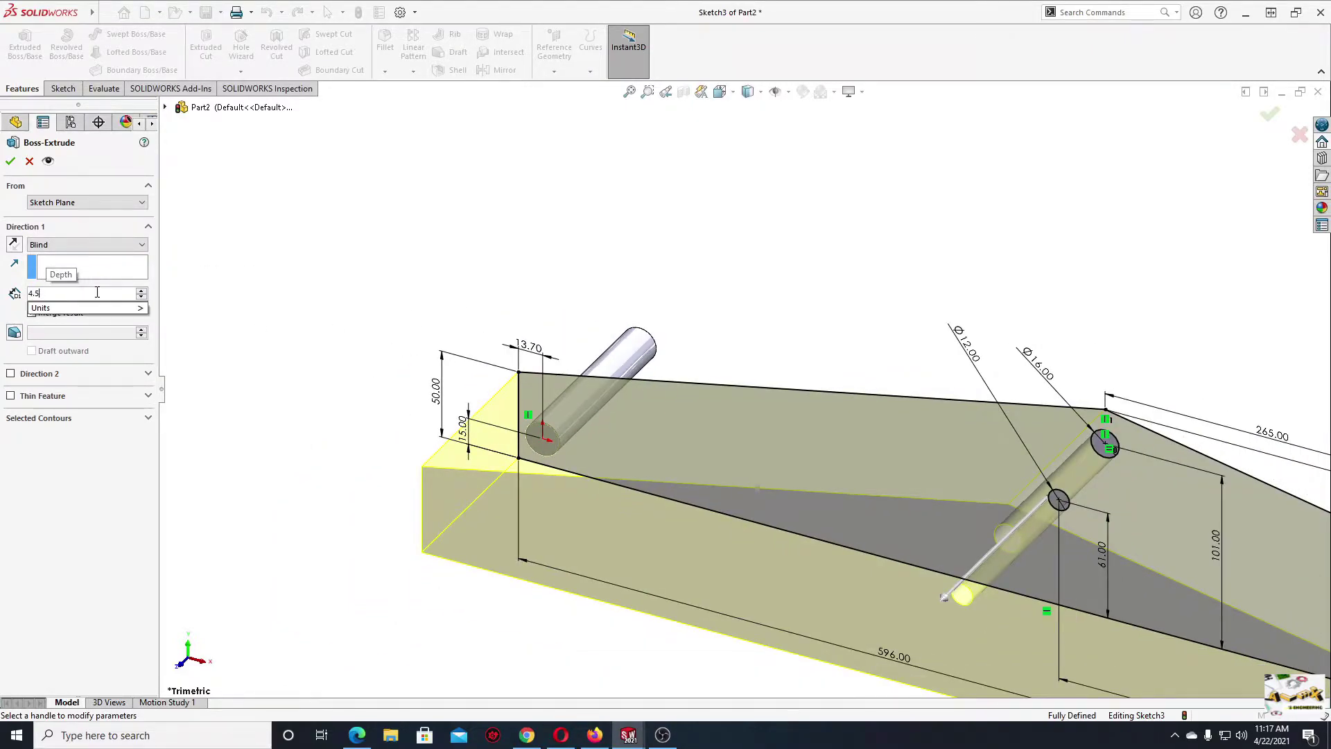
{"action": "key", "text": "Return"}
{"action": "key", "text": "Return"}
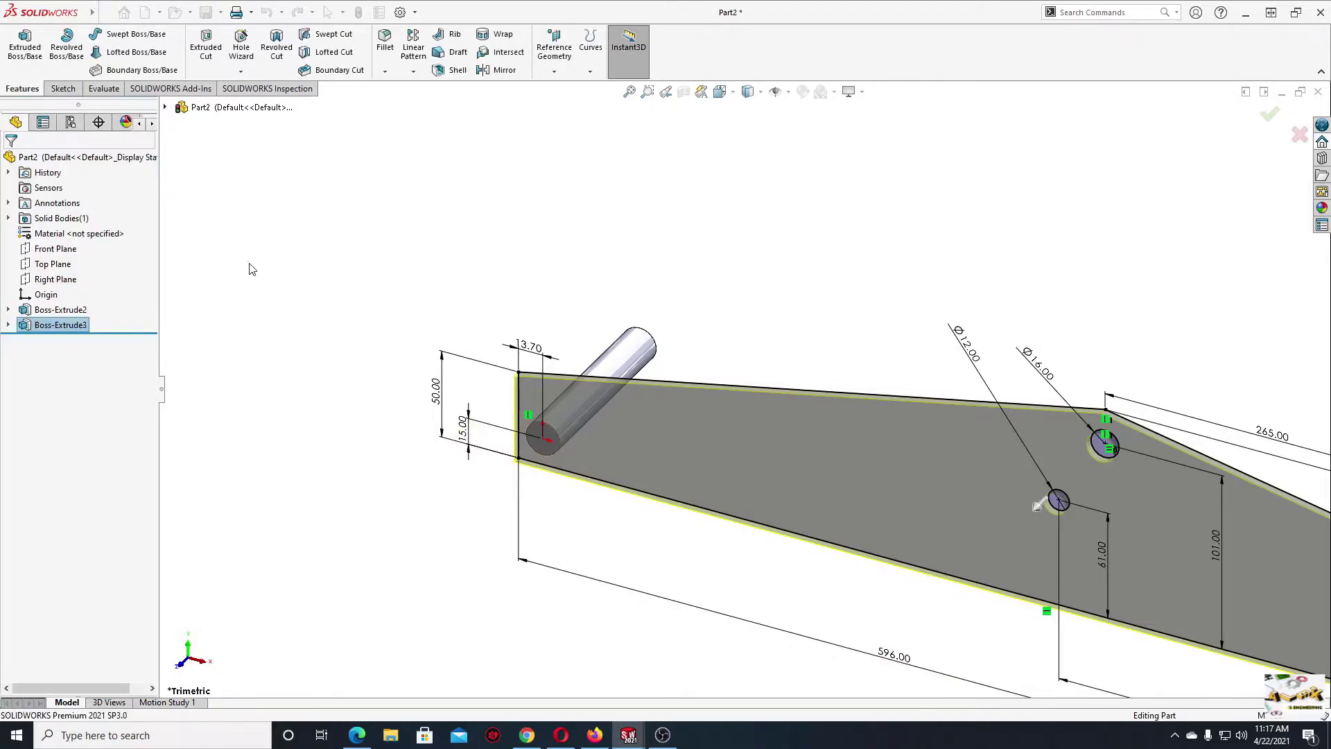
{"action": "mouse_move", "coordinate": [363, 380]}
{"action": "middle_mouse_down"}
{"action": "mouse_move", "coordinate": [499, 354]}
{"action": "mouse_move", "coordinate": [609, 461]}
{"action": "mouse_move", "coordinate": [623, 388]}
{"action": "mouse_move", "coordinate": [594, 506]}
{"action": "mouse_move", "coordinate": [484, 476]}
{"action": "mouse_move", "coordinate": [441, 412]}
{"action": "mouse_move", "coordinate": [534, 420]}
{"action": "mouse_move", "coordinate": [545, 442]}
{"action": "mouse_move", "coordinate": [584, 452]}
{"action": "middle_mouse_up"}
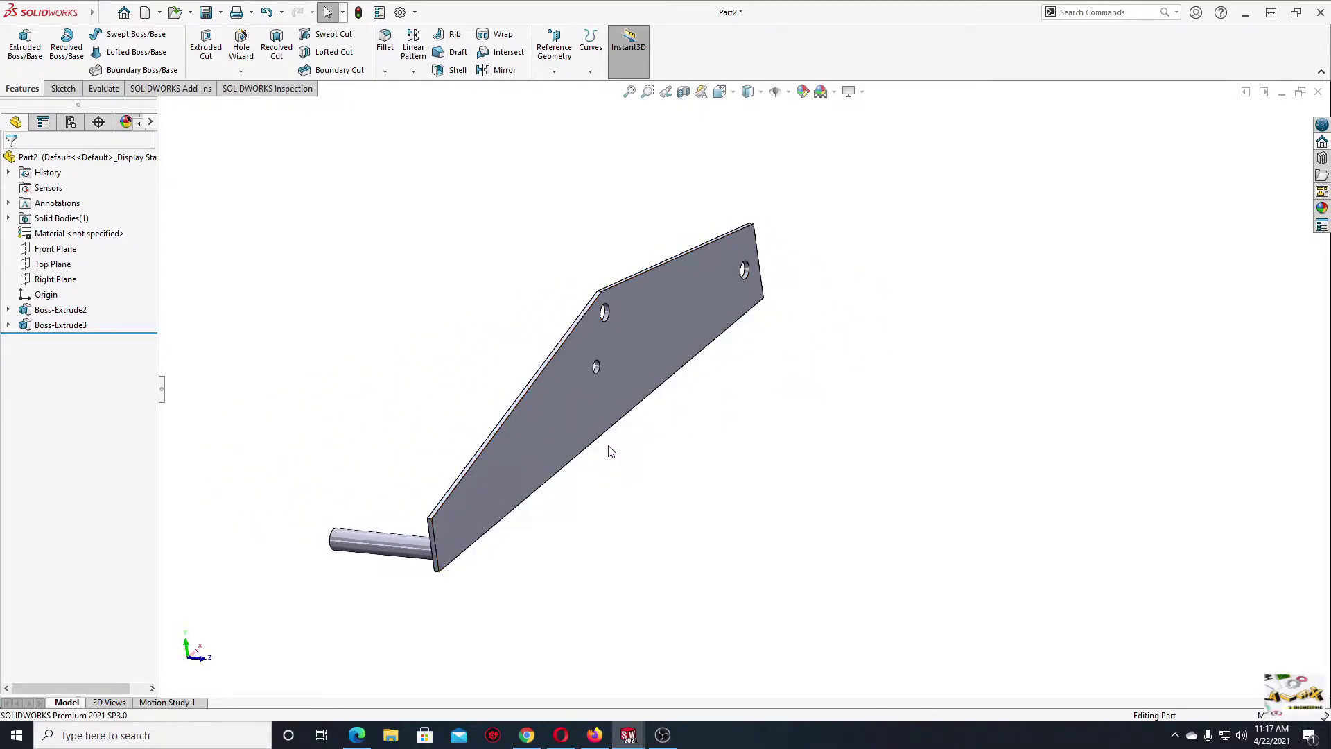
{"action": "left_click", "coordinate": [477, 512]}
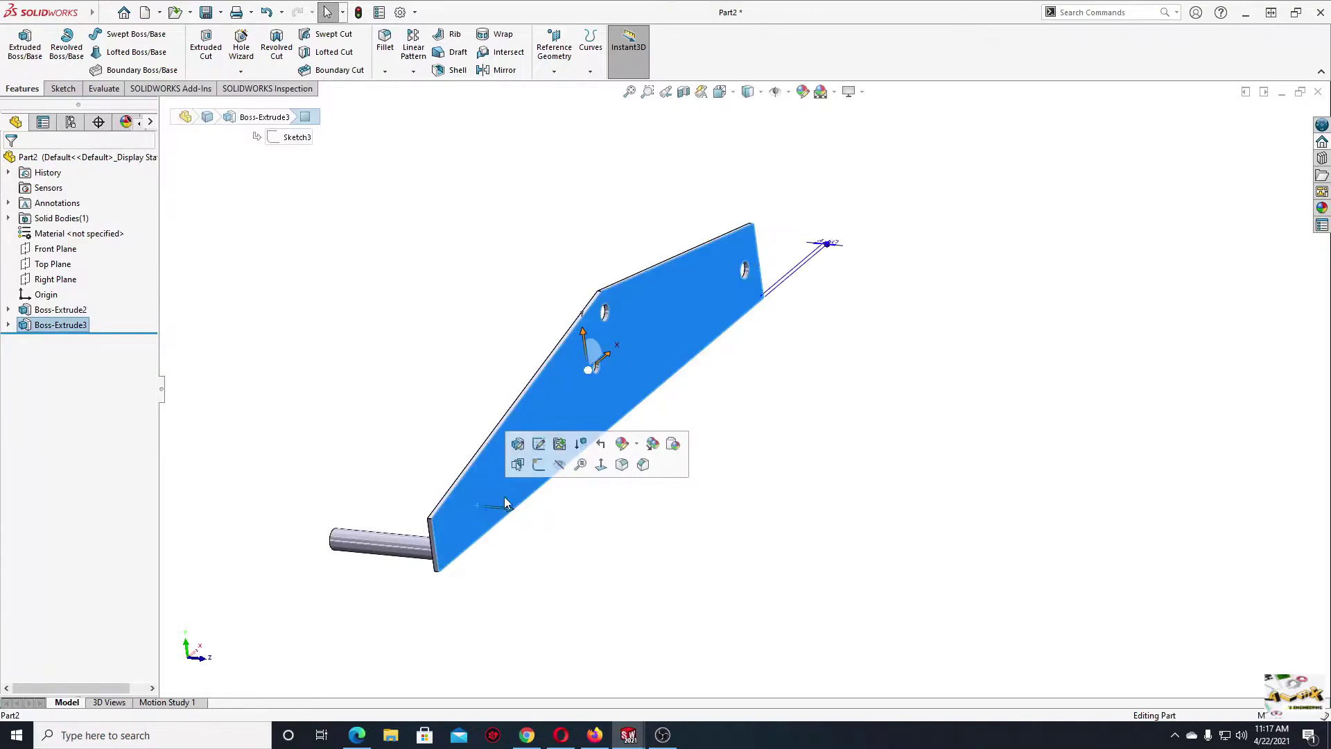
- Start a sketch on the plate face and convert Sketch2's pin circle into it
{"action": "left_click", "coordinate": [539, 468]}
{"action": "scroll", "coordinate": [461, 419], "scroll_direction": "down", "scroll_amount": 3}
{"action": "scroll", "coordinate": [486, 436], "scroll_direction": "down", "scroll_amount": 1}
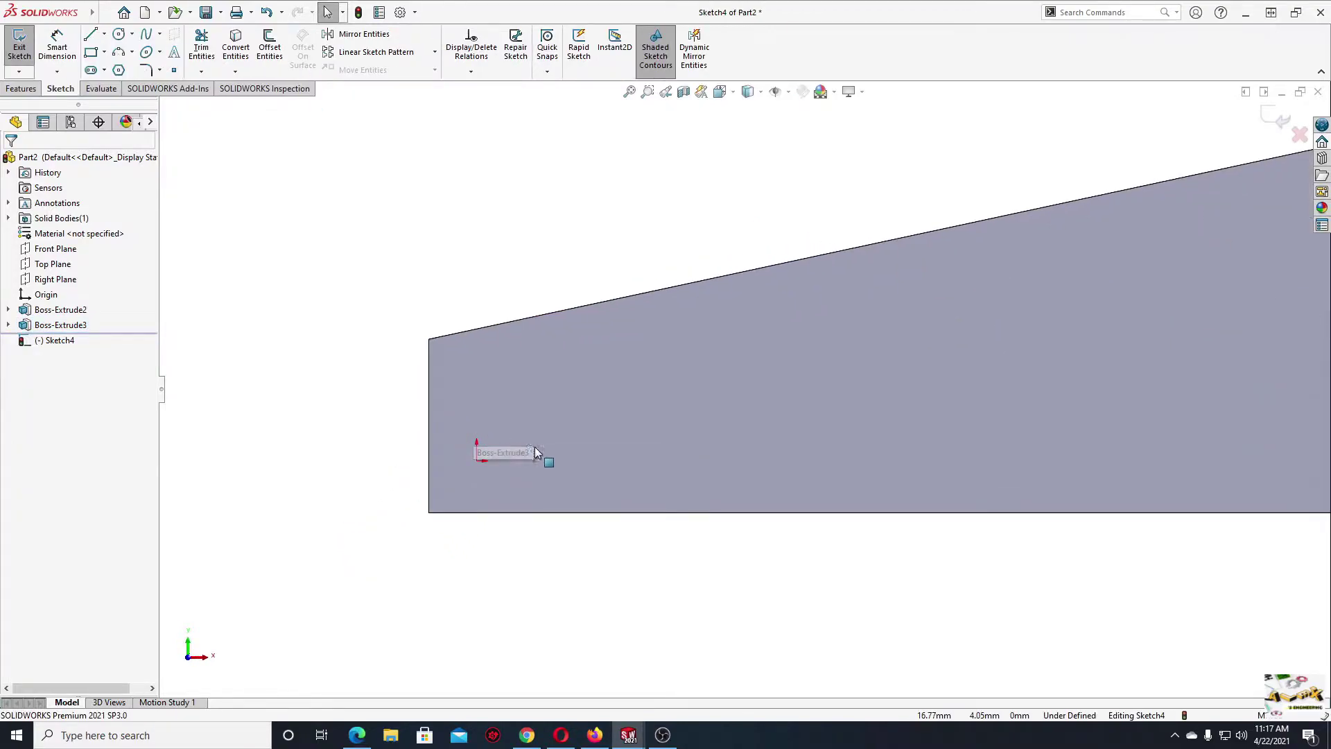
{"action": "middle_click_drag", "start_coordinate": [534, 446], "coordinate": [344, 472], "text": "ctrl"}
{"action": "left_click", "coordinate": [236, 50]}
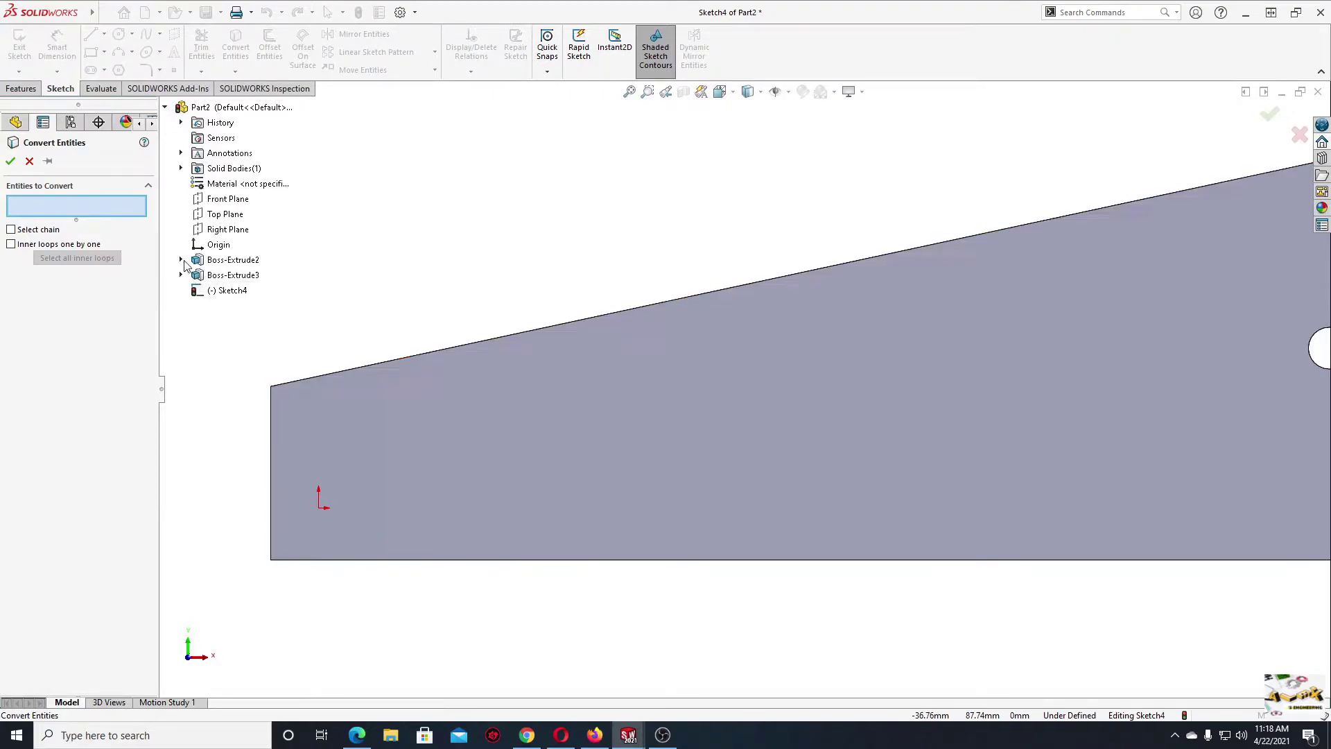
{"action": "left_click", "coordinate": [181, 261]}
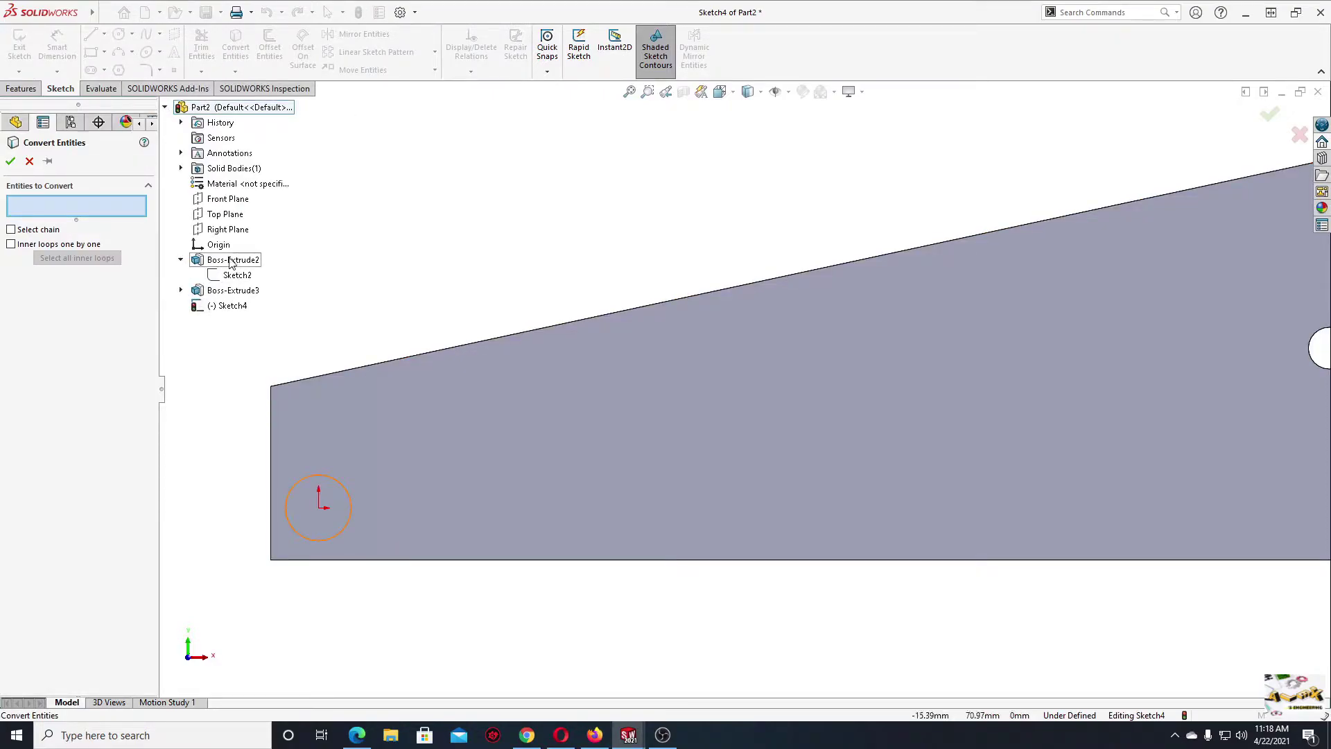
{"action": "left_click", "coordinate": [239, 277]}
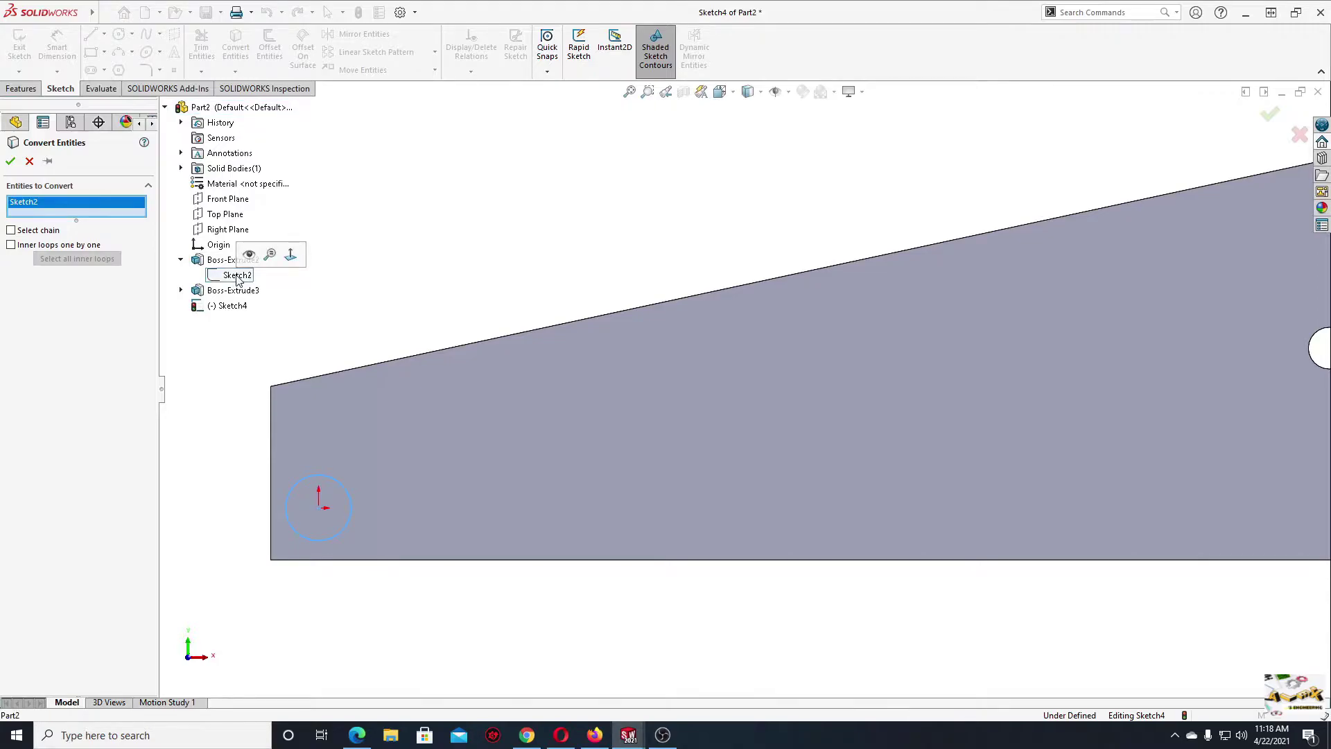
{"action": "left_click", "coordinate": [10, 164]}
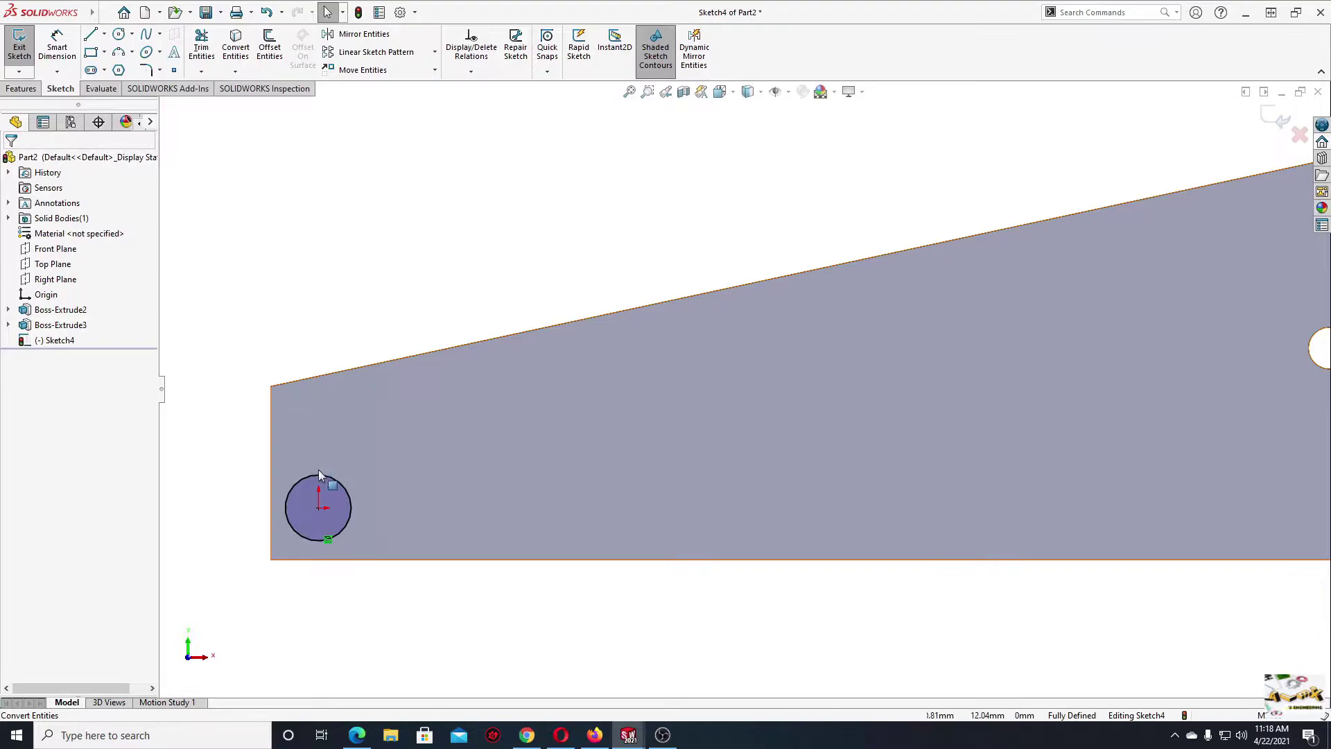
- Extrude the converted pin circle 15.25 mm outward as Boss-Extrude4
{"action": "left_click", "coordinate": [21, 88]}
{"action": "left_click", "coordinate": [25, 43]}
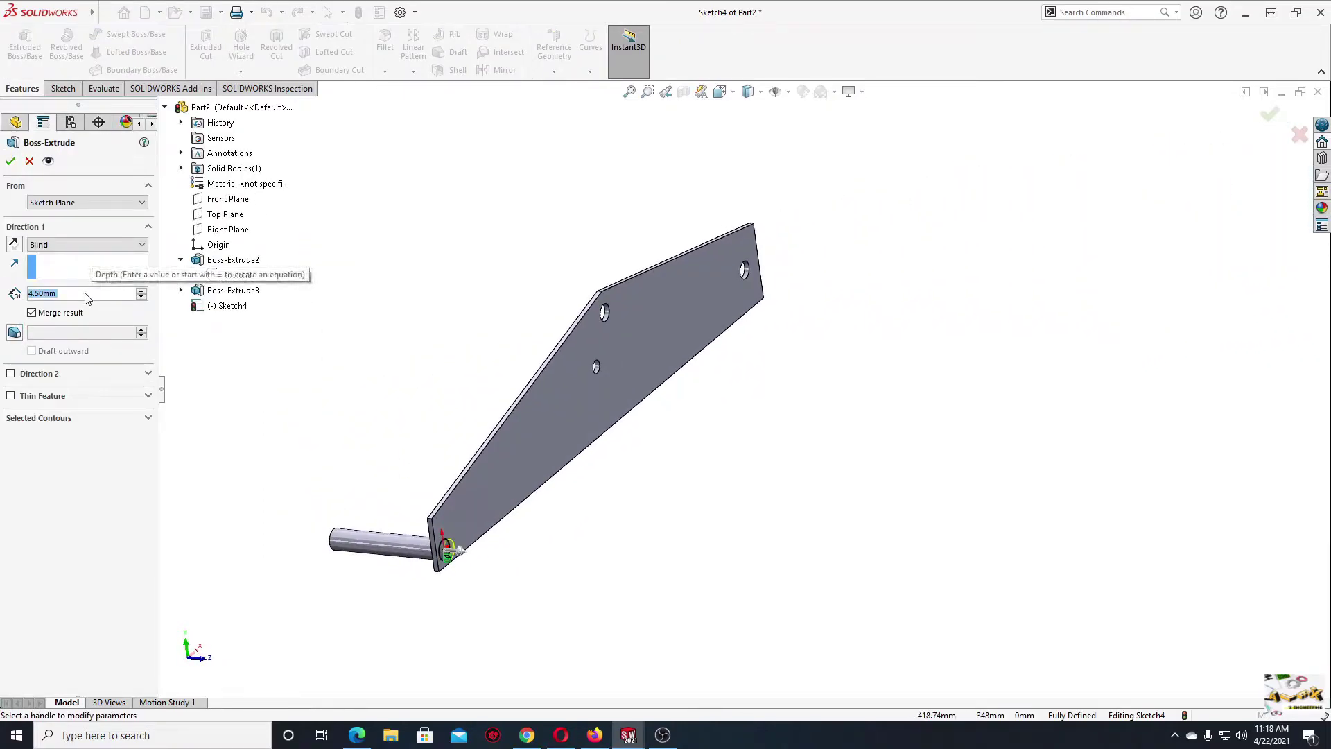
{"action": "type", "text": "15."}
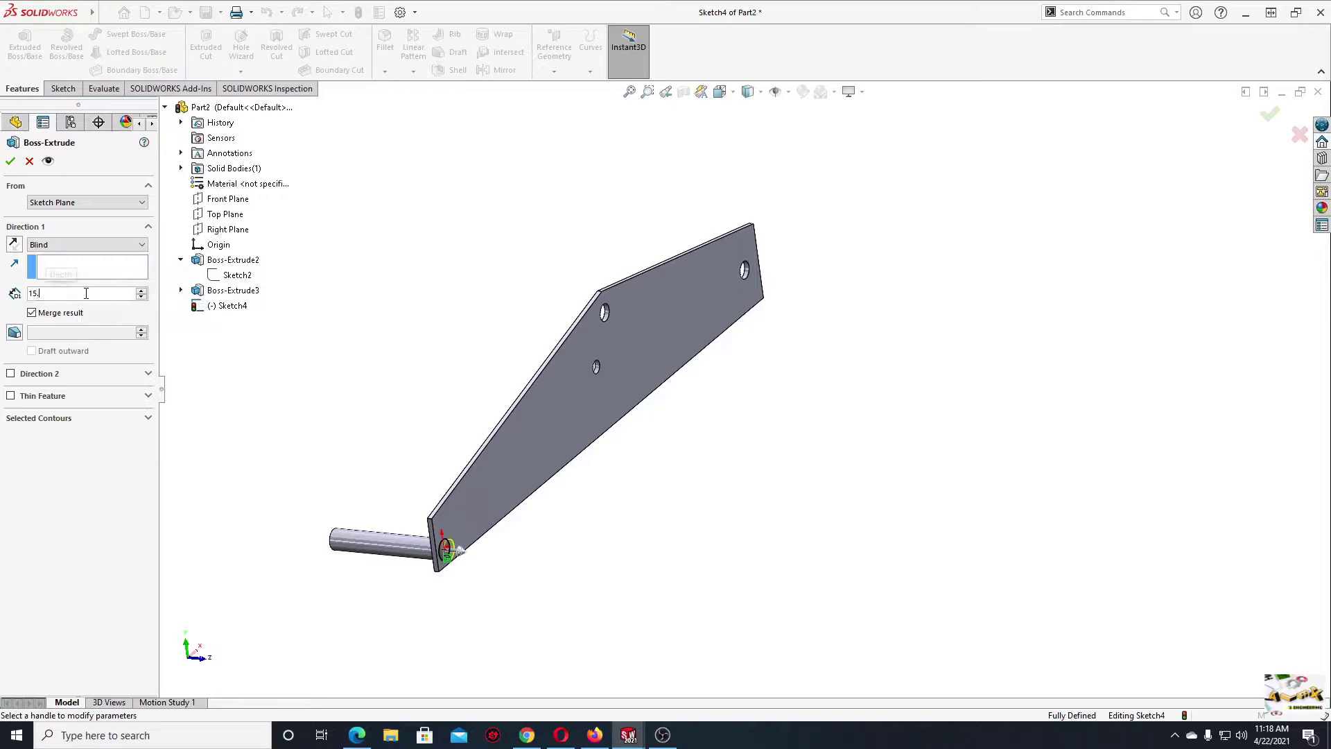
{"action": "type", "text": "25"}
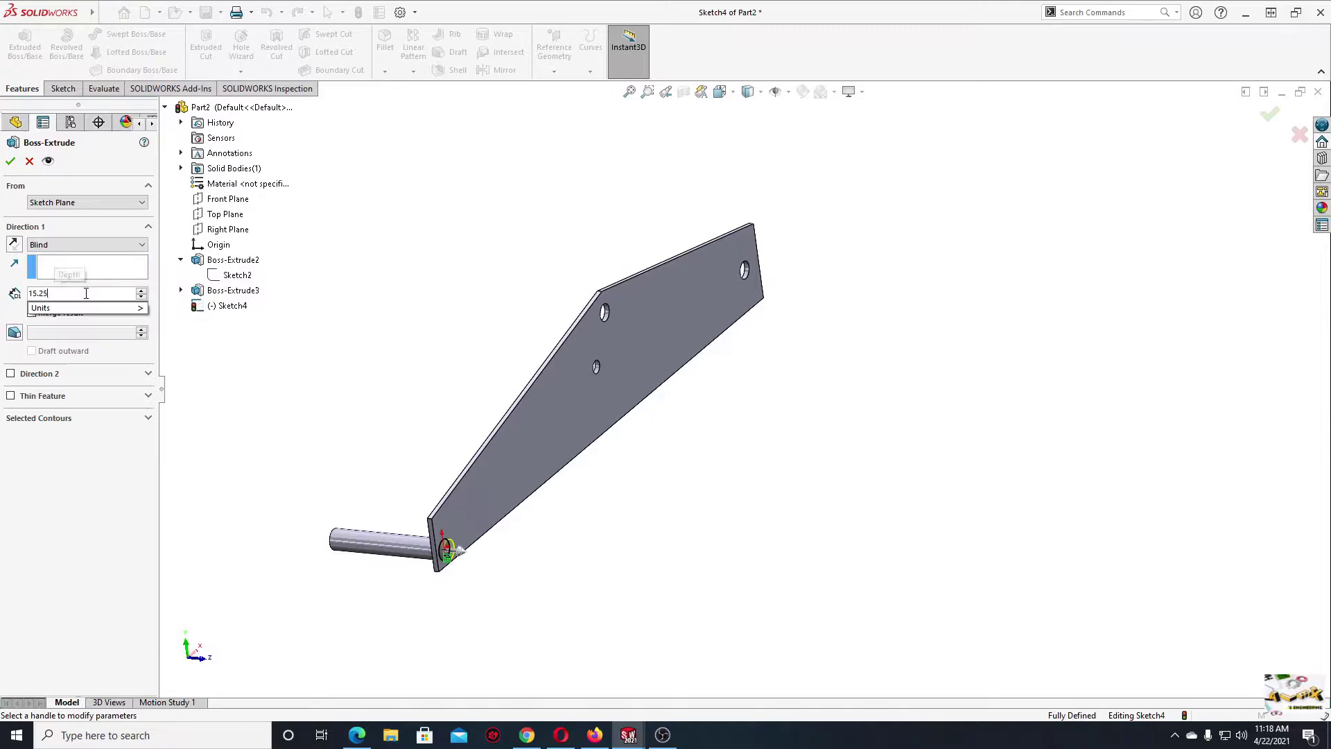
{"action": "key", "text": "Return"}
{"action": "left_click", "coordinate": [10, 162]}
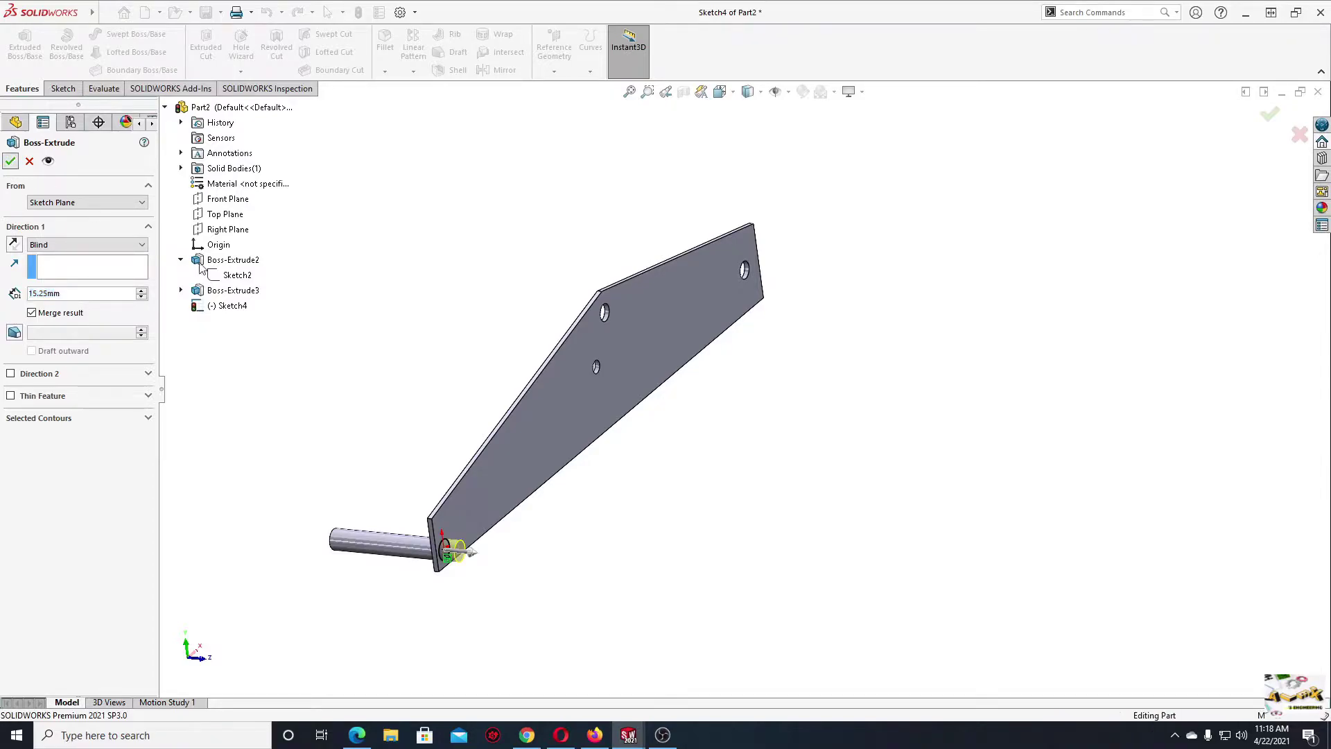
{"action": "scroll", "coordinate": [701, 341], "scroll_direction": "down", "scroll_amount": 2}
{"action": "mouse_move", "coordinate": [687, 344]}
{"action": "middle_mouse_down"}
{"action": "mouse_move", "coordinate": [648, 440]}
{"action": "mouse_move", "coordinate": [520, 155]}
{"action": "mouse_move", "coordinate": [698, 434]}
{"action": "middle_mouse_up"}
- Start a new sketch on the plate's narrow edge face
{"action": "scroll", "coordinate": [698, 433], "scroll_direction": "down", "scroll_amount": 2}
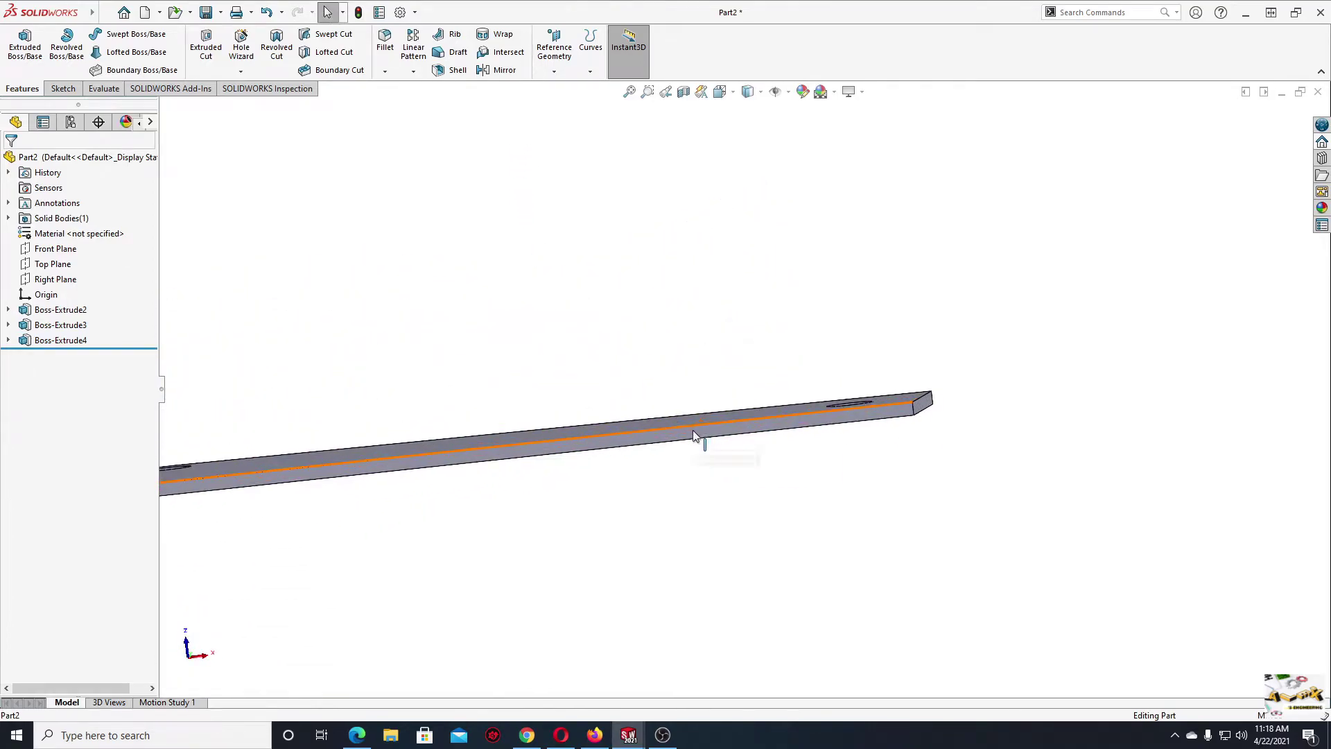
{"action": "left_click", "coordinate": [674, 439]}
{"action": "left_click", "coordinate": [731, 393]}
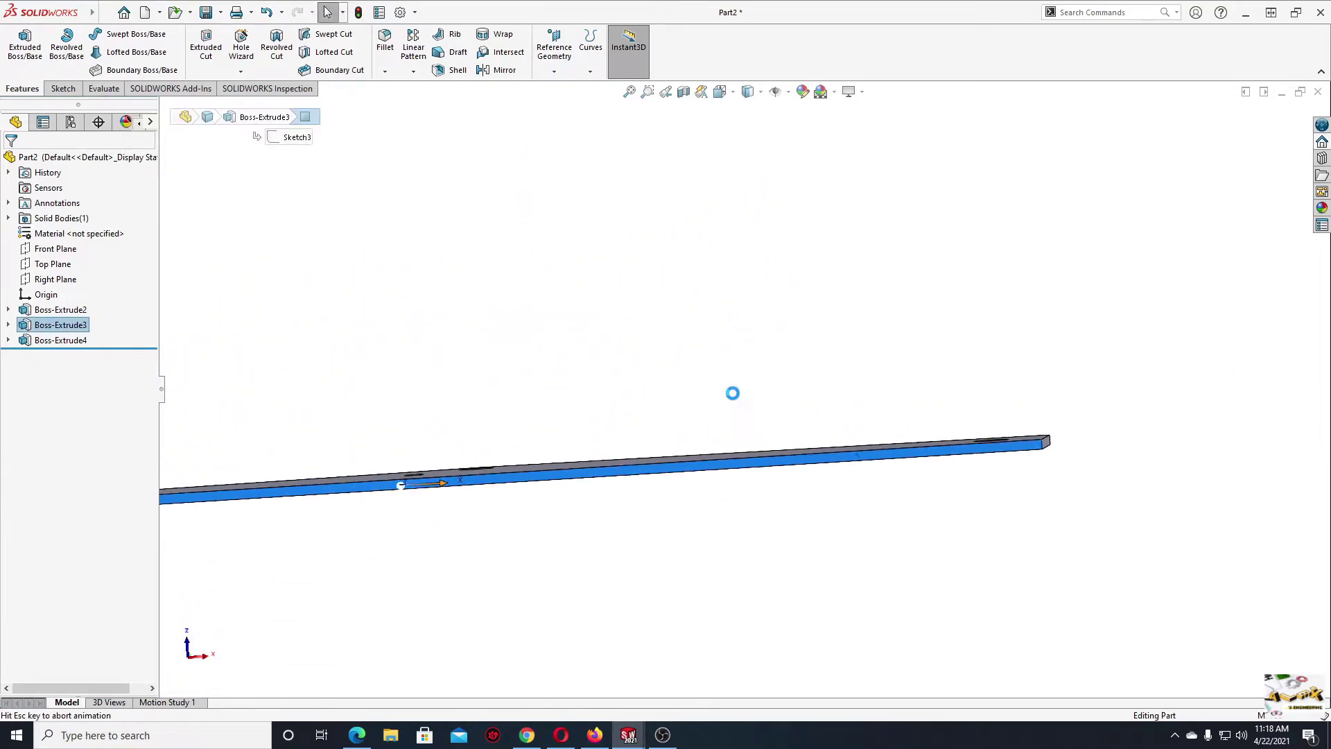
{"action": "scroll", "coordinate": [985, 347], "scroll_direction": "down", "scroll_amount": 1}
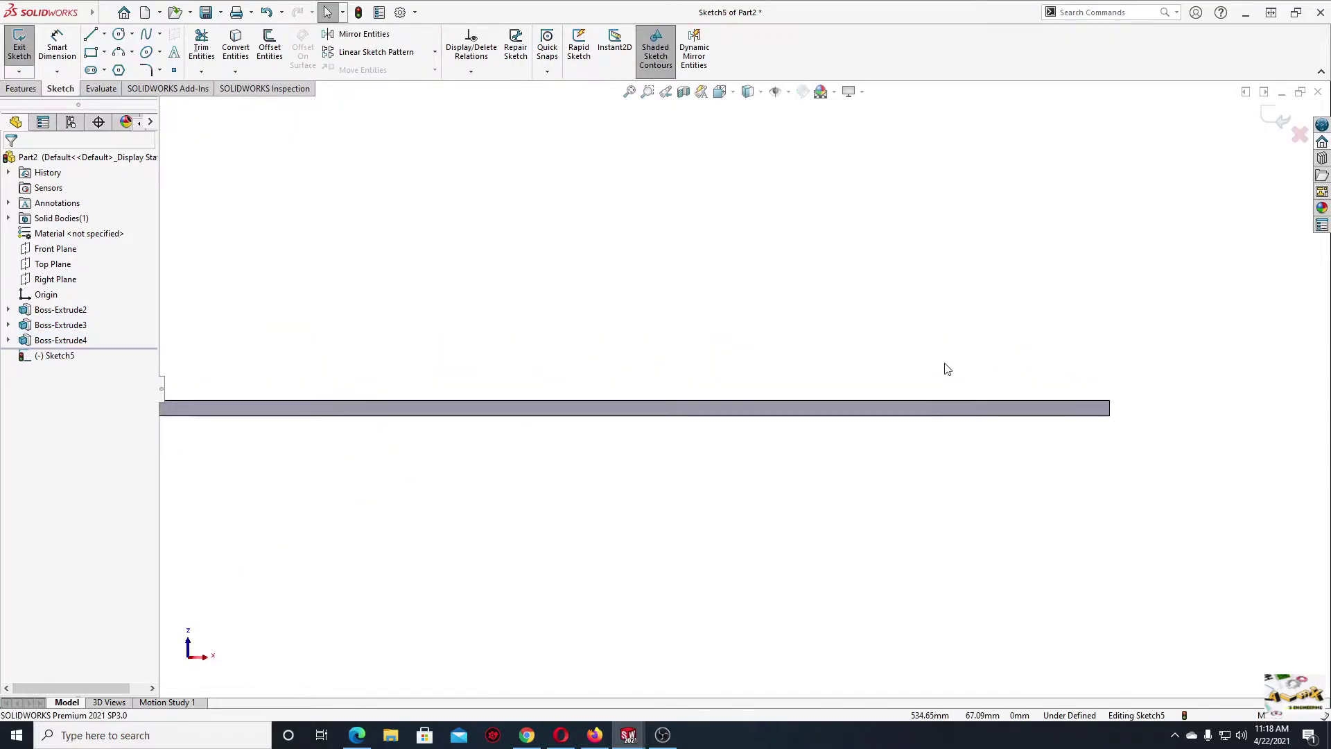
{"action": "middle_click_drag", "start_coordinate": [945, 368], "coordinate": [841, 410], "text": "ctrl"}
{"action": "scroll", "coordinate": [845, 412], "scroll_direction": "down", "scroll_amount": 2}
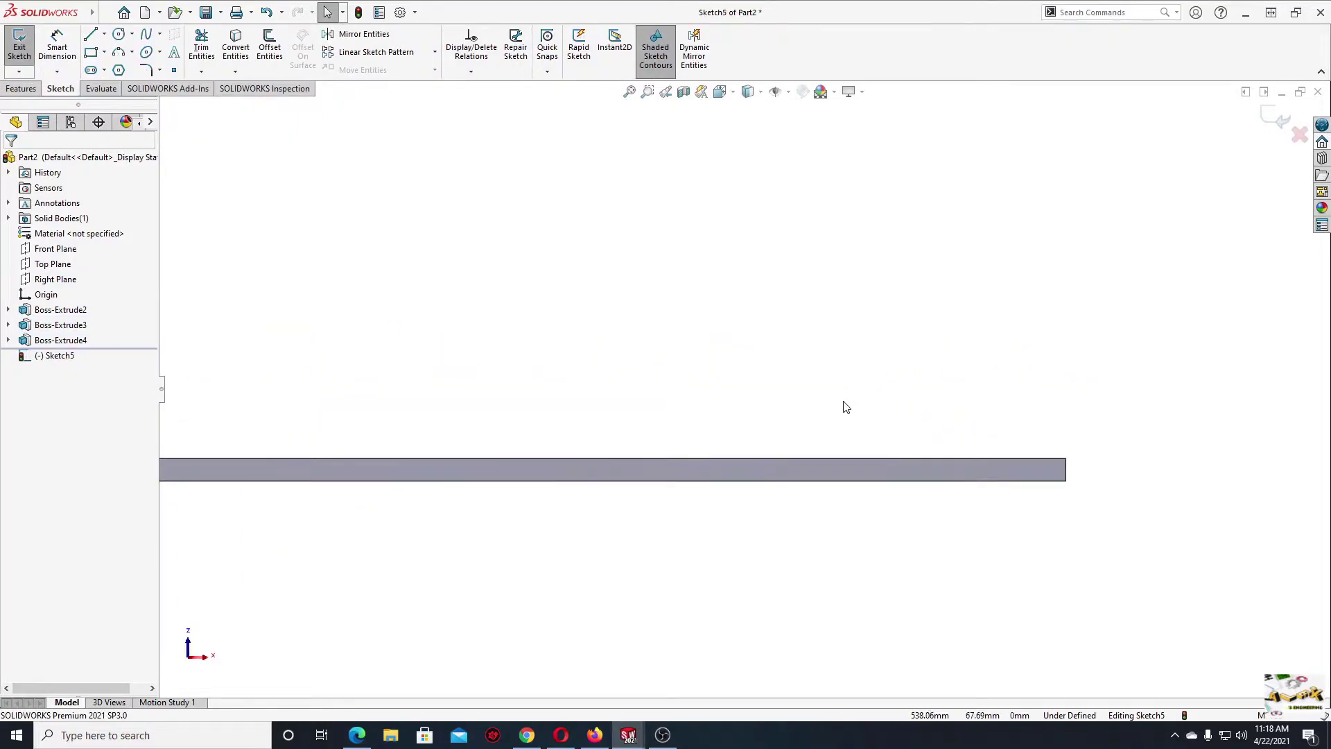
{"action": "scroll", "coordinate": [846, 407], "scroll_direction": "down", "scroll_amount": 1}
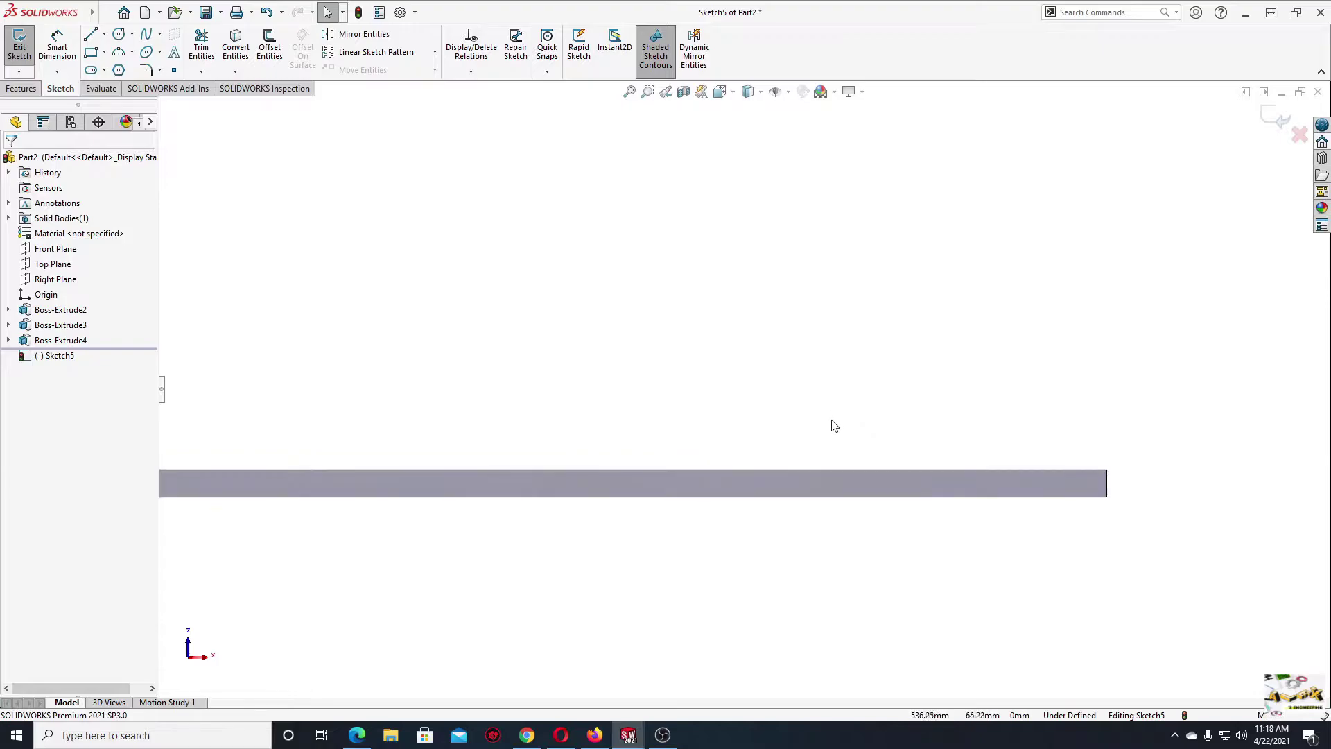
{"action": "middle_click_drag", "start_coordinate": [832, 425], "coordinate": [807, 390], "text": "ctrl"}
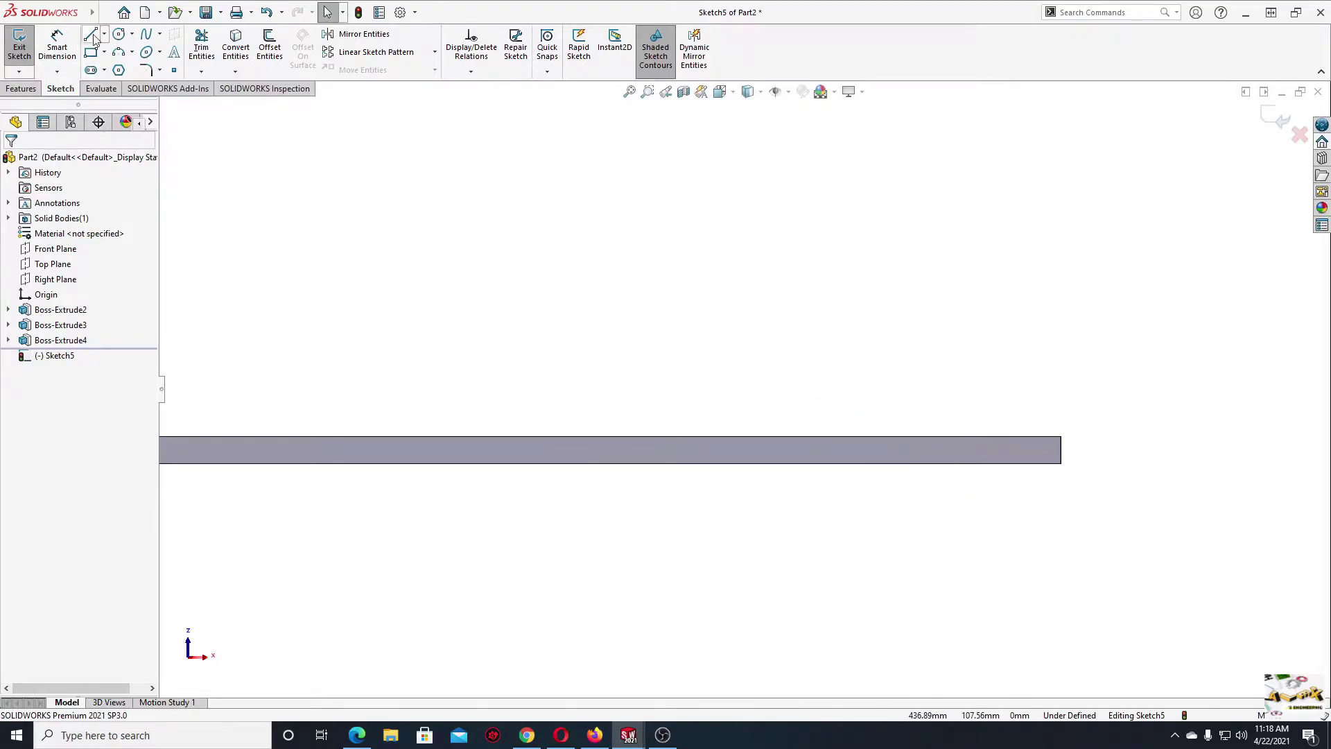
- Draw a closed arch profile: base along the edge, two upright sides, semicircular top
{"action": "left_click", "coordinate": [91, 35]}
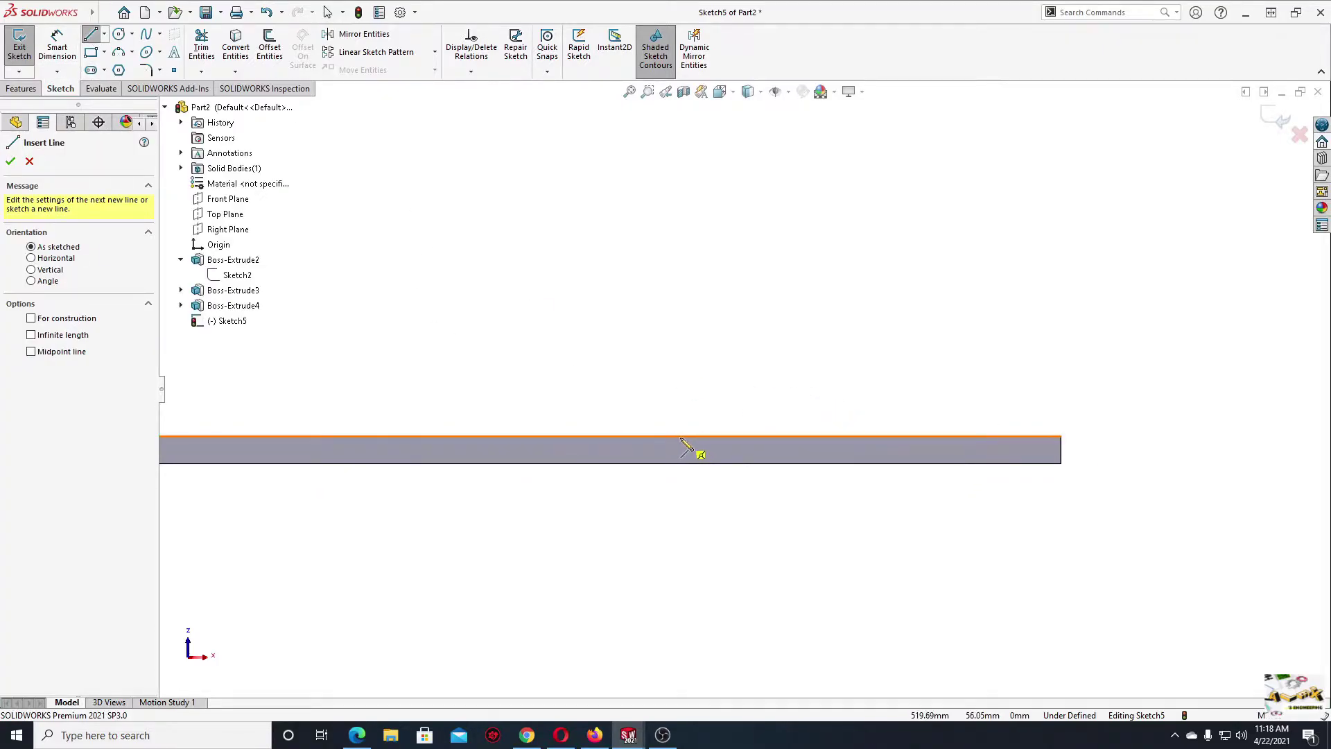
{"action": "left_click", "coordinate": [673, 437]}
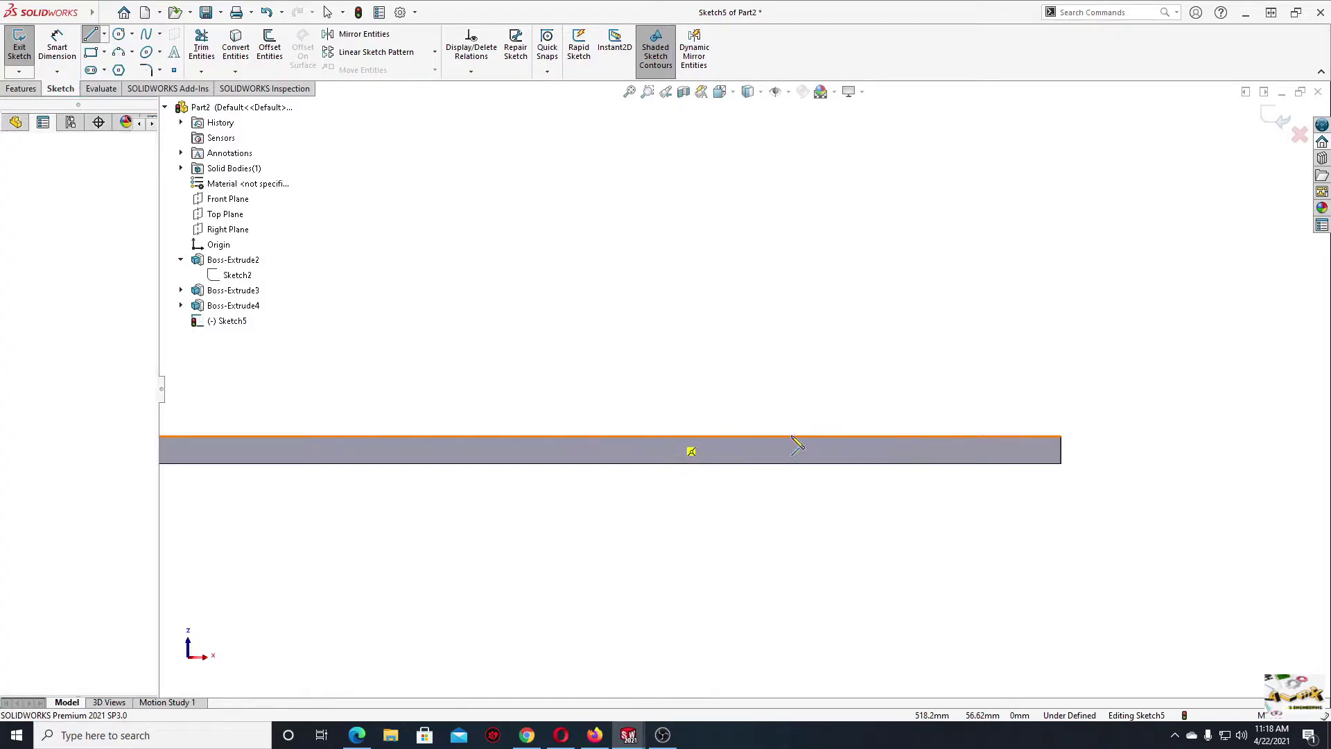
{"action": "left_click", "coordinate": [920, 437]}
{"action": "left_click", "coordinate": [920, 245]}
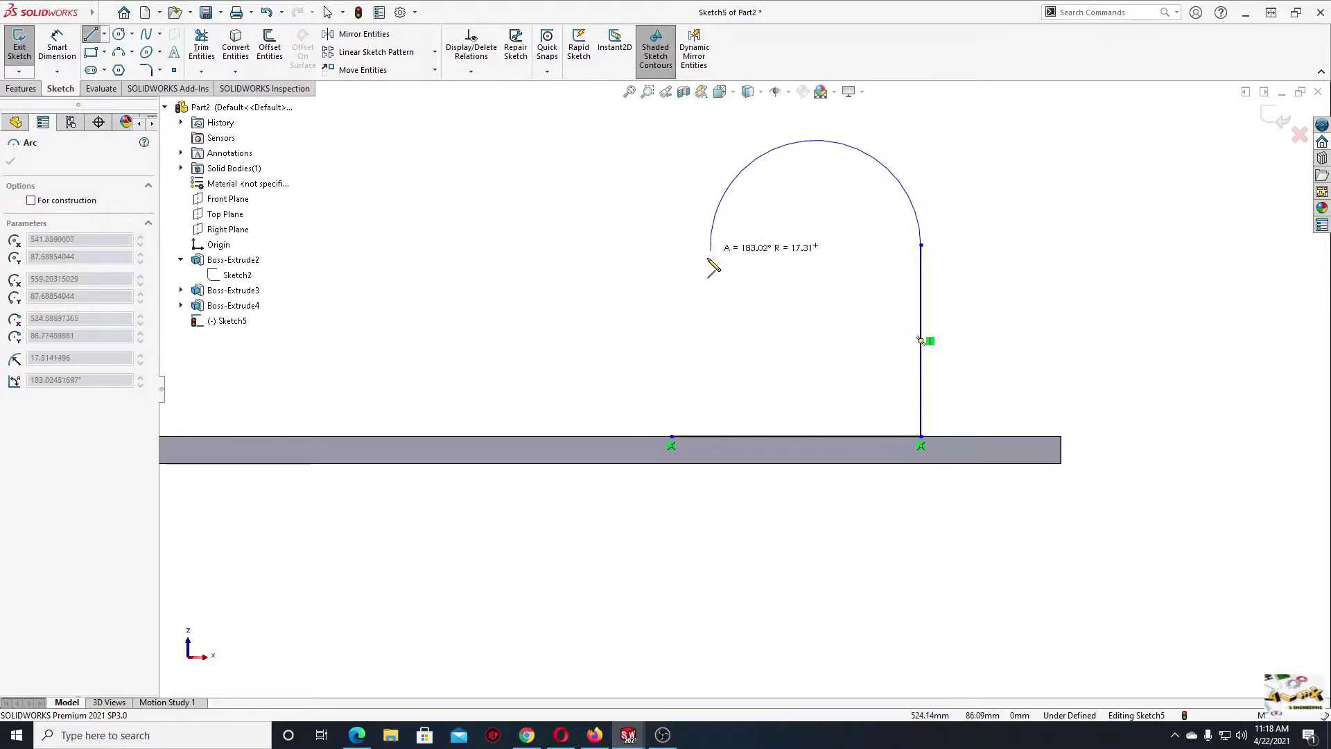
{"action": "double_click", "coordinate": [672, 244]}
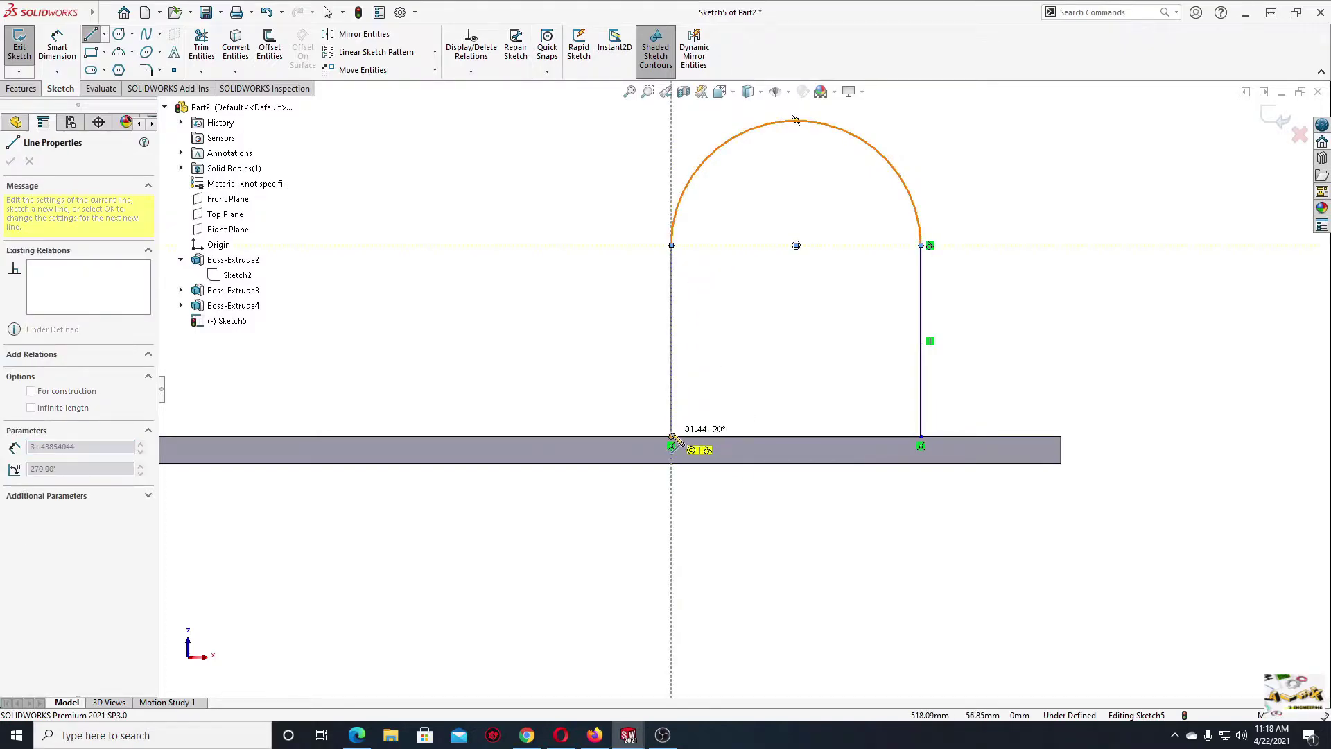
{"action": "left_click", "coordinate": [671, 437]}
{"action": "right_click", "coordinate": [563, 363]}
{"action": "left_click", "coordinate": [596, 366]}
- Delete the vertical relations on the arch's left and right sides
{"action": "scroll", "coordinate": [726, 373], "scroll_direction": "up", "scroll_amount": 1}
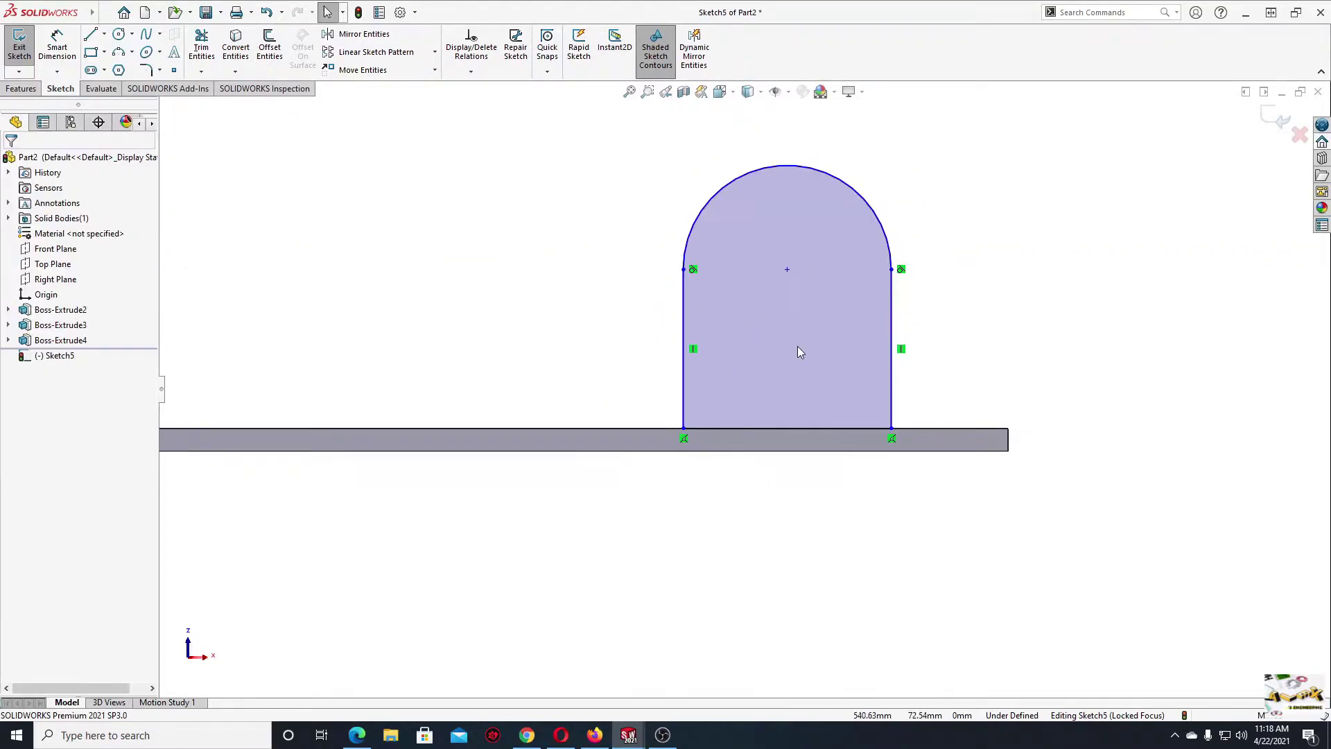
{"action": "scroll", "coordinate": [698, 414], "scroll_direction": "up", "scroll_amount": 1}
{"action": "scroll", "coordinate": [690, 401], "scroll_direction": "down", "scroll_amount": 2}
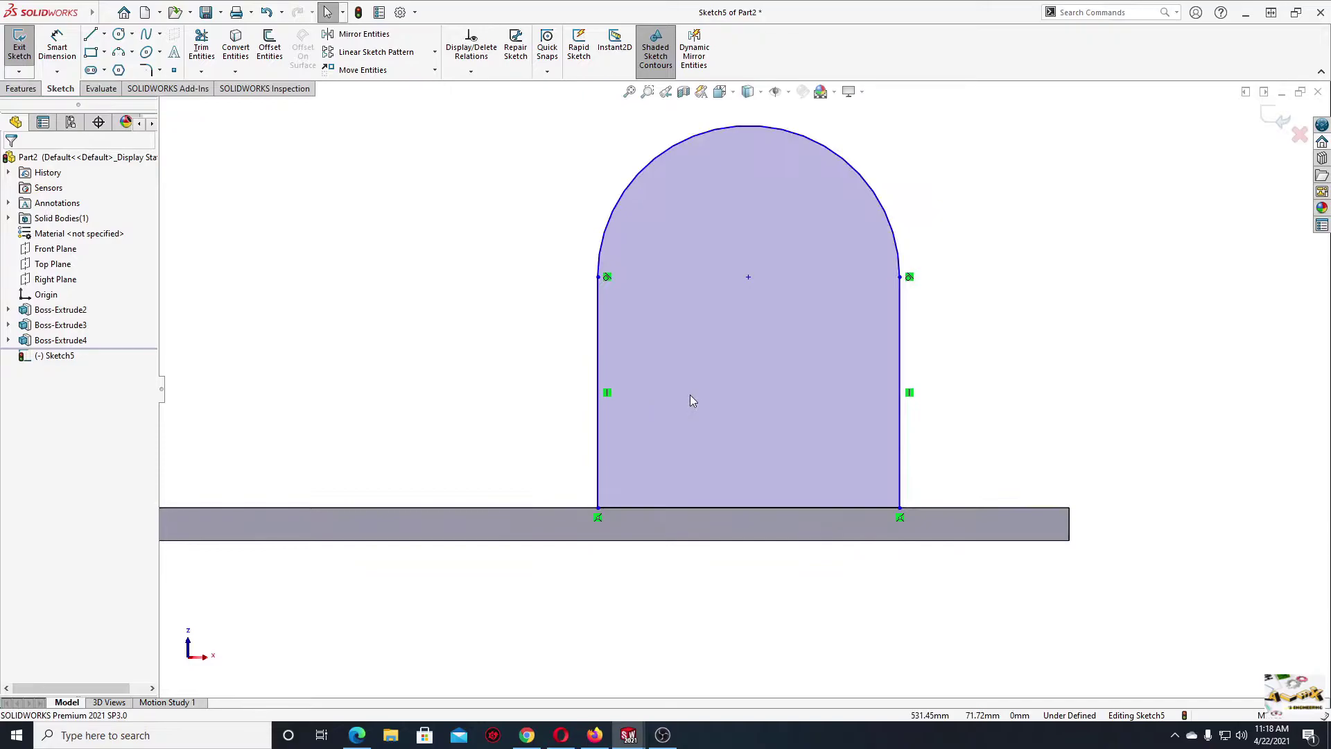
{"action": "right_click", "coordinate": [608, 394]}
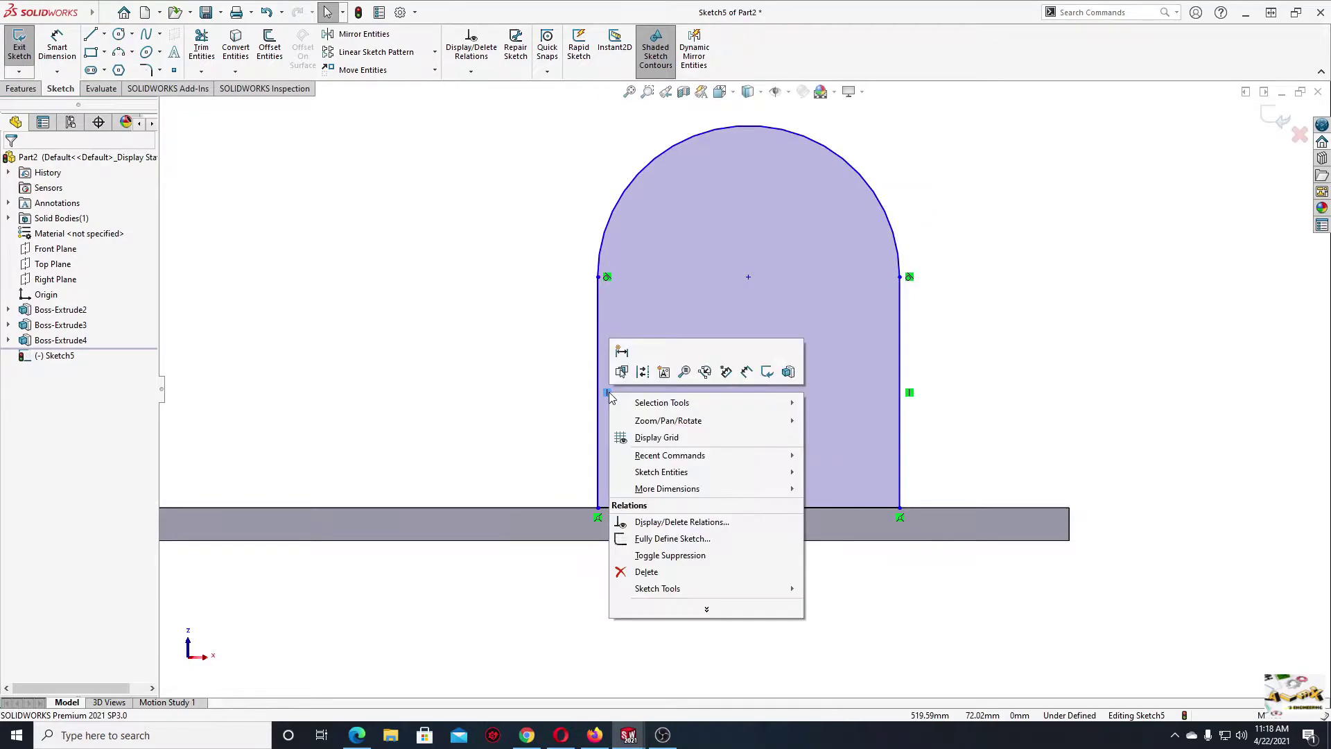
{"action": "left_click", "coordinate": [667, 573]}
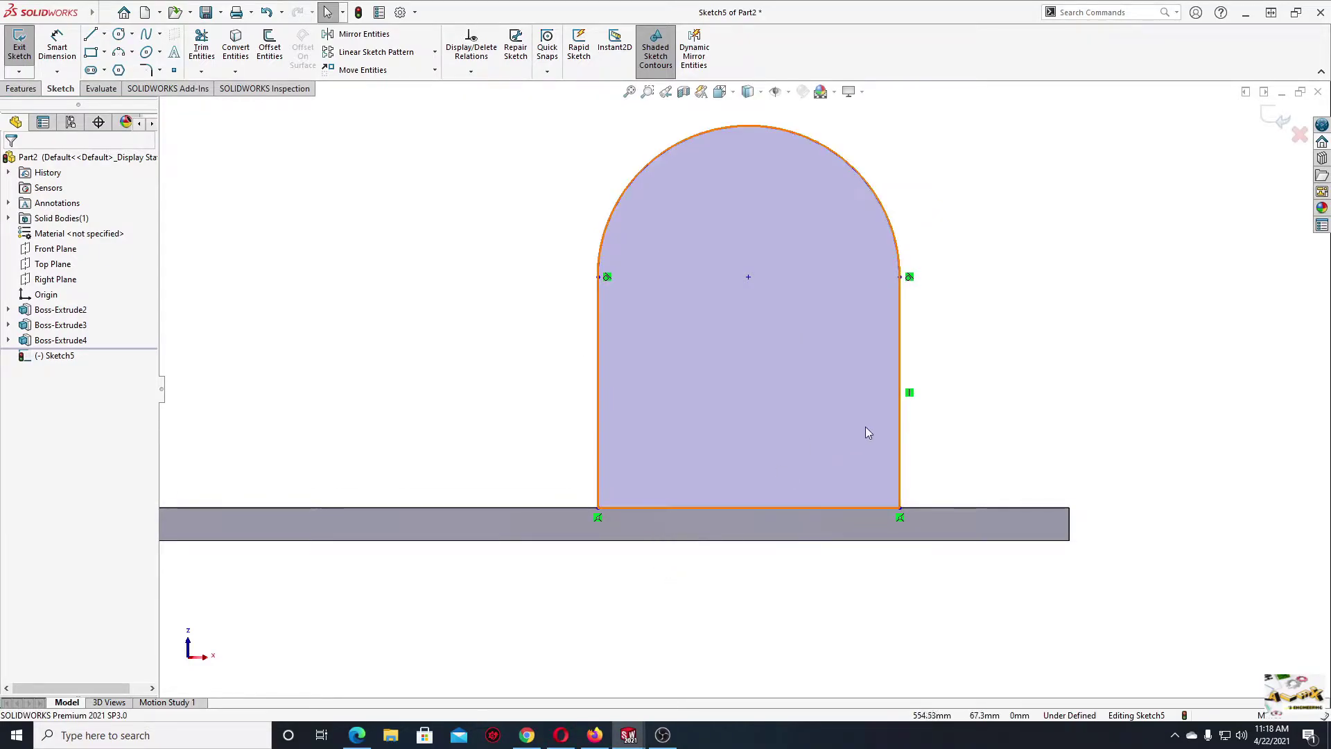
{"action": "right_click", "coordinate": [913, 397]}
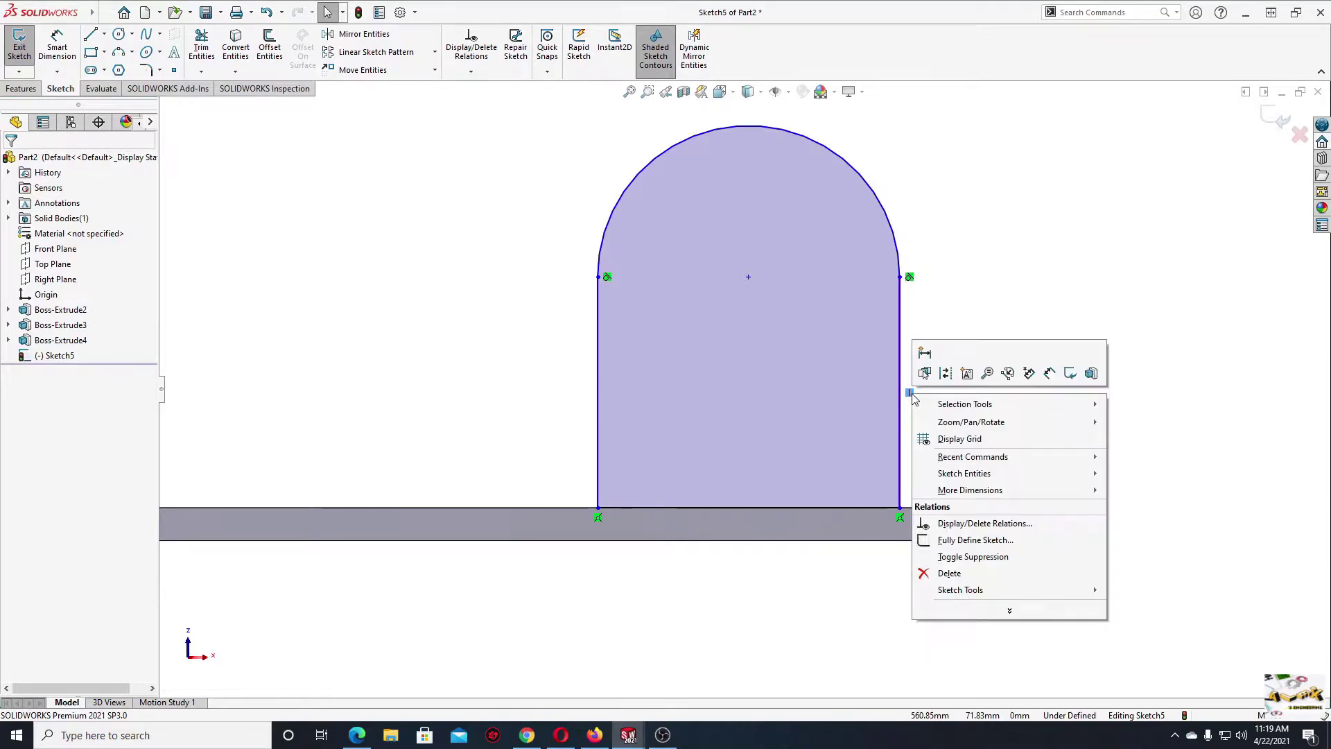
{"action": "left_click", "coordinate": [967, 575]}
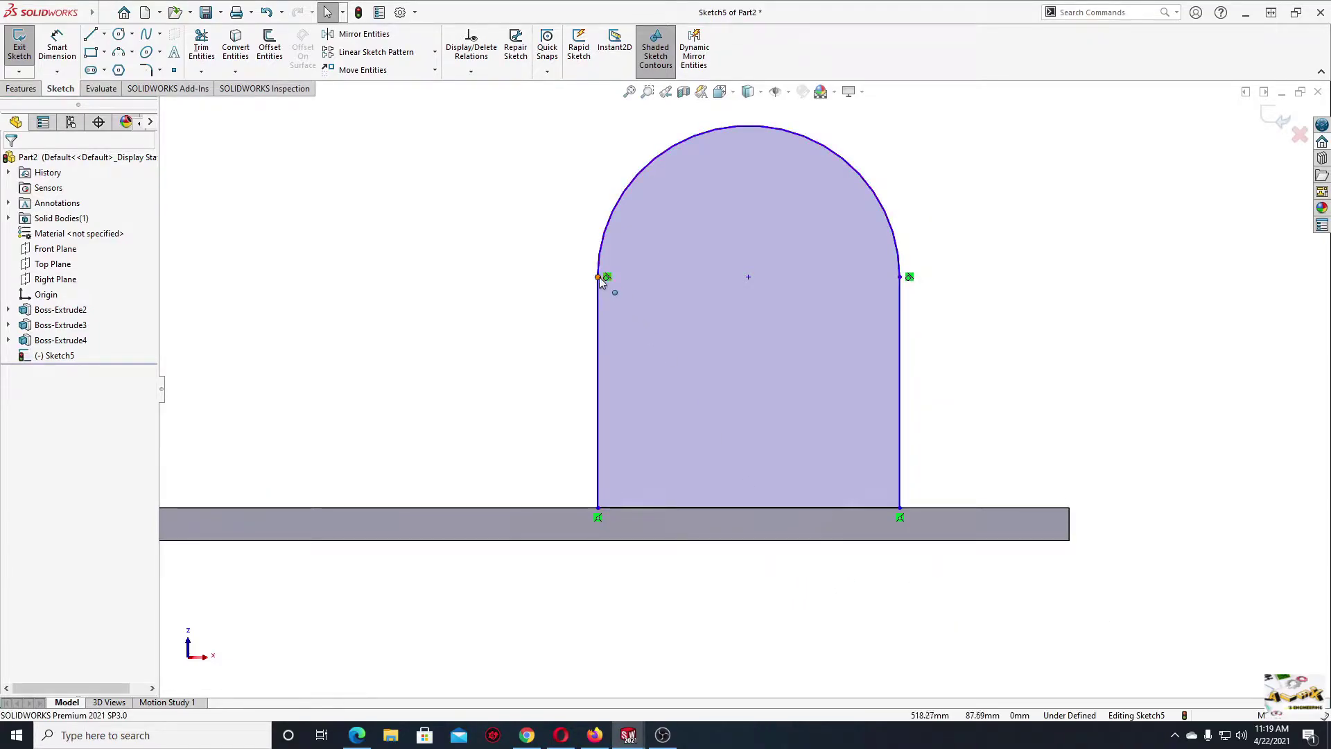
- Dimension the arch top to R30 and the base width to 66 mm
{"action": "left_click", "coordinate": [56, 45]}
{"action": "left_click", "coordinate": [645, 169]}
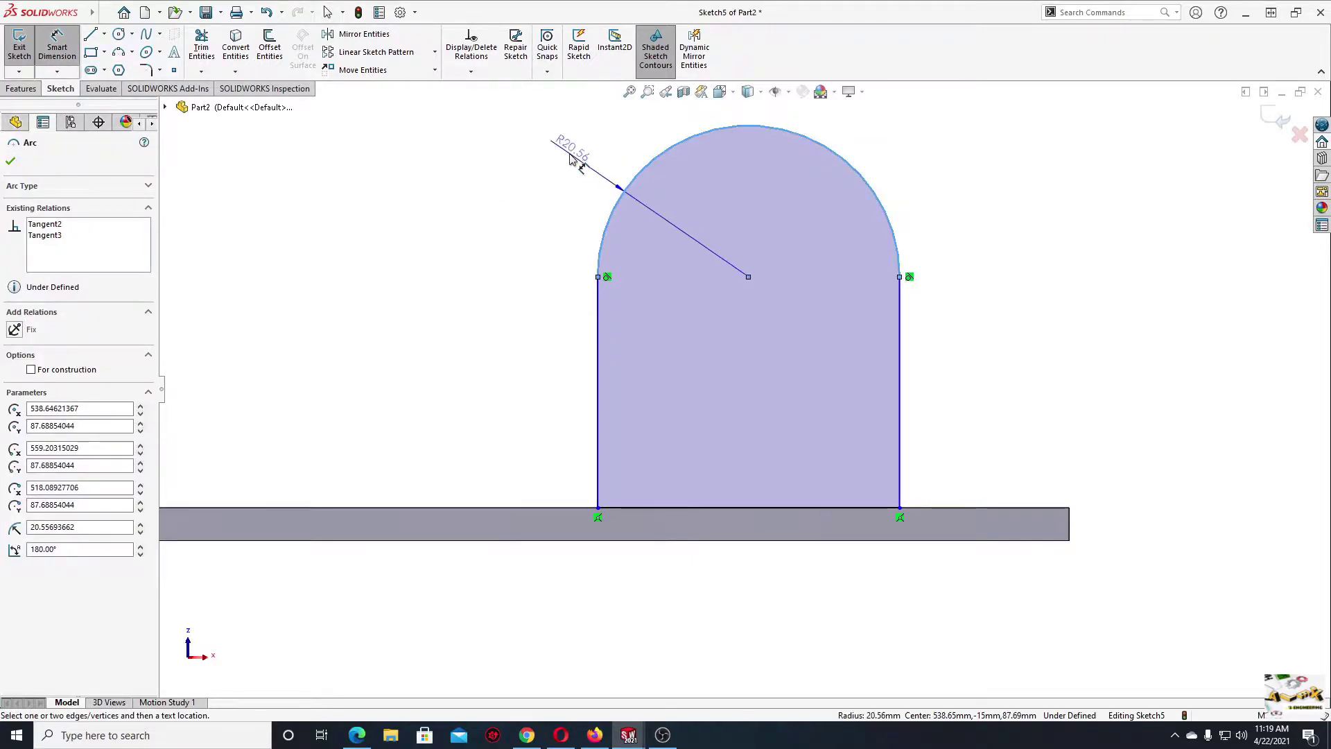
{"action": "left_click", "coordinate": [573, 159]}
{"action": "type", "text": "30"}
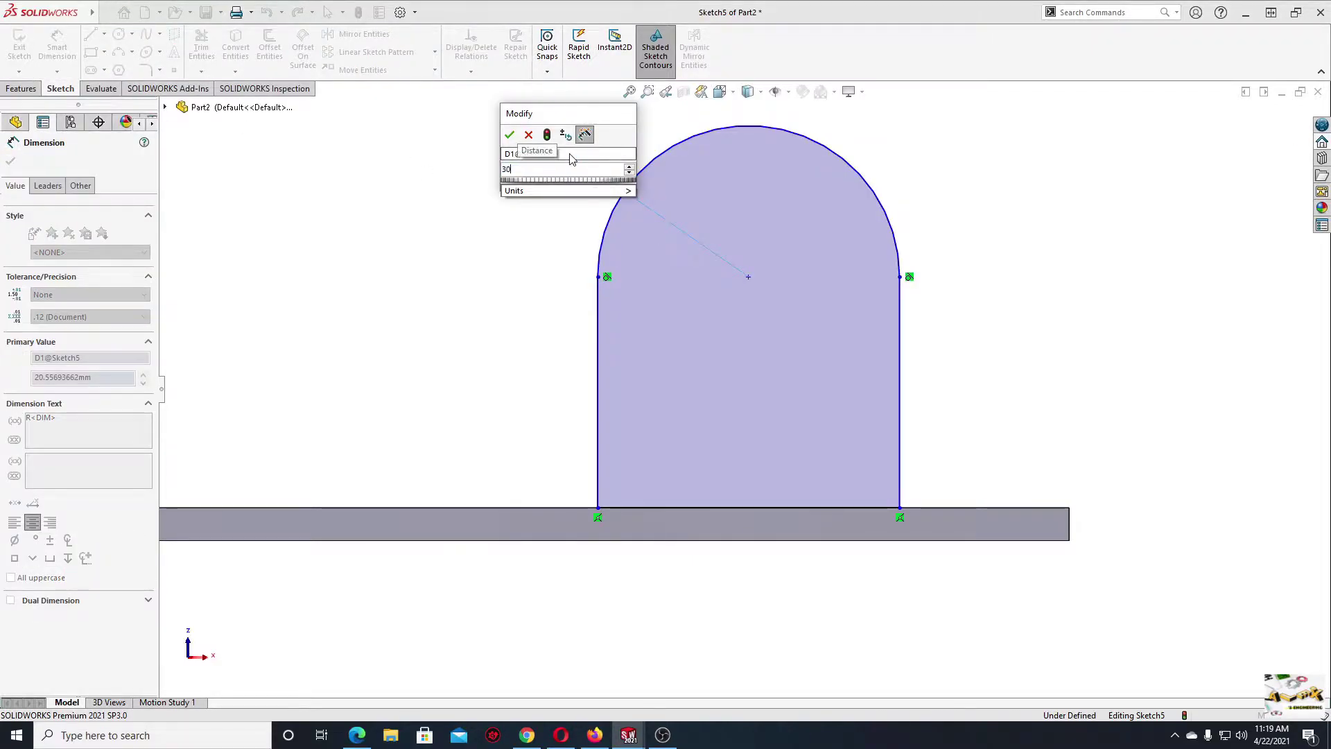
{"action": "key", "text": "Return"}
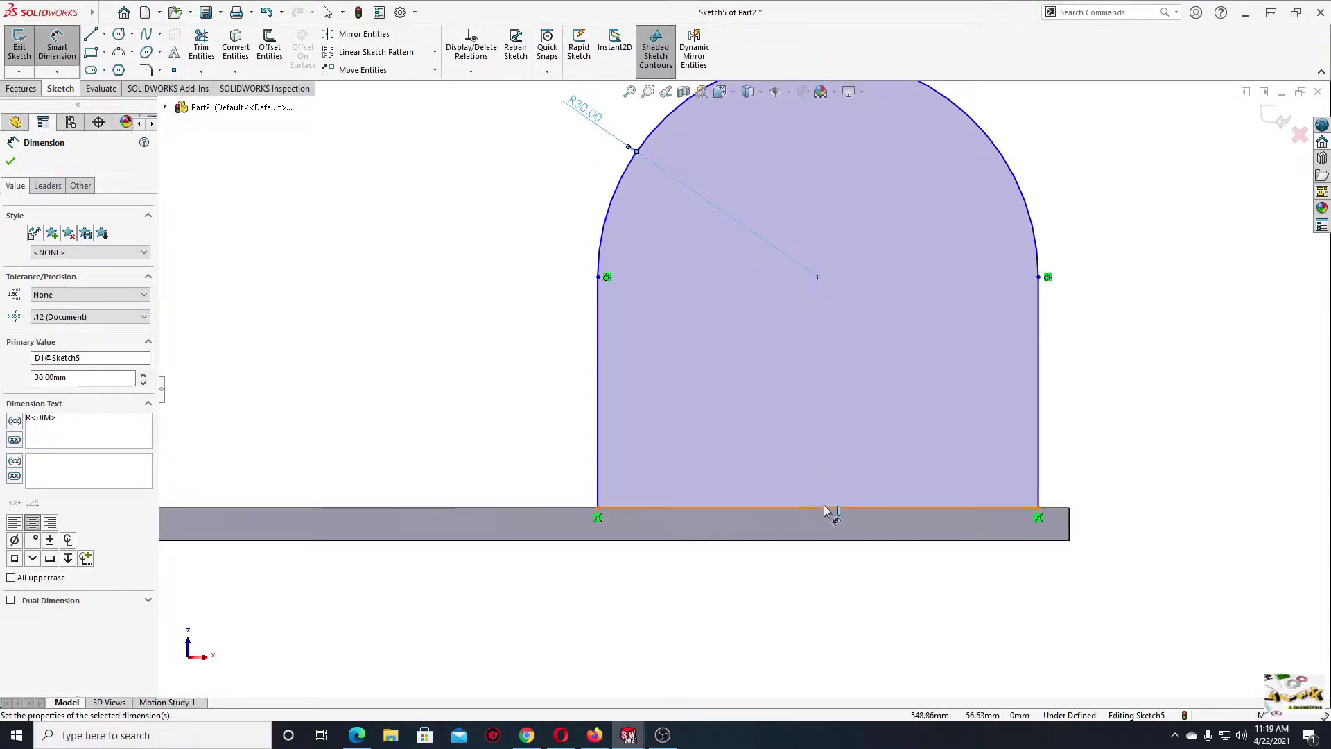
{"action": "left_click", "coordinate": [831, 508]}
{"action": "left_click", "coordinate": [807, 613]}
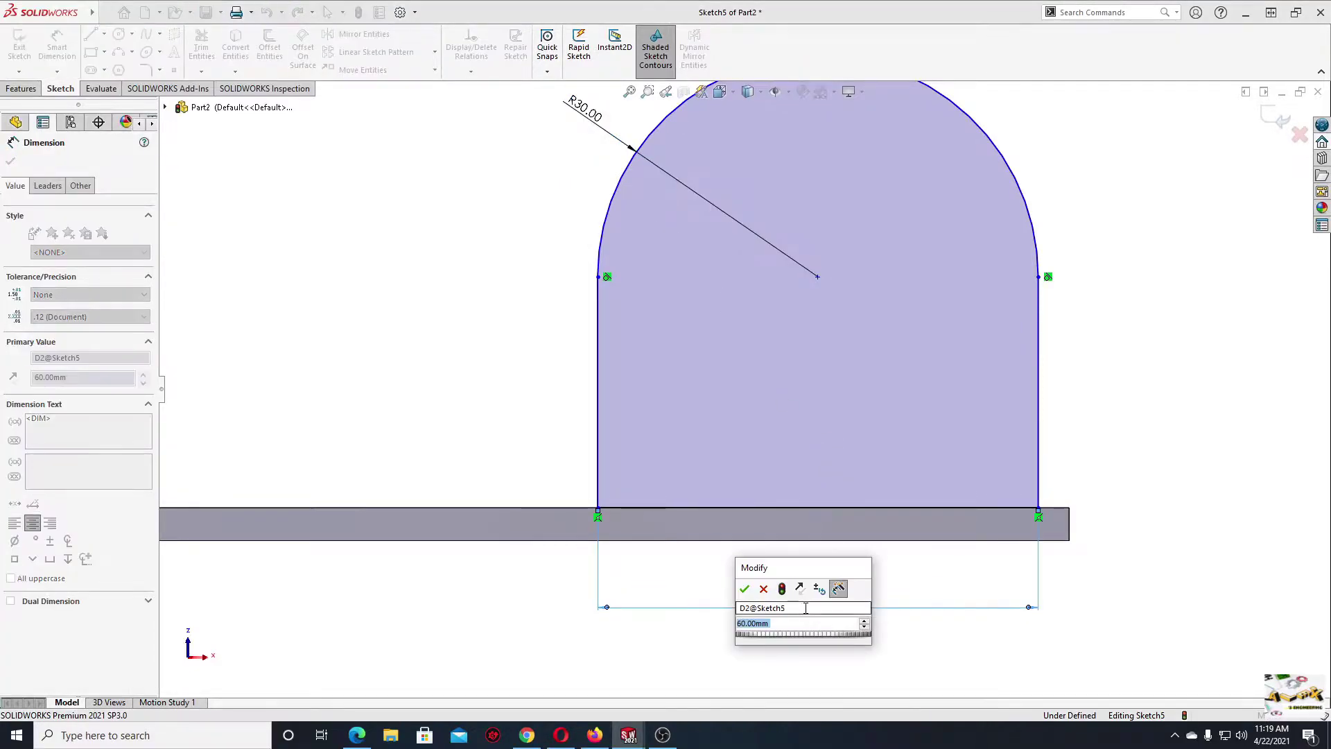
{"action": "type", "text": "66"}
{"action": "key", "text": "Return"}
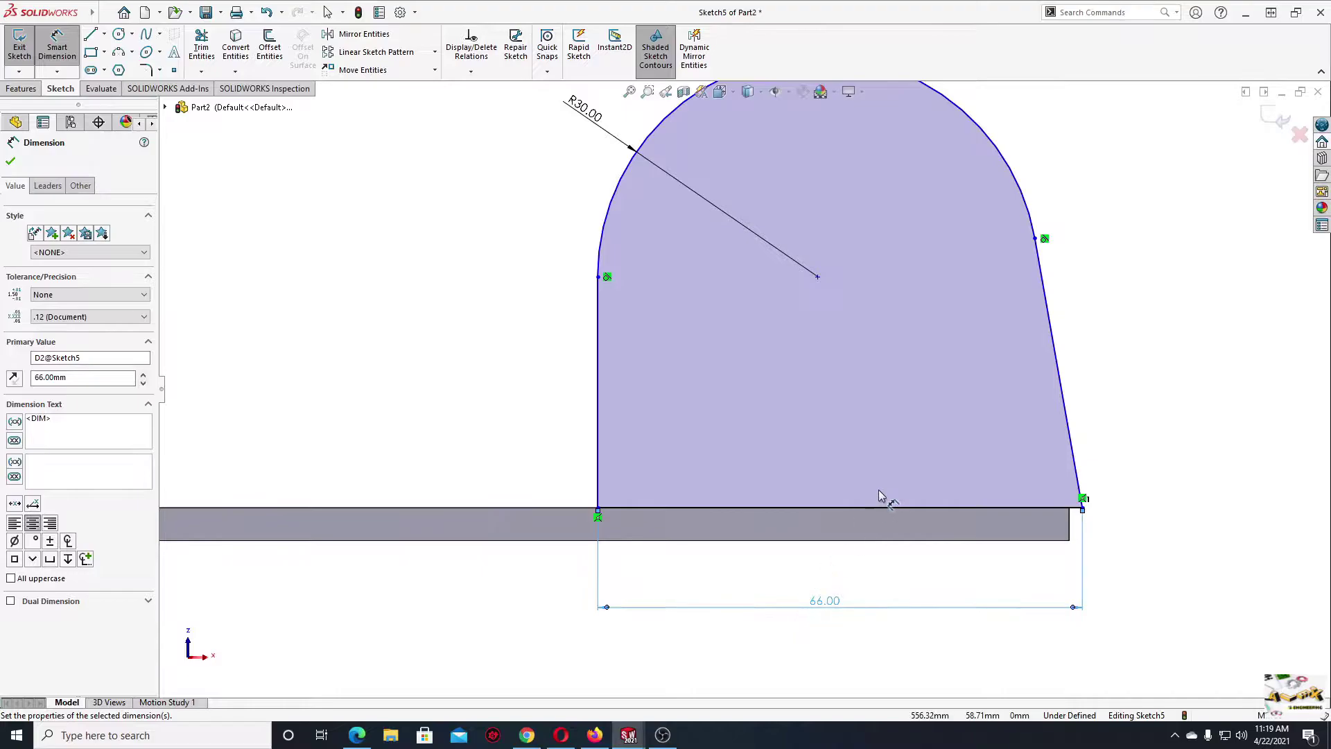
{"action": "middle_click_drag", "start_coordinate": [887, 499], "coordinate": [791, 521], "text": "ctrl"}
{"action": "right_click", "coordinate": [1034, 427]}
{"action": "left_click", "coordinate": [1066, 476]}
- Align the arc centre vertically over the base midpoint and slide the profile left
{"action": "scroll", "coordinate": [742, 388], "scroll_direction": "up", "scroll_amount": 1}
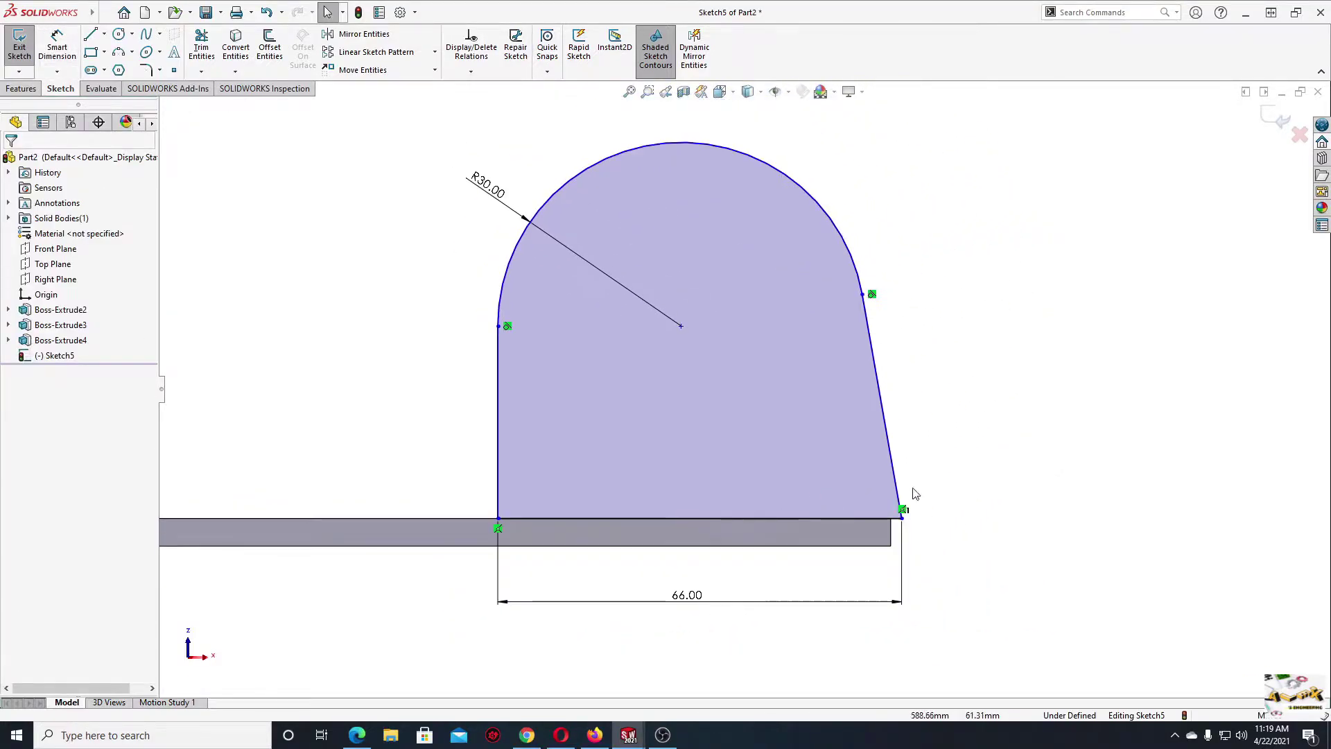
{"action": "left_click", "coordinate": [680, 326]}
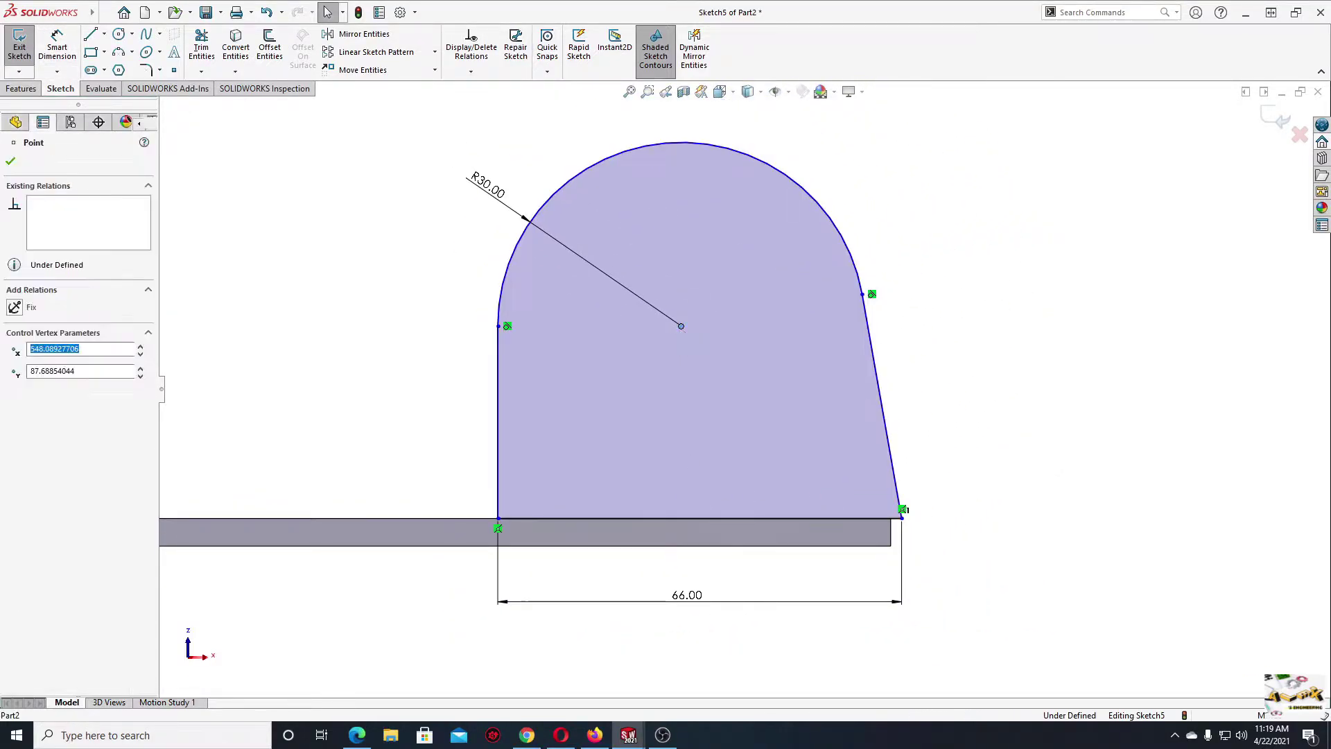
{"action": "left_click", "coordinate": [698, 520], "text": "ctrl"}
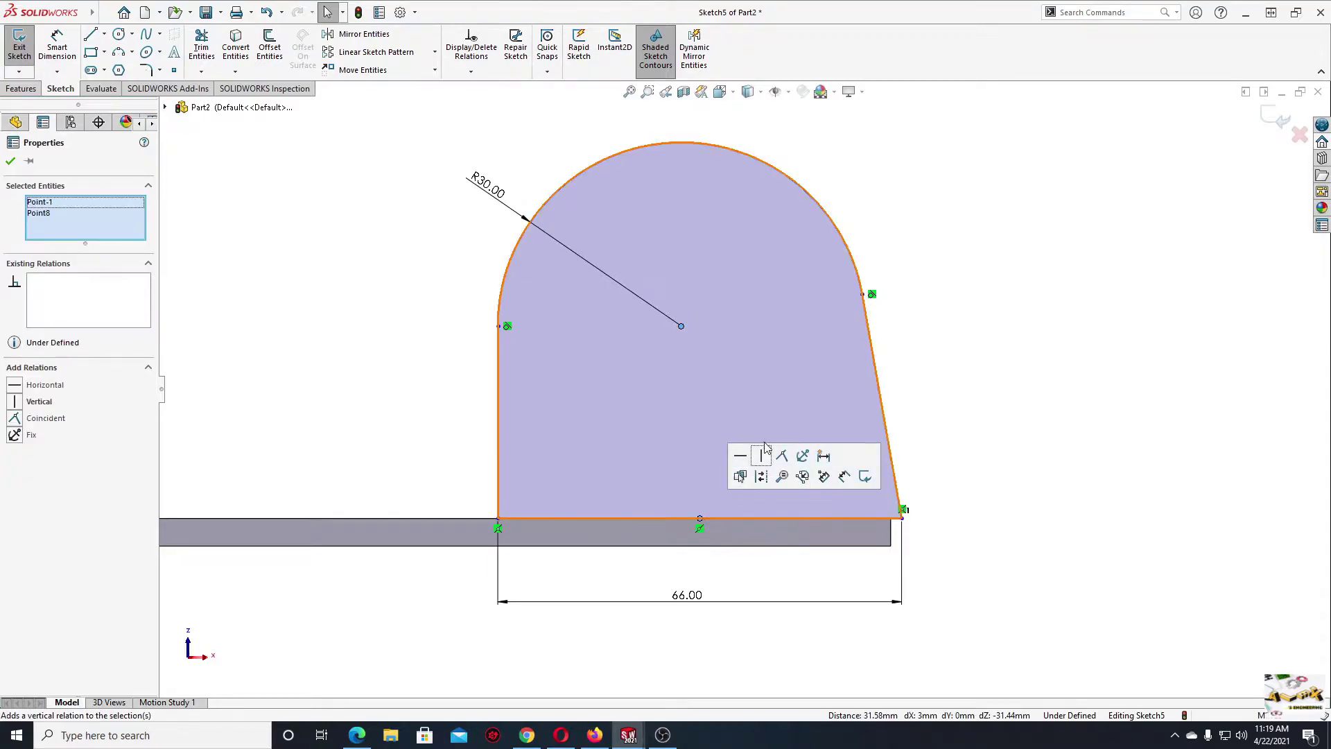
{"action": "left_click", "coordinate": [762, 458]}
{"action": "left_click", "coordinate": [1001, 357]}
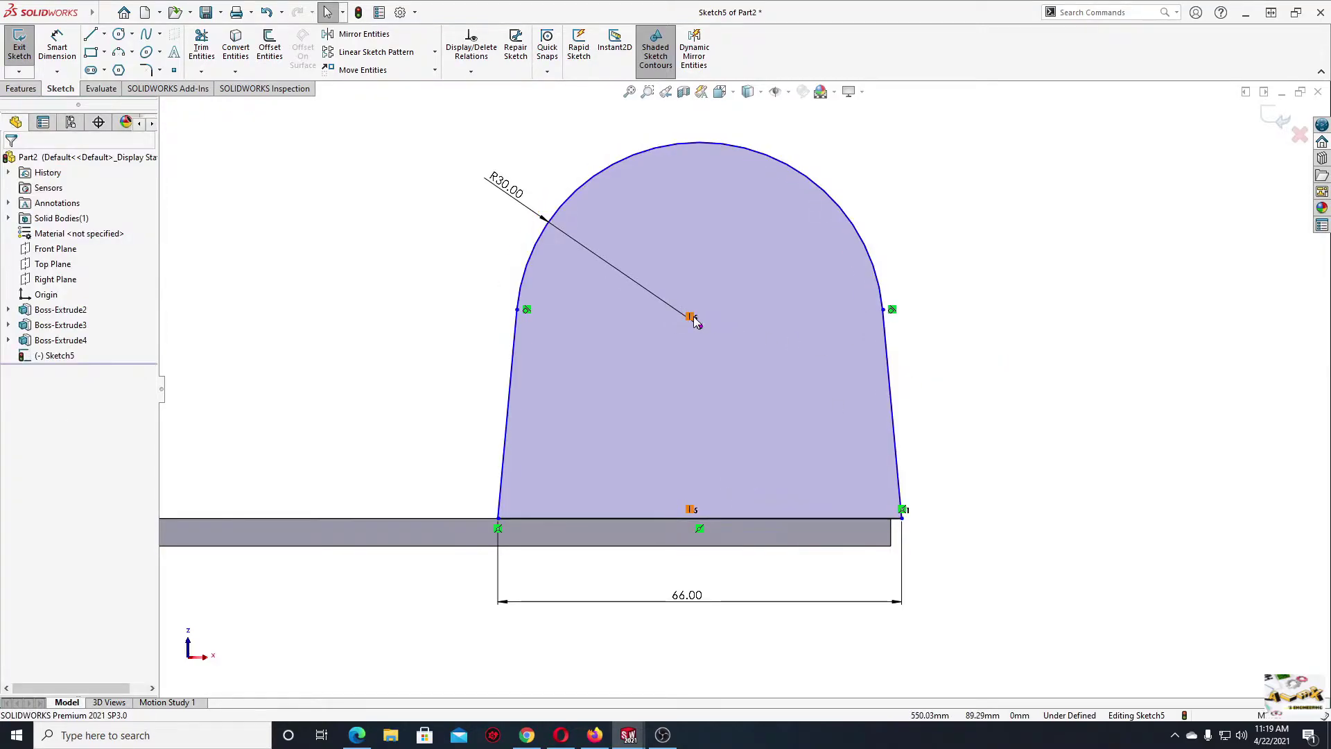
{"action": "left_click_drag", "start_coordinate": [700, 332], "coordinate": [443, 343]}
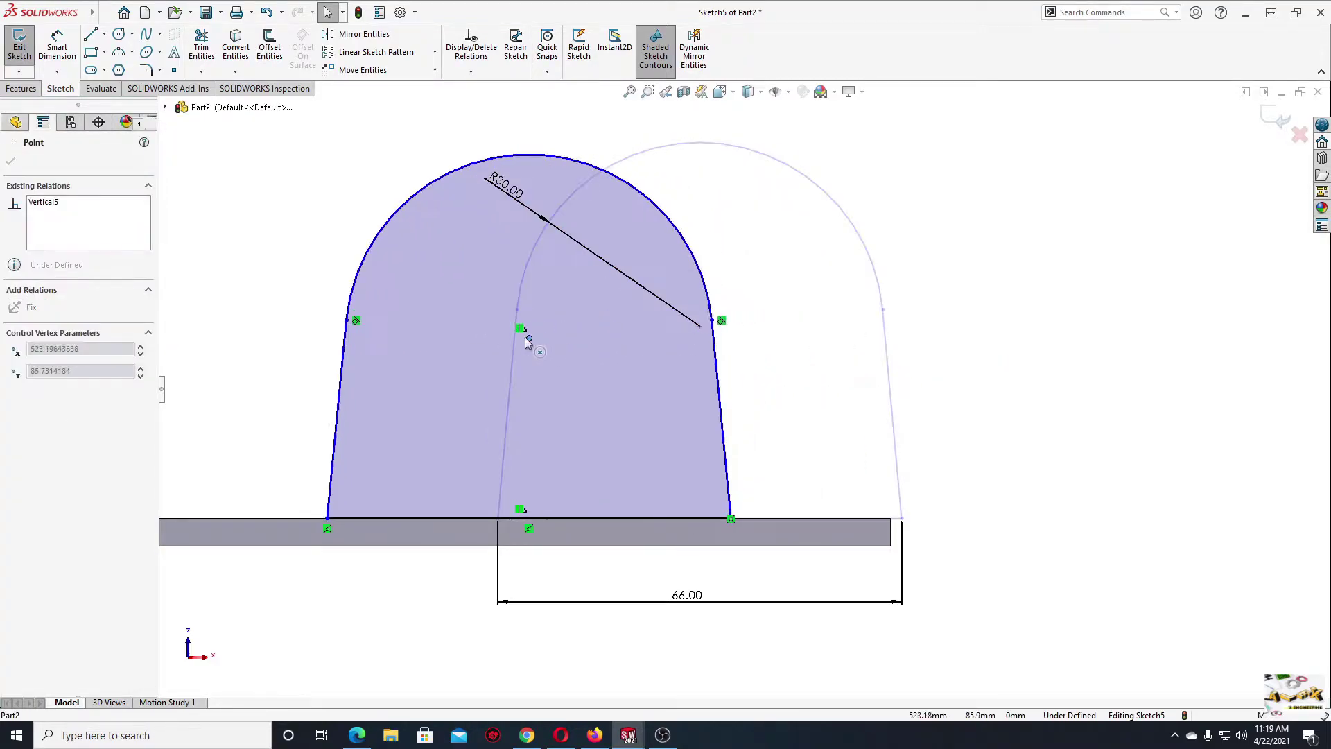
{"action": "left_click", "coordinate": [1058, 398]}
{"action": "scroll", "coordinate": [931, 426], "scroll_direction": "up", "scroll_amount": 2}
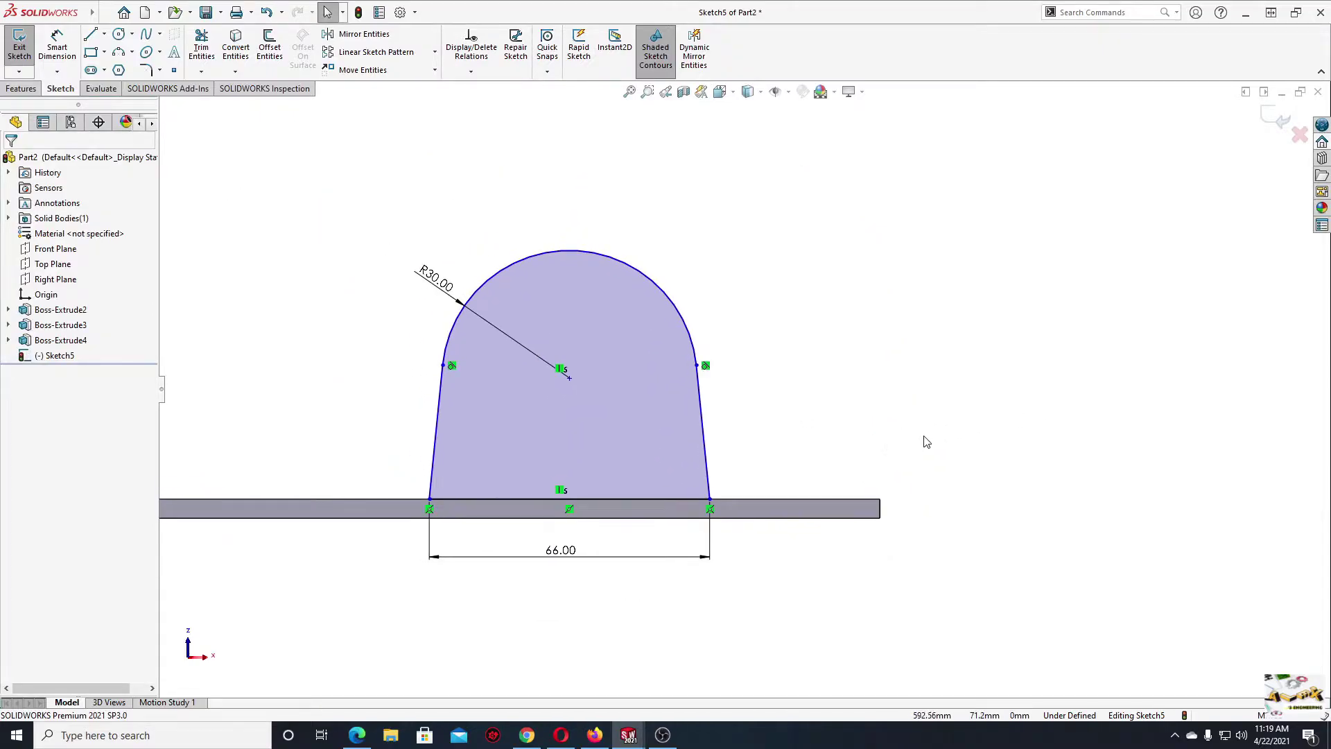
- Dimension the profile 63 mm from the bar end and 74 mm tall
{"action": "left_click", "coordinate": [67, 55]}
{"action": "left_click", "coordinate": [710, 500]}
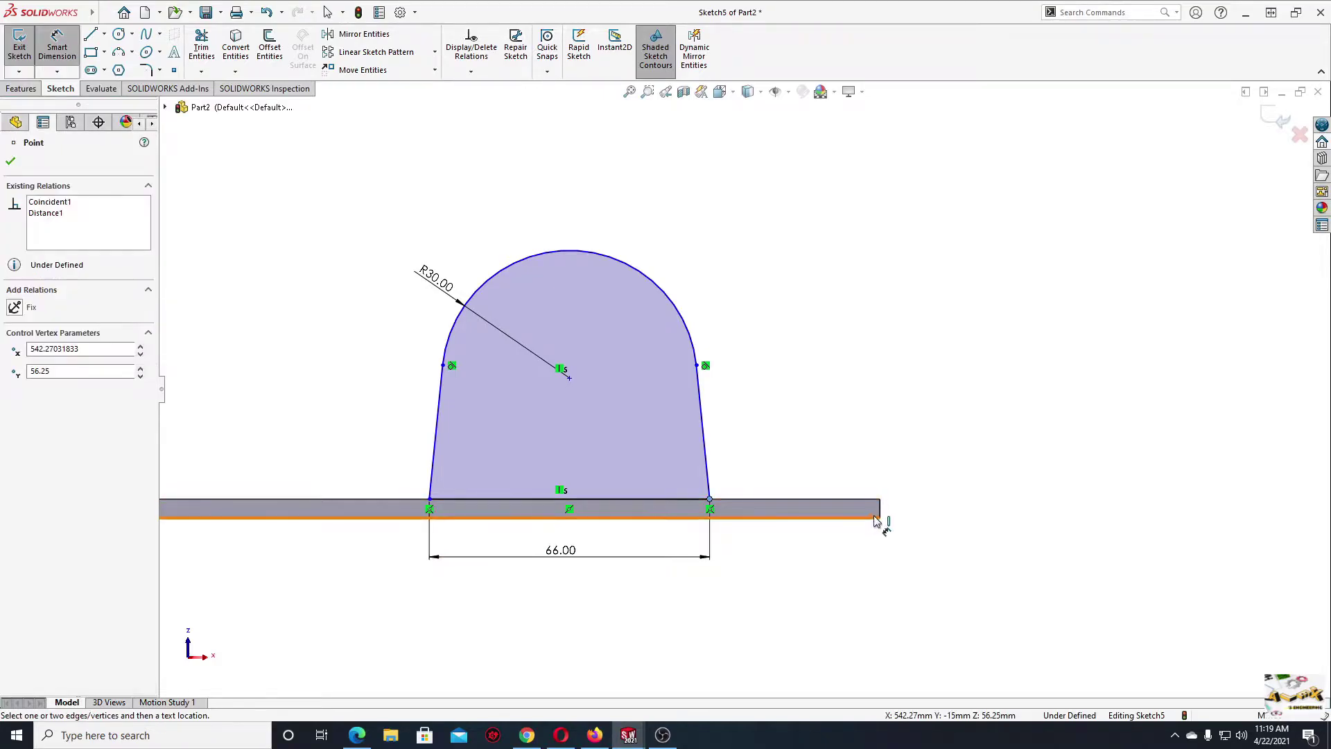
{"action": "left_click", "coordinate": [880, 510]}
{"action": "left_click", "coordinate": [818, 429]}
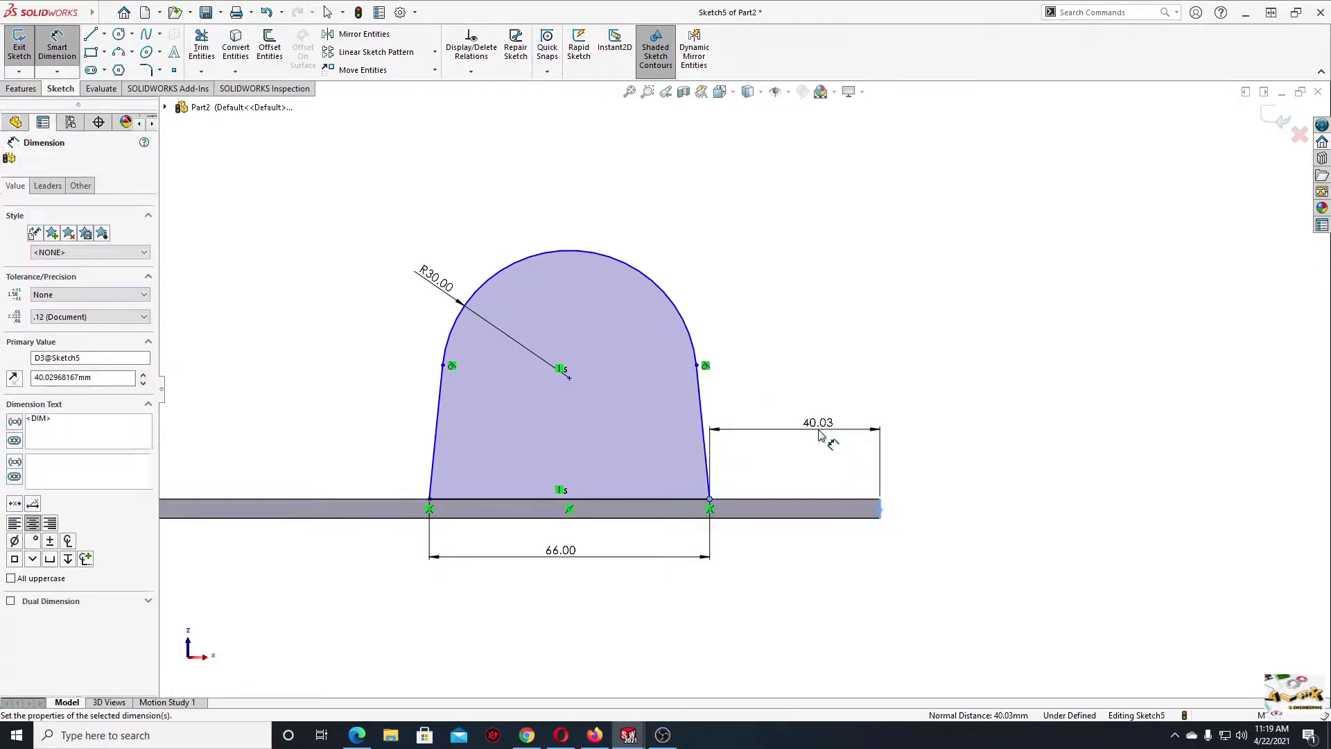
{"action": "type", "text": "63"}
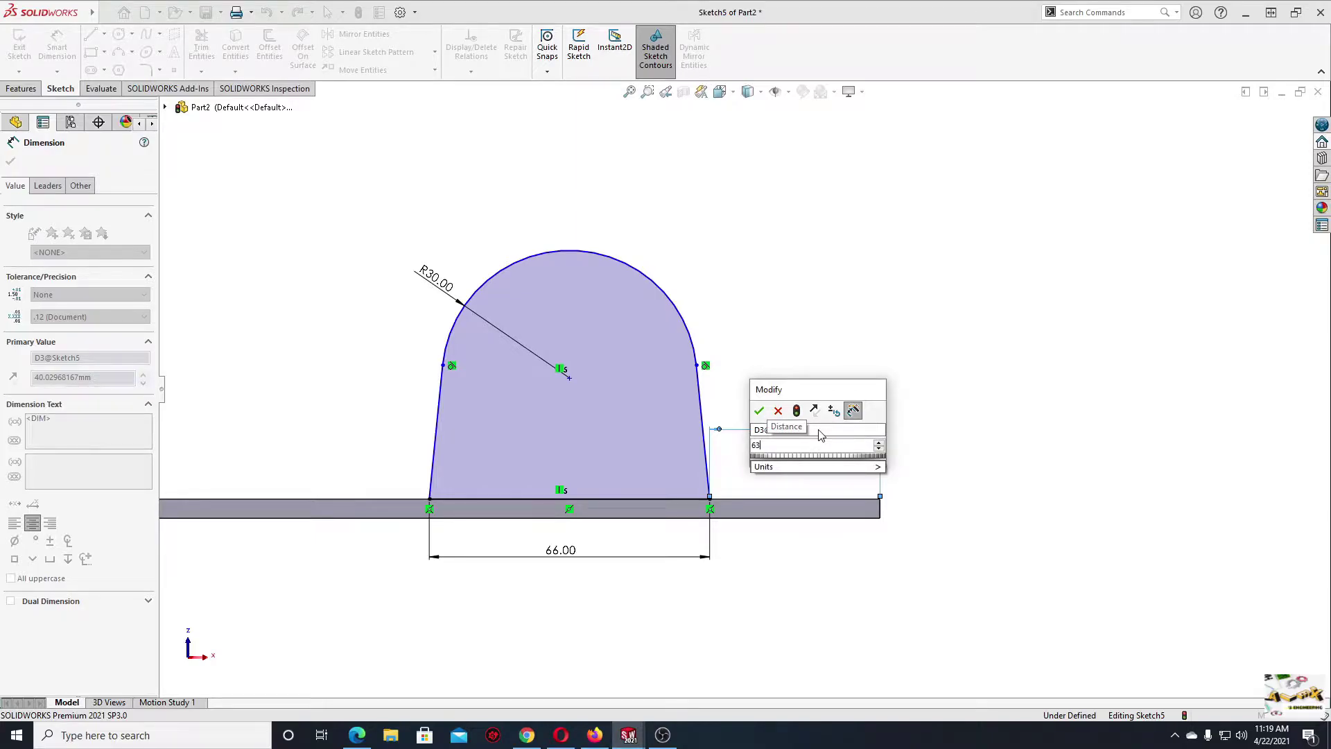
{"action": "key", "text": "Return"}
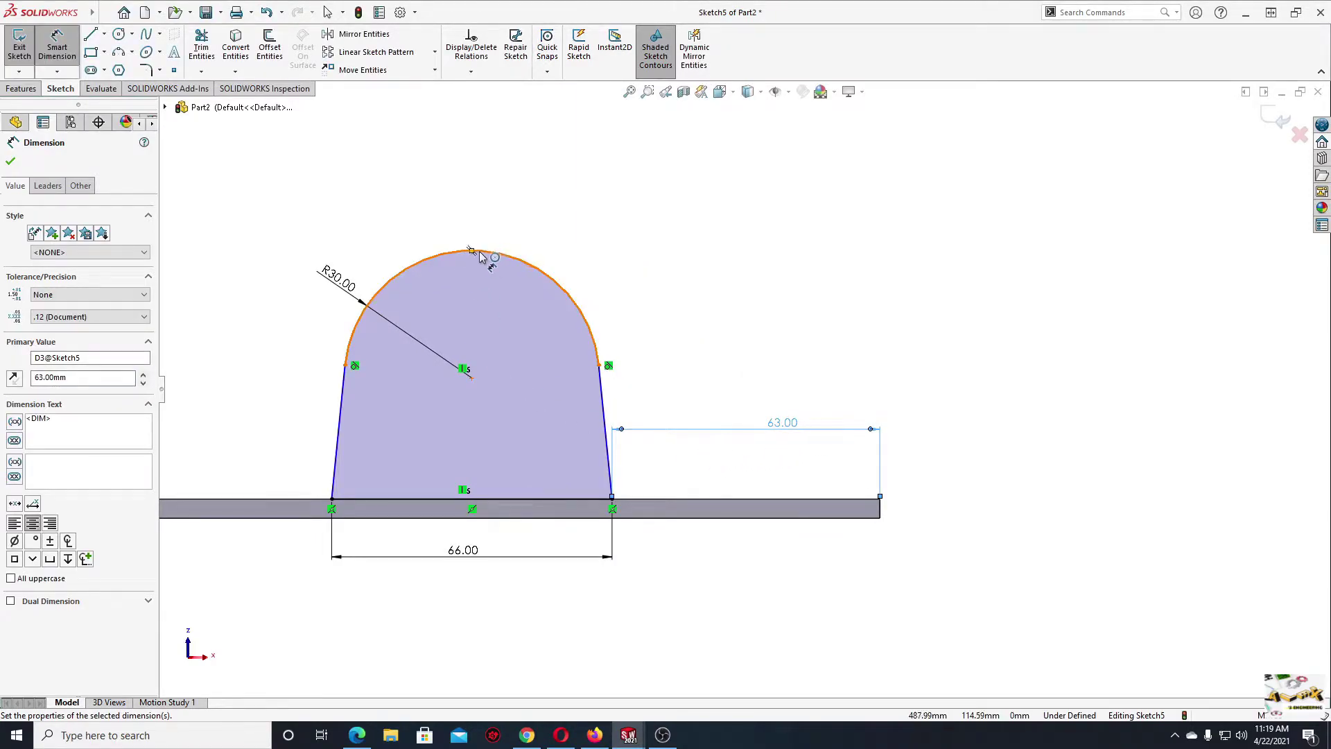
{"action": "left_click", "coordinate": [472, 254]}
{"action": "left_click", "coordinate": [569, 504]}
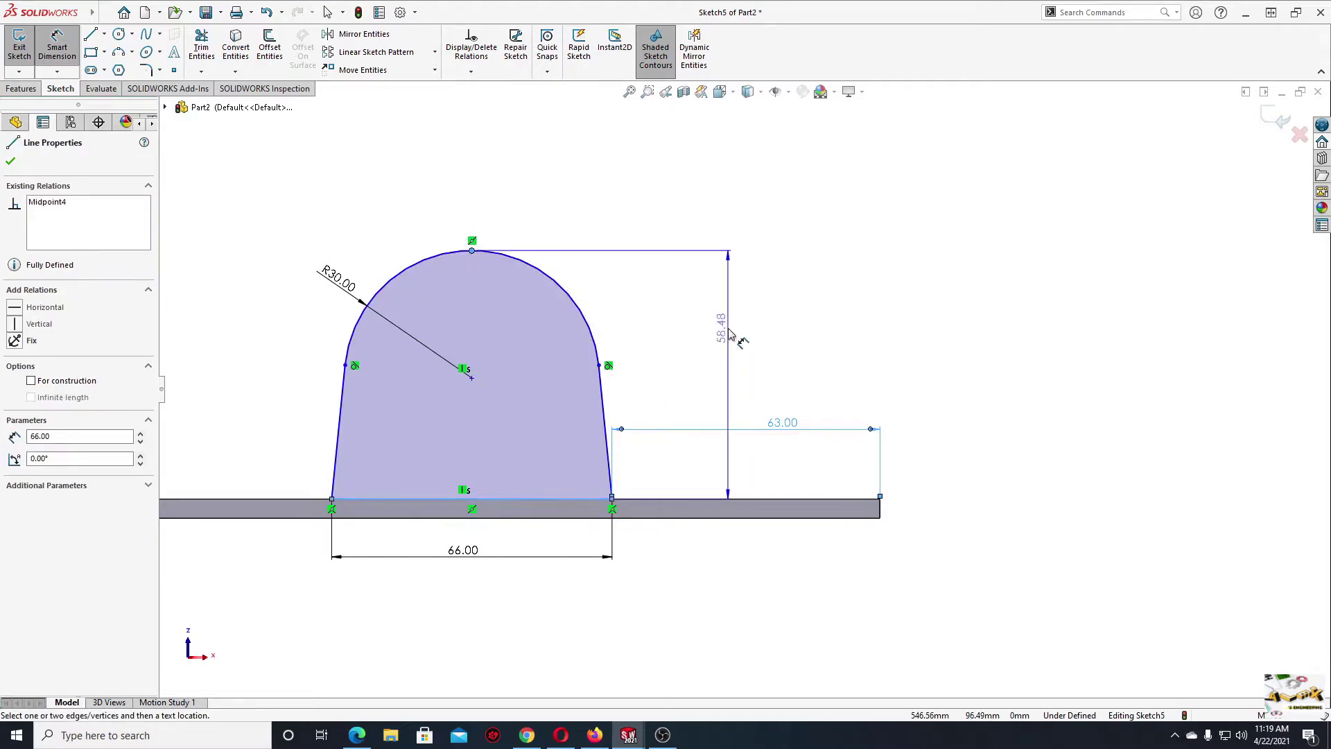
{"action": "left_click", "coordinate": [705, 333]}
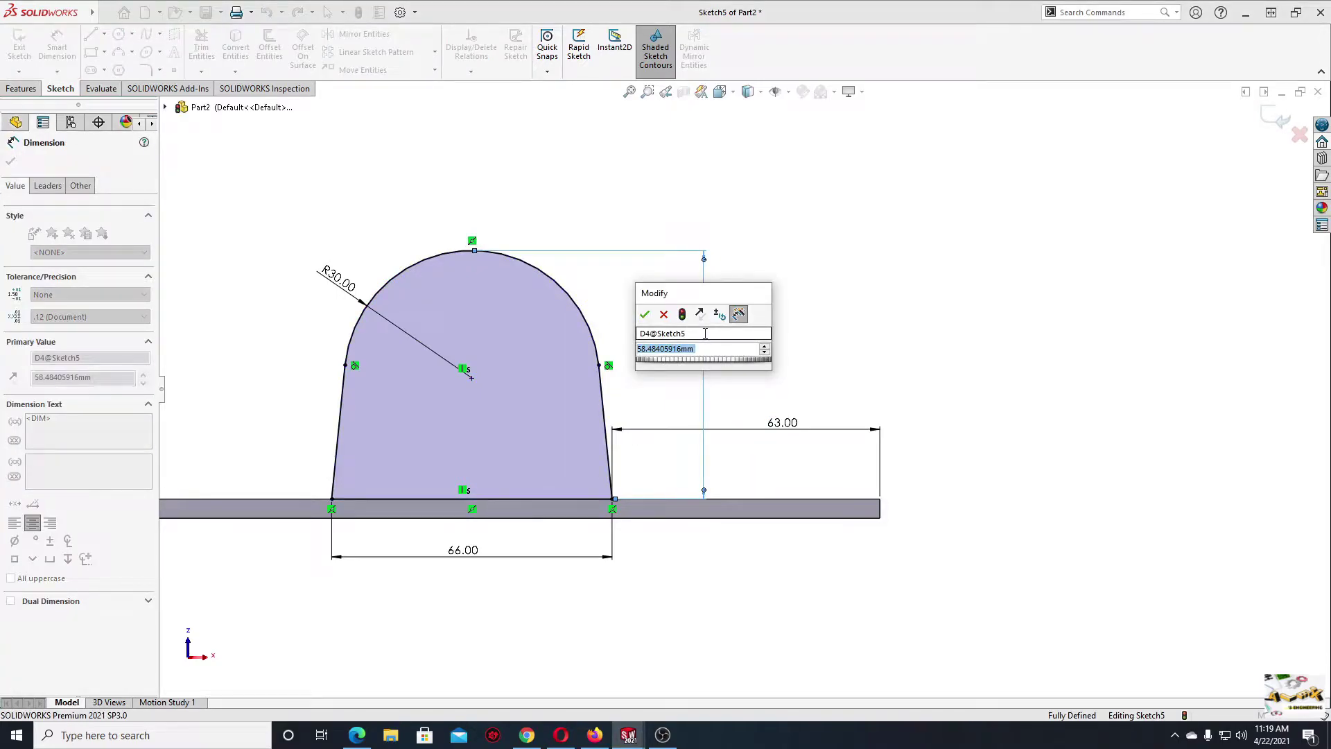
{"action": "type", "text": "74"}
{"action": "key", "text": "Return"}
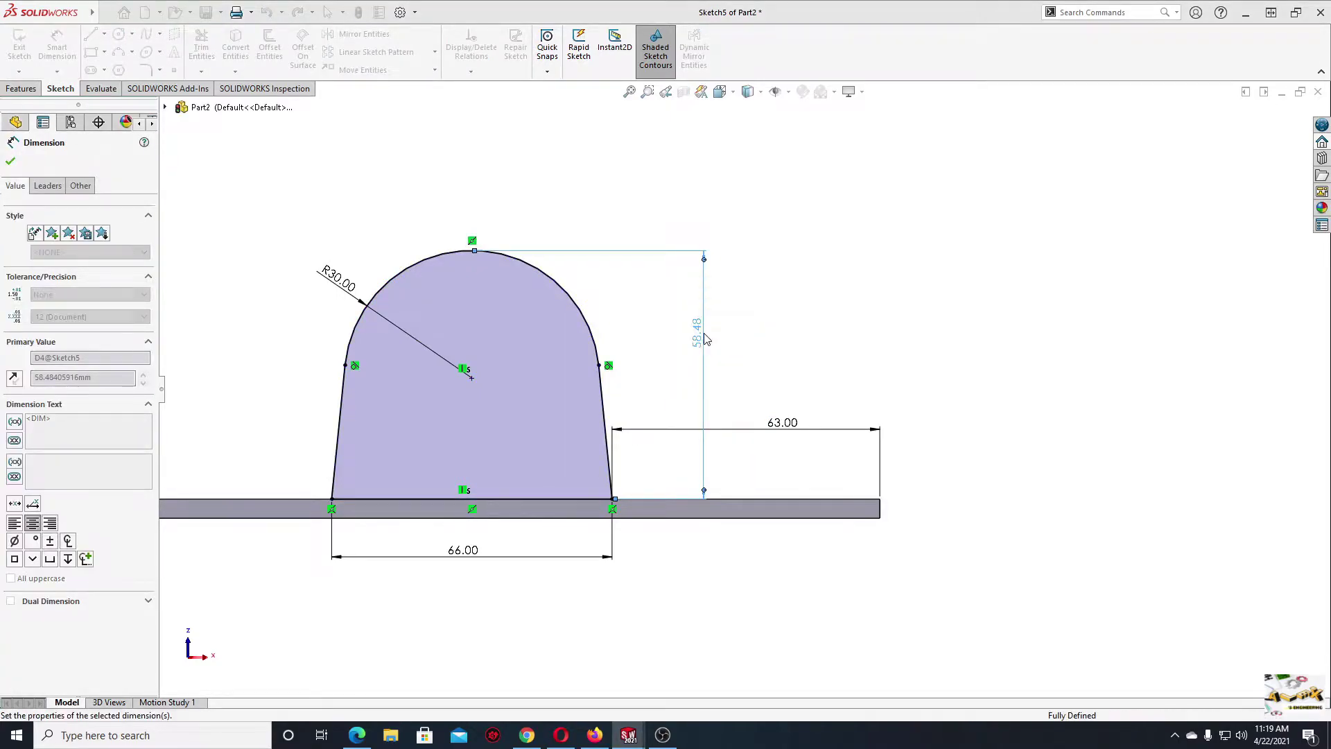
{"action": "scroll", "coordinate": [700, 353], "scroll_direction": "up", "scroll_amount": 3}
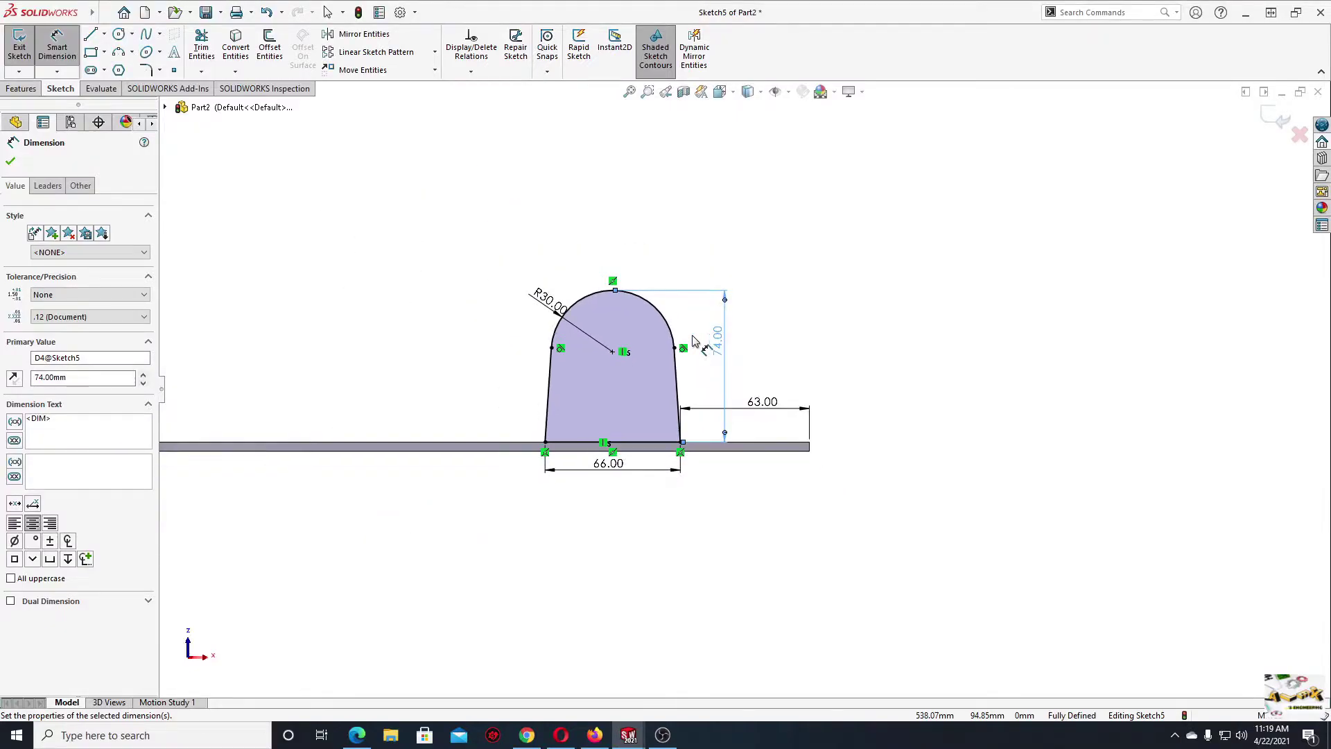
{"action": "right_click", "coordinate": [392, 324]}
{"action": "left_click", "coordinate": [424, 368]}
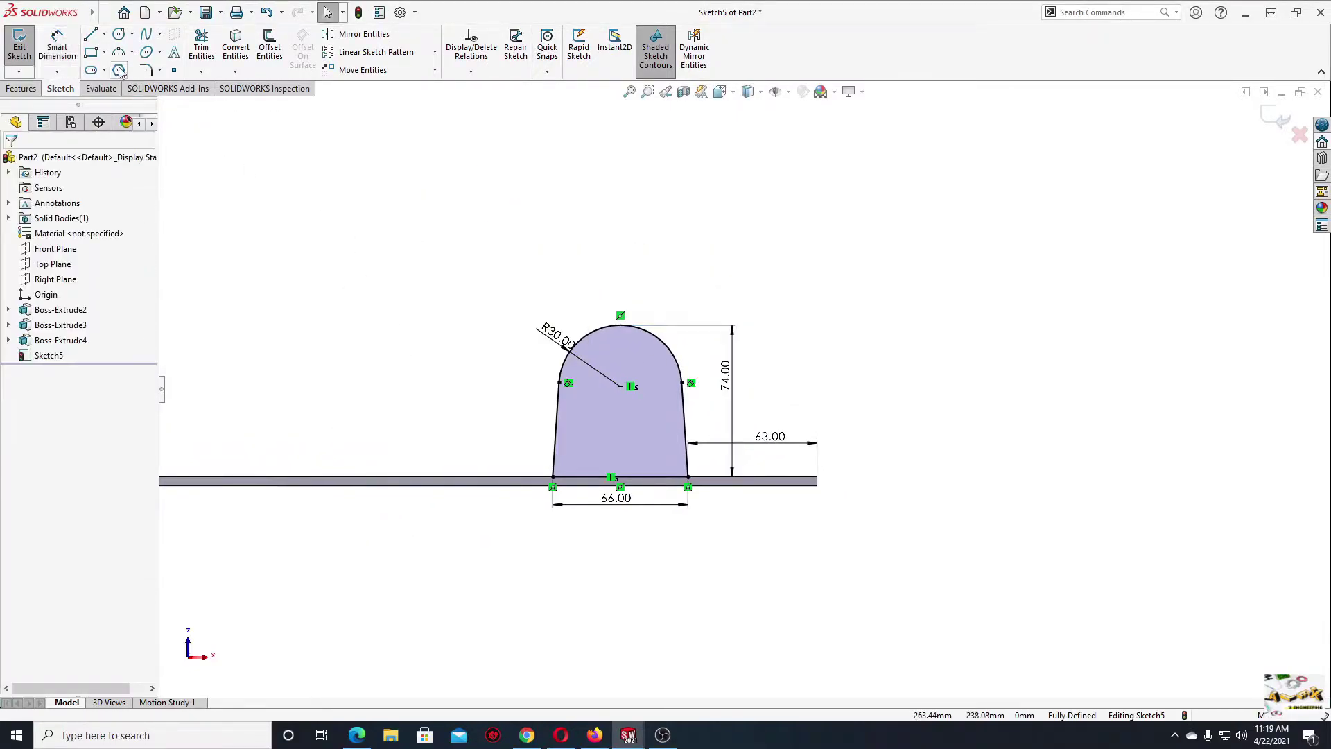
- Add a Ø10 hole circle centred on the arc centre
{"action": "left_click", "coordinate": [119, 34]}
{"action": "scroll", "coordinate": [622, 416], "scroll_direction": "down", "scroll_amount": 5}
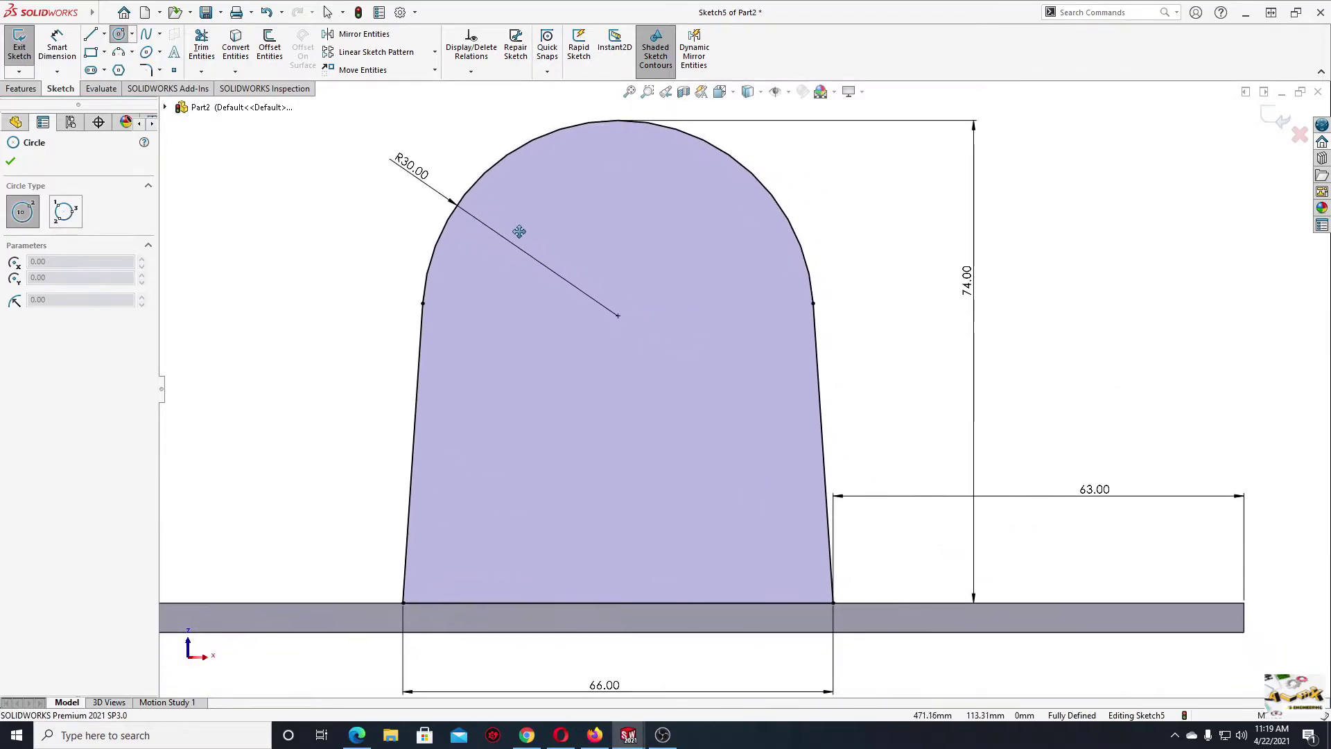
{"action": "left_click", "coordinate": [617, 316]}
{"action": "left_click", "coordinate": [660, 359]}
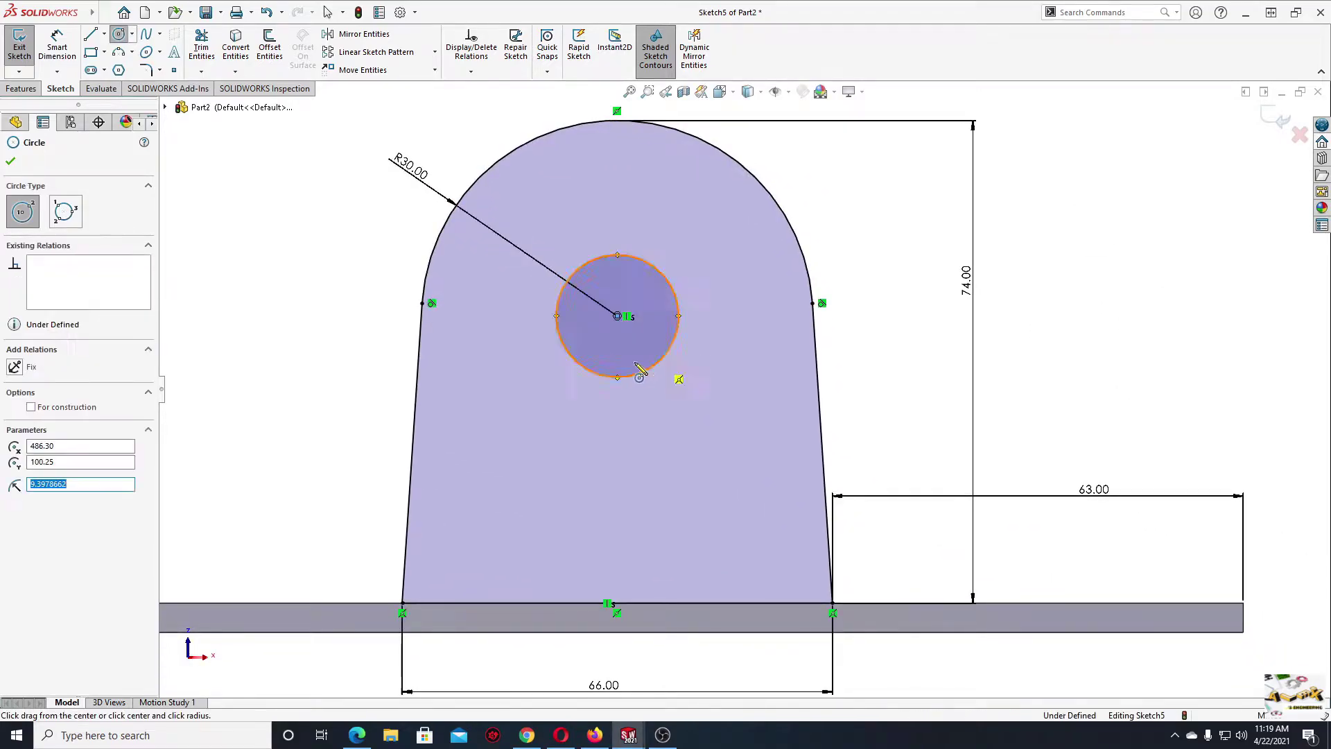
{"action": "right_click", "coordinate": [312, 255]}
{"action": "left_click", "coordinate": [339, 255]}
{"action": "left_click", "coordinate": [56, 45]}
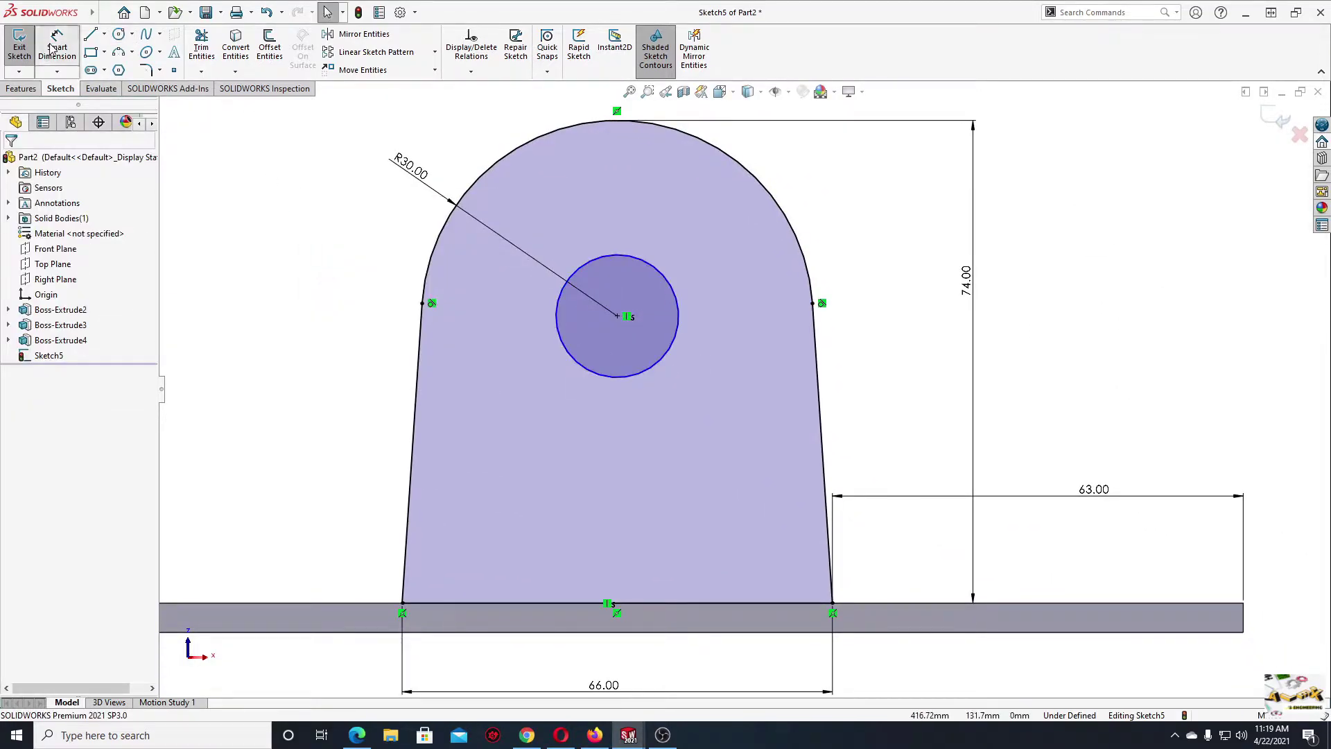
{"action": "left_click", "coordinate": [564, 344]}
{"action": "left_click", "coordinate": [275, 316]}
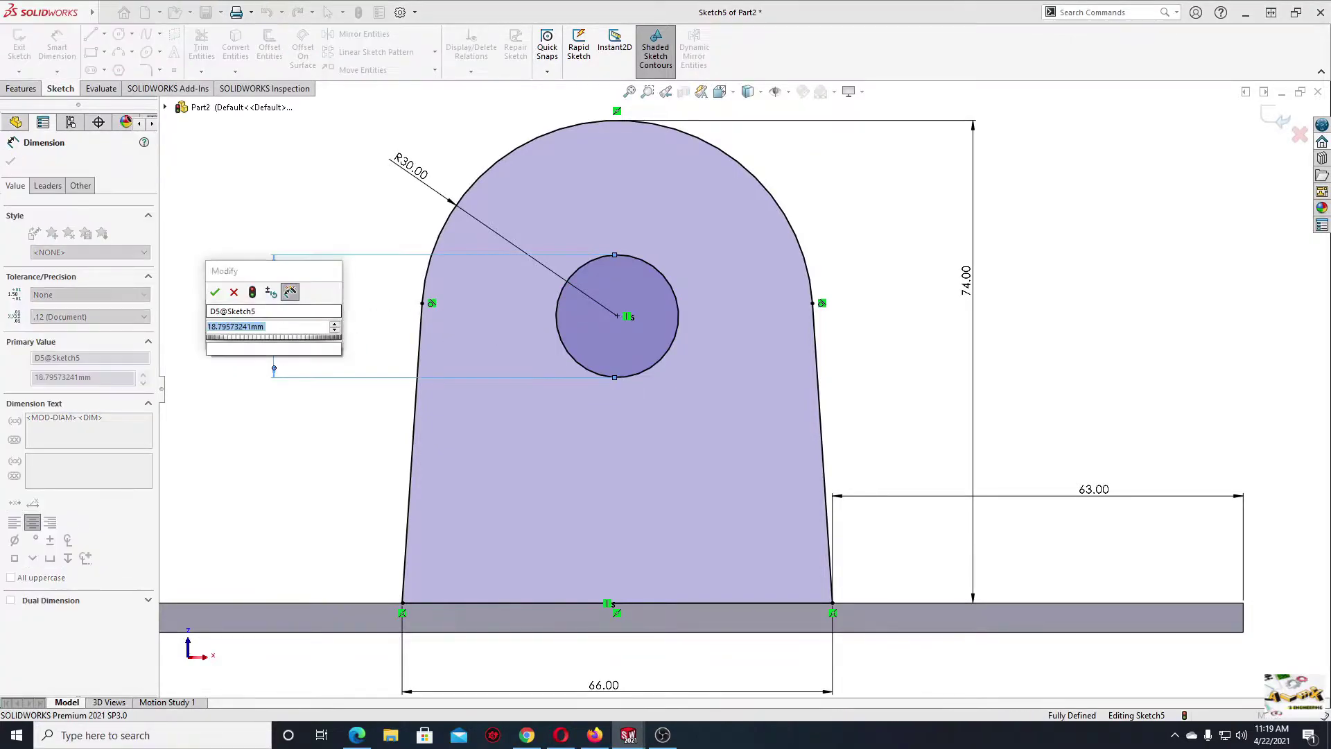
{"action": "type", "text": "10"}
{"action": "key", "text": "Return"}
{"action": "right_click", "coordinate": [295, 240]}
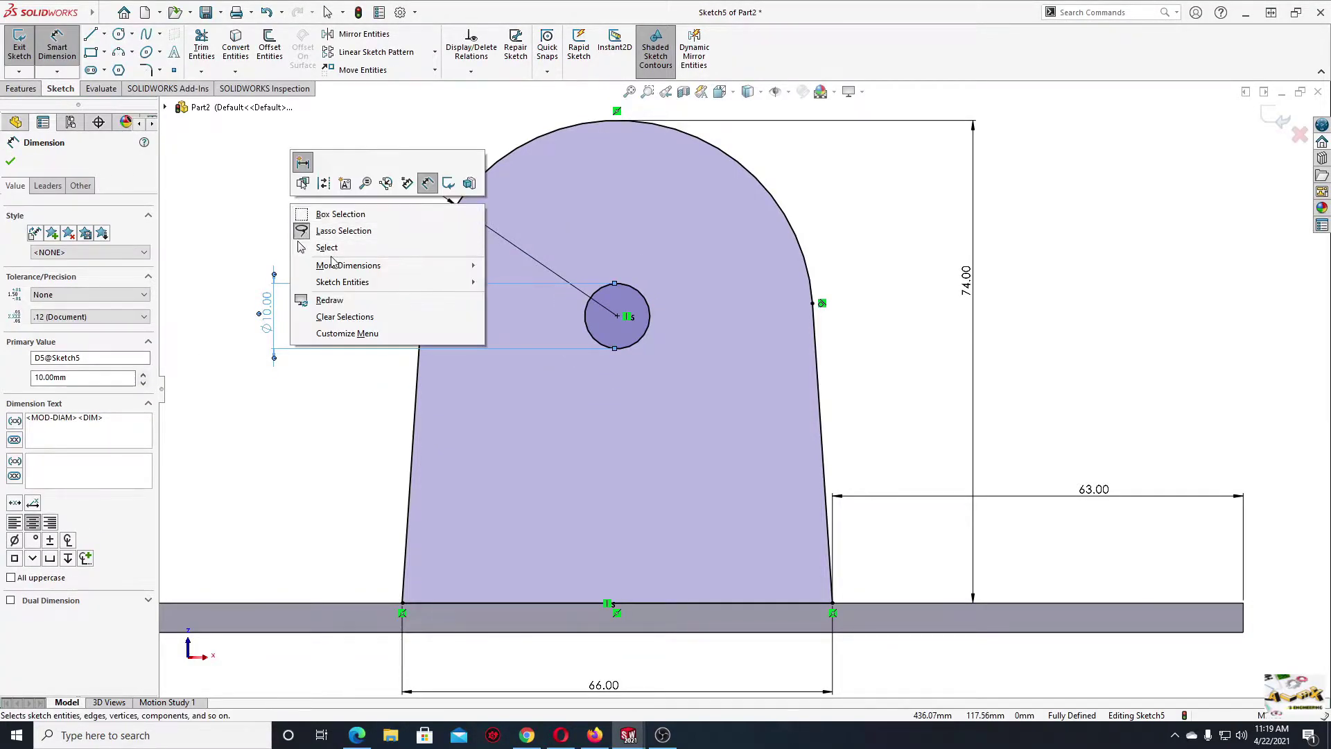
{"action": "left_click", "coordinate": [332, 258]}
- Extrude the arch sketch 41.6 mm in the flipped direction into a rounded, holed lug
{"action": "key", "text": "z"}
{"action": "key", "text": "z"}
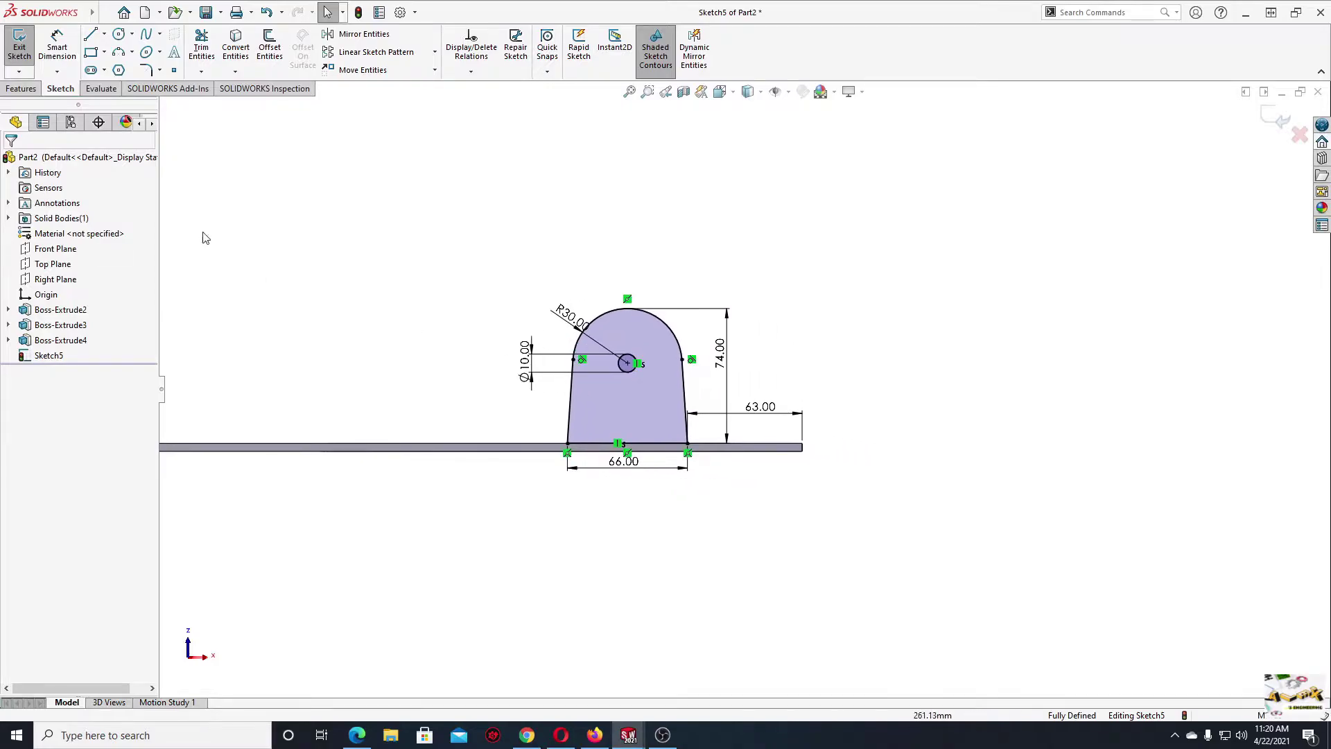
{"action": "left_click", "coordinate": [34, 89]}
{"action": "left_click", "coordinate": [25, 45]}
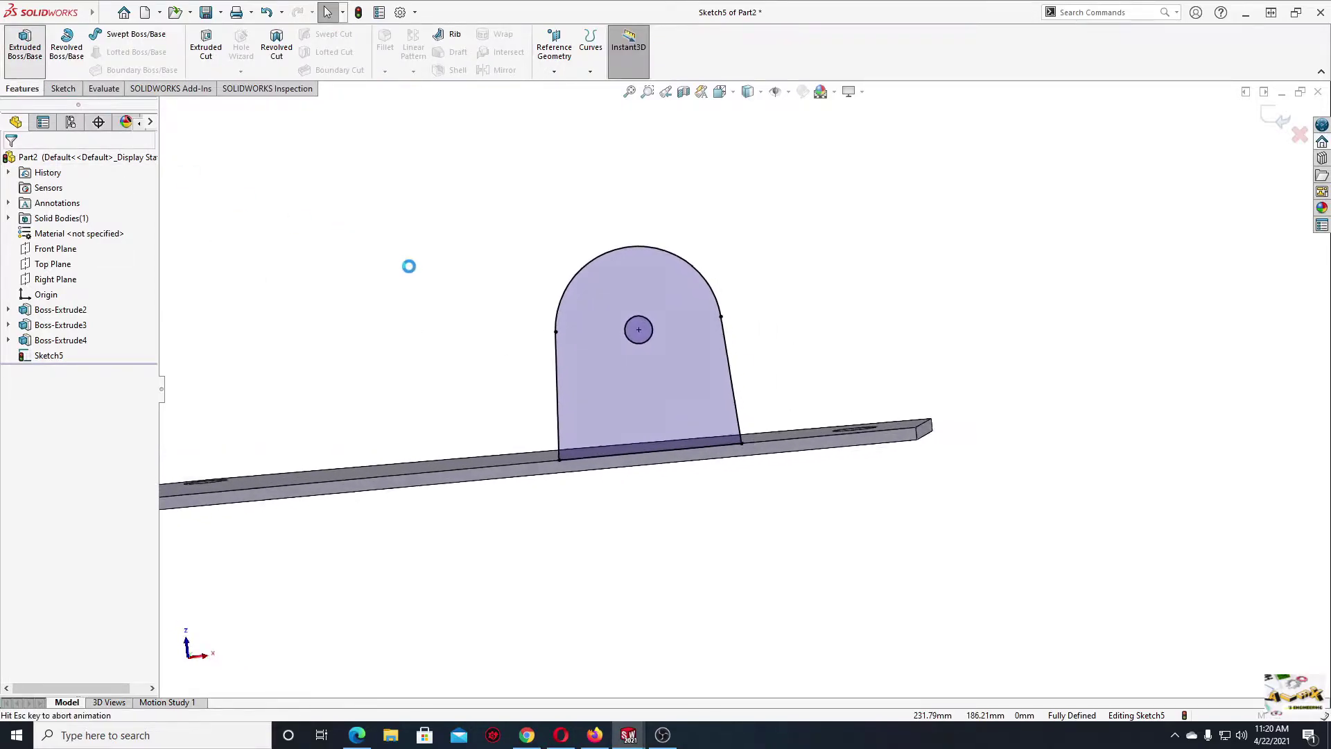
{"action": "middle_click_drag", "start_coordinate": [414, 275], "coordinate": [538, 425]}
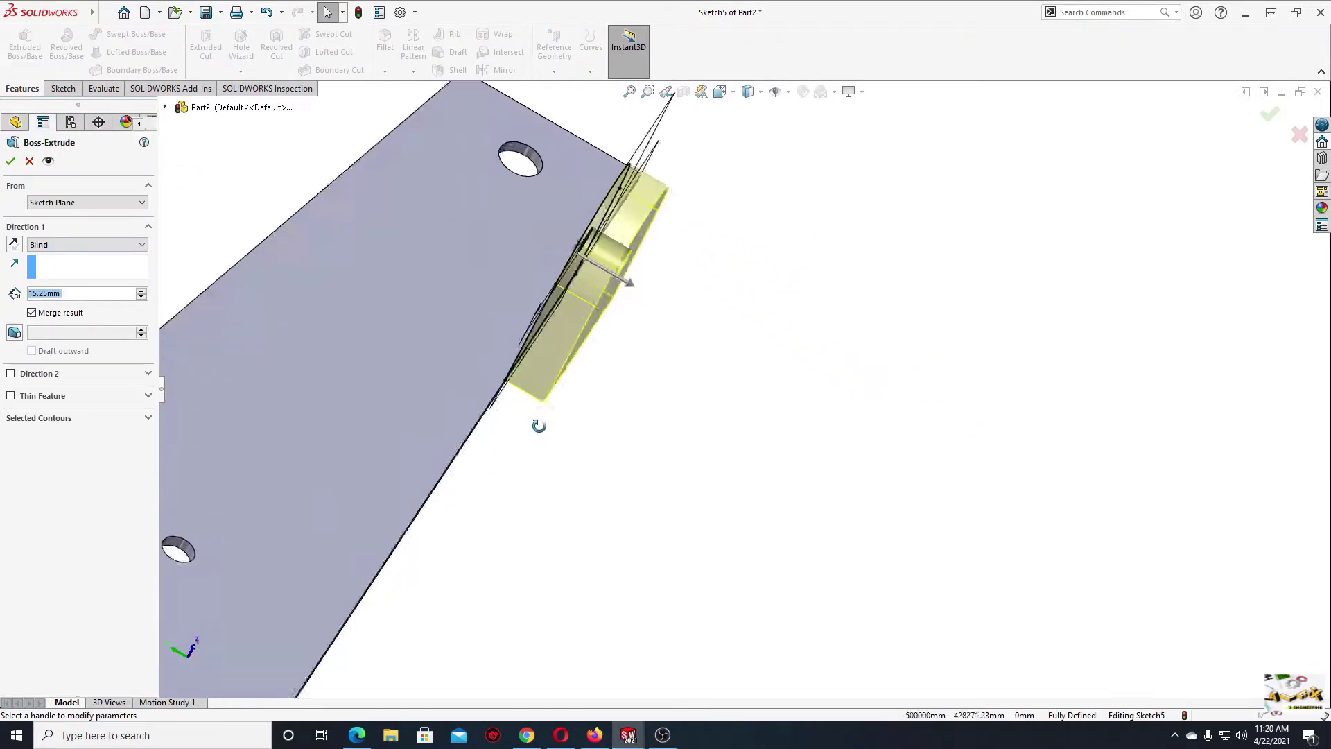
{"action": "left_click", "coordinate": [14, 246]}
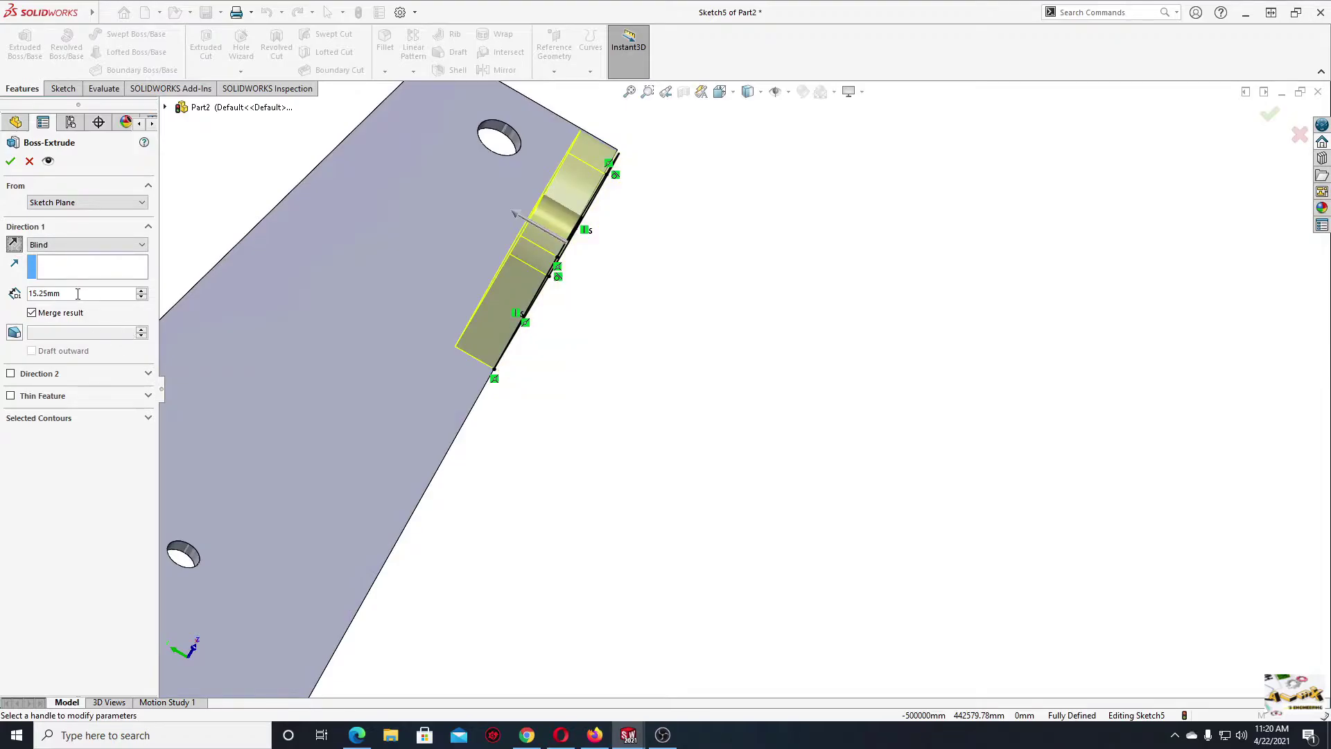
{"action": "type", "text": "41."}
{"action": "type", "text": "6"}
{"action": "key", "text": "Return"}
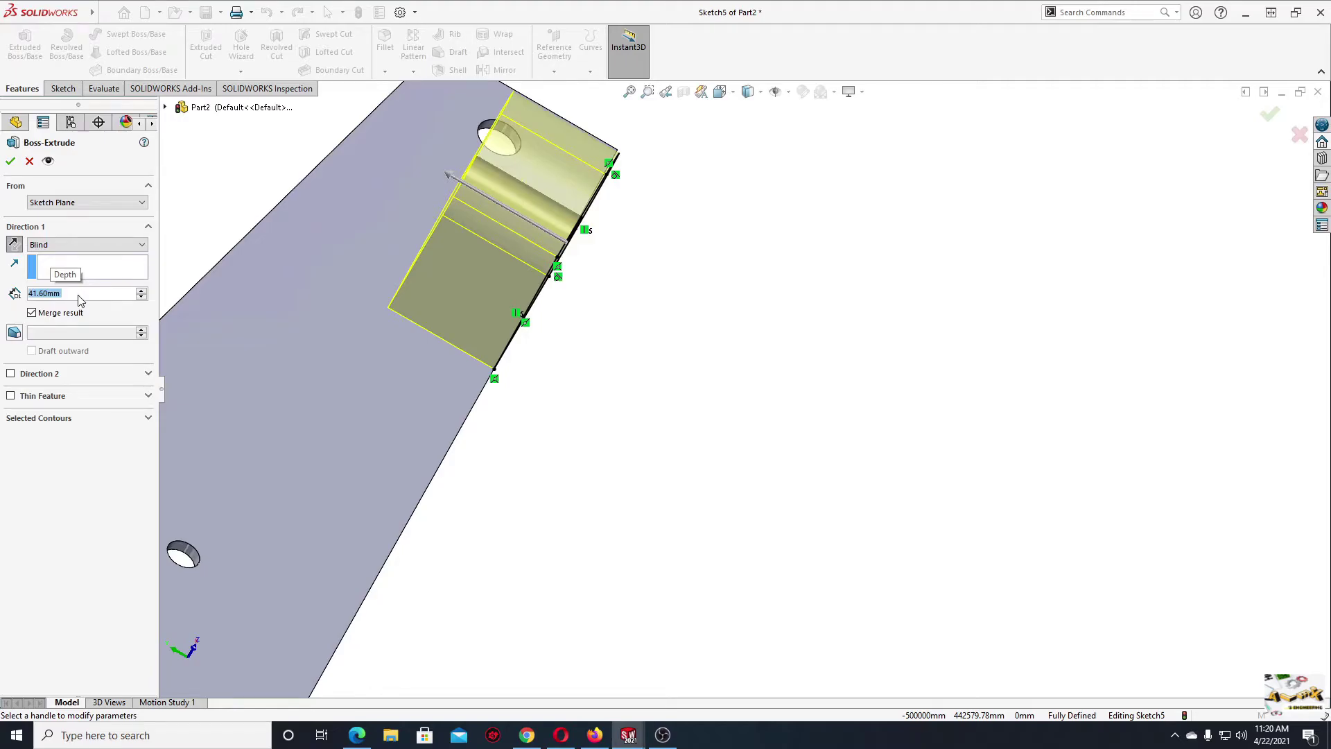
{"action": "left_click", "coordinate": [10, 161]}
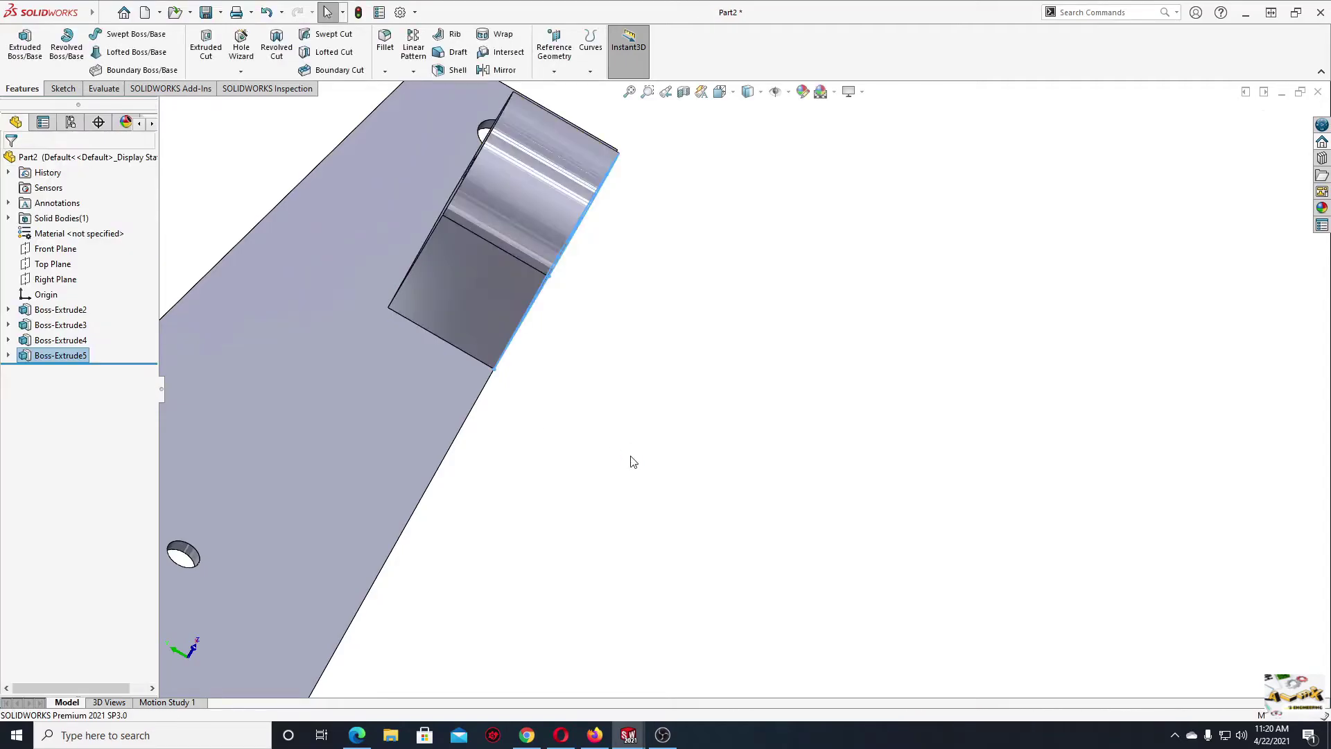
{"action": "mouse_move", "coordinate": [630, 457]}
{"action": "middle_mouse_down"}
{"action": "mouse_move", "coordinate": [628, 388]}
{"action": "mouse_move", "coordinate": [559, 437]}
{"action": "mouse_move", "coordinate": [461, 550]}
{"action": "mouse_move", "coordinate": [531, 539]}
{"action": "mouse_move", "coordinate": [536, 561]}
{"action": "mouse_move", "coordinate": [739, 595]}
{"action": "middle_mouse_up"}
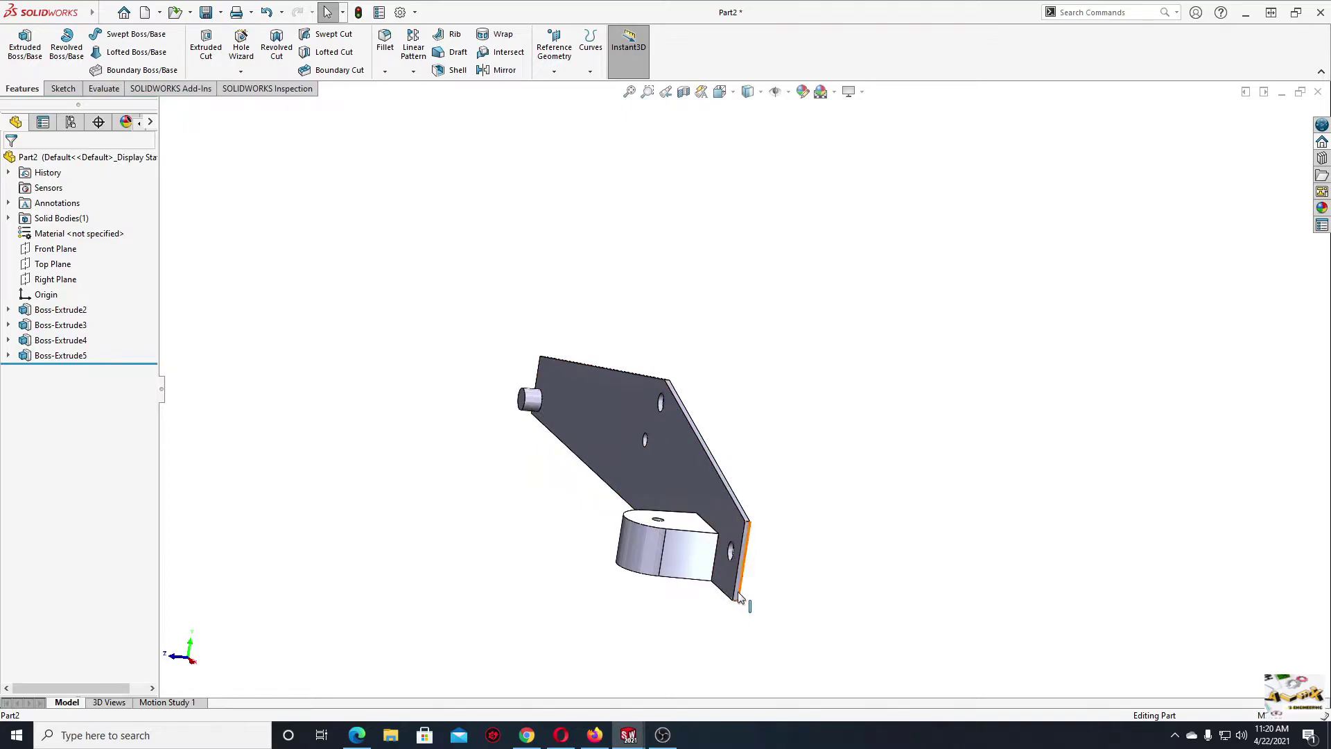
{"action": "scroll", "coordinate": [739, 598], "scroll_direction": "down", "scroll_amount": 4}
- Sketch a closed four-line tapered profile on the plate's narrow edge face
{"action": "left_click", "coordinate": [738, 517]}
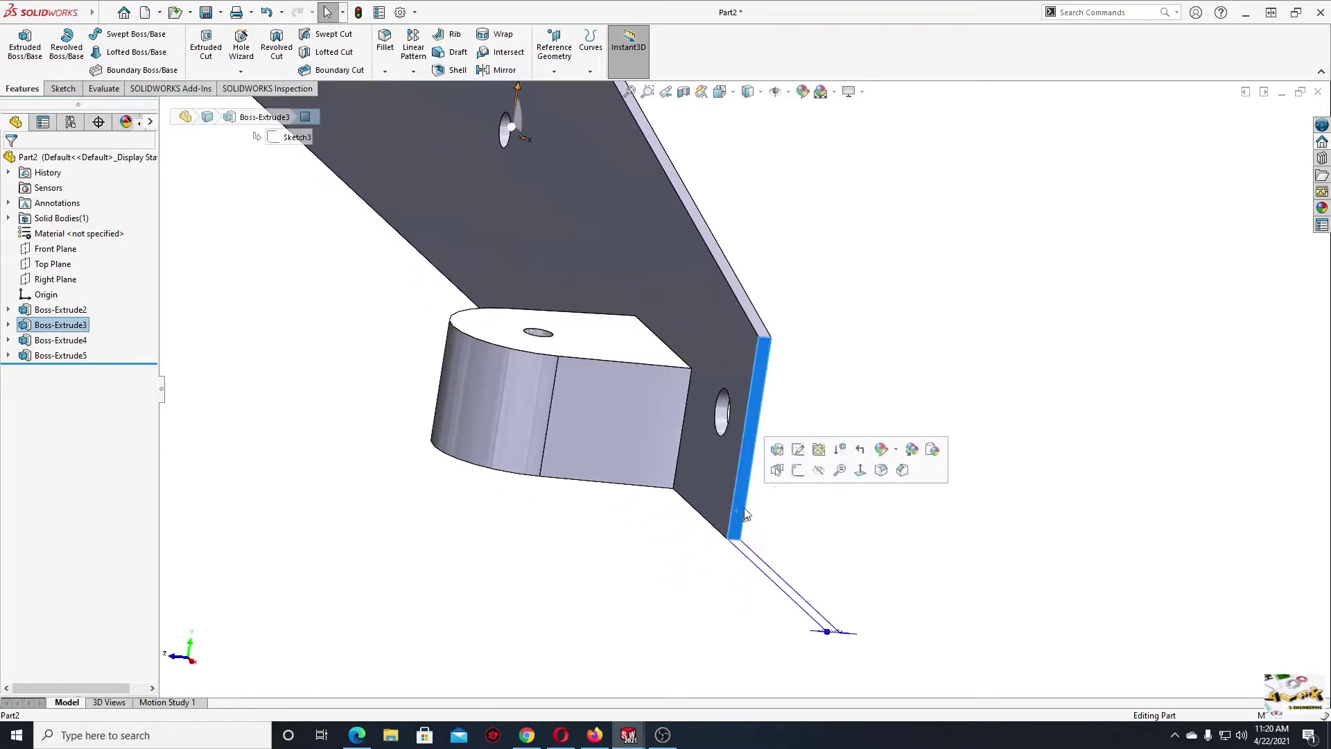
{"action": "left_click", "coordinate": [798, 471]}
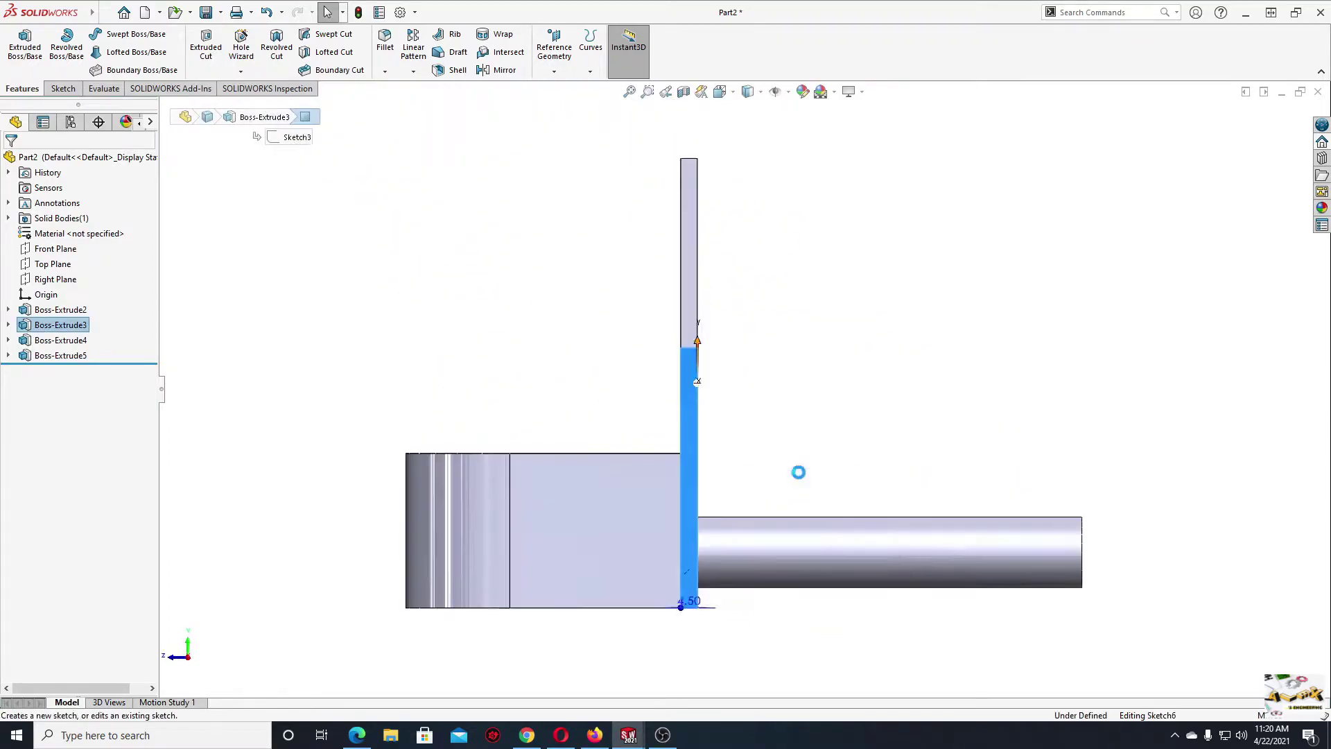
{"action": "scroll", "coordinate": [611, 462], "scroll_direction": "down", "scroll_amount": 2}
{"action": "middle_click_drag", "start_coordinate": [614, 424], "coordinate": [600, 363], "text": "ctrl"}
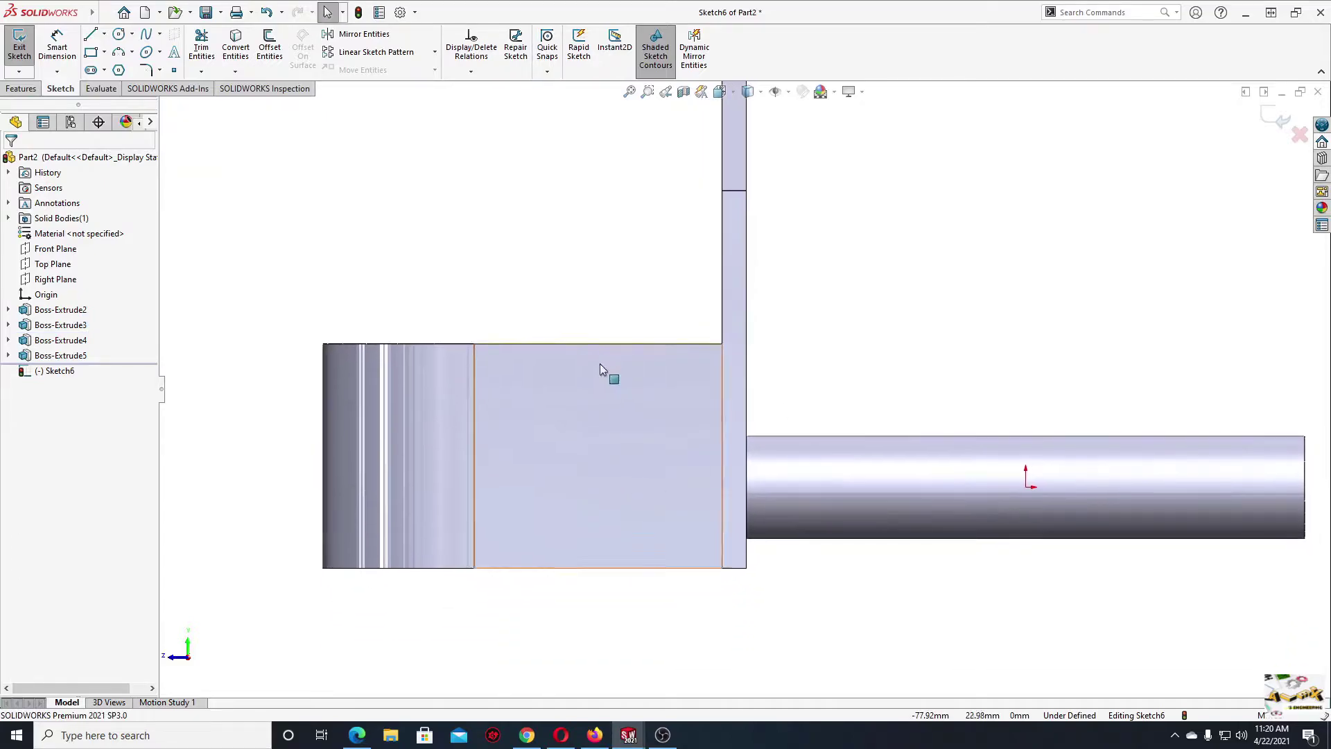
{"action": "left_click", "coordinate": [88, 35]}
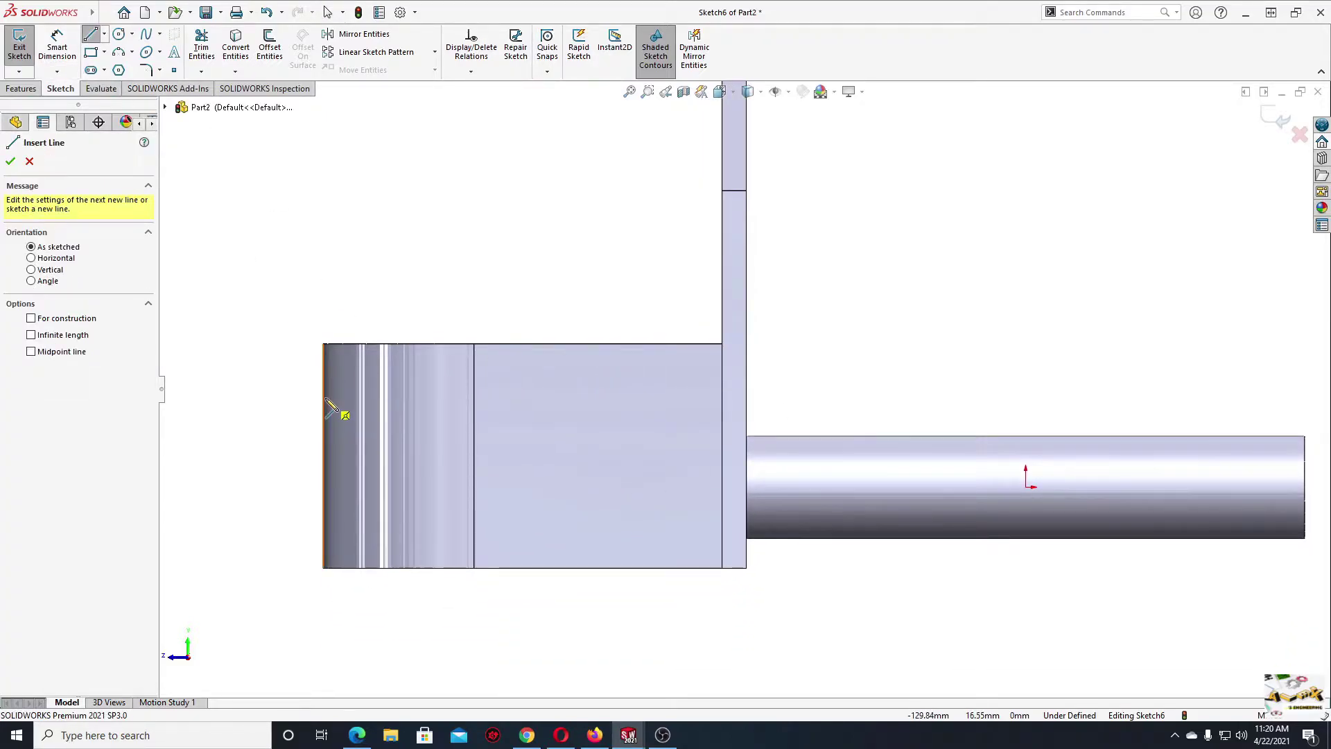
{"action": "left_click", "coordinate": [322, 569]}
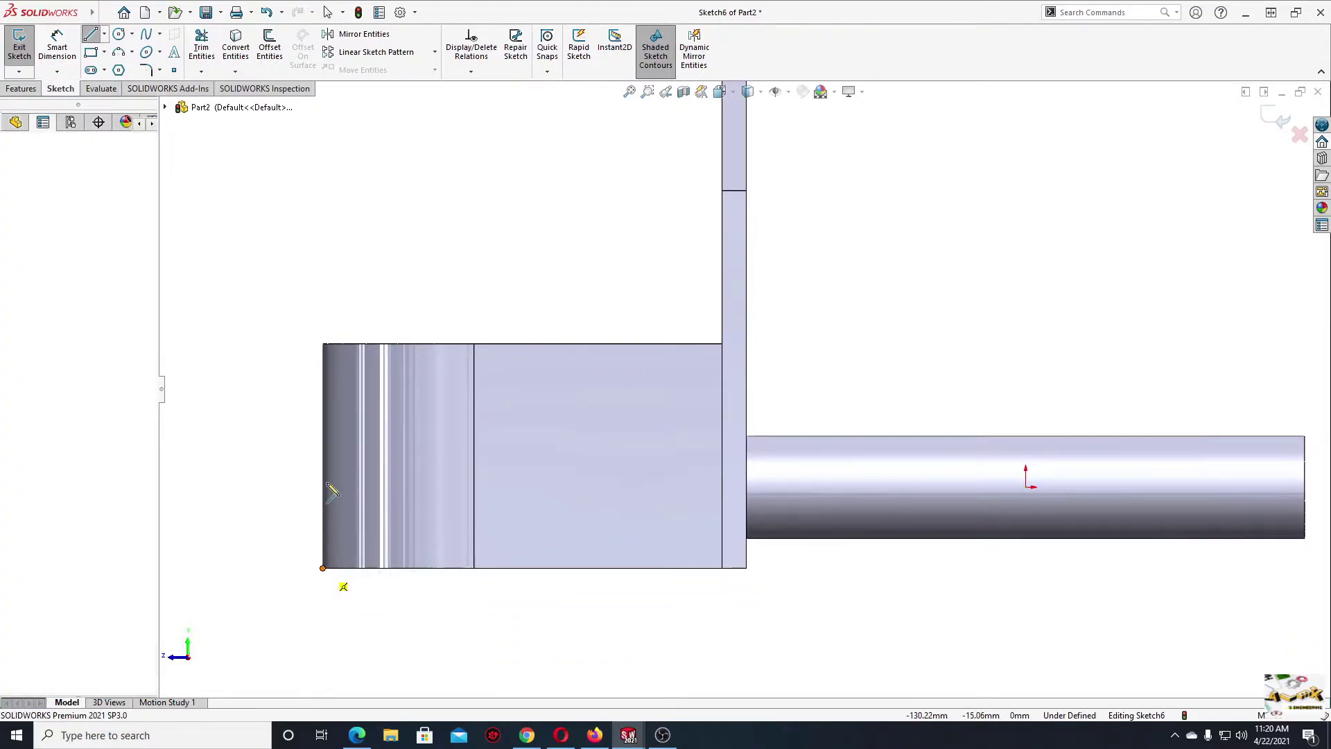
{"action": "left_click", "coordinate": [323, 394]}
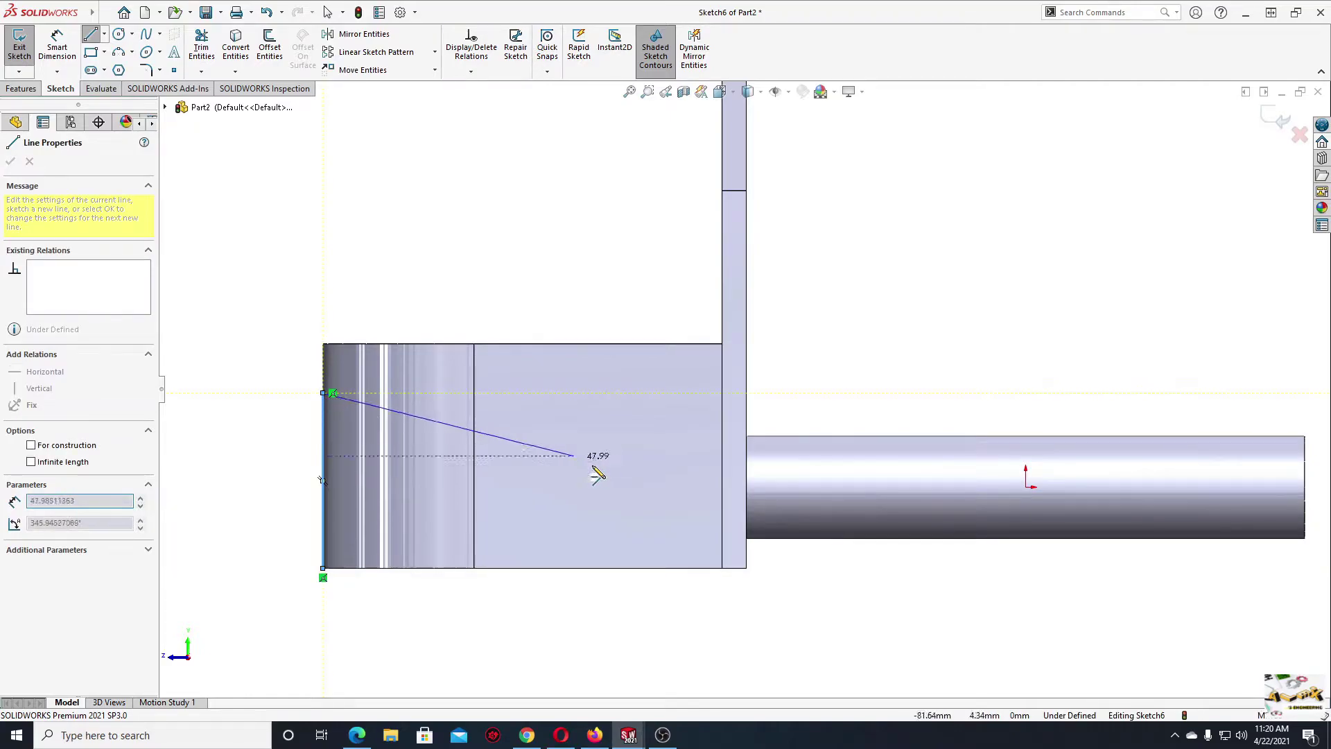
{"action": "left_click", "coordinate": [654, 473]}
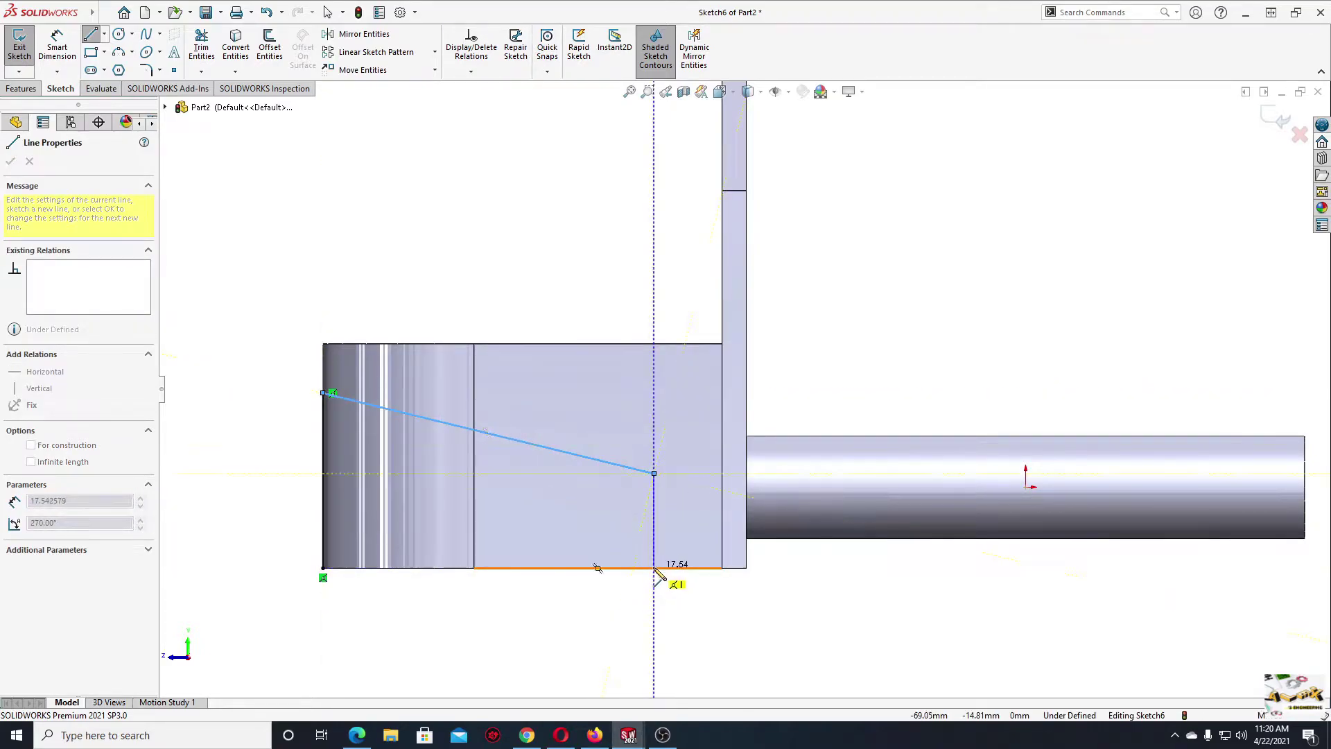
{"action": "left_click", "coordinate": [654, 568]}
{"action": "left_click", "coordinate": [323, 569]}
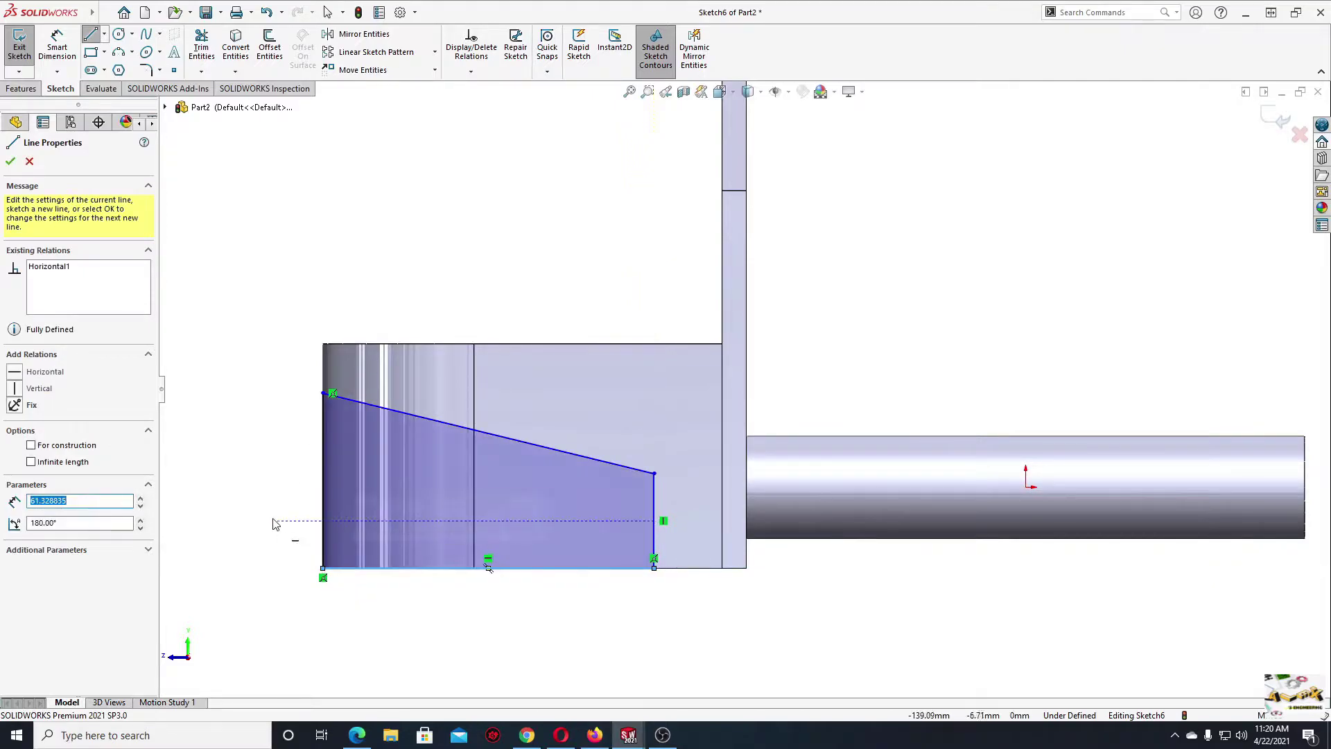
{"action": "right_click", "coordinate": [273, 464]}
{"action": "left_click", "coordinate": [305, 526]}
- Dimension the tapered profile 9 mm, 28 mm and 10 mm from the block edges
{"action": "middle_click_drag", "start_coordinate": [364, 488], "coordinate": [331, 481], "text": "ctrl"}
{"action": "right_click_drag", "start_coordinate": [331, 488], "coordinate": [333, 444]}
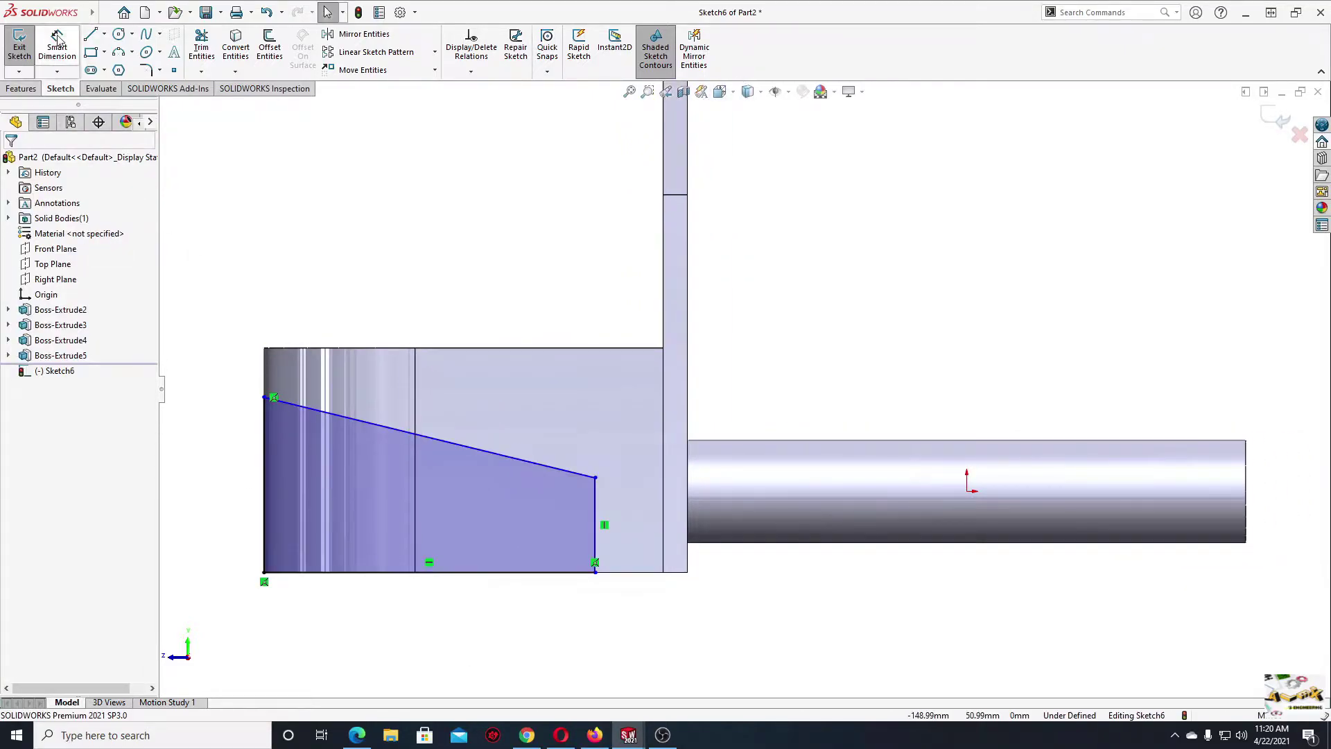
{"action": "left_click", "coordinate": [265, 399]}
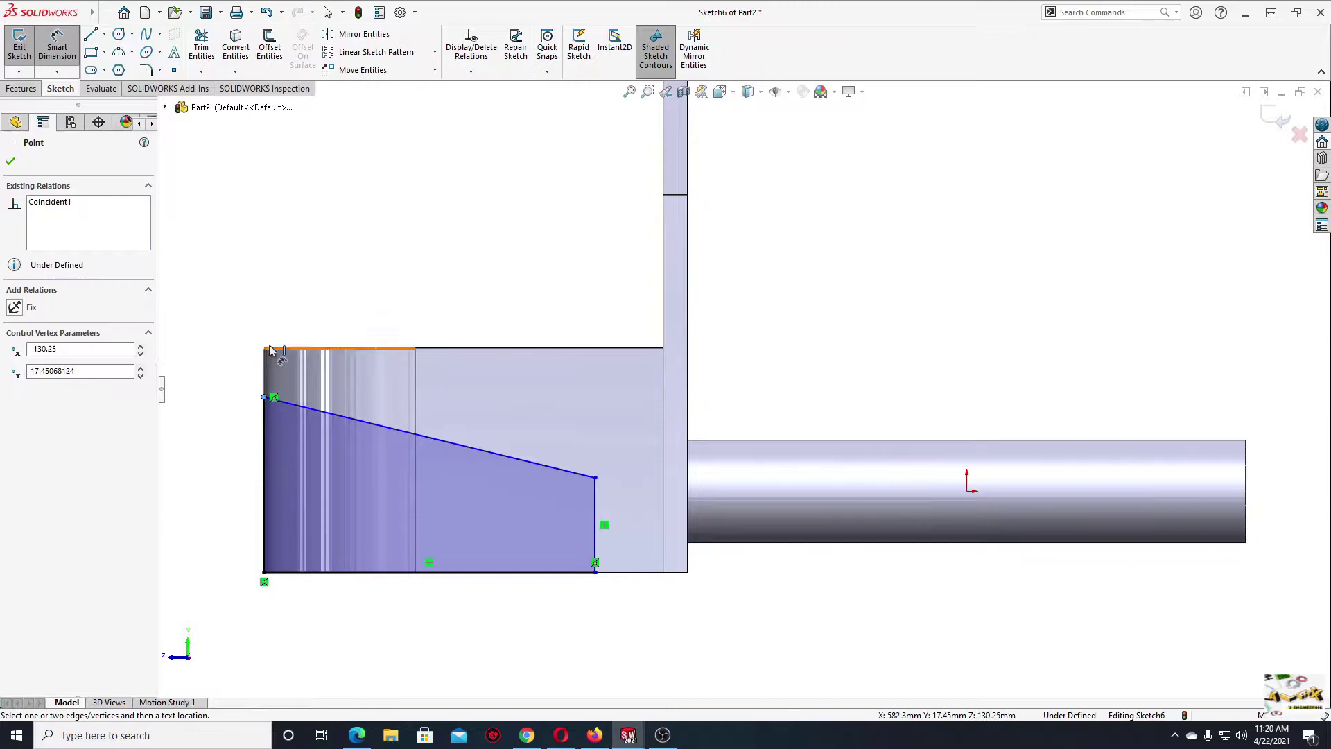
{"action": "left_click", "coordinate": [291, 350]}
{"action": "left_click", "coordinate": [219, 355]}
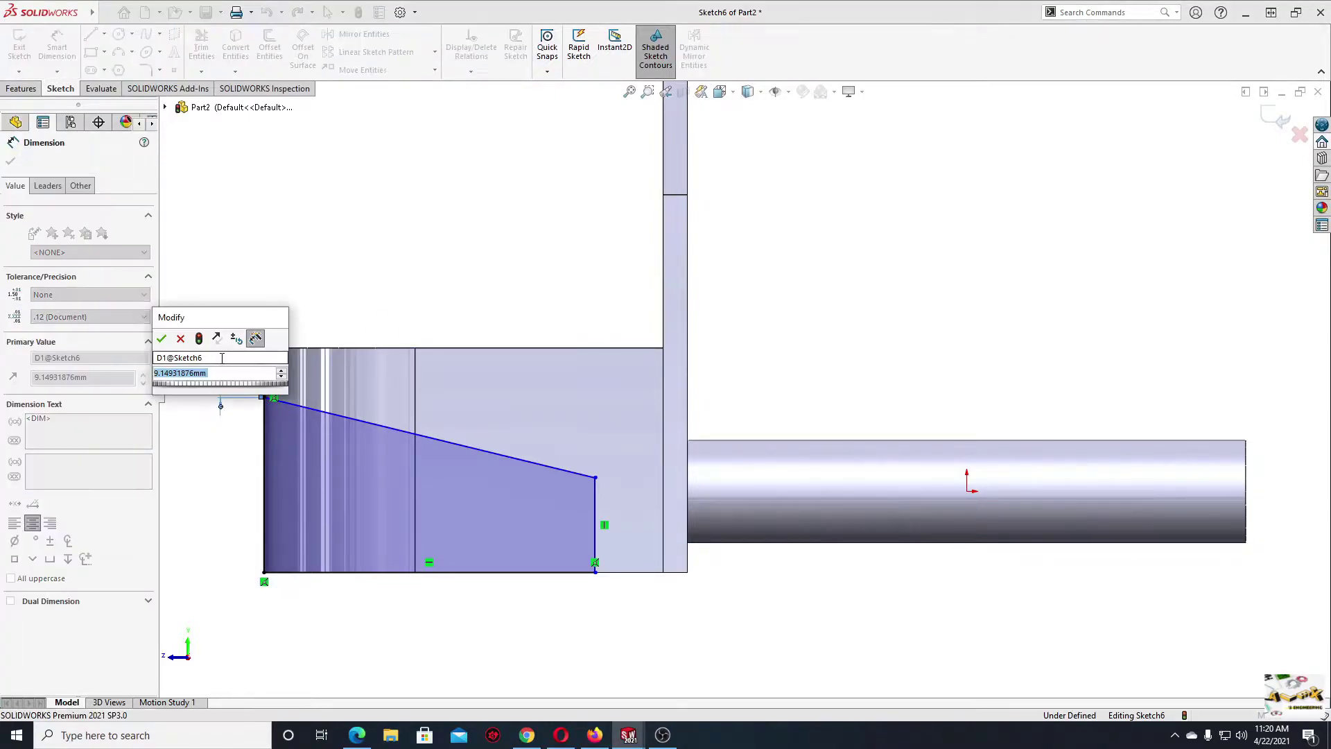
{"action": "type", "text": "9"}
{"action": "key", "text": "Return"}
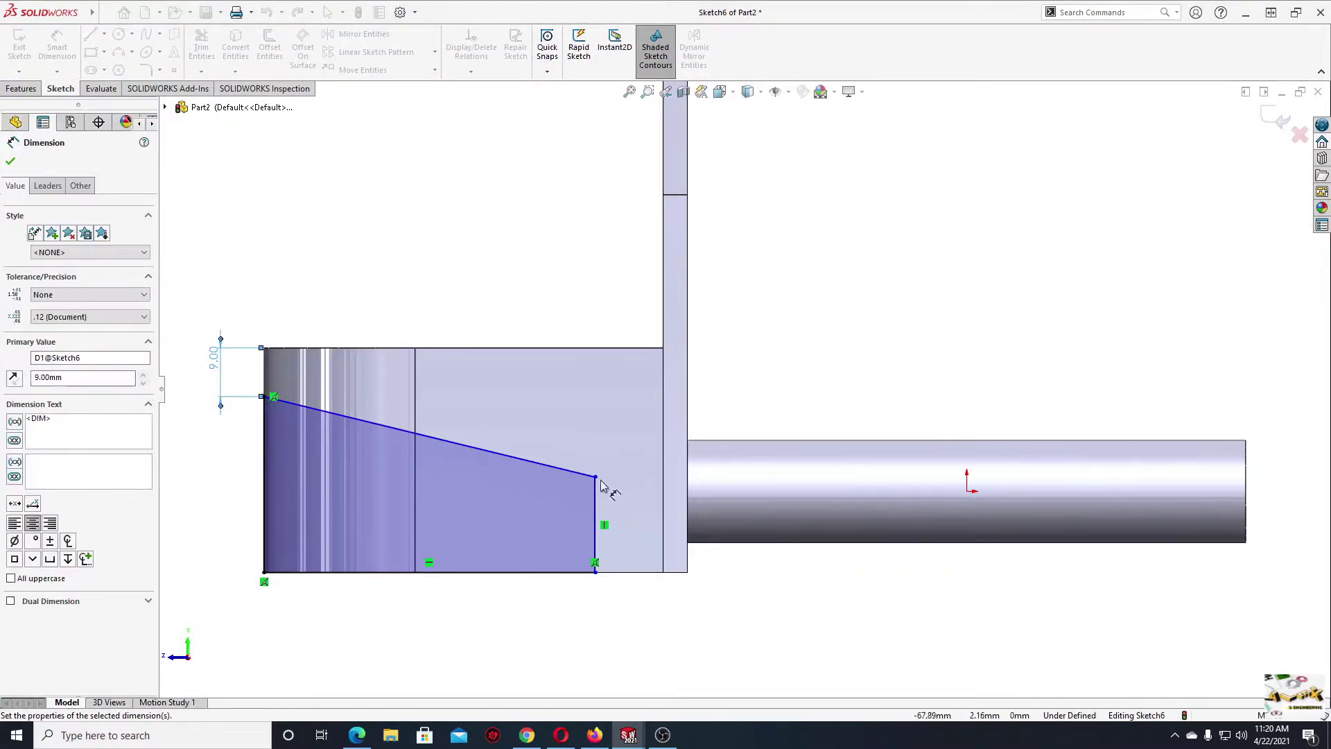
{"action": "left_click", "coordinate": [595, 477]}
{"action": "left_click", "coordinate": [627, 348]}
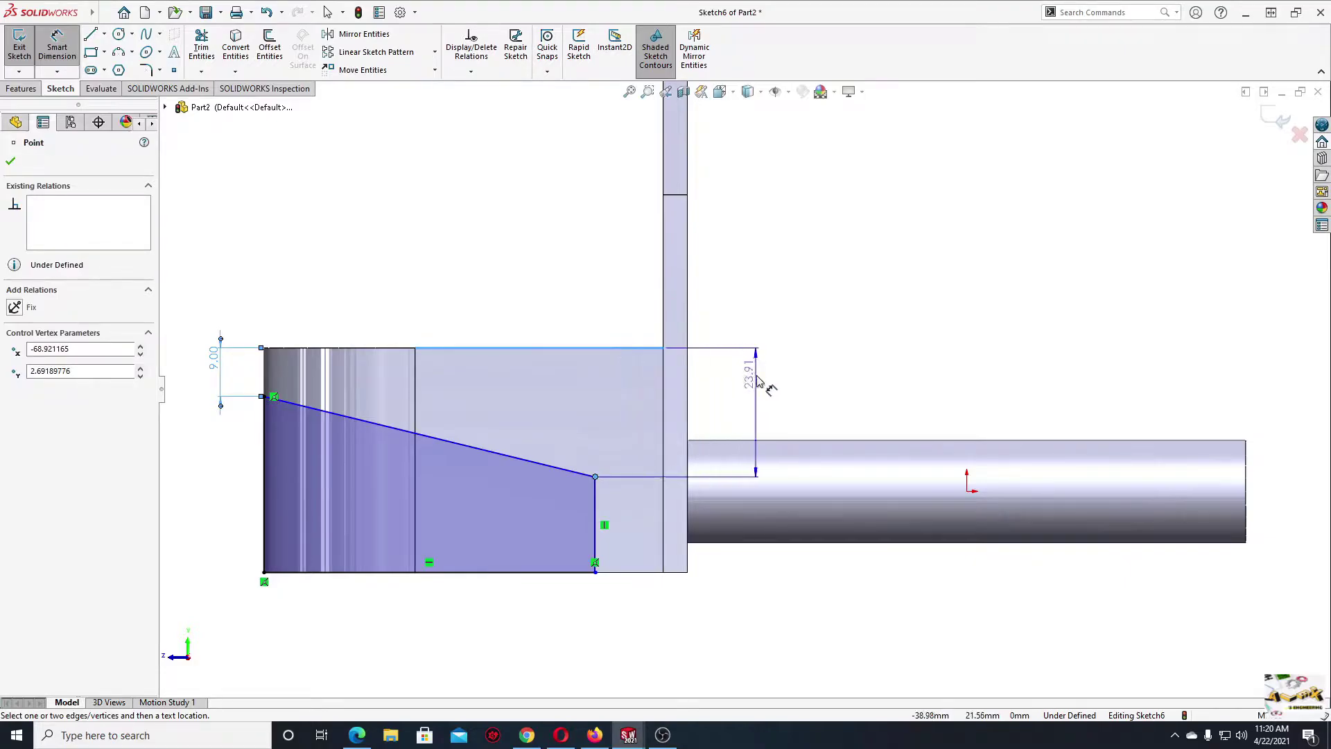
{"action": "left_click", "coordinate": [758, 382]}
{"action": "type", "text": "28"}
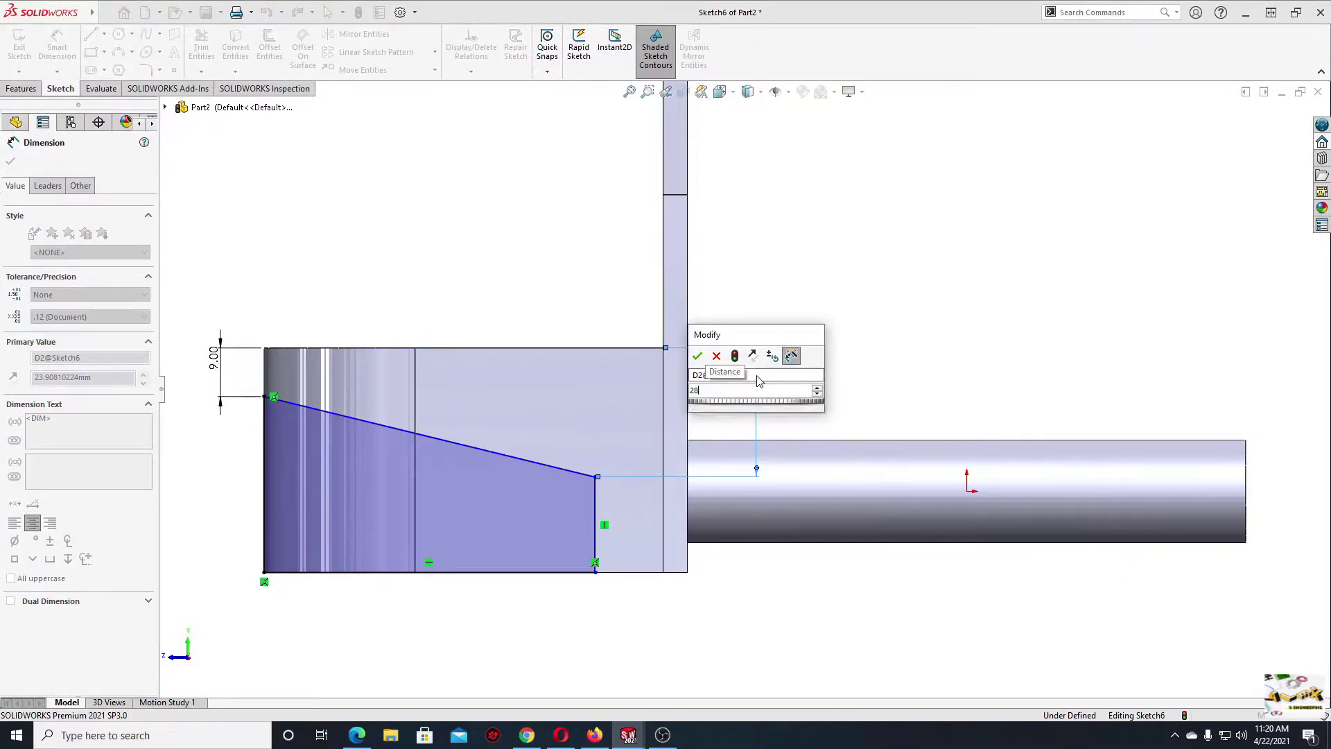
{"action": "key", "text": "Return"}
{"action": "left_click", "coordinate": [597, 534]}
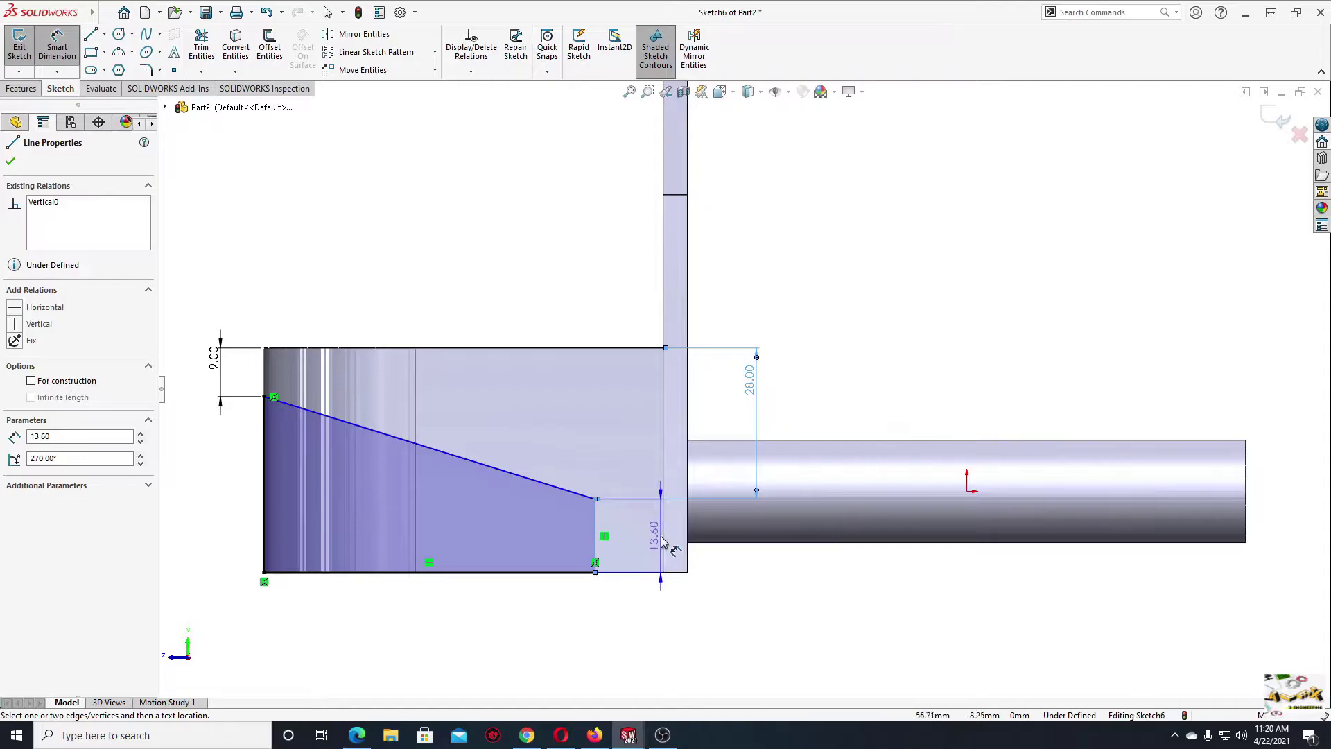
{"action": "left_click", "coordinate": [664, 543]}
{"action": "left_click", "coordinate": [629, 619]}
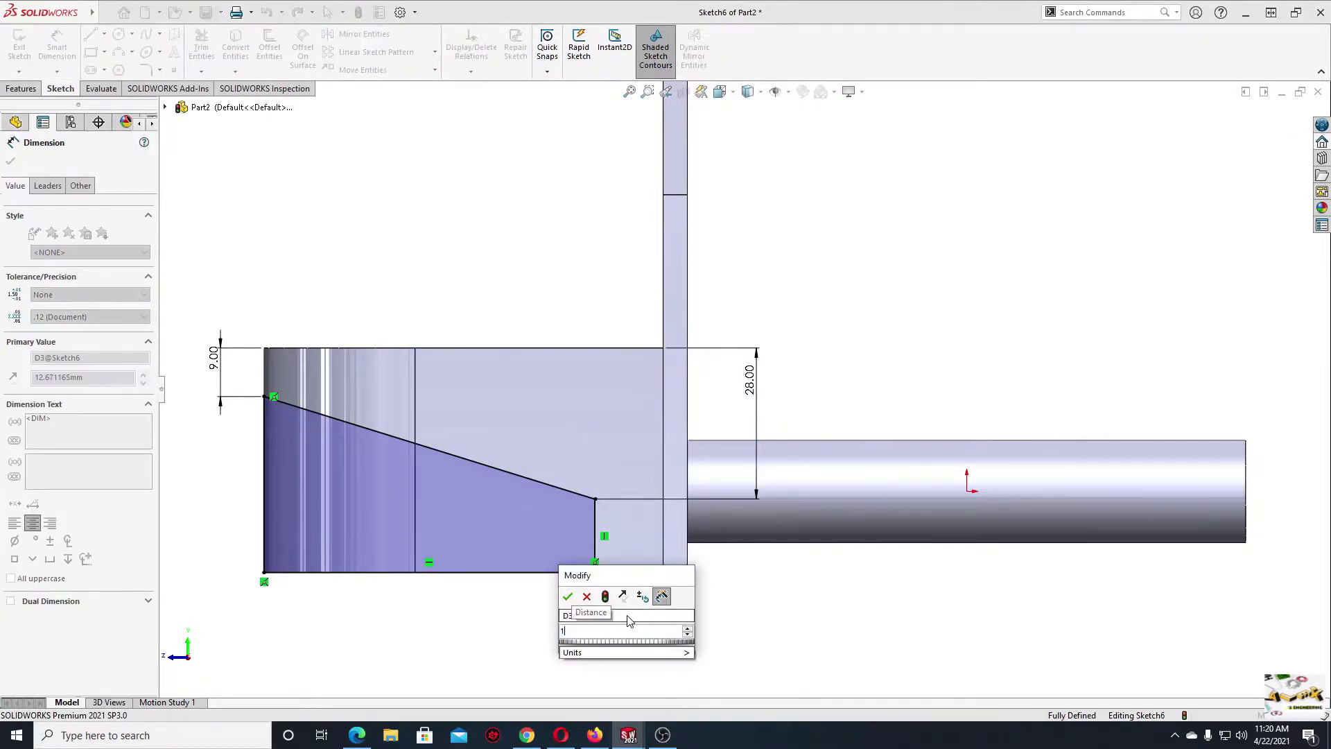
{"action": "key", "text": "Return"}
{"action": "right_click", "coordinate": [408, 220]}
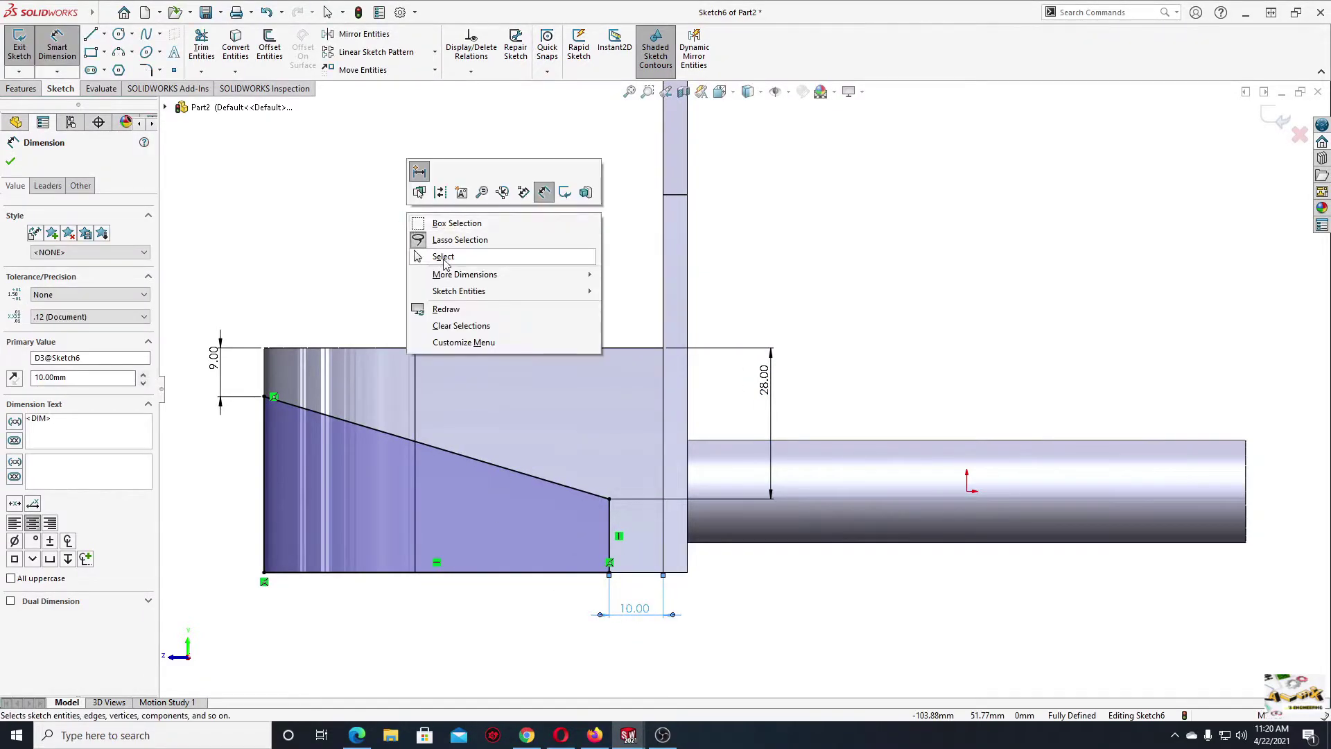
{"action": "left_click", "coordinate": [416, 250]}
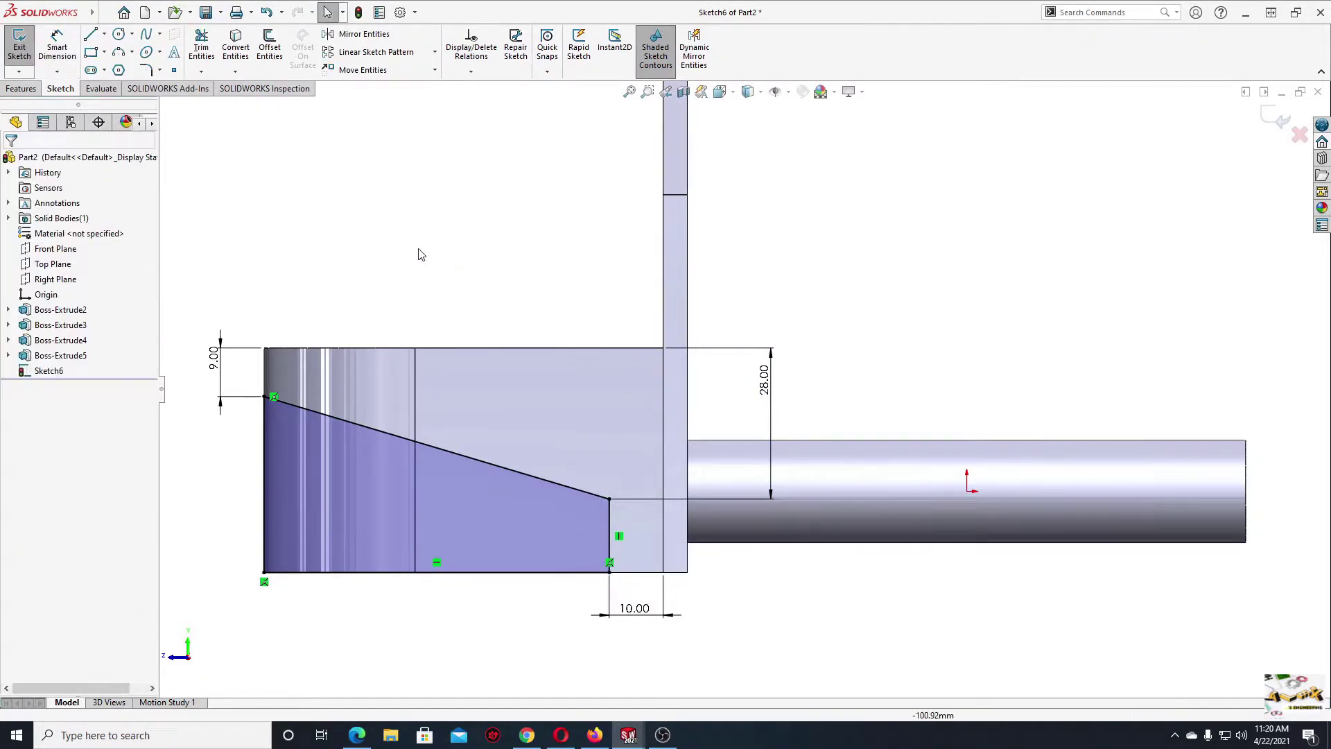
- Round the corner where the slope meets the short edge with an R10 sketch fillet
{"action": "left_click", "coordinate": [150, 71]}
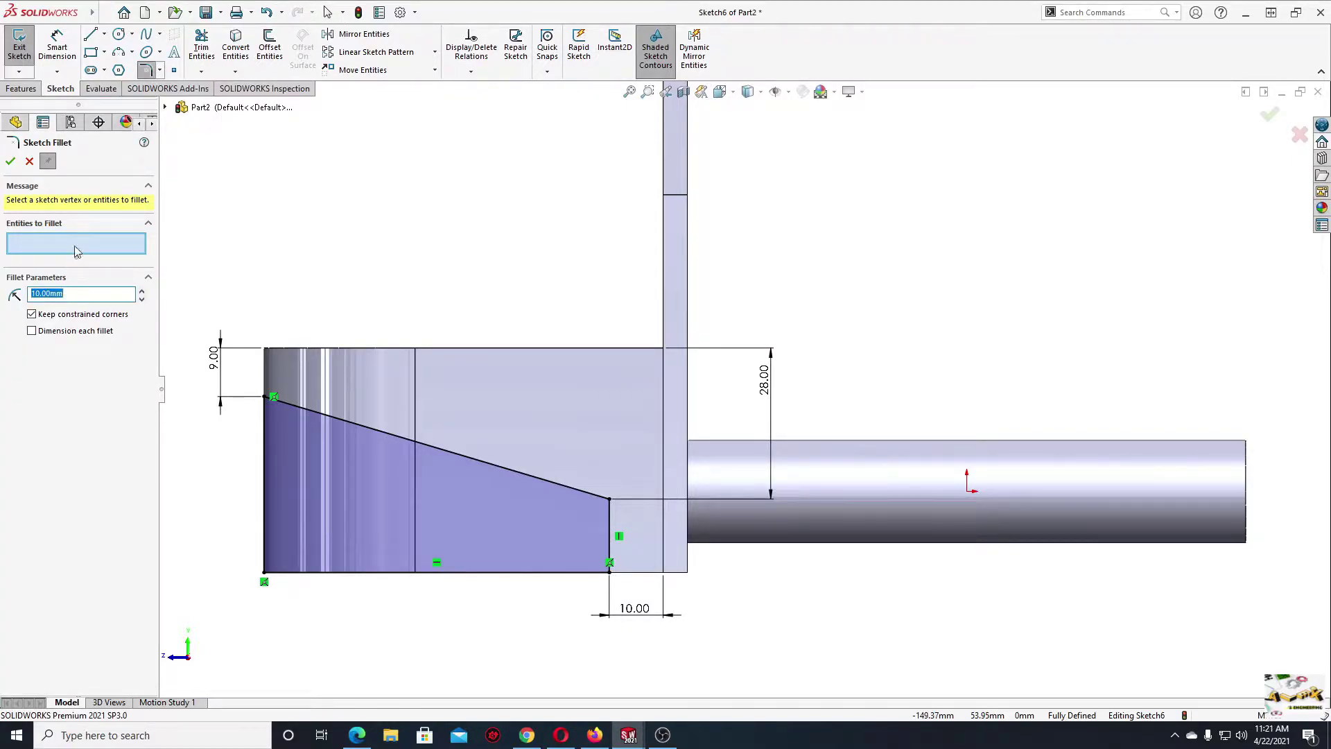
{"action": "left_click", "coordinate": [610, 501]}
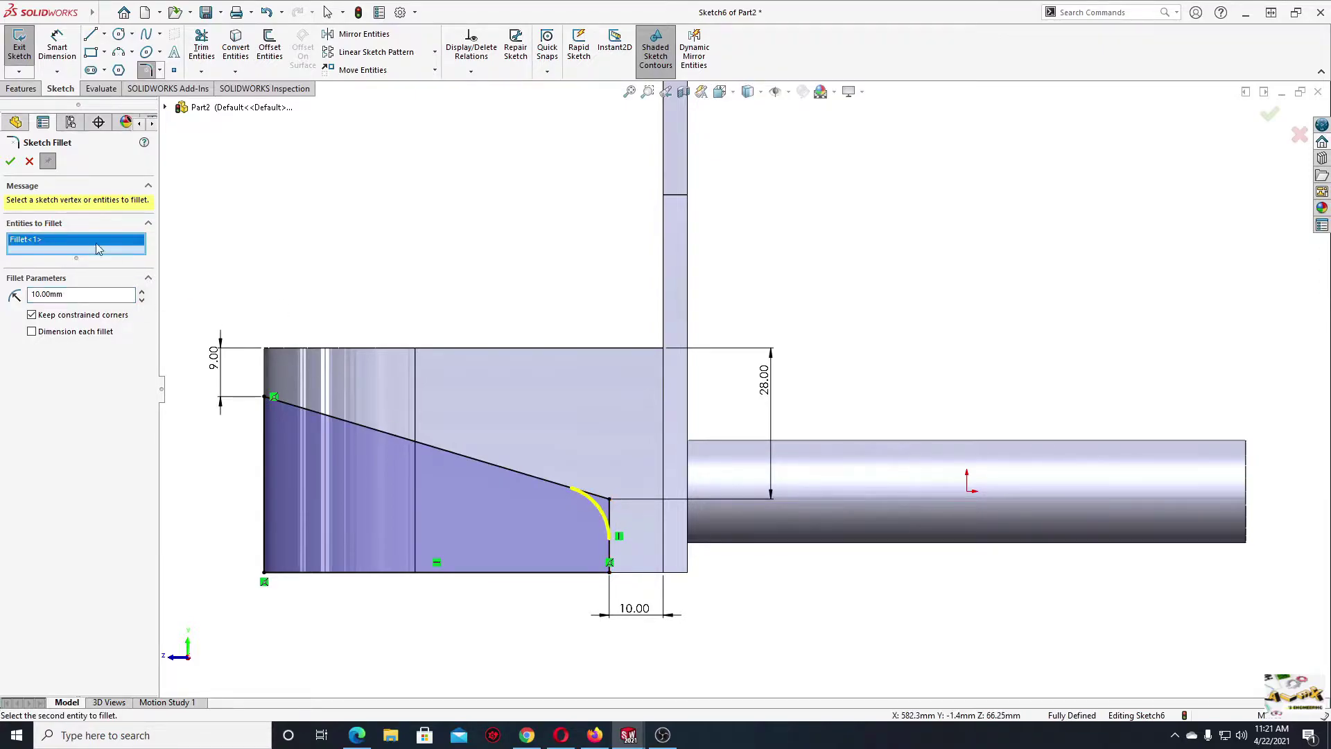
{"action": "left_click", "coordinate": [11, 163]}
{"action": "key", "text": "z"}
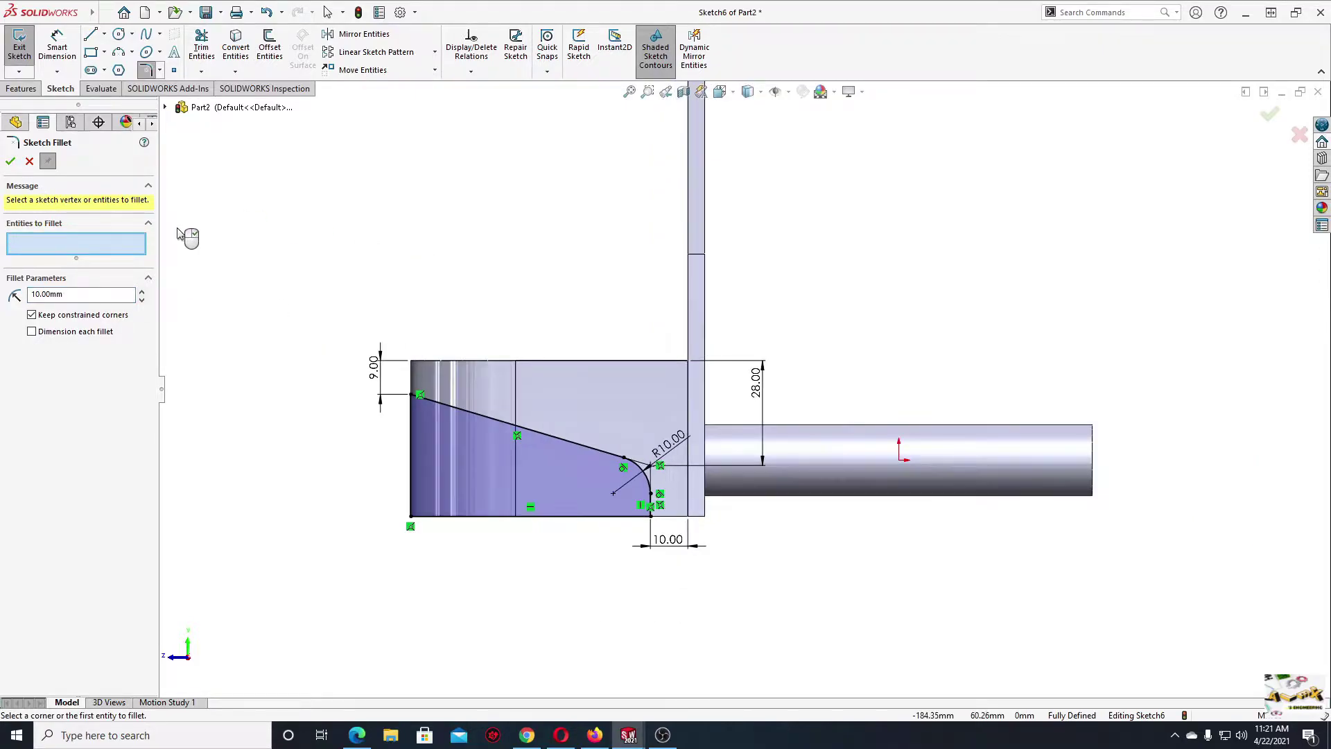
{"action": "left_click", "coordinate": [12, 163]}
{"action": "middle_click_drag", "start_coordinate": [504, 250], "coordinate": [460, 255], "text": "ctrl"}
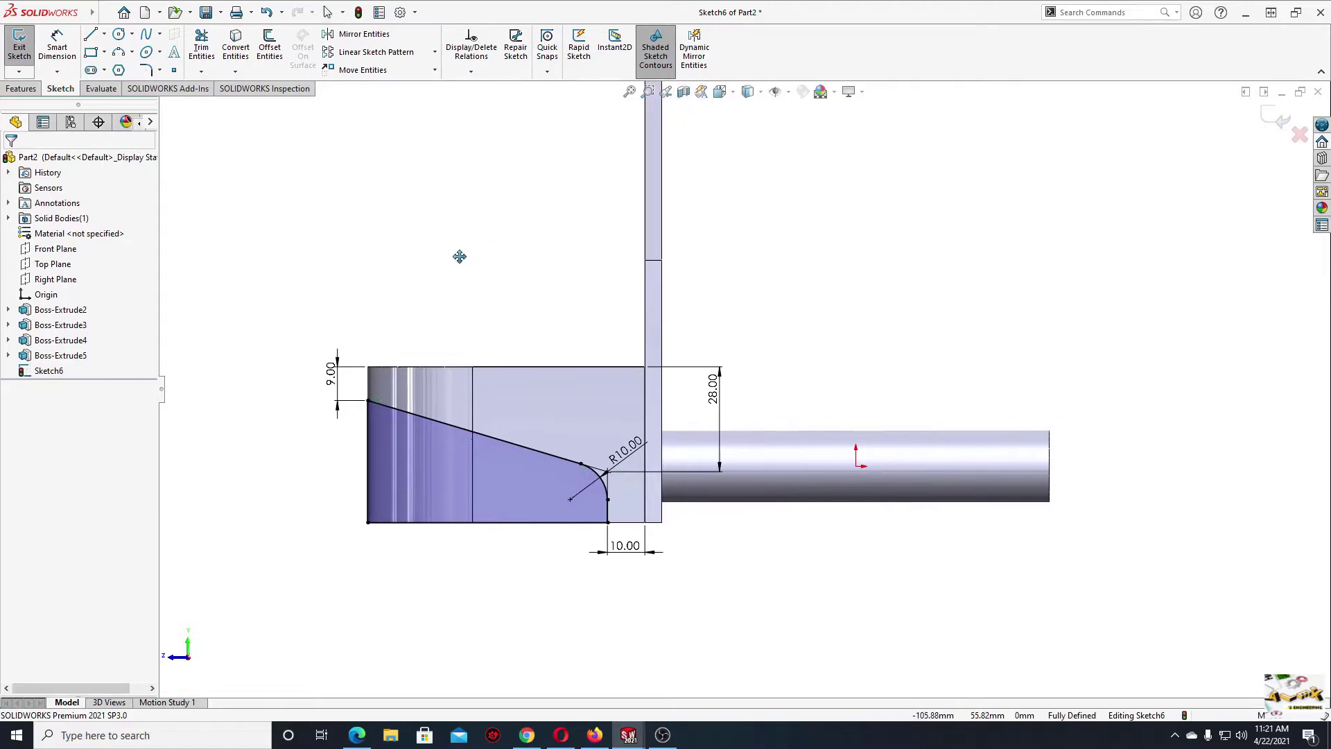
{"action": "left_click", "coordinate": [21, 88]}
- Cut Sketch6's tapered profile Up To Next into the lug base, creating Cut-Extrude1
{"action": "left_click", "coordinate": [206, 45]}
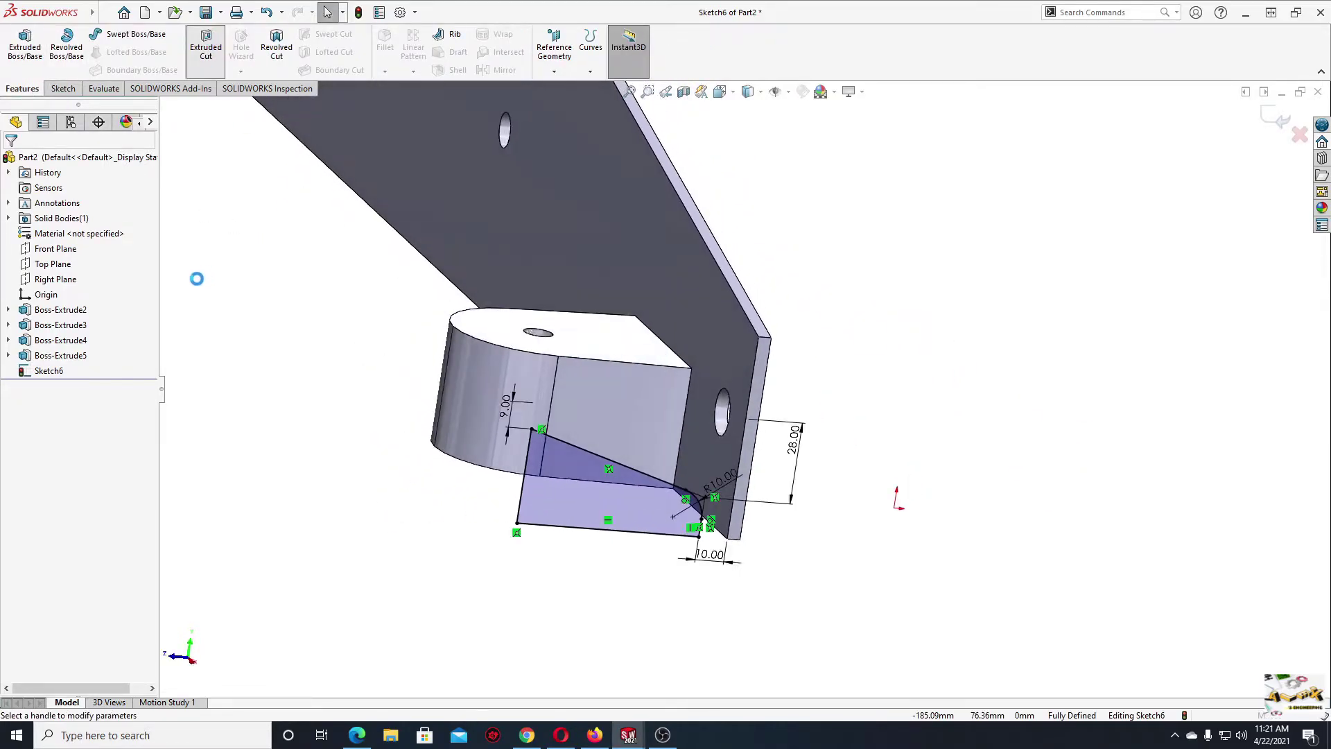
{"action": "left_click", "coordinate": [66, 245]}
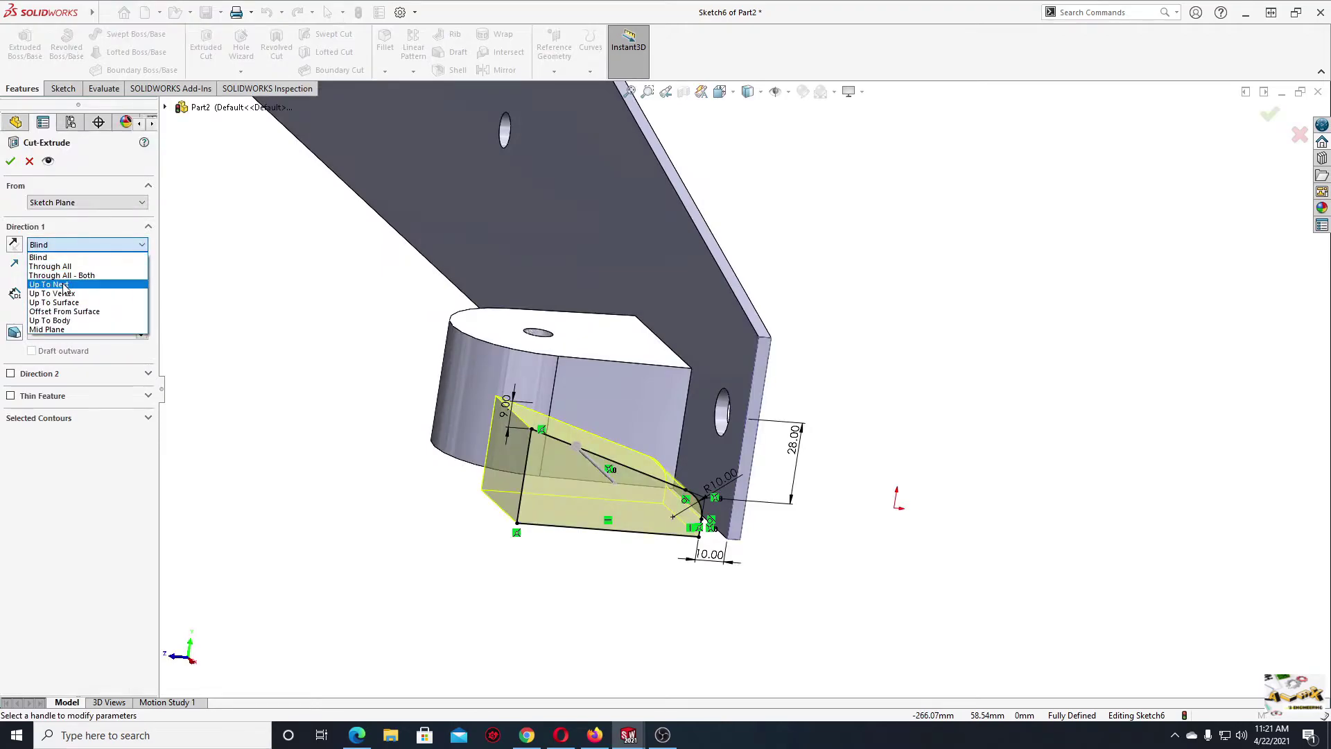
{"action": "left_click", "coordinate": [65, 285]}
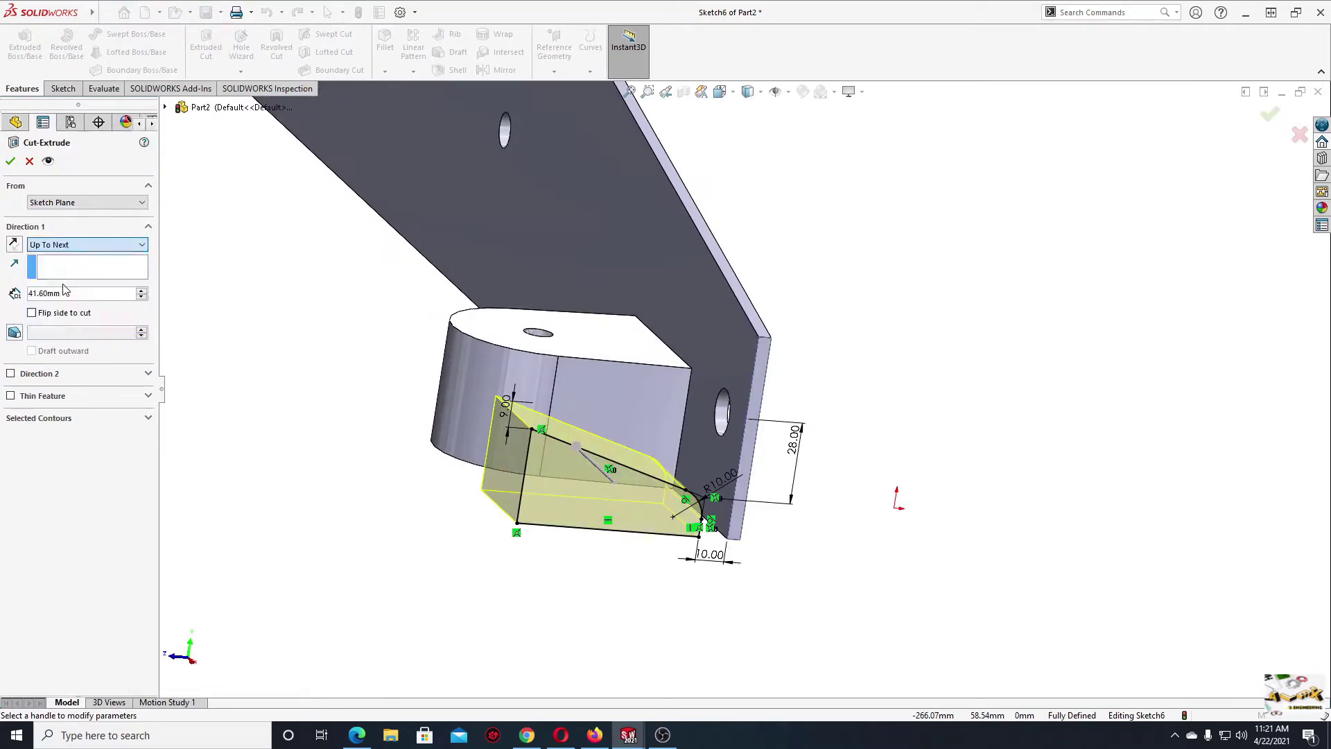
{"action": "left_click", "coordinate": [10, 161]}
{"action": "mouse_move", "coordinate": [348, 381]}
{"action": "middle_mouse_down"}
{"action": "mouse_move", "coordinate": [430, 299]}
{"action": "mouse_move", "coordinate": [533, 386]}
{"action": "mouse_move", "coordinate": [718, 393]}
{"action": "middle_mouse_up"}
- Start a new sketch on the arm's long bottom face and frame the lug in view
{"action": "left_click", "coordinate": [718, 392]}
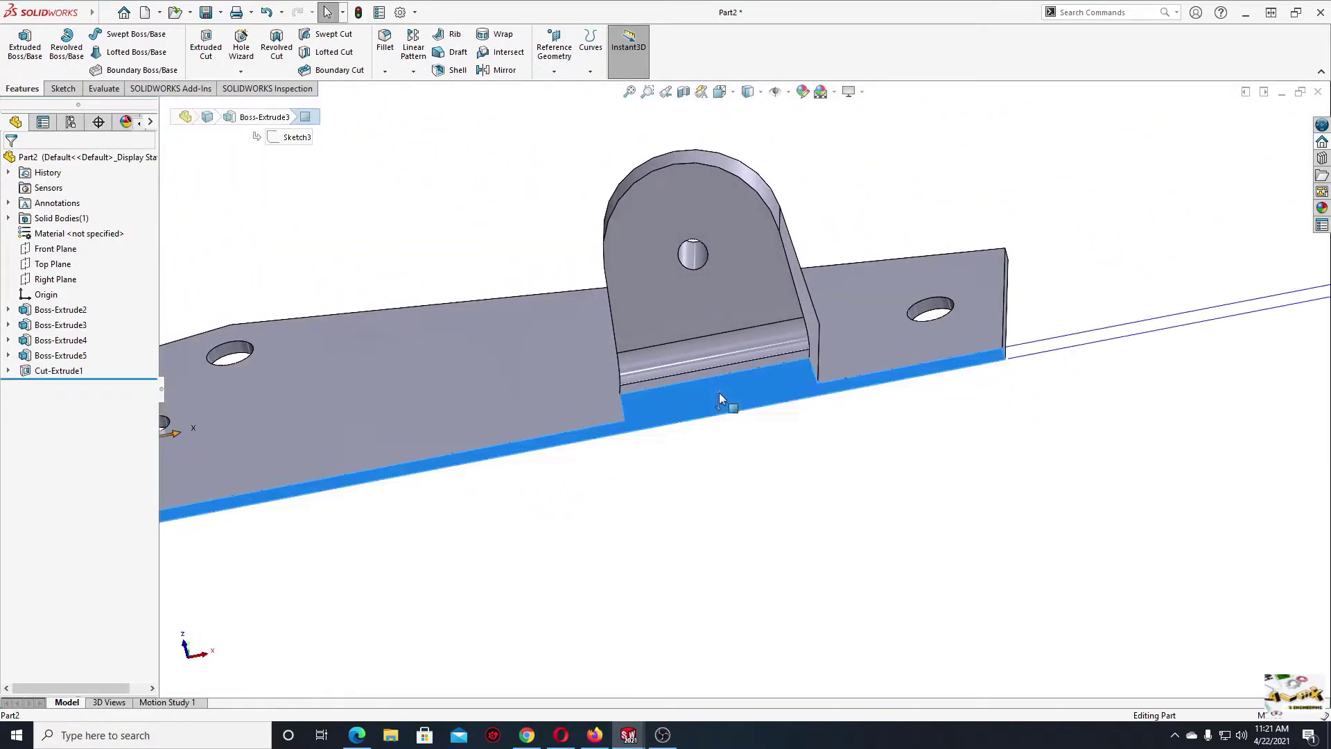
{"action": "left_click", "coordinate": [779, 353]}
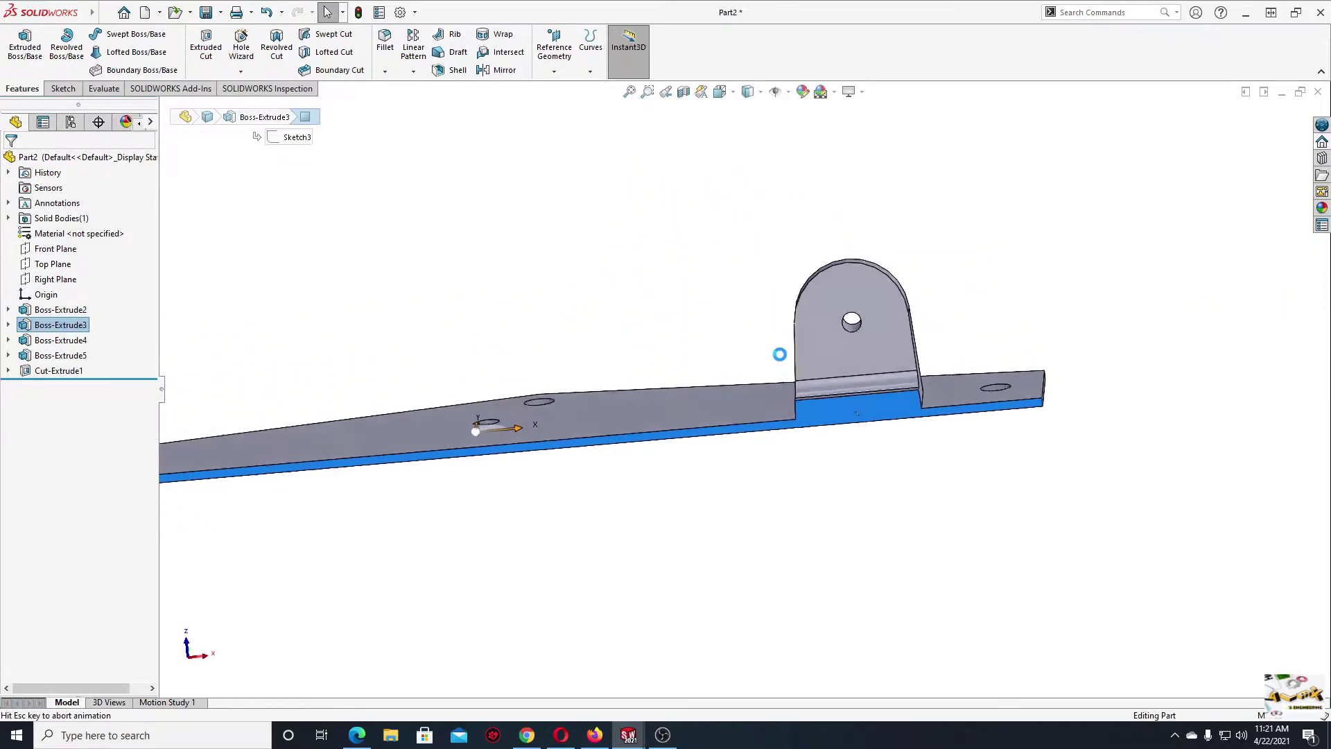
{"action": "scroll", "coordinate": [995, 380], "scroll_direction": "down", "scroll_amount": 3}
{"action": "scroll", "coordinate": [823, 310], "scroll_direction": "down", "scroll_amount": 2}
{"action": "middle_click_drag", "start_coordinate": [823, 309], "coordinate": [803, 458], "text": "ctrl"}
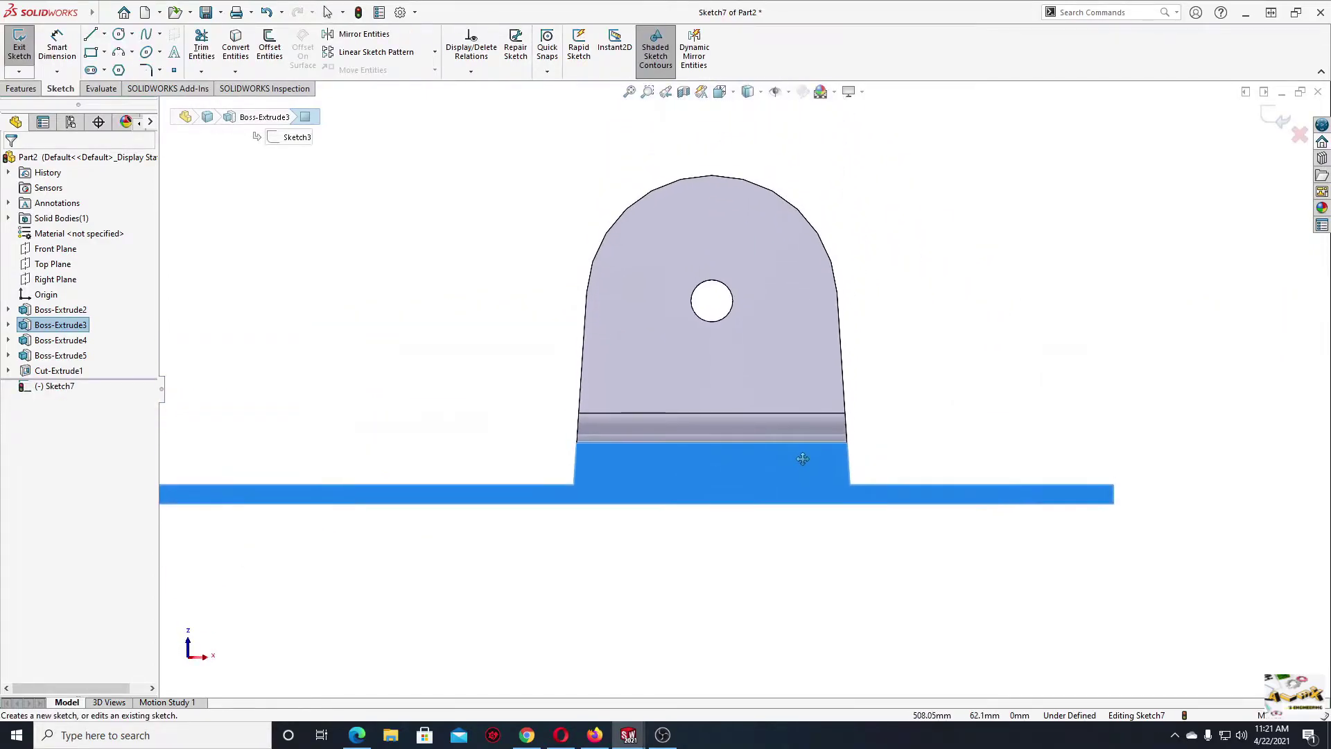
{"action": "key", "text": "Escape"}
{"action": "scroll", "coordinate": [843, 377], "scroll_direction": "down", "scroll_amount": 3}
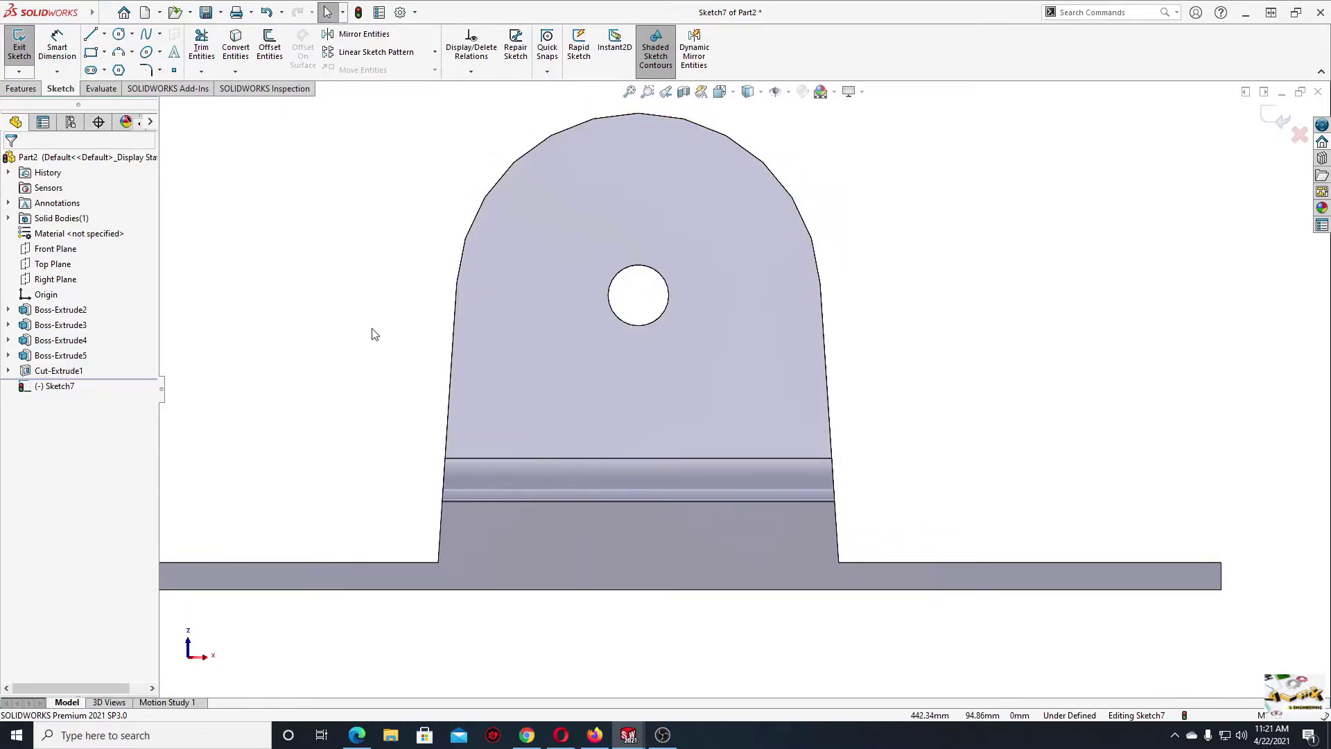
{"action": "scroll", "coordinate": [381, 323], "scroll_direction": "up", "scroll_amount": 1}
{"action": "scroll", "coordinate": [268, 303], "scroll_direction": "up", "scroll_amount": 1}
{"action": "scroll", "coordinate": [303, 282], "scroll_direction": "up", "scroll_amount": 1}
{"action": "scroll", "coordinate": [291, 222], "scroll_direction": "up", "scroll_amount": 1}
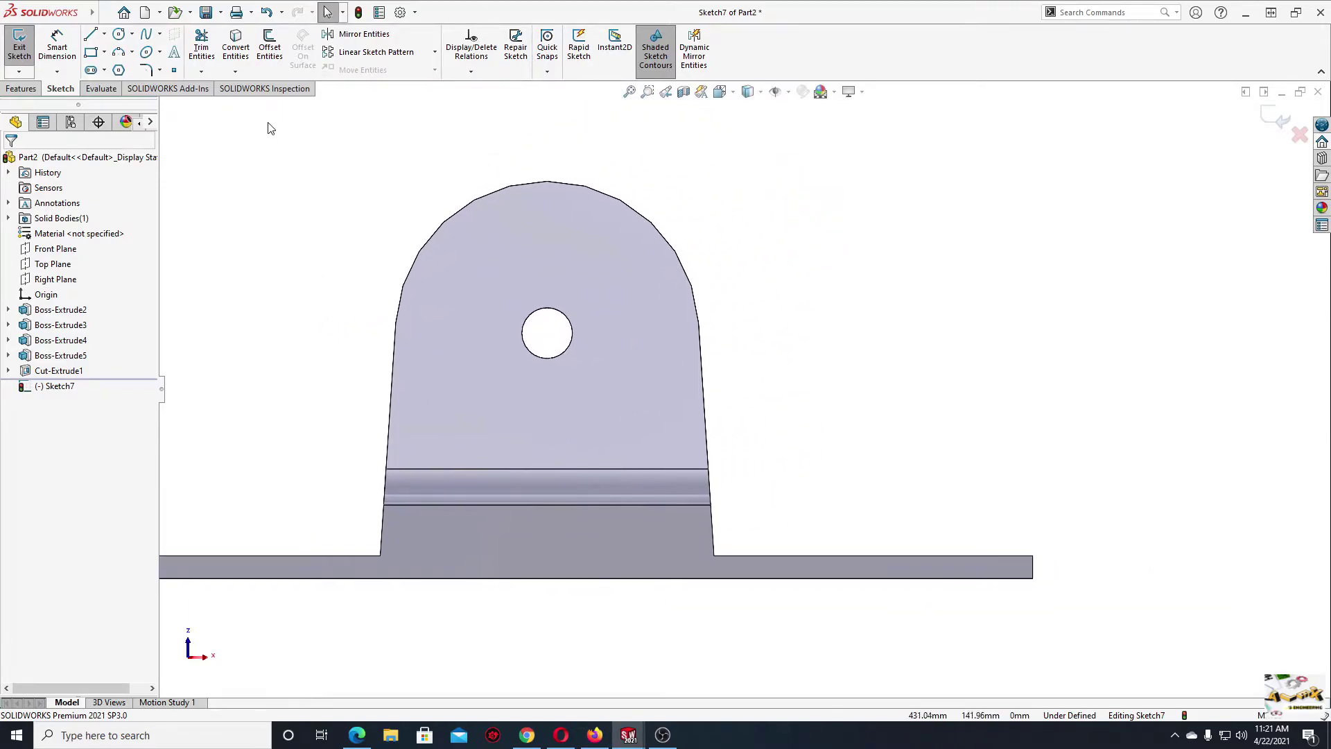
- Offset the lug's top arc and both side edges 3 mm inward
{"action": "left_click", "coordinate": [271, 48]}
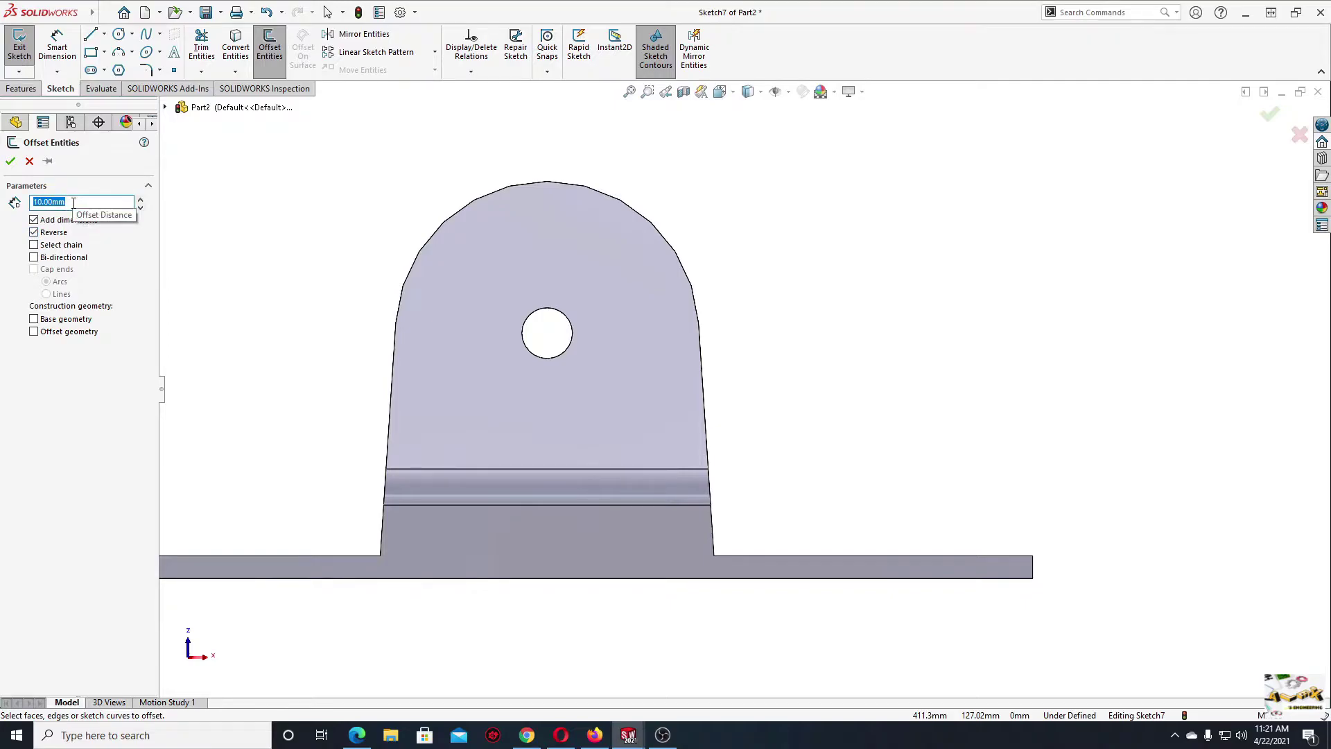
{"action": "type", "text": "3"}
{"action": "key", "text": "Return"}
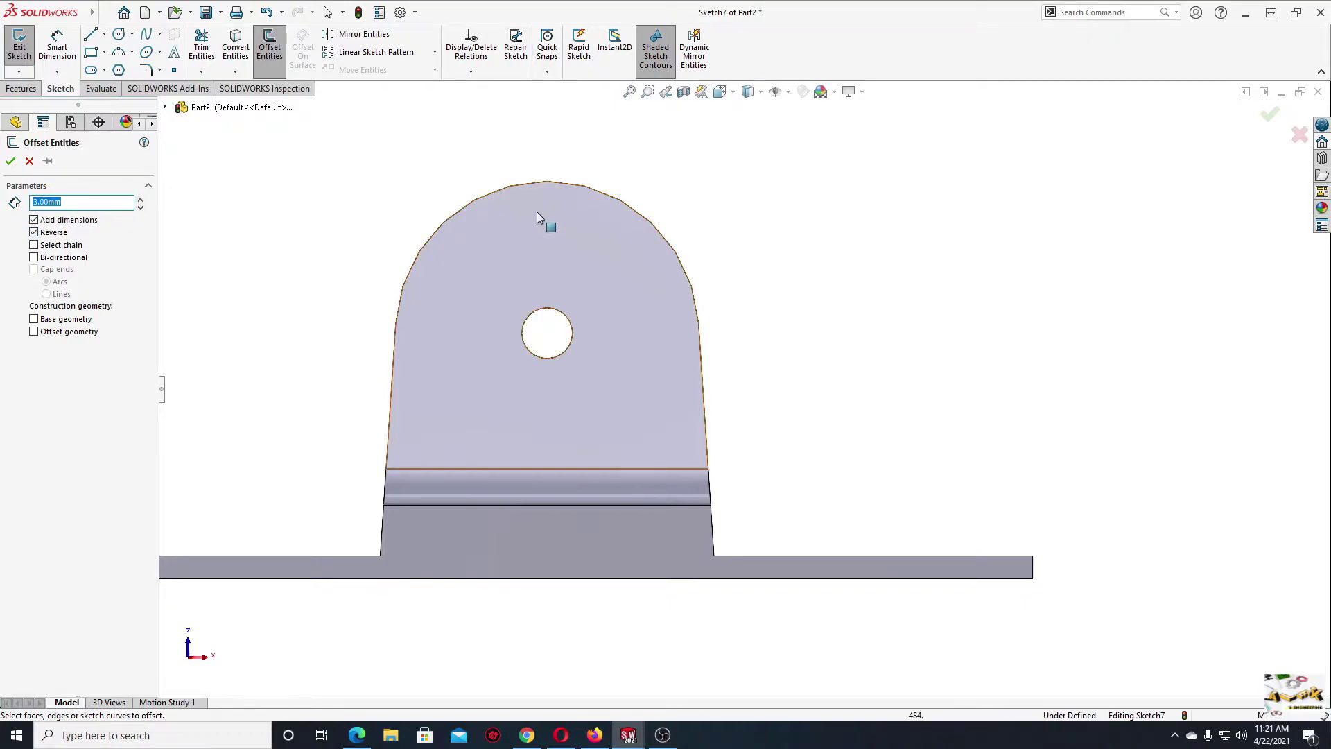
{"action": "left_click", "coordinate": [492, 196]}
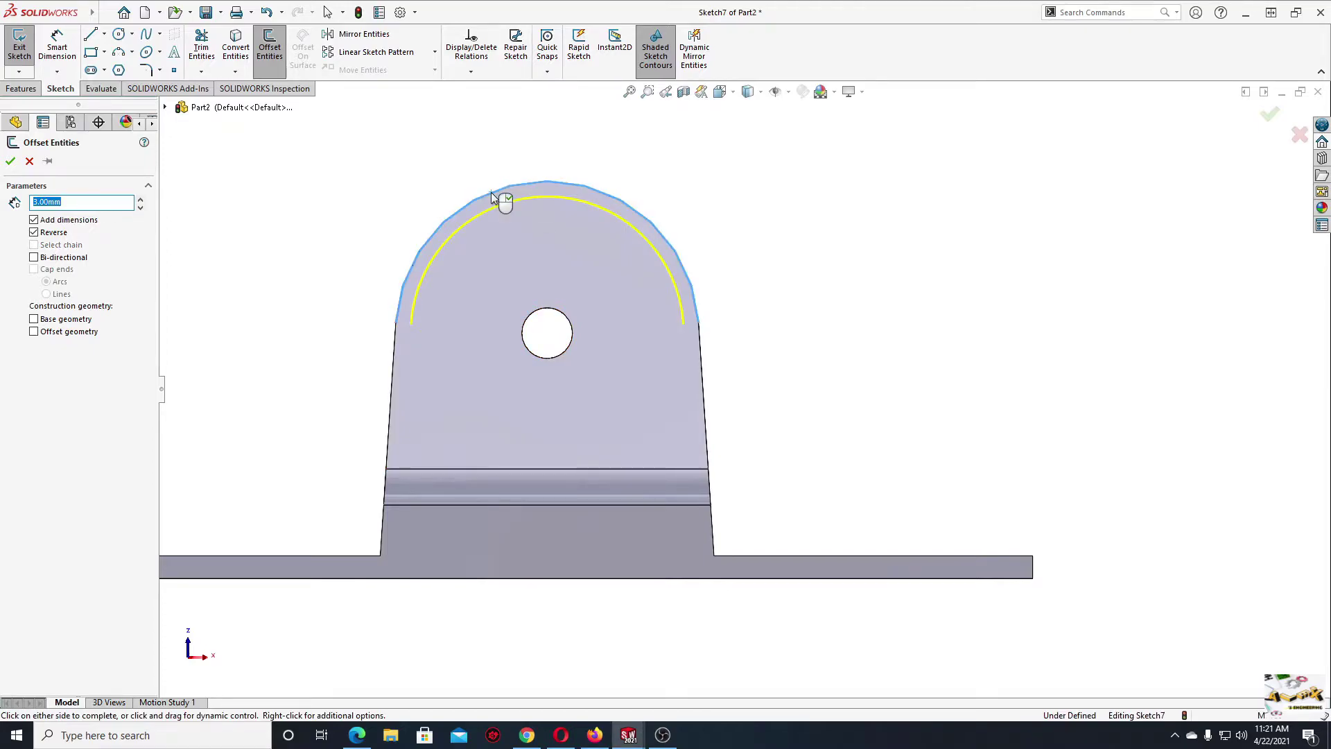
{"action": "left_click", "coordinate": [392, 368]}
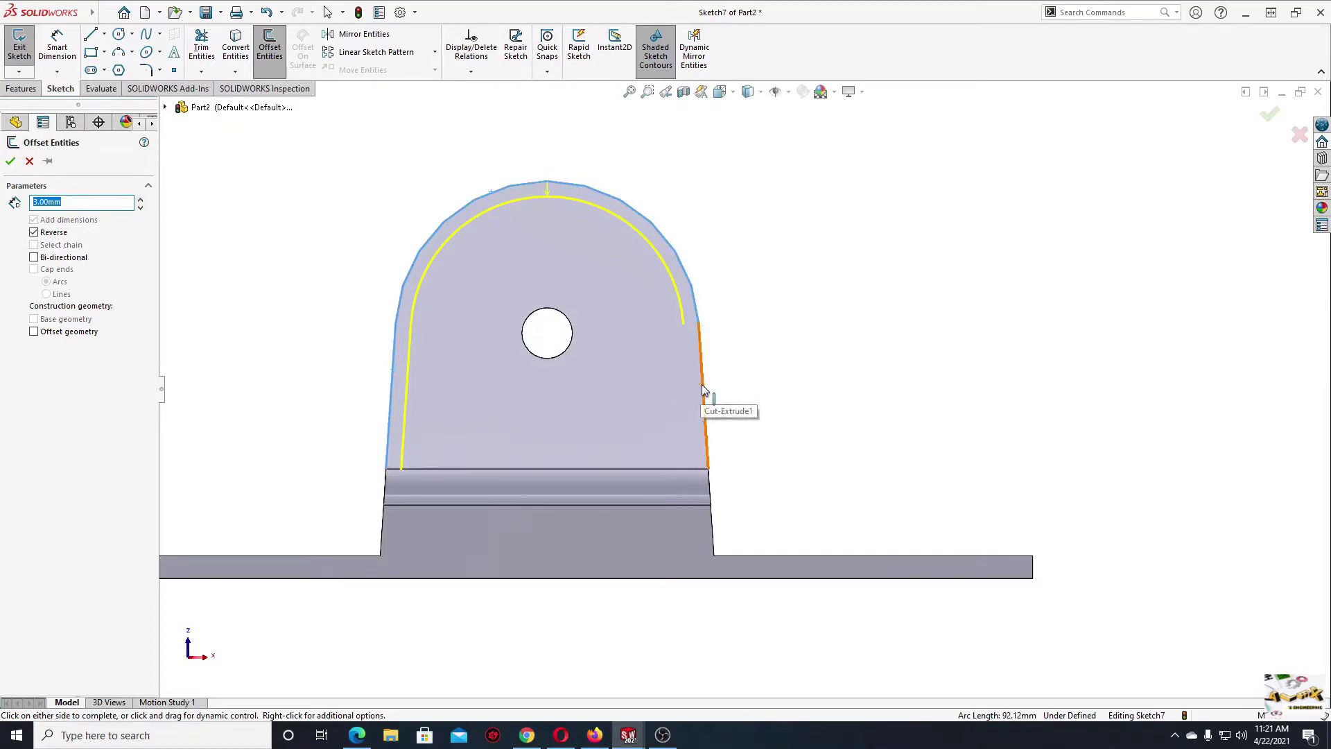
{"action": "left_click", "coordinate": [702, 390]}
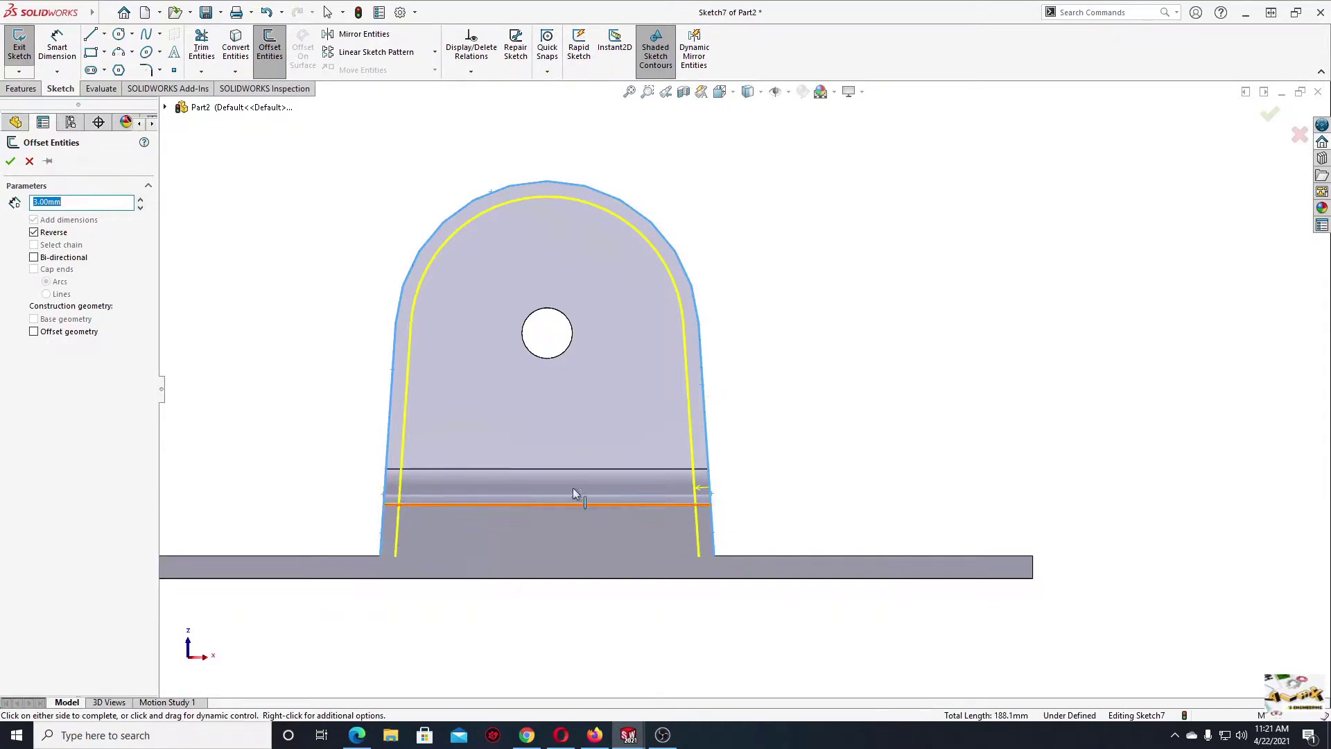
{"action": "left_click", "coordinate": [11, 162]}
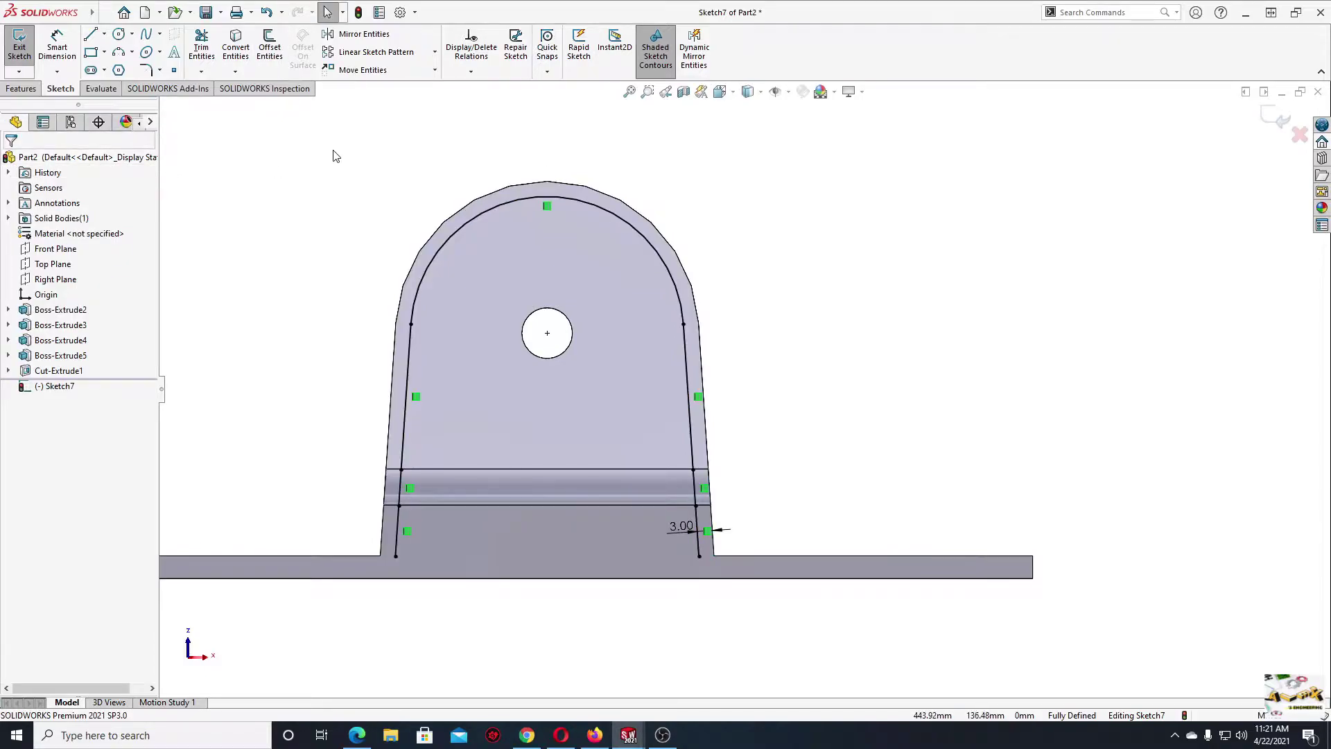
- Draw a horizontal line across the lug's base to close the offset profile
{"action": "left_click", "coordinate": [90, 34]}
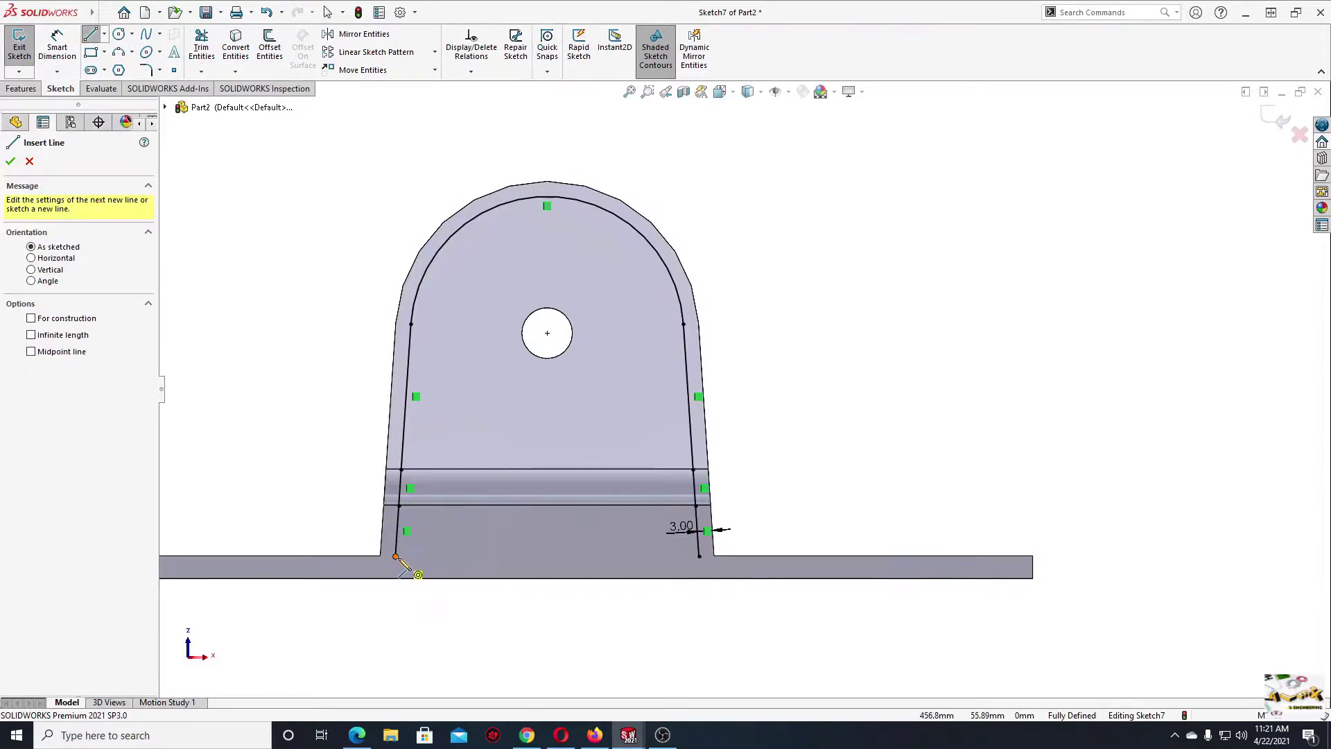
{"action": "left_click", "coordinate": [395, 557]}
{"action": "left_click", "coordinate": [698, 557]}
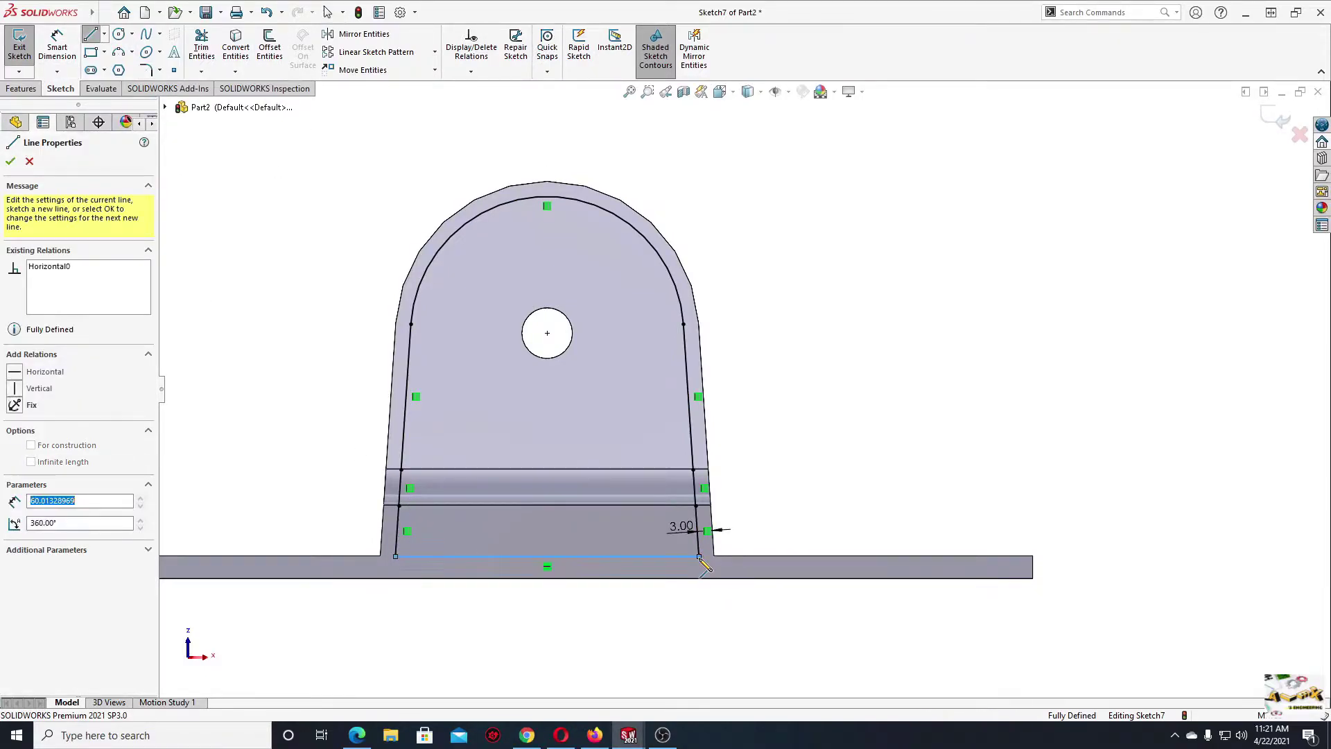
{"action": "right_click", "coordinate": [754, 465]}
{"action": "left_click", "coordinate": [778, 466]}
{"action": "scroll", "coordinate": [785, 474], "scroll_direction": "up", "scroll_amount": 3}
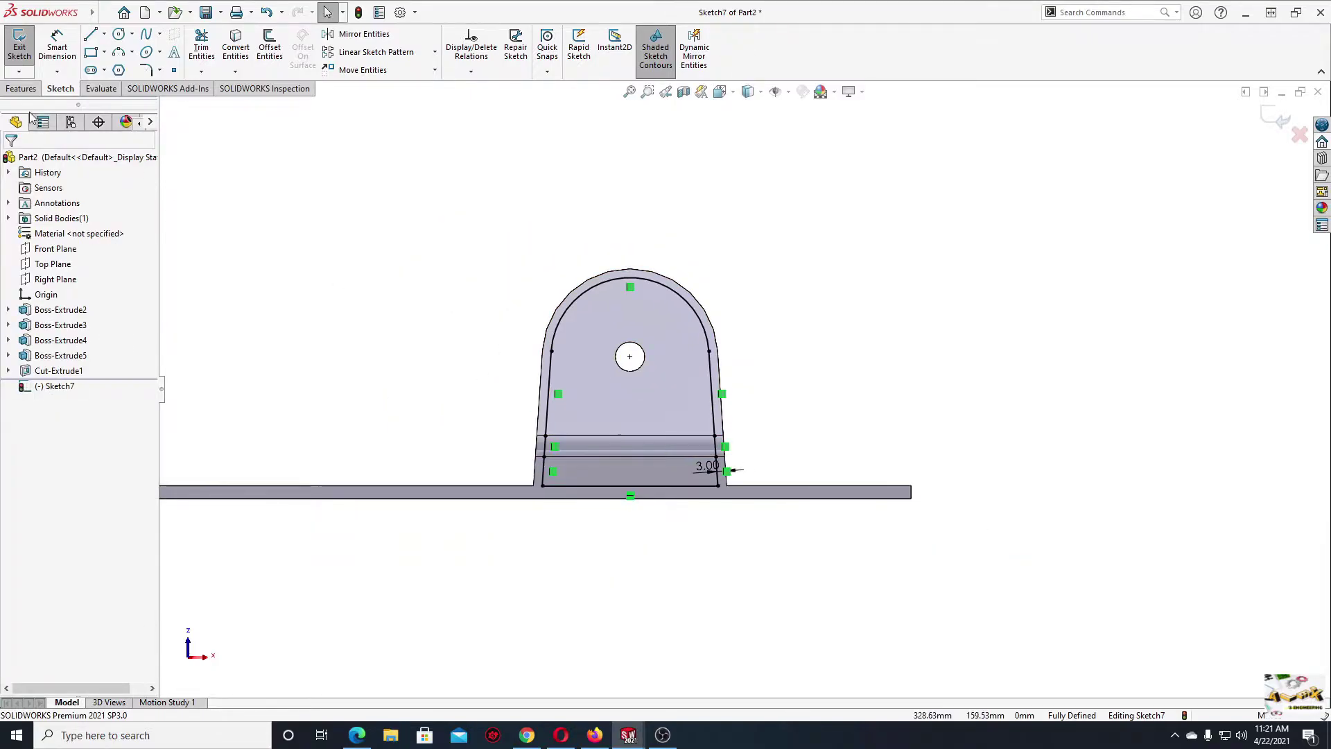
{"action": "left_click", "coordinate": [21, 88]}
{"action": "left_click", "coordinate": [206, 47]}
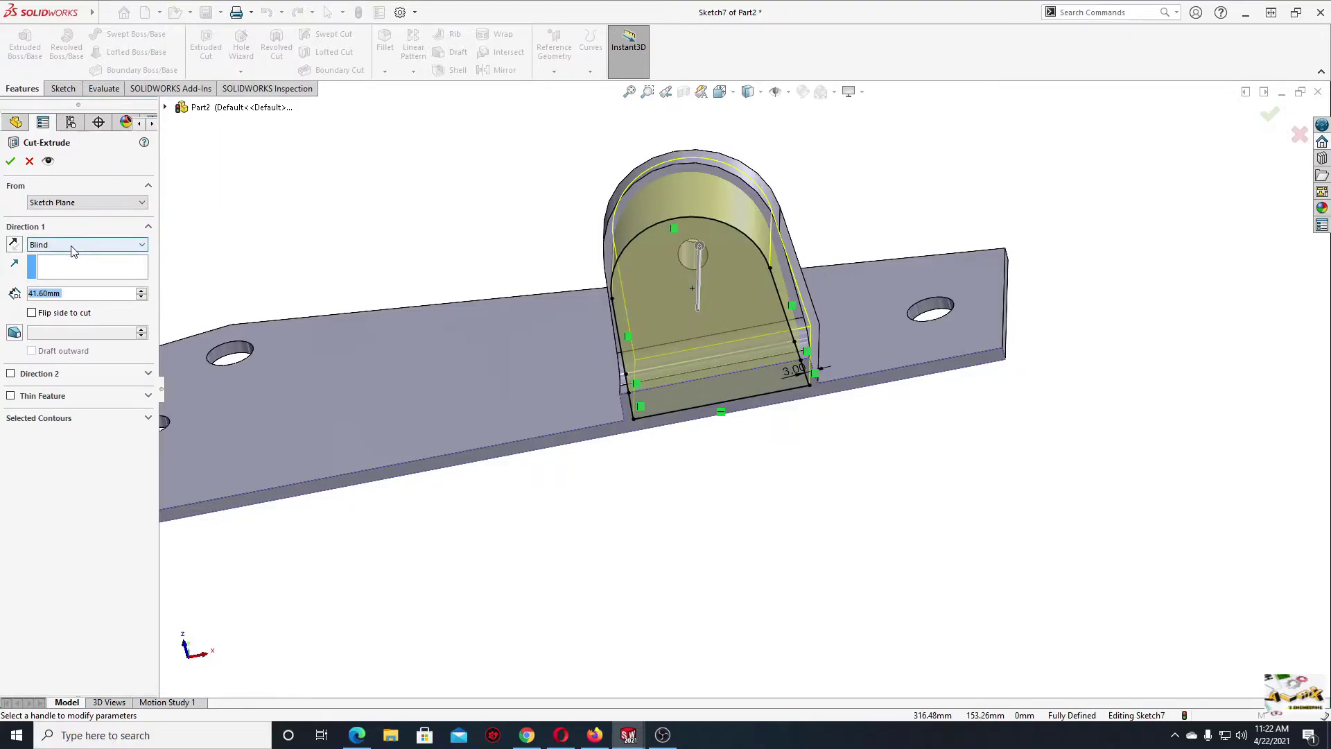
- Cut Sketch7 to 3 mm offset from the lug's far face, hollowing it into a shell
{"action": "left_click", "coordinate": [74, 247]}
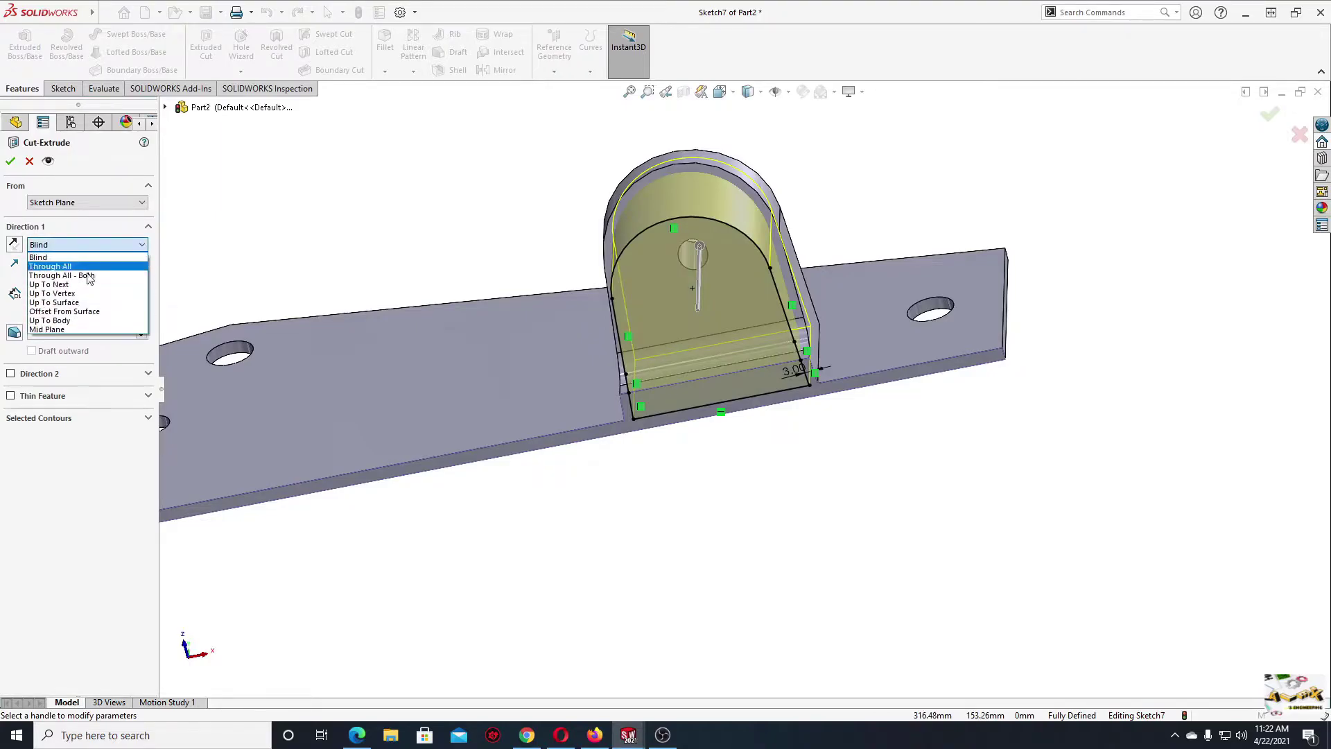
{"action": "left_click", "coordinate": [91, 315]}
{"action": "mouse_move", "coordinate": [517, 307]}
{"action": "middle_mouse_down"}
{"action": "mouse_move", "coordinate": [409, 479]}
{"action": "mouse_move", "coordinate": [585, 394]}
{"action": "mouse_move", "coordinate": [160, 375]}
{"action": "middle_mouse_up"}
{"action": "left_click", "coordinate": [558, 347]}
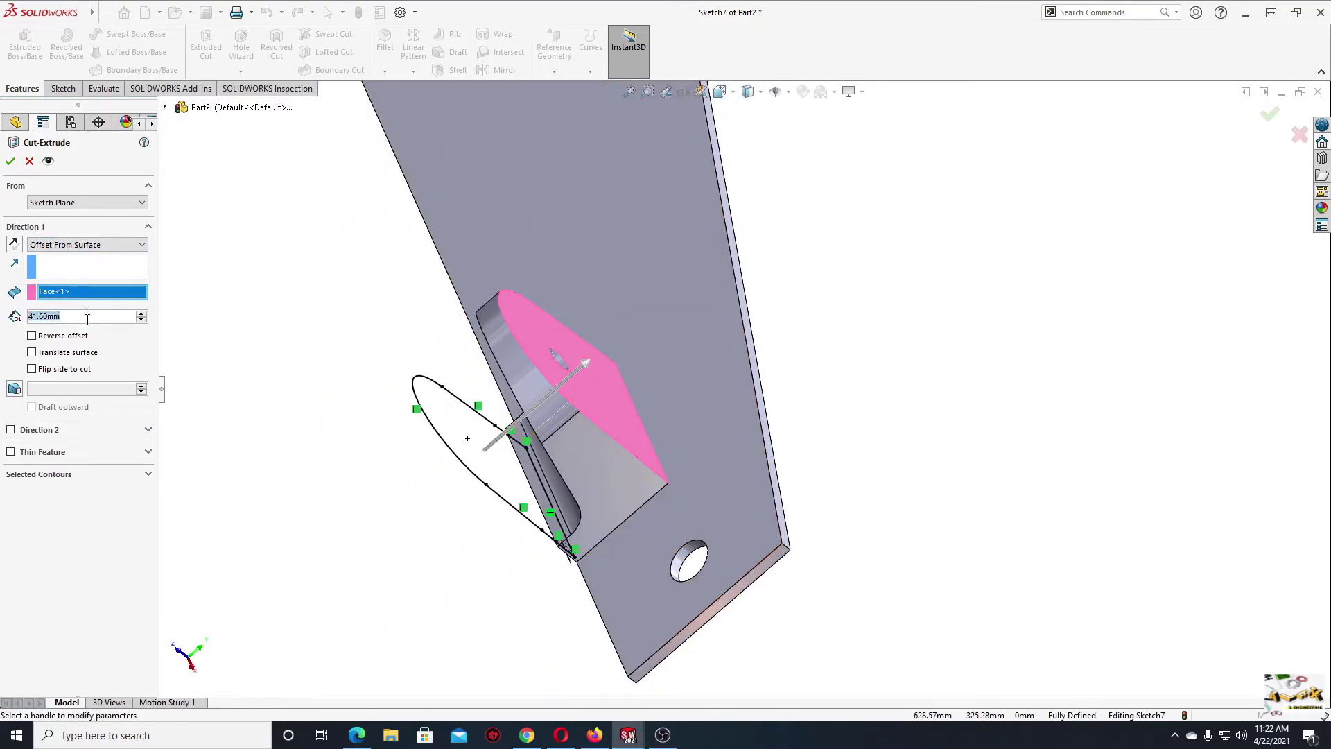
{"action": "type", "text": "3"}
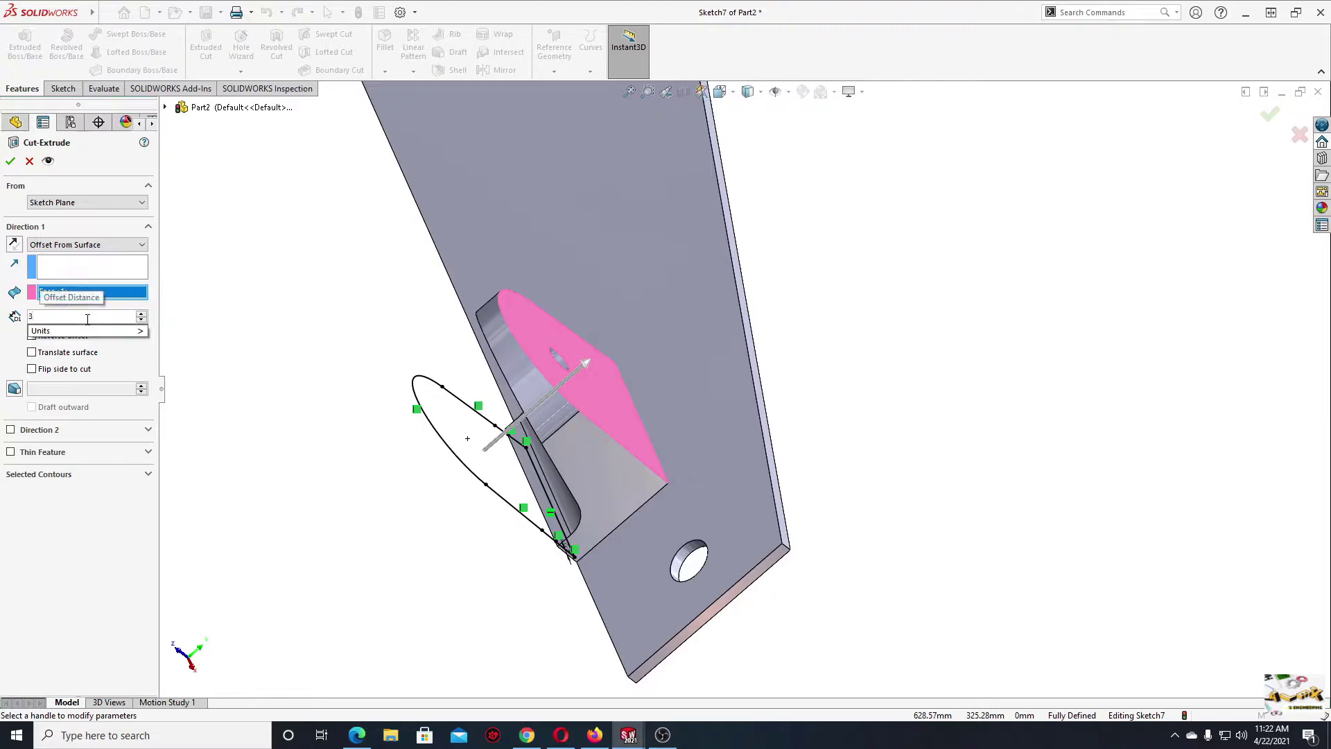
{"action": "key", "text": "Return"}
{"action": "scroll", "coordinate": [493, 372], "scroll_direction": "up", "scroll_amount": 5}
{"action": "scroll", "coordinate": [416, 377], "scroll_direction": "down", "scroll_amount": 5}
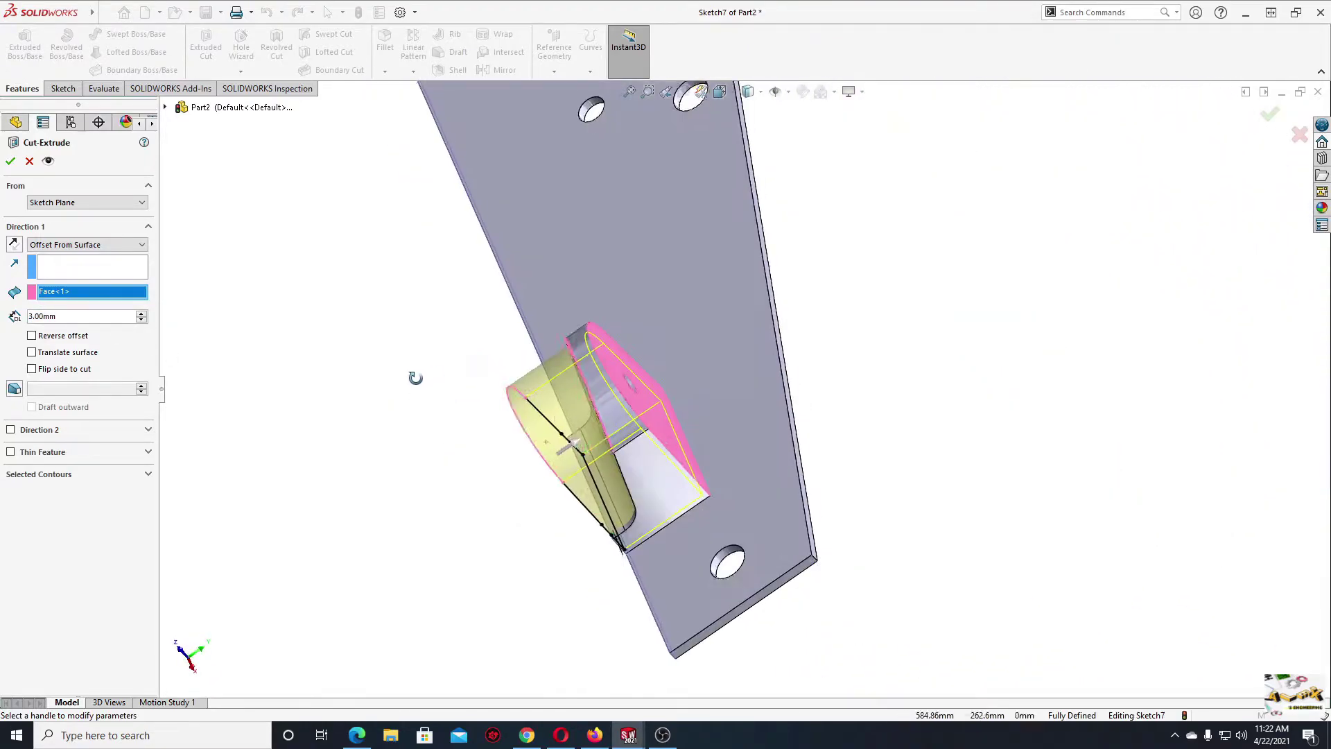
{"action": "mouse_move", "coordinate": [416, 377]}
{"action": "middle_mouse_down"}
{"action": "mouse_move", "coordinate": [376, 389]}
{"action": "mouse_move", "coordinate": [420, 446]}
{"action": "middle_mouse_up"}
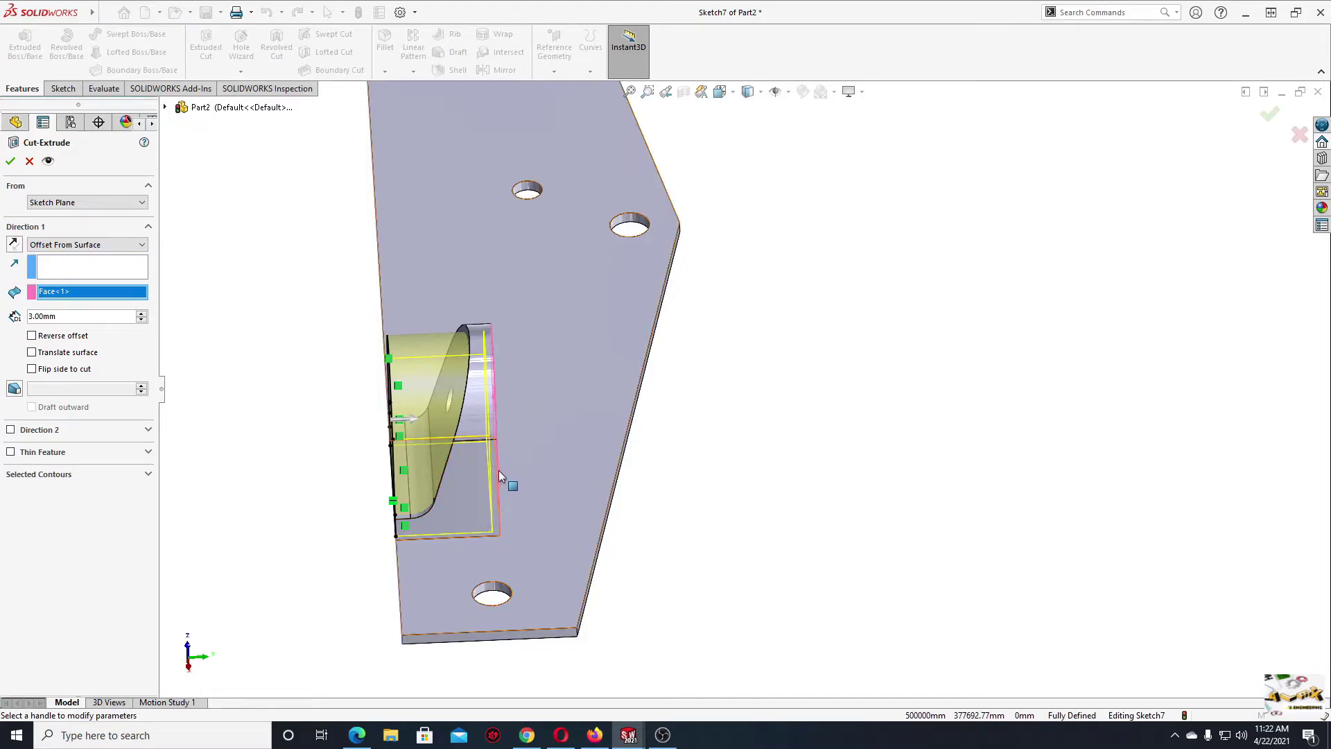
{"action": "left_click", "coordinate": [10, 161]}
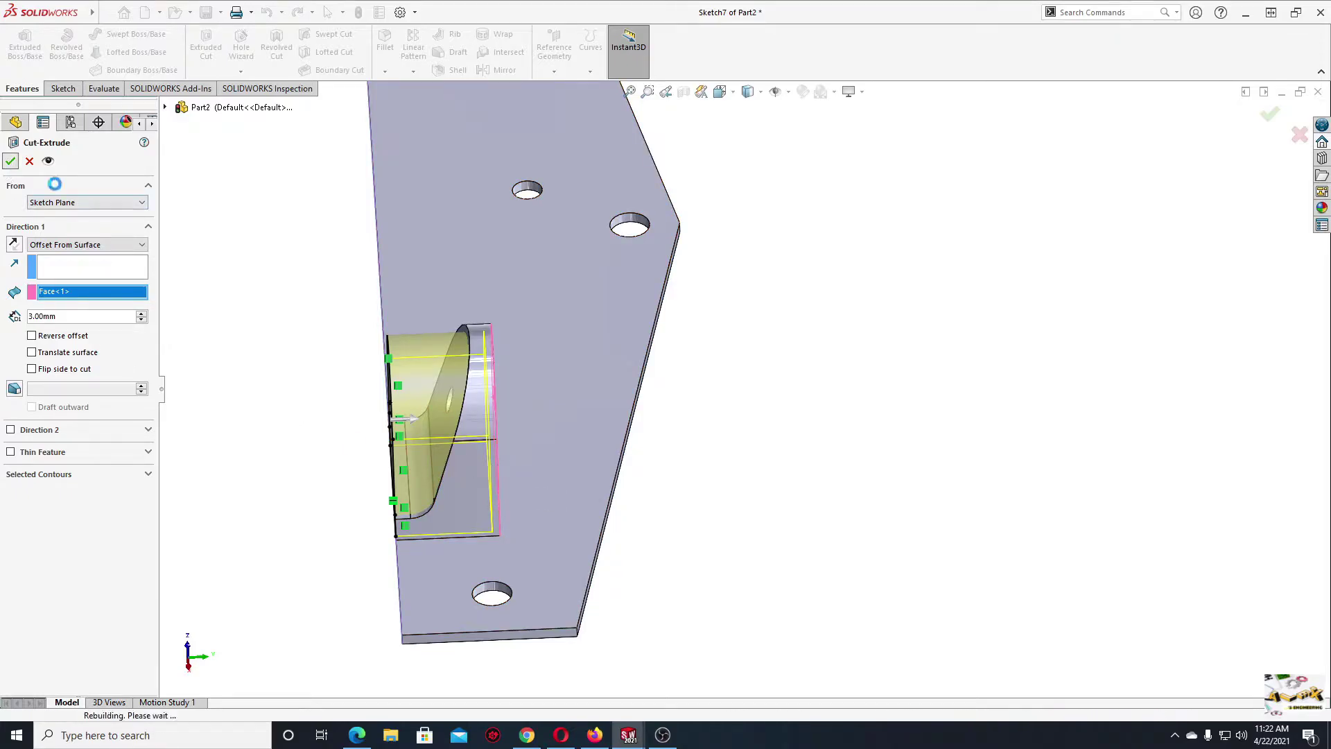
{"action": "mouse_move", "coordinate": [351, 455]}
{"action": "middle_mouse_down"}
{"action": "mouse_move", "coordinate": [434, 470]}
{"action": "mouse_move", "coordinate": [492, 453]}
{"action": "mouse_move", "coordinate": [499, 410]}
{"action": "mouse_move", "coordinate": [589, 564]}
{"action": "mouse_move", "coordinate": [524, 477]}
{"action": "mouse_move", "coordinate": [505, 579]}
{"action": "mouse_move", "coordinate": [558, 615]}
{"action": "mouse_move", "coordinate": [559, 542]}
{"action": "middle_mouse_up"}
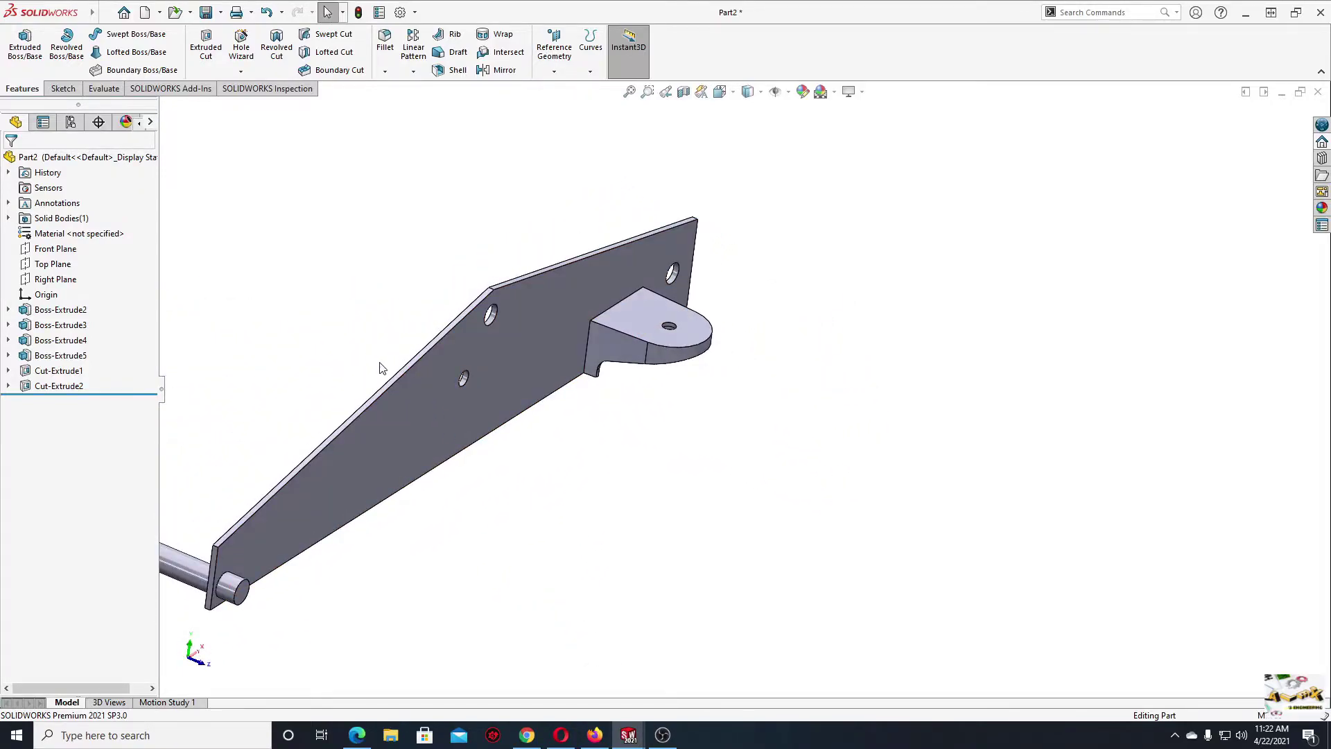
{"action": "mouse_move", "coordinate": [380, 368]}
{"action": "middle_mouse_down"}
{"action": "mouse_move", "coordinate": [675, 436]}
{"action": "mouse_move", "coordinate": [656, 368]}
{"action": "mouse_move", "coordinate": [710, 318]}
{"action": "mouse_move", "coordinate": [734, 347]}
{"action": "mouse_move", "coordinate": [731, 377]}
{"action": "mouse_move", "coordinate": [608, 375]}
{"action": "middle_mouse_up"}
- Apply a 100 mm fillet to the stiffener plate's peaked top corner edge
{"action": "left_click", "coordinate": [656, 368]}
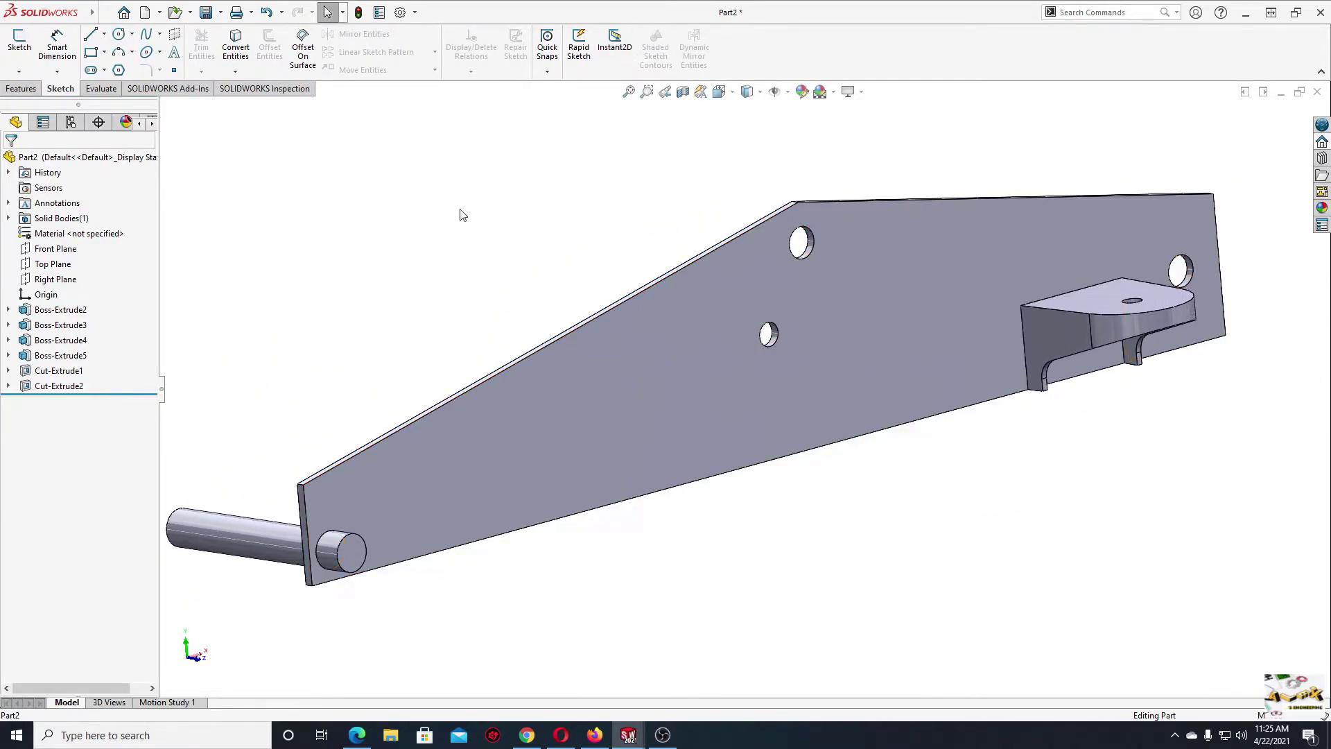
{"action": "left_click", "coordinate": [23, 92]}
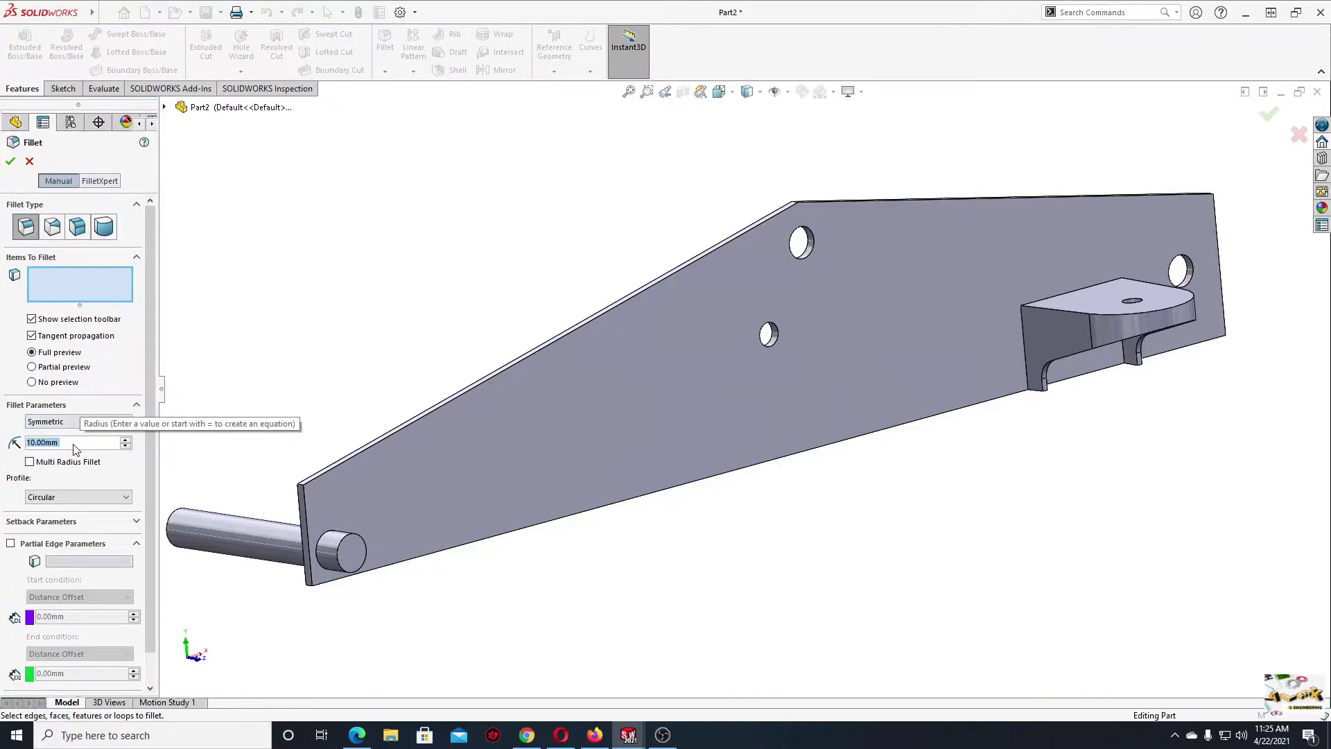
{"action": "type", "text": "100"}
{"action": "key", "text": "Return"}
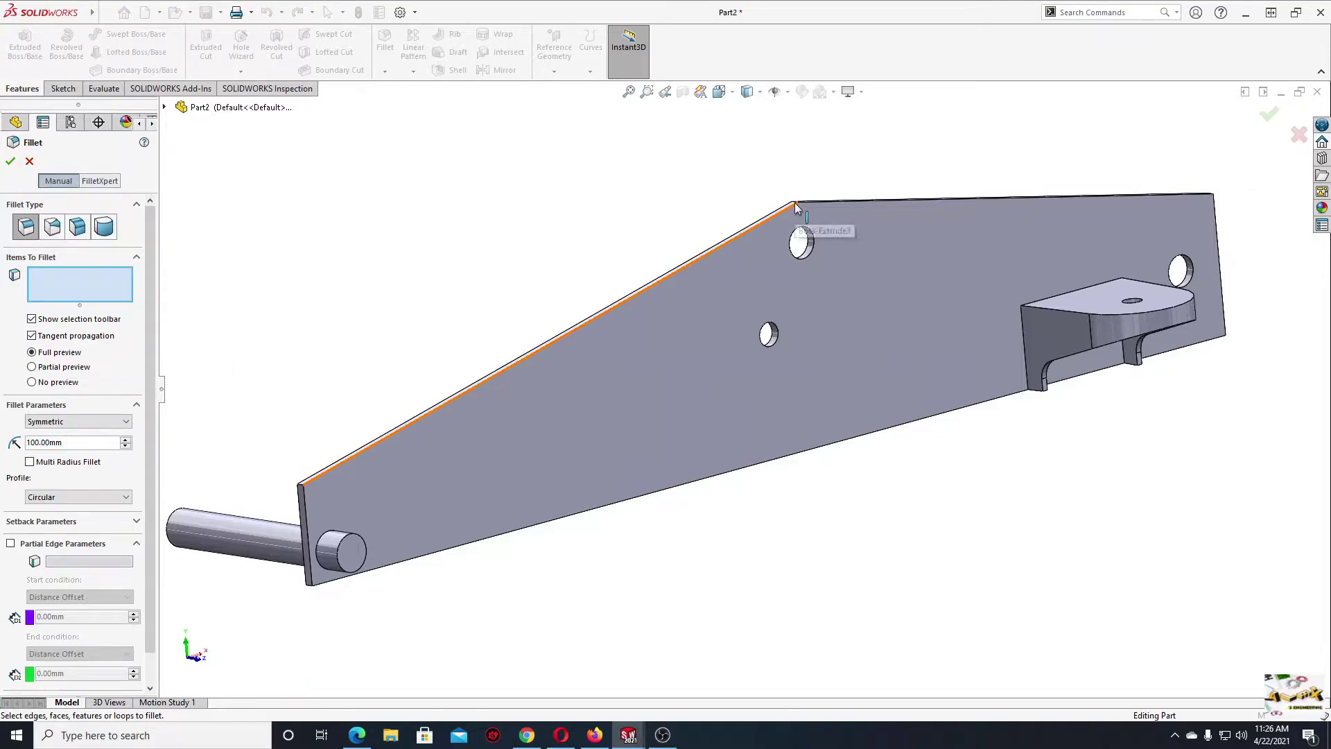
{"action": "middle_click_drag", "start_coordinate": [798, 208], "coordinate": [821, 217]}
{"action": "scroll", "coordinate": [776, 260], "scroll_direction": "down", "scroll_amount": 3}
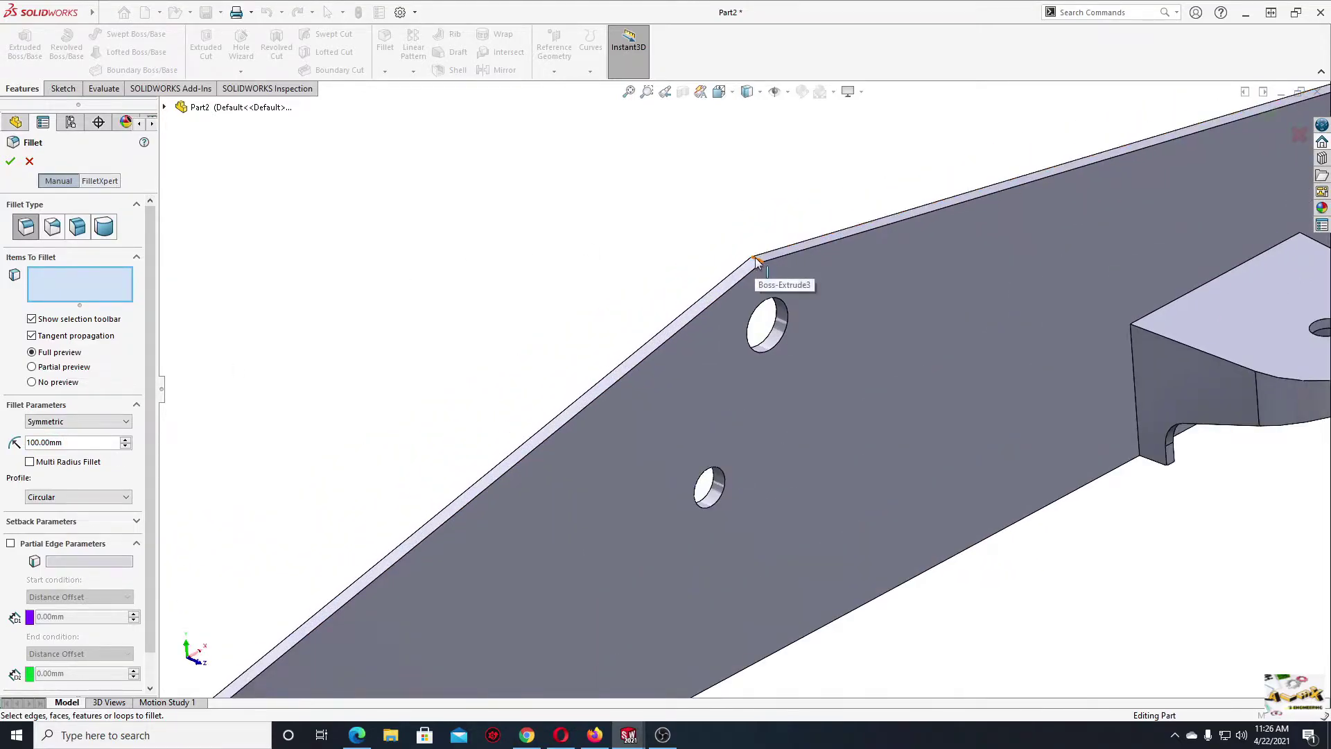
{"action": "left_click", "coordinate": [756, 259]}
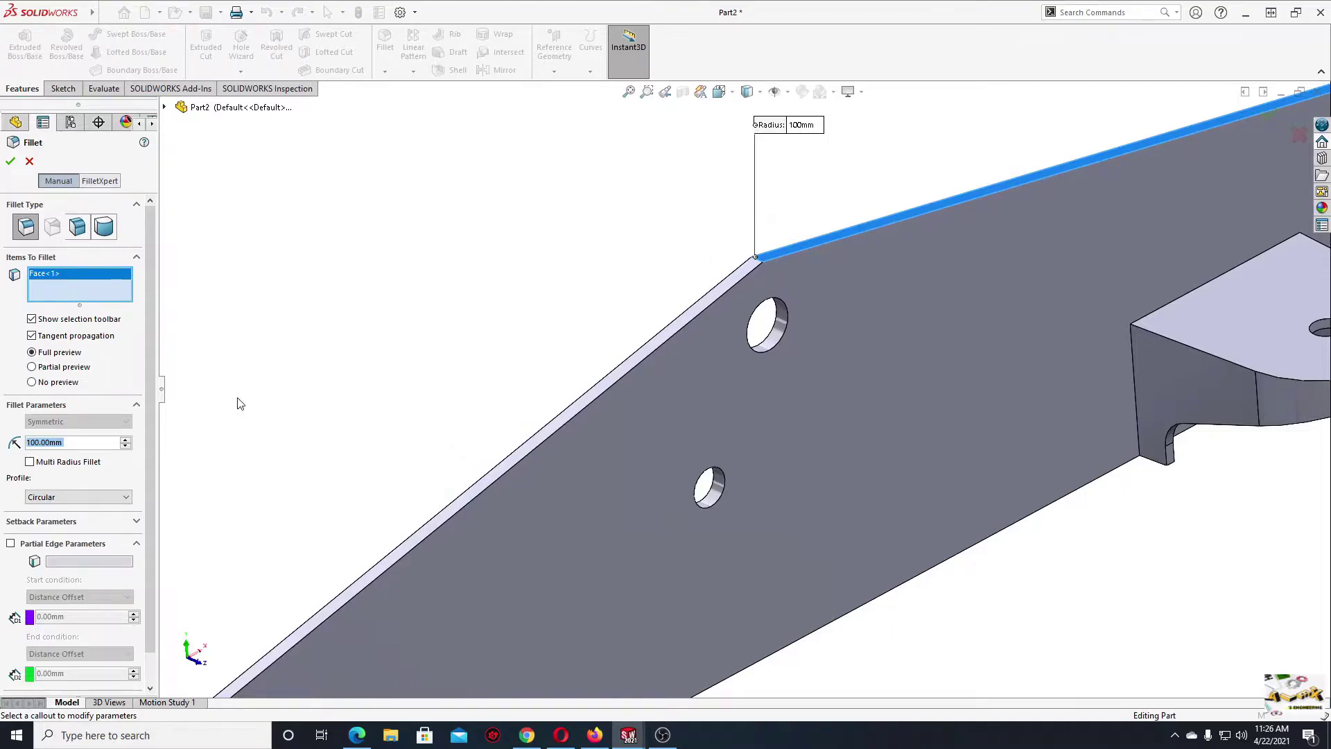
{"action": "right_click", "coordinate": [79, 285]}
{"action": "left_click", "coordinate": [132, 291]}
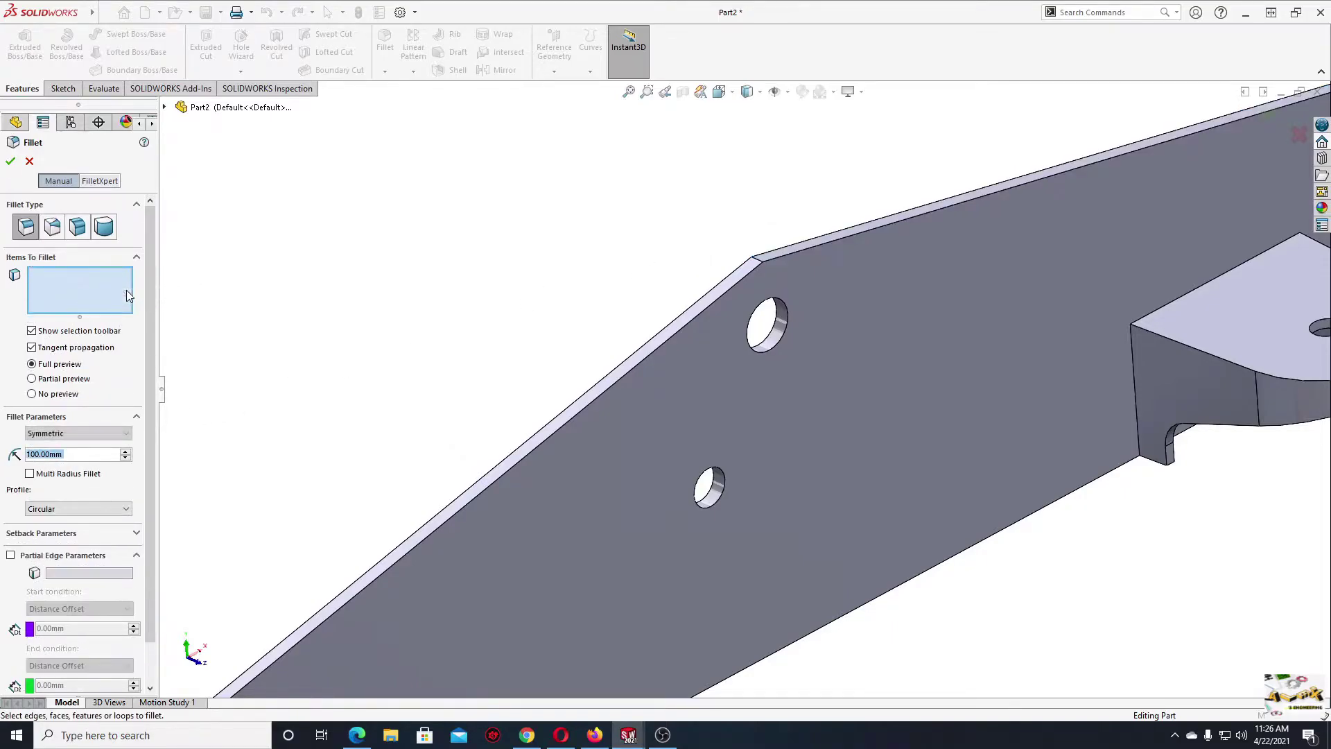
{"action": "left_click", "coordinate": [762, 262]}
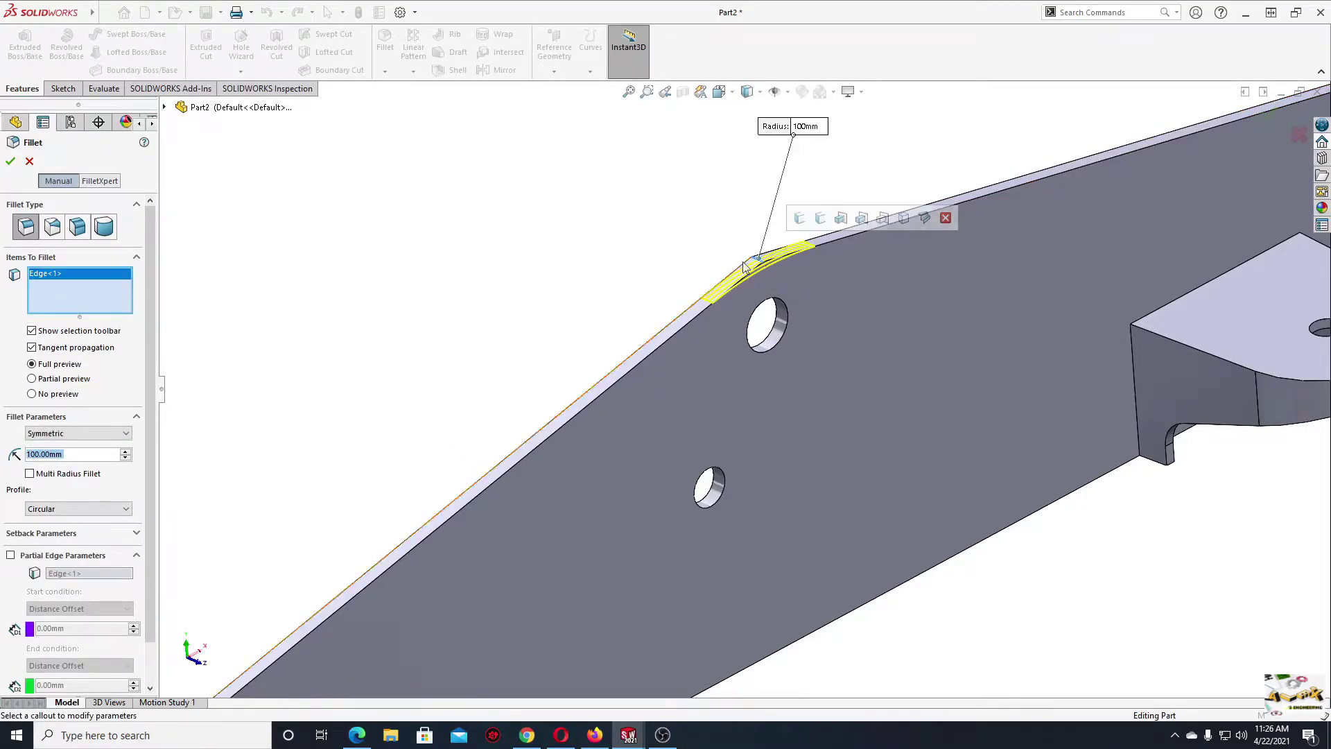
{"action": "key", "text": "Return"}
{"action": "scroll", "coordinate": [496, 342], "scroll_direction": "up", "scroll_amount": 3}
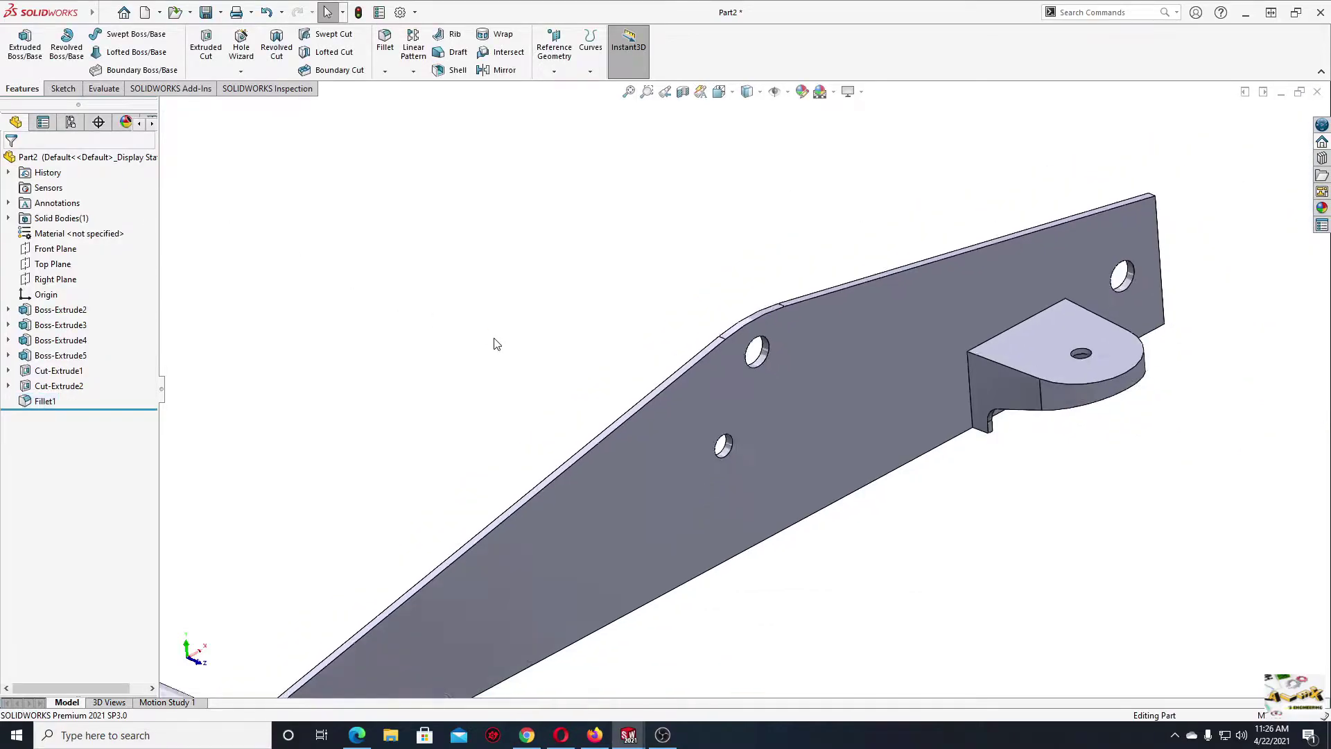
{"action": "scroll", "coordinate": [513, 389], "scroll_direction": "up", "scroll_amount": 2}
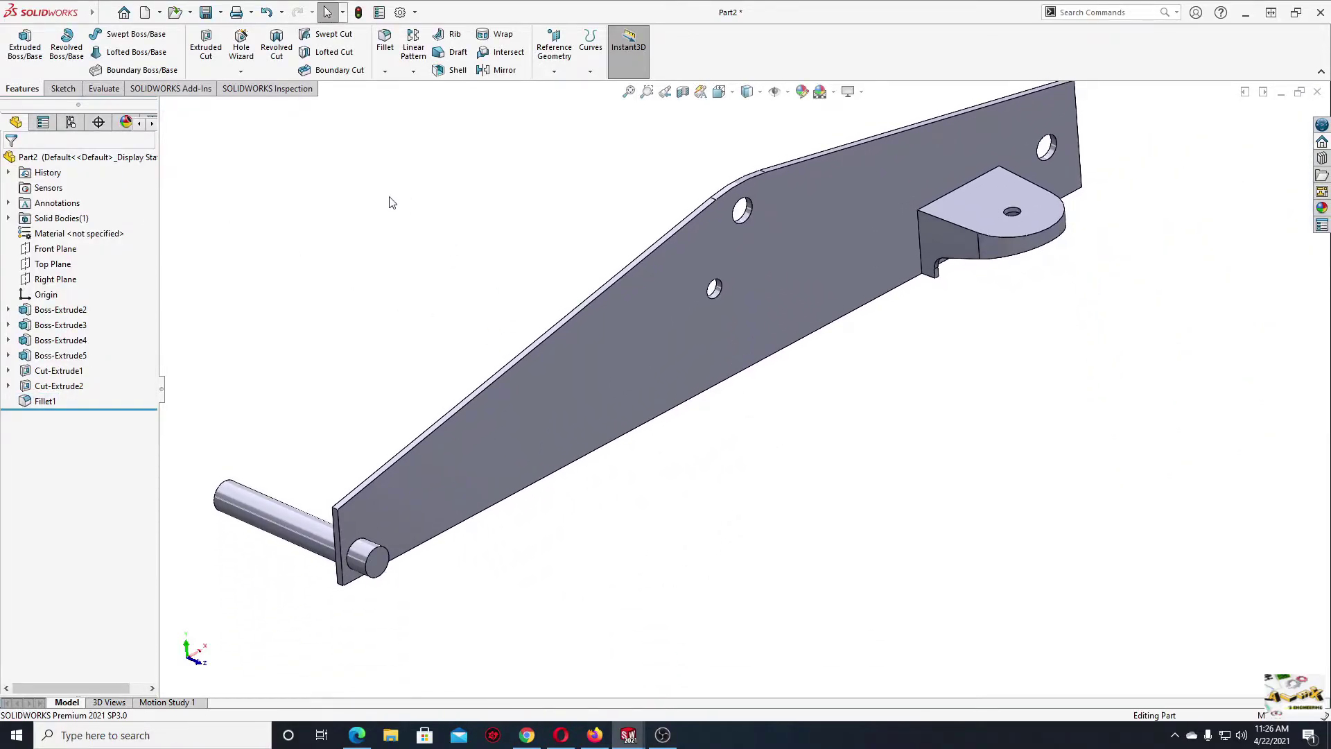
- Start a second fillet with its radius set to 15 mm
{"action": "key", "text": "Return"}
{"action": "middle_click_drag", "start_coordinate": [344, 473], "coordinate": [319, 430], "text": "ctrl"}
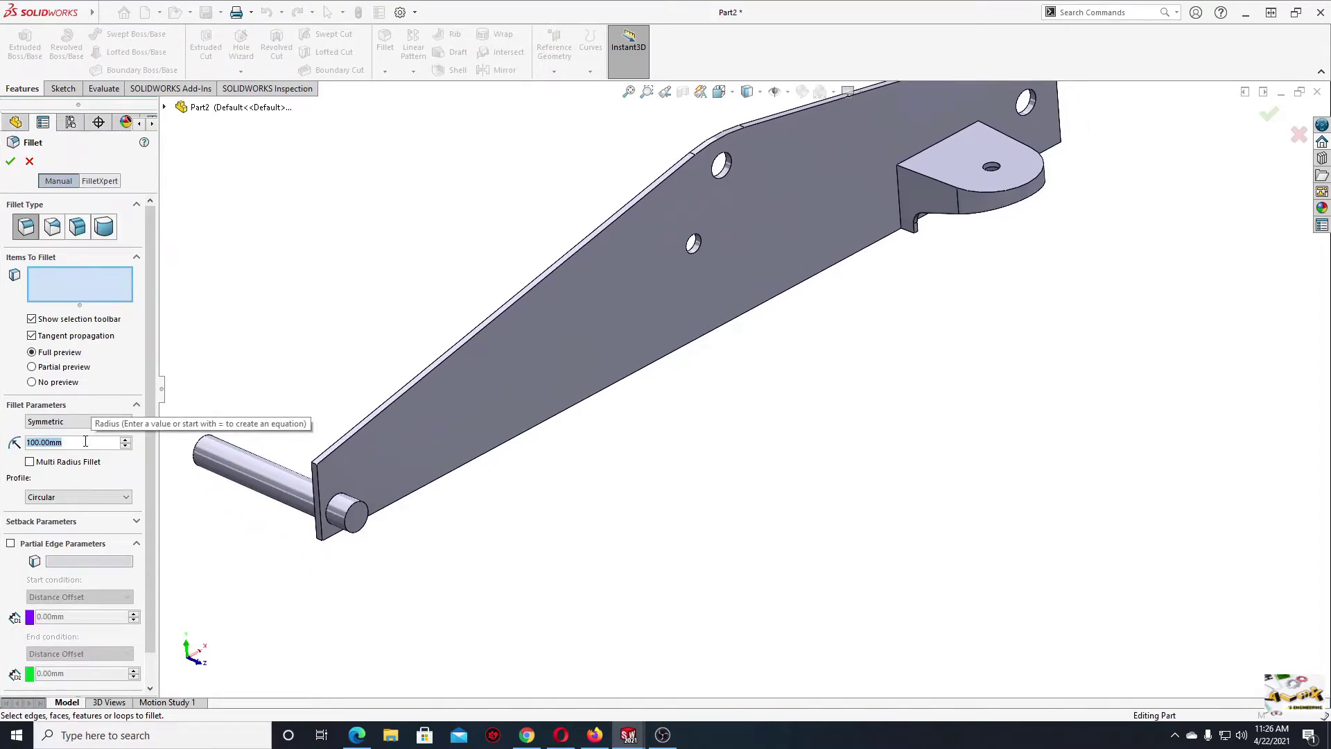
{"action": "type", "text": "15"}
{"action": "key", "text": "Return"}
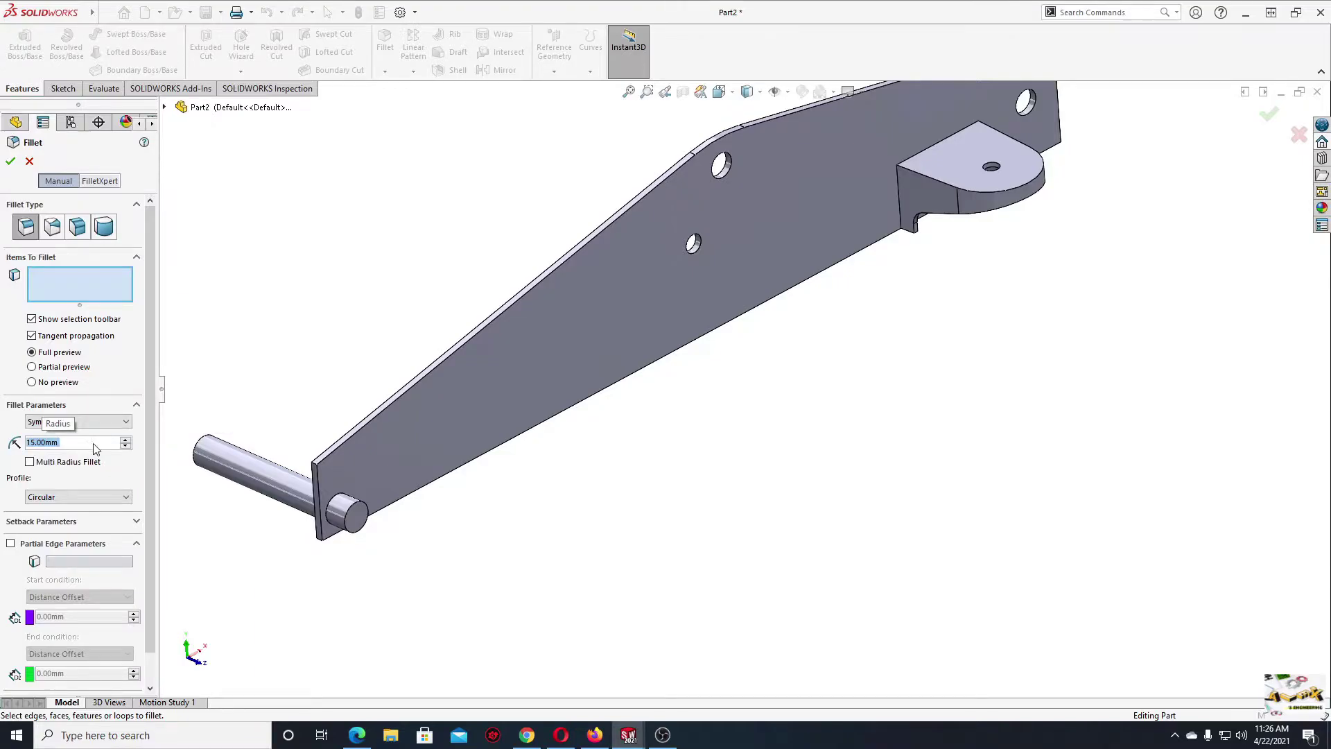
{"action": "scroll", "coordinate": [364, 423], "scroll_direction": "down", "scroll_amount": 3}
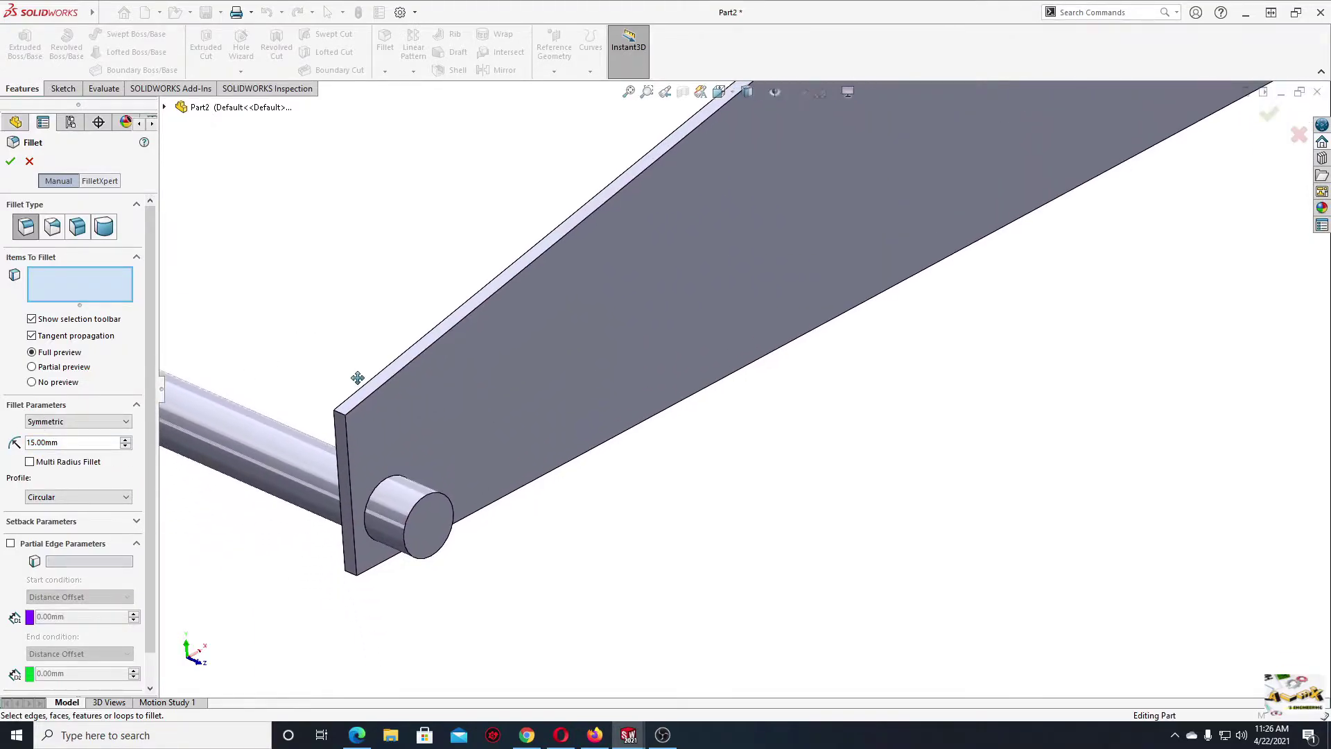
{"action": "left_click", "coordinate": [339, 414]}
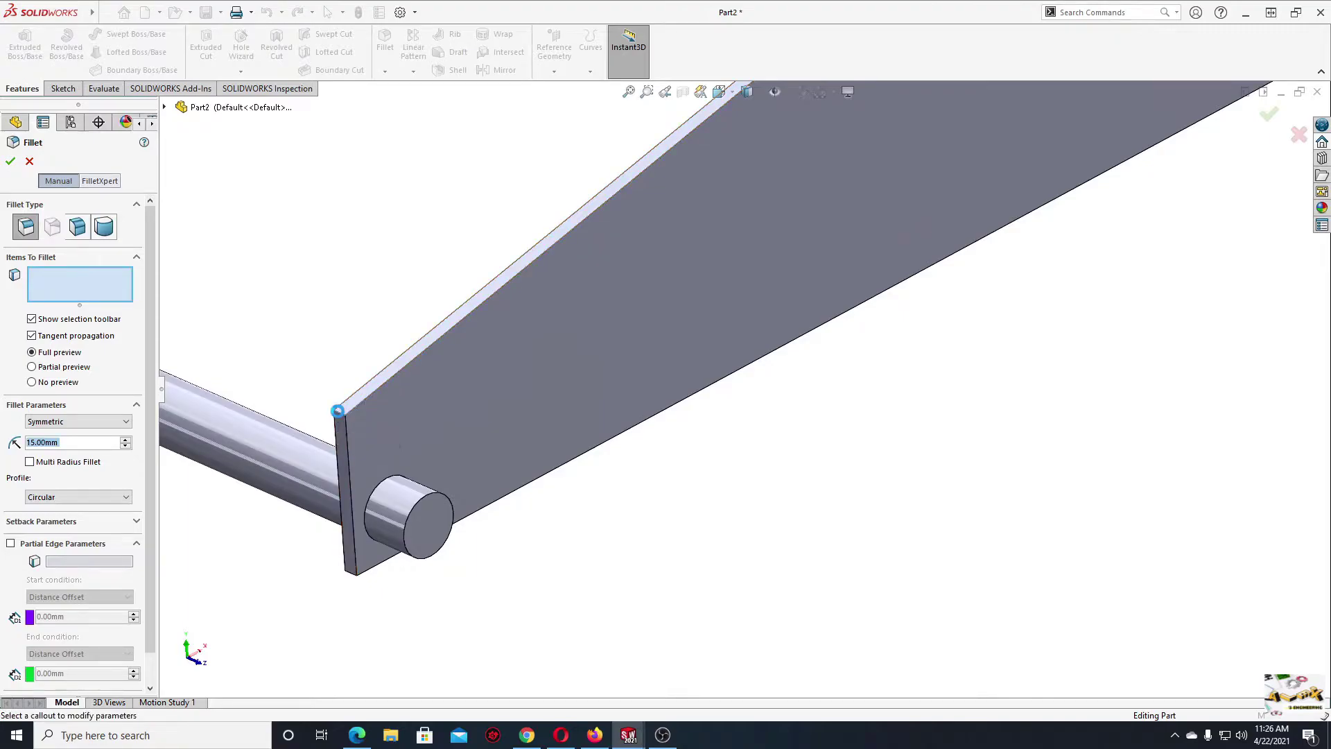
{"action": "left_click", "coordinate": [340, 414]}
{"action": "scroll", "coordinate": [436, 415], "scroll_direction": "down", "scroll_amount": 3}
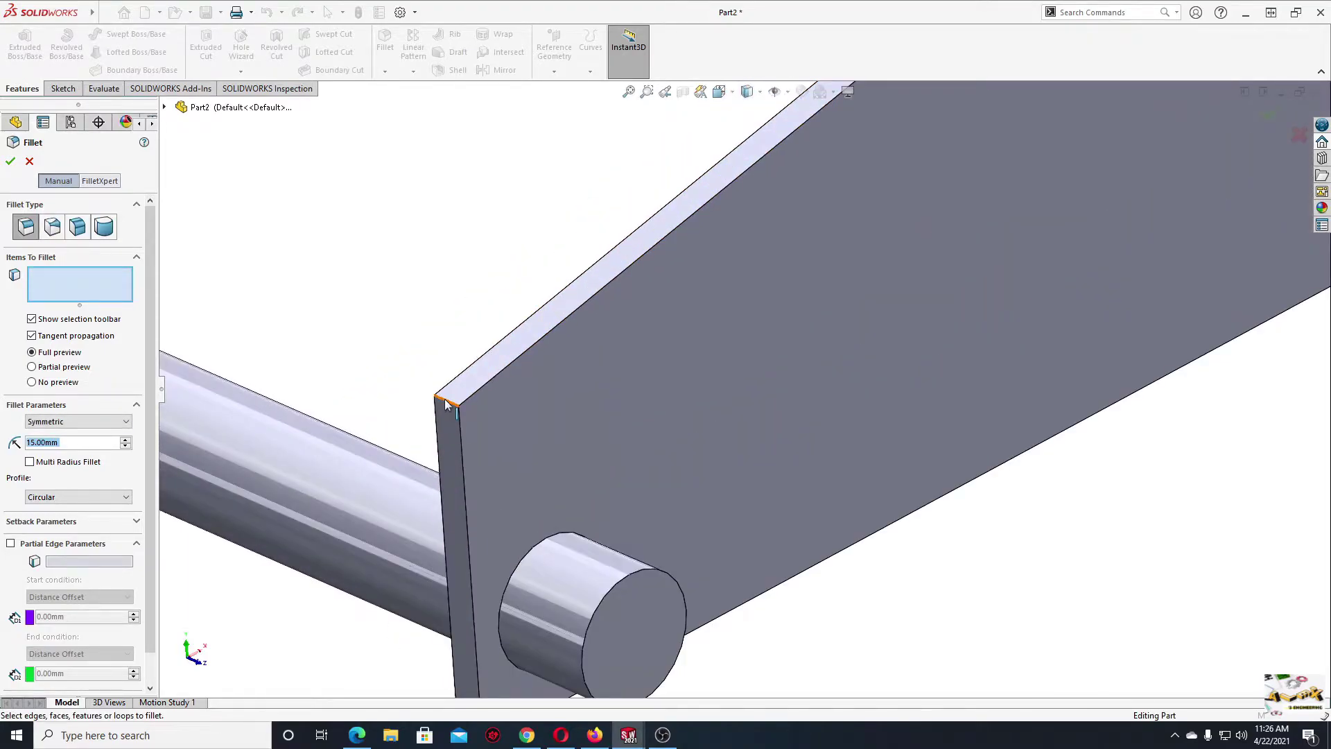
- Select the plate's short corner edges at its ends and confirm the 15 mm fillet
{"action": "left_click", "coordinate": [446, 405]}
{"action": "scroll", "coordinate": [469, 469], "scroll_direction": "up", "scroll_amount": 1}
{"action": "scroll", "coordinate": [449, 478], "scroll_direction": "up", "scroll_amount": 2}
{"action": "scroll", "coordinate": [388, 506], "scroll_direction": "up", "scroll_amount": 1}
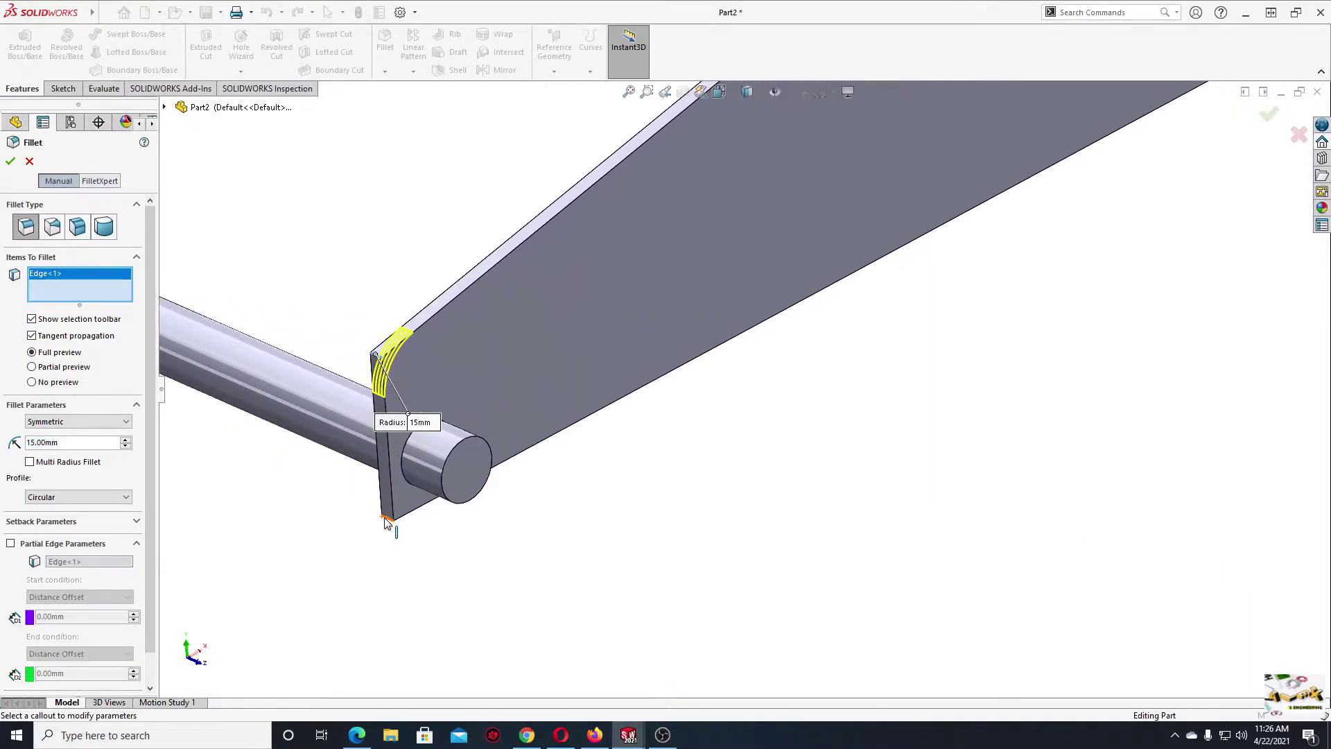
{"action": "left_click", "coordinate": [387, 520]}
{"action": "scroll", "coordinate": [975, 219], "scroll_direction": "up", "scroll_amount": 2}
{"action": "scroll", "coordinate": [975, 219], "scroll_direction": "up", "scroll_amount": 1}
{"action": "scroll", "coordinate": [1066, 178], "scroll_direction": "down", "scroll_amount": 5}
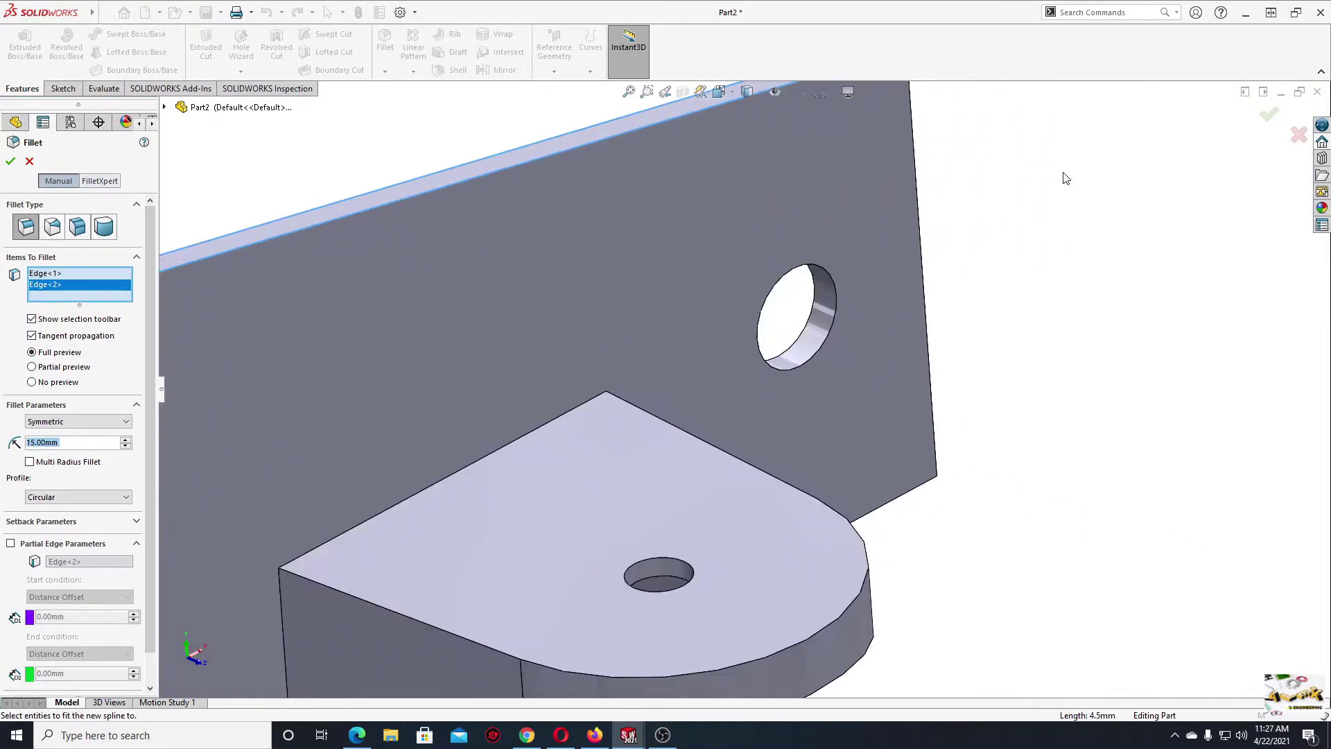
{"action": "middle_click_drag", "start_coordinate": [1065, 178], "coordinate": [759, 192]}
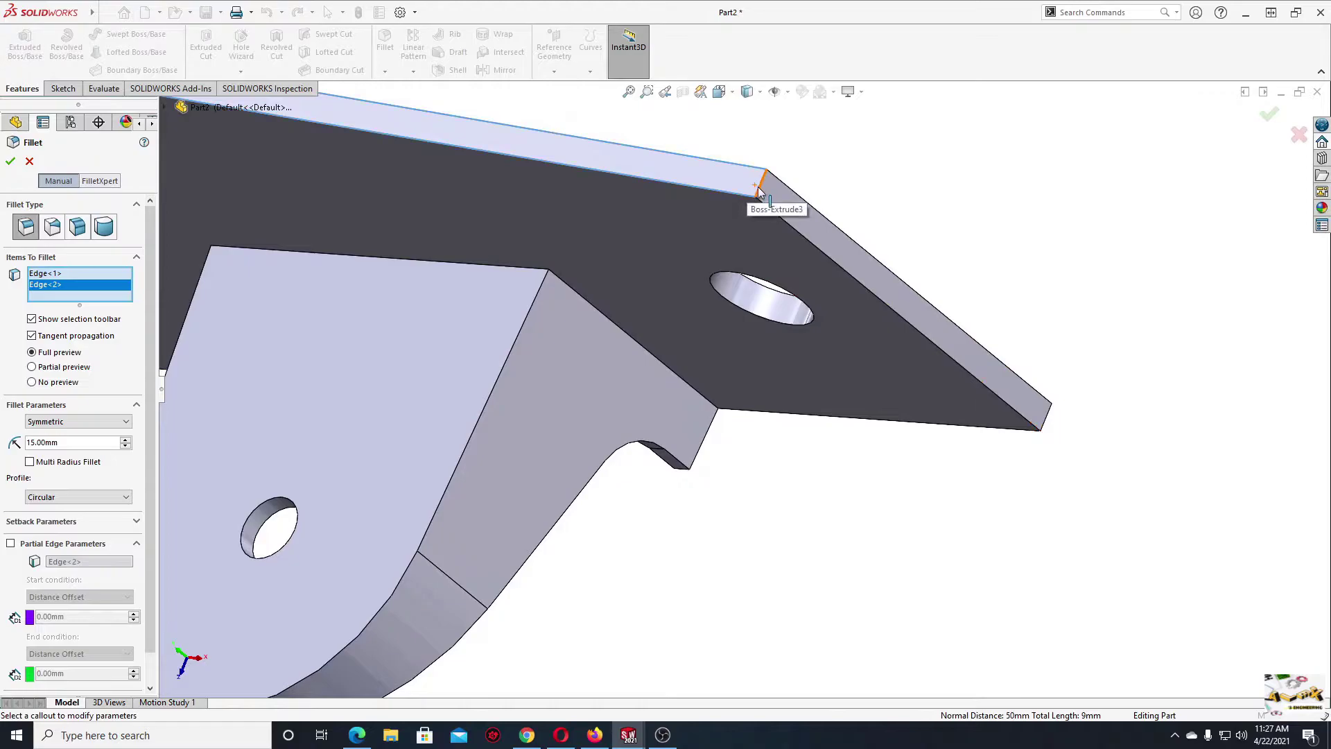
{"action": "left_click", "coordinate": [759, 192]}
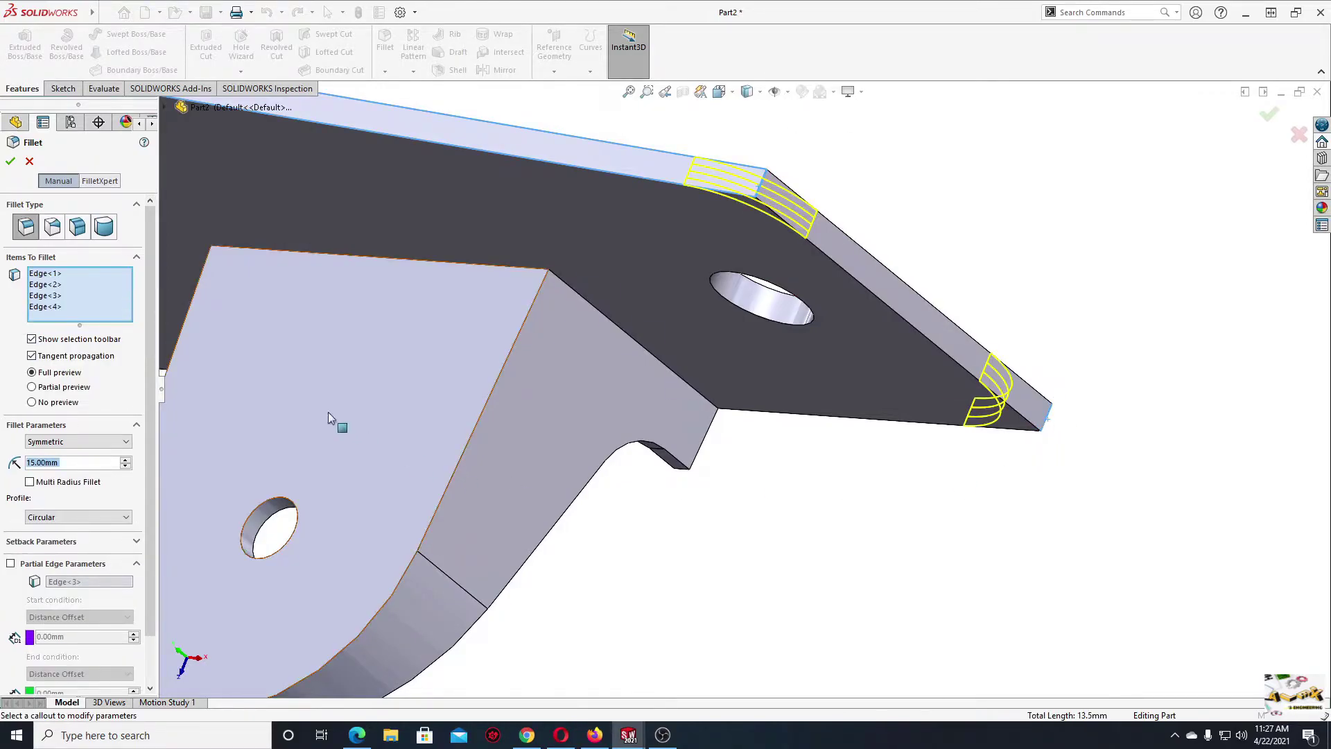
{"action": "key", "text": "Return"}
{"action": "scroll", "coordinate": [762, 568], "scroll_direction": "up", "scroll_amount": 10}
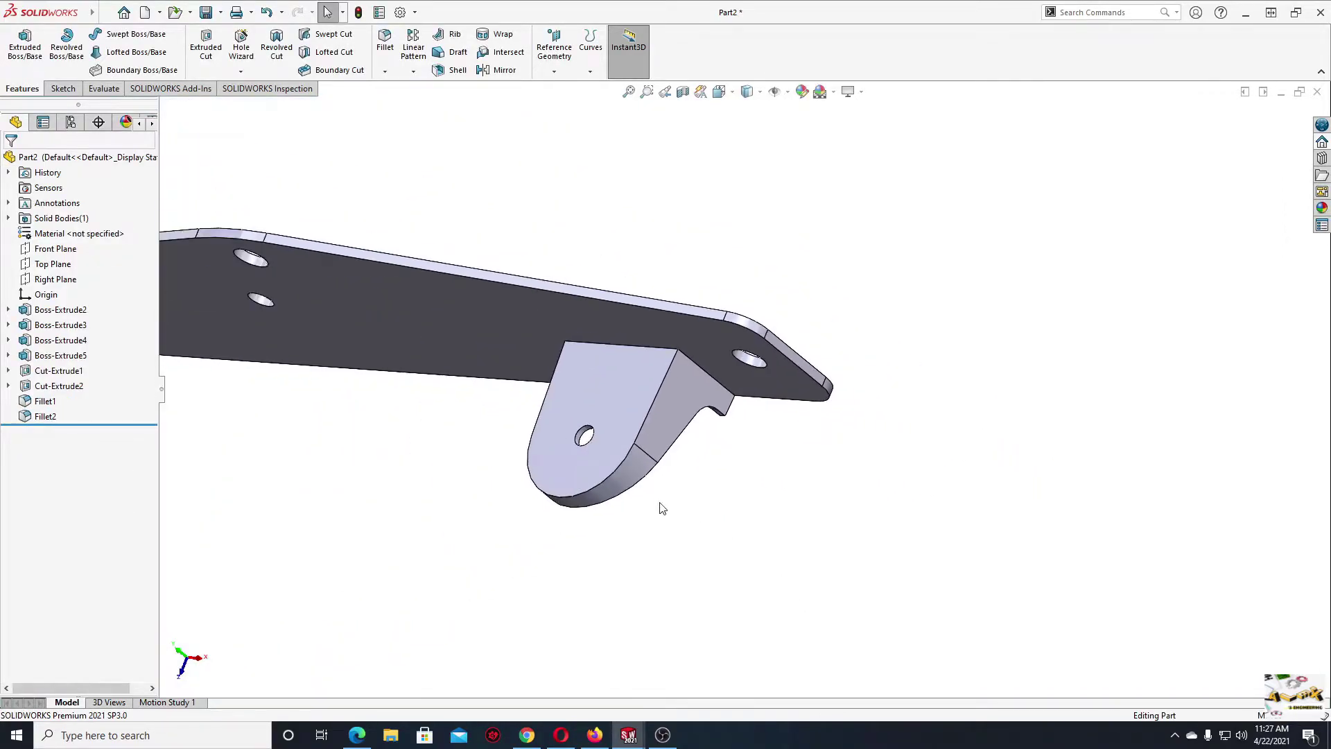
- Start a new sketch on the arm's side face and zoom to the bar's left end
{"action": "mouse_move", "coordinate": [662, 510]}
{"action": "middle_mouse_down"}
{"action": "mouse_move", "coordinate": [610, 520]}
{"action": "mouse_move", "coordinate": [581, 501]}
{"action": "middle_mouse_up"}
{"action": "scroll", "coordinate": [580, 501], "scroll_direction": "down", "scroll_amount": 5}
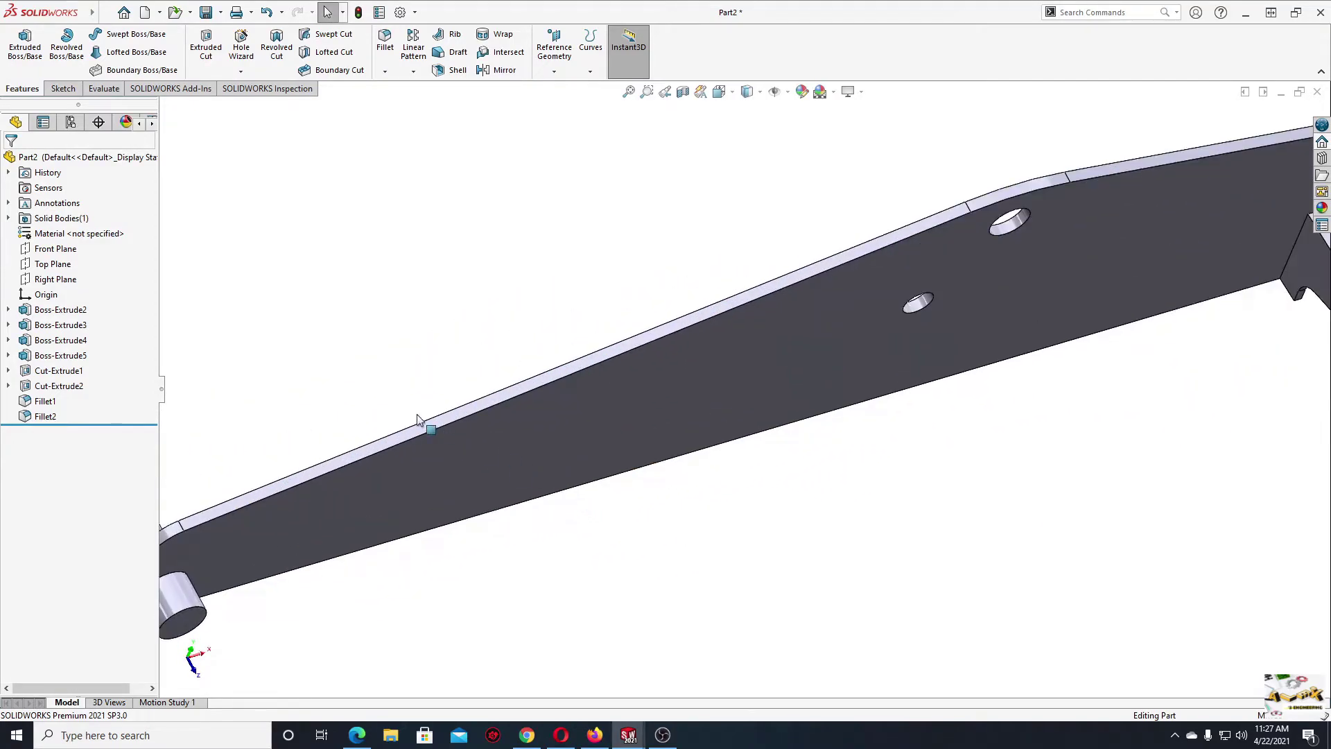
{"action": "left_click", "coordinate": [420, 425]}
{"action": "left_click", "coordinate": [484, 390]}
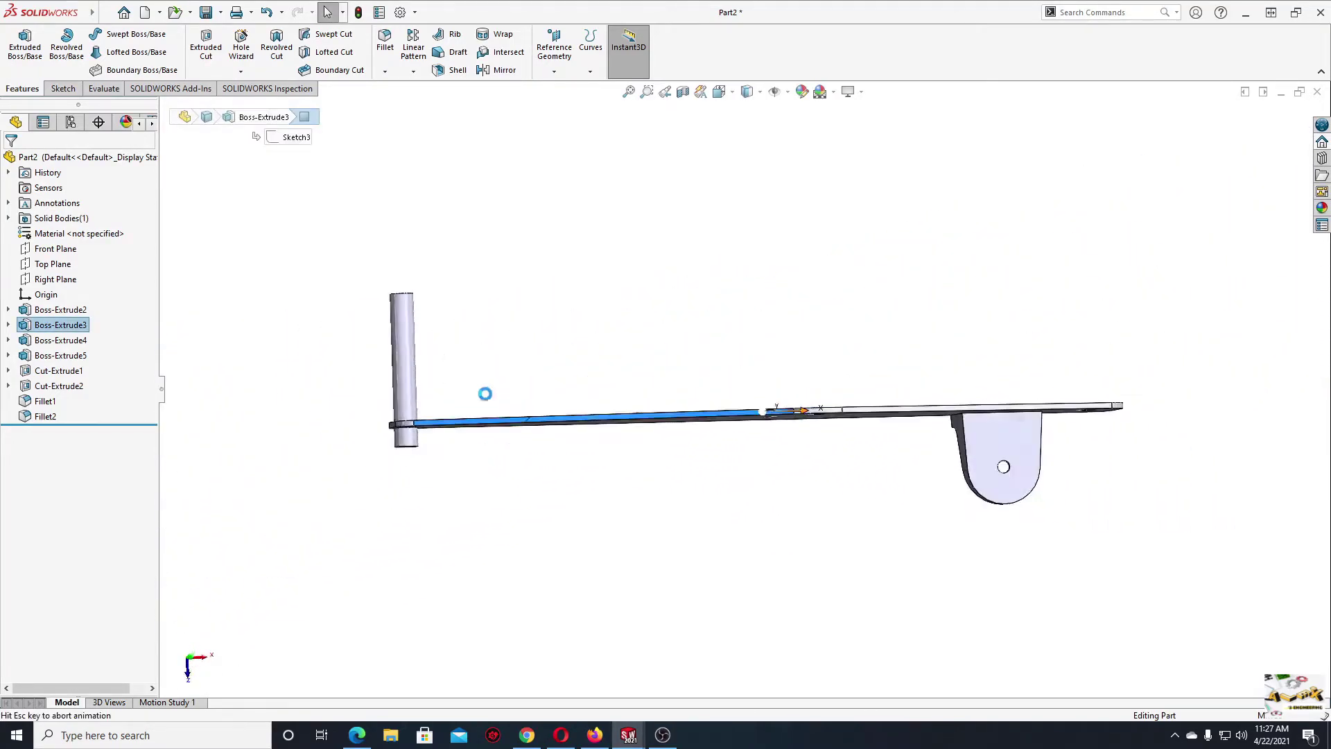
{"action": "scroll", "coordinate": [547, 364], "scroll_direction": "down", "scroll_amount": 3}
{"action": "scroll", "coordinate": [596, 402], "scroll_direction": "down", "scroll_amount": 3}
{"action": "middle_click_drag", "start_coordinate": [626, 431], "coordinate": [559, 353], "text": "ctrl"}
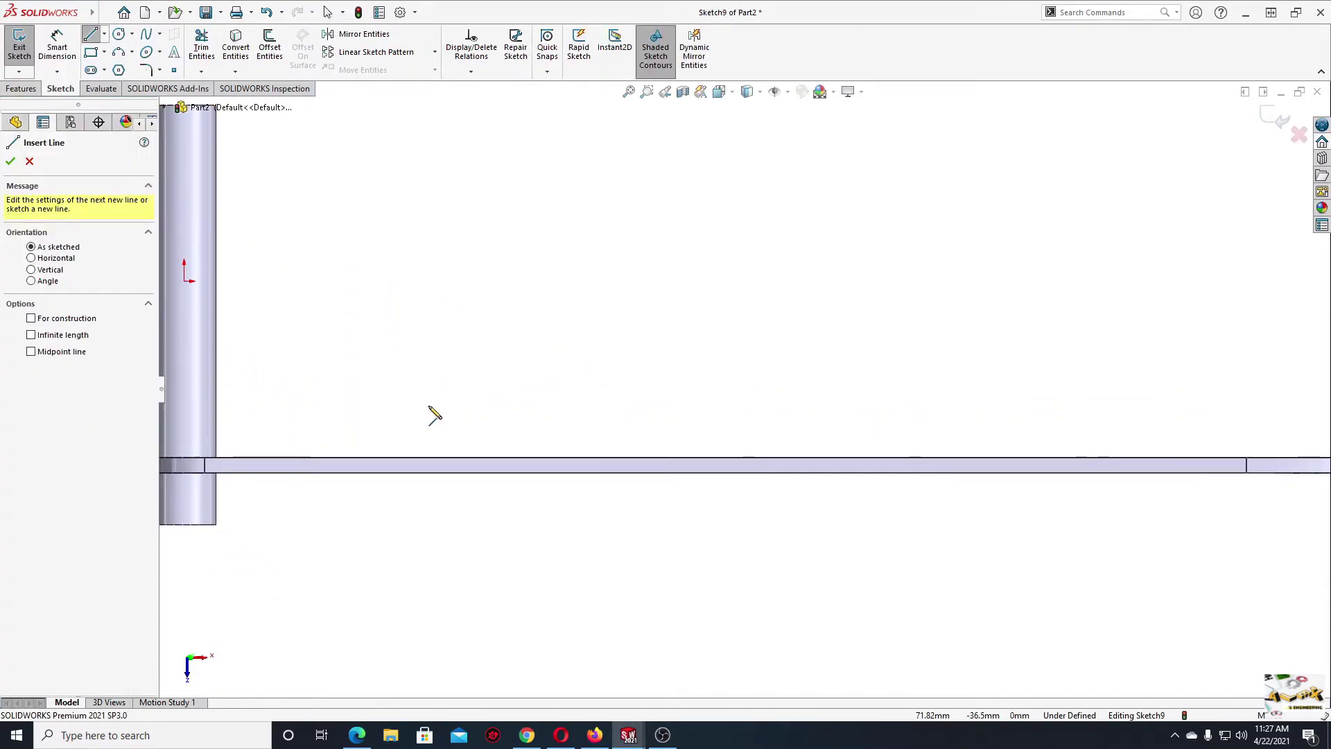
{"action": "scroll", "coordinate": [434, 416], "scroll_direction": "down", "scroll_amount": 2}
{"action": "middle_click_drag", "start_coordinate": [449, 333], "coordinate": [524, 291], "text": "ctrl"}
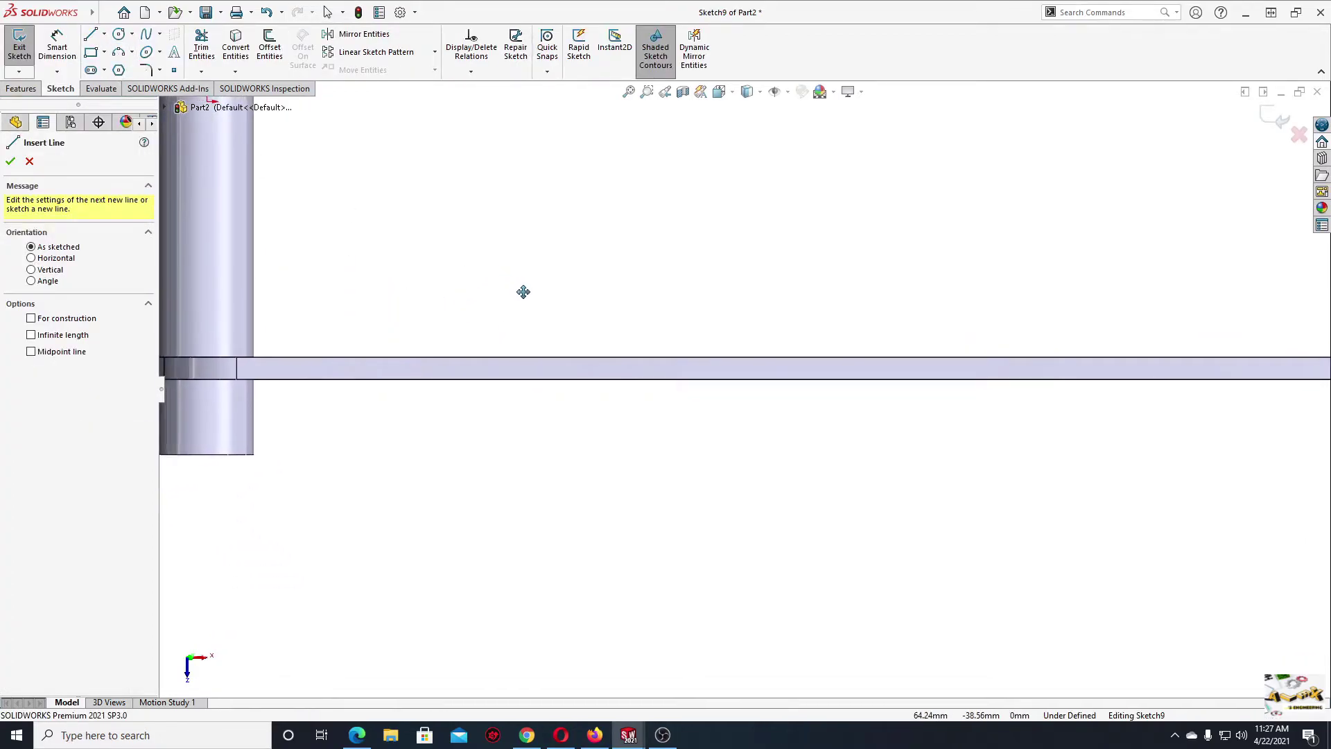
- Draw a closed trapezoid line profile hanging below the bar's edge
{"action": "left_click", "coordinate": [450, 358]}
{"action": "left_click", "coordinate": [450, 379]}
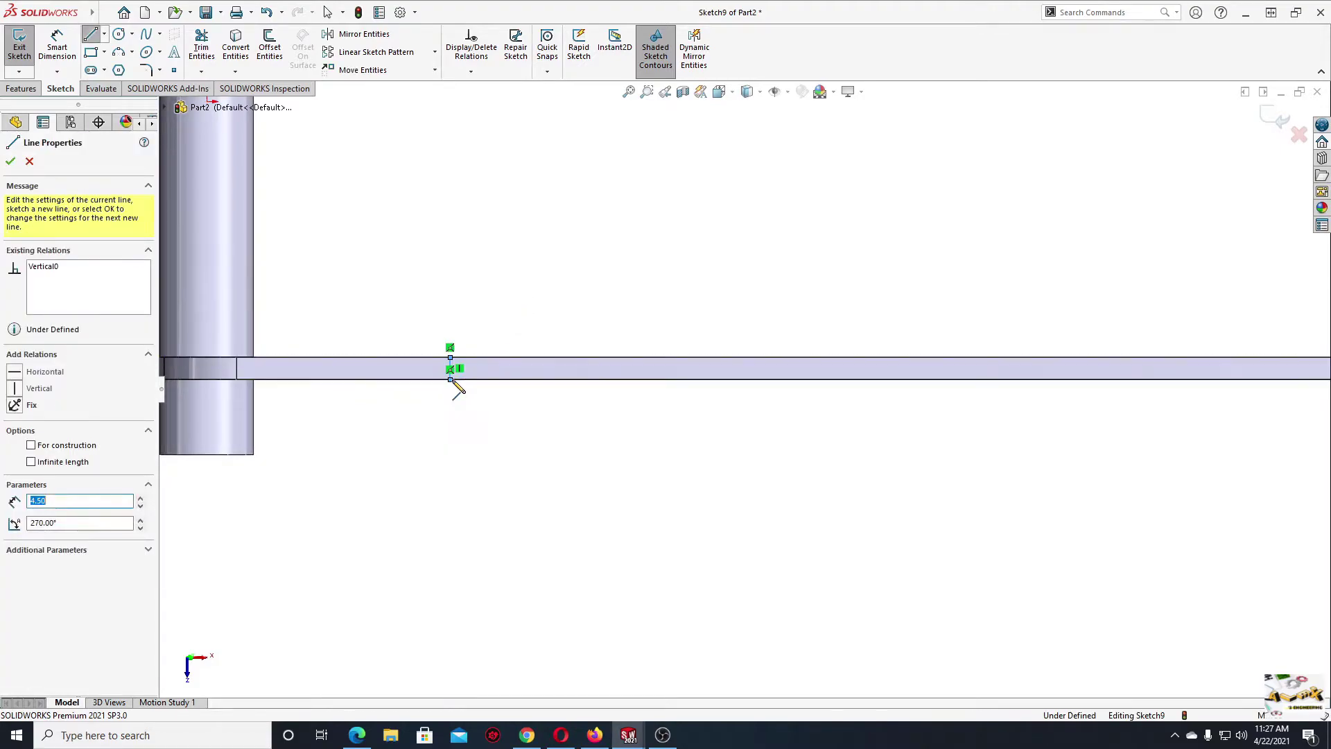
{"action": "left_click", "coordinate": [637, 528]}
{"action": "scroll", "coordinate": [590, 513], "scroll_direction": "up", "scroll_amount": 3}
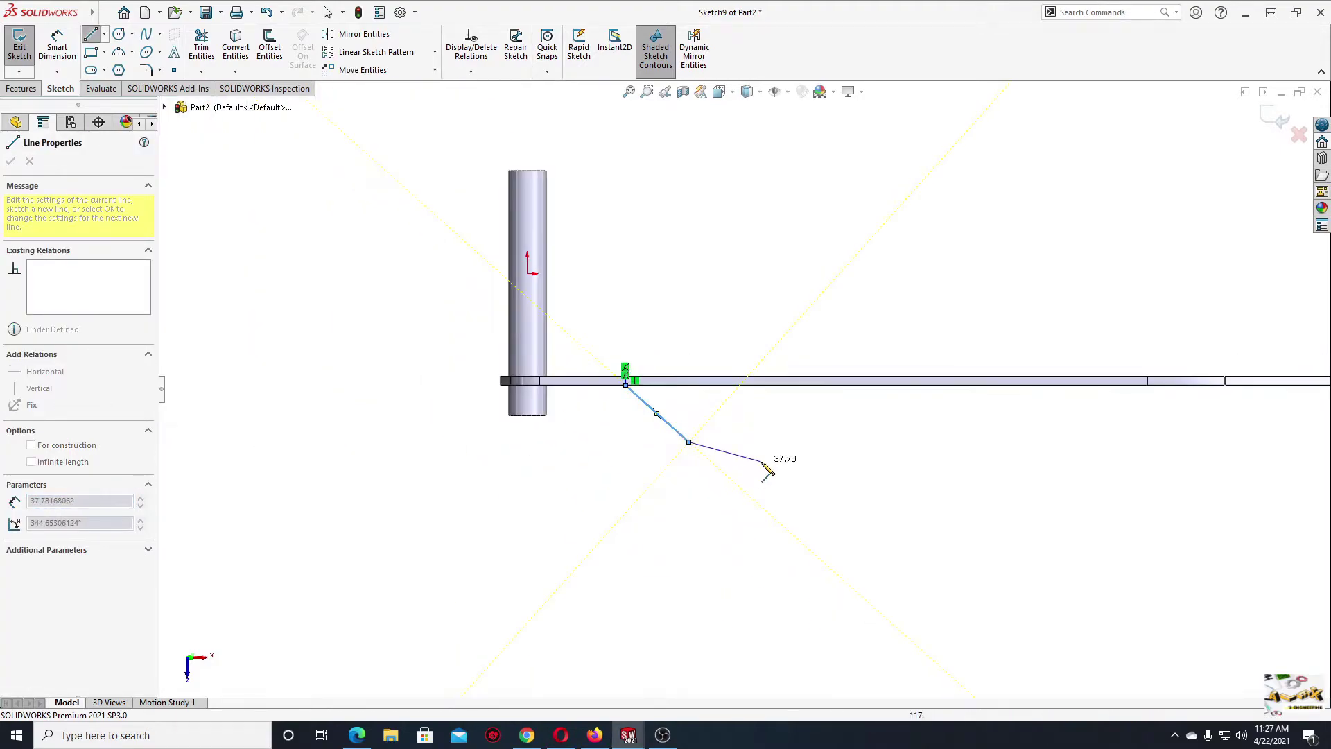
{"action": "left_click", "coordinate": [865, 482]}
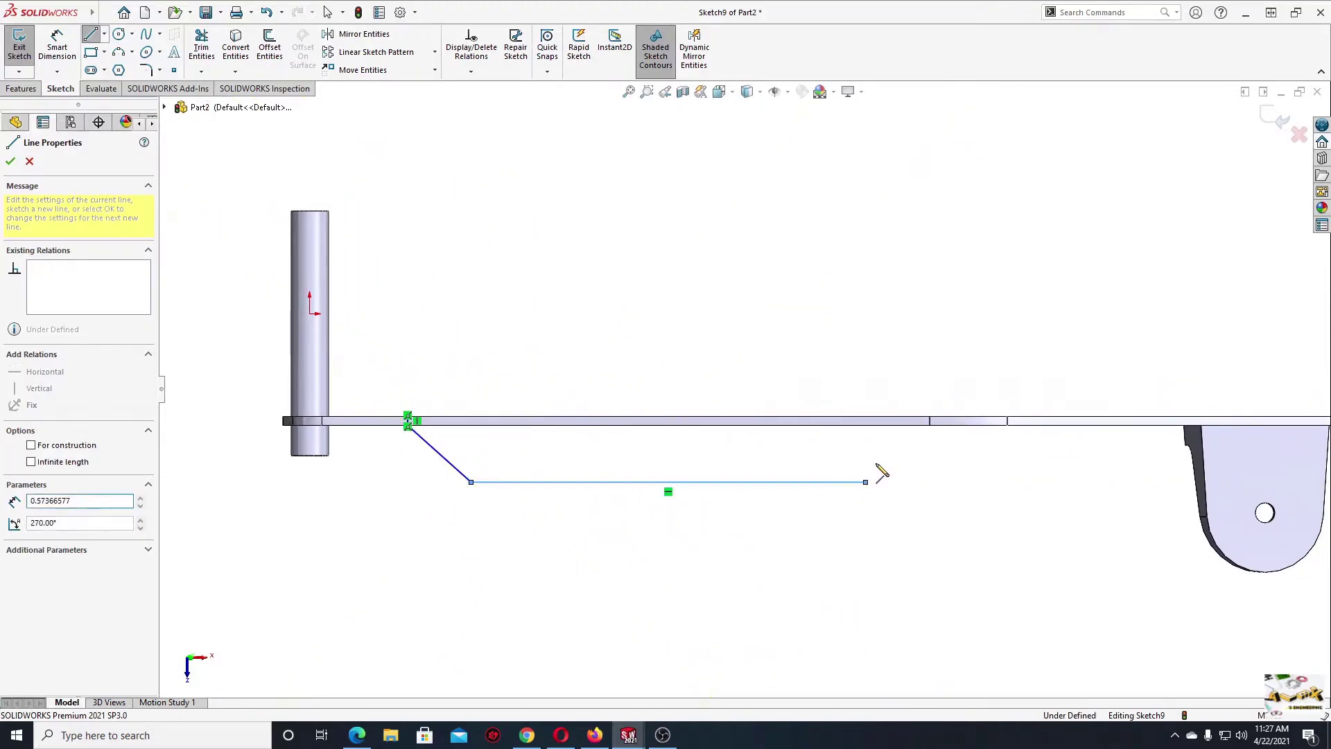
{"action": "left_click", "coordinate": [902, 427]}
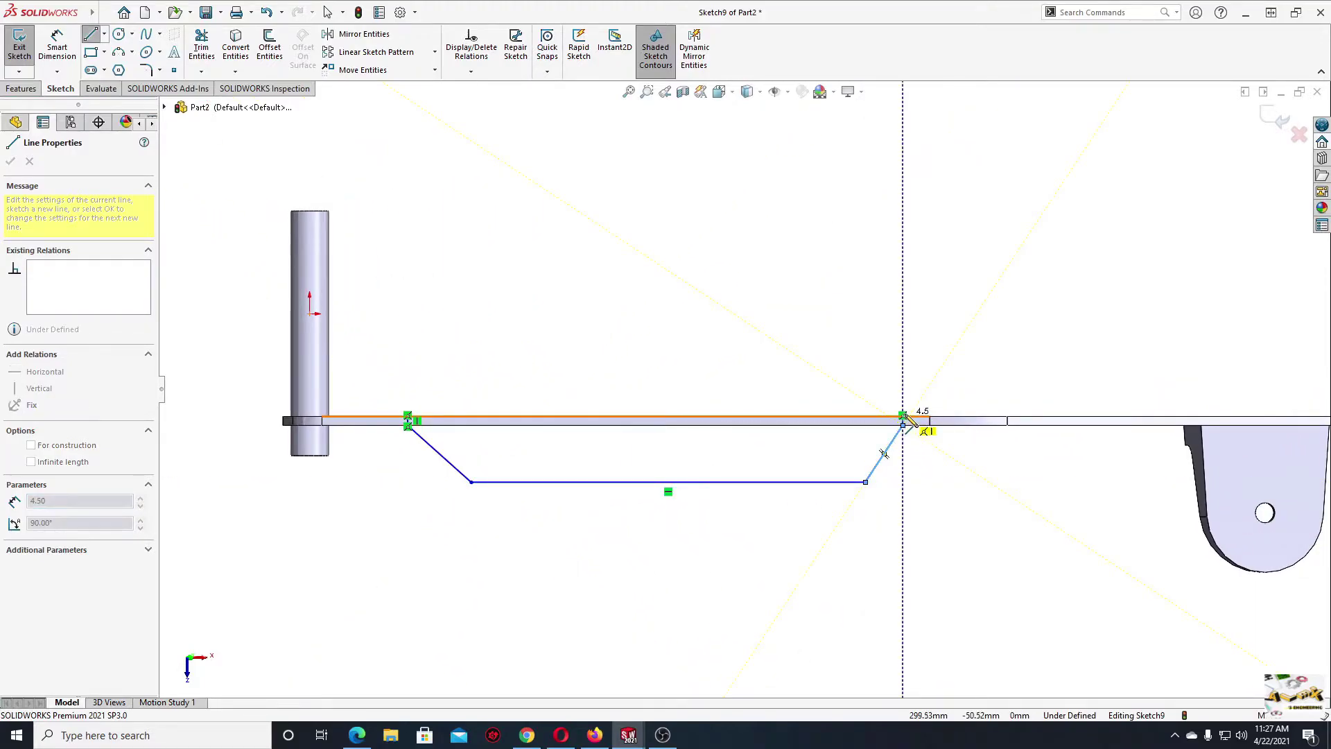
{"action": "left_click", "coordinate": [903, 416]}
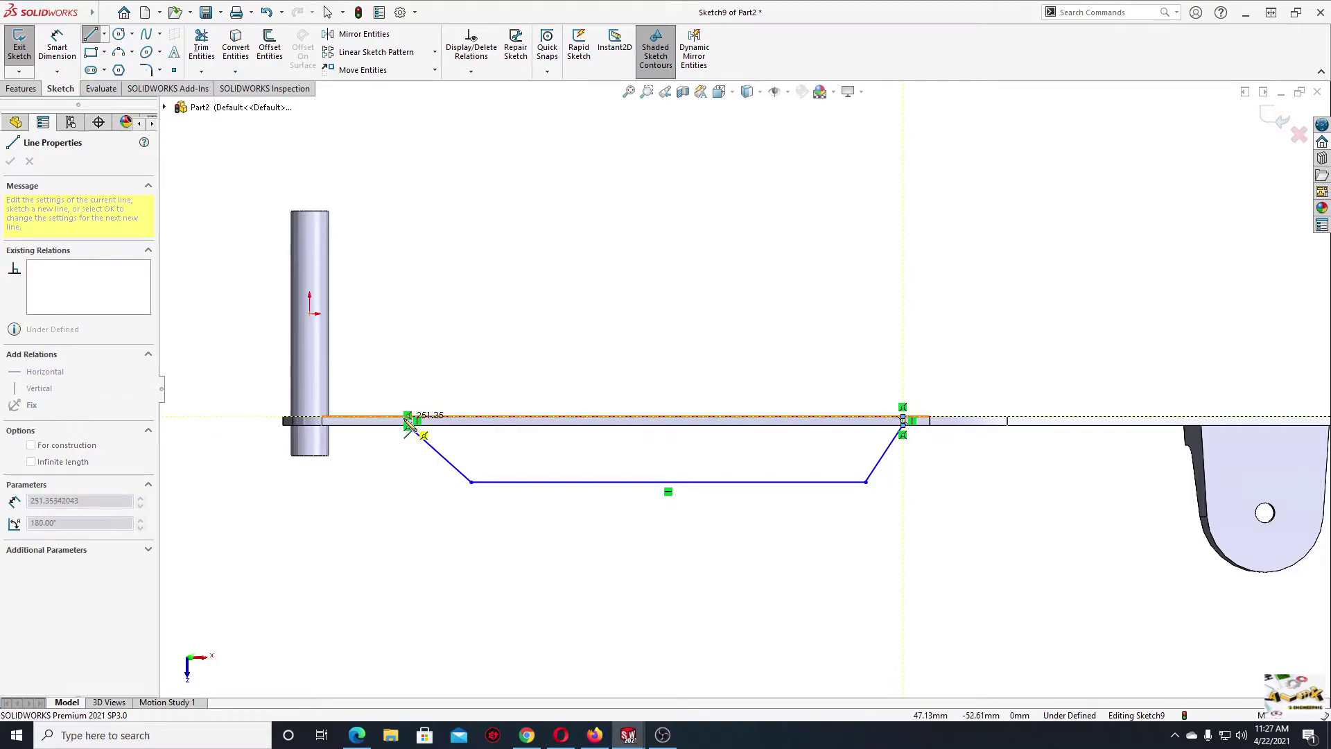
{"action": "scroll", "coordinate": [343, 421], "scroll_direction": "down", "scroll_amount": 6}
{"action": "left_click", "coordinate": [636, 394]}
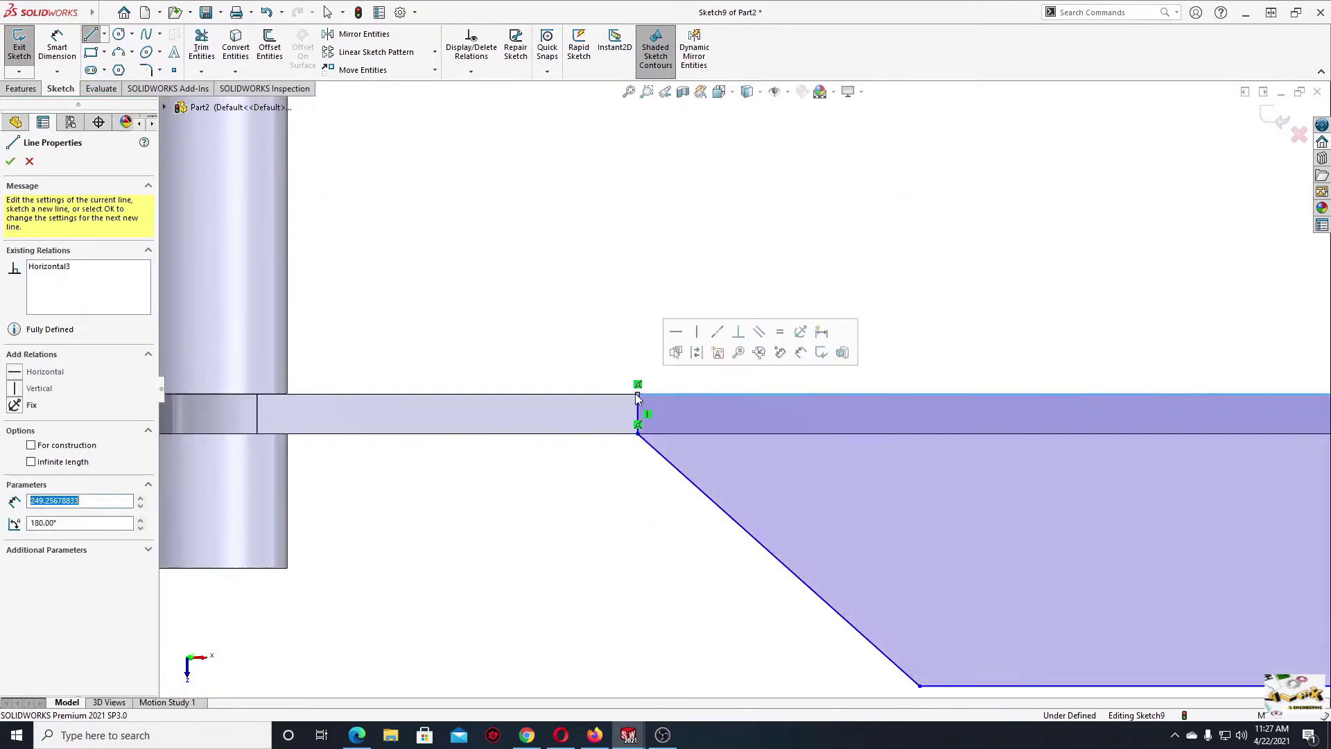
{"action": "right_click", "coordinate": [637, 394]}
{"action": "left_click", "coordinate": [689, 339]}
{"action": "scroll", "coordinate": [809, 344], "scroll_direction": "up", "scroll_amount": 3}
{"action": "middle_click_drag", "start_coordinate": [1048, 353], "coordinate": [724, 400], "text": "ctrl"}
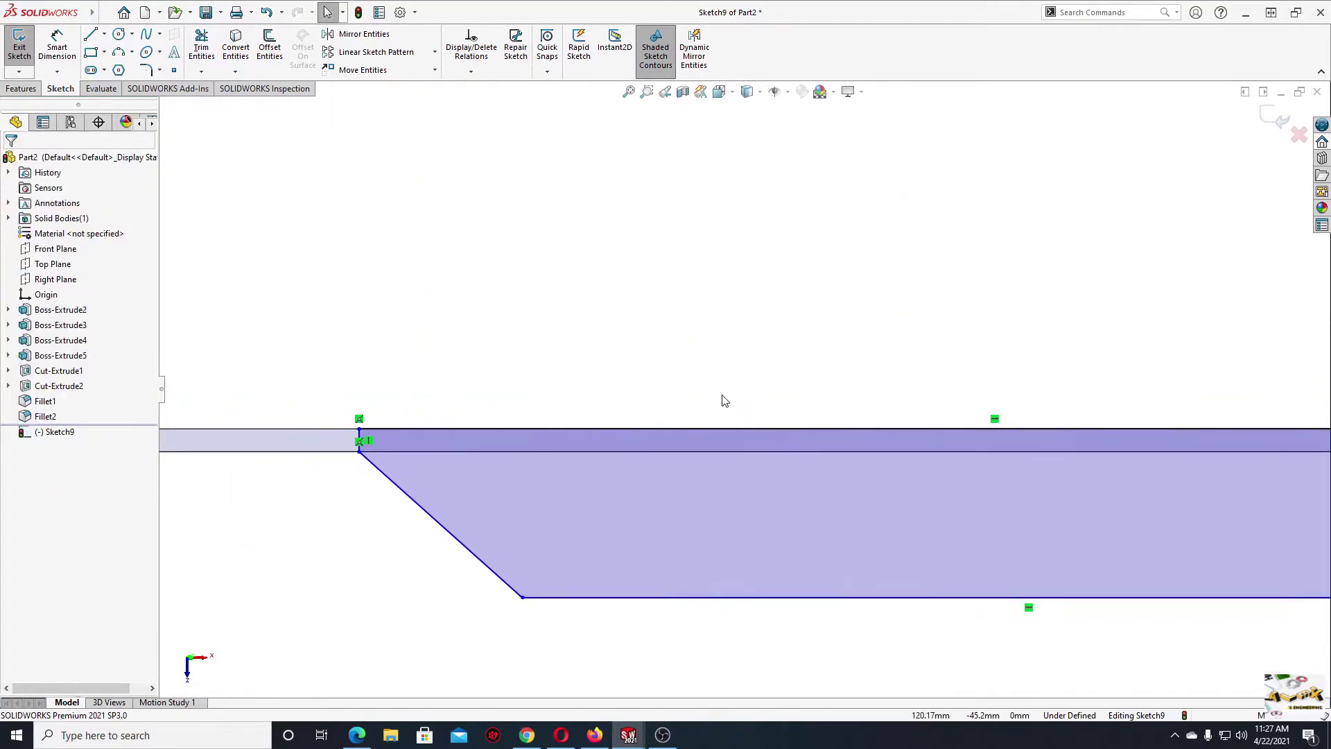
{"action": "scroll", "coordinate": [723, 400], "scroll_direction": "up", "scroll_amount": 2}
{"action": "middle_click_drag", "start_coordinate": [998, 458], "coordinate": [918, 481], "text": "ctrl"}
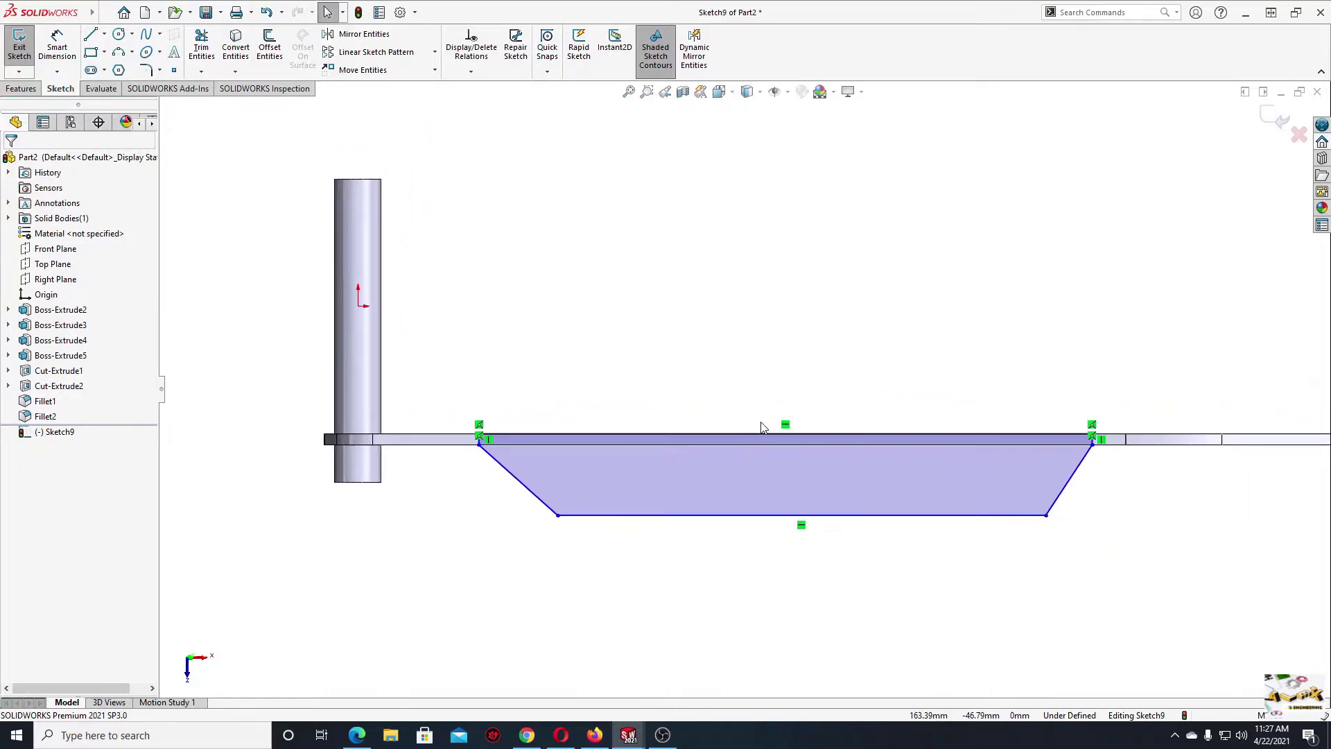
- Make the trapezoid's slanted sides equal and align the top and bottom line midpoints vertically
{"action": "left_click", "coordinate": [1059, 499]}
{"action": "left_click", "coordinate": [534, 493], "text": "ctrl"}
{"action": "left_click", "coordinate": [670, 427]}
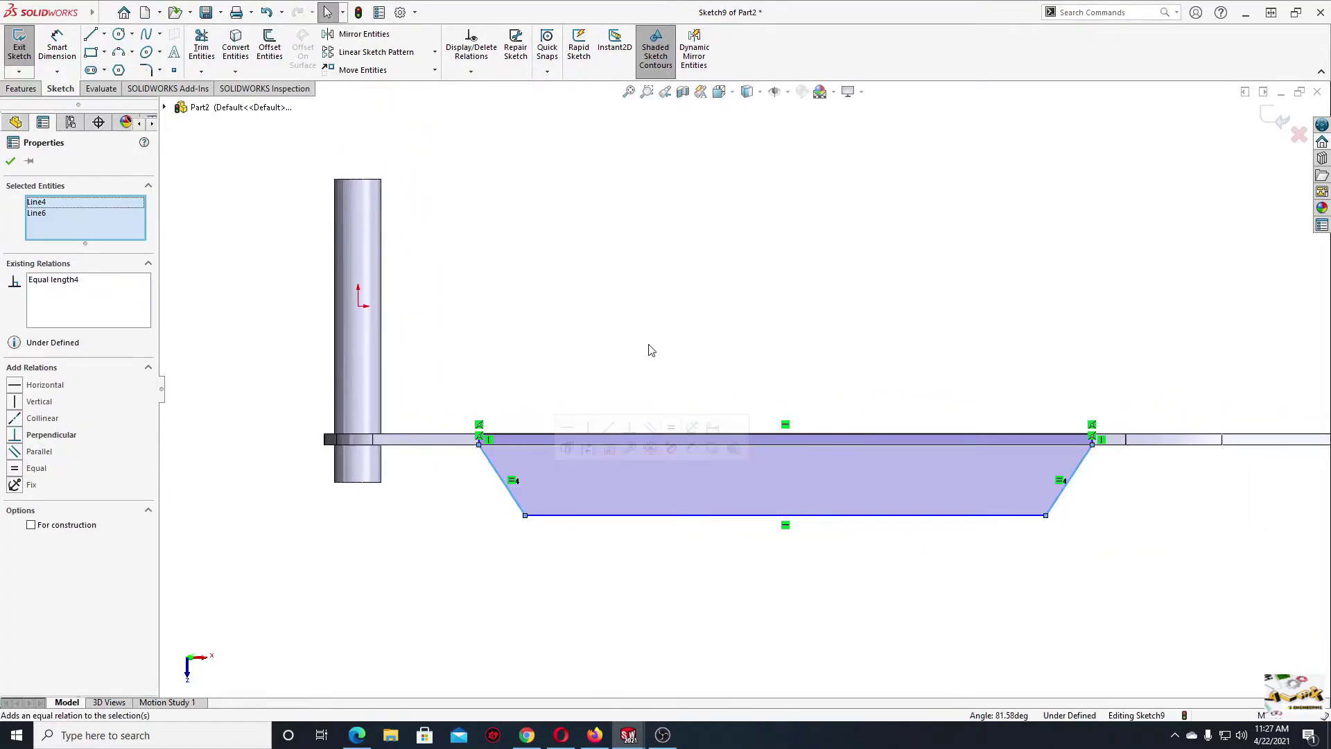
{"action": "left_click", "coordinate": [651, 350]}
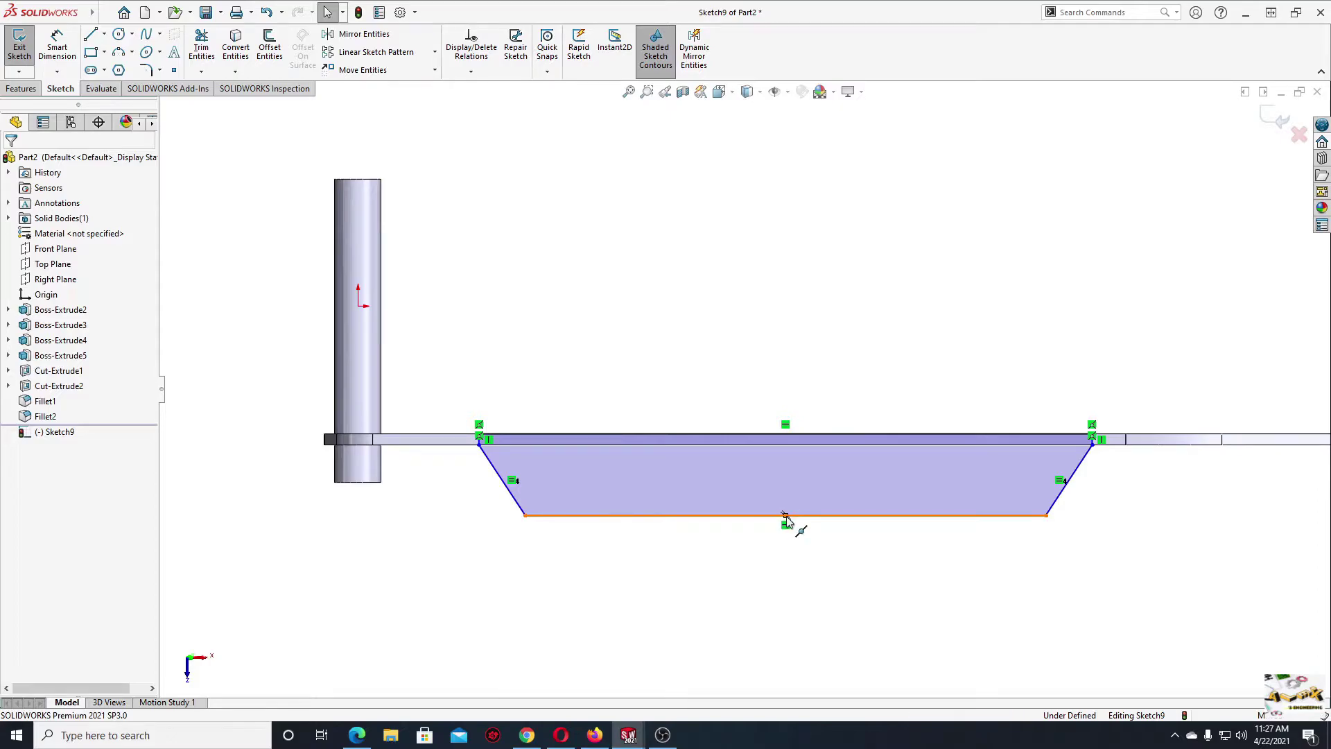
{"action": "left_click", "coordinate": [786, 517]}
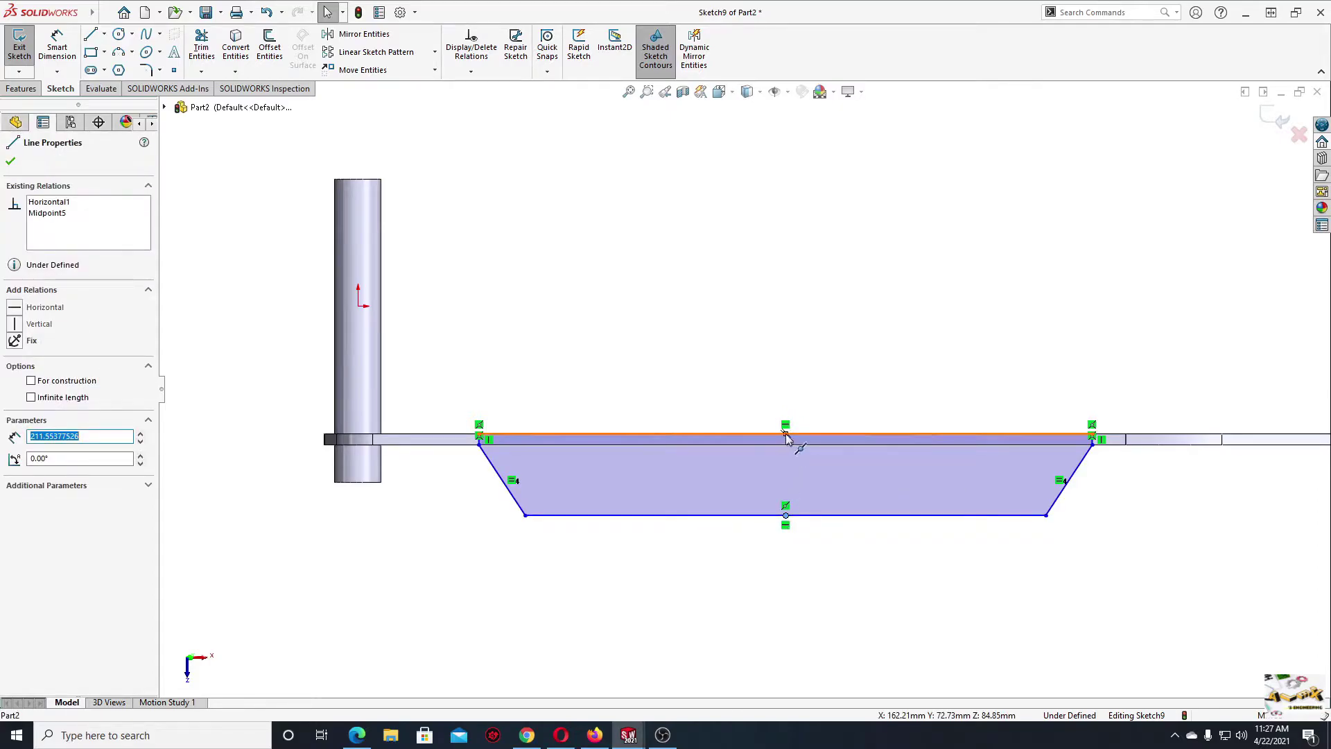
{"action": "left_click", "coordinate": [832, 514], "text": "ctrl"}
{"action": "left_click", "coordinate": [846, 380]}
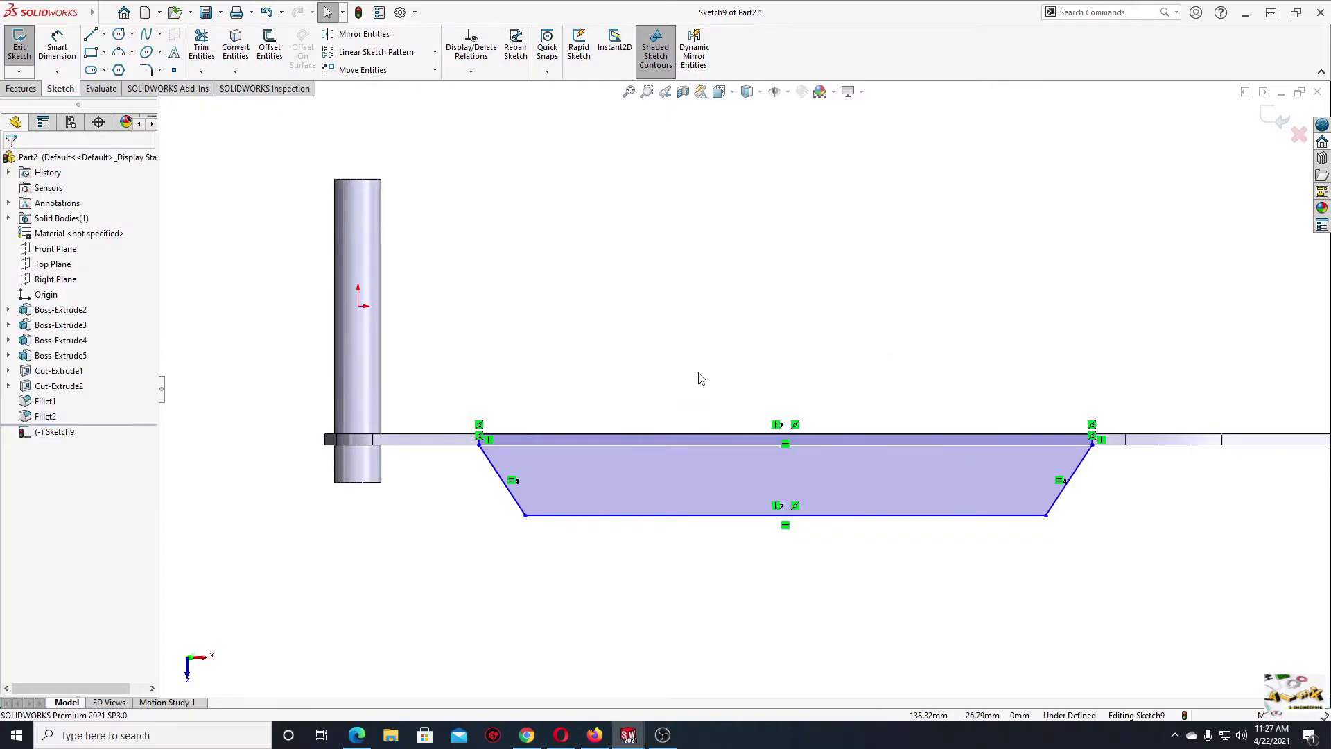
{"action": "middle_click_drag", "start_coordinate": [699, 378], "coordinate": [621, 401], "text": "ctrl"}
- Dimension the profile 30 mm from the tube with a 285 mm top line
{"action": "left_click", "coordinate": [58, 47]}
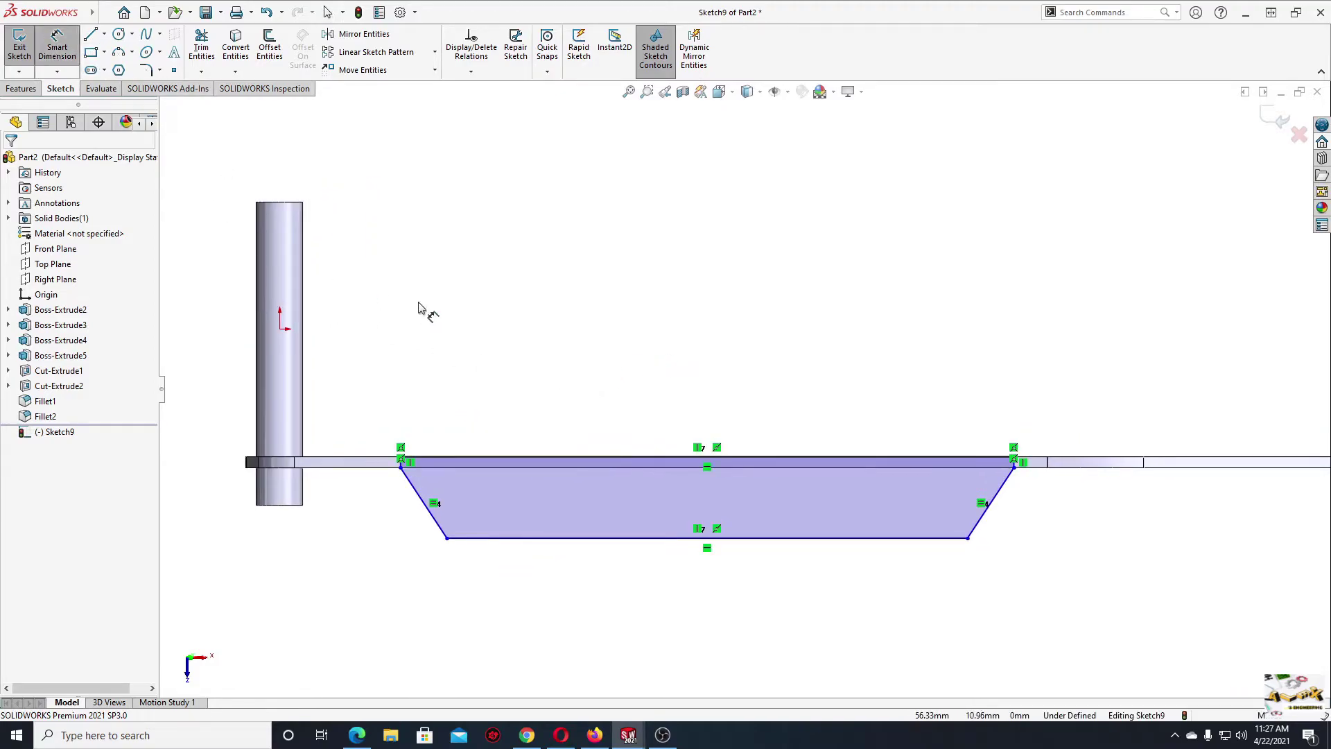
{"action": "scroll", "coordinate": [335, 485], "scroll_direction": "down", "scroll_amount": 3}
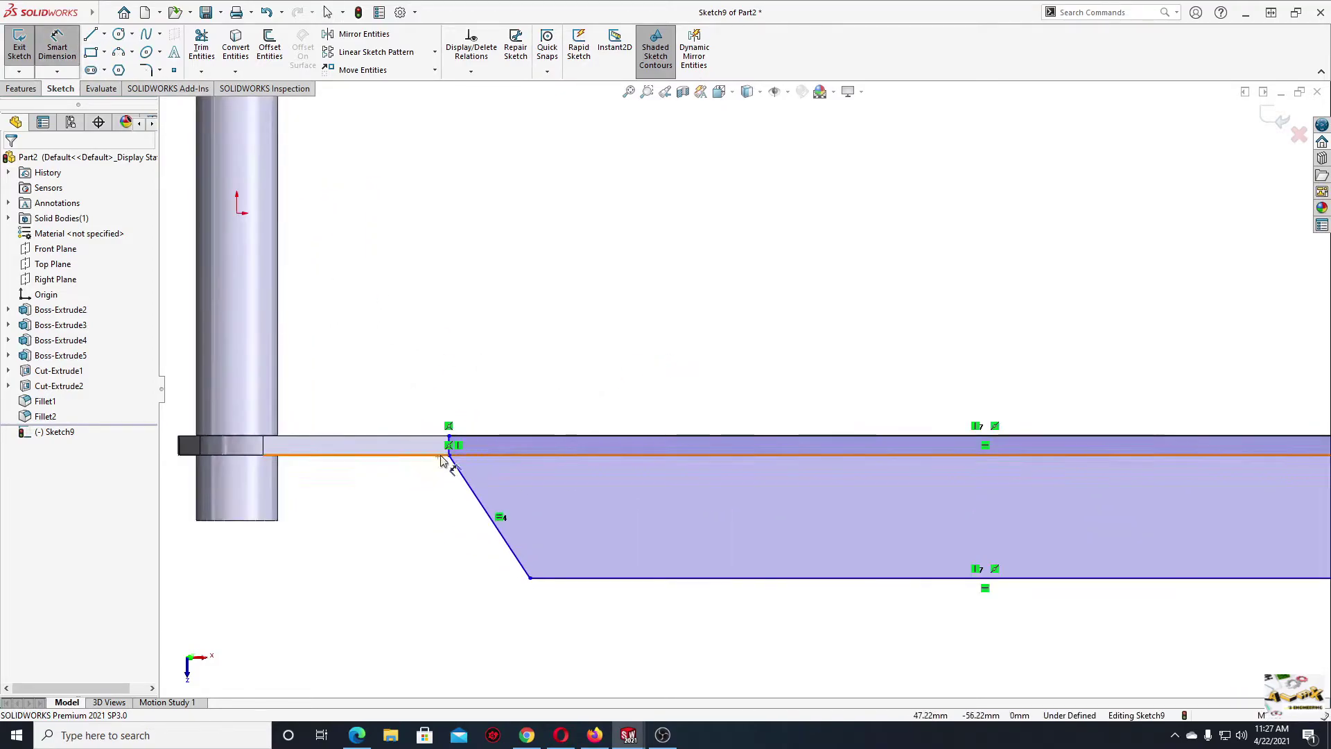
{"action": "left_click", "coordinate": [449, 439]}
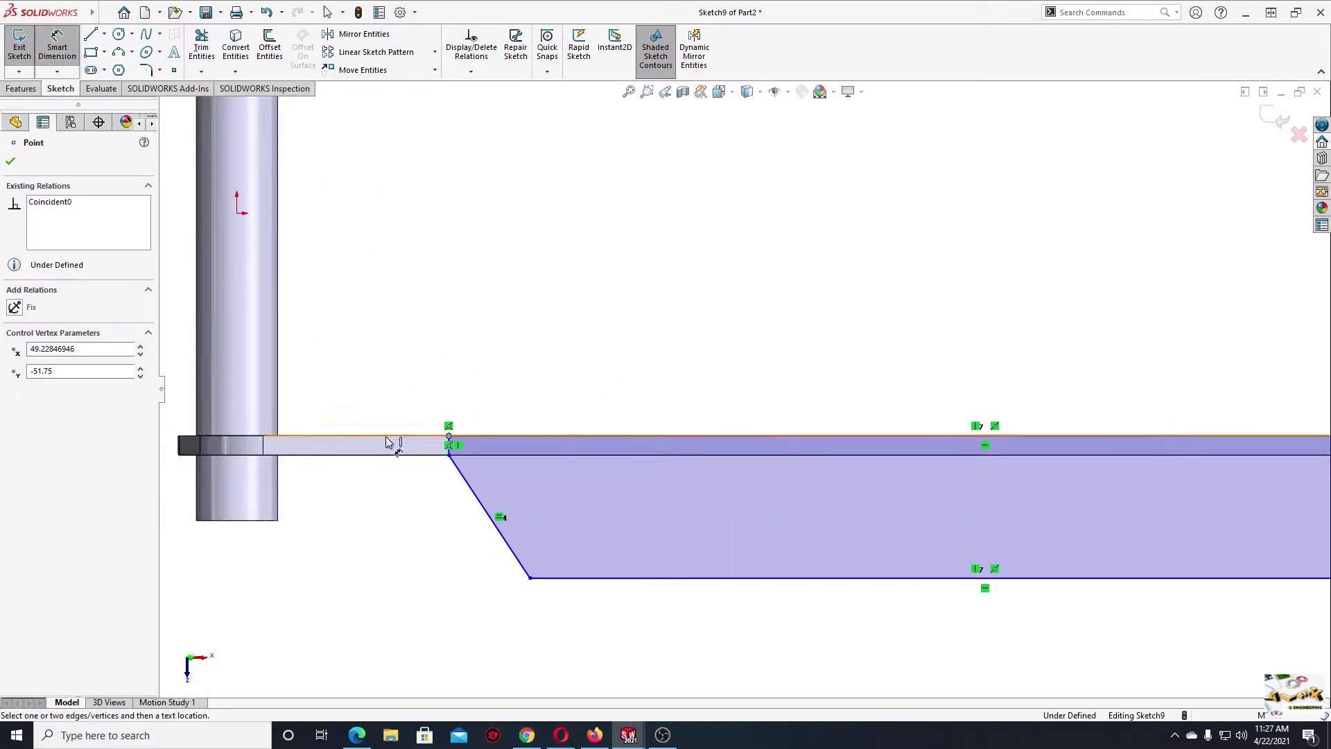
{"action": "left_click", "coordinate": [263, 451]}
{"action": "left_click", "coordinate": [342, 350]}
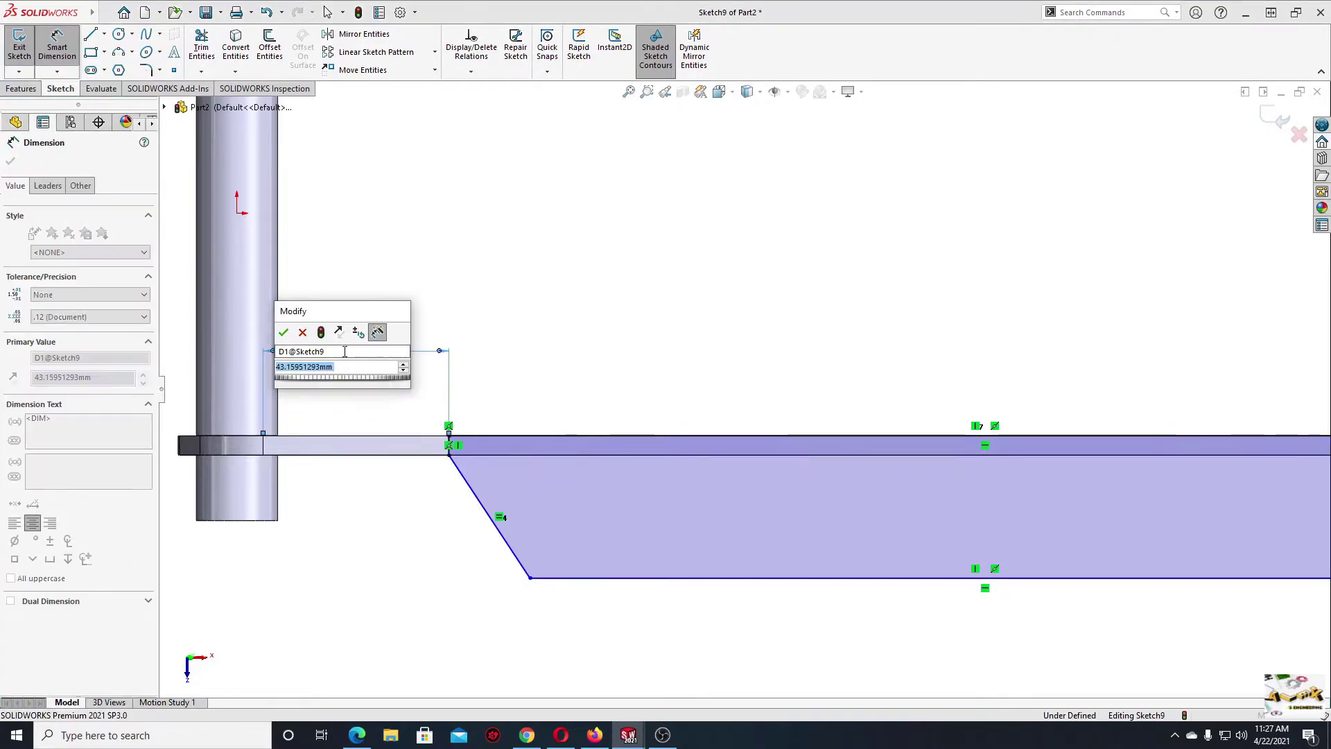
{"action": "type", "text": "30"}
{"action": "key", "text": "Return"}
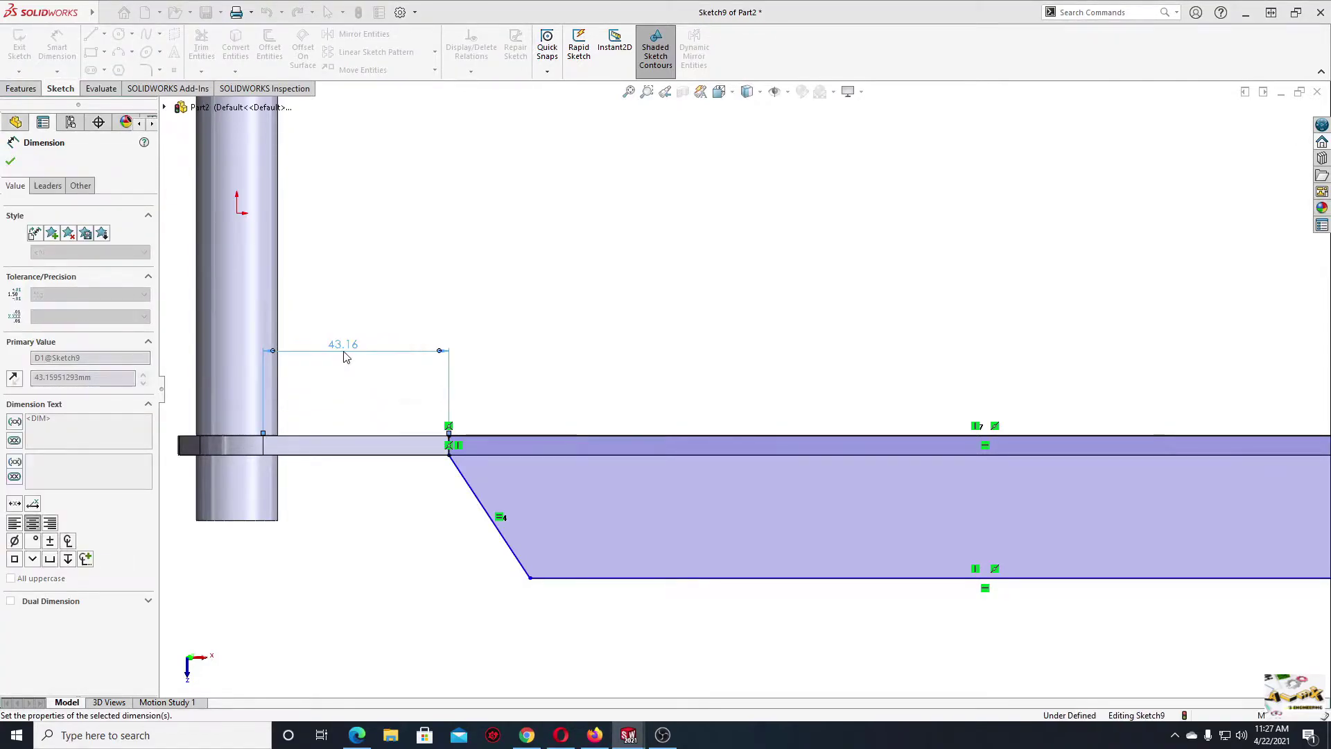
{"action": "left_click", "coordinate": [640, 440]}
{"action": "left_click", "coordinate": [642, 356]}
{"action": "type", "text": "28"}
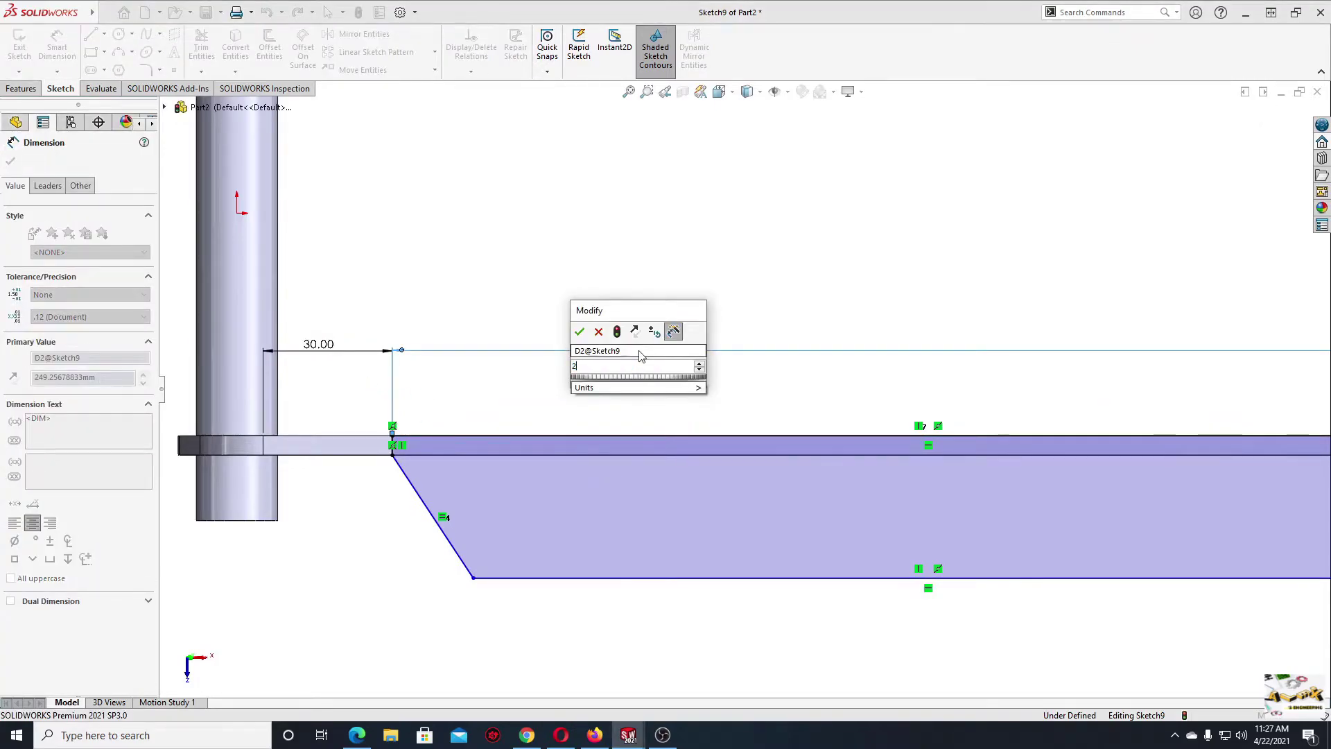
{"action": "type", "text": "5"}
{"action": "key", "text": "Return"}
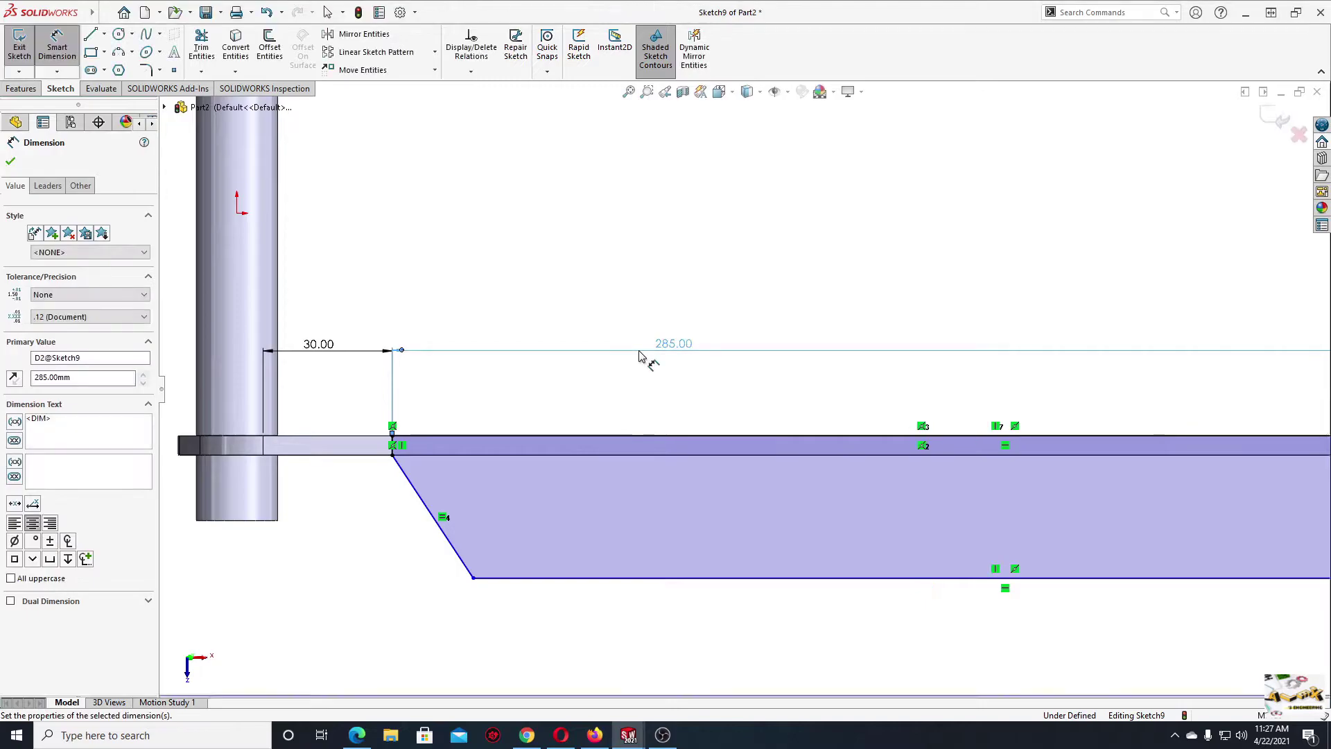
- Dimension the bottom edge 145 mm and the profile height 25 mm
{"action": "left_click", "coordinate": [601, 584]}
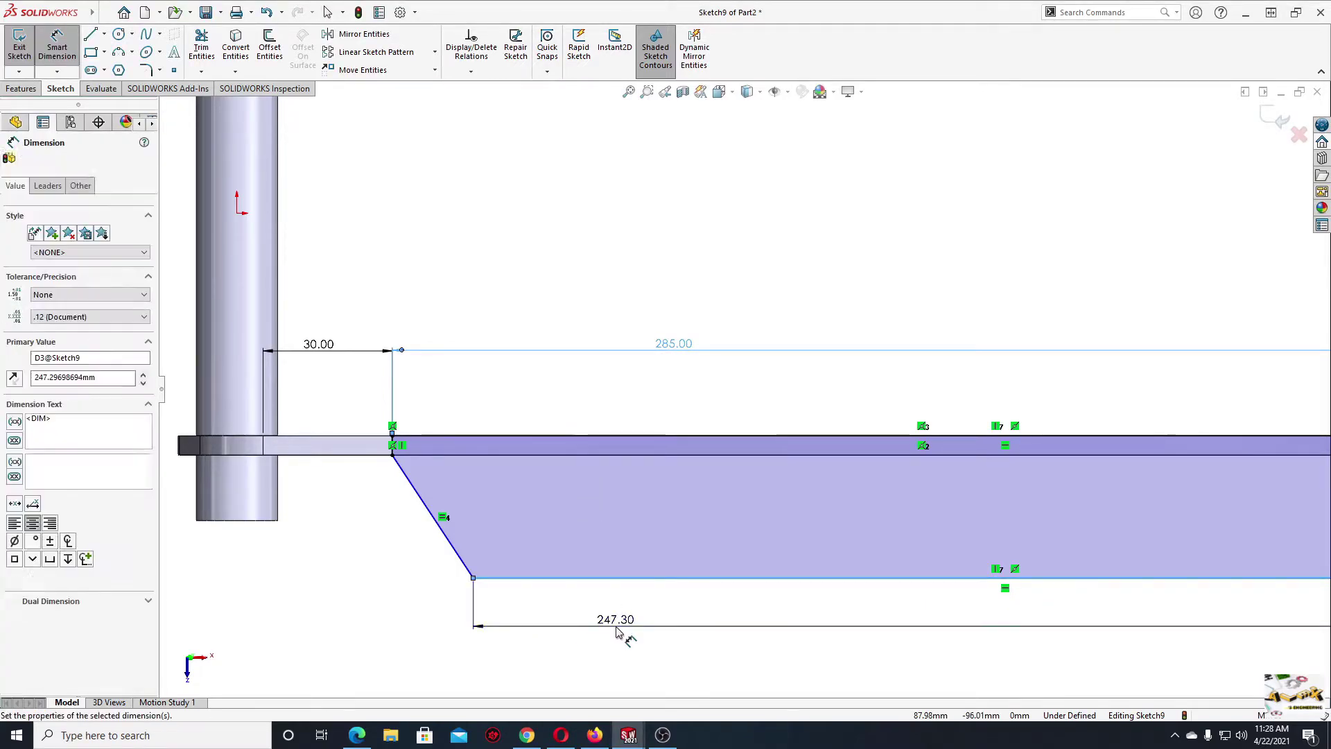
{"action": "left_click", "coordinate": [617, 628]}
{"action": "type", "text": "145"}
{"action": "key", "text": "Return"}
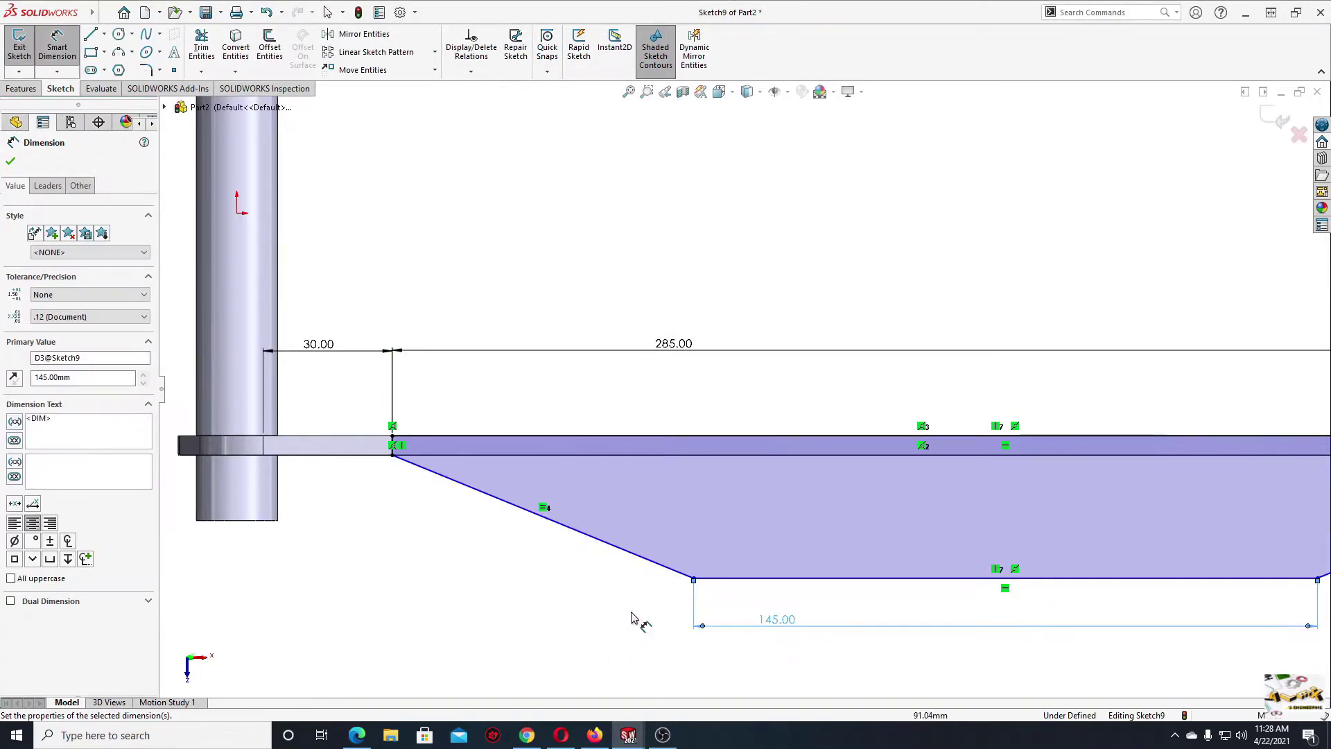
{"action": "left_click", "coordinate": [797, 586]}
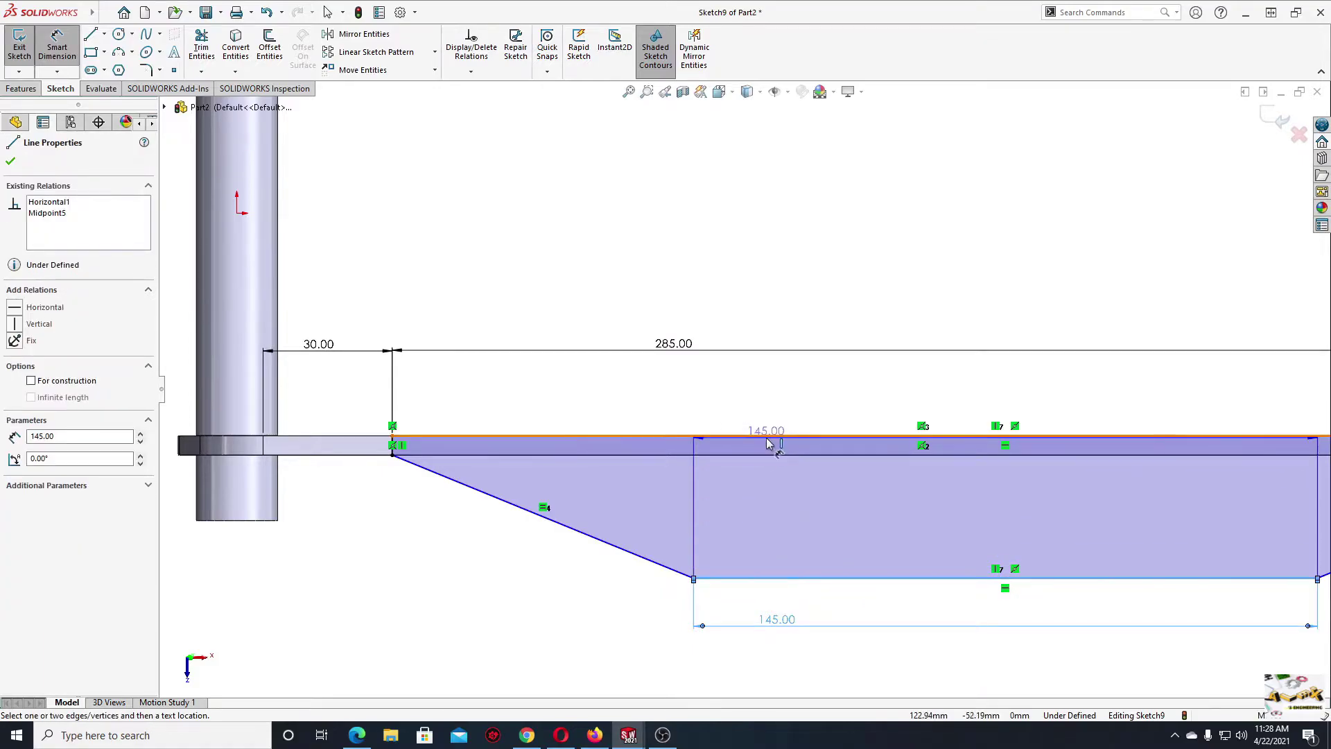
{"action": "left_click", "coordinate": [426, 547]}
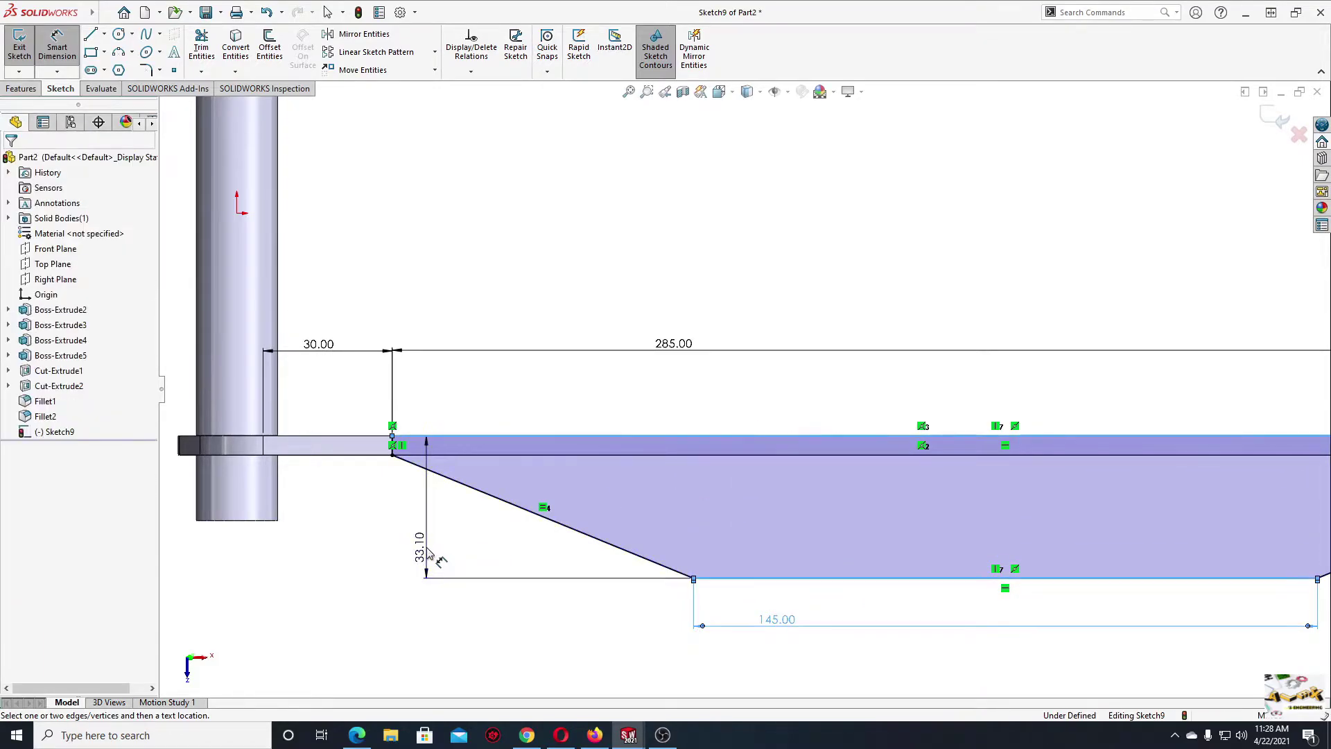
{"action": "type", "text": "25"}
{"action": "key", "text": "Return"}
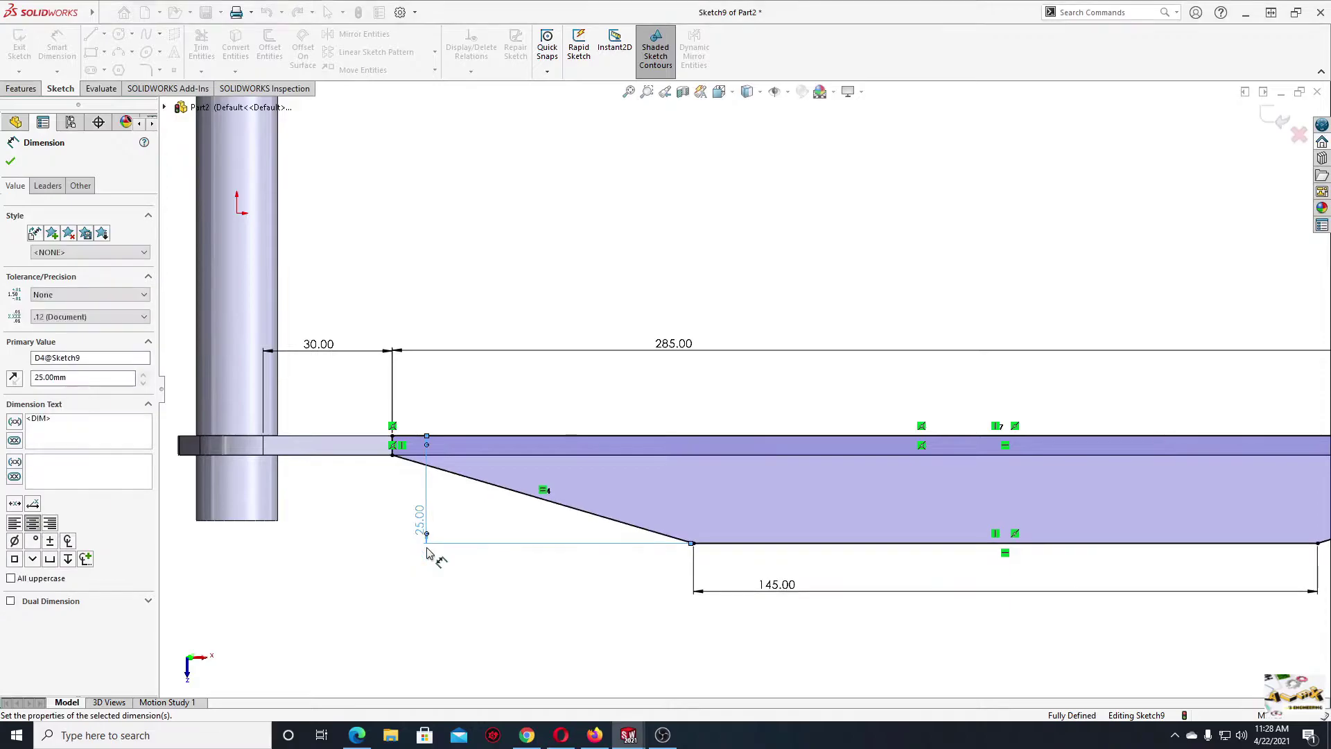
- Change the bottom edge dimension from 145 to 245 mm
{"action": "left_click", "coordinate": [777, 595]}
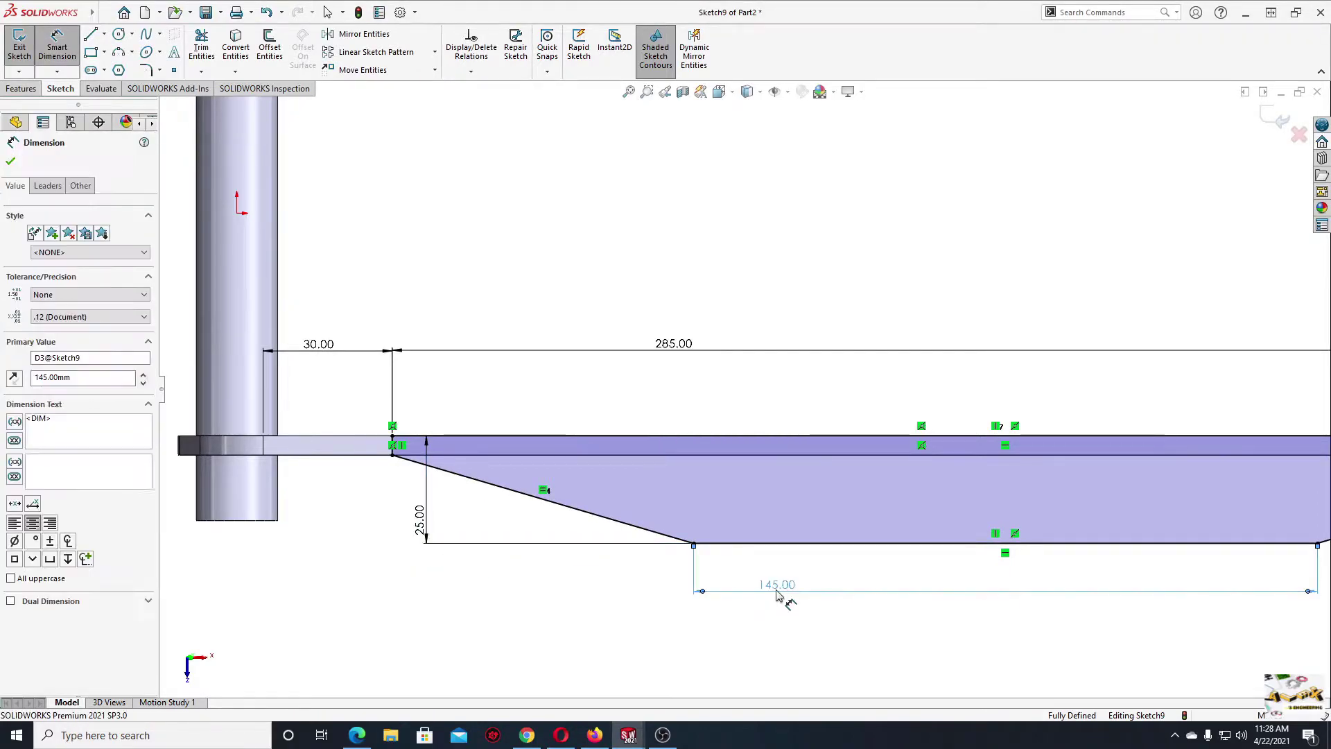
{"action": "double_click", "coordinate": [778, 593]}
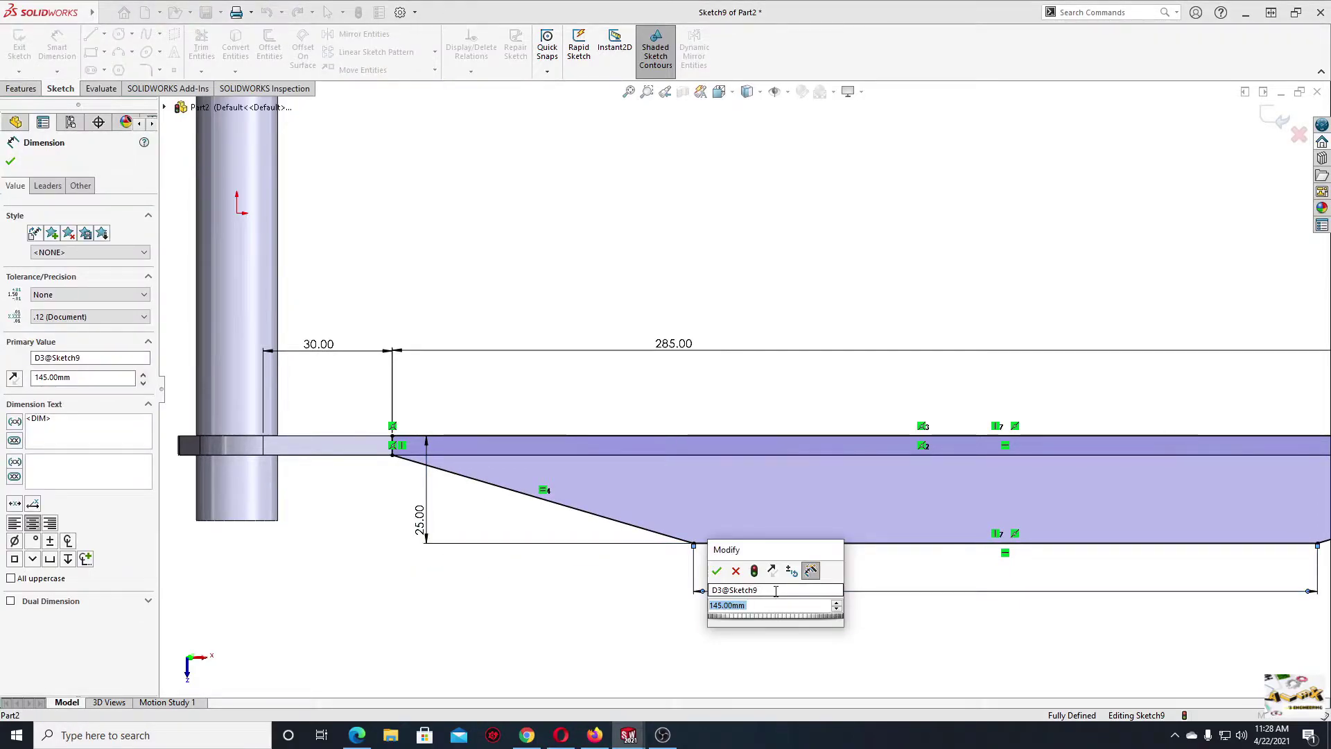
{"action": "type", "text": "245"}
{"action": "key", "text": "Return"}
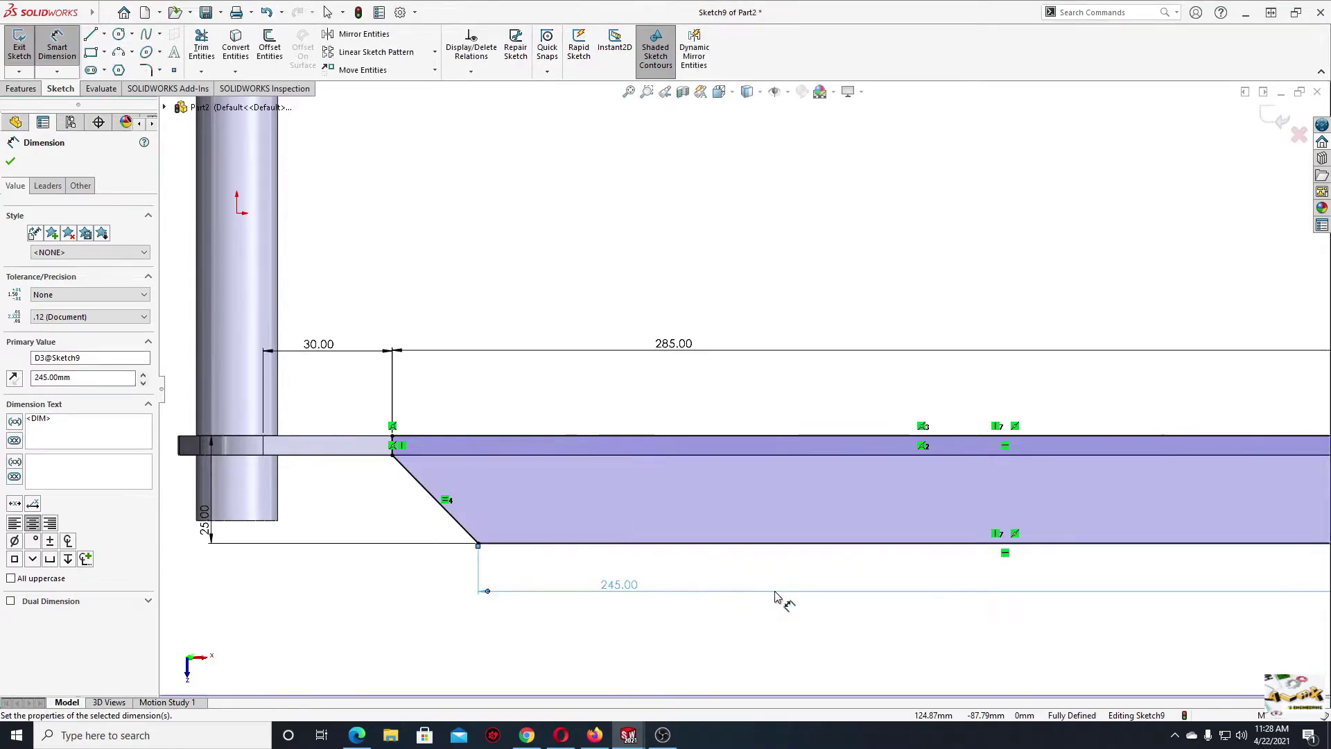
{"action": "scroll", "coordinate": [790, 586], "scroll_direction": "up", "scroll_amount": 3}
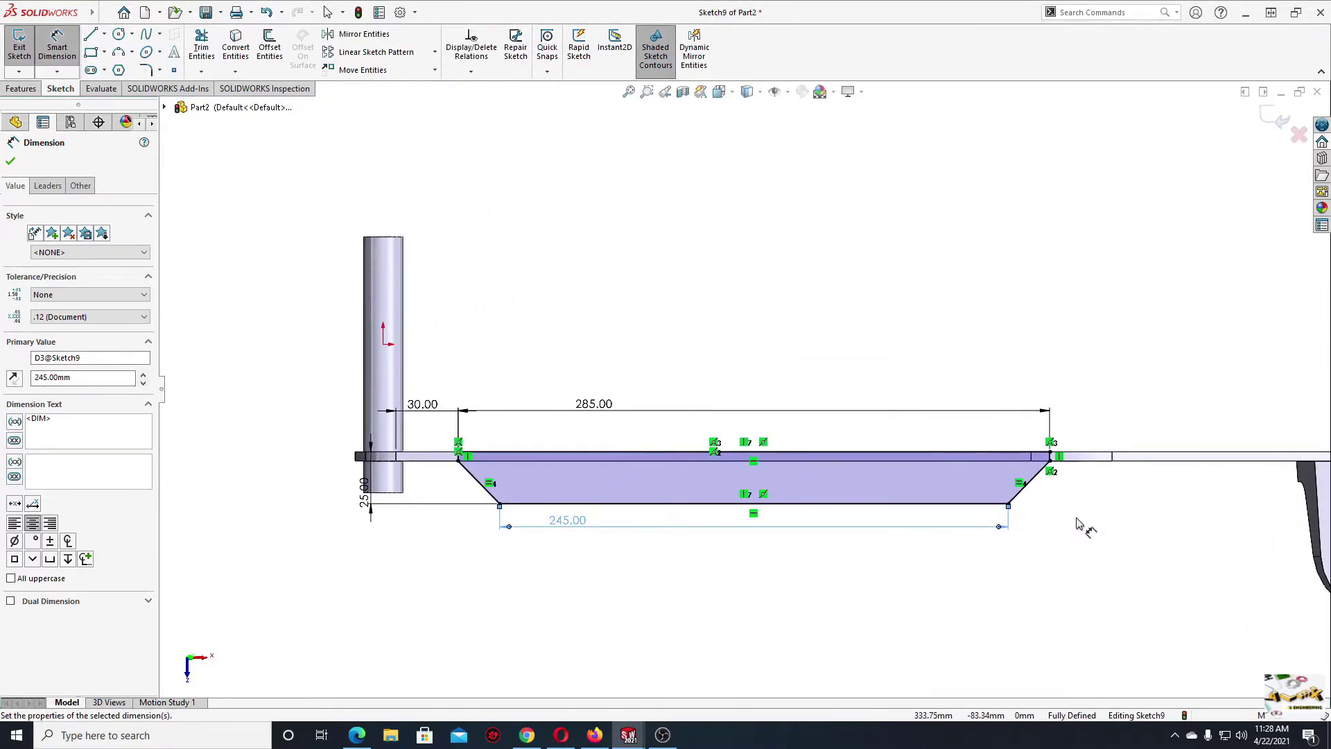
{"action": "right_click", "coordinate": [1082, 525]}
{"action": "left_click", "coordinate": [1069, 505]}
{"action": "scroll", "coordinate": [1033, 458], "scroll_direction": "down", "scroll_amount": 4}
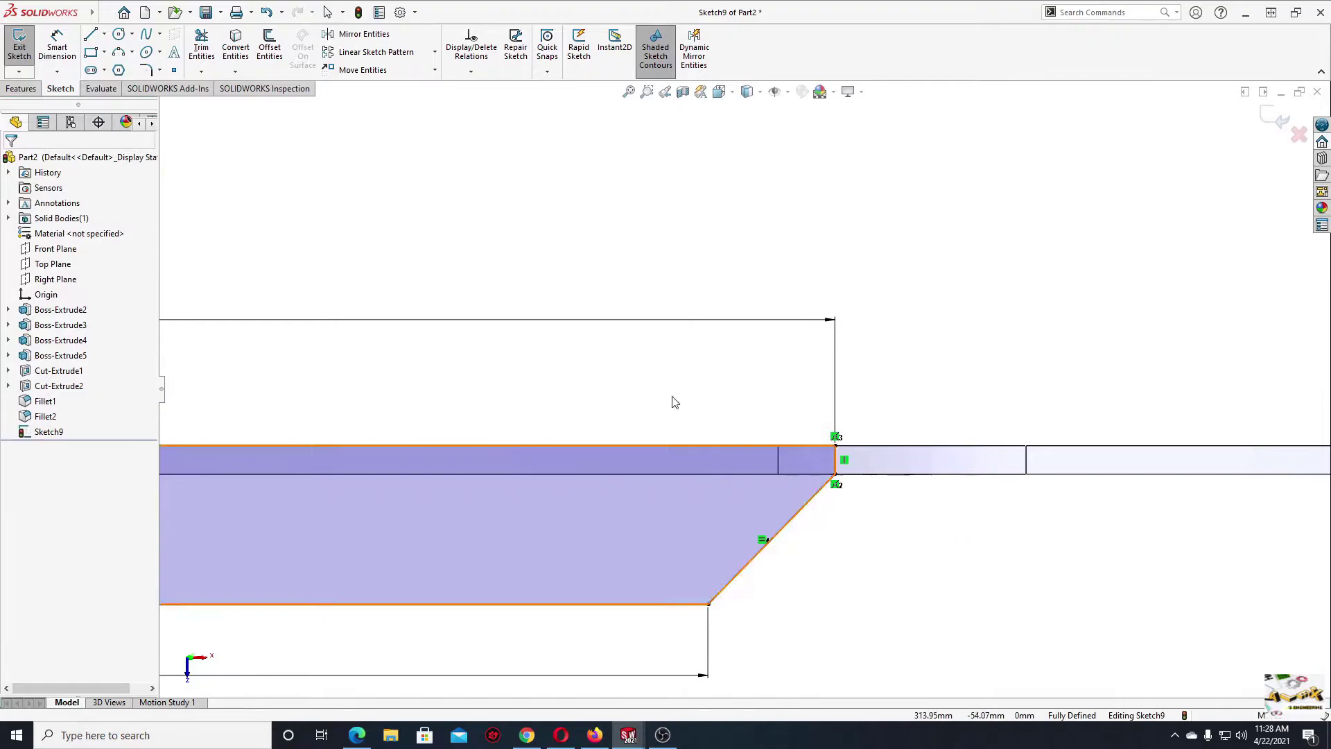
- Draw a short vertical line, then a horizontal line to the arm, at the profile's right end
{"action": "left_click", "coordinate": [778, 446]}
{"action": "left_click", "coordinate": [778, 473]}
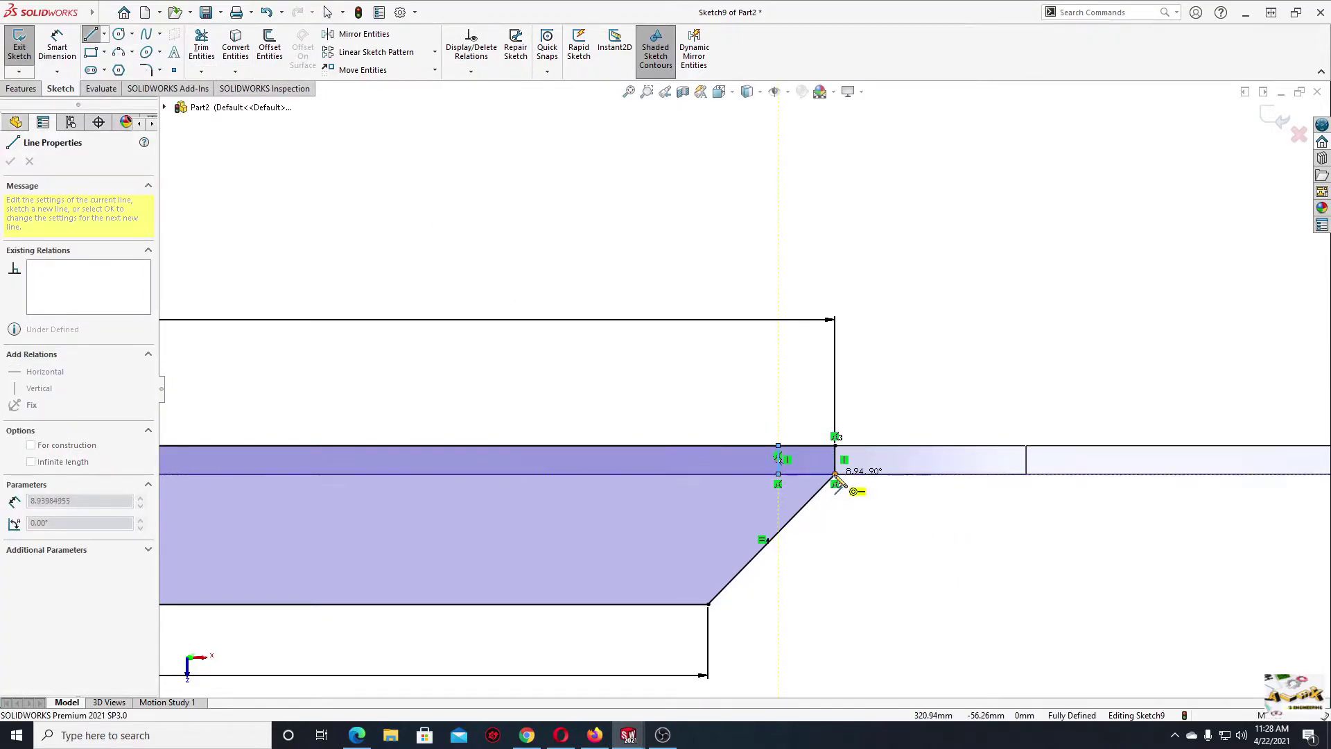
{"action": "left_click", "coordinate": [835, 473]}
{"action": "right_click", "coordinate": [840, 520]}
{"action": "left_click", "coordinate": [849, 531]}
- Zoom to fit the whole sketch and start an Extruded Boss/Base from the Features tab
{"action": "scroll", "coordinate": [850, 534], "scroll_direction": "up", "scroll_amount": 2}
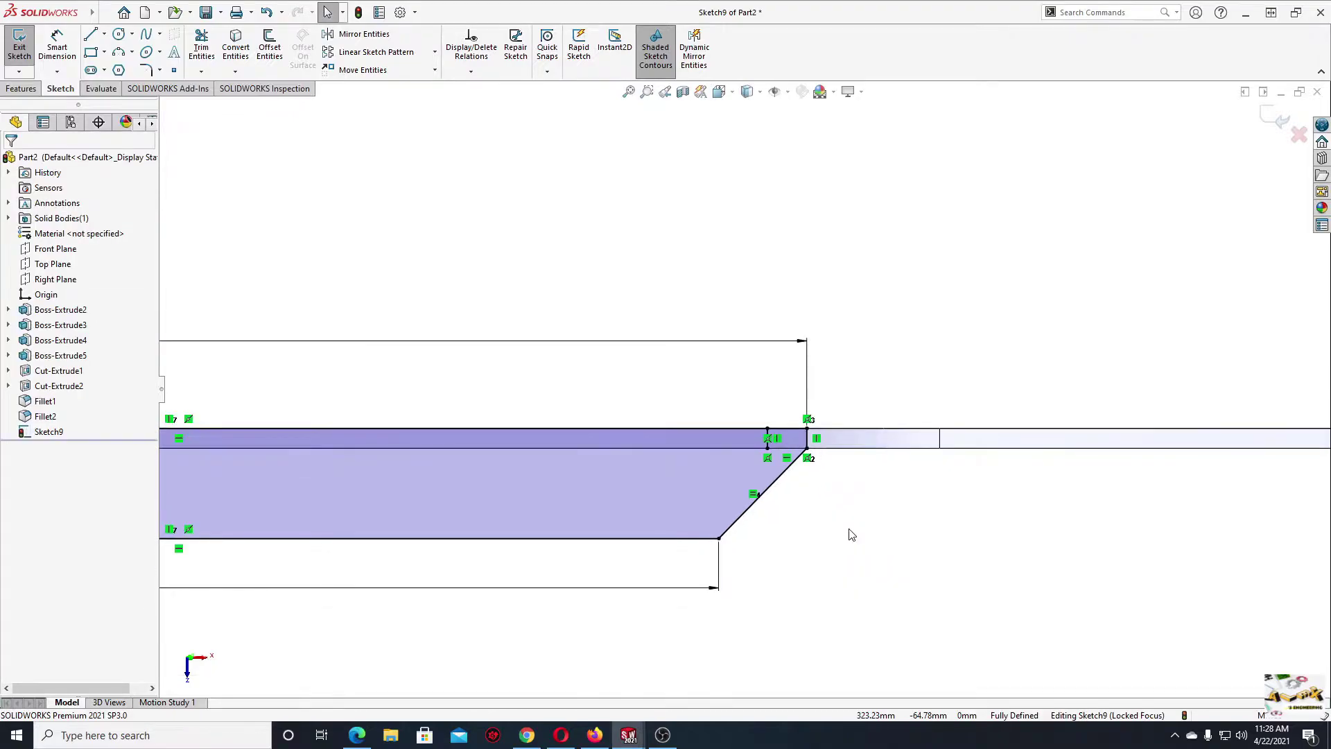
{"action": "scroll", "coordinate": [624, 511], "scroll_direction": "up", "scroll_amount": 3}
{"action": "scroll", "coordinate": [861, 561], "scroll_direction": "down", "scroll_amount": 2}
{"action": "key", "text": "z"}
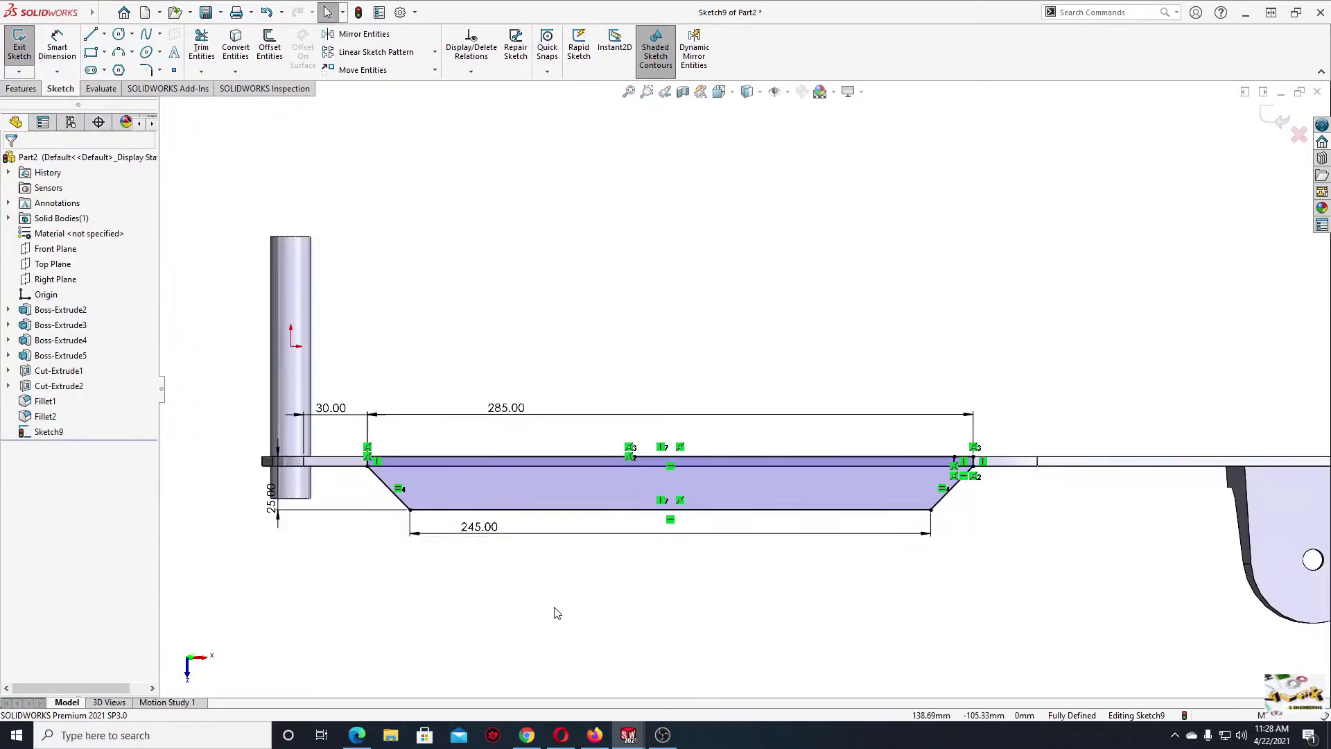
{"action": "left_click", "coordinate": [21, 89]}
{"action": "left_click", "coordinate": [25, 46]}
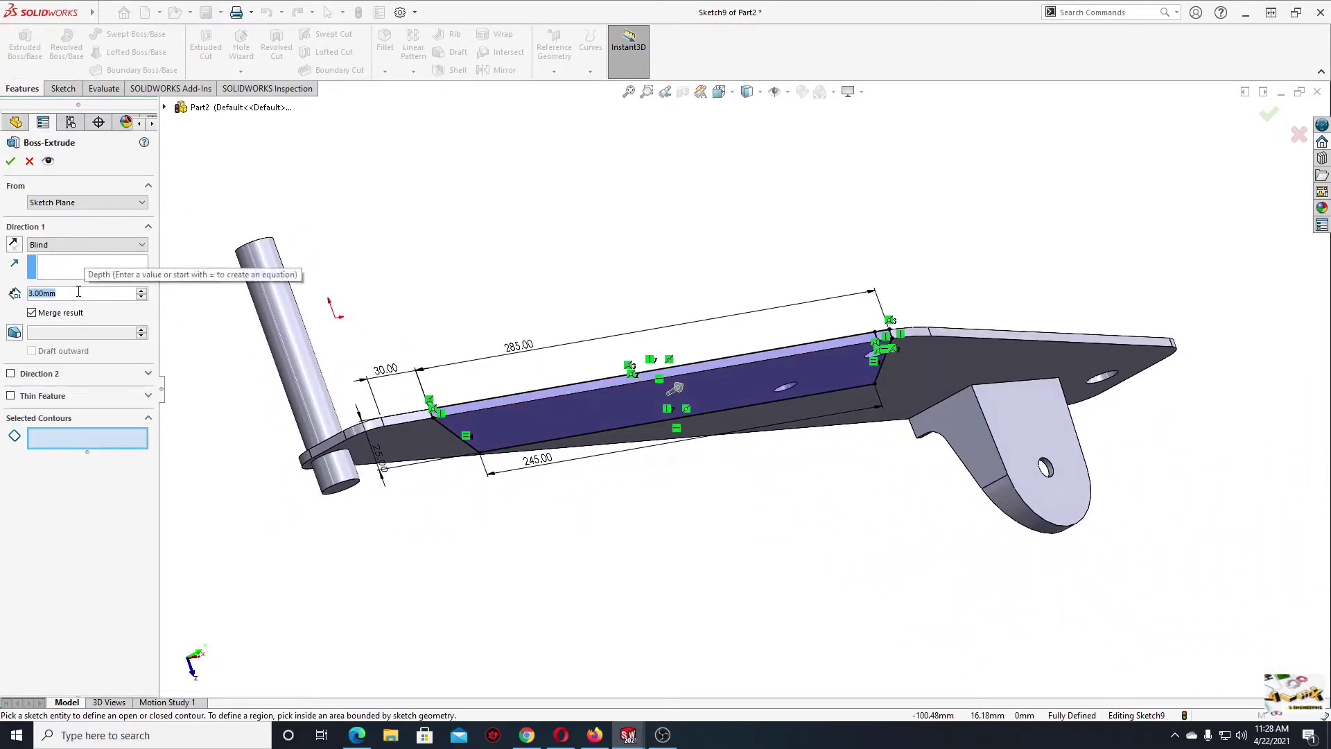
- Set a 4.5 mm Blind depth and select the plate's main and second sketch regions
{"action": "type", "text": "4.5"}
{"action": "key", "text": "Return"}
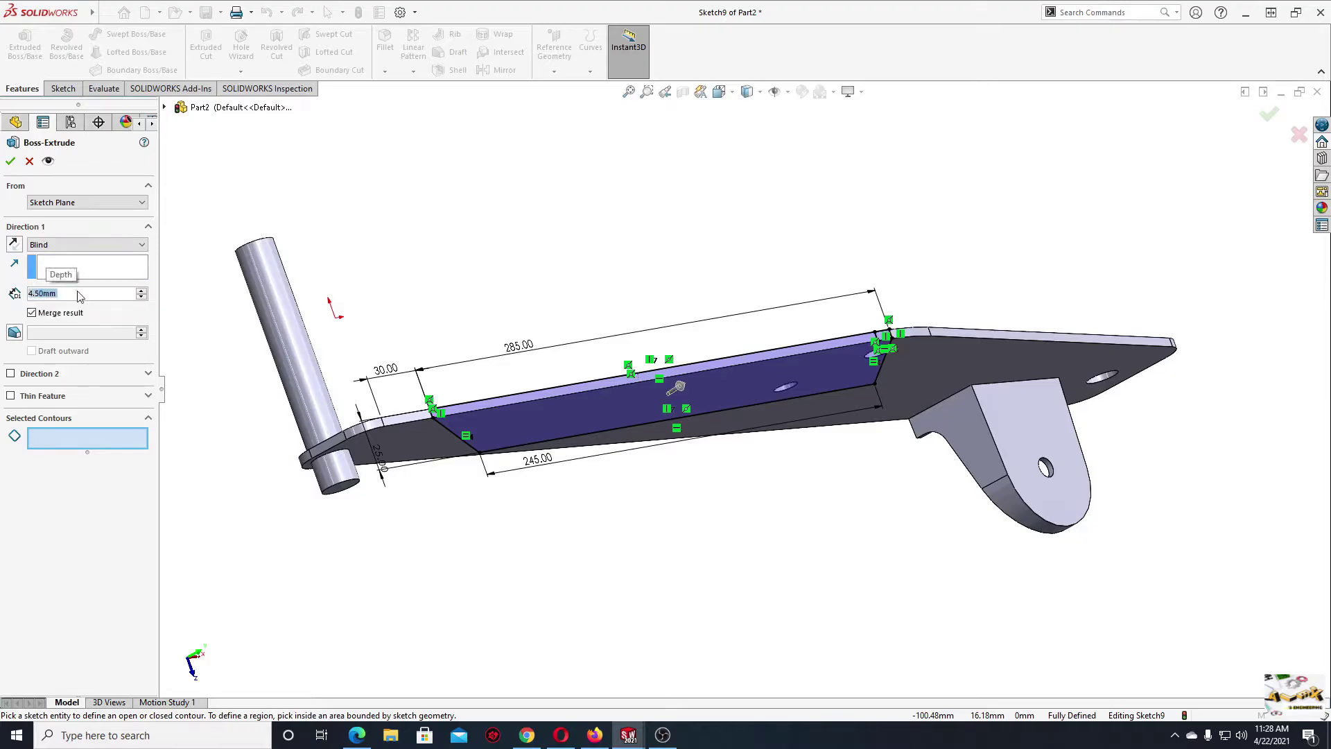
{"action": "left_click", "coordinate": [77, 435]}
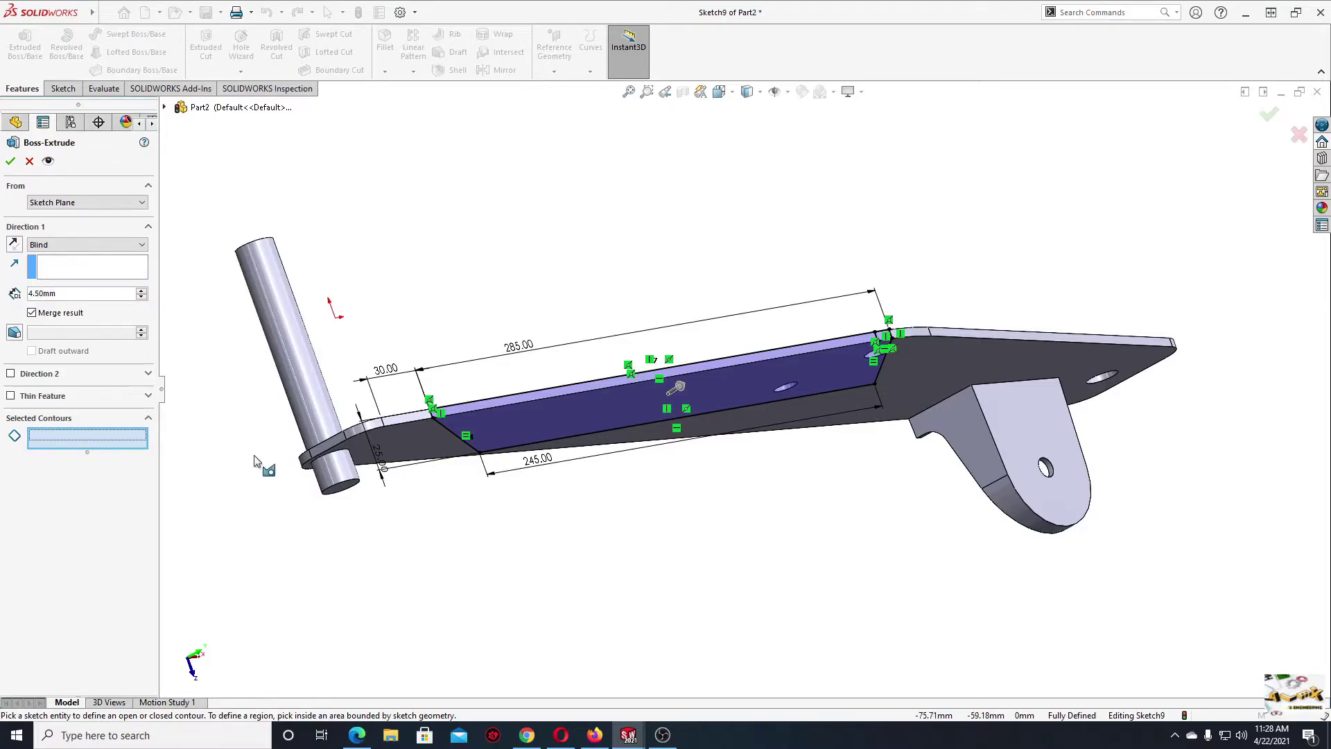
{"action": "scroll", "coordinate": [502, 405], "scroll_direction": "down", "scroll_amount": 2}
{"action": "scroll", "coordinate": [501, 404], "scroll_direction": "down", "scroll_amount": 3}
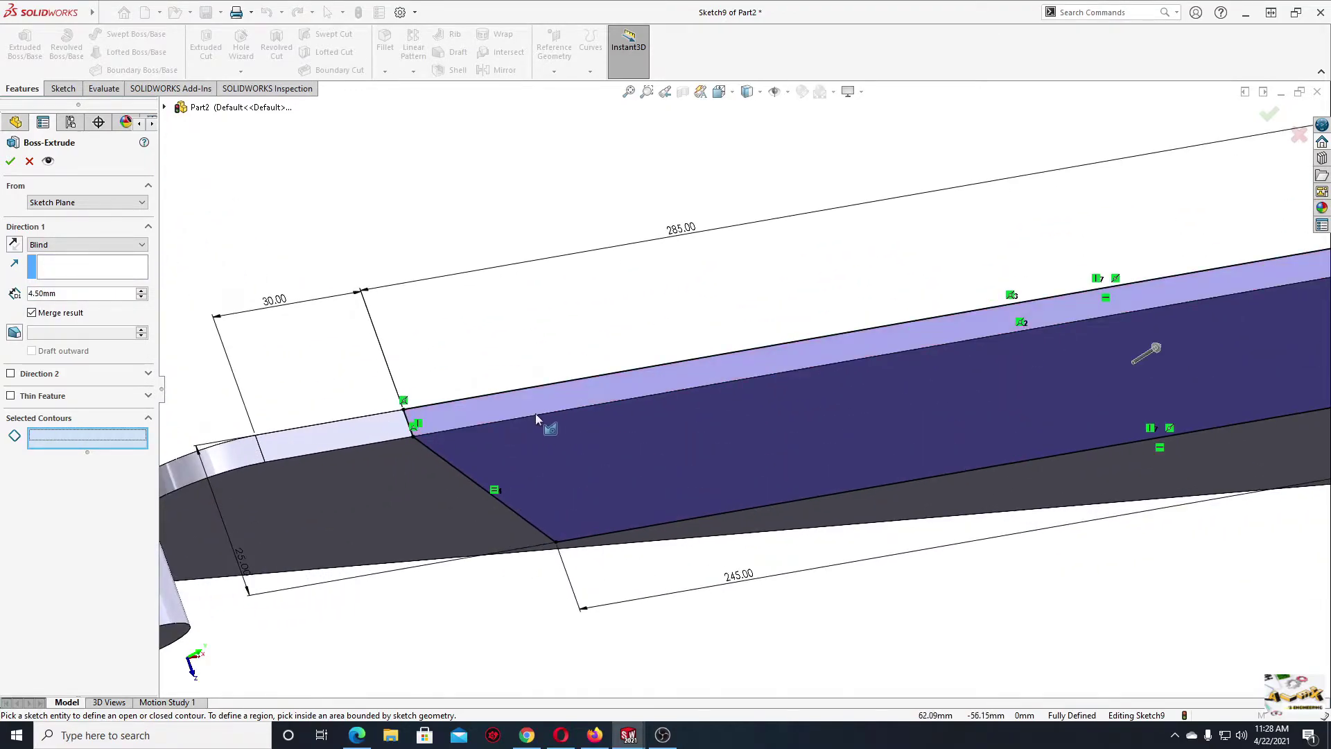
{"action": "left_click", "coordinate": [535, 413]}
{"action": "left_click", "coordinate": [623, 477]}
- Add the plate's right-end region to Selected Contours and accept Boss-Extrude6
{"action": "scroll", "coordinate": [797, 430], "scroll_direction": "up", "scroll_amount": 2}
{"action": "scroll", "coordinate": [893, 425], "scroll_direction": "down", "scroll_amount": 3}
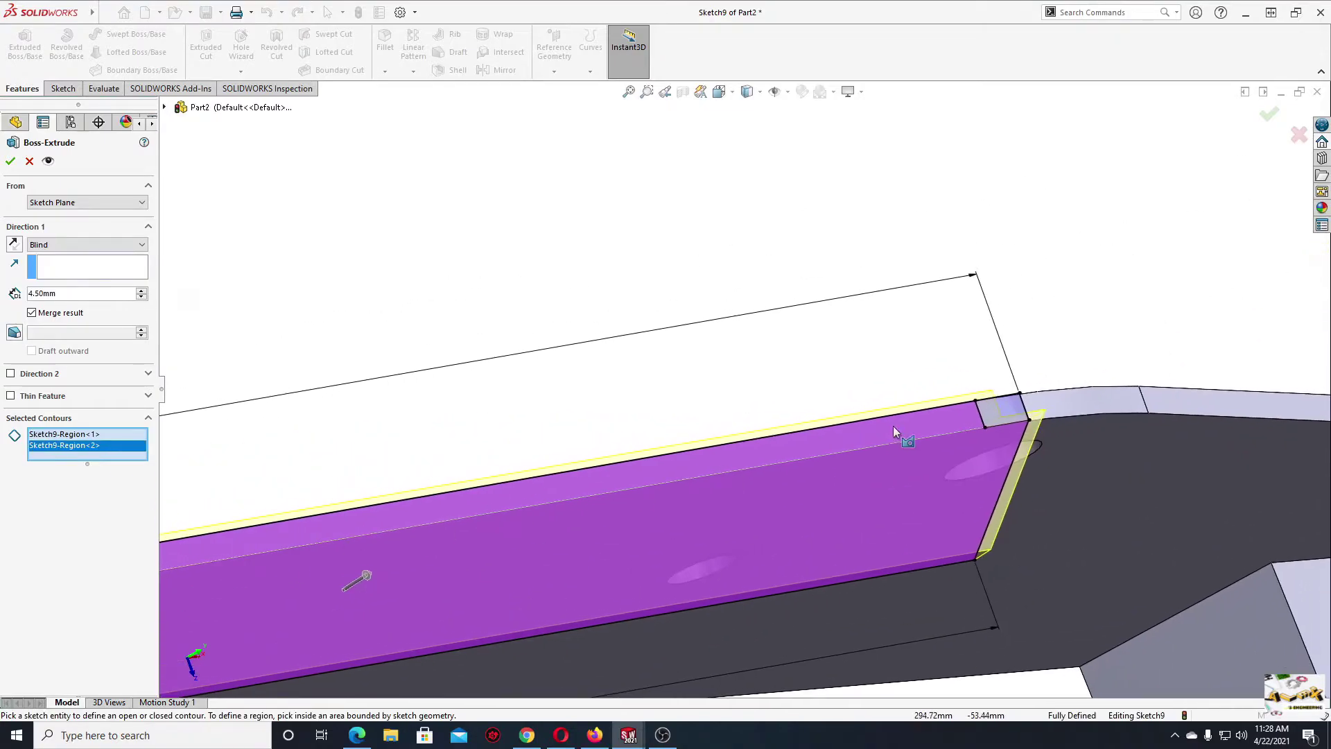
{"action": "scroll", "coordinate": [763, 486], "scroll_direction": "down", "scroll_amount": 2}
{"action": "left_click", "coordinate": [734, 497]}
{"action": "scroll", "coordinate": [735, 496], "scroll_direction": "up", "scroll_amount": 2}
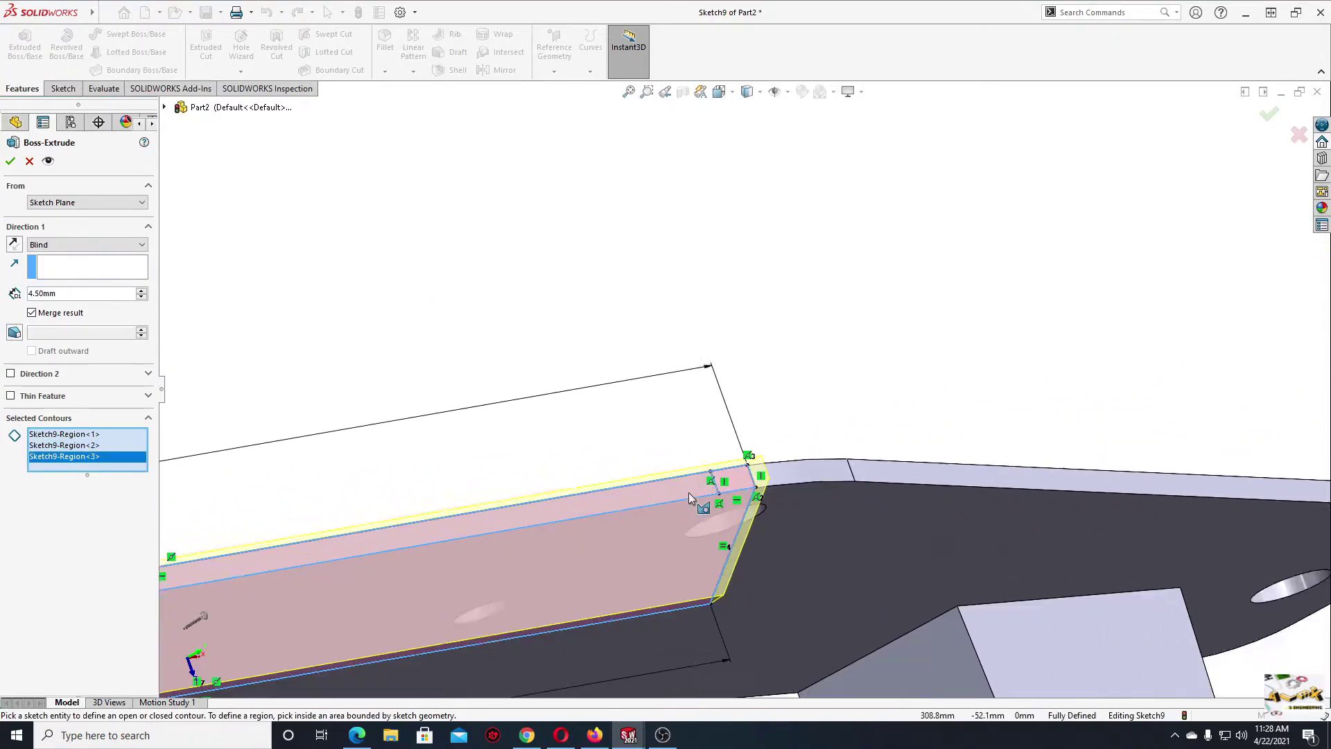
{"action": "scroll", "coordinate": [689, 492], "scroll_direction": "up", "scroll_amount": 3}
{"action": "left_click", "coordinate": [11, 161]}
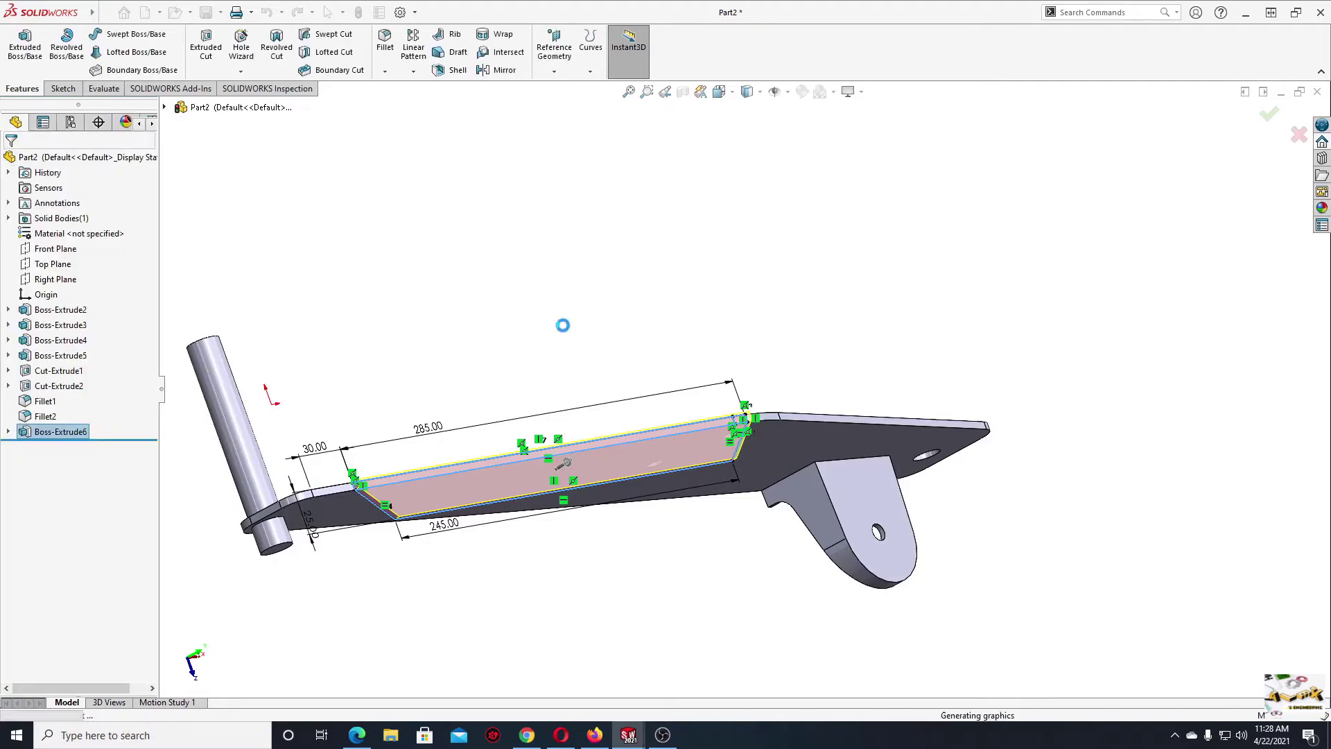
{"action": "mouse_move", "coordinate": [624, 292]}
{"action": "middle_mouse_down"}
{"action": "mouse_move", "coordinate": [676, 277]}
{"action": "mouse_move", "coordinate": [639, 172]}
{"action": "mouse_move", "coordinate": [708, 194]}
{"action": "mouse_move", "coordinate": [660, 157]}
{"action": "middle_mouse_up"}
{"action": "scroll", "coordinate": [720, 293], "scroll_direction": "down", "scroll_amount": 3}
{"action": "scroll", "coordinate": [720, 293], "scroll_direction": "down", "scroll_amount": 2}
{"action": "middle_click_drag", "start_coordinate": [621, 449], "coordinate": [627, 310]}
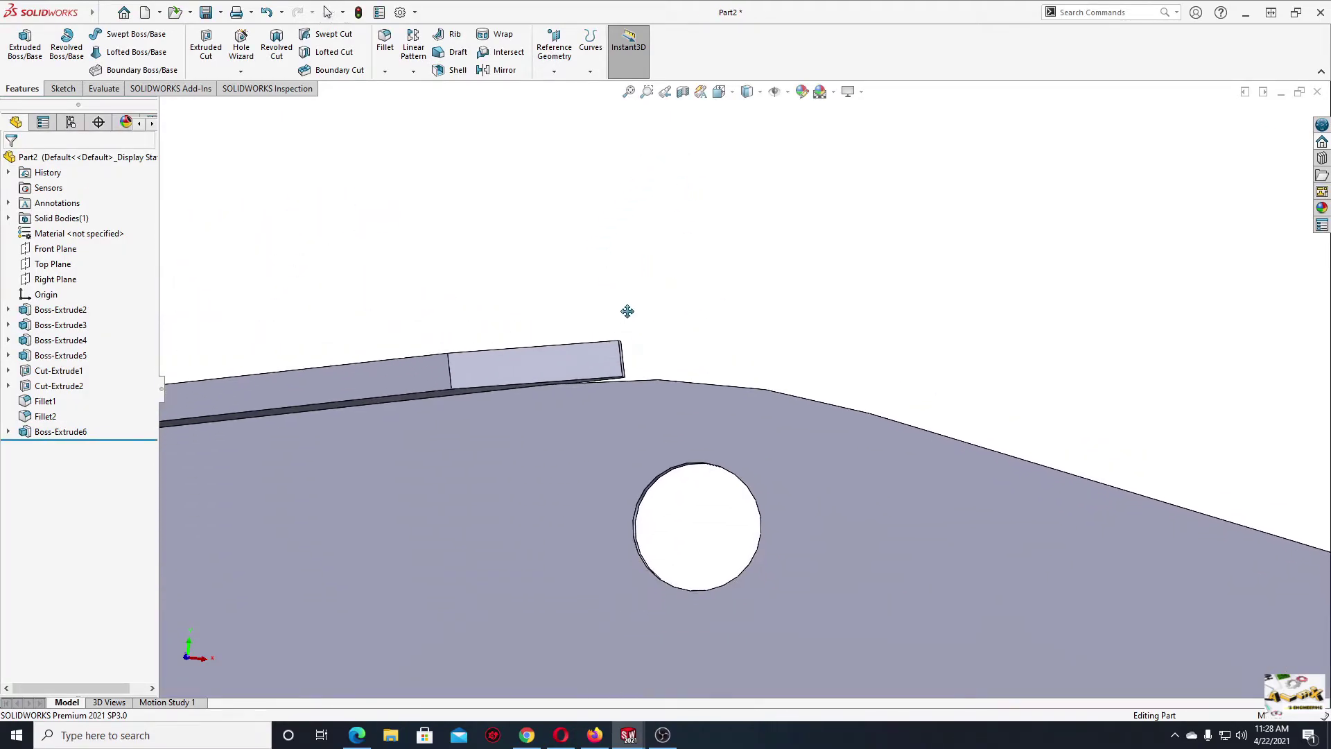
{"action": "scroll", "coordinate": [635, 329], "scroll_direction": "down", "scroll_amount": 2}
{"action": "middle_click_drag", "start_coordinate": [639, 406], "coordinate": [623, 416]}
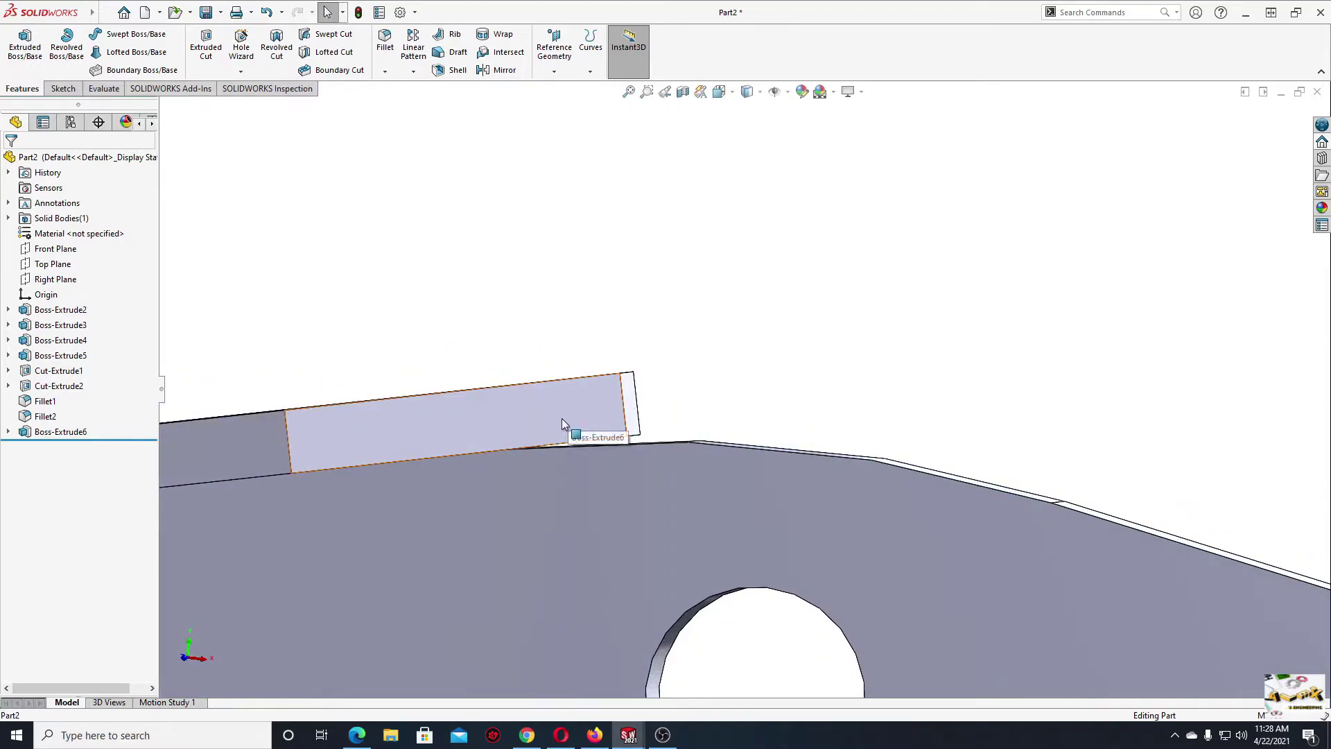
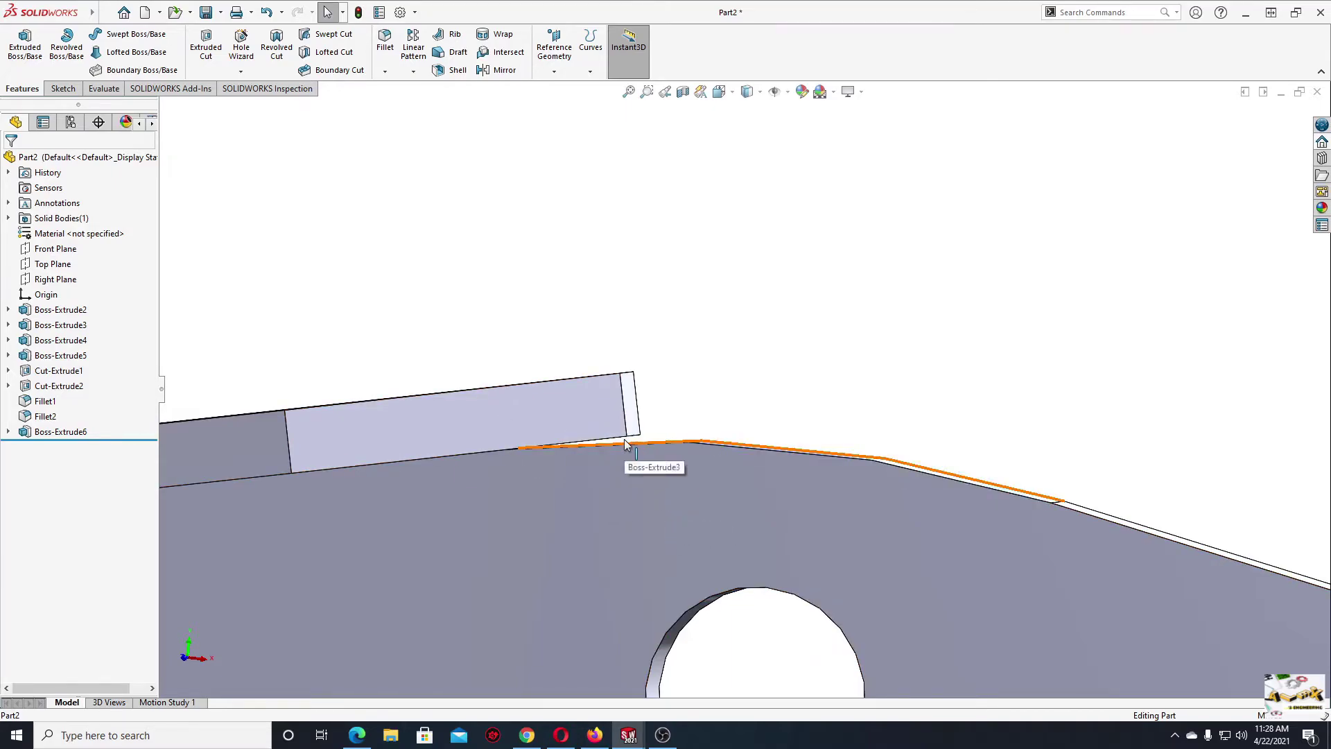
- Start a boss extrusion with Sketch9 as the profile sketch
{"action": "mouse_move", "coordinate": [610, 467]}
{"action": "middle_mouse_down"}
{"action": "mouse_move", "coordinate": [636, 573]}
{"action": "mouse_move", "coordinate": [617, 466]}
{"action": "mouse_move", "coordinate": [582, 466]}
{"action": "middle_mouse_up"}
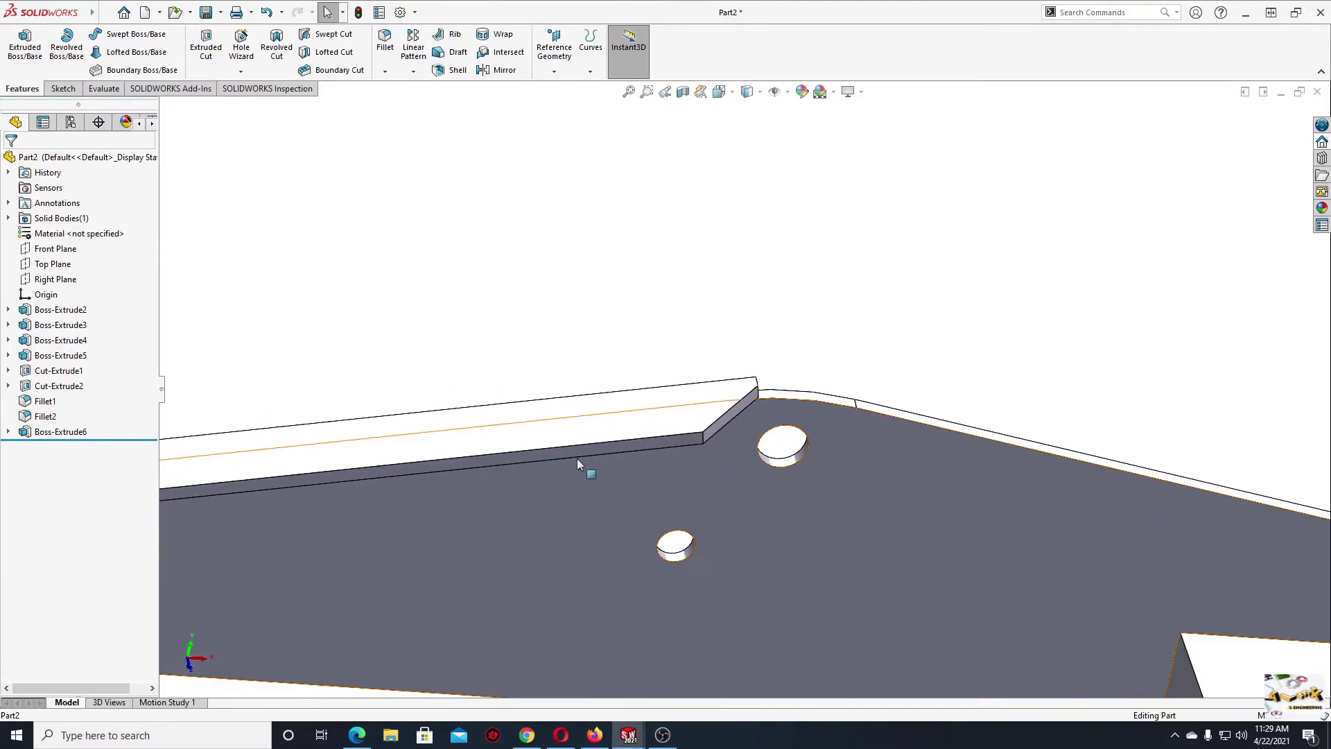
{"action": "left_click", "coordinate": [28, 52]}
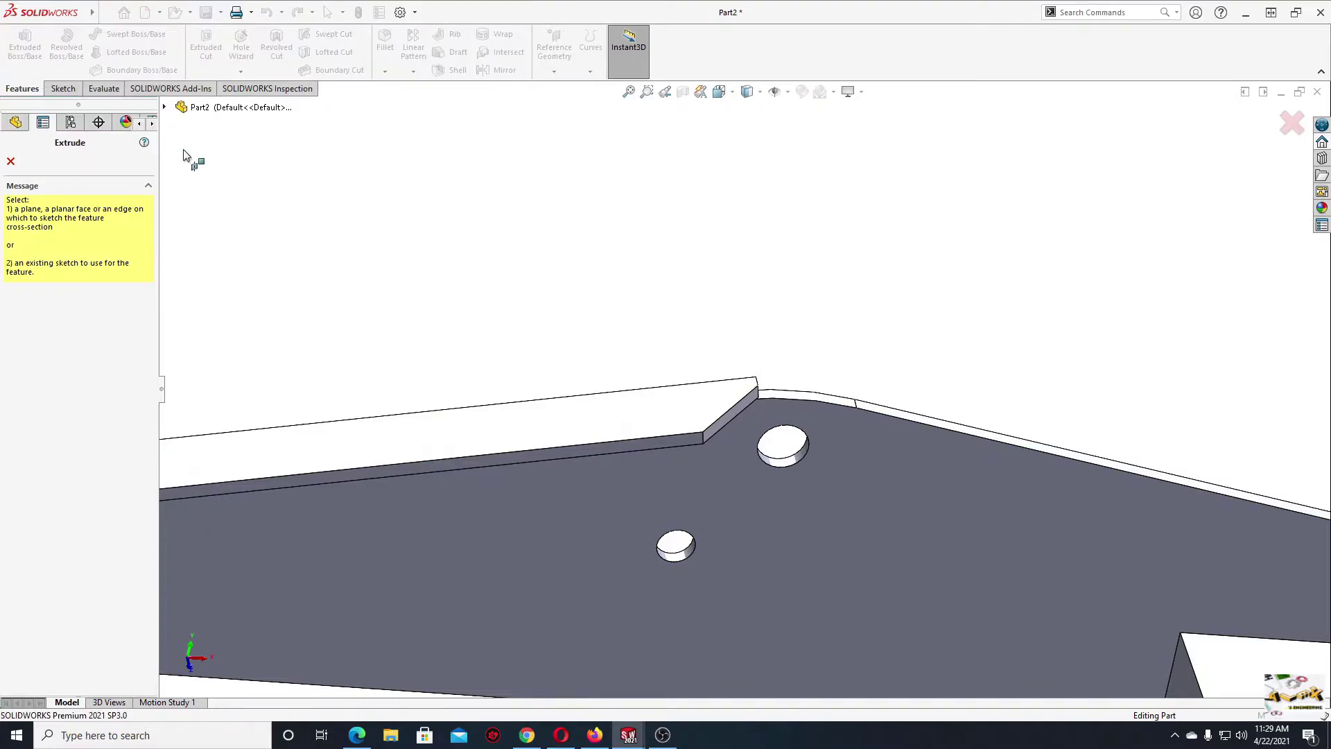
{"action": "left_click", "coordinate": [165, 108]}
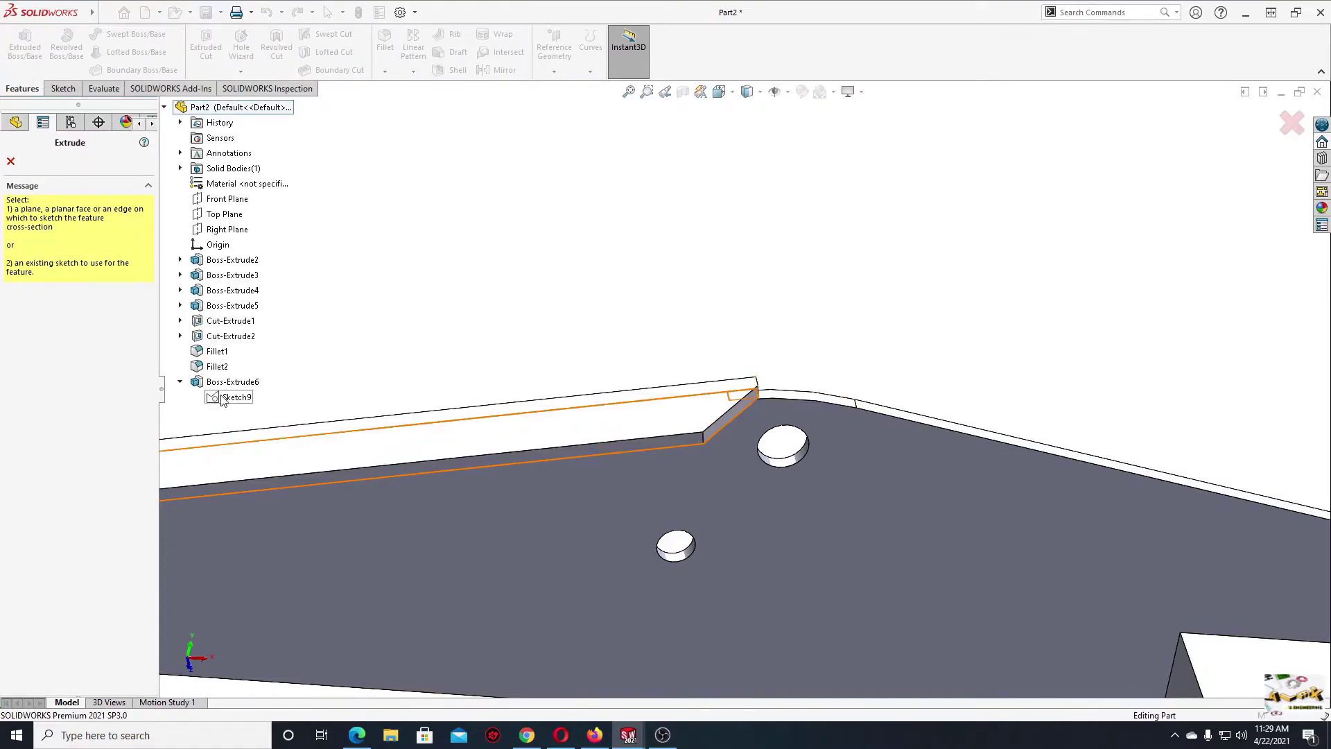
{"action": "left_click", "coordinate": [224, 398]}
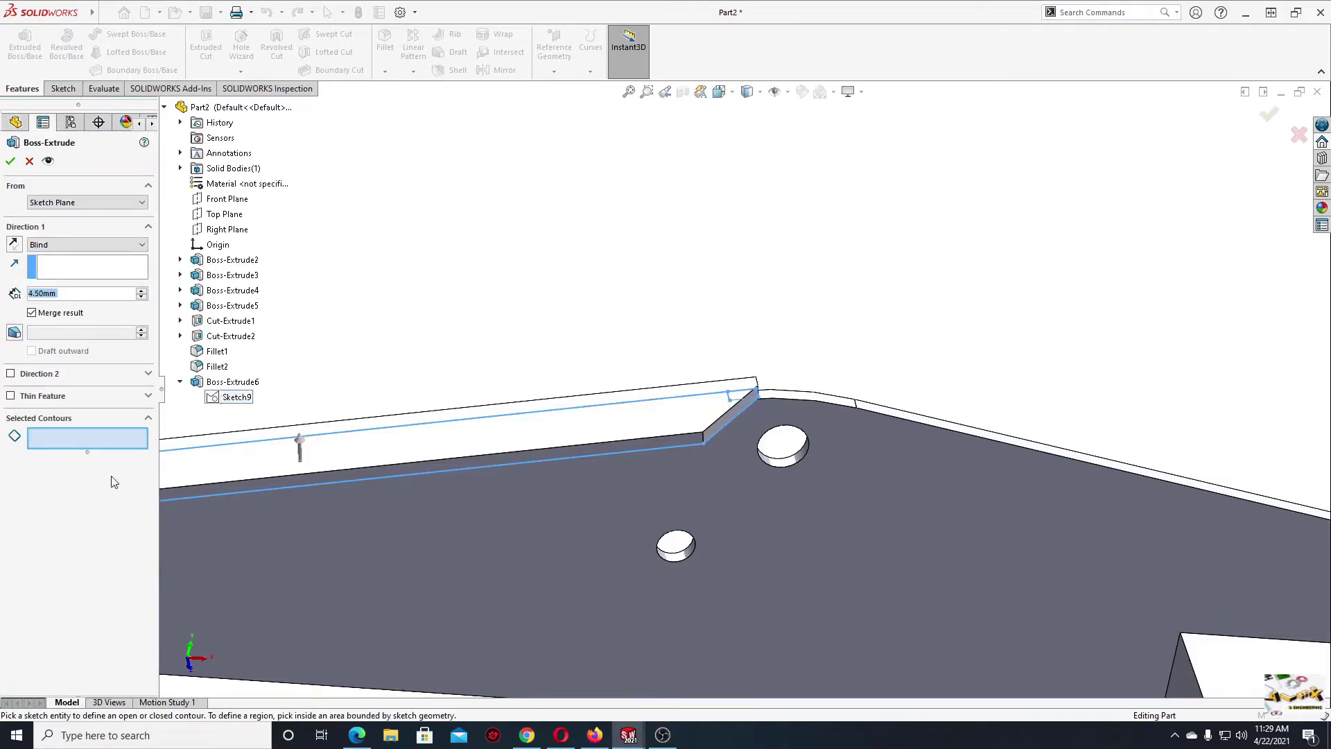
{"action": "left_click", "coordinate": [95, 440]}
{"action": "scroll", "coordinate": [558, 389], "scroll_direction": "up", "scroll_amount": 2}
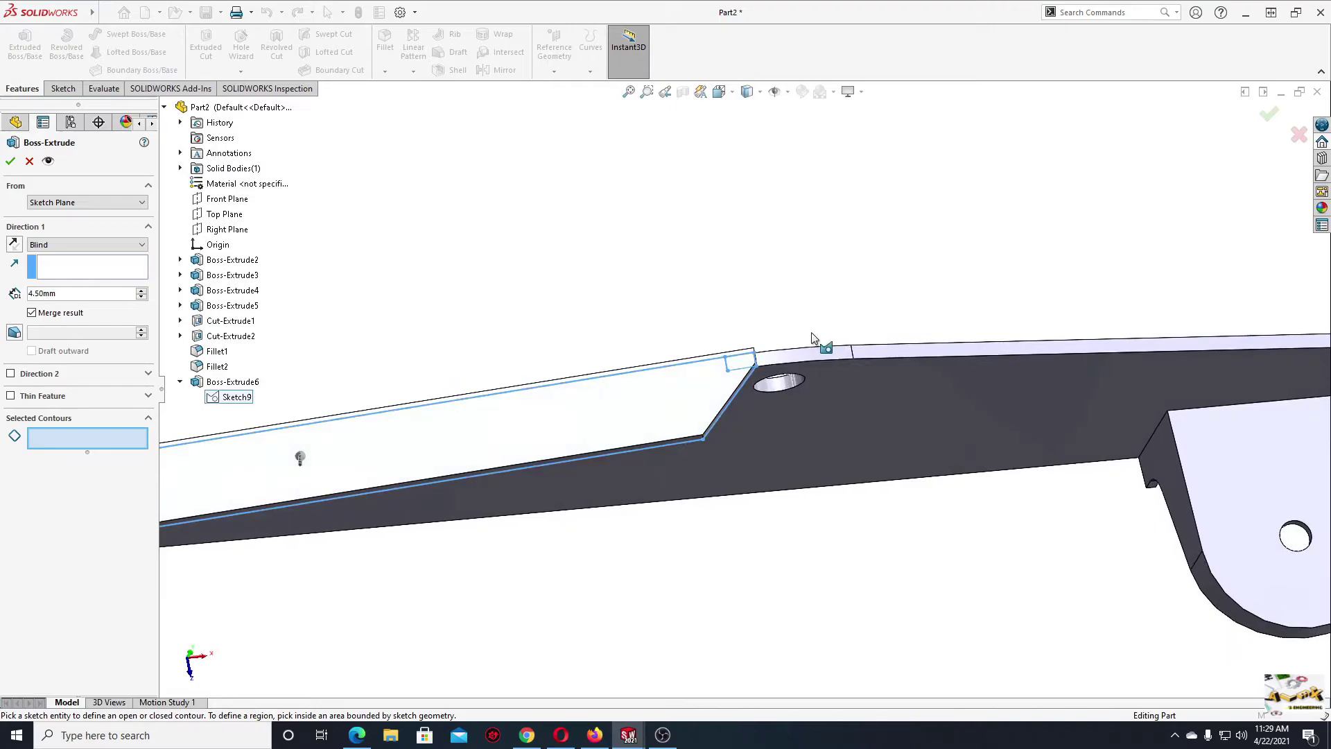
{"action": "scroll", "coordinate": [852, 355], "scroll_direction": "down", "scroll_amount": 3}
- Extrude only Sketch9's small end region downward, Blind 4.50 mm
{"action": "mouse_move", "coordinate": [835, 356]}
{"action": "middle_mouse_down", "text": "ctrl"}
{"action": "mouse_move", "coordinate": [680, 313]}
{"action": "mouse_move", "coordinate": [709, 296]}
{"action": "middle_mouse_up", "text": "ctrl"}
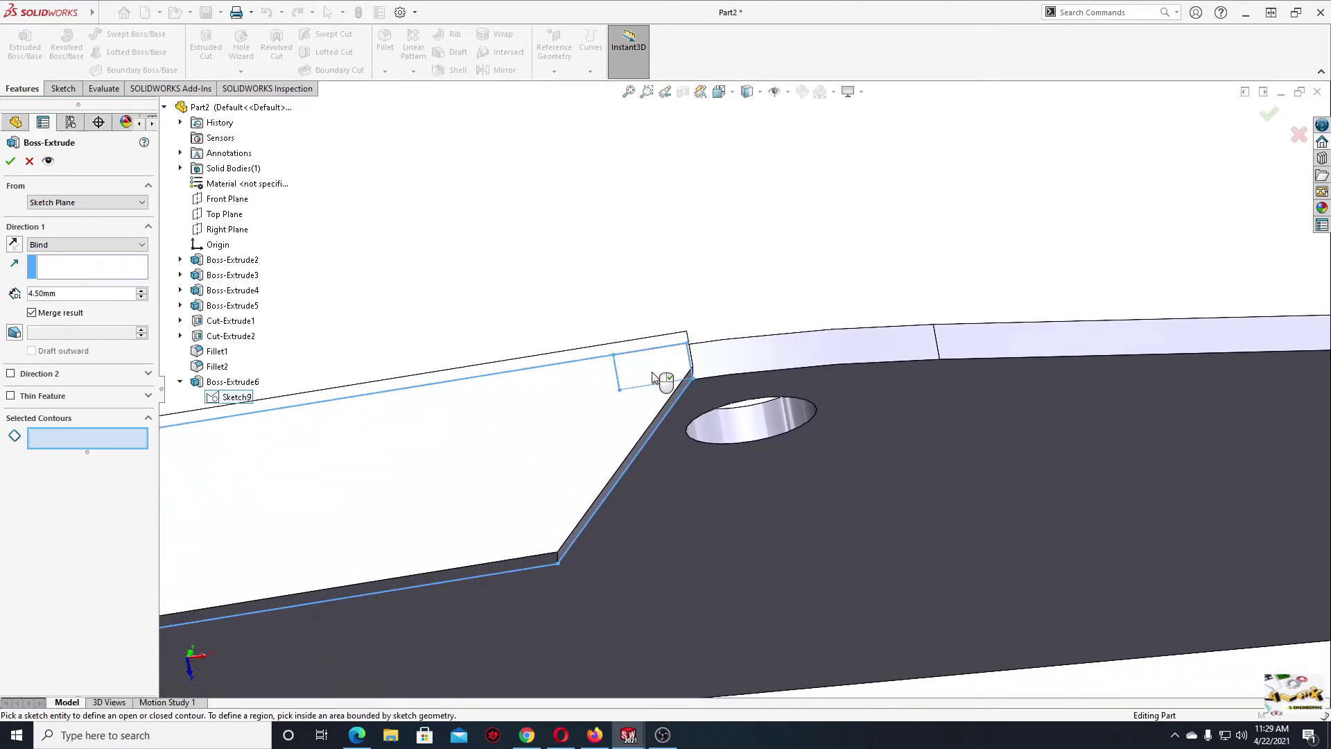
{"action": "left_click", "coordinate": [654, 378]}
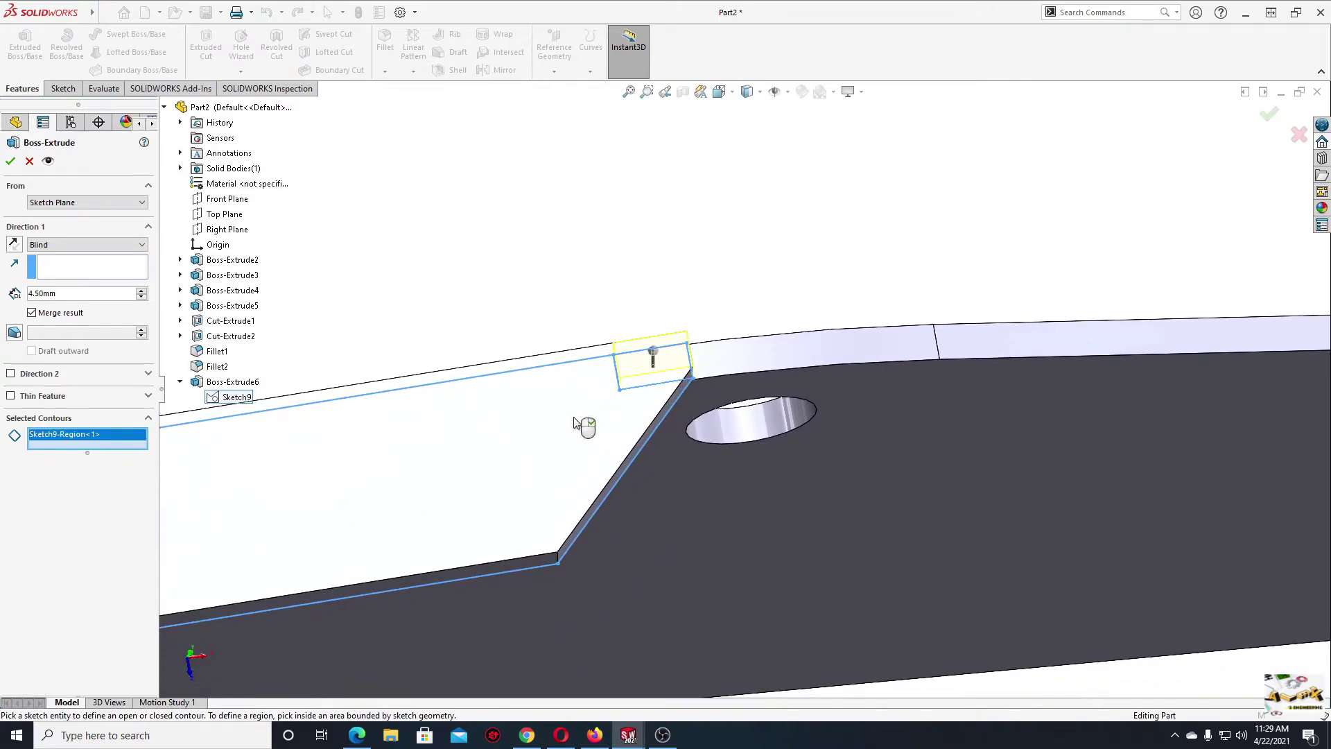
{"action": "middle_click_drag", "start_coordinate": [574, 422], "coordinate": [550, 334]}
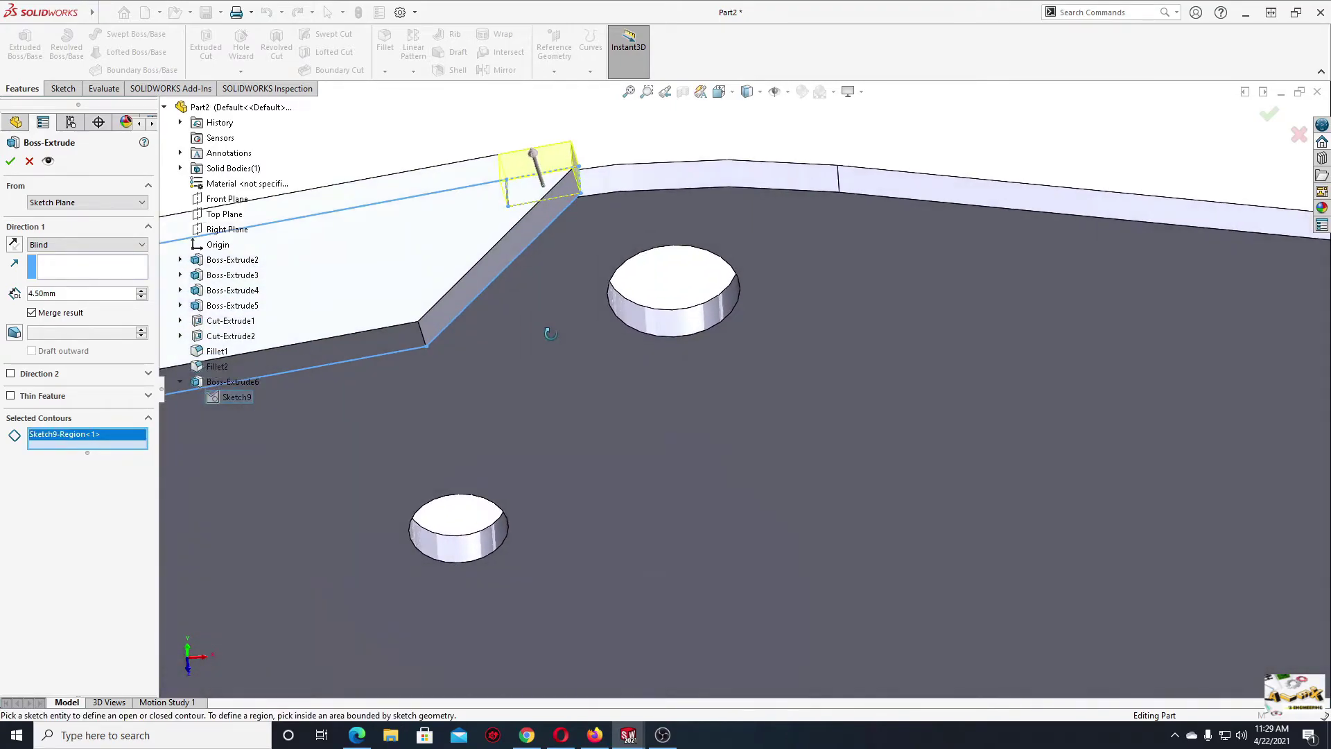
{"action": "left_click", "coordinate": [14, 245]}
{"action": "mouse_move", "coordinate": [503, 288]}
{"action": "middle_mouse_down"}
{"action": "mouse_move", "coordinate": [481, 119]}
{"action": "mouse_move", "coordinate": [482, 141]}
{"action": "middle_mouse_up"}
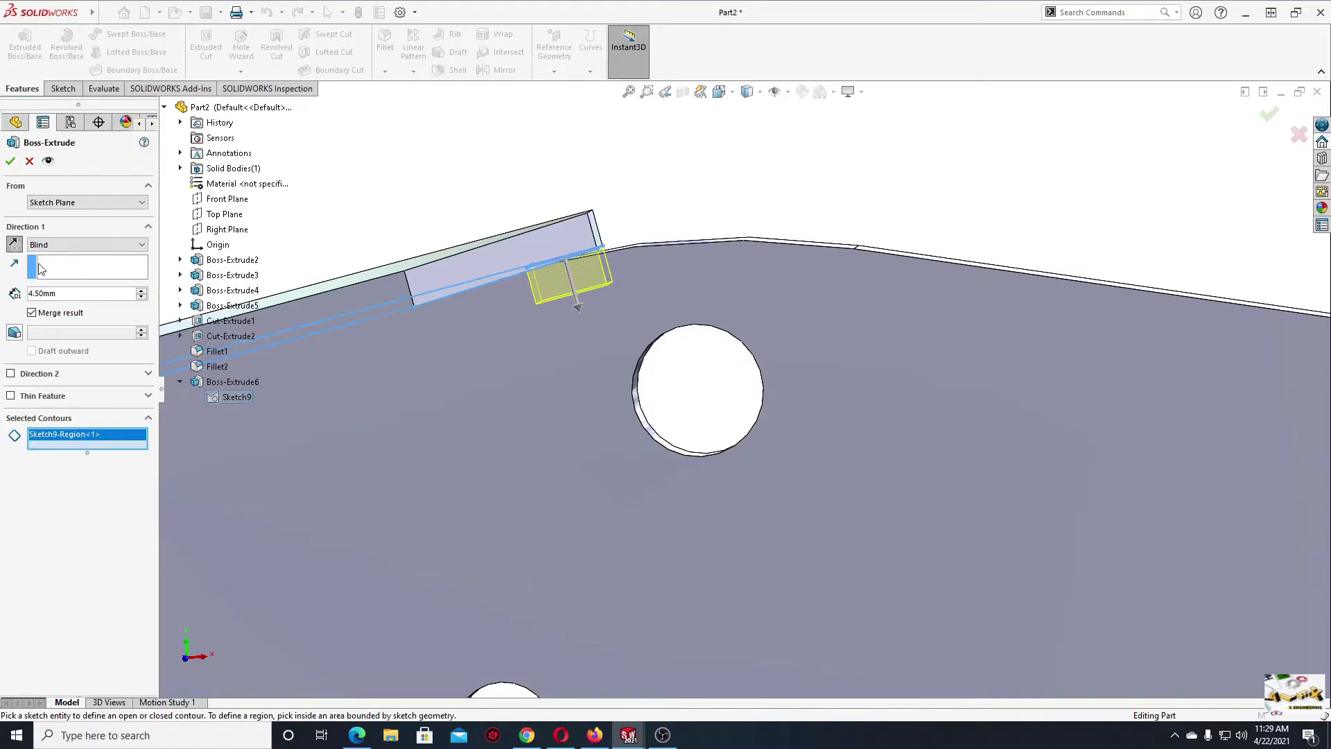
{"action": "left_click", "coordinate": [10, 160]}
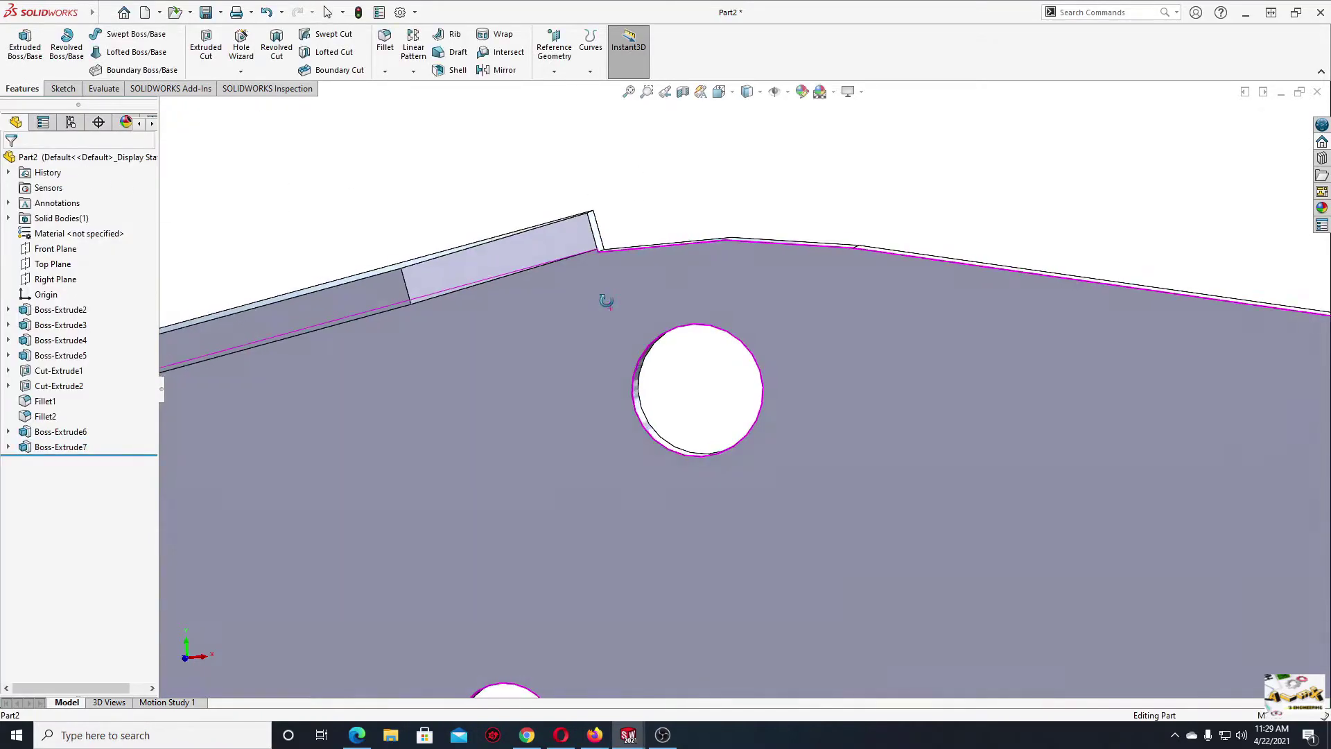
- Start a new sketch on the plate's flat face around the end hole
{"action": "mouse_move", "coordinate": [604, 297]}
{"action": "middle_mouse_down"}
{"action": "mouse_move", "coordinate": [610, 278]}
{"action": "mouse_move", "coordinate": [660, 423]}
{"action": "mouse_move", "coordinate": [610, 379]}
{"action": "mouse_move", "coordinate": [564, 446]}
{"action": "mouse_move", "coordinate": [610, 496]}
{"action": "mouse_move", "coordinate": [537, 445]}
{"action": "middle_mouse_up"}
{"action": "scroll", "coordinate": [660, 423], "scroll_direction": "up", "scroll_amount": 3}
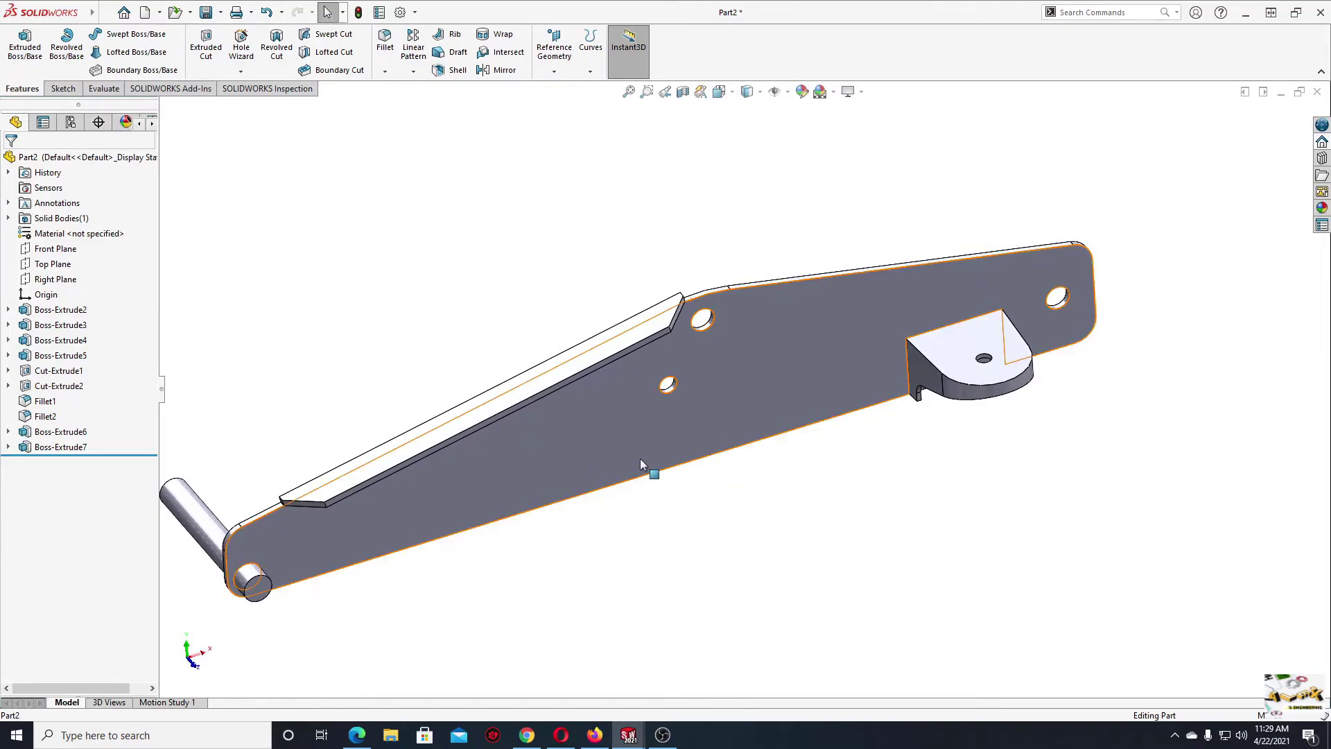
{"action": "mouse_move", "coordinate": [641, 464]}
{"action": "middle_mouse_down"}
{"action": "mouse_move", "coordinate": [733, 425]}
{"action": "mouse_move", "coordinate": [511, 452]}
{"action": "mouse_move", "coordinate": [444, 497]}
{"action": "middle_mouse_up"}
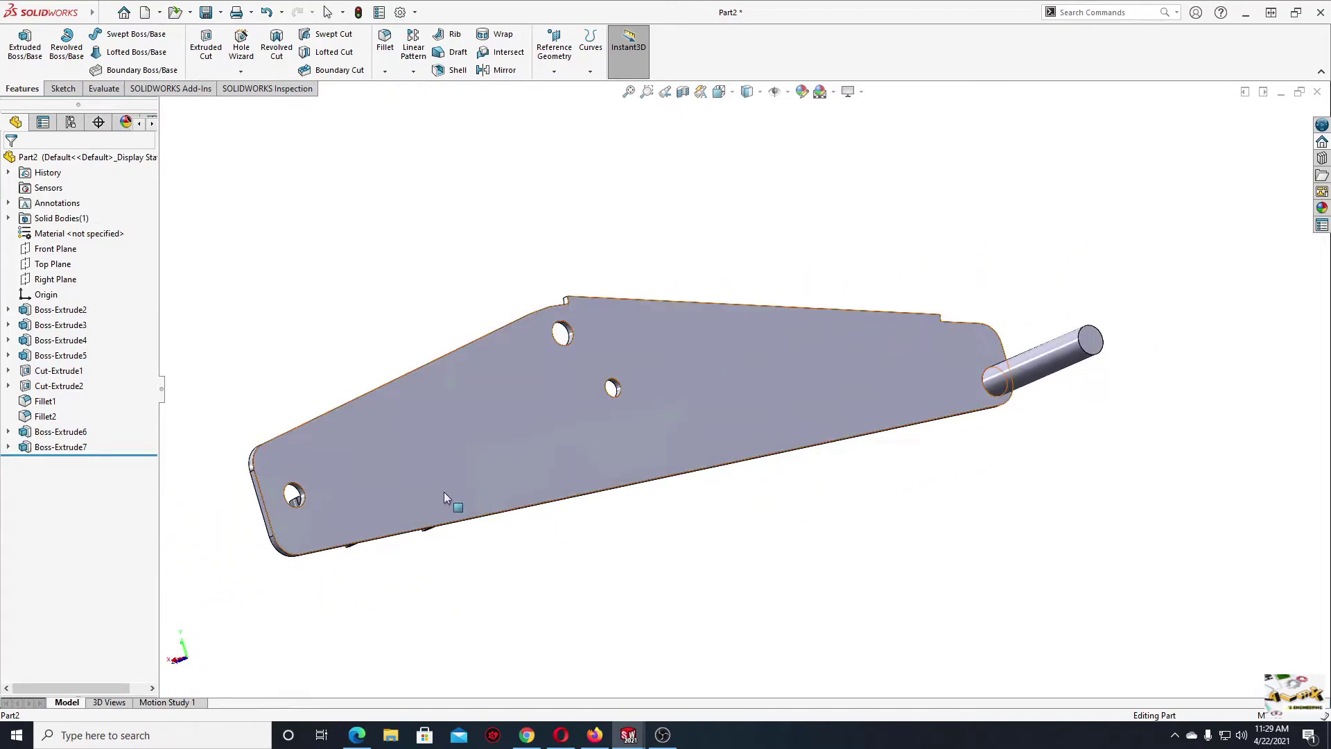
{"action": "left_click", "coordinate": [444, 497]}
{"action": "left_click", "coordinate": [416, 423]}
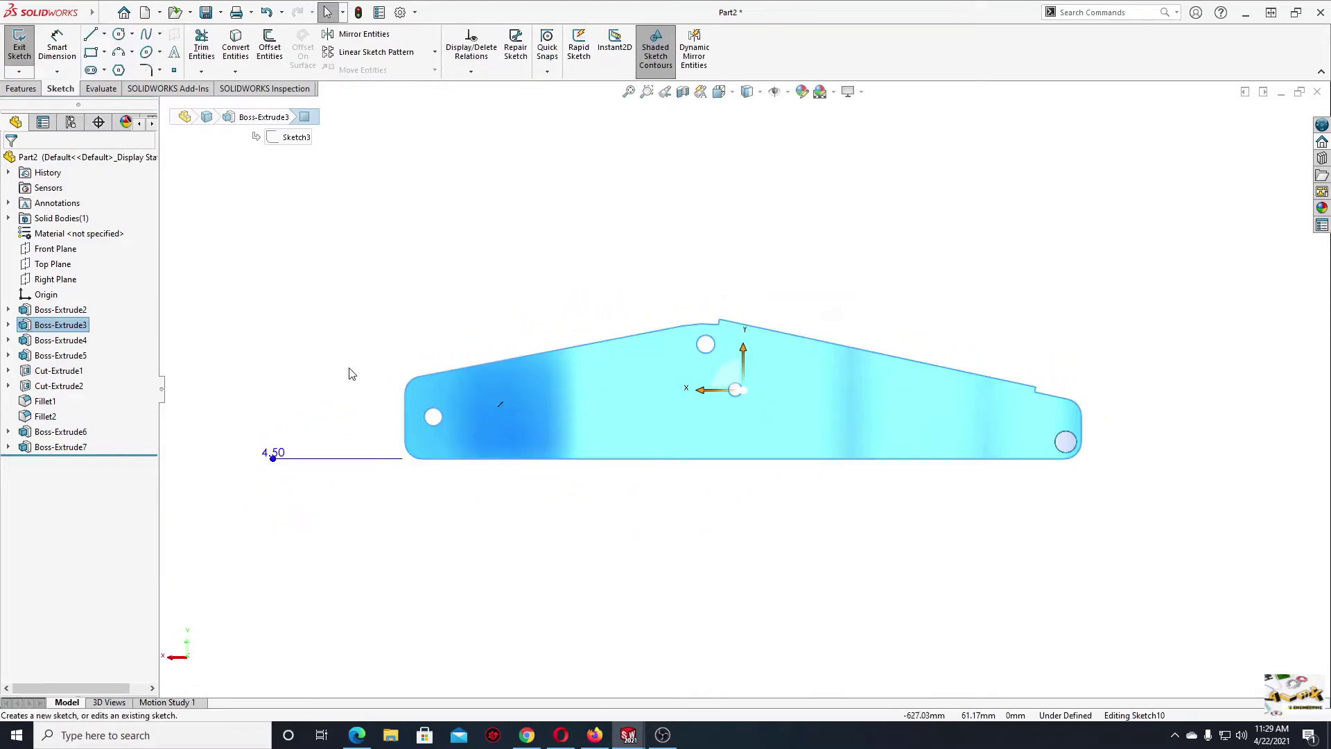
{"action": "scroll", "coordinate": [478, 381], "scroll_direction": "down", "scroll_amount": 3}
{"action": "scroll", "coordinate": [482, 384], "scroll_direction": "down", "scroll_amount": 3}
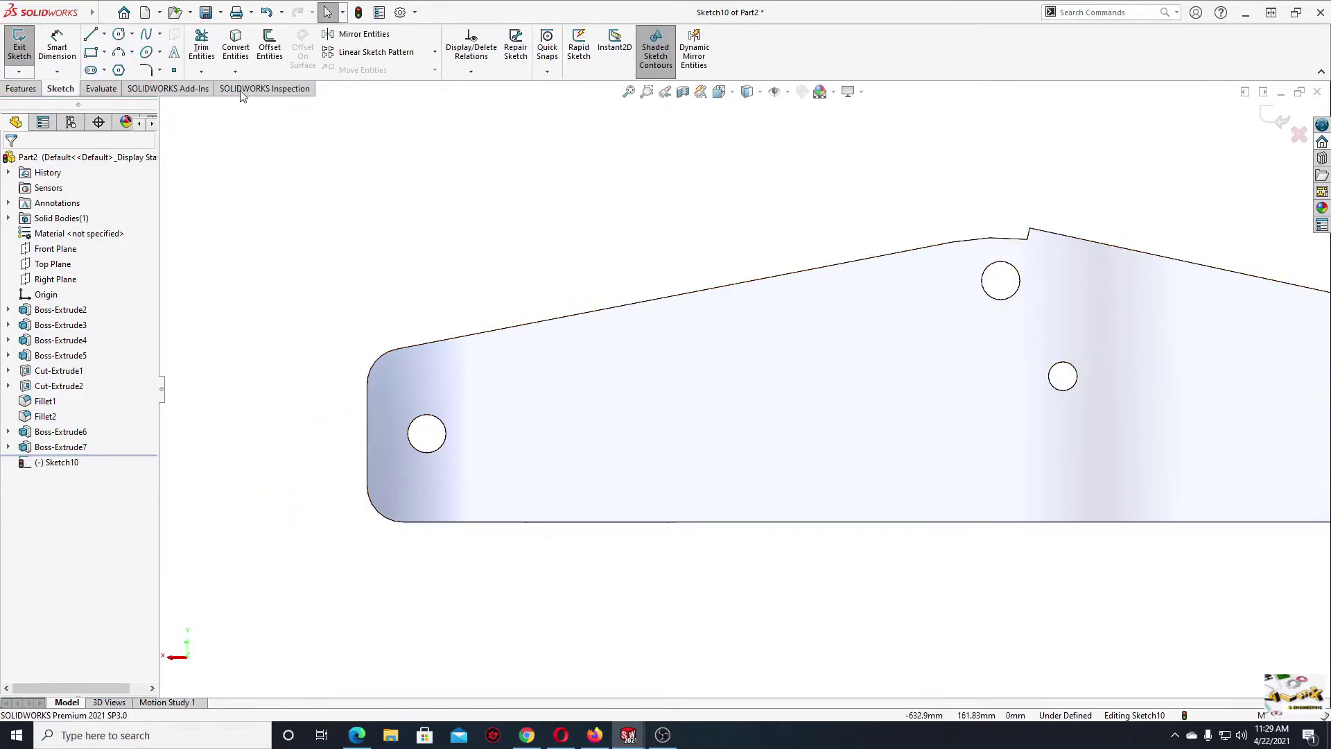
- Draw a Ø32 circle concentric with the end hole
{"action": "left_click", "coordinate": [121, 39]}
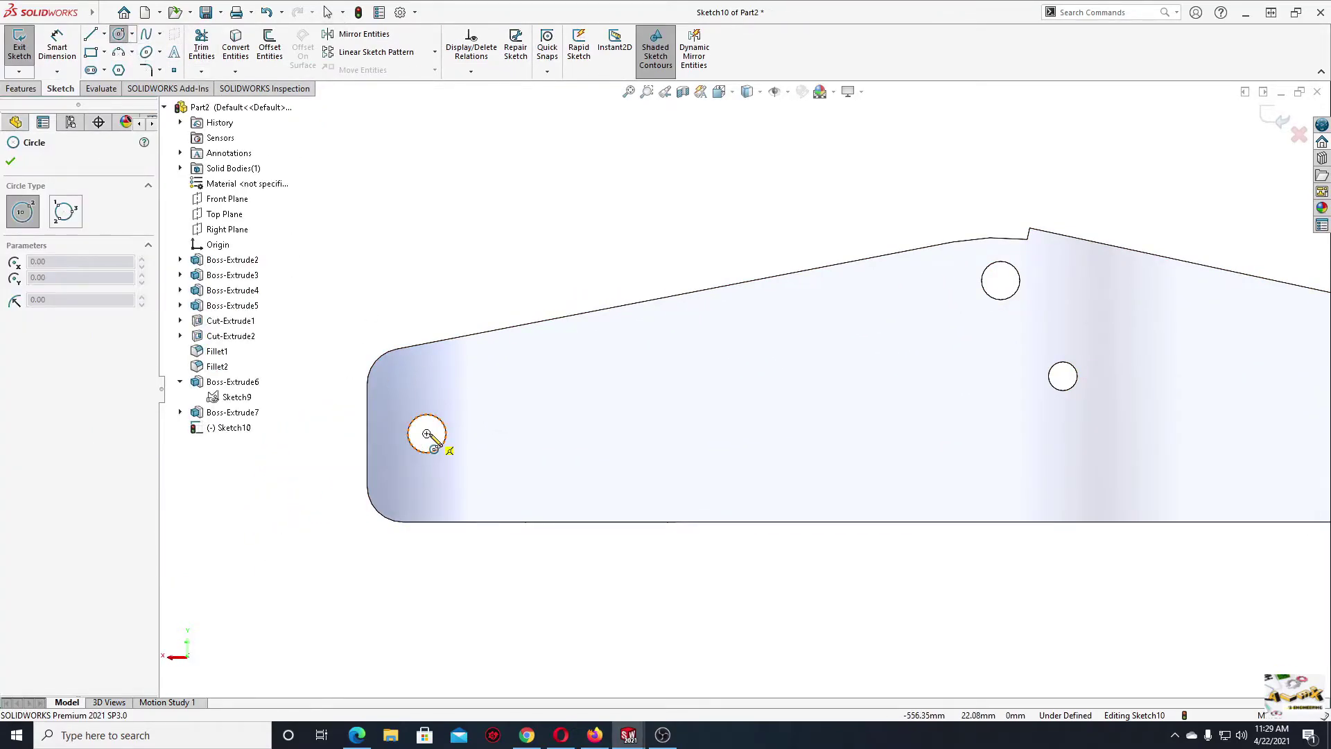
{"action": "left_click", "coordinate": [427, 434]}
{"action": "left_click", "coordinate": [465, 454]}
{"action": "right_click", "coordinate": [406, 274]}
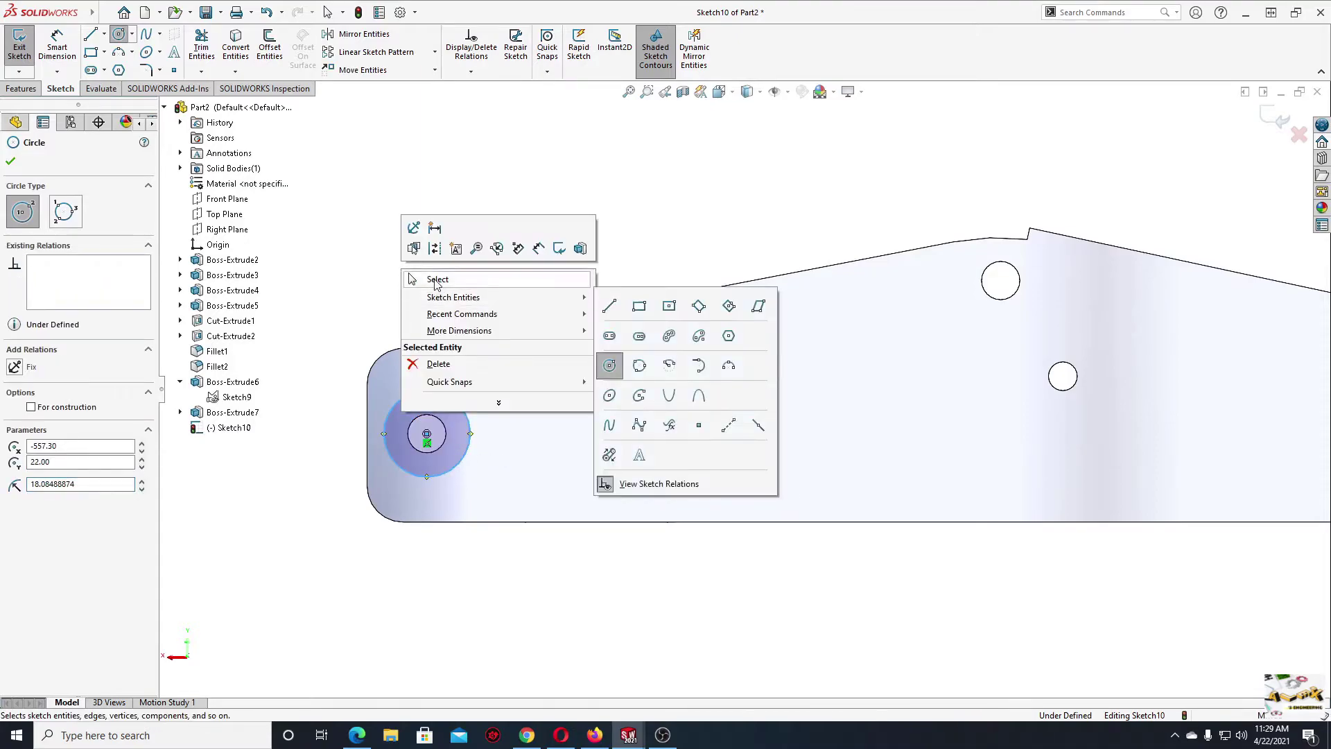
{"action": "left_click", "coordinate": [435, 280]}
{"action": "left_click", "coordinate": [57, 47]}
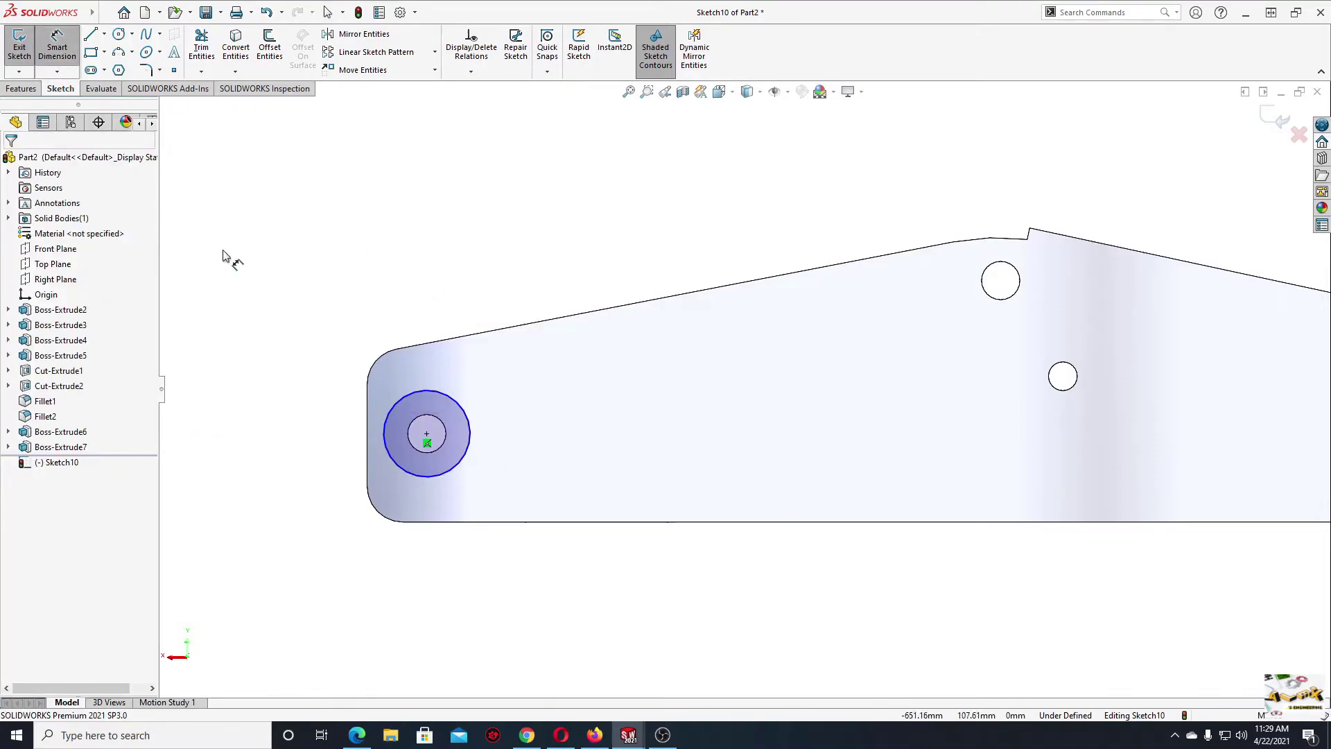
{"action": "left_click", "coordinate": [417, 397]}
{"action": "left_click", "coordinate": [338, 312]}
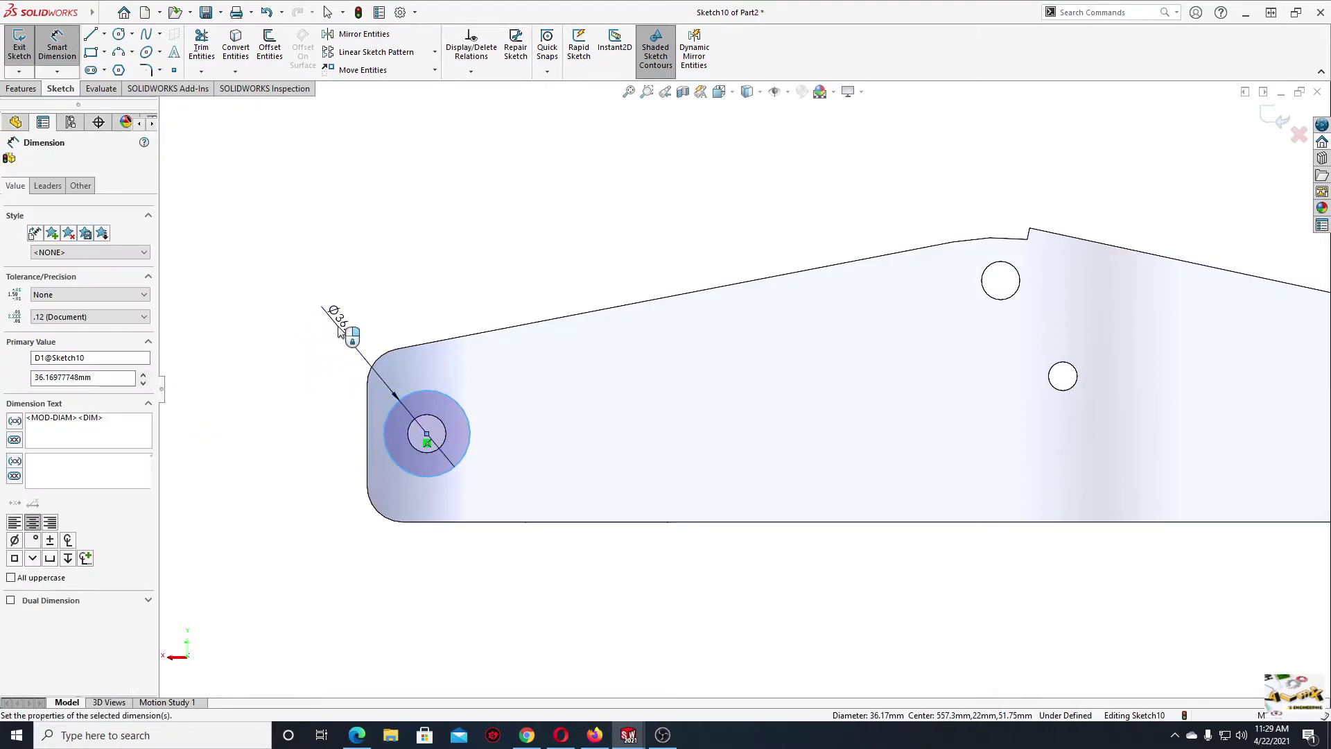
{"action": "type", "text": "32"}
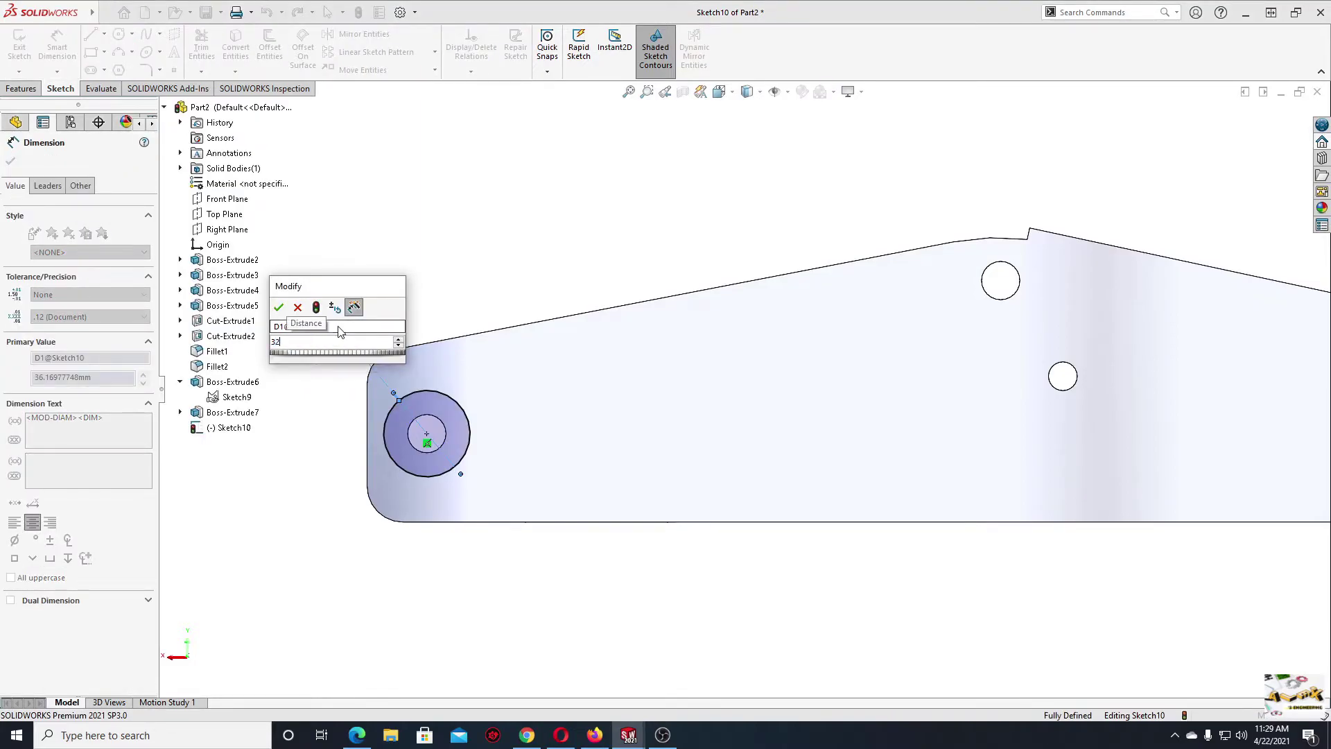
{"action": "key", "text": "Return"}
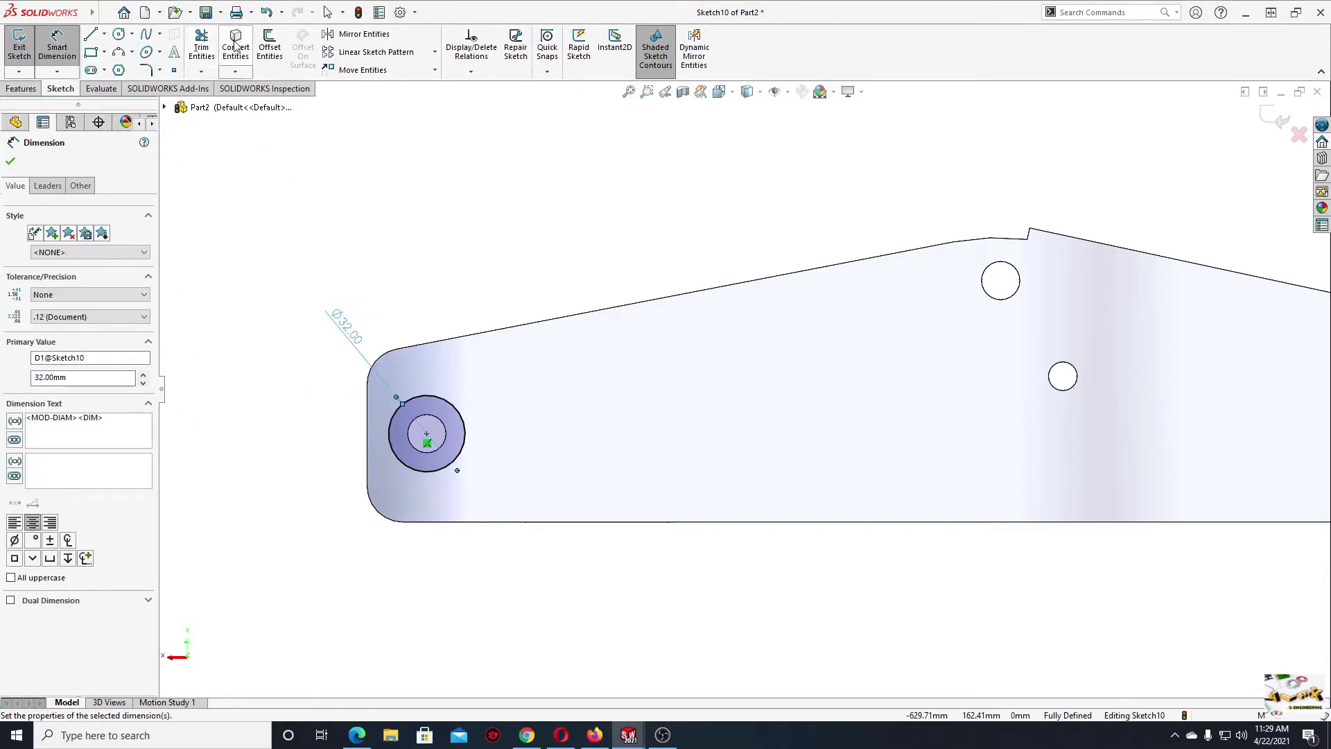
- Convert the end hole's edge into the sketch and extrude the ring 7 mm
{"action": "left_click", "coordinate": [236, 45]}
{"action": "left_click", "coordinate": [436, 417]}
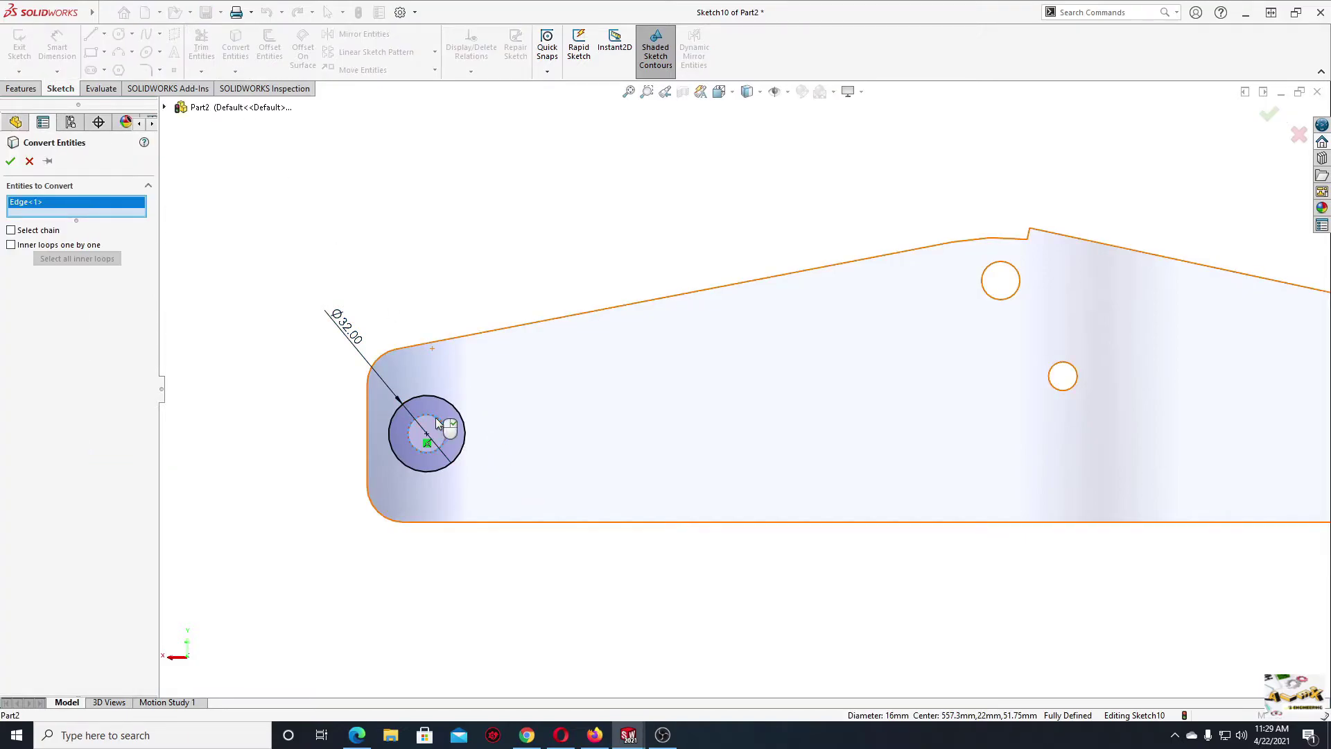
{"action": "left_click", "coordinate": [11, 161]}
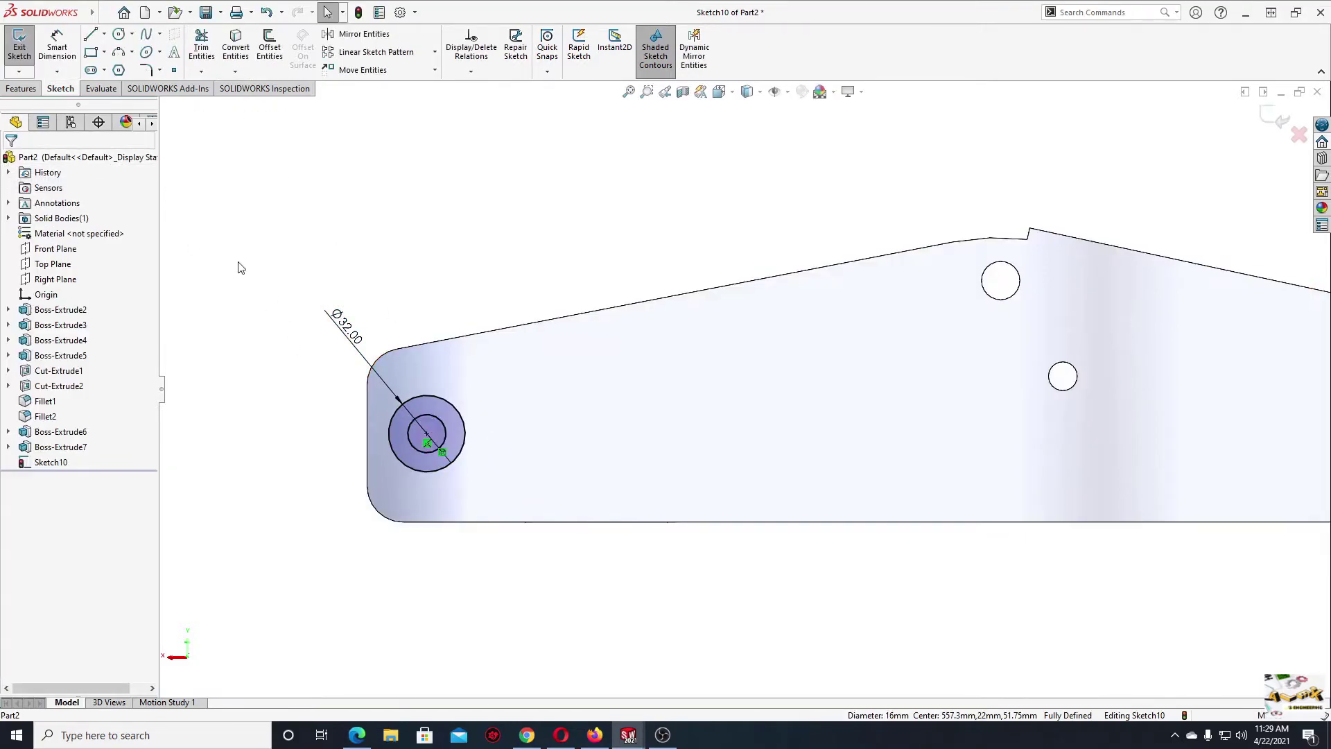
{"action": "left_click", "coordinate": [22, 88]}
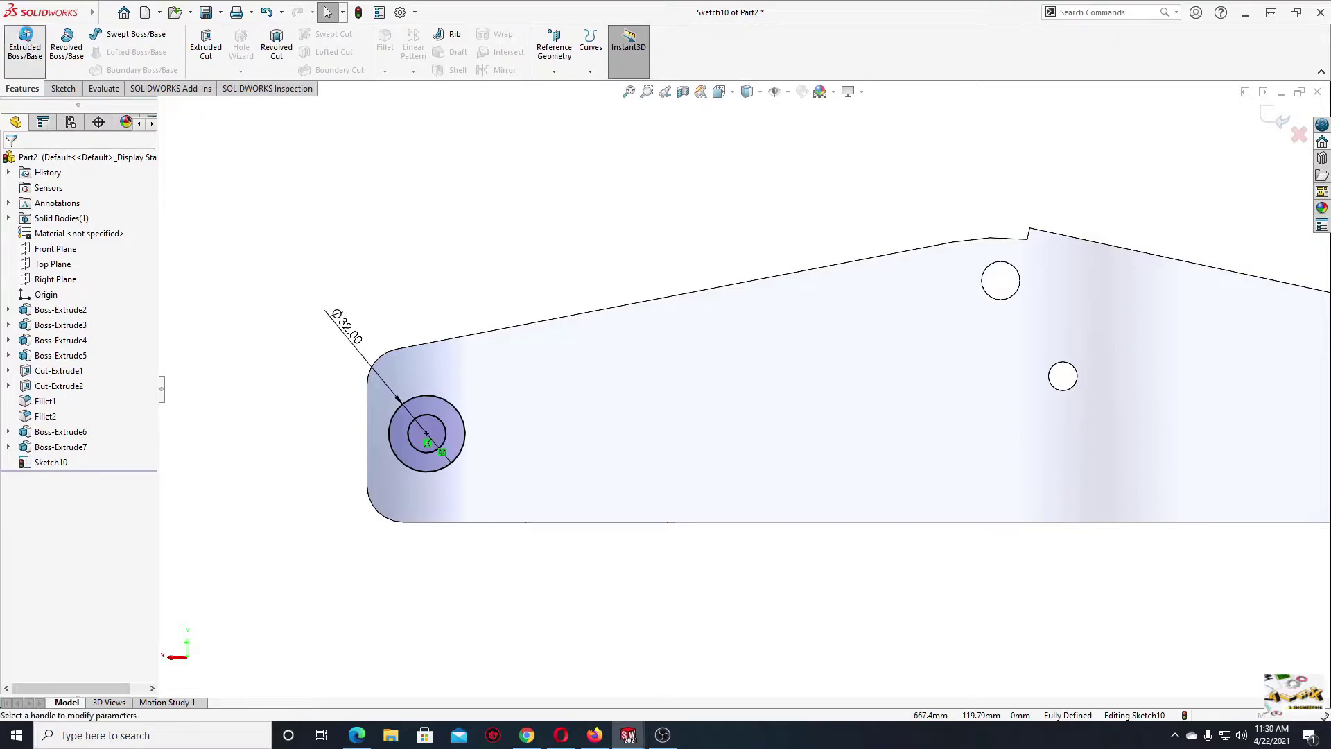
{"action": "left_click", "coordinate": [25, 43]}
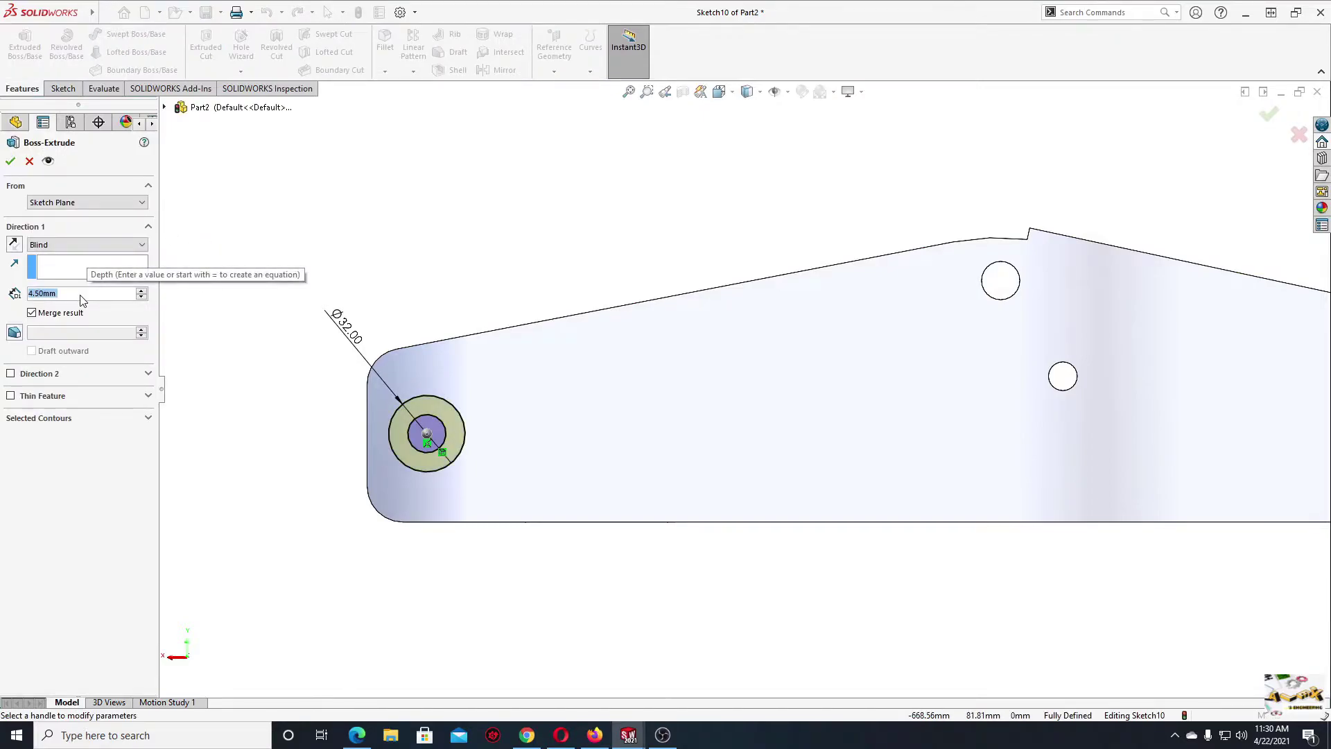
{"action": "type", "text": "7"}
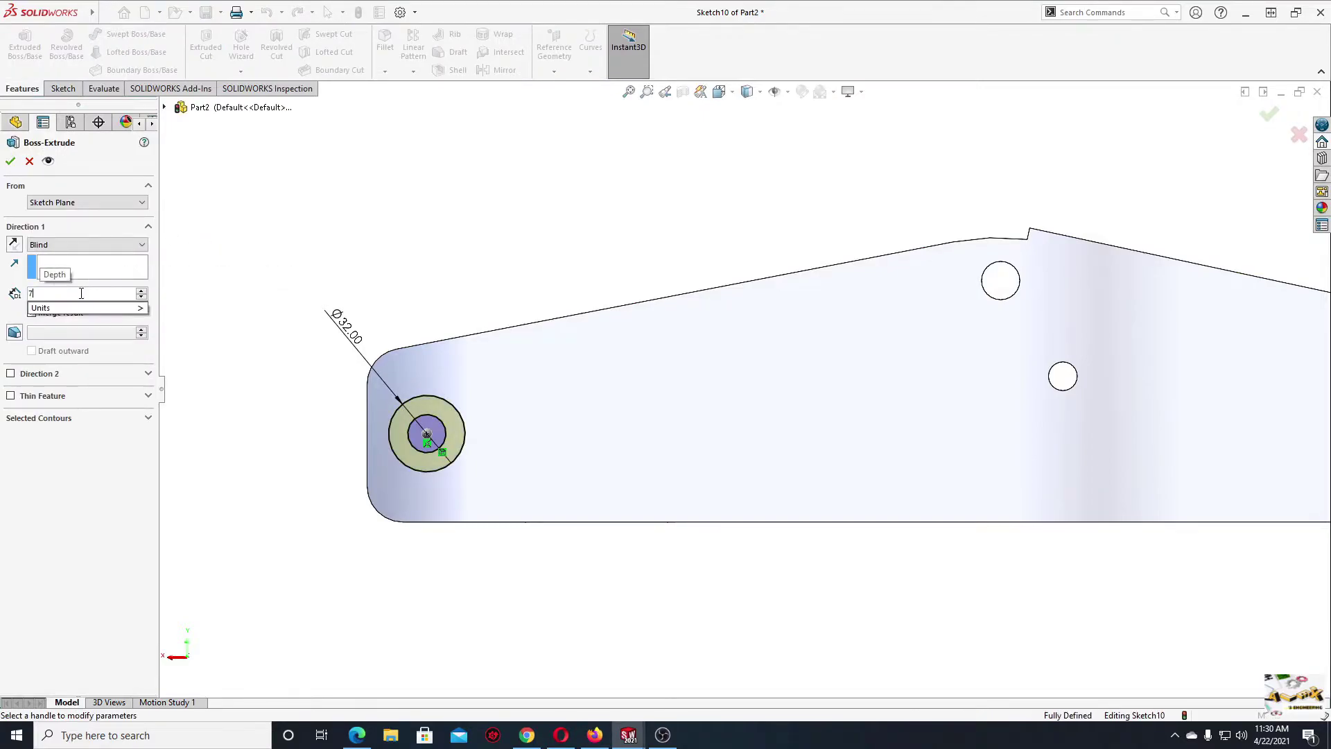
{"action": "key", "text": "Return"}
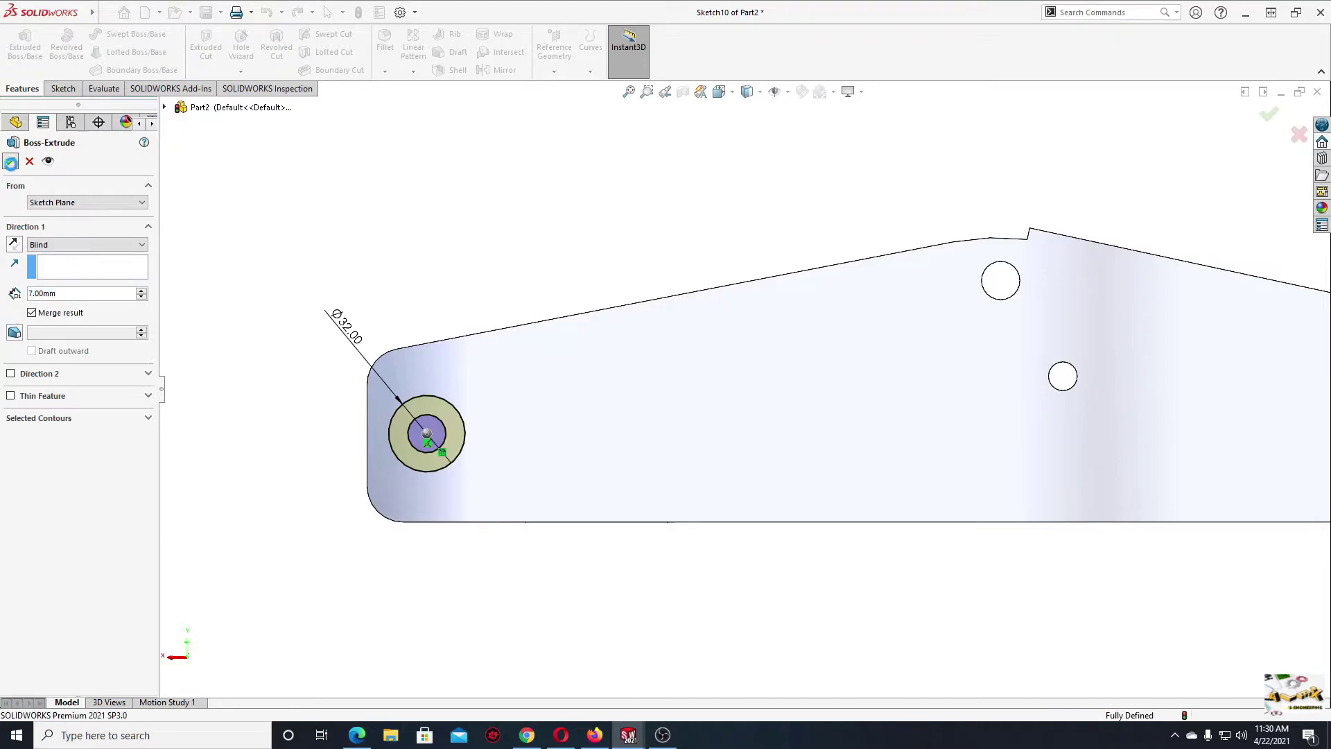
{"action": "left_click", "coordinate": [10, 161]}
- Sketch a circle on the plate face concentric with the hole near the top edge
{"action": "left_click", "coordinate": [708, 372]}
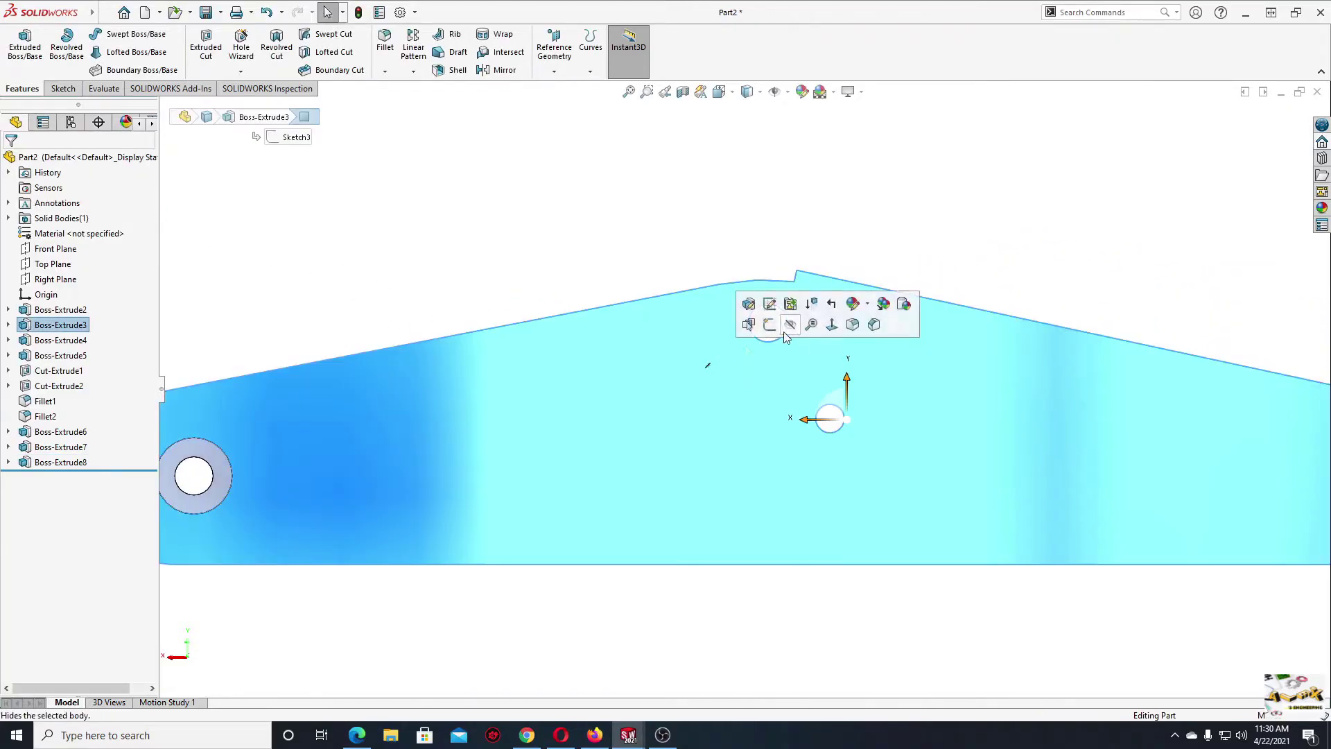
{"action": "left_click", "coordinate": [766, 338]}
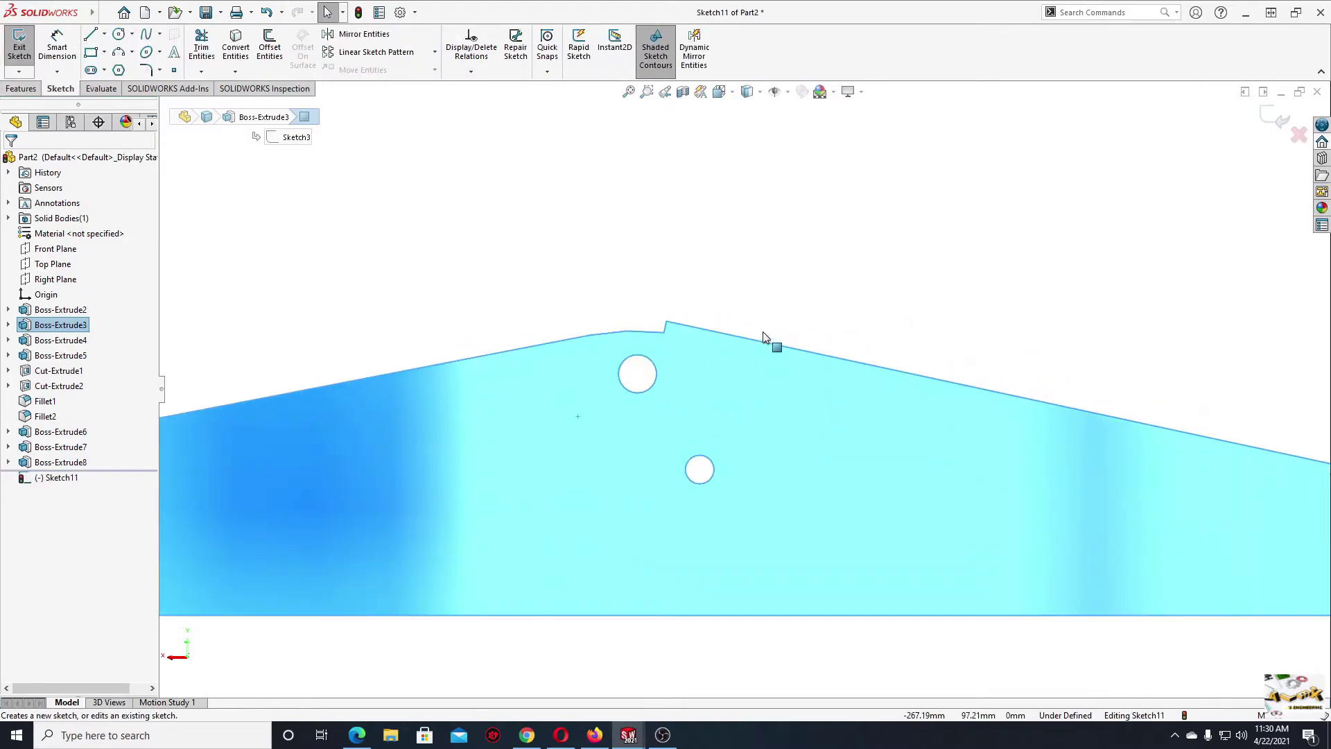
{"action": "left_click", "coordinate": [111, 89]}
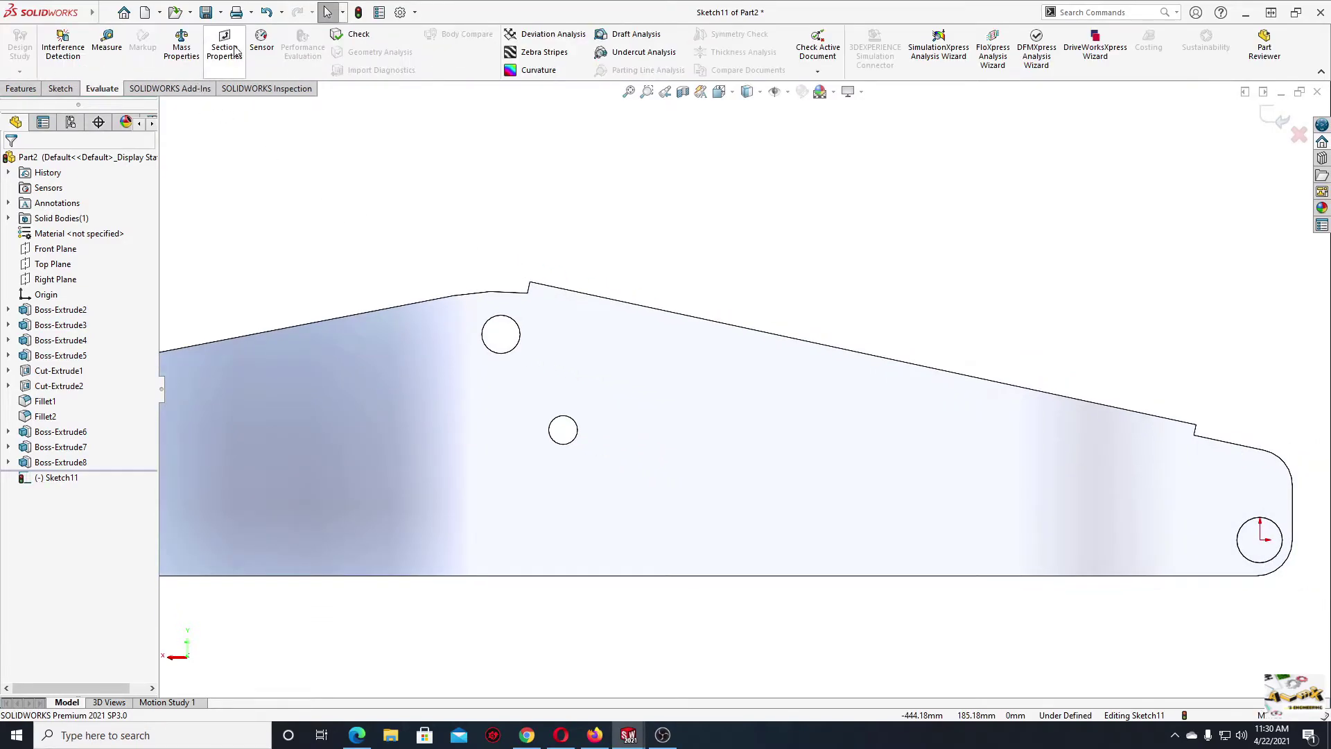
{"action": "left_click", "coordinate": [59, 89]}
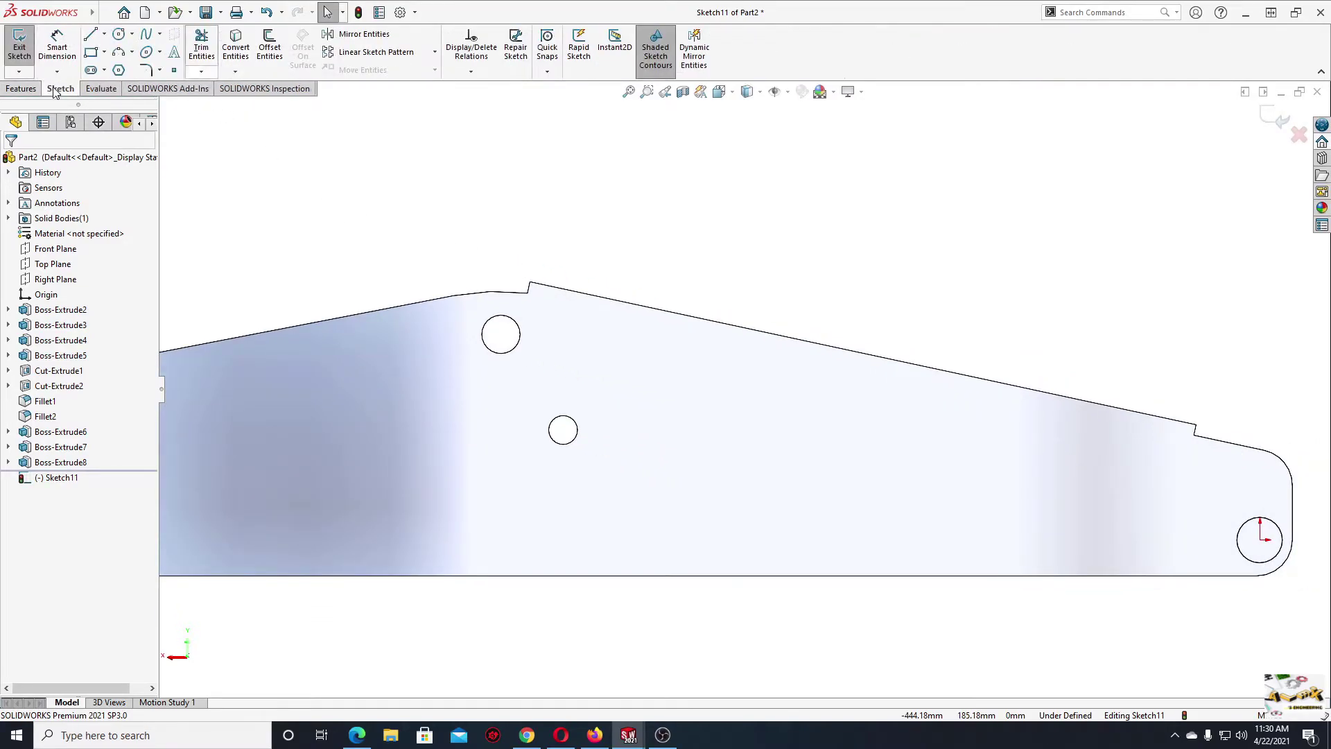
{"action": "left_click", "coordinate": [119, 36]}
{"action": "scroll", "coordinate": [496, 300], "scroll_direction": "down", "scroll_amount": 3}
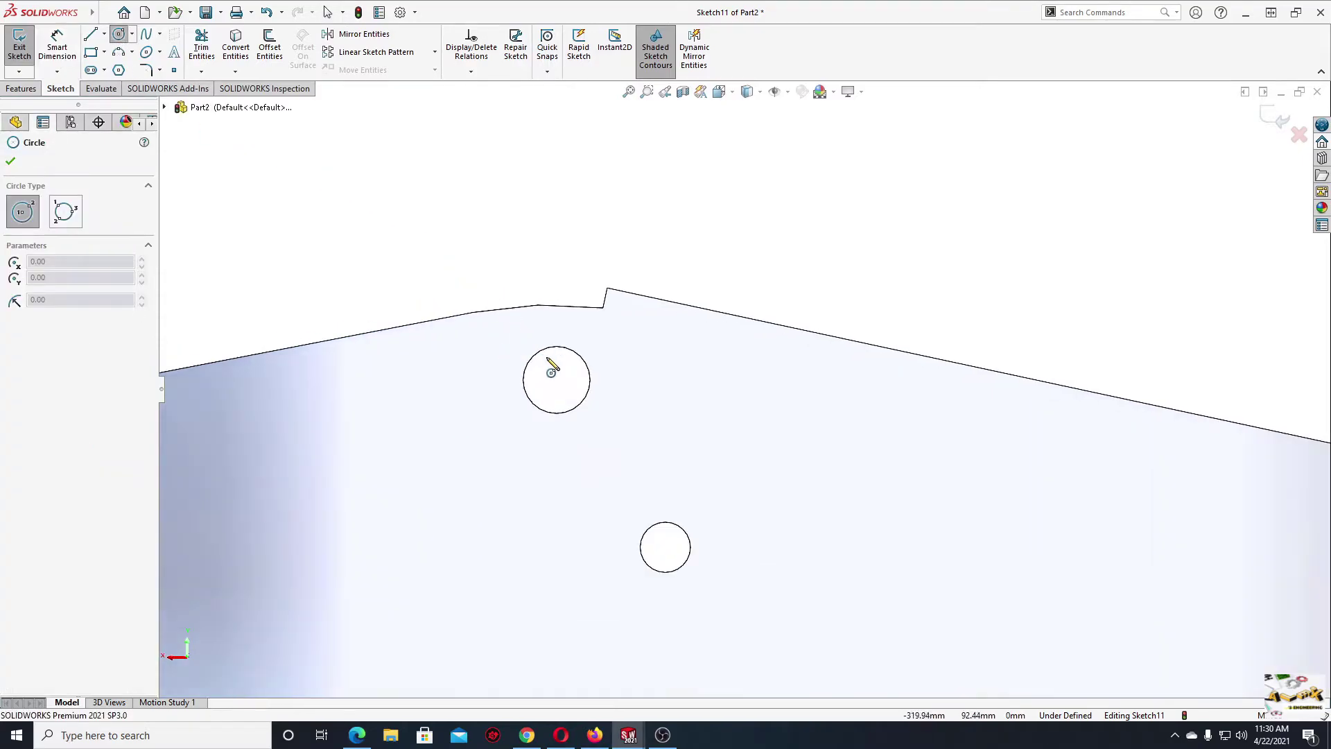
{"action": "left_click", "coordinate": [556, 380]}
{"action": "left_click", "coordinate": [594, 425]}
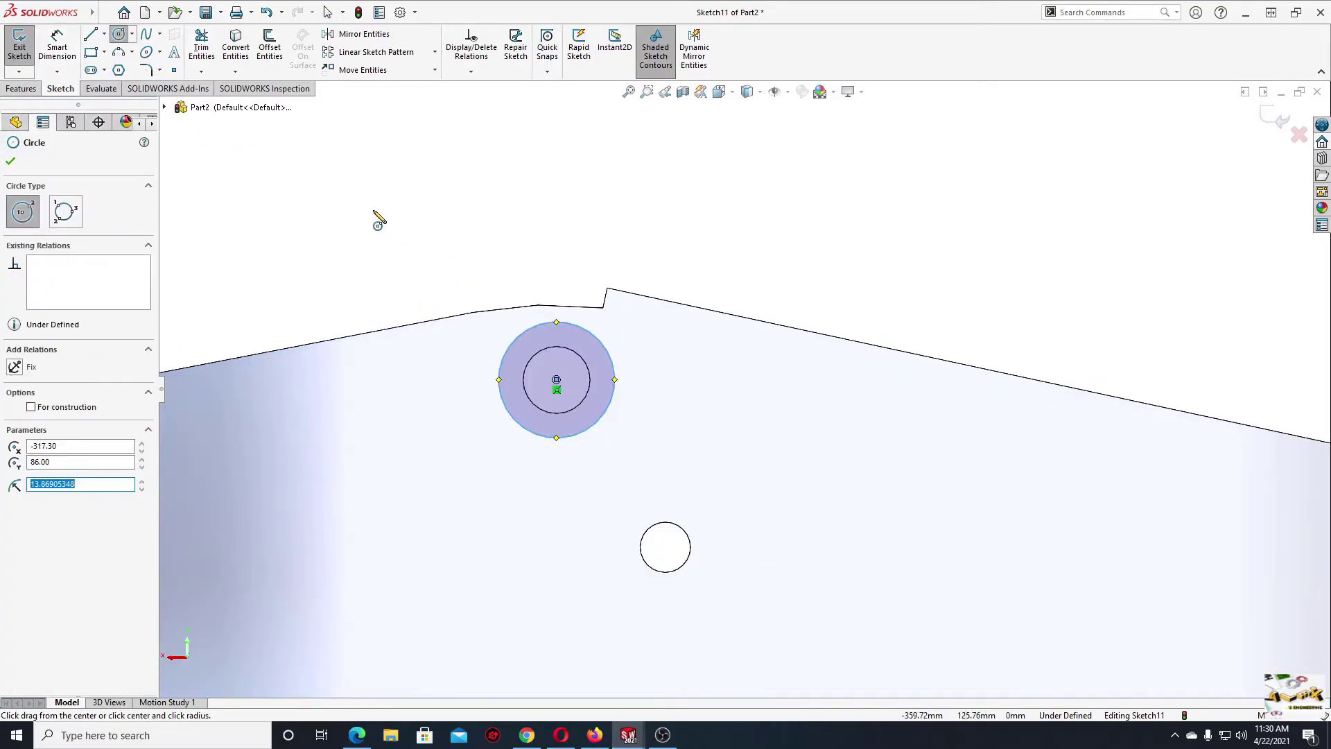
{"action": "right_click", "coordinate": [377, 215]}
{"action": "left_click", "coordinate": [369, 204]}
- Dimension the new circle to a 26 mm diameter
{"action": "right_click_drag", "start_coordinate": [395, 220], "coordinate": [351, 221]}
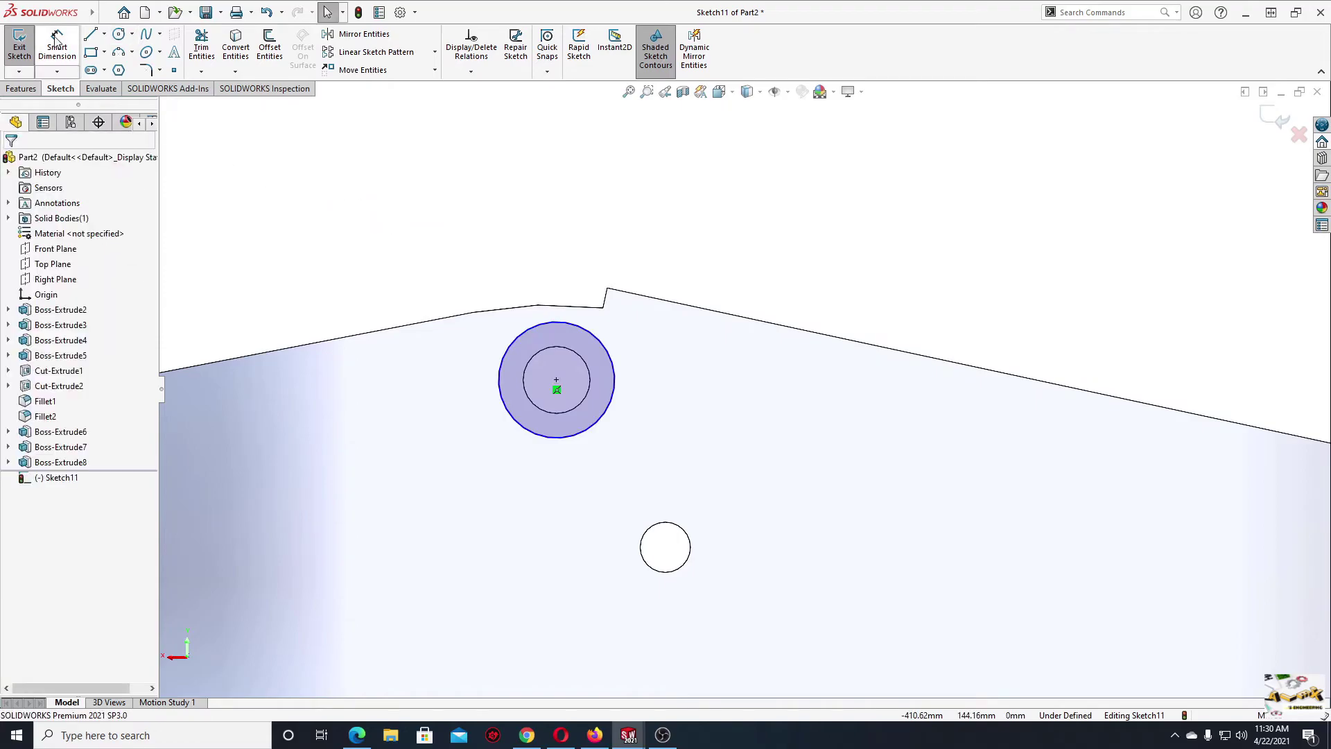
{"action": "left_click", "coordinate": [530, 331]}
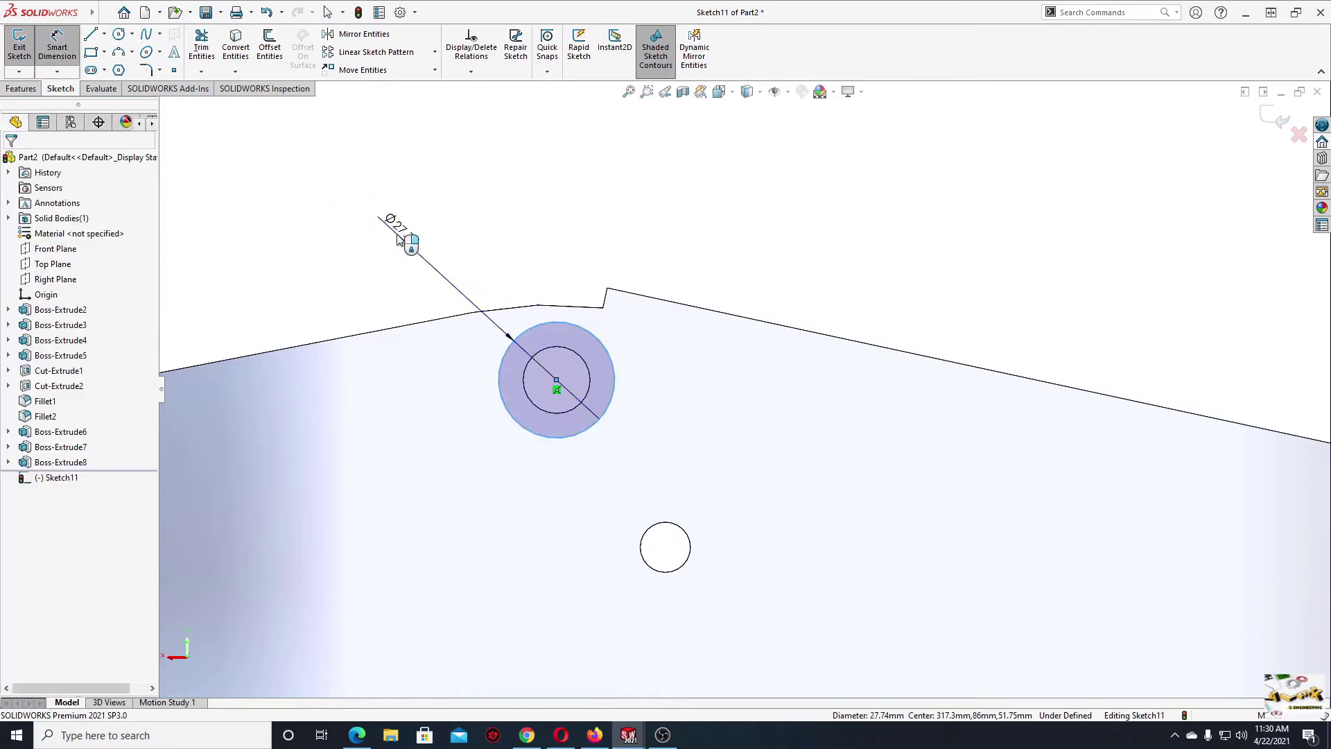
{"action": "left_click", "coordinate": [389, 220]}
{"action": "type", "text": "26"}
{"action": "key", "text": "Return"}
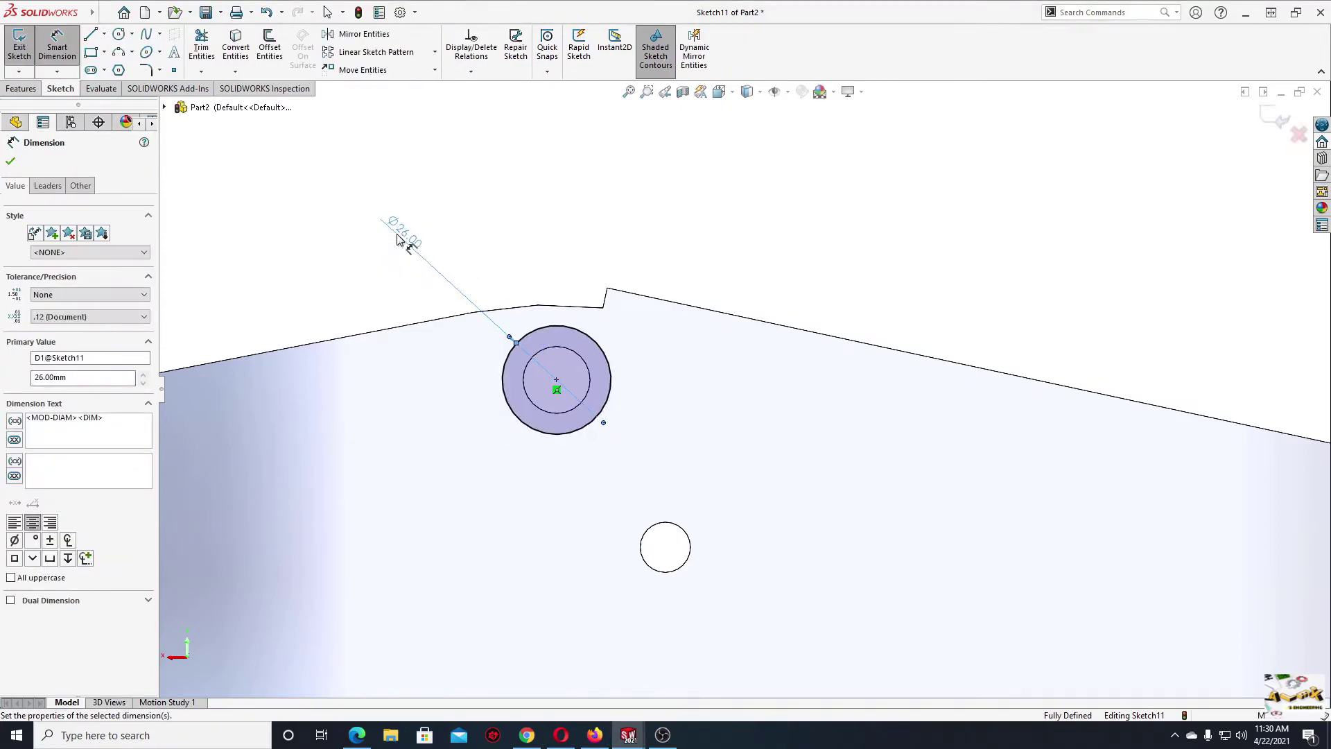
{"action": "right_click", "coordinate": [319, 269]}
{"action": "left_click", "coordinate": [330, 300]}
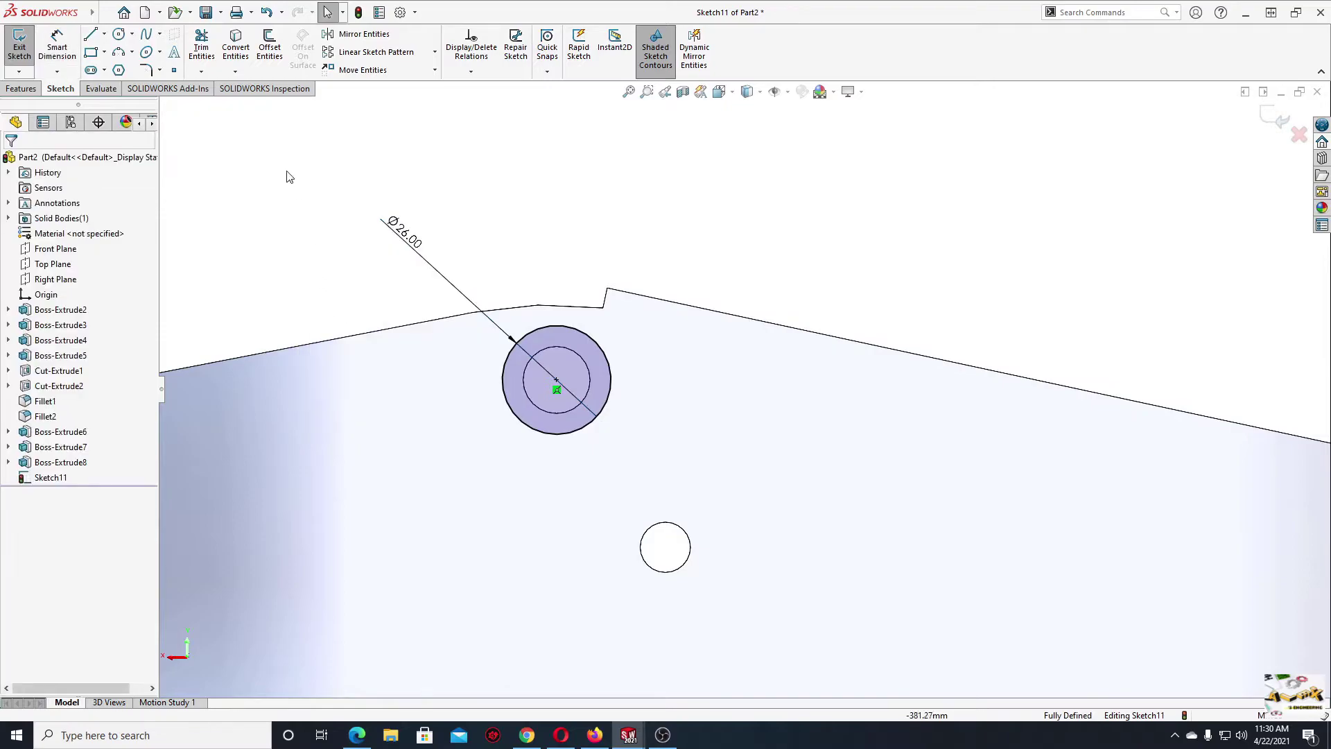
- Convert the upper hole's edge into the sketch and extrude the ring 17 mm
{"action": "left_click", "coordinate": [239, 52]}
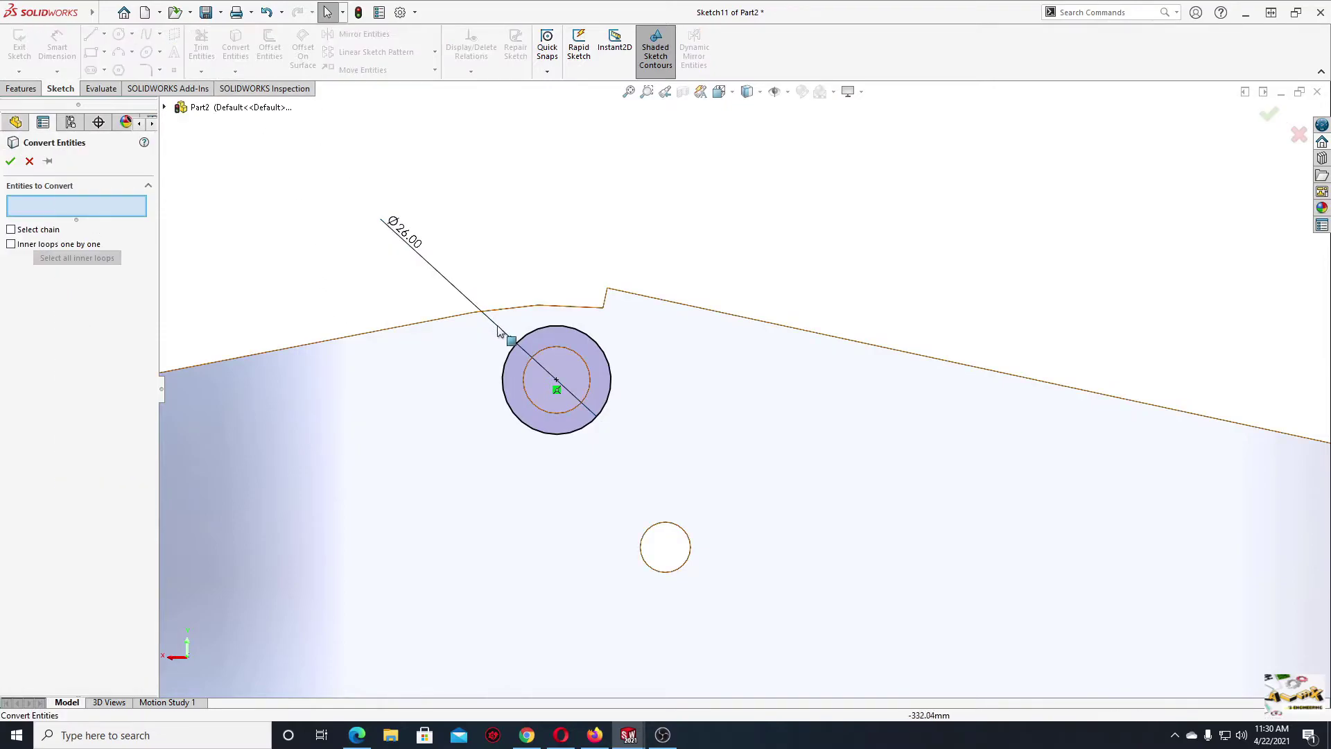
{"action": "left_click", "coordinate": [558, 356]}
{"action": "left_click", "coordinate": [10, 161]}
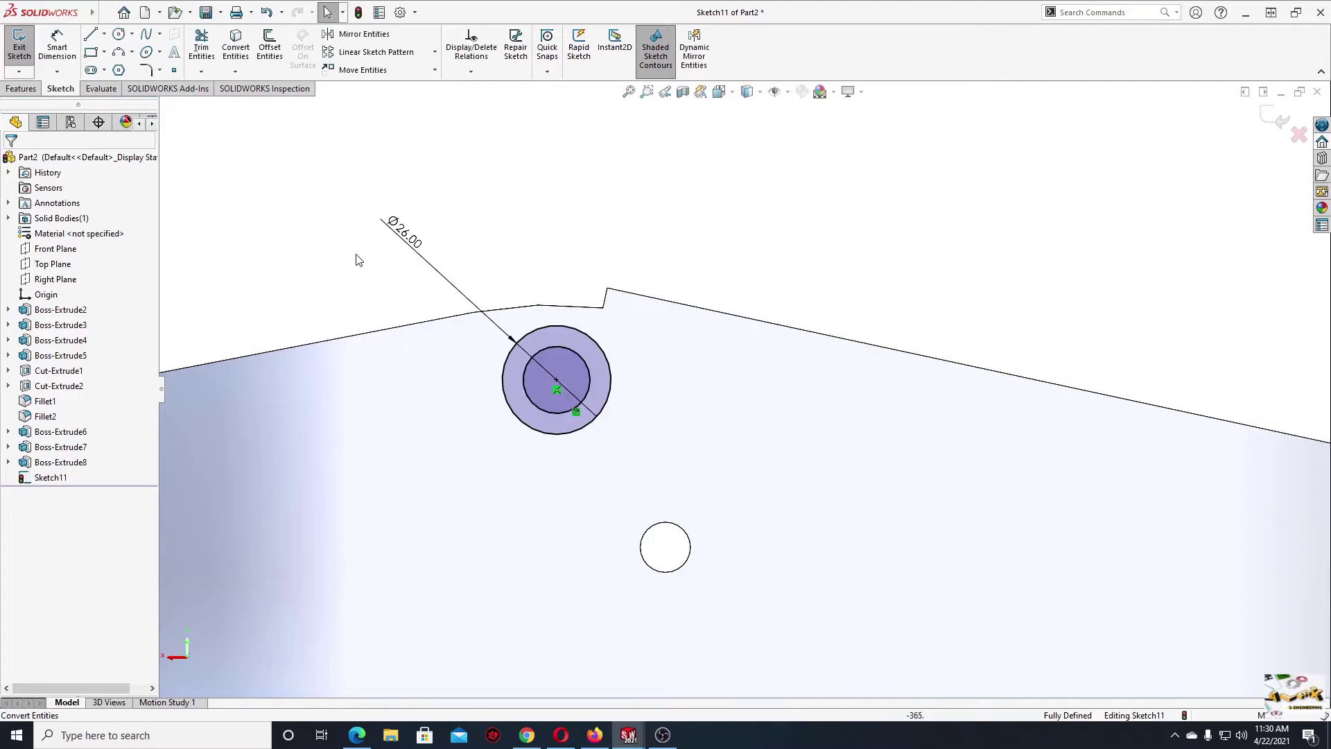
{"action": "key", "text": "f"}
{"action": "left_click", "coordinate": [26, 88]}
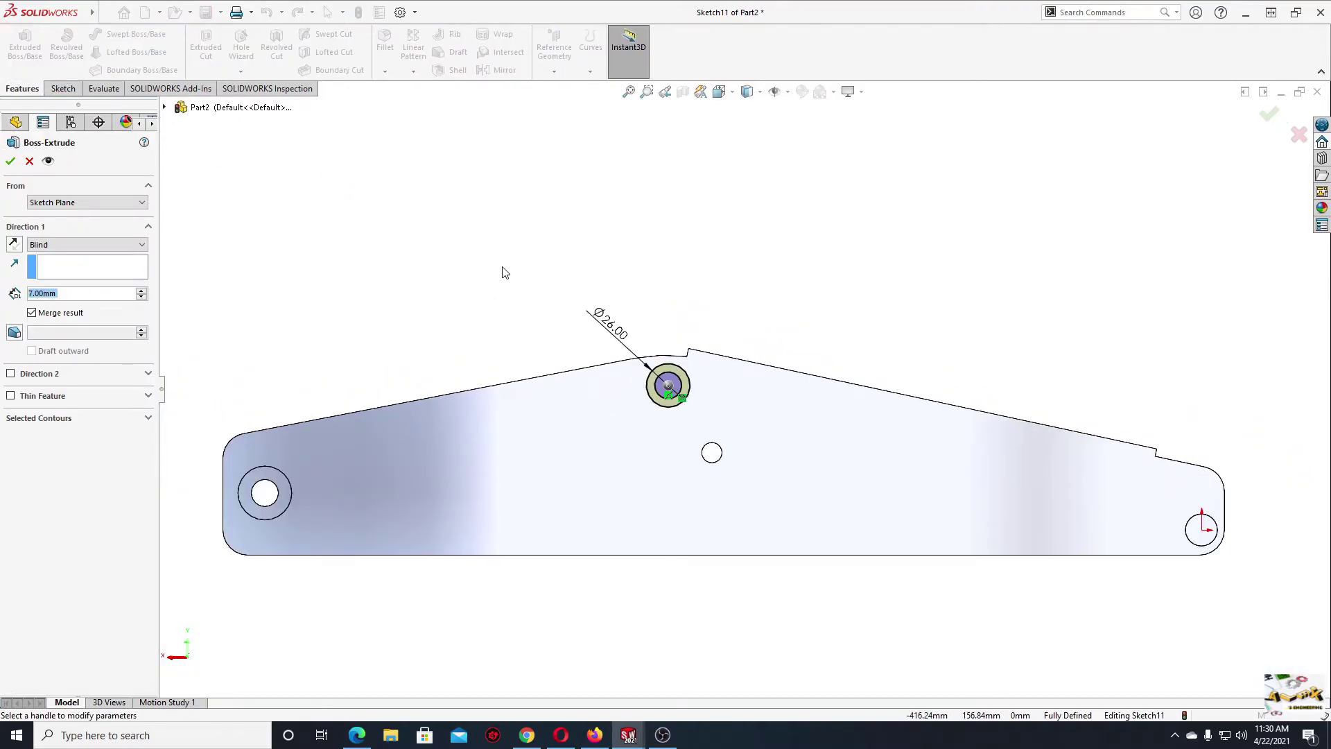
{"action": "type", "text": "17"}
{"action": "key", "text": "Return"}
{"action": "left_click", "coordinate": [10, 162]}
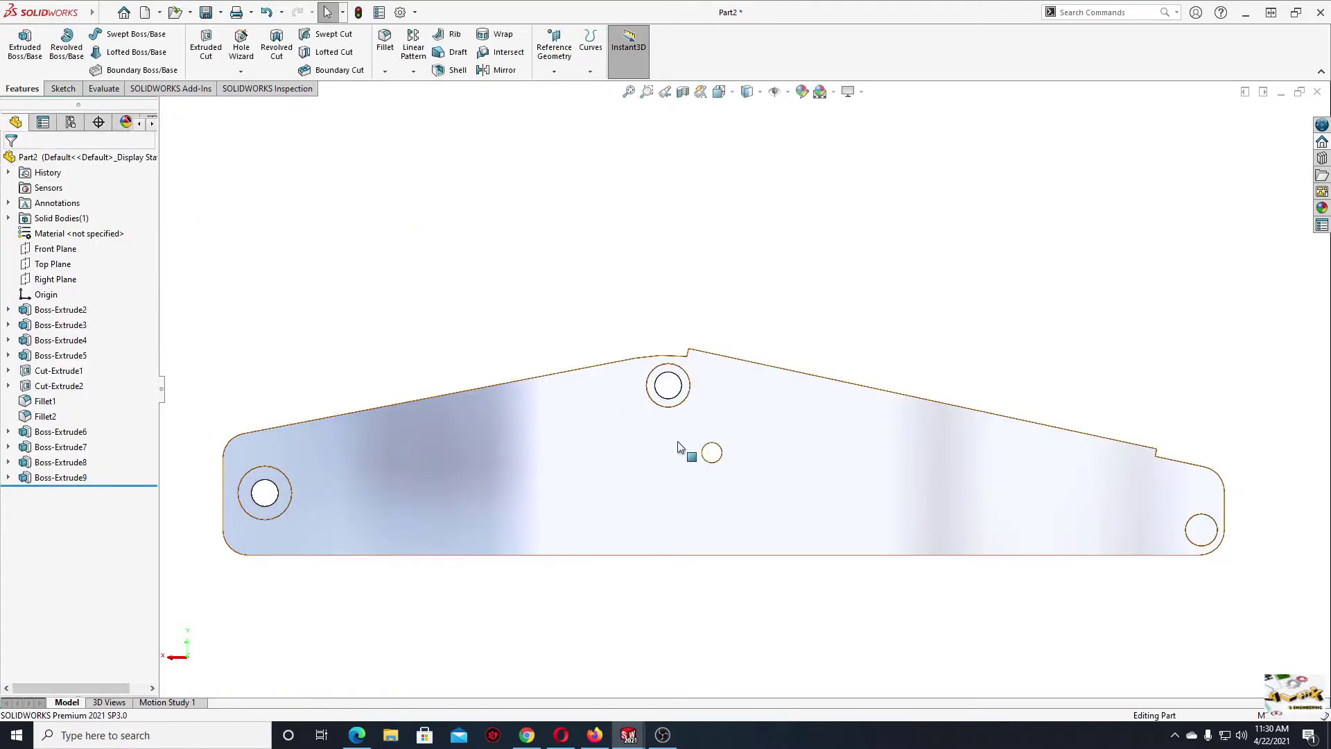
- Sketch a circle on the plate face concentric with the lower middle hole
{"action": "left_click", "coordinate": [683, 448]}
{"action": "left_click", "coordinate": [743, 400]}
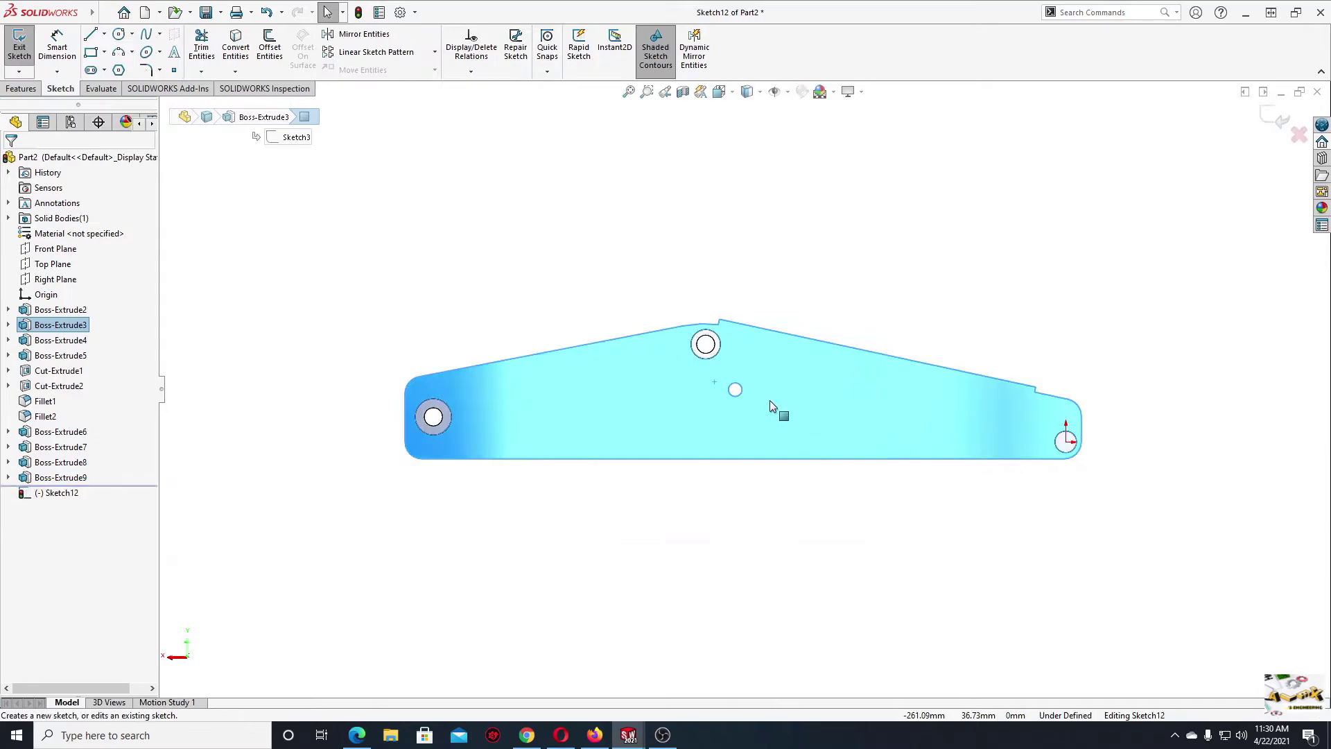
{"action": "scroll", "coordinate": [689, 268], "scroll_direction": "down", "scroll_amount": 2}
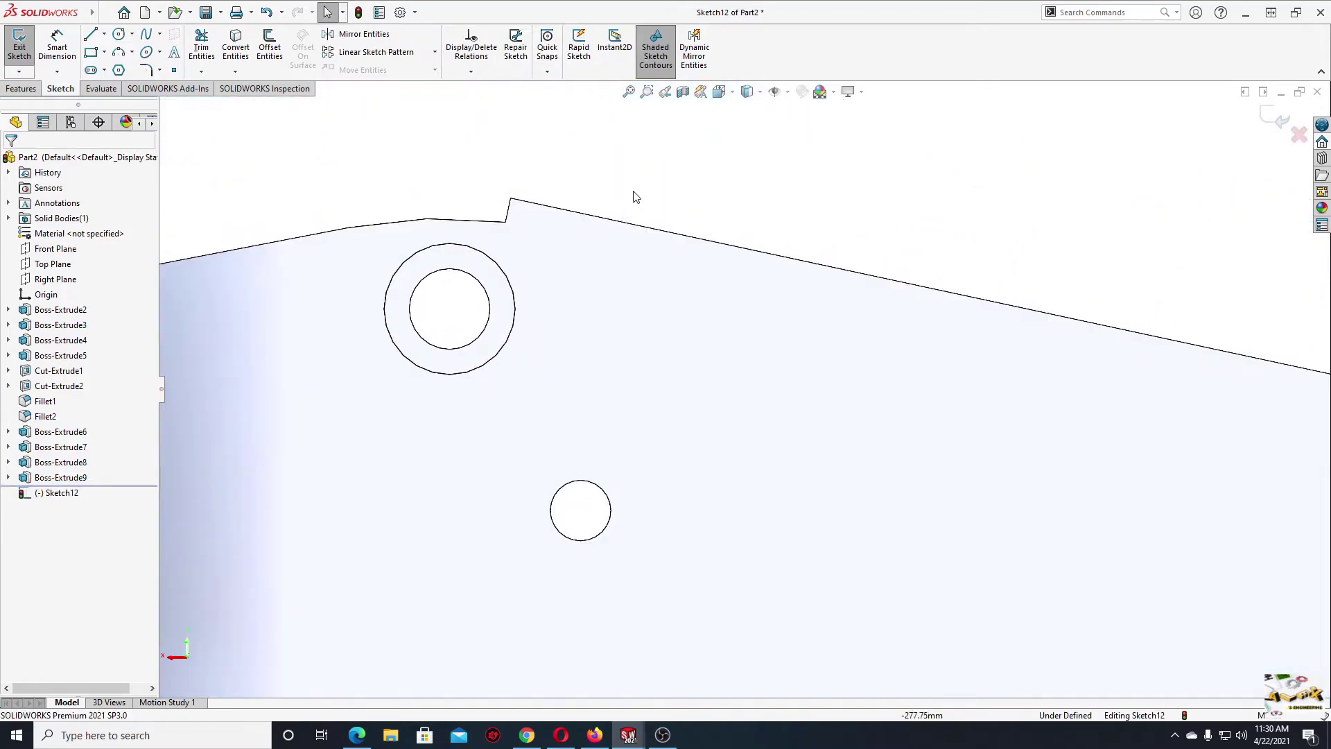
{"action": "left_click", "coordinate": [119, 34]}
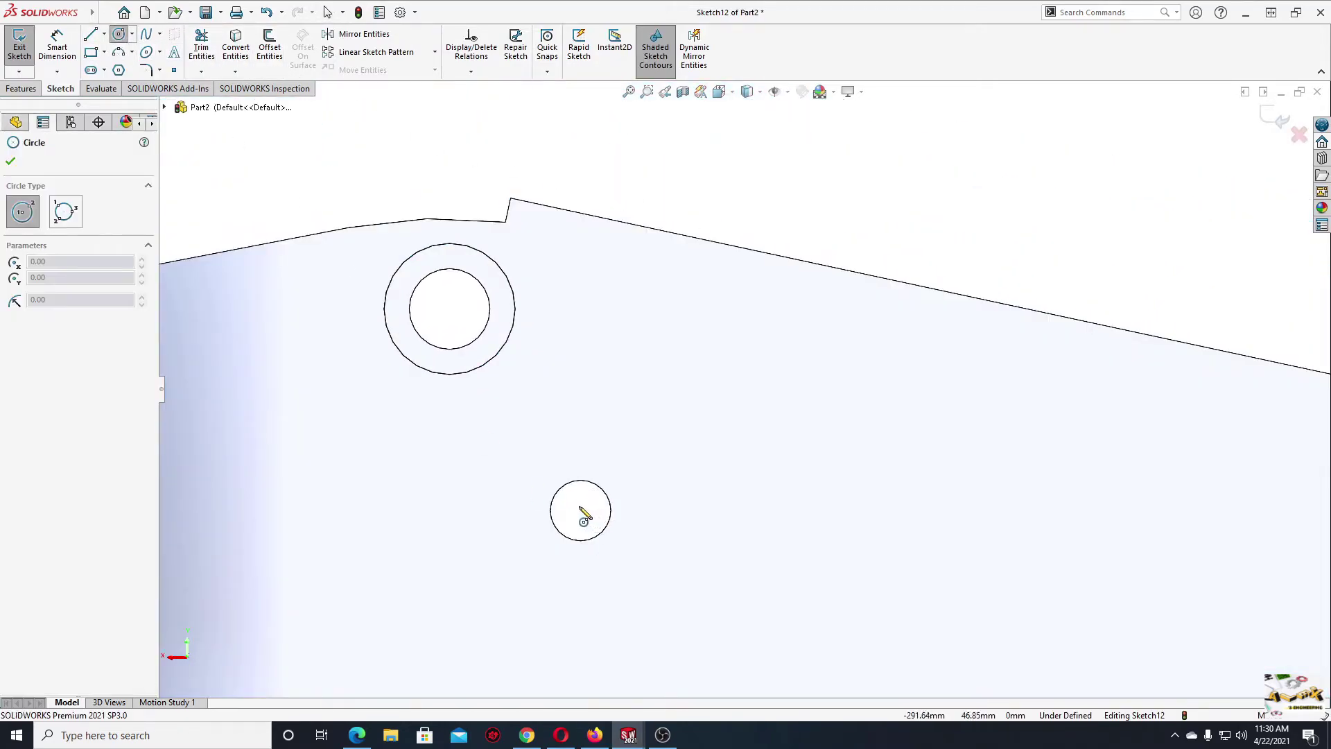
{"action": "left_click", "coordinate": [581, 511]}
{"action": "left_click", "coordinate": [637, 493]}
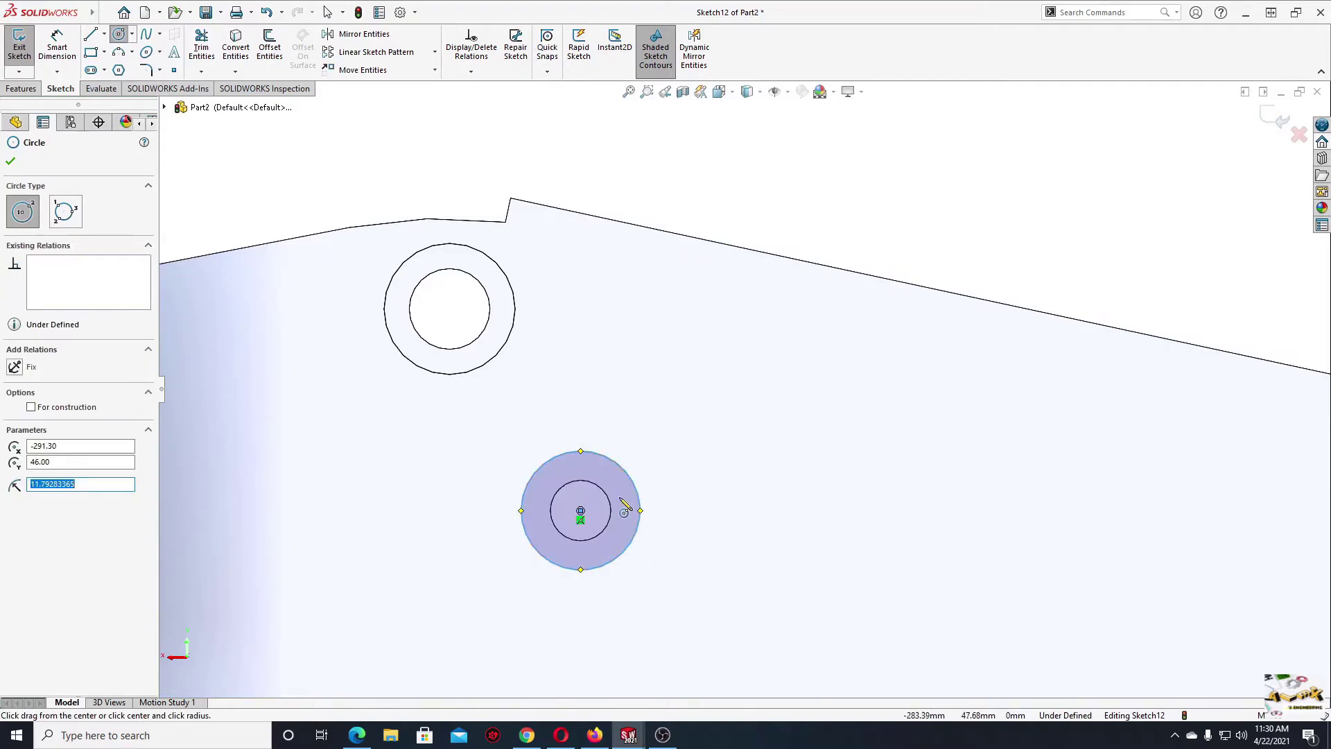
{"action": "right_click", "coordinate": [593, 380]}
{"action": "left_click", "coordinate": [626, 393]}
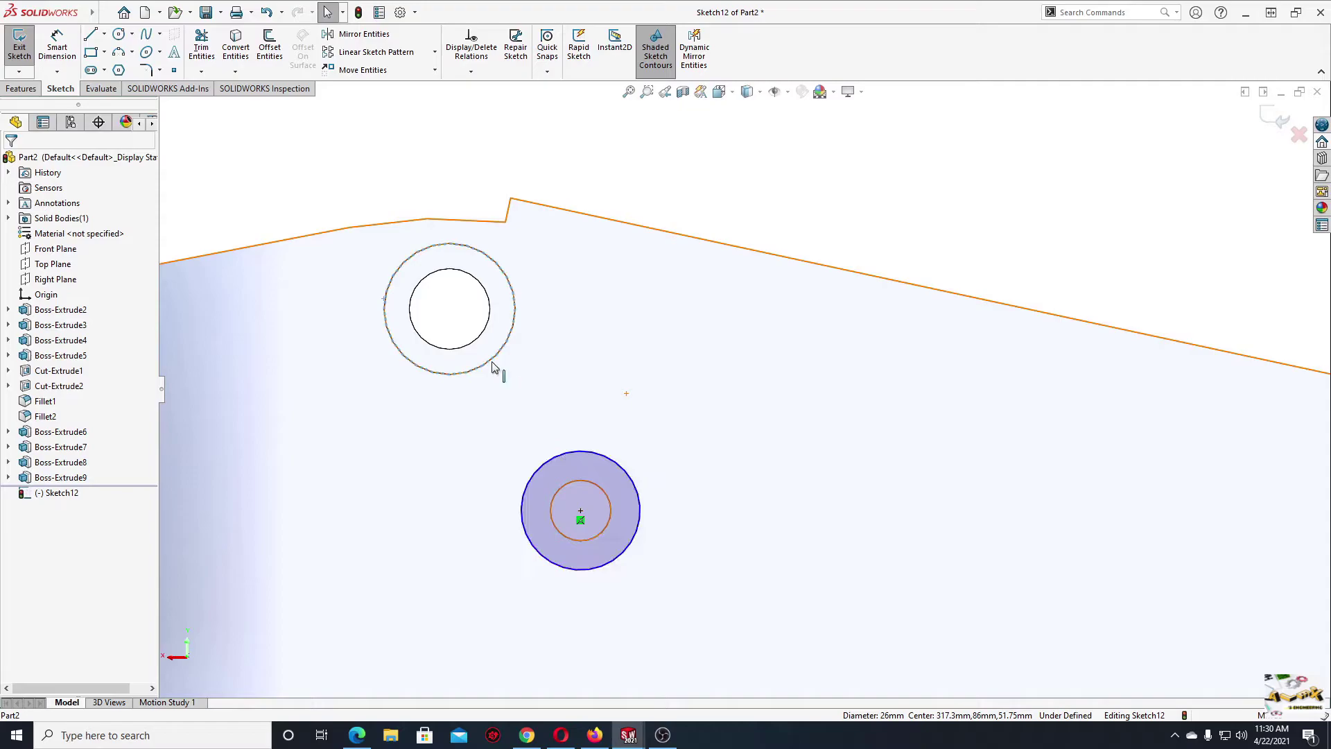
- Make the circle equal to the upper boss circle and convert the lower hole's edge
{"action": "left_click", "coordinate": [583, 452], "text": "ctrl"}
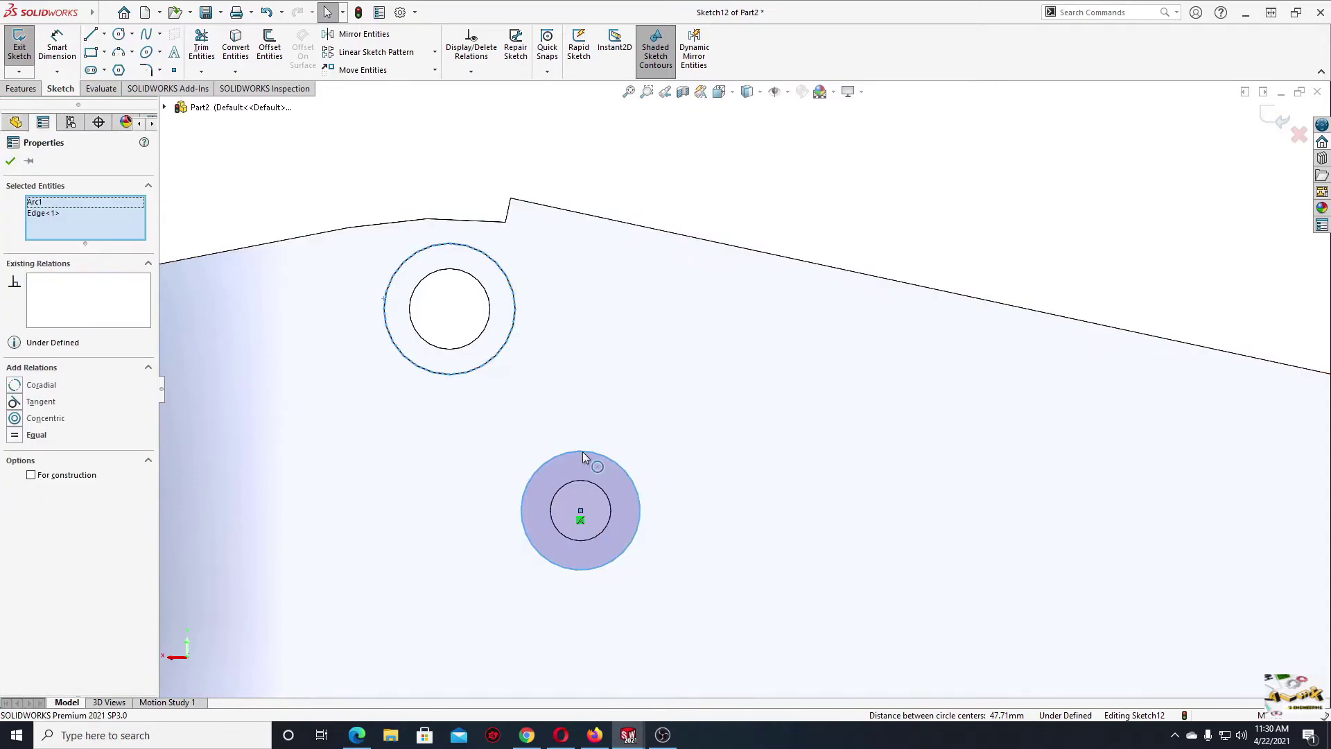
{"action": "left_click", "coordinate": [685, 393]}
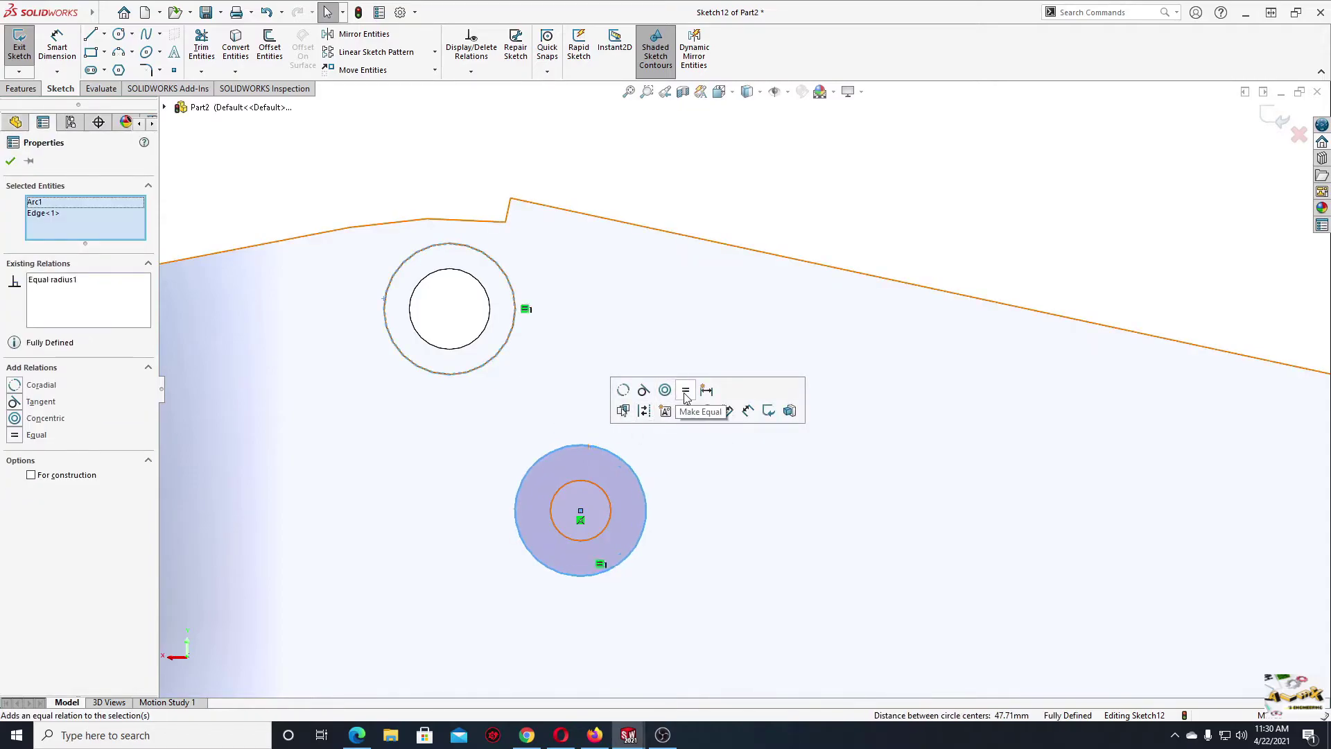
{"action": "left_click", "coordinate": [756, 218]}
{"action": "left_click", "coordinate": [225, 60]}
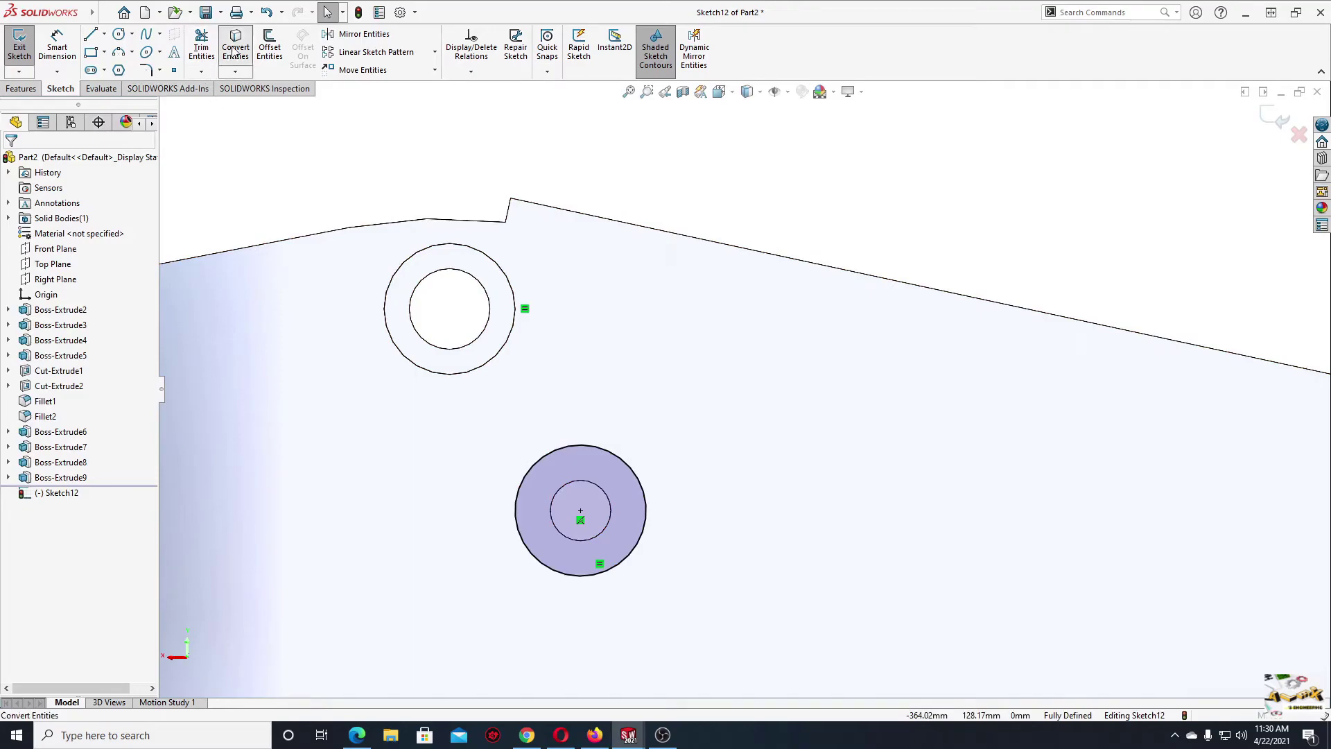
{"action": "left_click", "coordinate": [581, 485]}
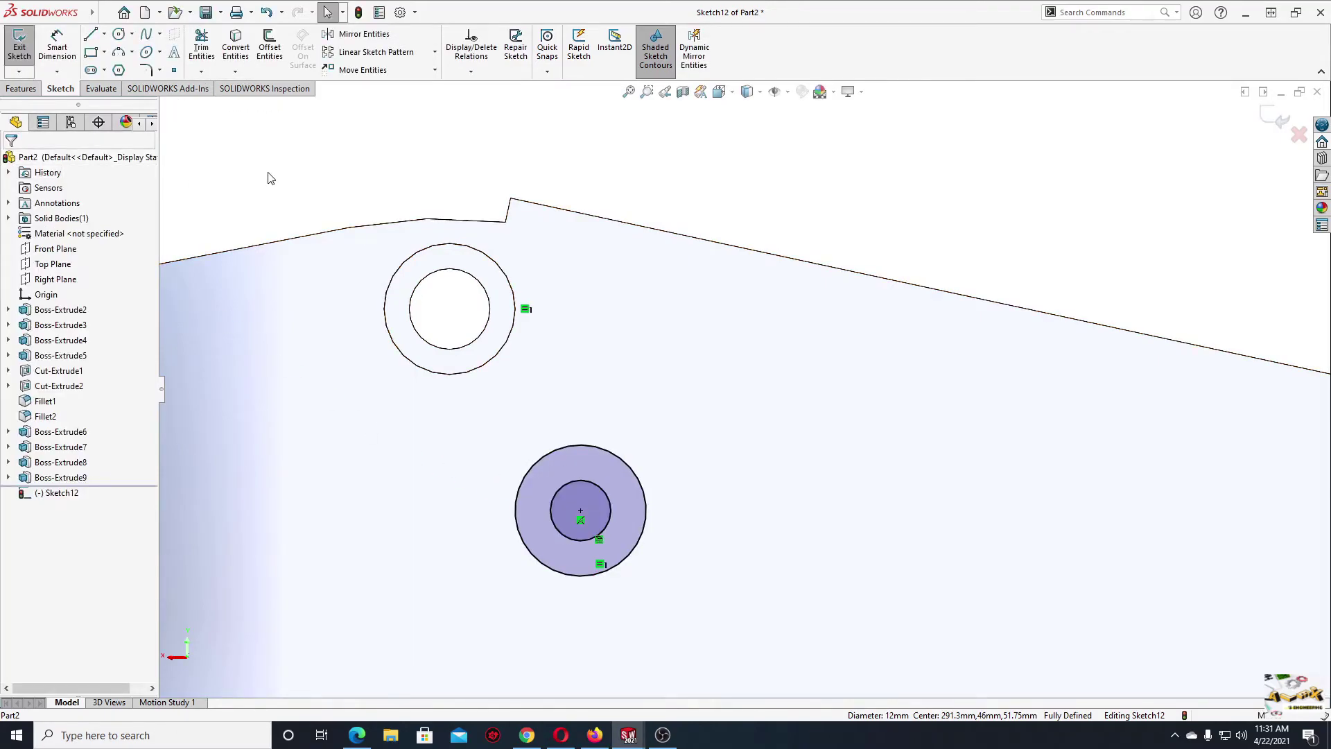
{"action": "key", "text": "f"}
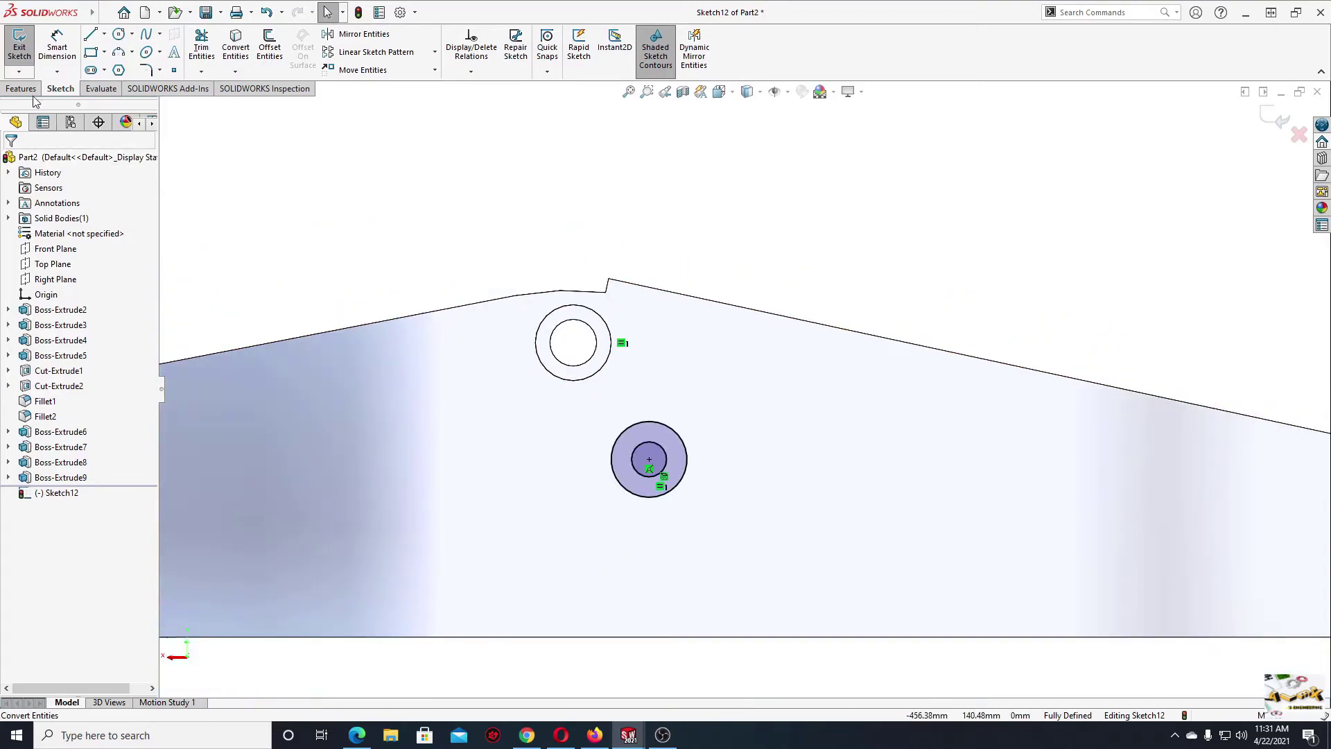
{"action": "left_click", "coordinate": [22, 88]}
- Extrude the lower ring 5 mm as Boss-Extrude10, then orbit to inspect the part
{"action": "left_click", "coordinate": [25, 45]}
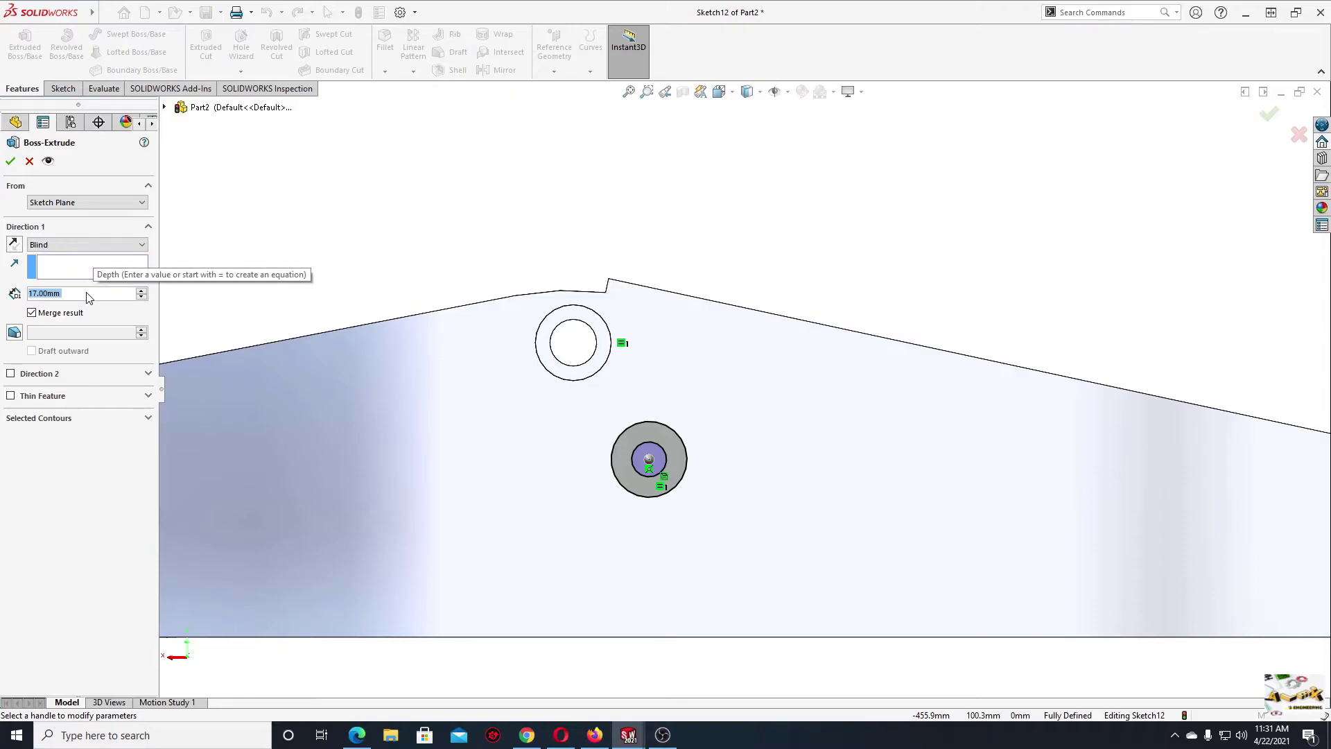
{"action": "type", "text": "5"}
{"action": "key", "text": "Return"}
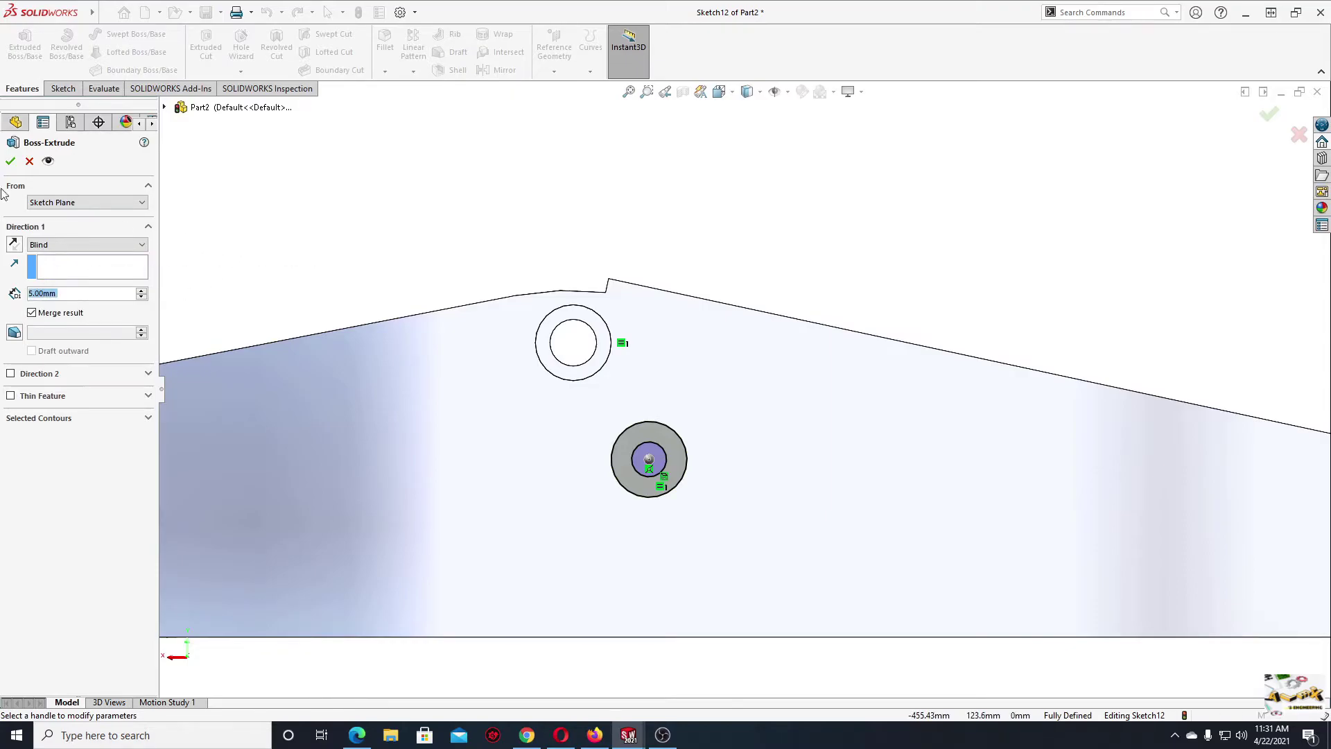
{"action": "left_click", "coordinate": [11, 163]}
{"action": "key", "text": "f"}
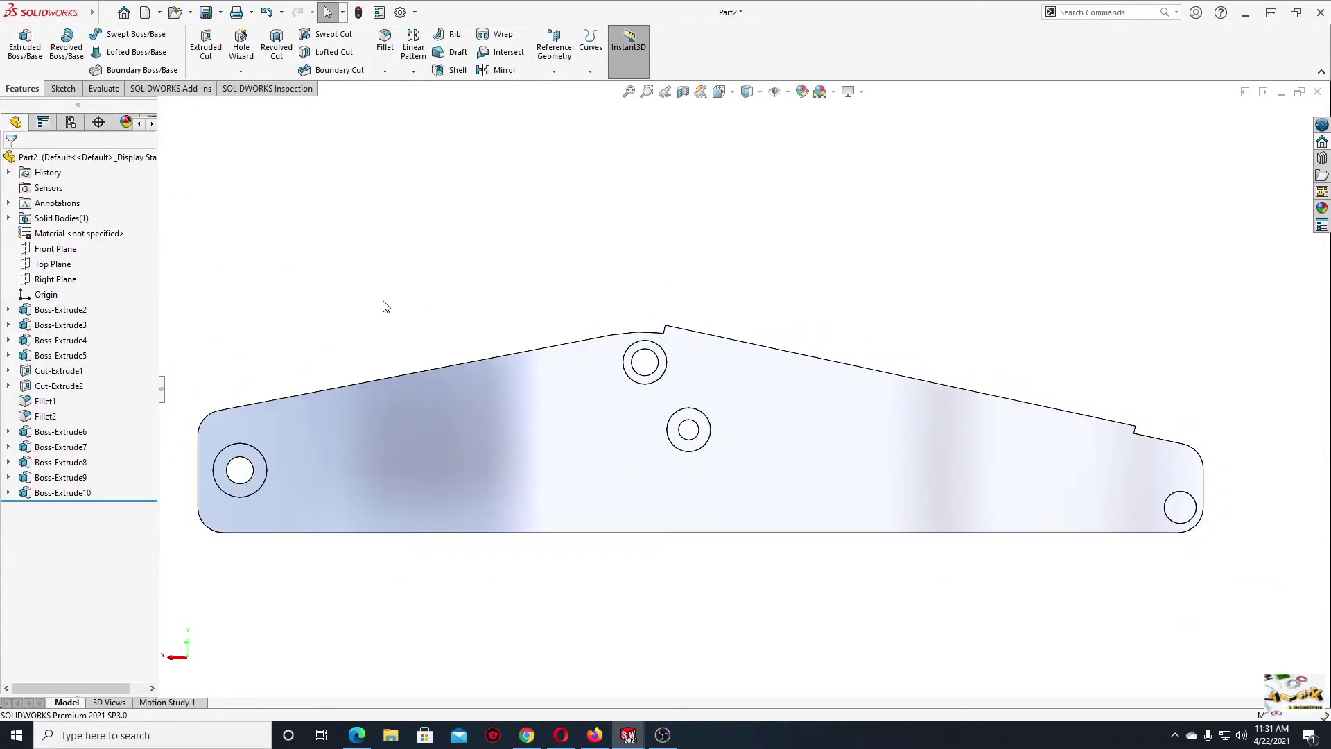
{"action": "mouse_move", "coordinate": [380, 301]}
{"action": "middle_mouse_down"}
{"action": "mouse_move", "coordinate": [457, 374]}
{"action": "mouse_move", "coordinate": [475, 430]}
{"action": "middle_mouse_up"}
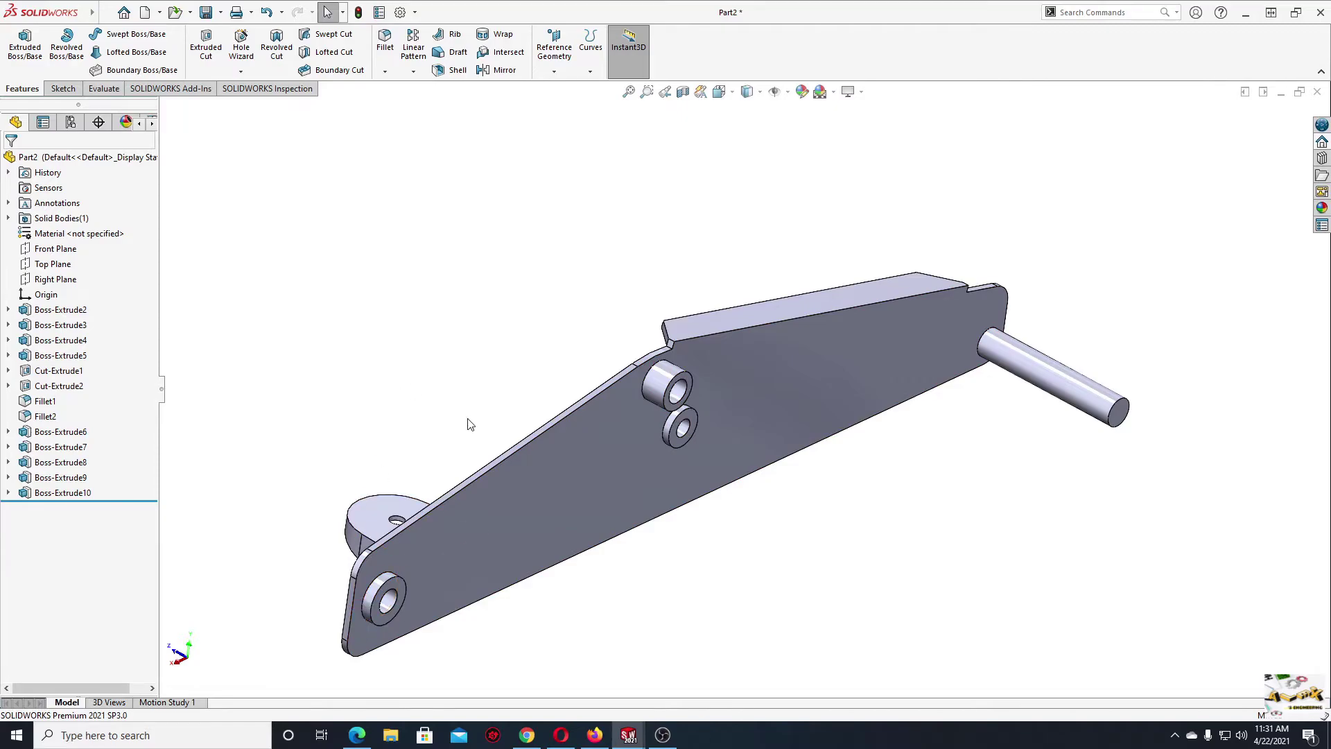
{"action": "mouse_move", "coordinate": [469, 424]}
{"action": "middle_mouse_down"}
{"action": "mouse_move", "coordinate": [785, 611]}
{"action": "mouse_move", "coordinate": [776, 597]}
{"action": "mouse_move", "coordinate": [790, 565]}
{"action": "middle_mouse_up"}
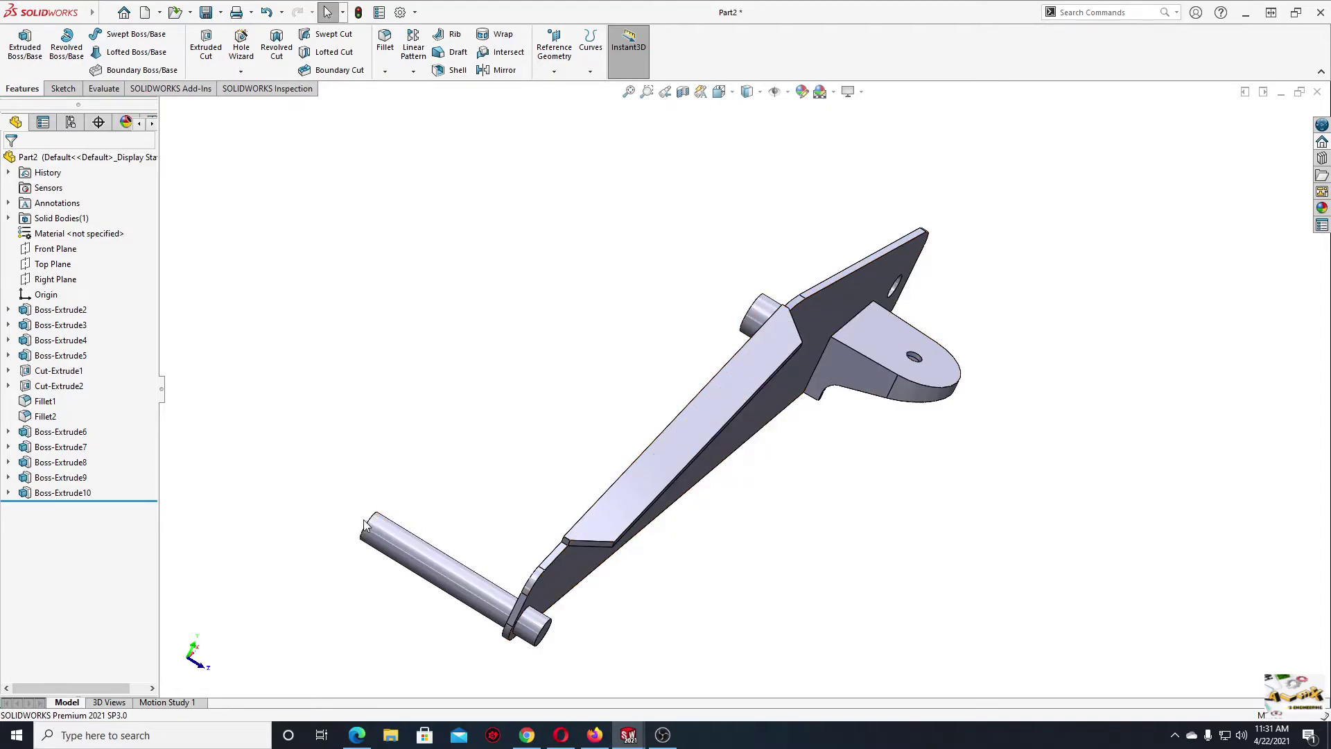
{"action": "middle_click_drag", "start_coordinate": [464, 454], "coordinate": [475, 484], "text": "ctrl"}
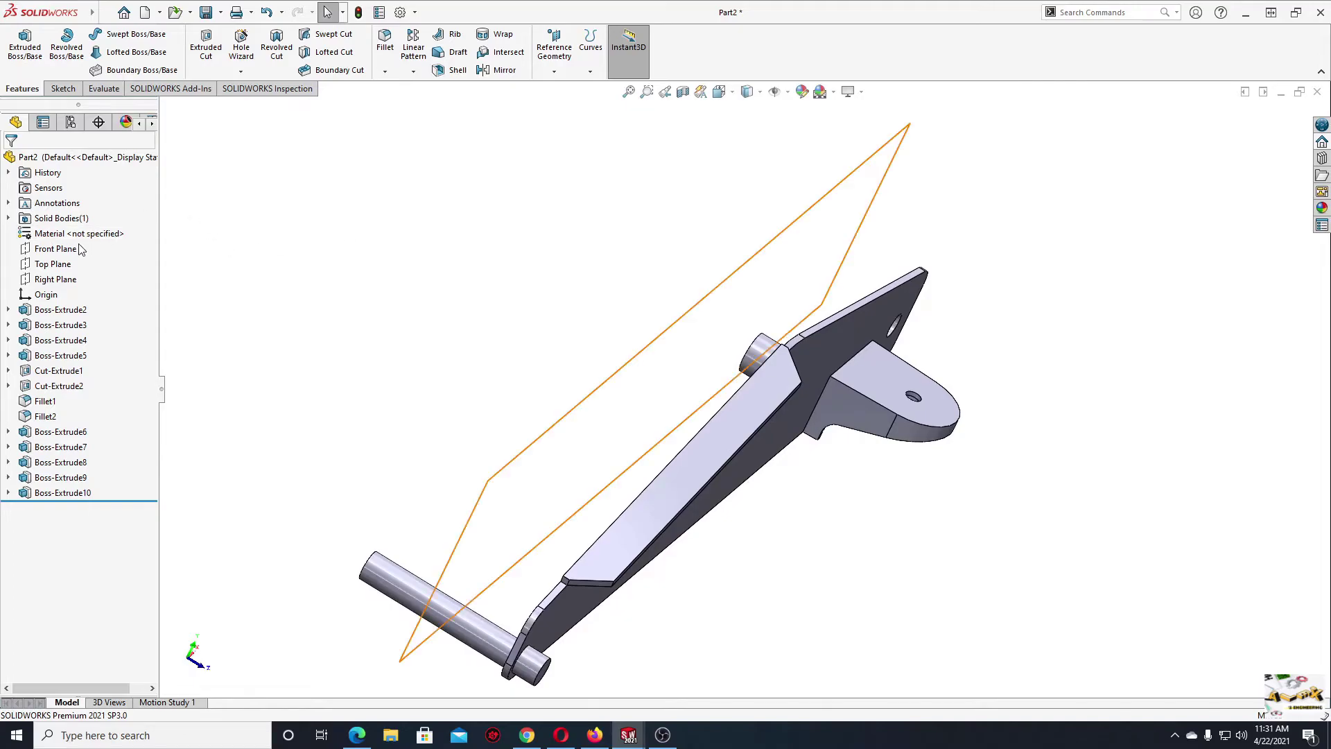
- Mirror Boss-Extrude3 to Boss-Extrude8, both cuts and both fillets across the Front Plane
{"action": "left_click", "coordinate": [69, 251]}
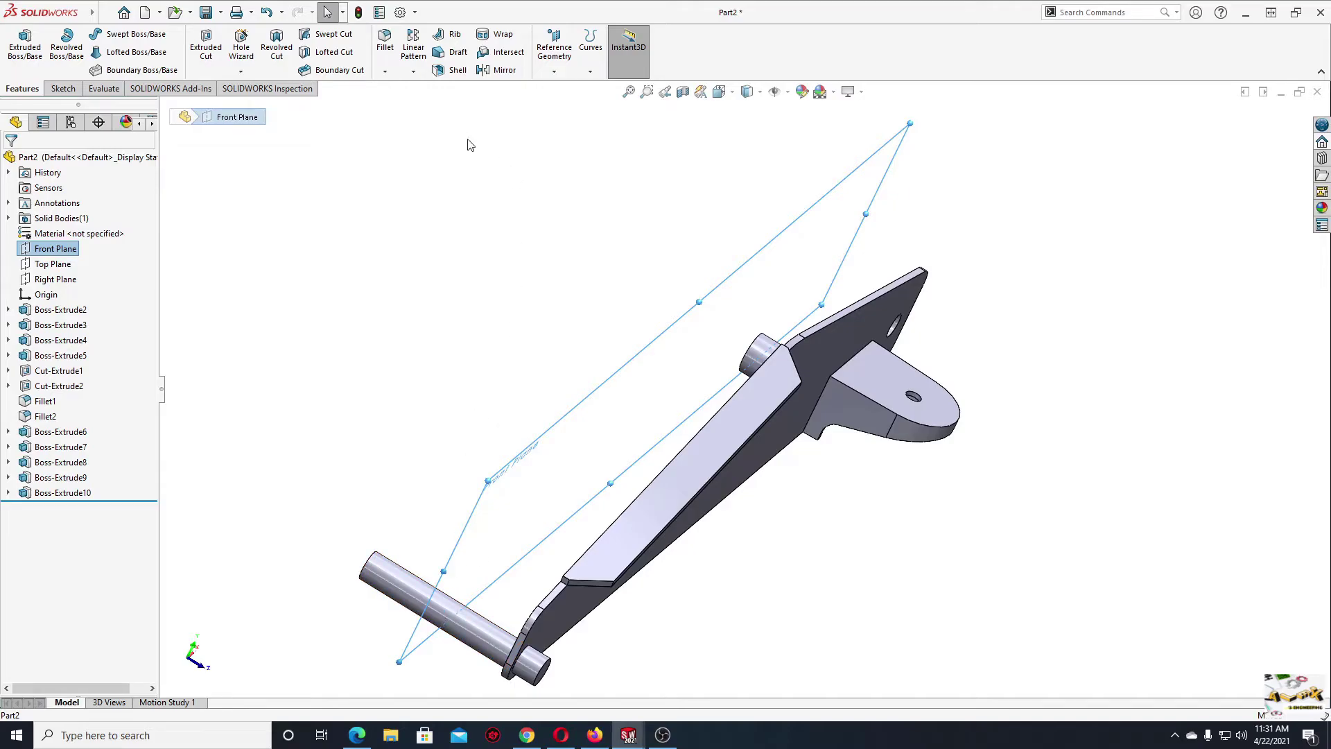
{"action": "left_click", "coordinate": [495, 72]}
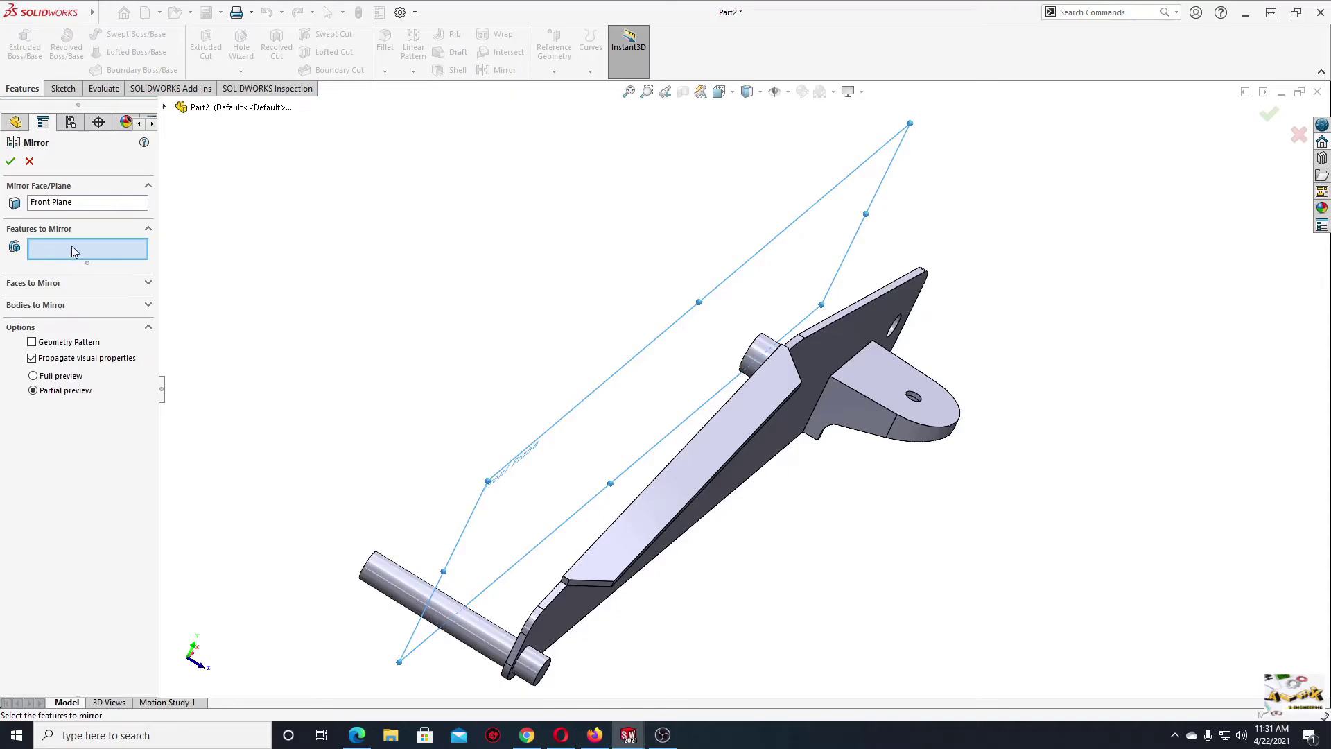
{"action": "left_click", "coordinate": [166, 111]}
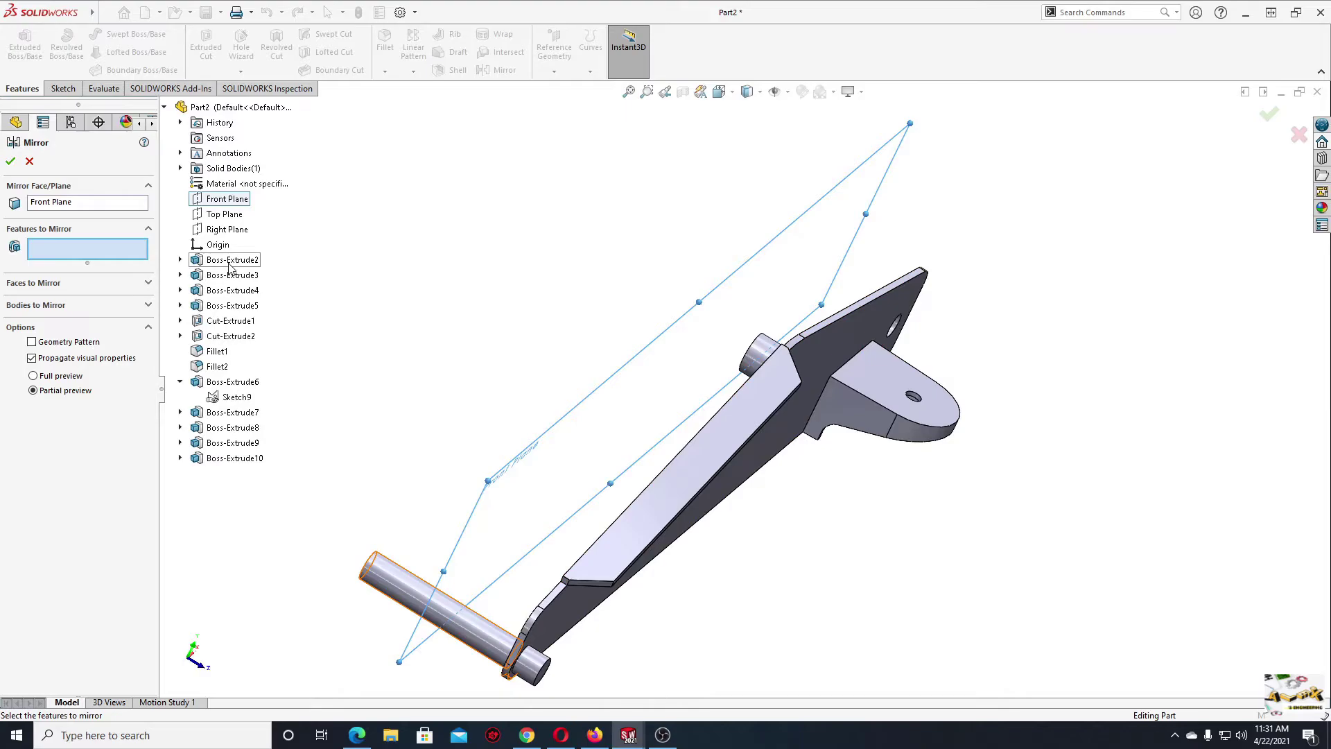
{"action": "left_click", "coordinate": [225, 275]}
{"action": "left_click", "coordinate": [219, 291]}
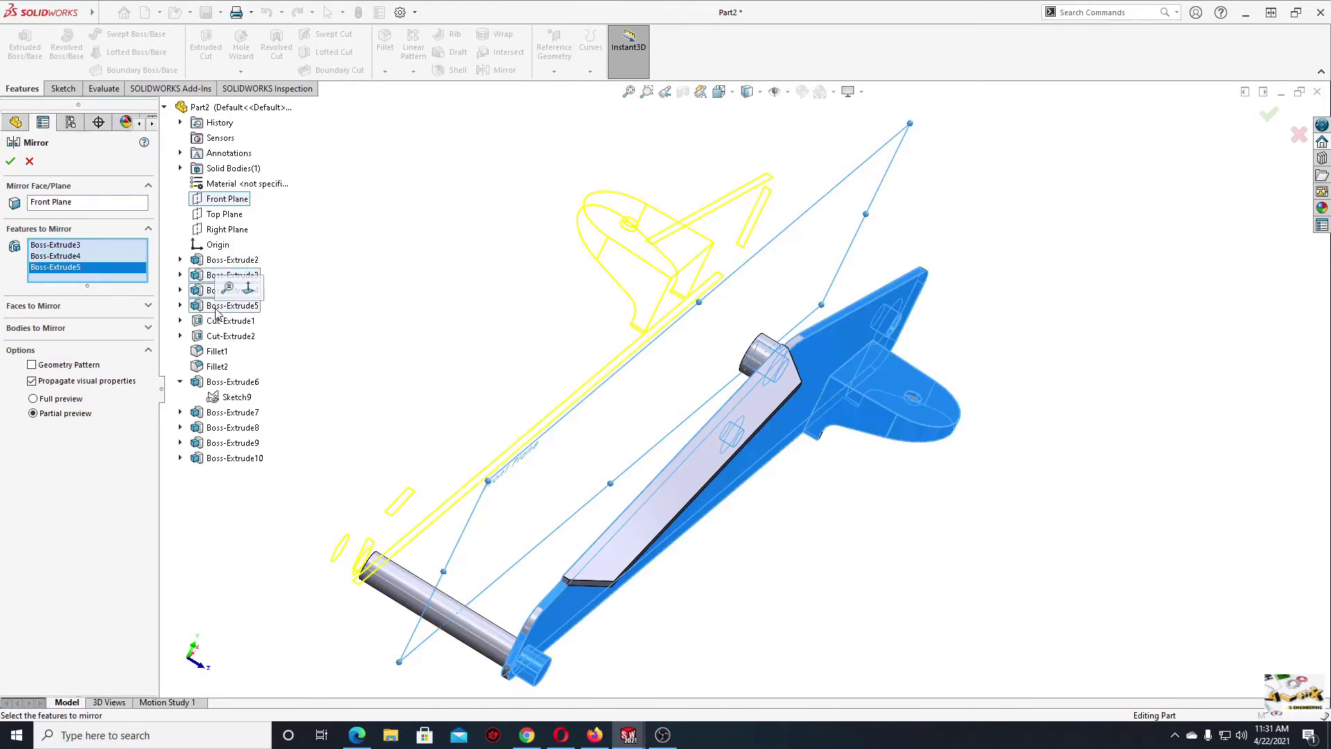
{"action": "left_click", "coordinate": [215, 321]}
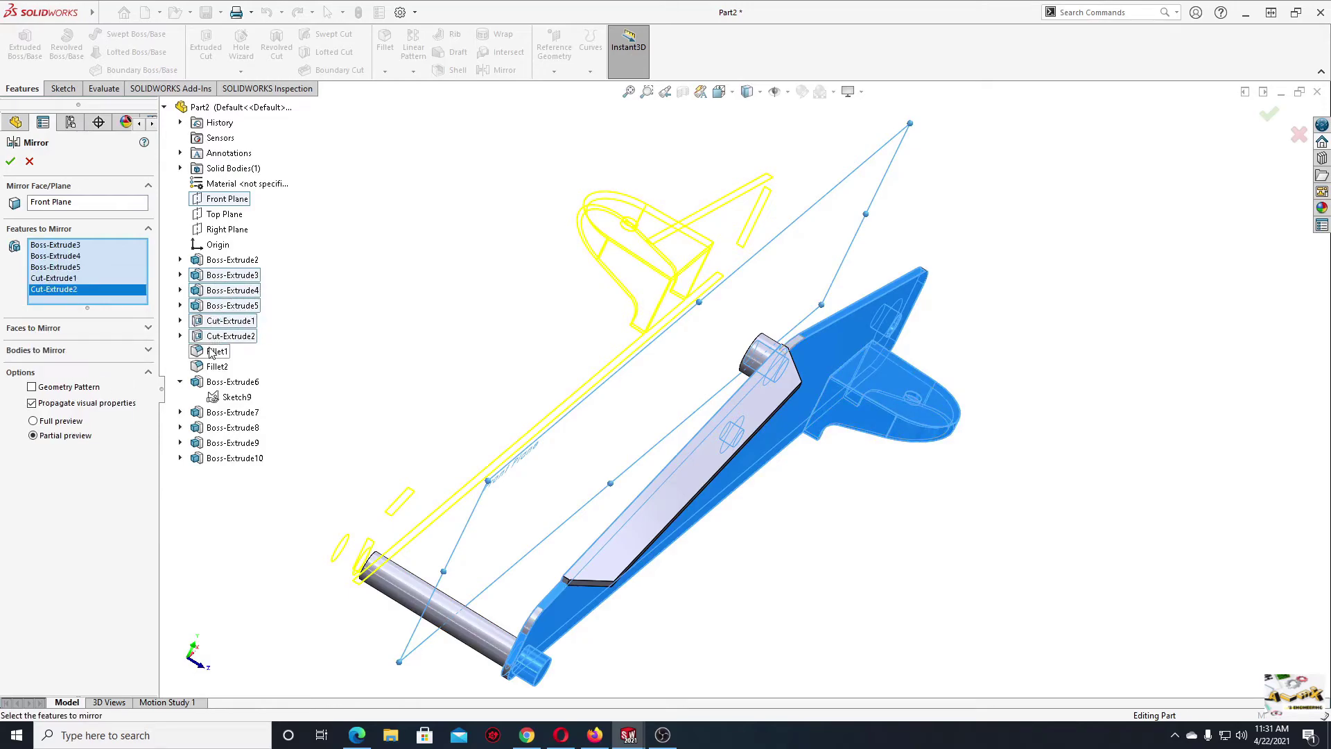
{"action": "left_click", "coordinate": [213, 352]}
{"action": "left_click", "coordinate": [221, 382]}
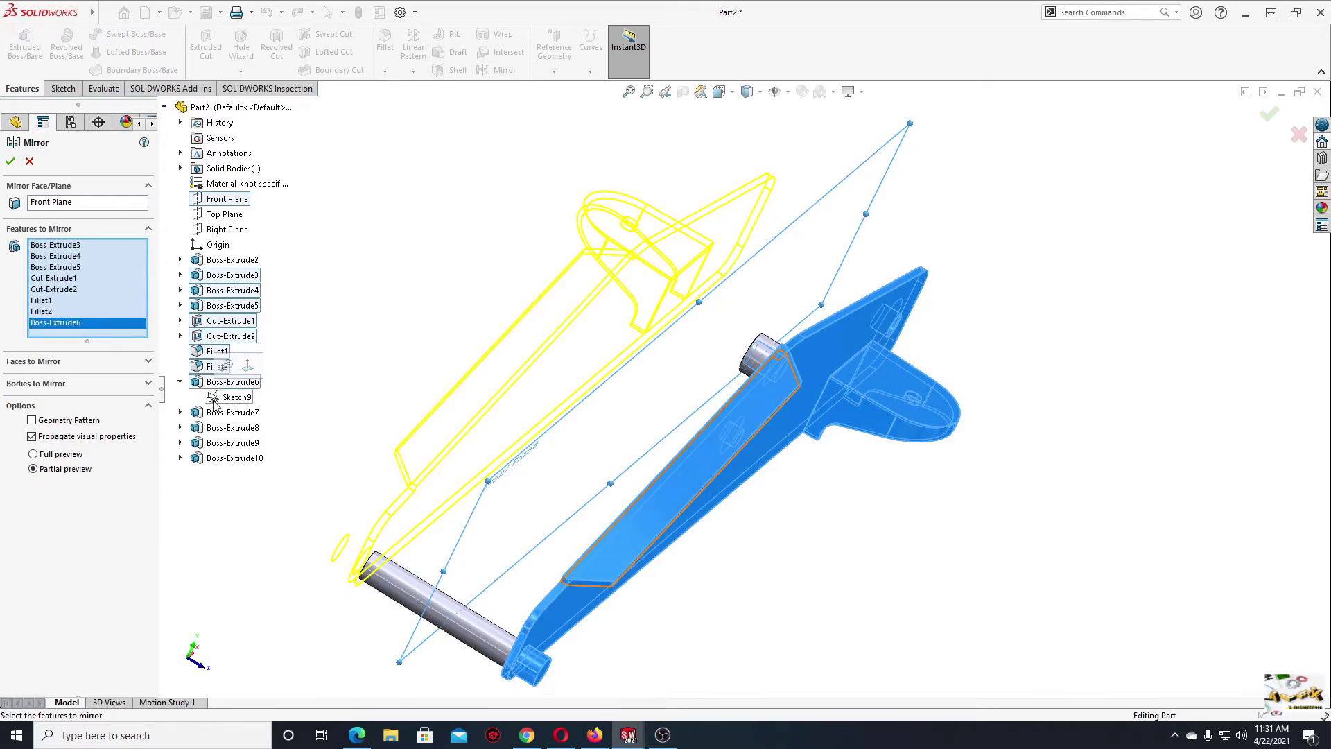
{"action": "left_click", "coordinate": [212, 414]}
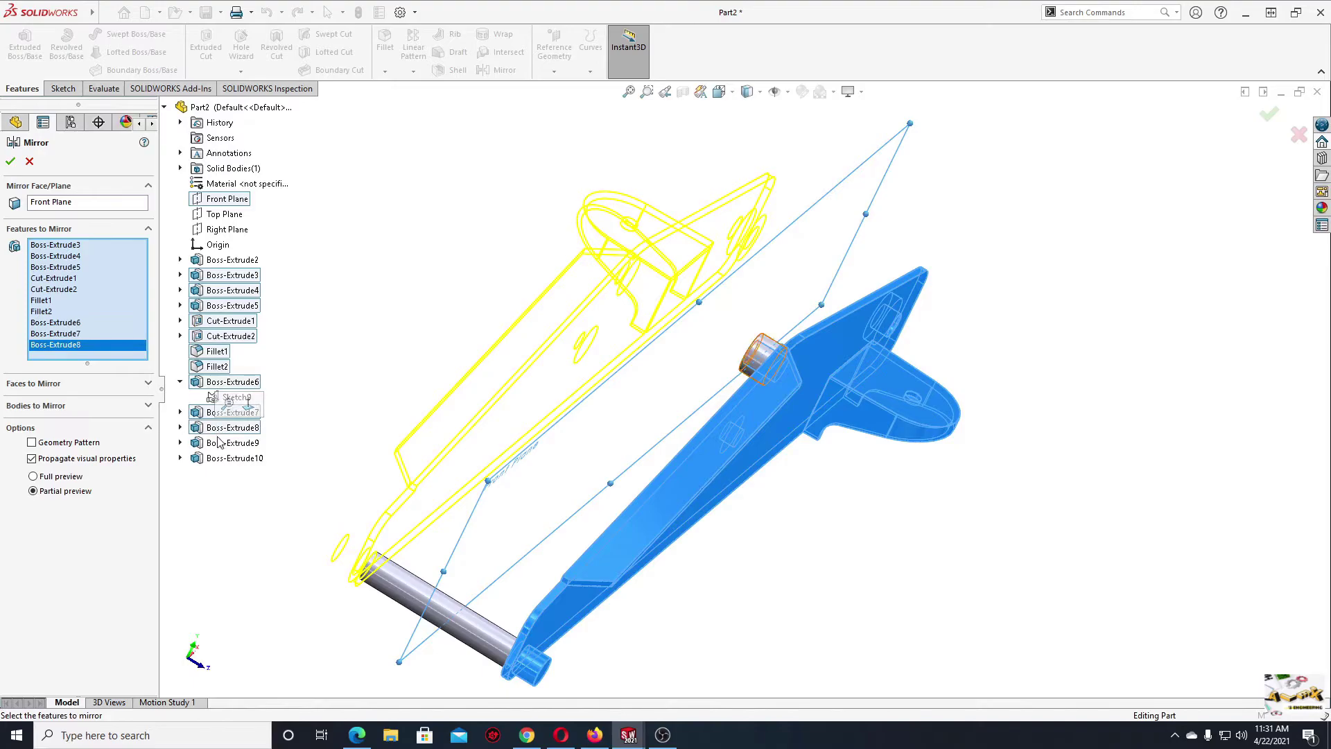
{"action": "left_click", "coordinate": [221, 444]}
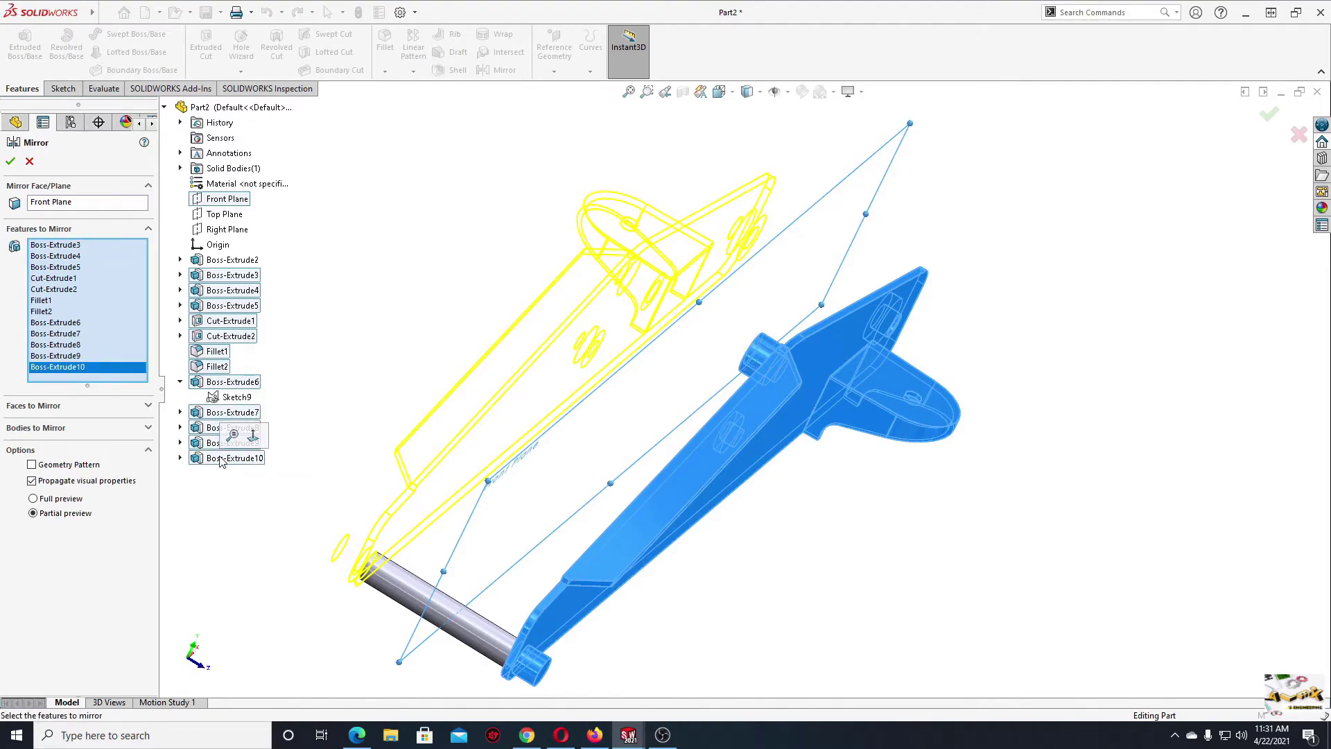
{"action": "left_click", "coordinate": [11, 161]}
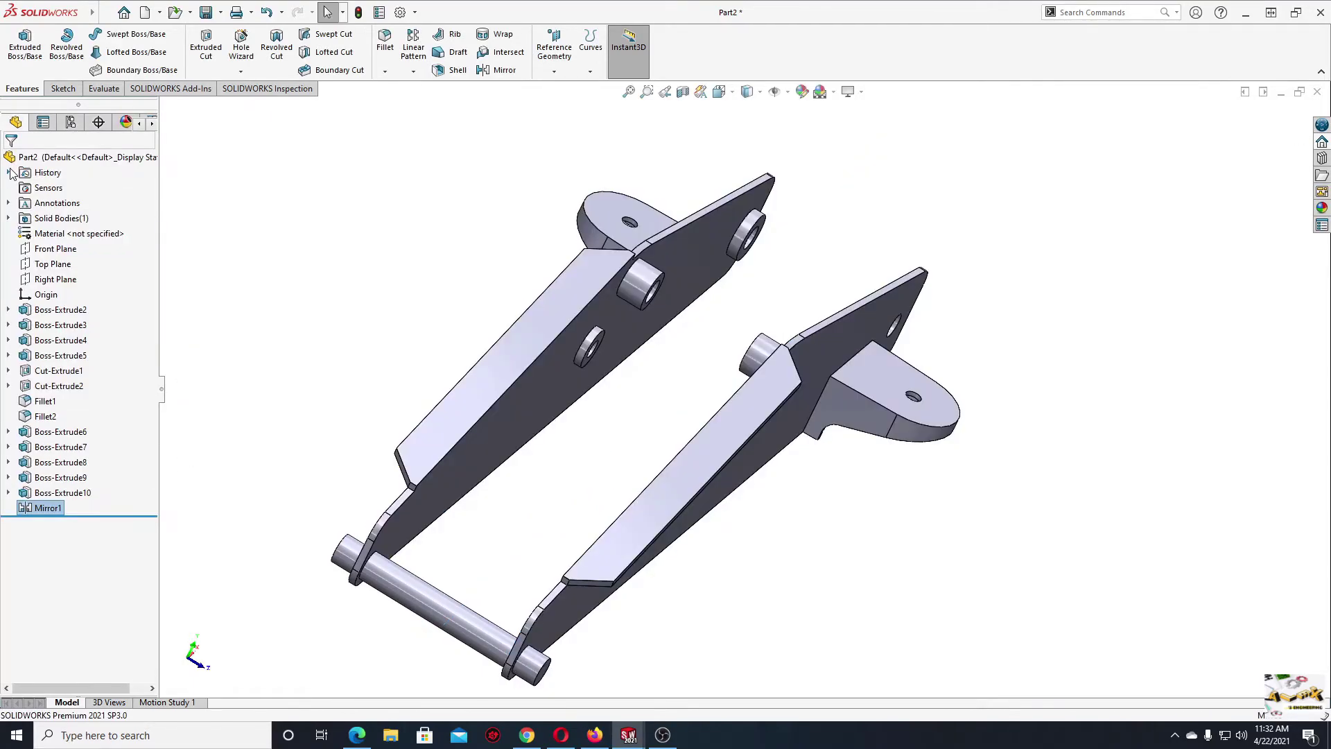
- Sketch a circle centred on the origin on the arm's flat face
{"action": "mouse_move", "coordinate": [315, 326]}
{"action": "middle_mouse_down"}
{"action": "mouse_move", "coordinate": [352, 302]}
{"action": "mouse_move", "coordinate": [384, 360]}
{"action": "mouse_move", "coordinate": [351, 305]}
{"action": "mouse_move", "coordinate": [288, 292]}
{"action": "mouse_move", "coordinate": [273, 302]}
{"action": "mouse_move", "coordinate": [284, 268]}
{"action": "mouse_move", "coordinate": [439, 283]}
{"action": "mouse_move", "coordinate": [330, 475]}
{"action": "middle_mouse_up"}
{"action": "left_click", "coordinate": [330, 475]}
{"action": "left_click", "coordinate": [383, 461]}
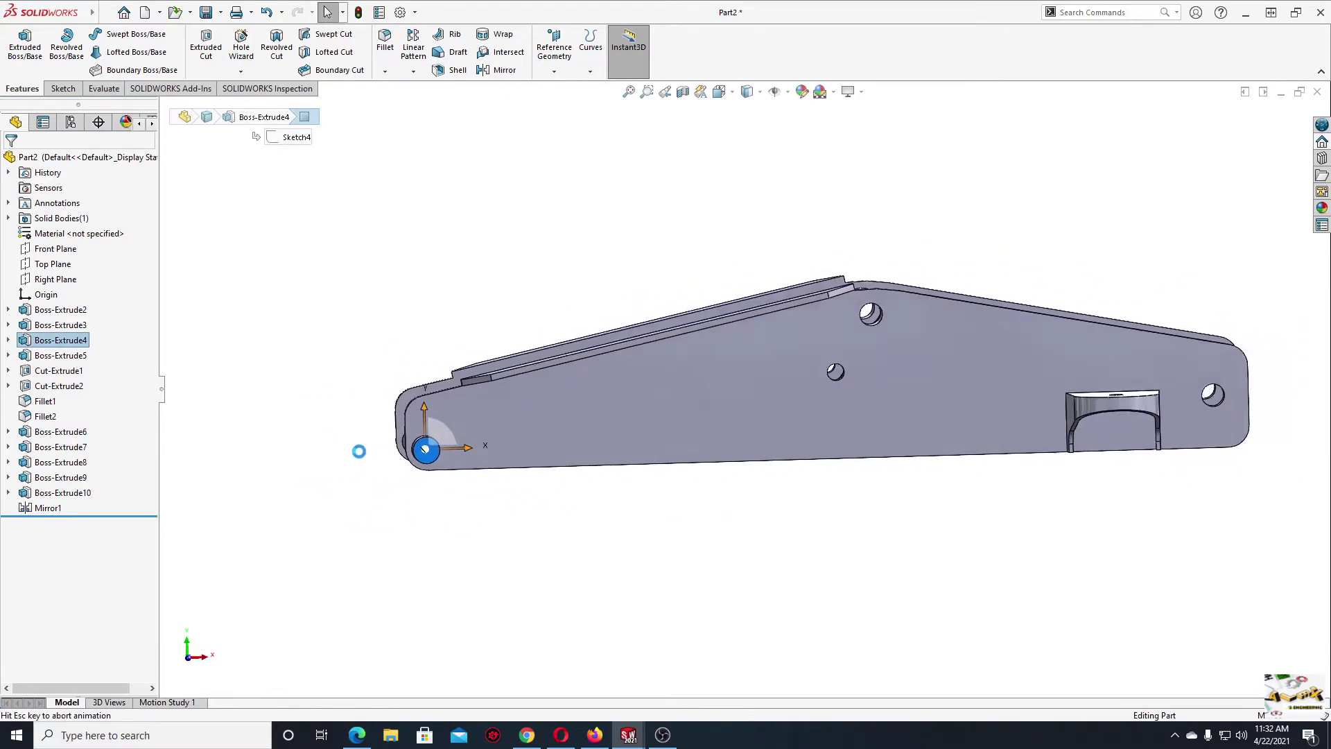
{"action": "scroll", "coordinate": [380, 467], "scroll_direction": "down", "scroll_amount": 3}
{"action": "scroll", "coordinate": [377, 458], "scroll_direction": "down", "scroll_amount": 3}
{"action": "scroll", "coordinate": [312, 437], "scroll_direction": "down", "scroll_amount": 2}
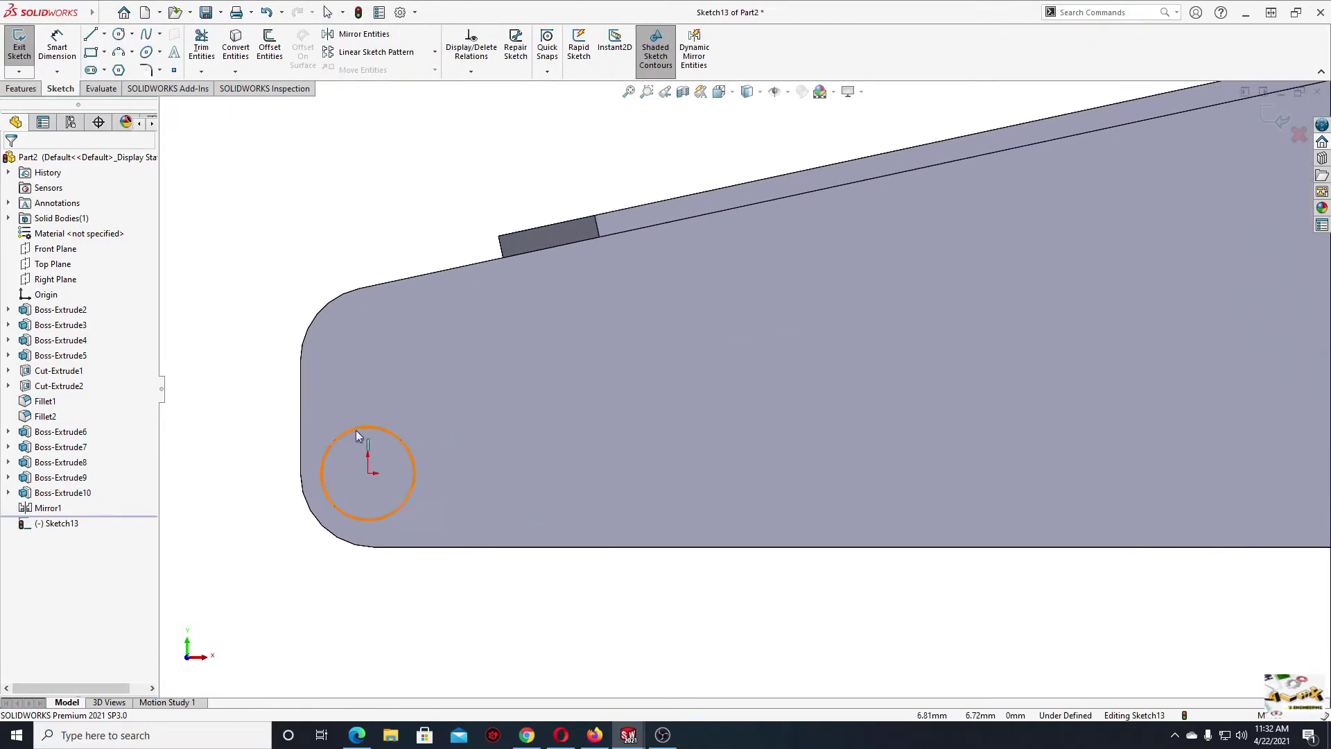
{"action": "left_click", "coordinate": [121, 36]}
{"action": "left_click", "coordinate": [367, 474]}
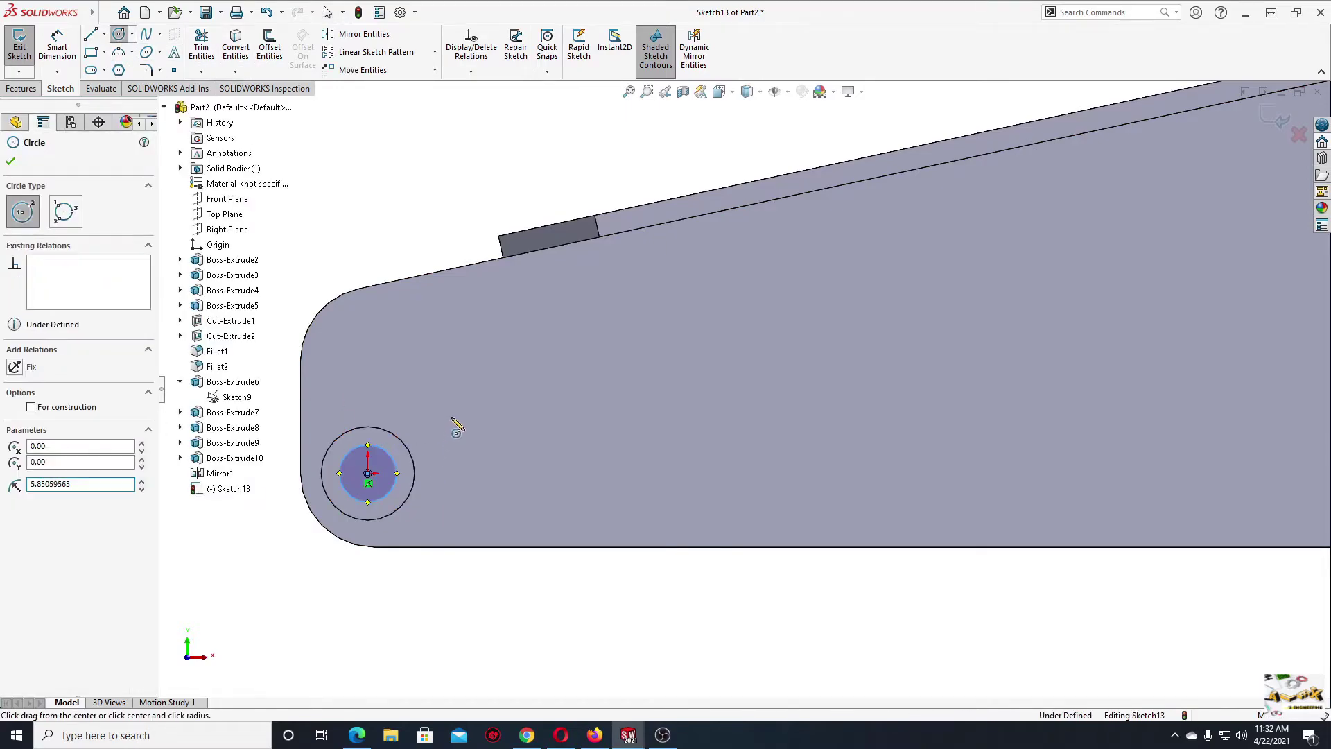
{"action": "key", "text": "Escape"}
- Dimension the circle to a 12 mm diameter
{"action": "left_click", "coordinate": [57, 45]}
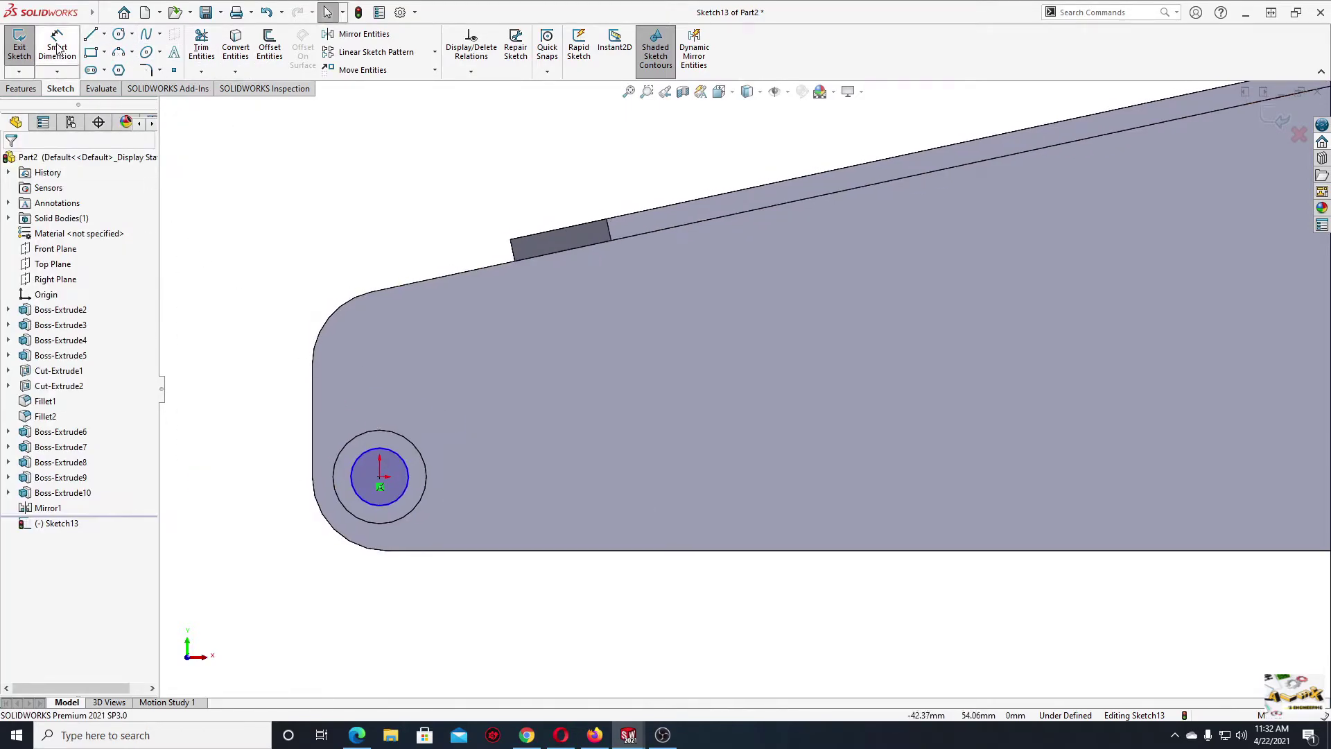
{"action": "left_click", "coordinate": [382, 454]}
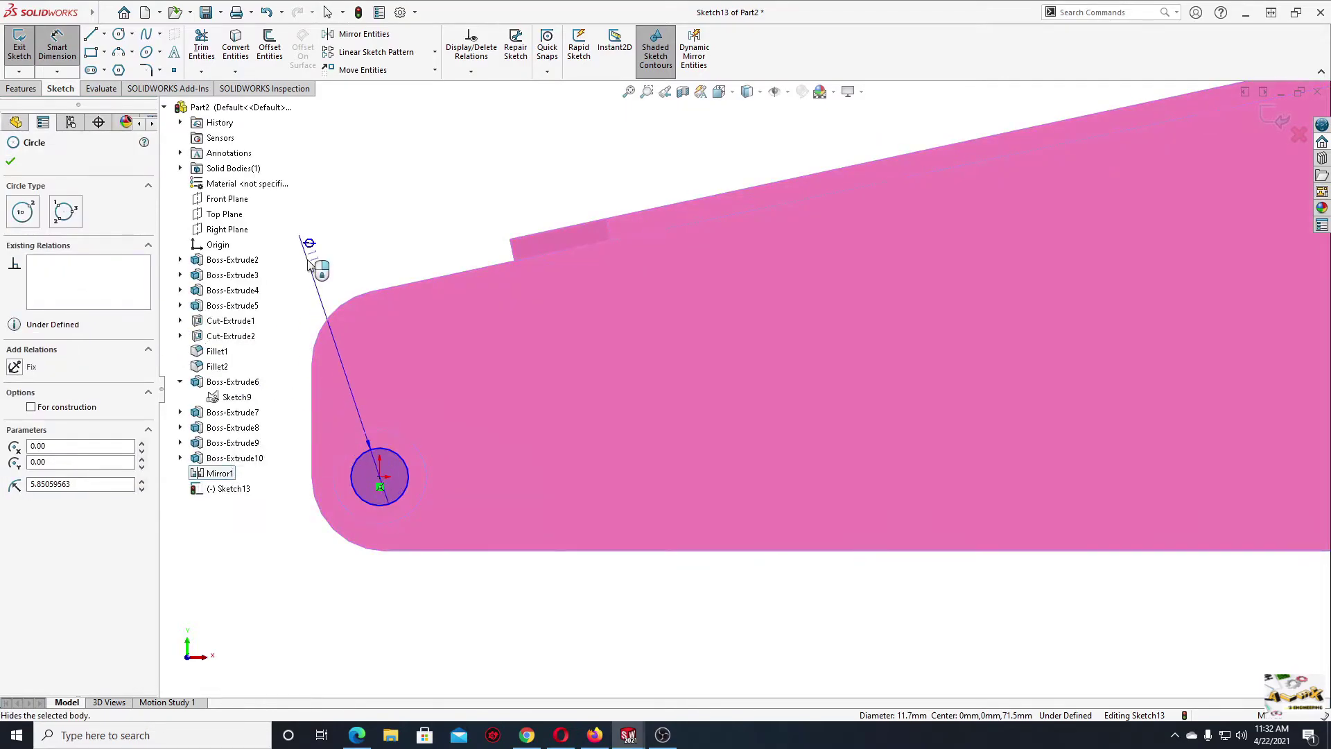
{"action": "left_click", "coordinate": [332, 254]}
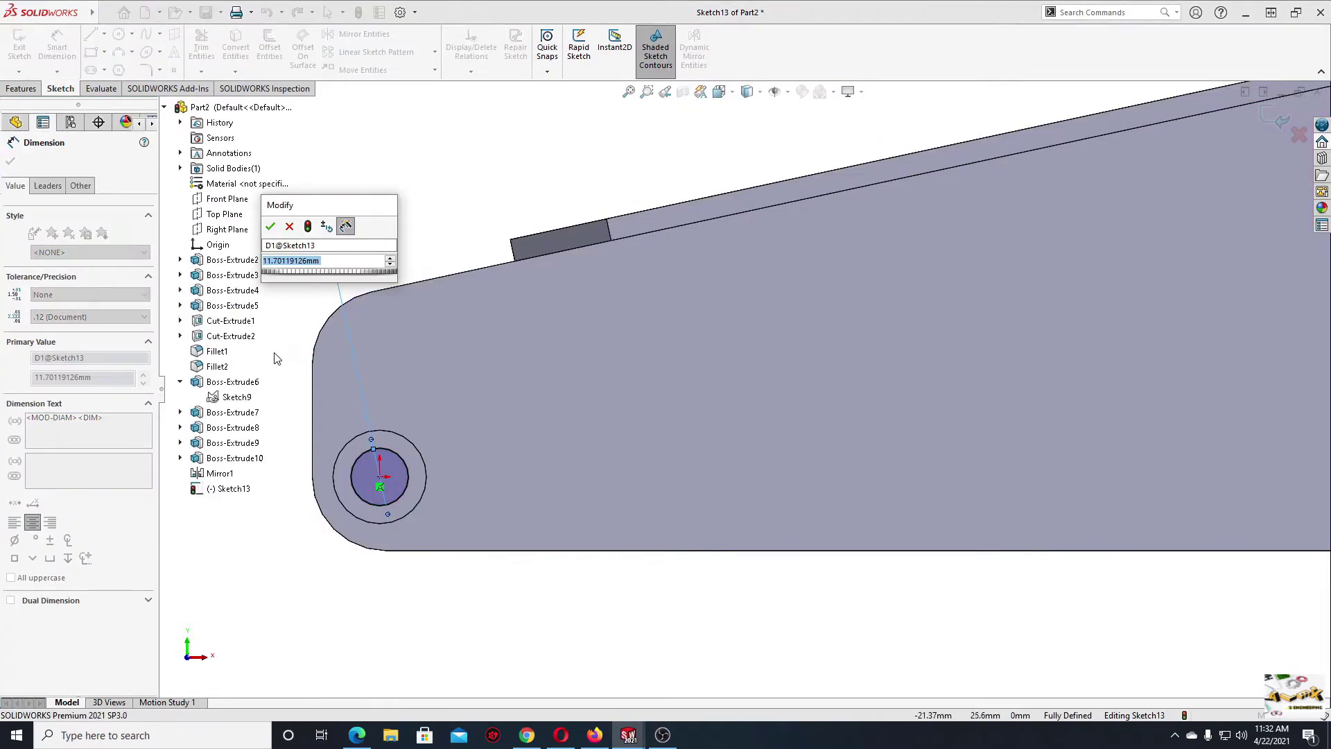
{"action": "type", "text": "12"}
{"action": "key", "text": "Return"}
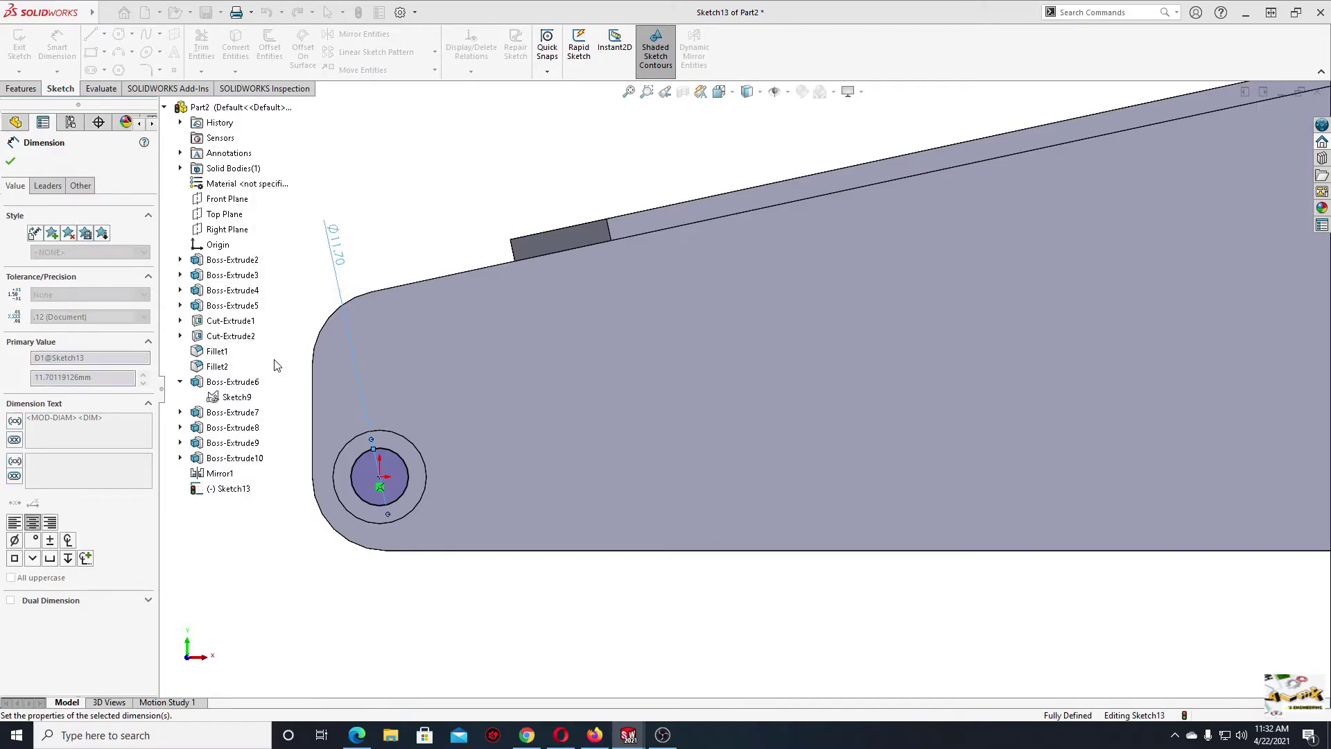
{"action": "right_click", "coordinate": [248, 349]}
{"action": "left_click", "coordinate": [250, 347]}
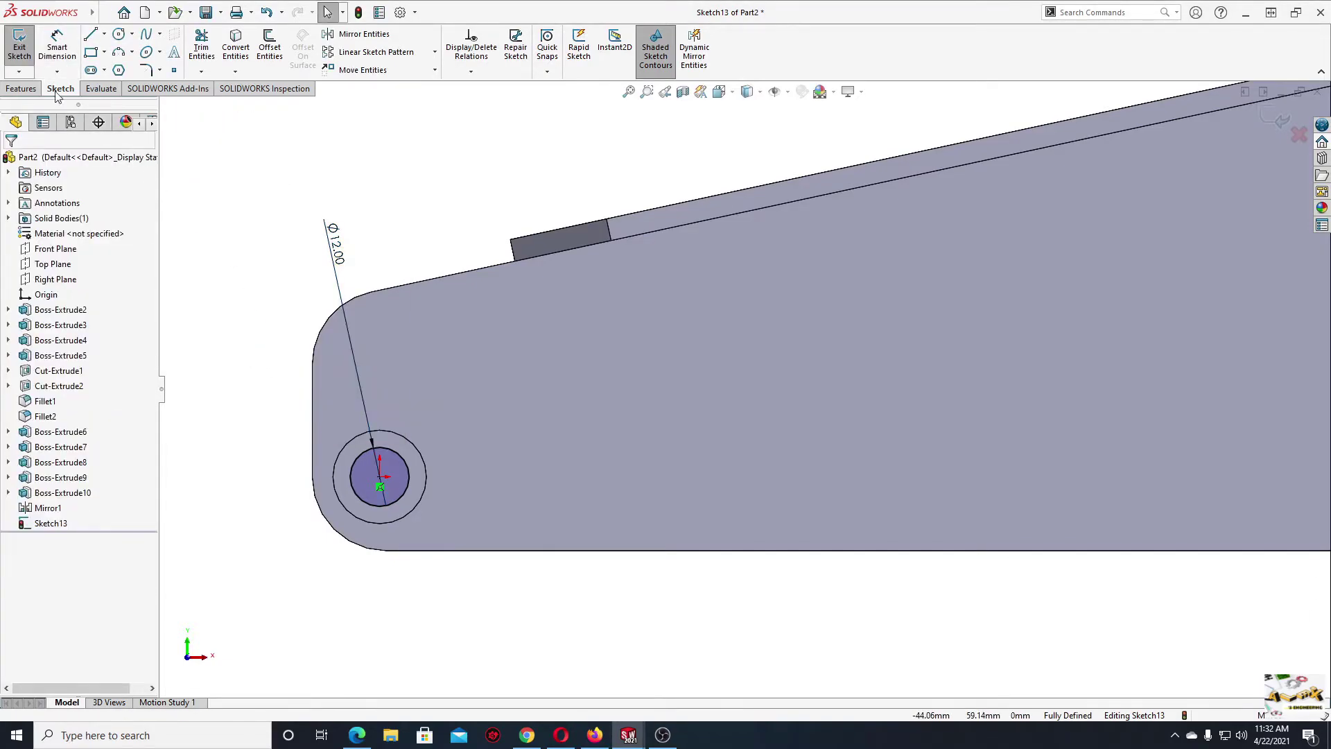
- Cut the Ø12 circle Through All to form the hole, then orbit to check it
{"action": "left_click", "coordinate": [21, 88]}
{"action": "left_click", "coordinate": [206, 47]}
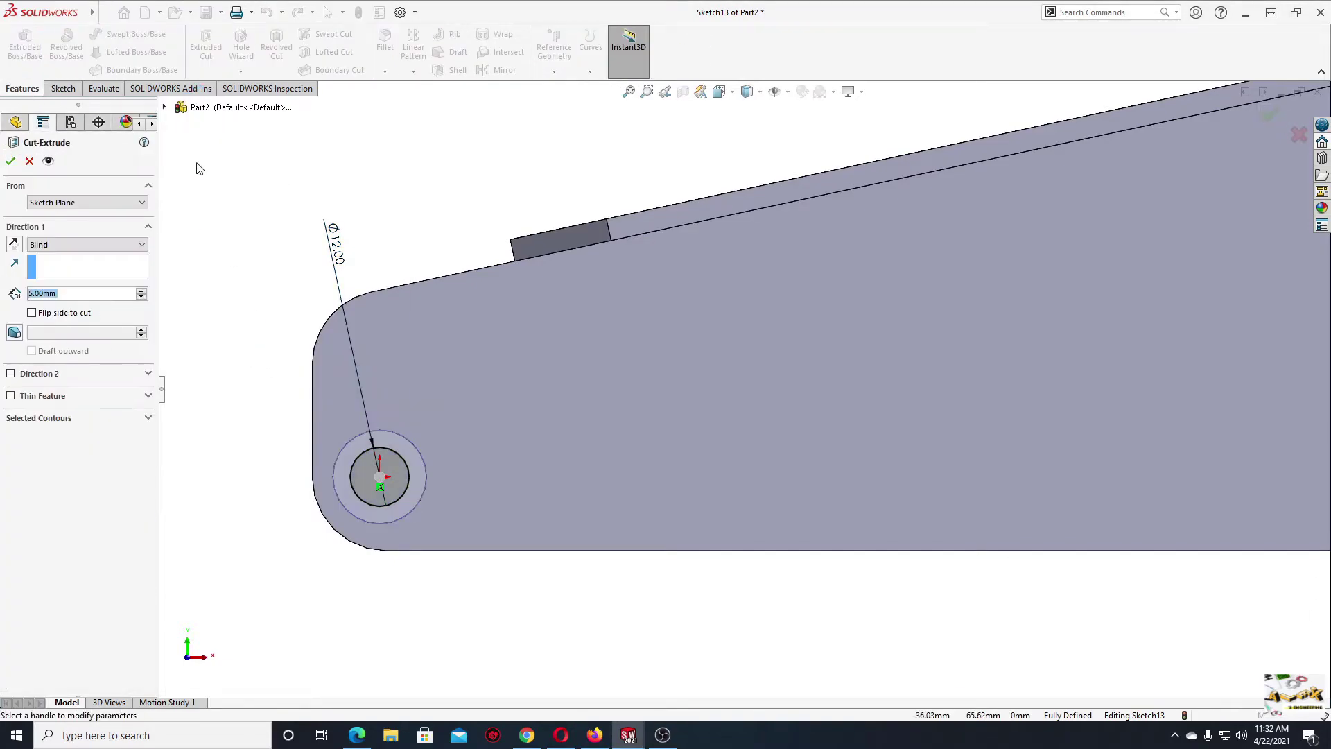
{"action": "left_click", "coordinate": [81, 244]}
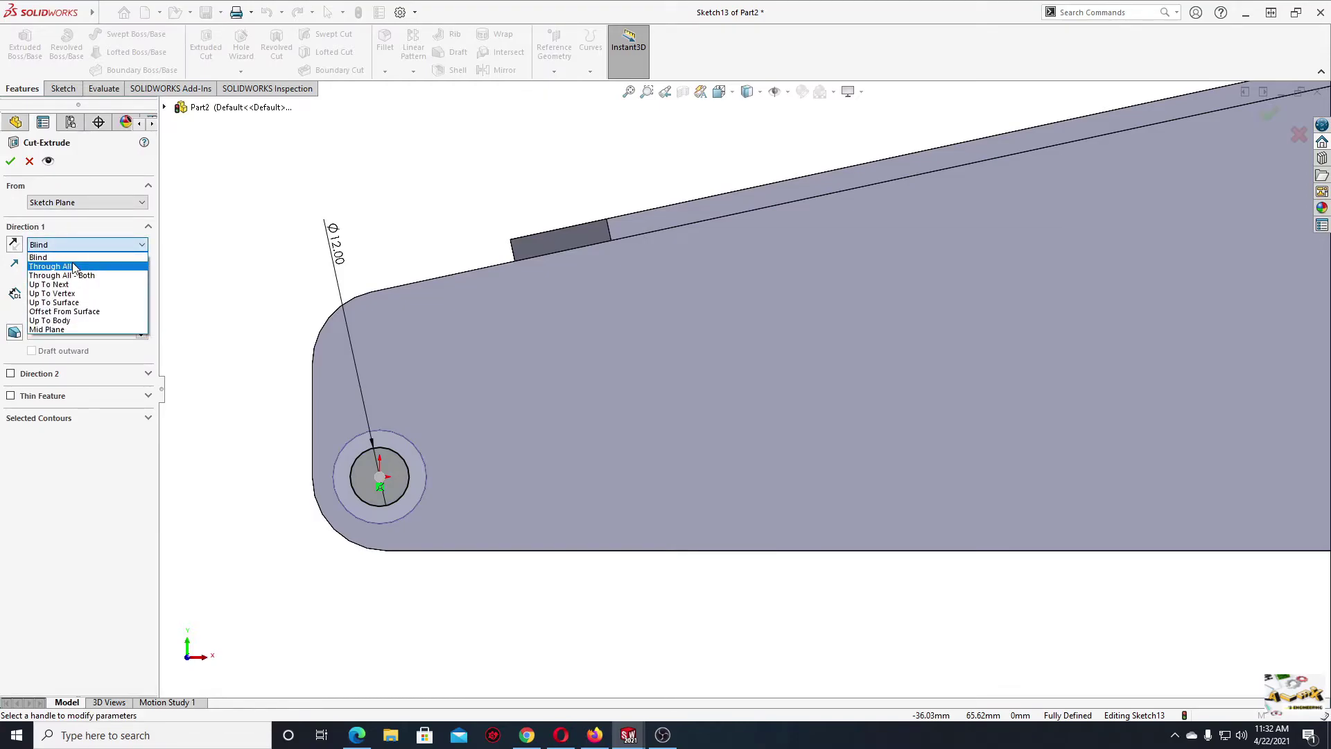
{"action": "left_click", "coordinate": [75, 267]}
{"action": "left_click", "coordinate": [12, 161]}
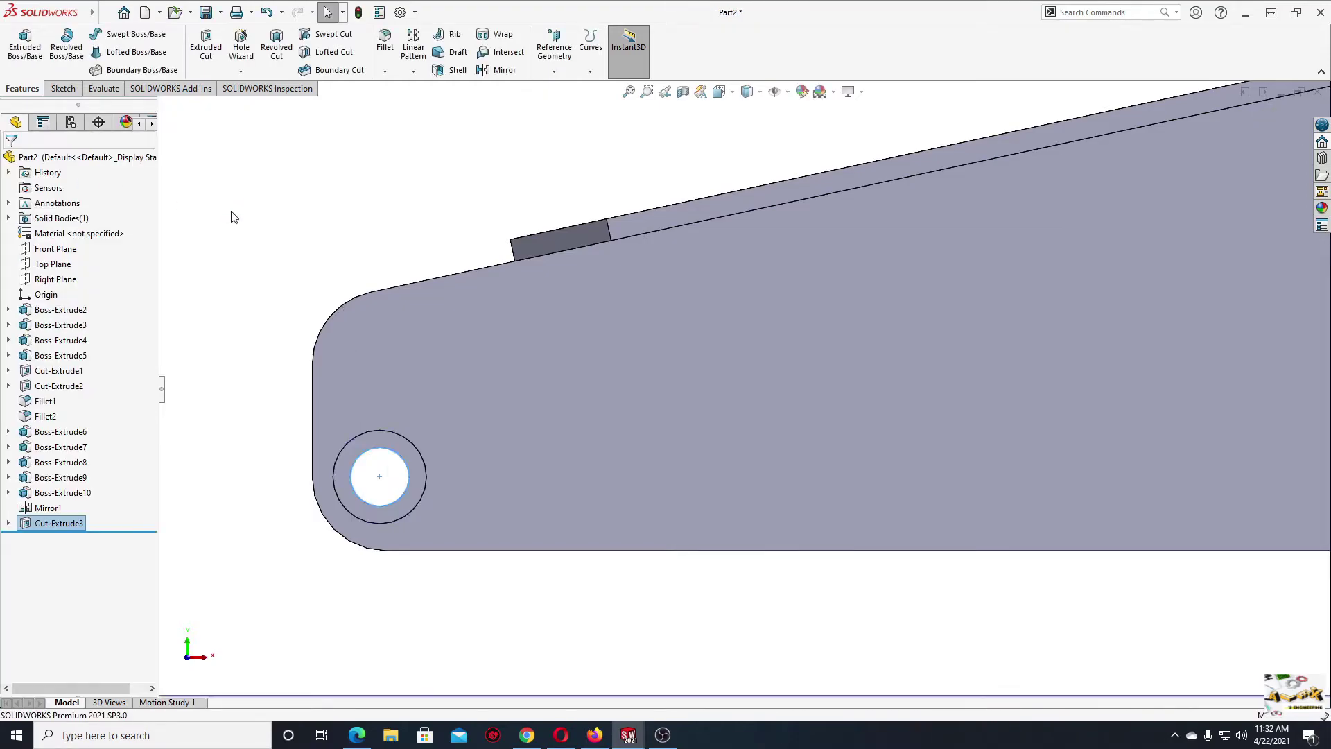
{"action": "middle_click_drag", "start_coordinate": [229, 213], "coordinate": [347, 359]}
{"action": "scroll", "coordinate": [388, 375], "scroll_direction": "up", "scroll_amount": 5}
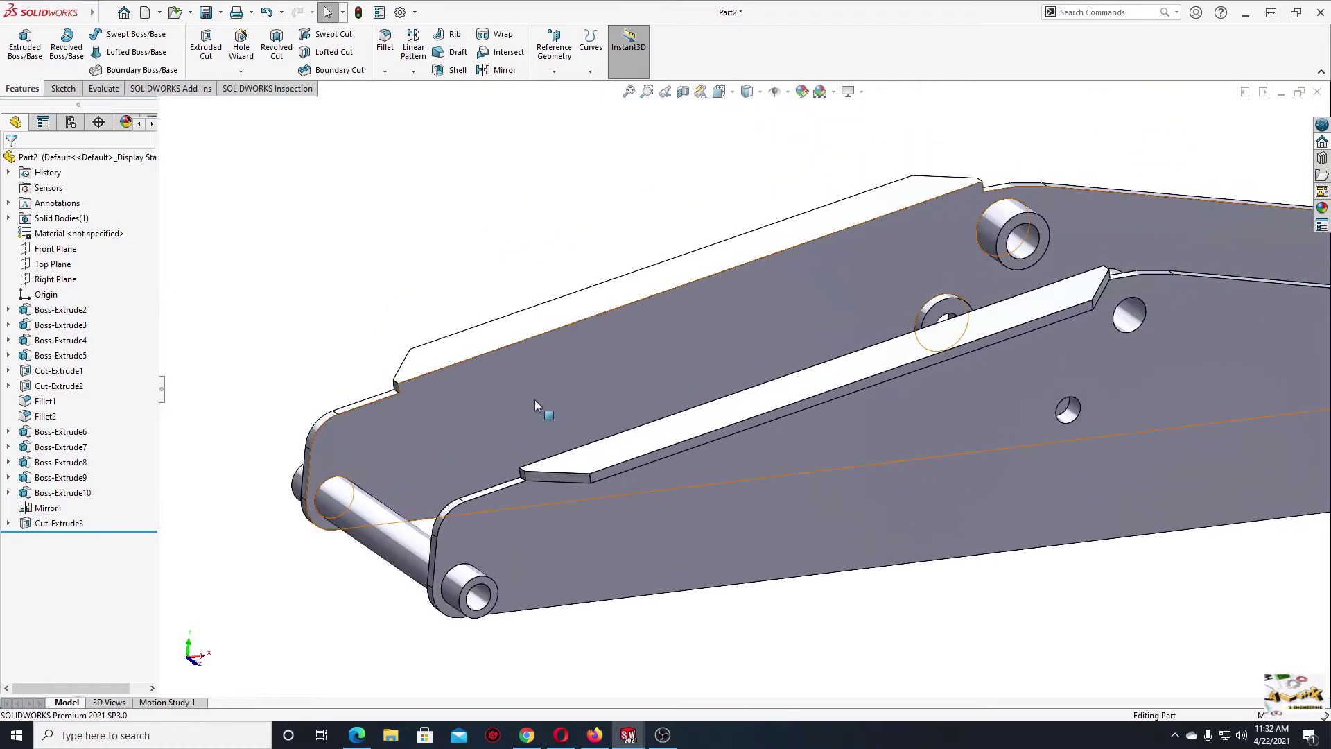
- Sketch on the arm's side face with a vertical centerline running down from the origin
{"action": "mouse_move", "coordinate": [603, 396]}
{"action": "middle_mouse_down"}
{"action": "mouse_move", "coordinate": [460, 434]}
{"action": "mouse_move", "coordinate": [705, 395]}
{"action": "mouse_move", "coordinate": [956, 377]}
{"action": "mouse_move", "coordinate": [578, 356]}
{"action": "mouse_move", "coordinate": [797, 377]}
{"action": "mouse_move", "coordinate": [693, 395]}
{"action": "mouse_move", "coordinate": [844, 432]}
{"action": "middle_mouse_up"}
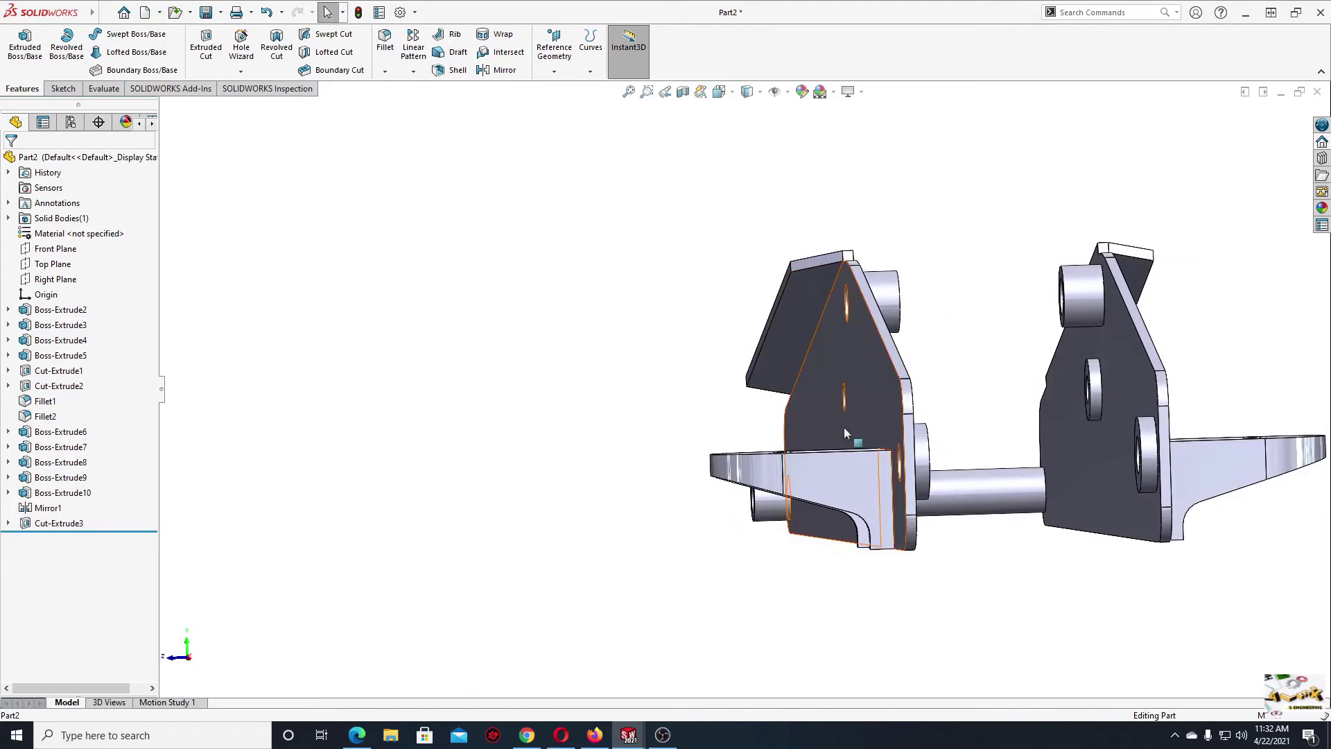
{"action": "left_click", "coordinate": [913, 501]}
{"action": "left_click", "coordinate": [973, 454]}
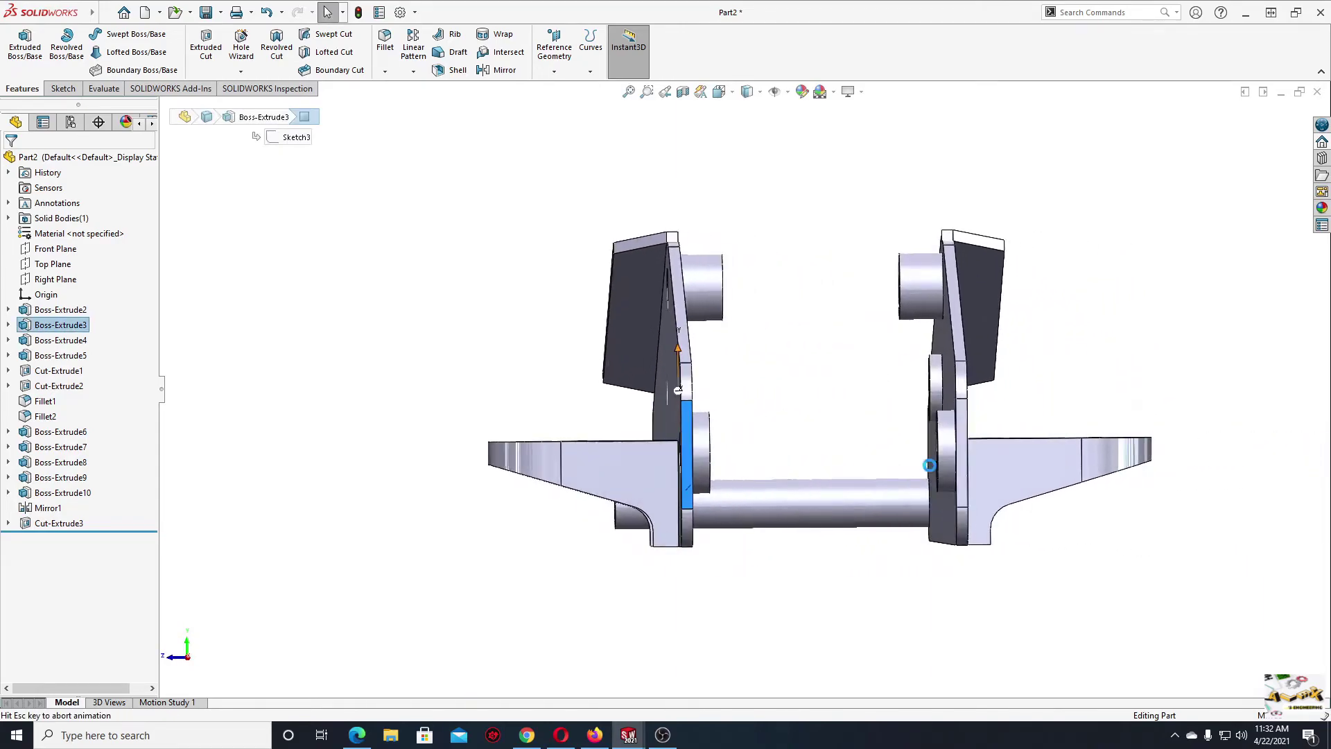
{"action": "middle_click_drag", "start_coordinate": [733, 444], "coordinate": [626, 321], "text": "ctrl"}
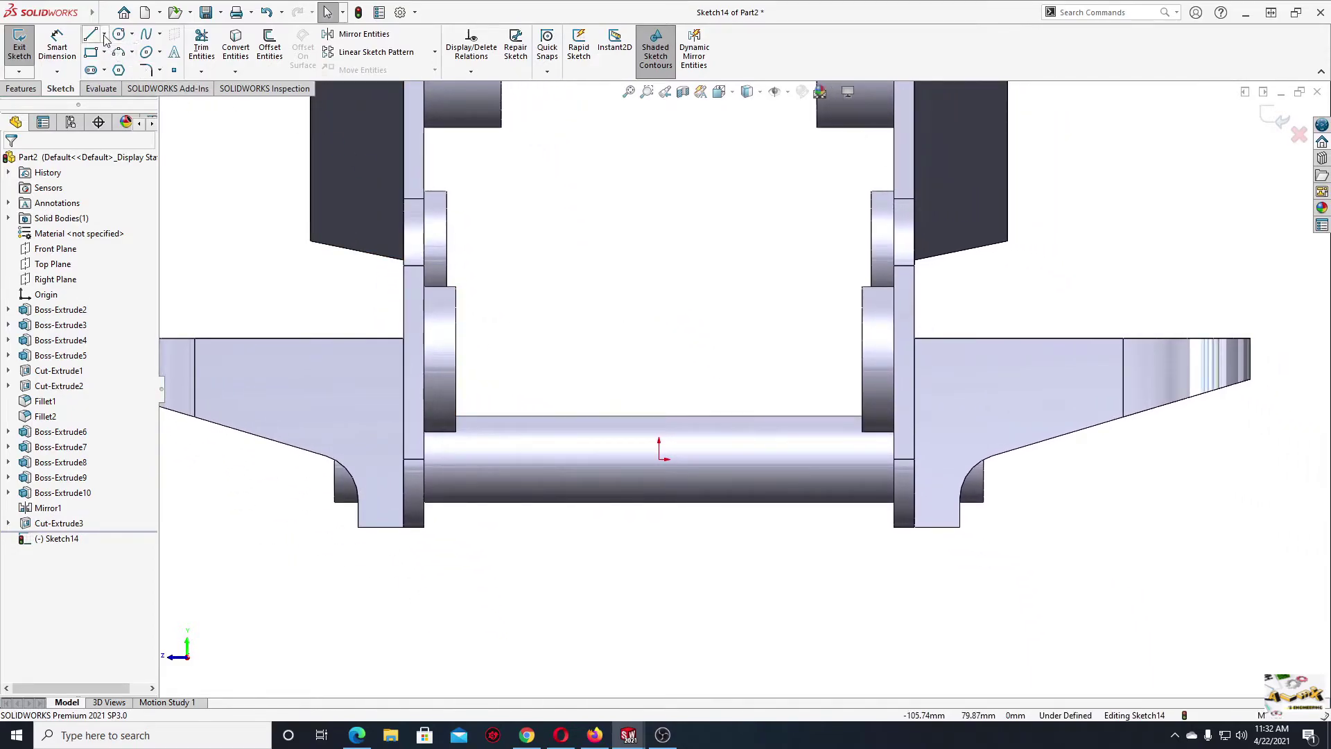
{"action": "left_click", "coordinate": [104, 34]}
{"action": "left_click", "coordinate": [125, 64]}
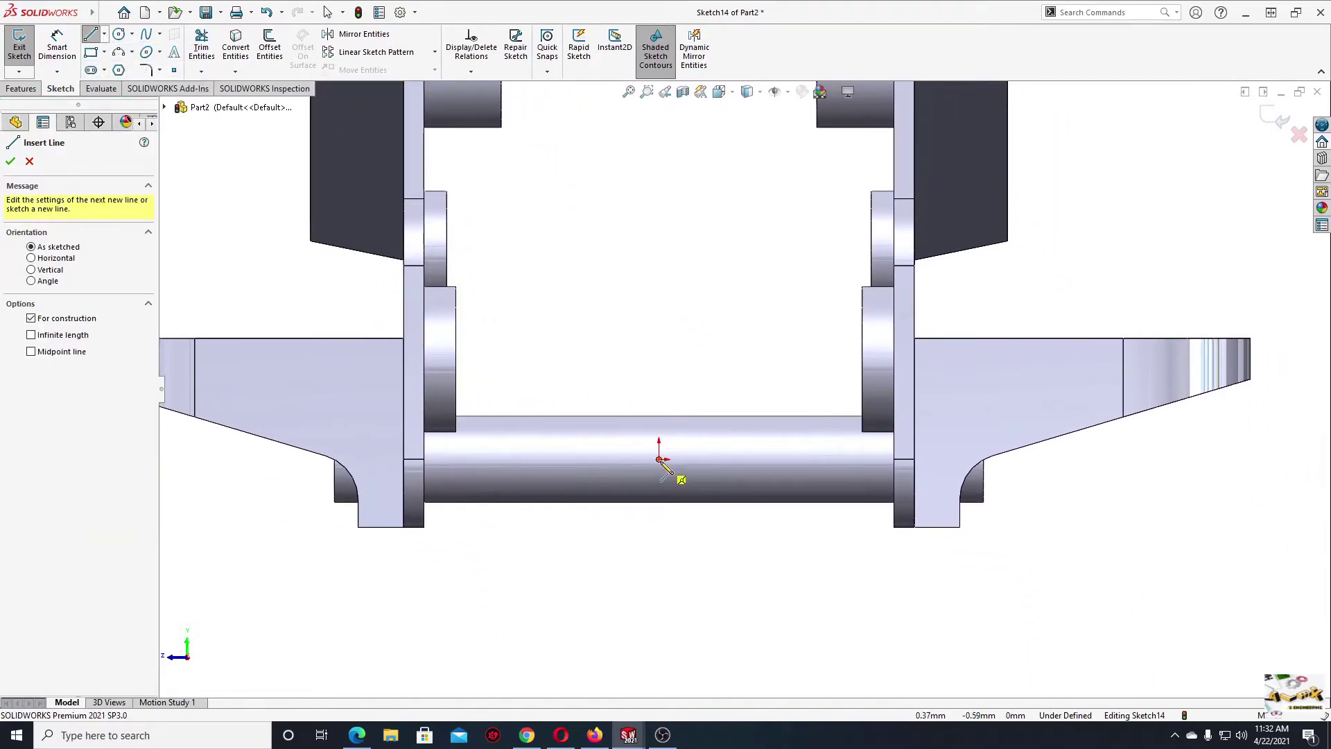
{"action": "left_click", "coordinate": [658, 459]}
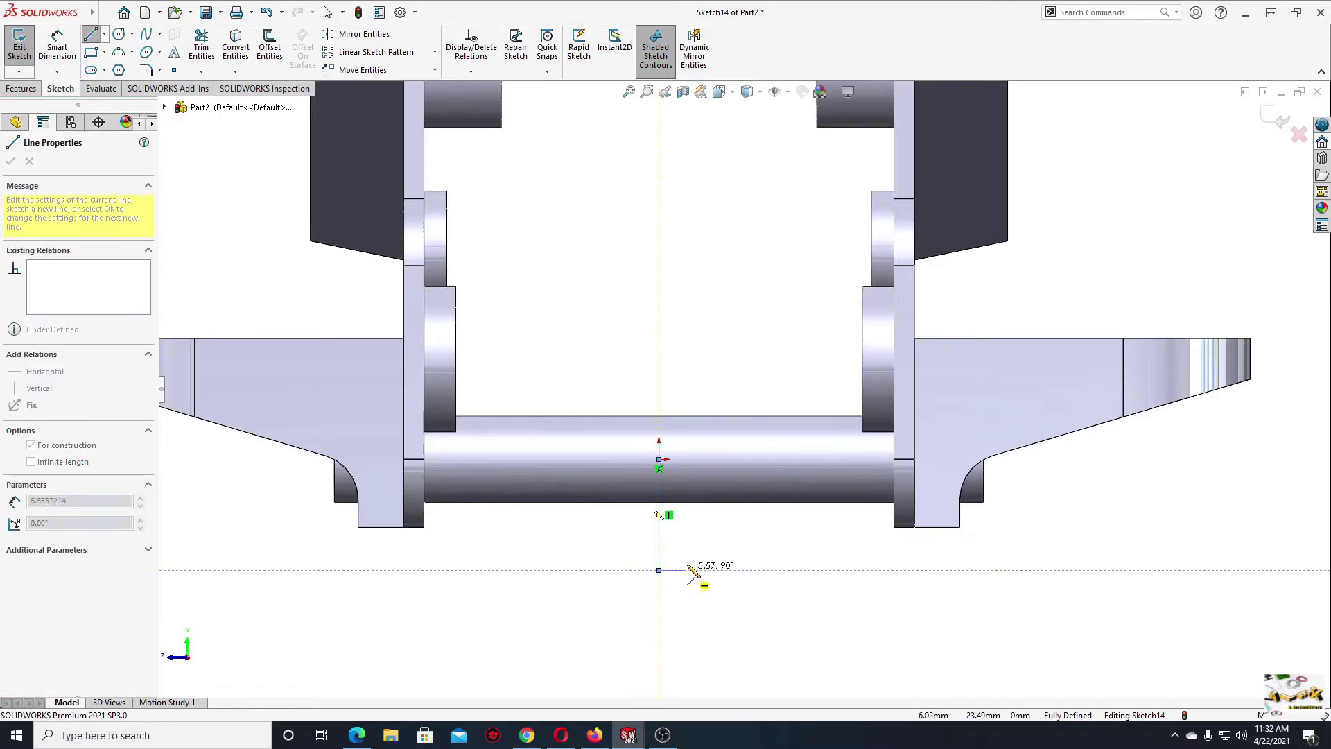
{"action": "left_click", "coordinate": [658, 570]}
{"action": "right_click", "coordinate": [699, 574]}
{"action": "left_click", "coordinate": [719, 575]}
- Enable dynamic mirroring about the vertical centerline
{"action": "middle_click_drag", "start_coordinate": [719, 563], "coordinate": [749, 518], "text": "ctrl"}
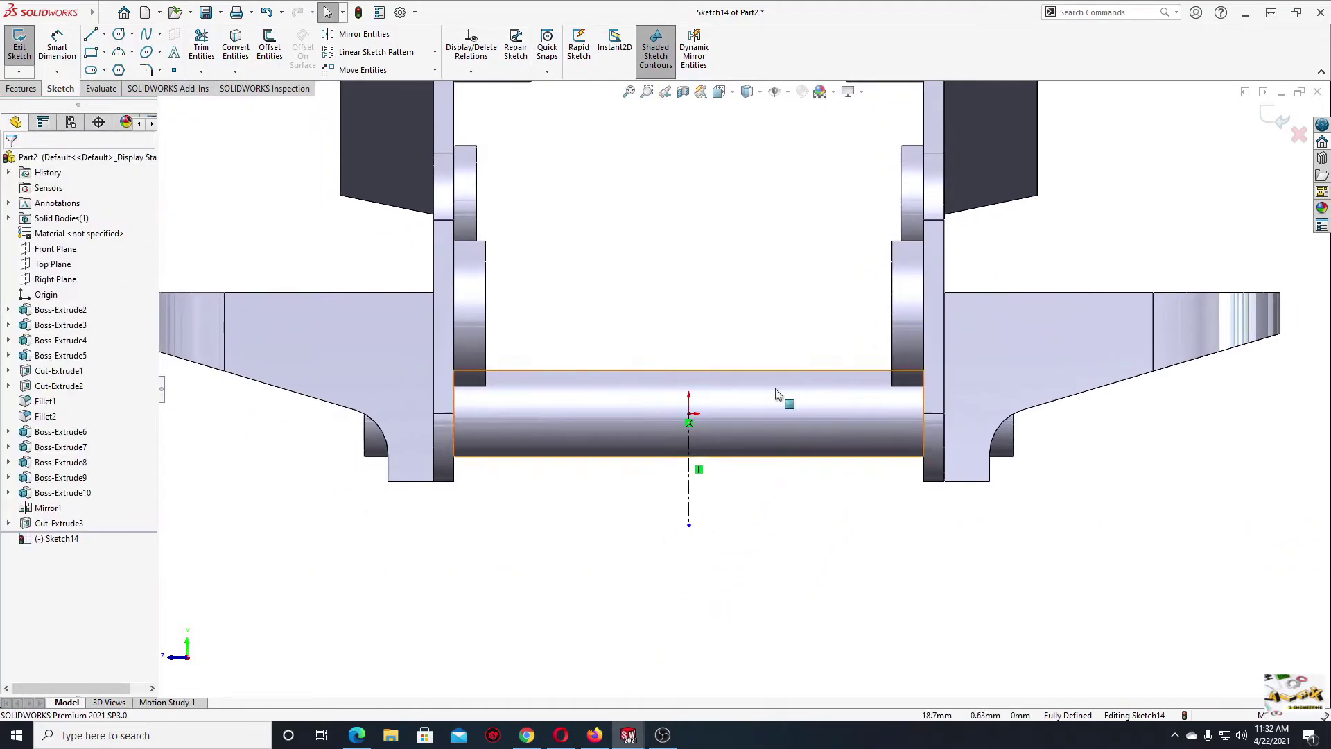
{"action": "left_click", "coordinate": [694, 62]}
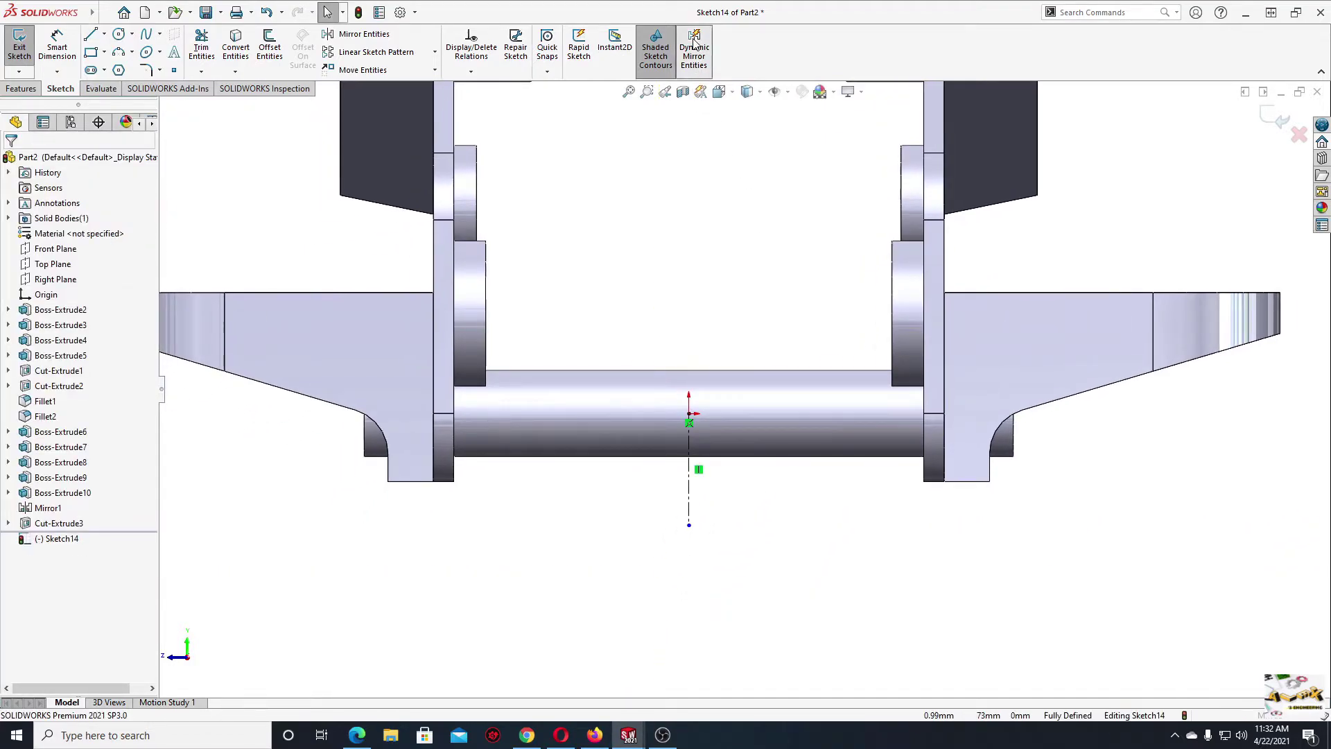
{"action": "left_click", "coordinate": [690, 447]}
{"action": "scroll", "coordinate": [606, 450], "scroll_direction": "up", "scroll_amount": 2}
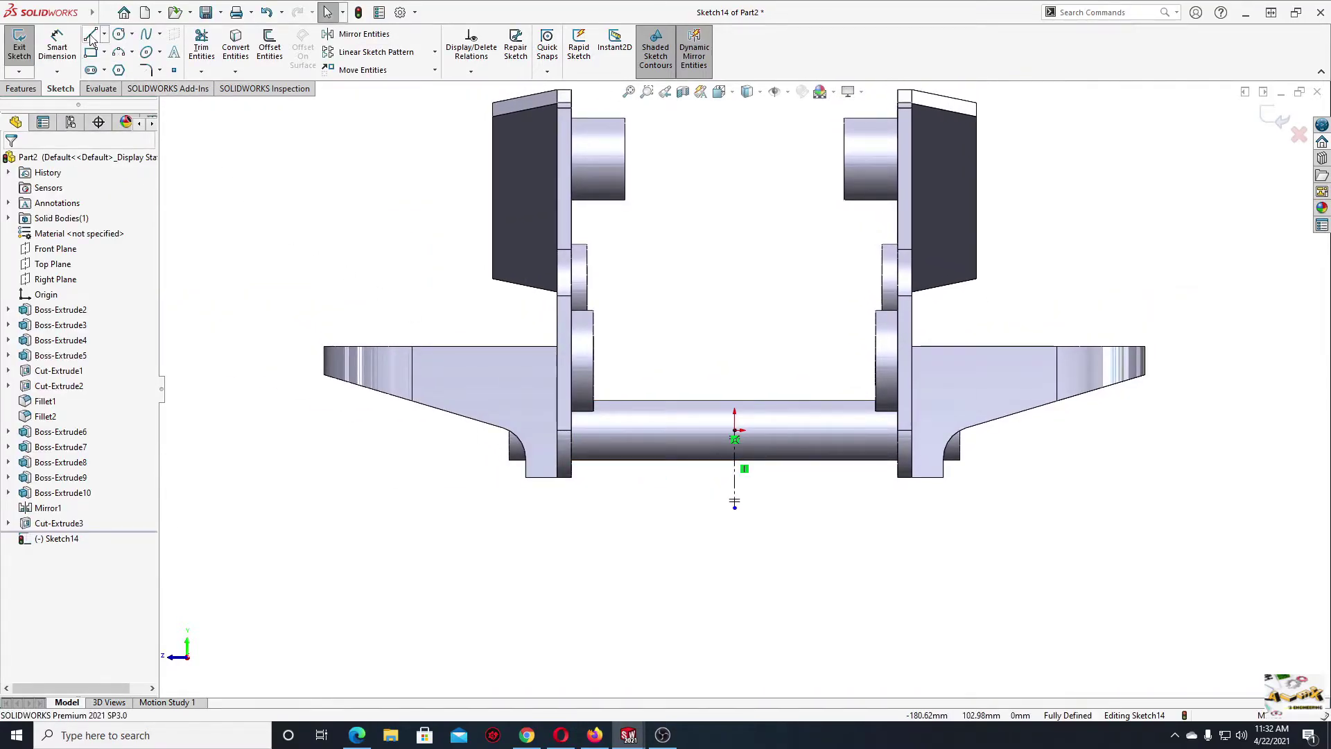
- Draw the strip's outer line from the lug's lower corner down and across to the centerline
{"action": "left_click", "coordinate": [91, 39]}
{"action": "scroll", "coordinate": [615, 461], "scroll_direction": "down", "scroll_amount": 1}
{"action": "scroll", "coordinate": [622, 491], "scroll_direction": "down", "scroll_amount": 1}
{"action": "scroll", "coordinate": [555, 417], "scroll_direction": "down", "scroll_amount": 2}
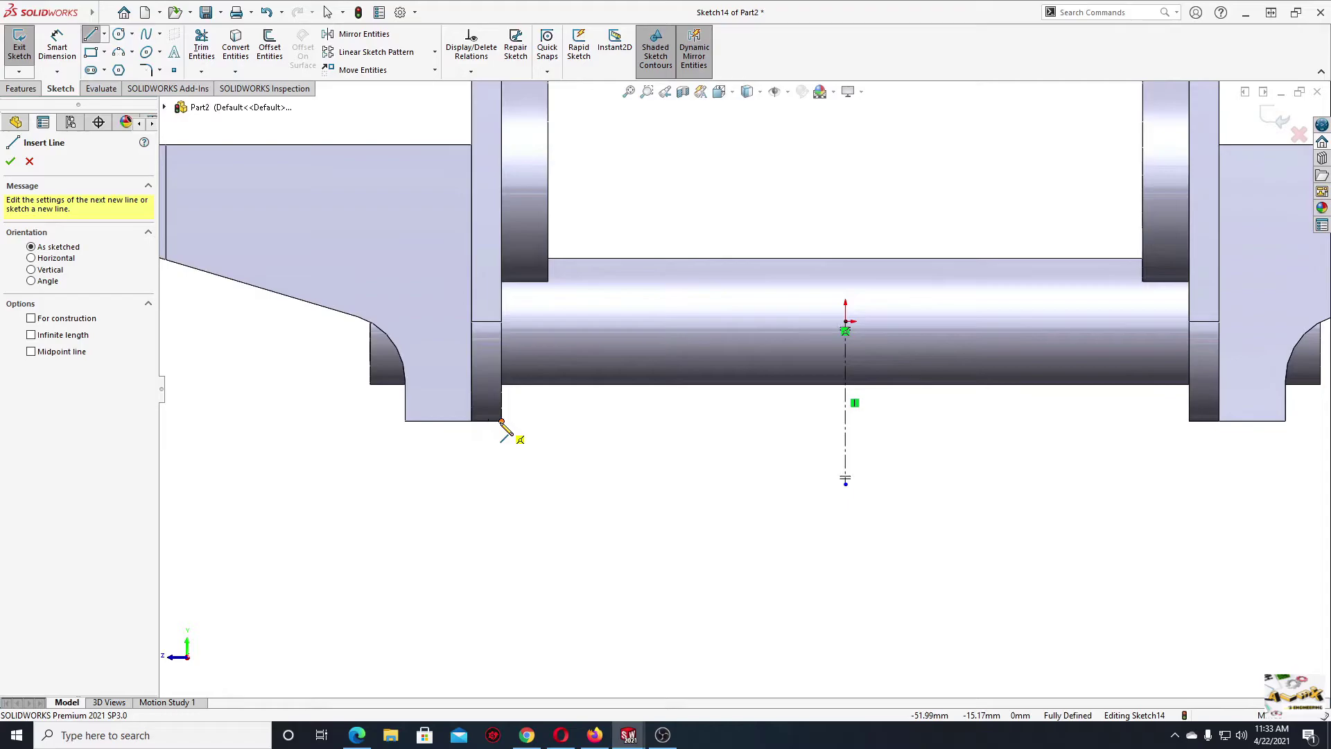
{"action": "left_click", "coordinate": [472, 421]}
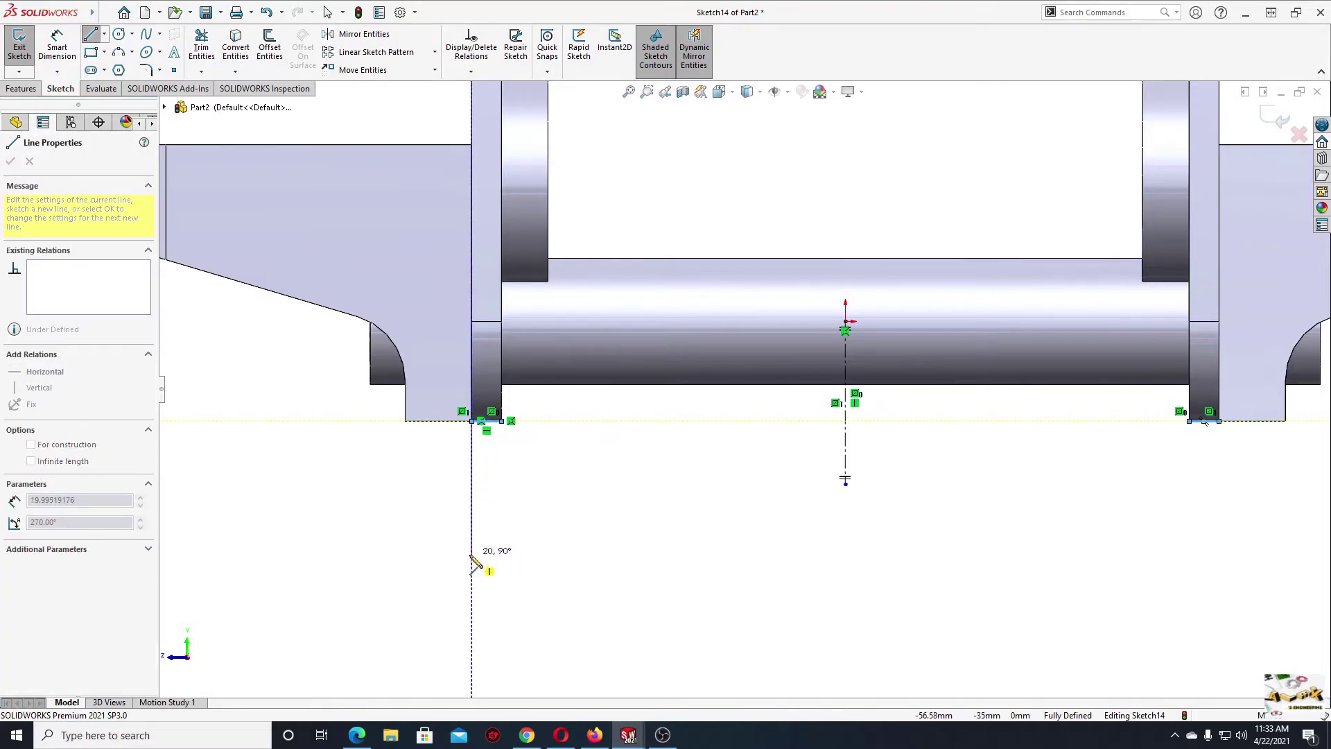
{"action": "left_click", "coordinate": [472, 474]}
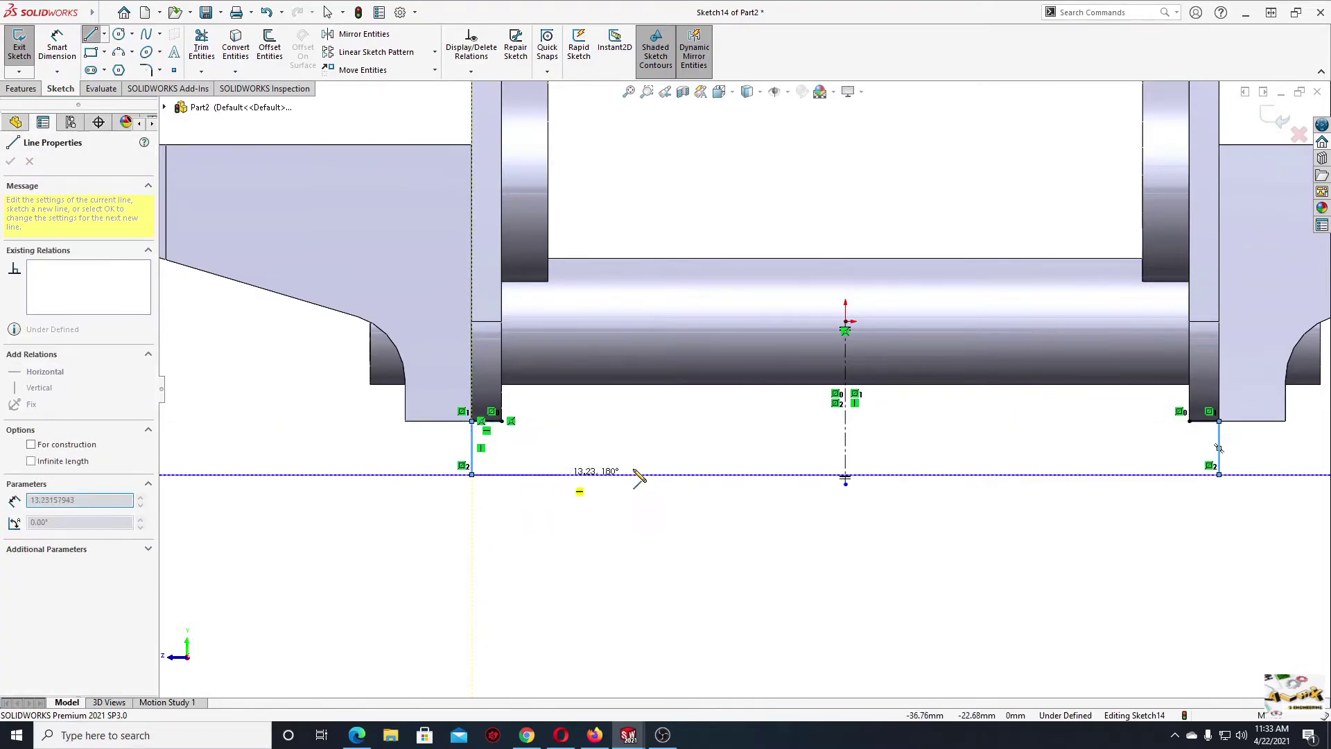
{"action": "left_click", "coordinate": [845, 475]}
{"action": "key", "text": "Escape"}
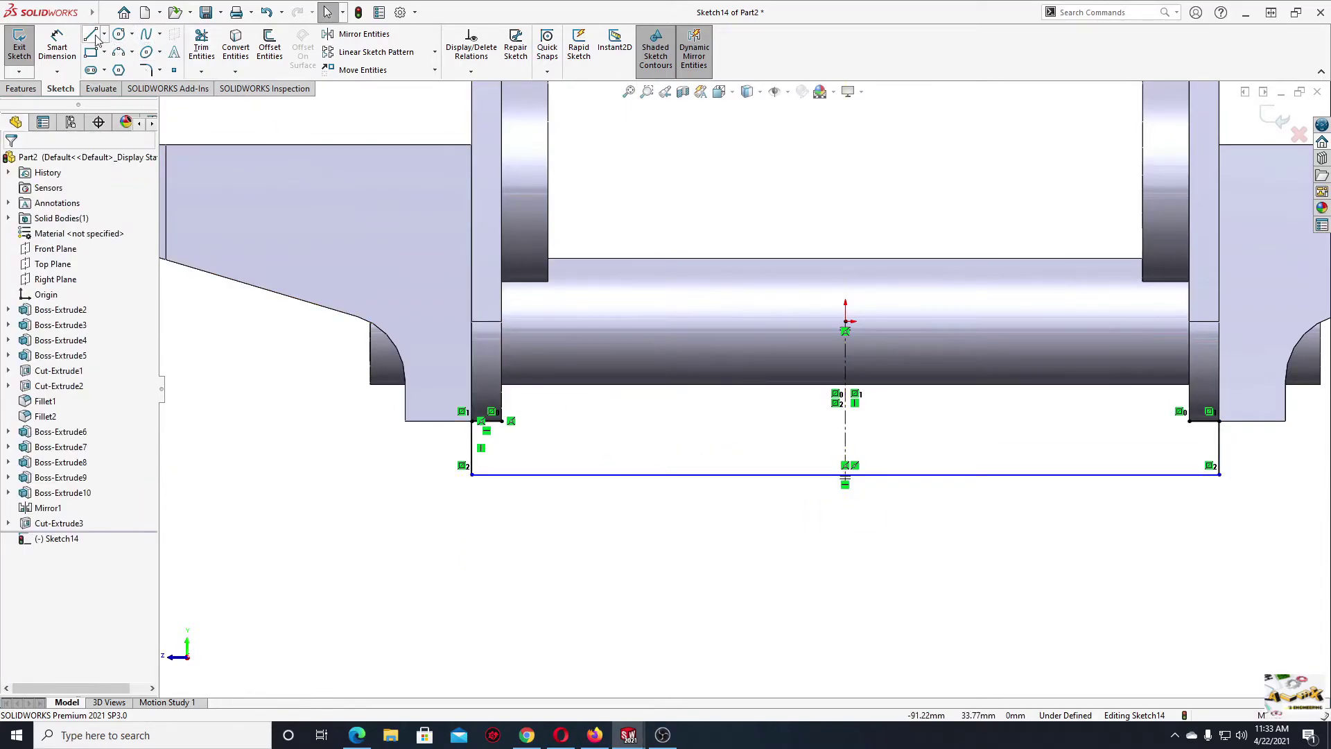
- Draw the strip's inner line from the lug's inner corner across to the centerline
{"action": "left_click", "coordinate": [91, 35]}
{"action": "left_click", "coordinate": [502, 424]}
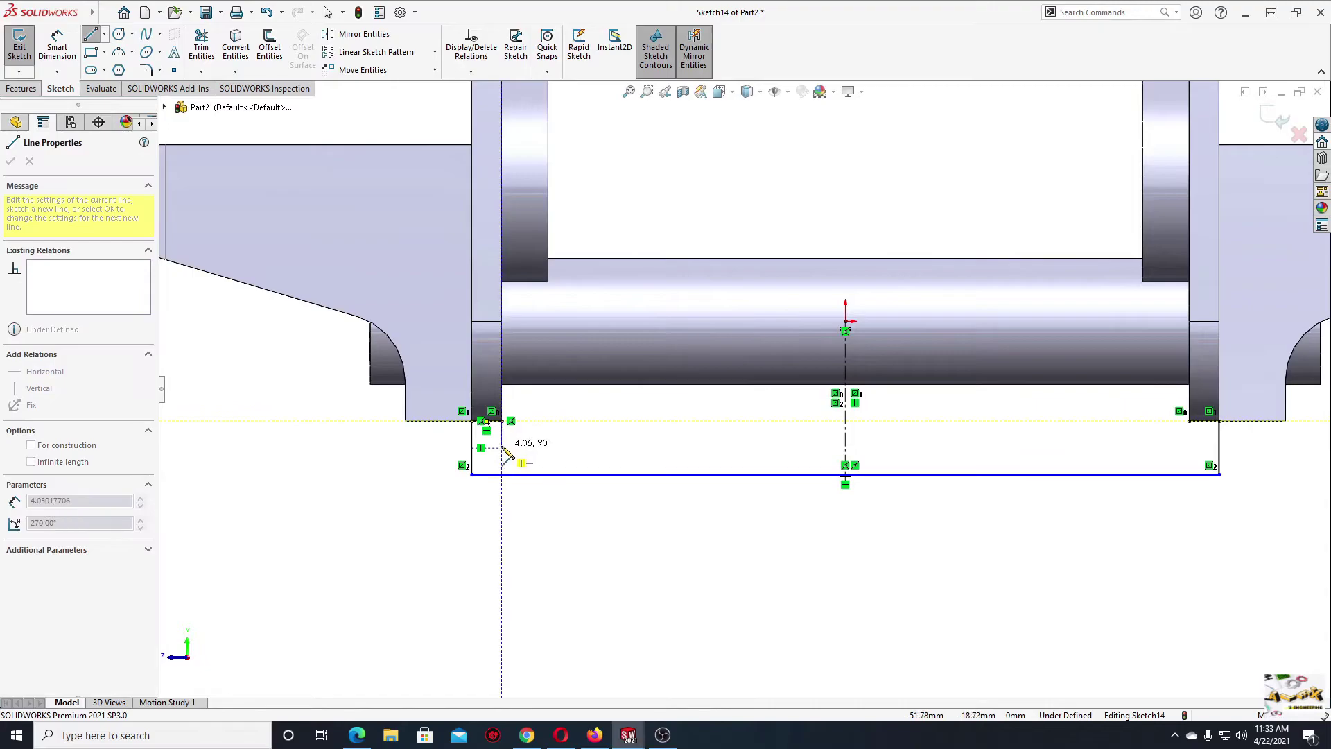
{"action": "left_click", "coordinate": [502, 444]}
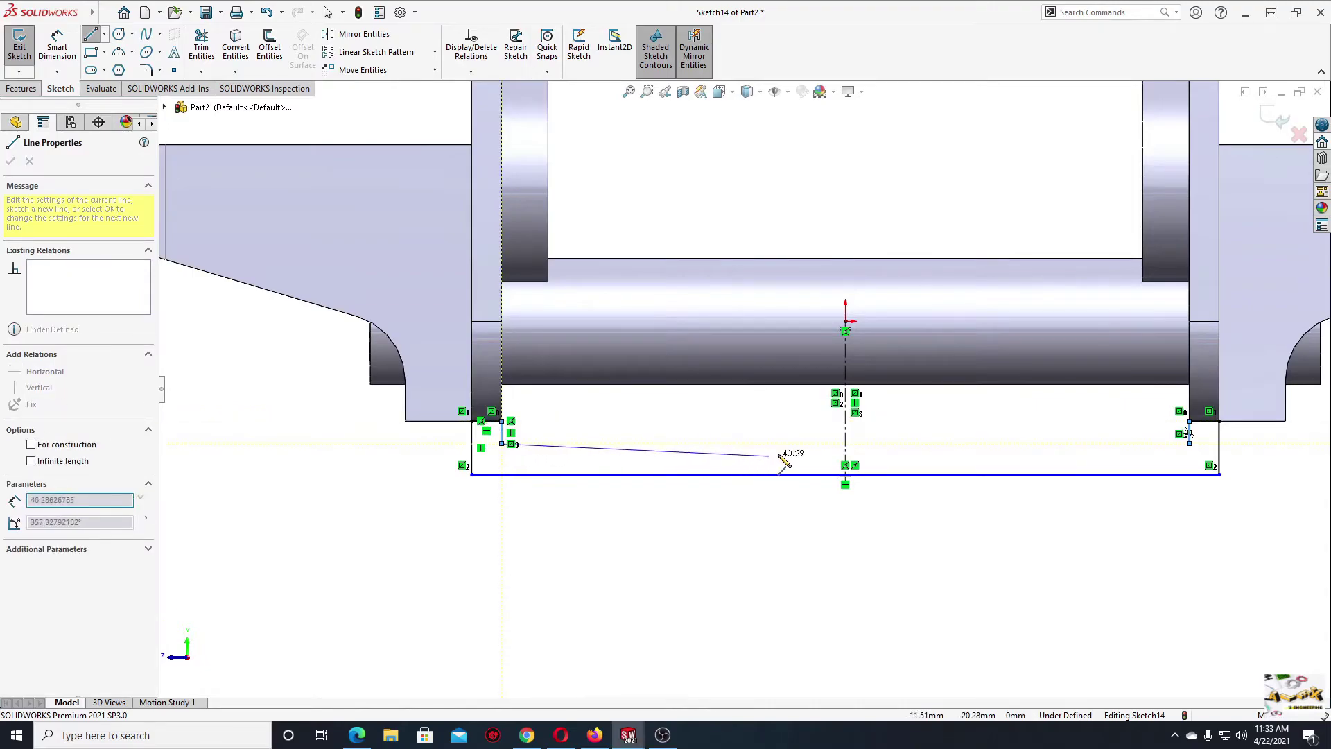
{"action": "left_click", "coordinate": [845, 444]}
{"action": "key", "text": "Escape"}
- Dimension the strip with a 3 mm offset and a 4.5 mm thickness
{"action": "middle_click_drag", "start_coordinate": [635, 400], "coordinate": [629, 419], "text": "ctrl"}
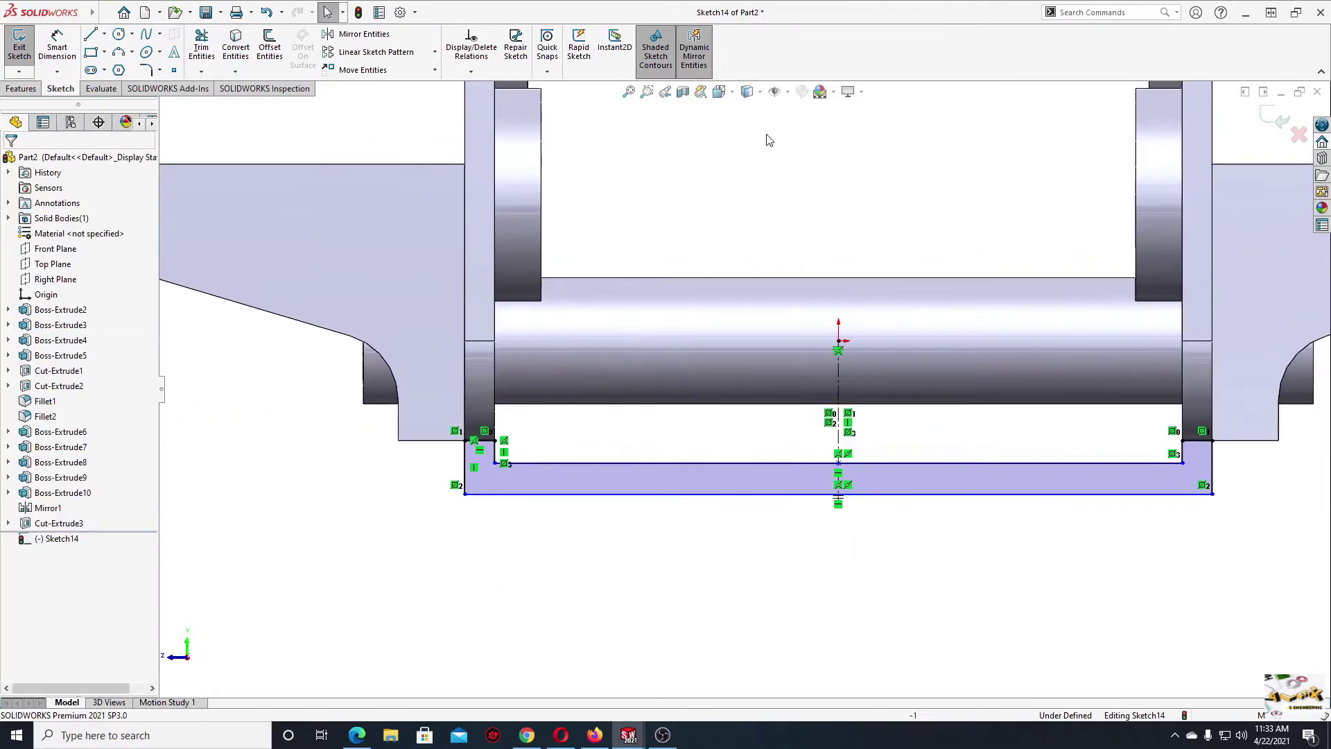
{"action": "left_click", "coordinate": [68, 47]}
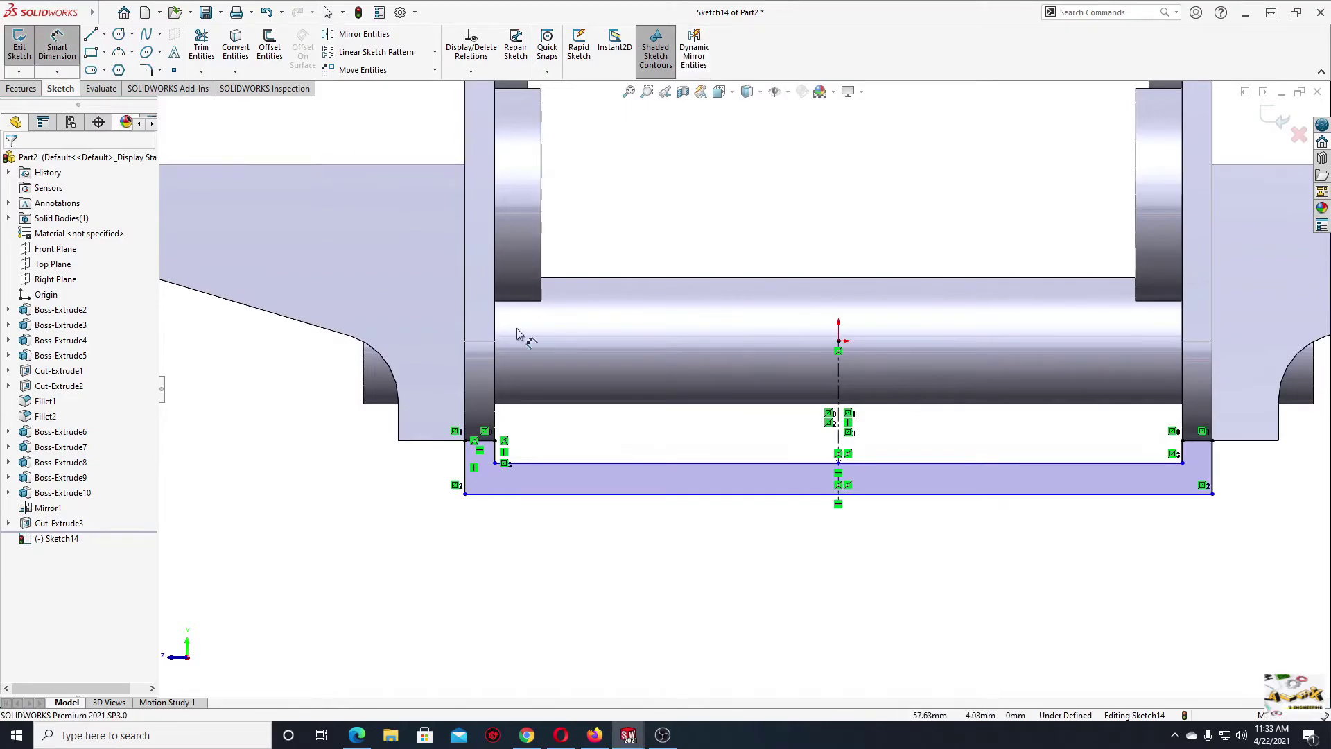
{"action": "left_click", "coordinate": [504, 454]}
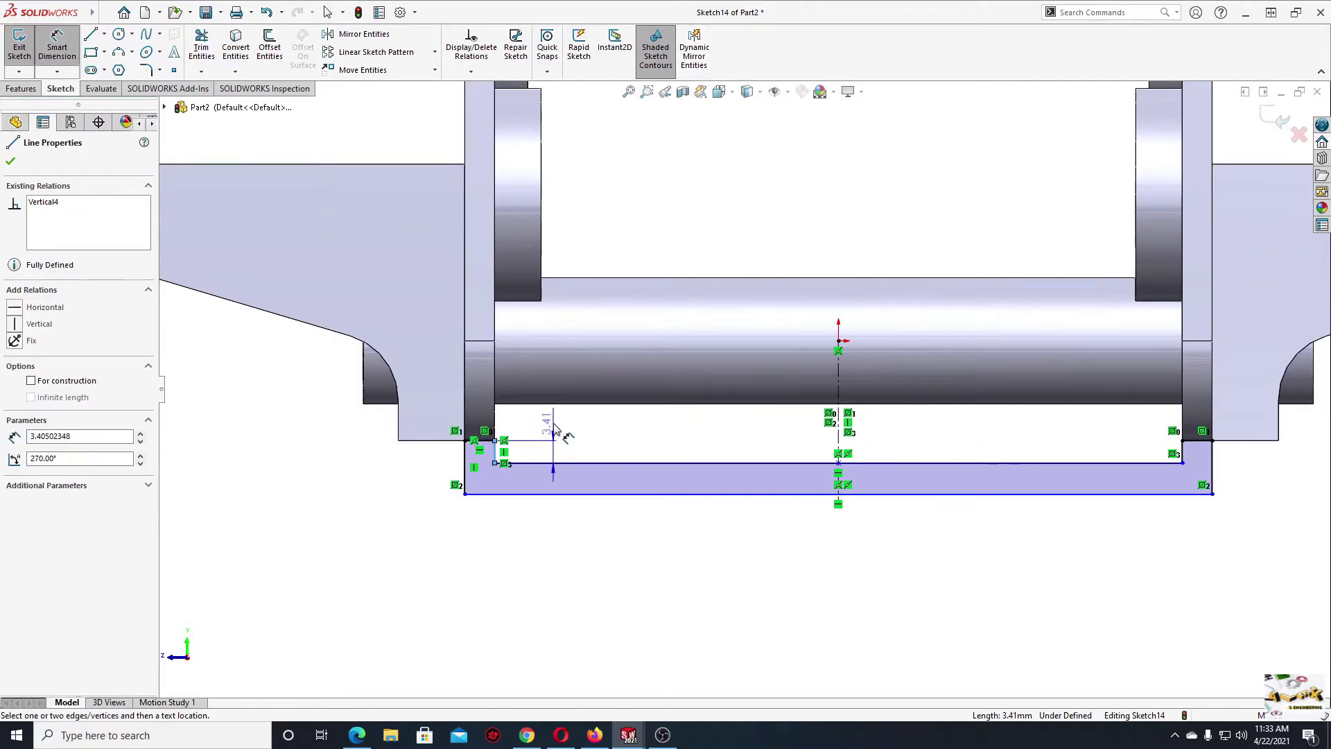
{"action": "left_click", "coordinate": [555, 433]}
{"action": "type", "text": "3.00mm"}
{"action": "key", "text": "Return"}
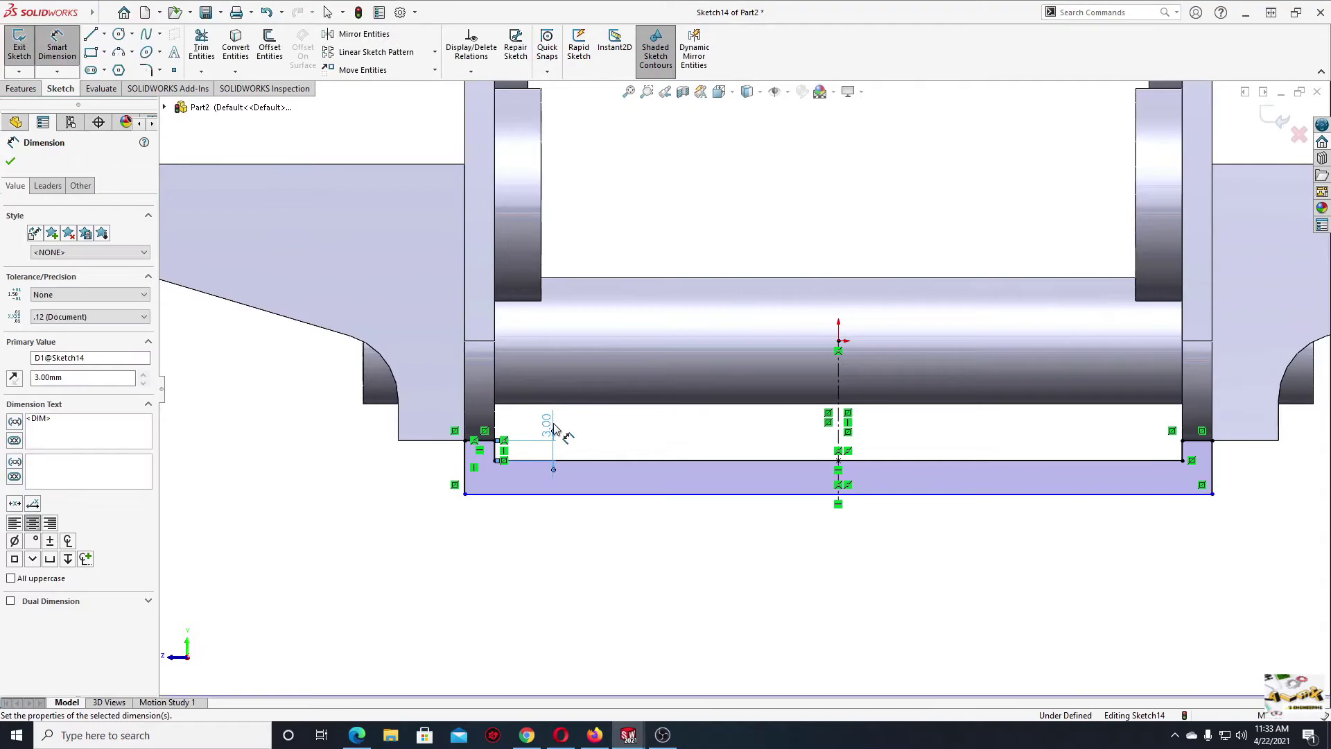
{"action": "left_click", "coordinate": [642, 463]}
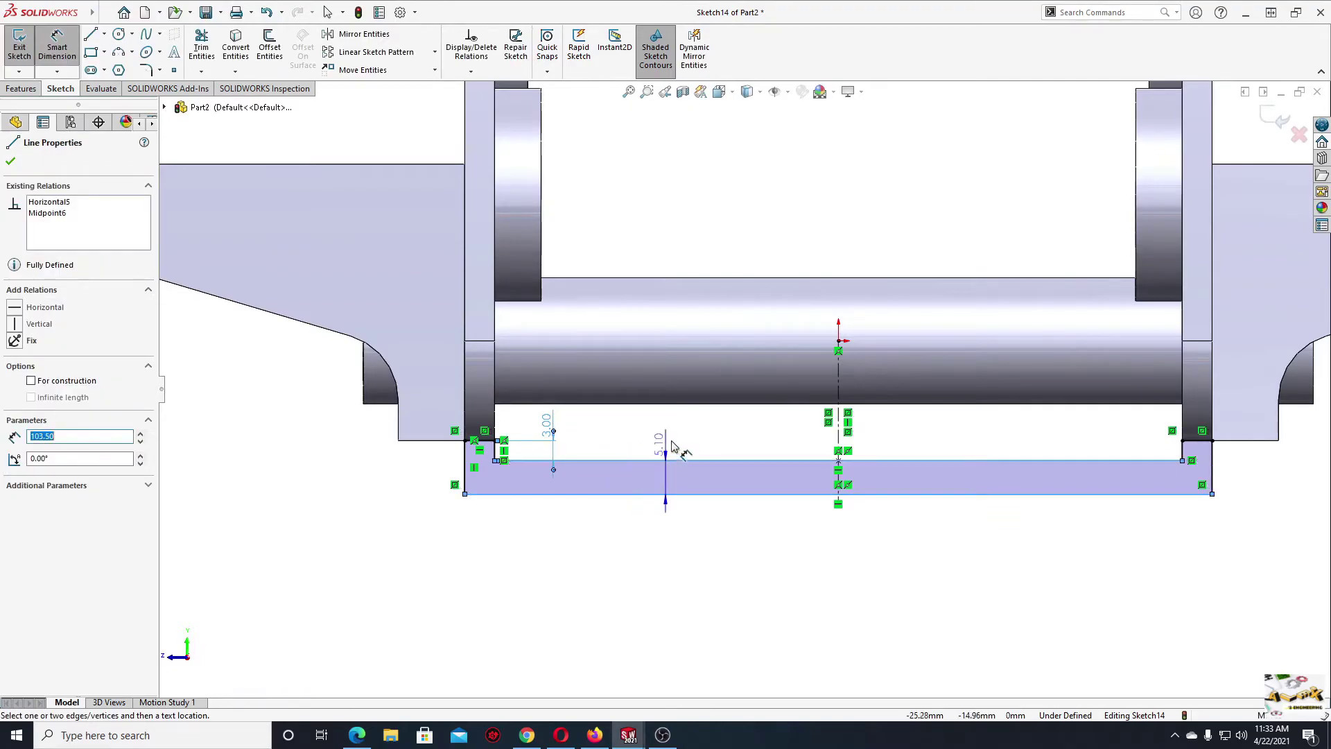
{"action": "left_click", "coordinate": [675, 494]}
{"action": "left_click", "coordinate": [678, 439]}
{"action": "type", "text": "4.5"}
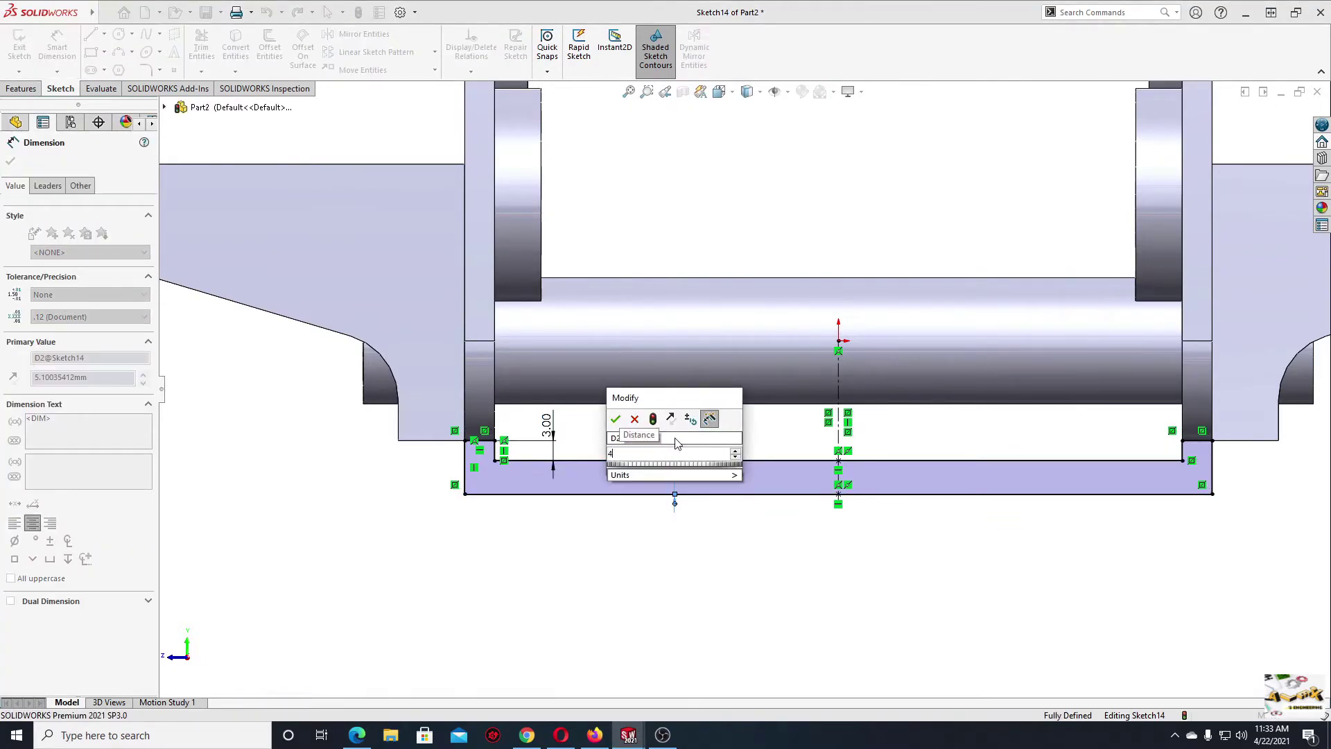
{"action": "key", "text": "Return"}
- Exit dimensioning and orbit to view the fully defined Sketch14 in 3D
{"action": "right_click", "coordinate": [611, 553]}
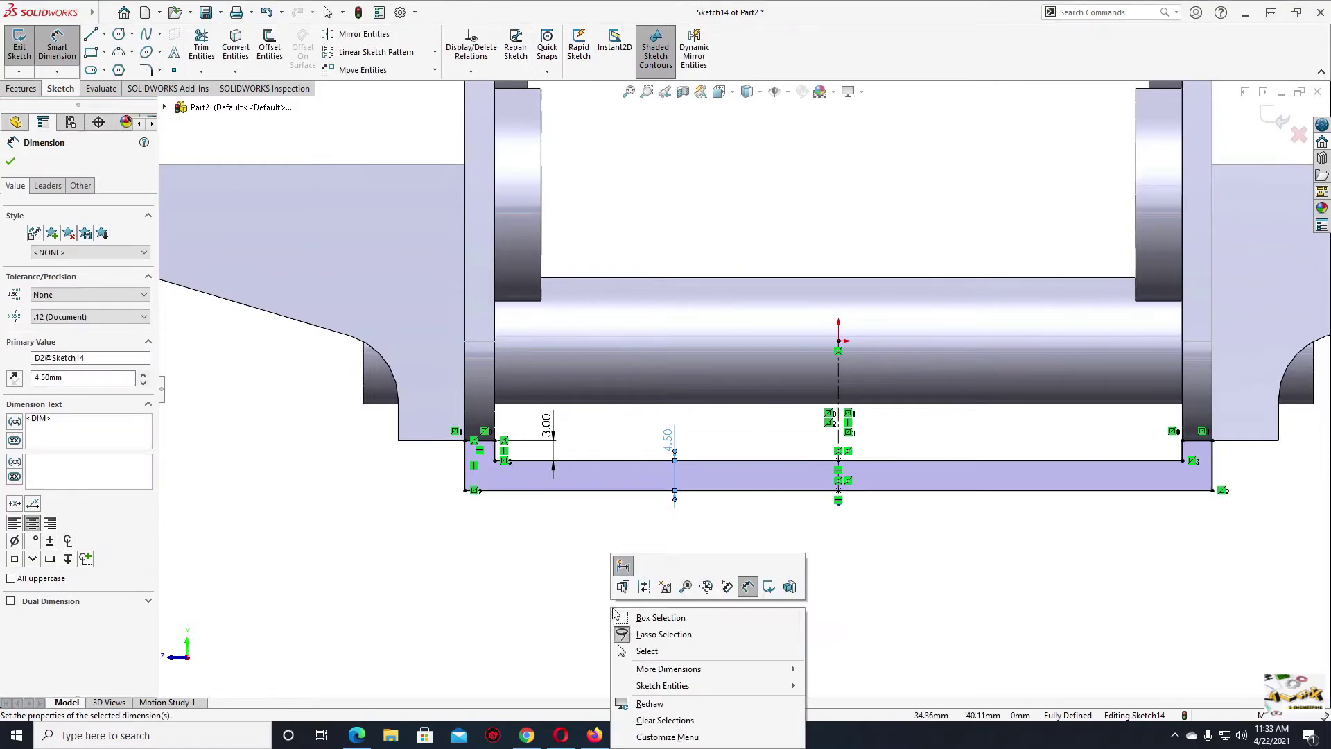
{"action": "left_click", "coordinate": [665, 654]}
{"action": "scroll", "coordinate": [658, 547], "scroll_direction": "up", "scroll_amount": 3}
{"action": "mouse_move", "coordinate": [659, 543]}
{"action": "middle_mouse_down"}
{"action": "mouse_move", "coordinate": [840, 470]}
{"action": "mouse_move", "coordinate": [671, 531]}
{"action": "middle_mouse_up"}
{"action": "left_click", "coordinate": [22, 90]}
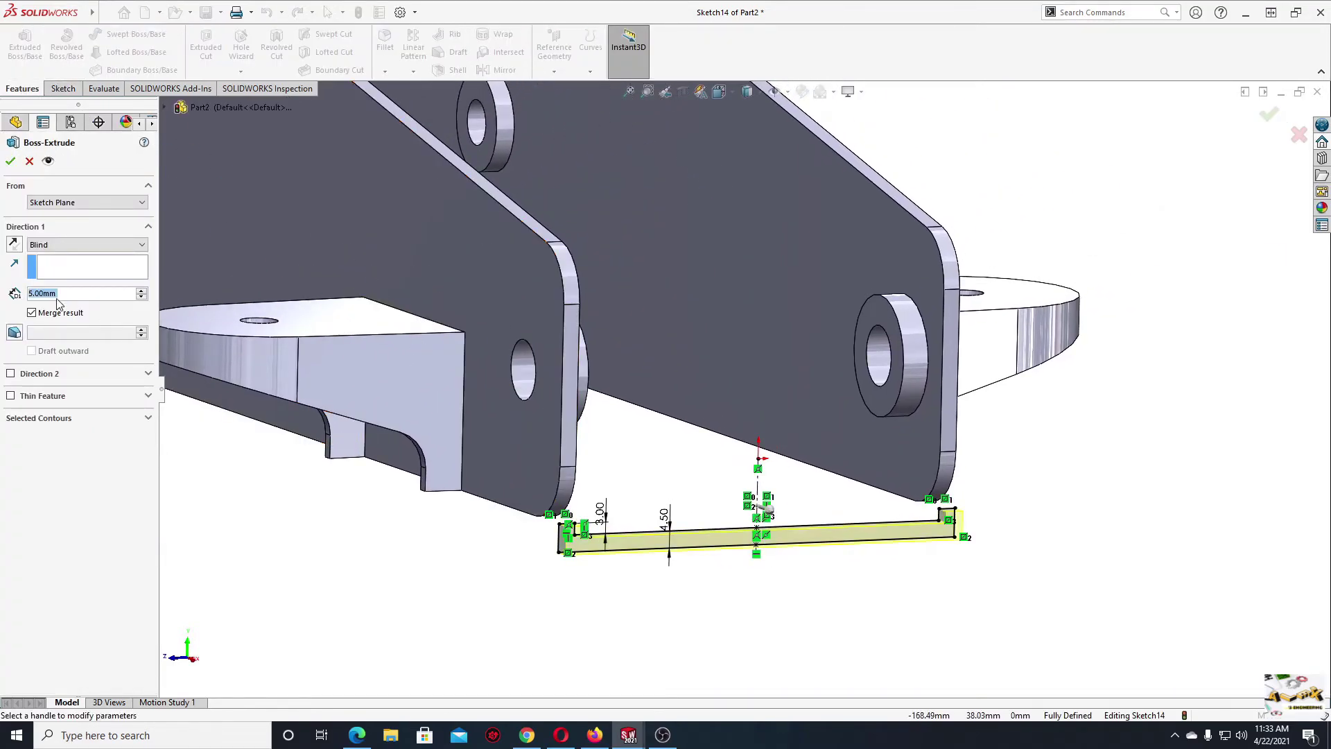
- Start the boss extrusion from a reversed 40 mm offset from the sketch plane
{"action": "left_click", "coordinate": [90, 204]}
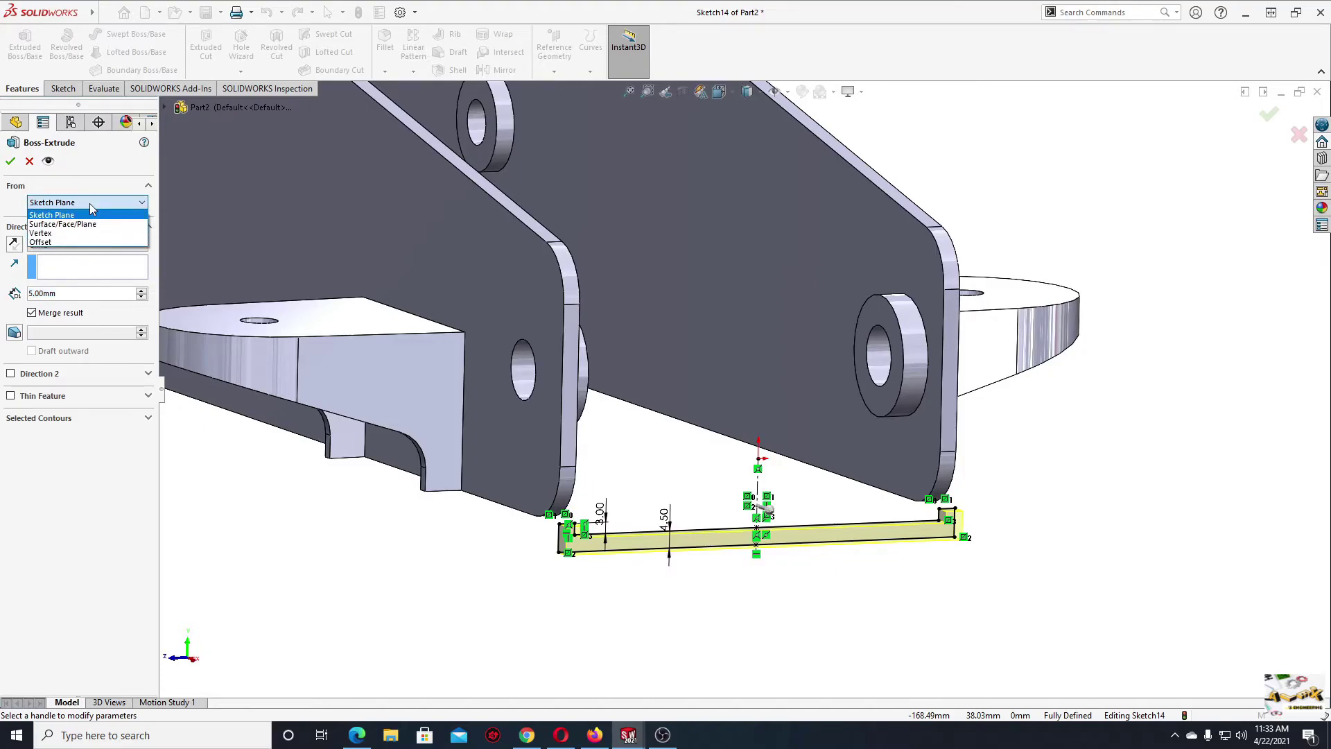
{"action": "left_click", "coordinate": [64, 239]}
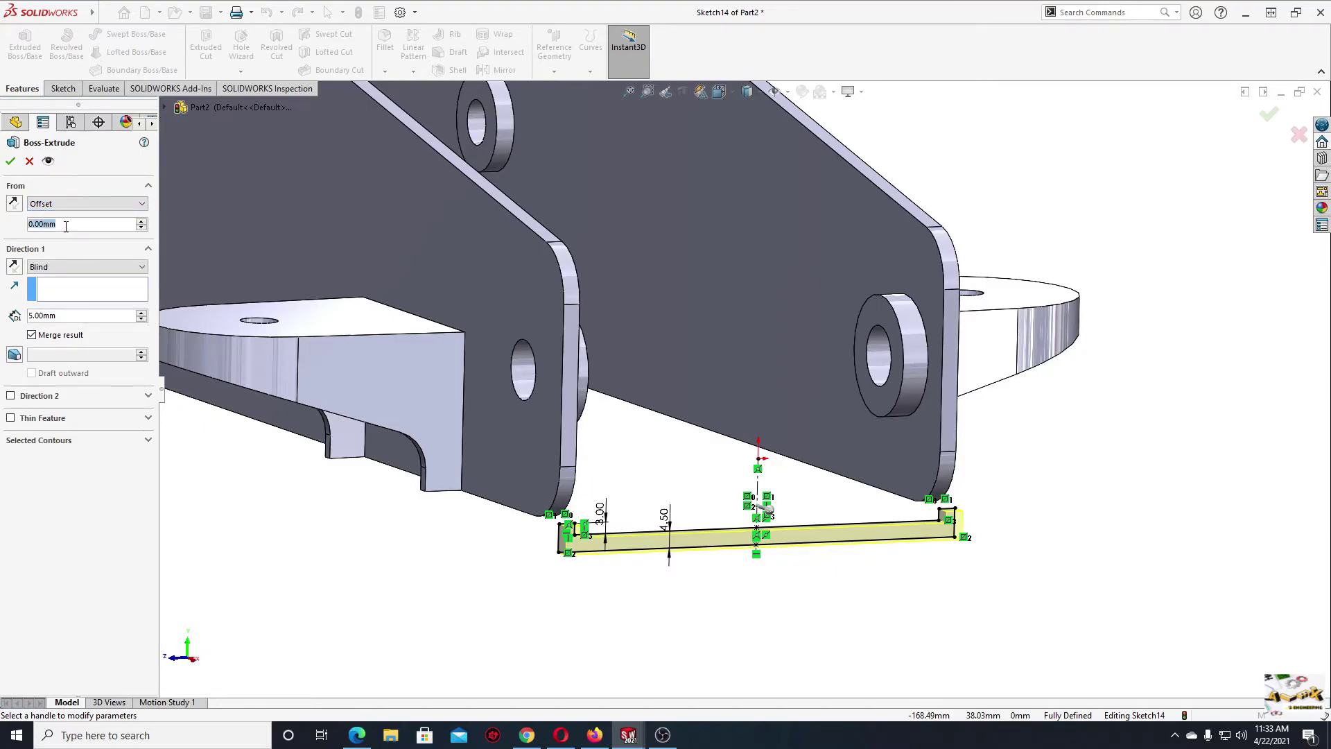
{"action": "type", "text": "40"}
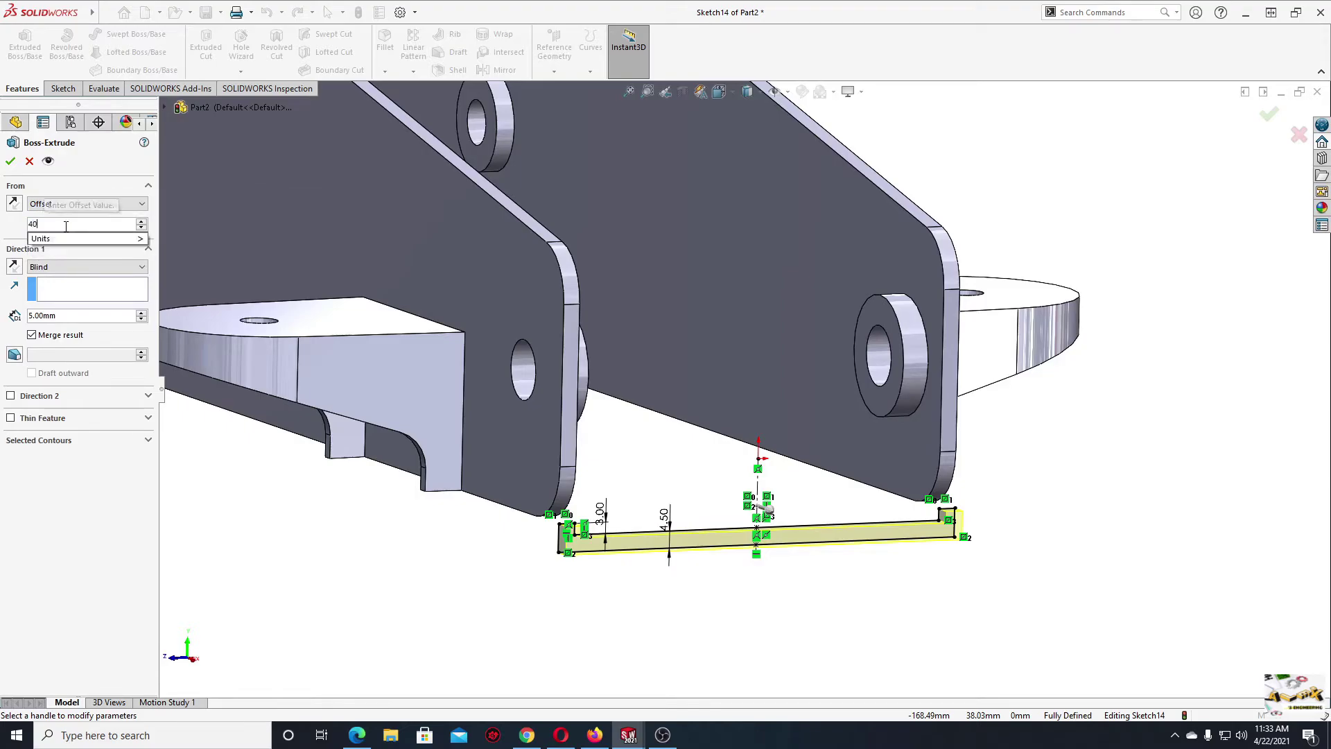
{"action": "key", "text": "Return"}
{"action": "mouse_move", "coordinate": [291, 360]}
{"action": "middle_mouse_down"}
{"action": "mouse_move", "coordinate": [544, 470]}
{"action": "mouse_move", "coordinate": [469, 428]}
{"action": "middle_mouse_up"}
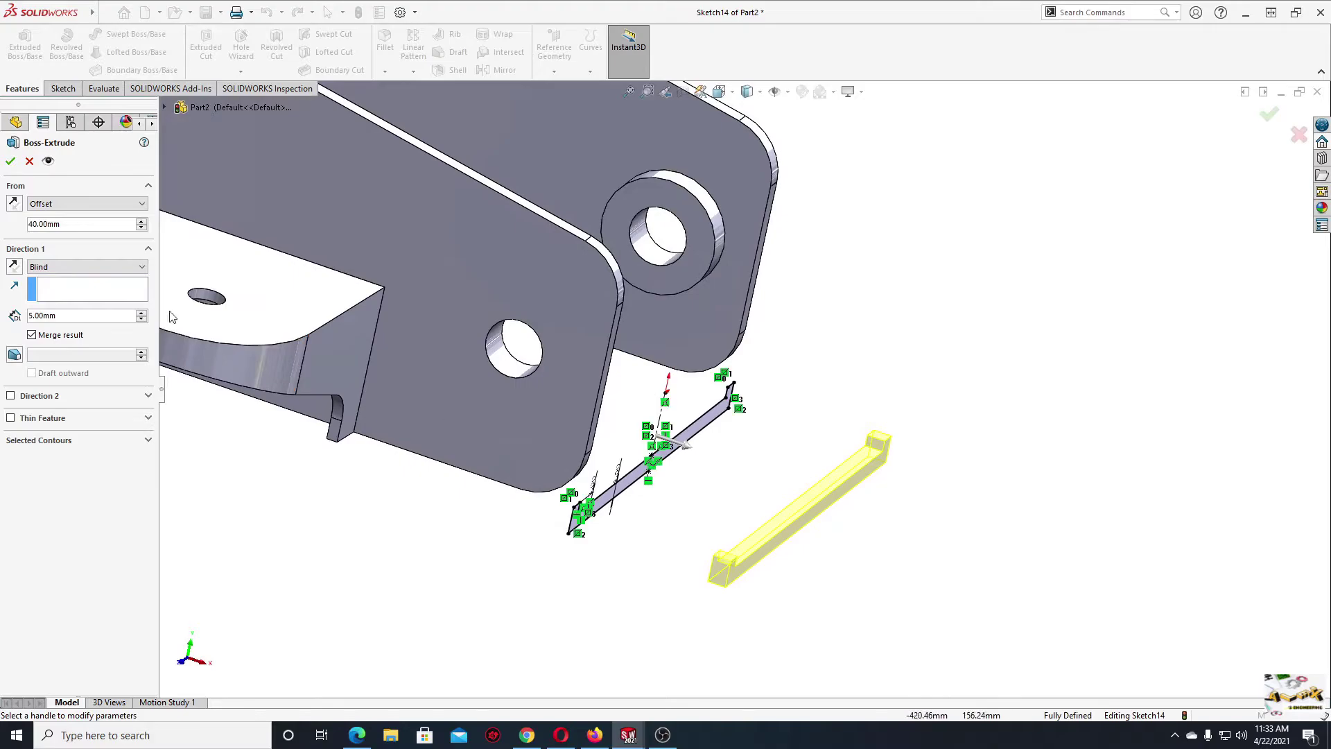
{"action": "left_click", "coordinate": [16, 210]}
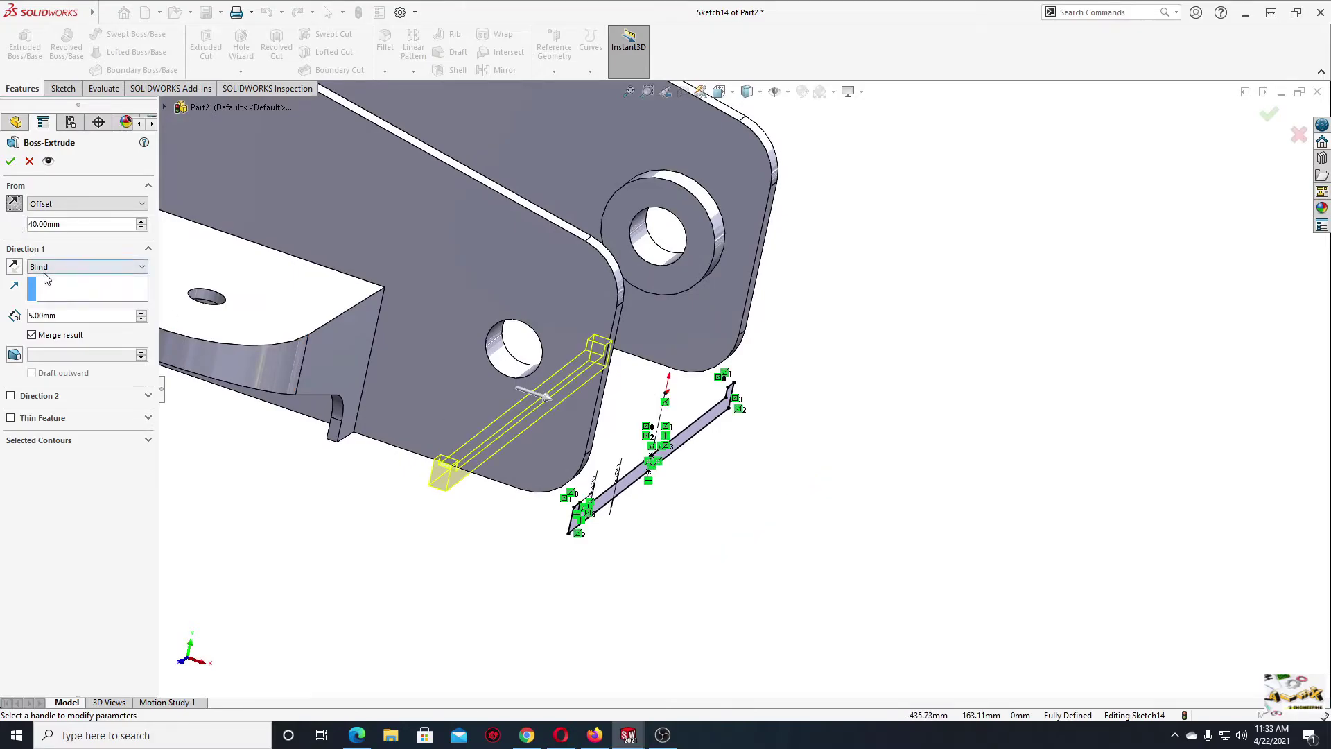
- Extrude 180 mm blind toward the plate and accept Boss-Extrude11
{"action": "left_click", "coordinate": [17, 270]}
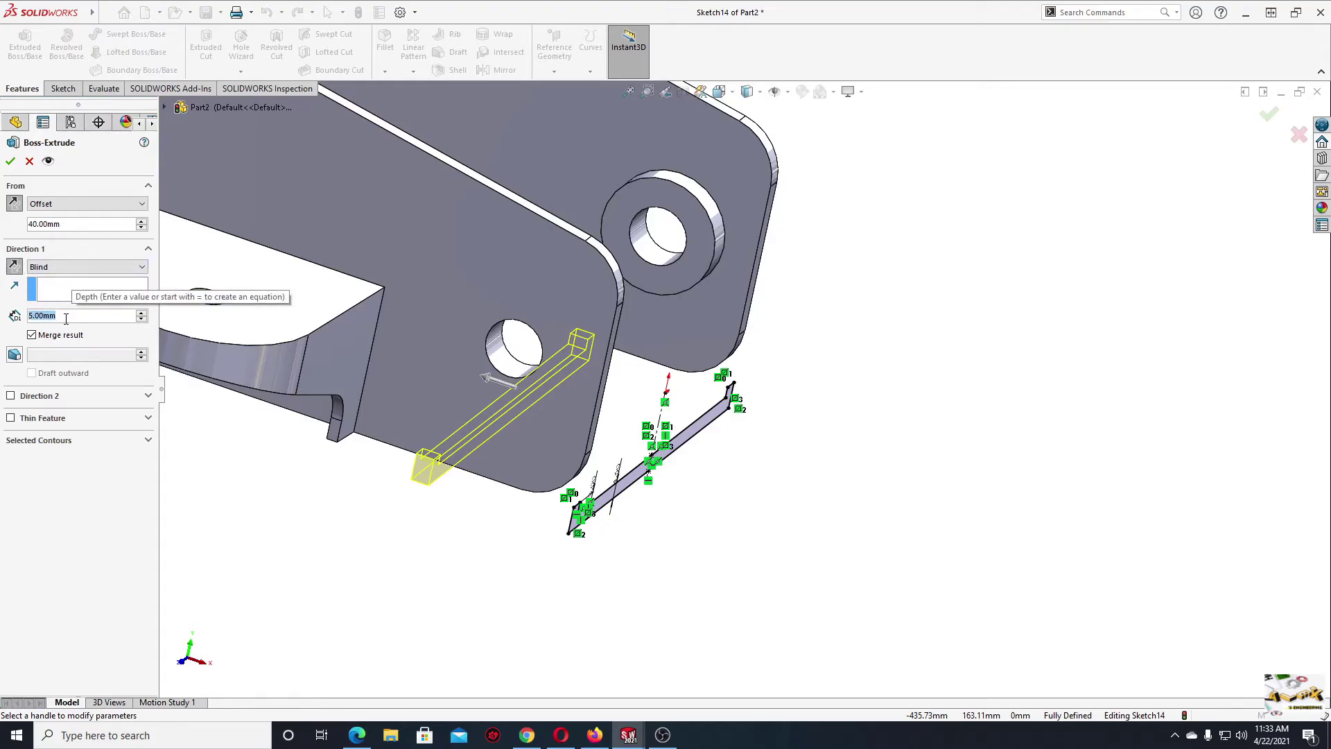
{"action": "type", "text": "180"}
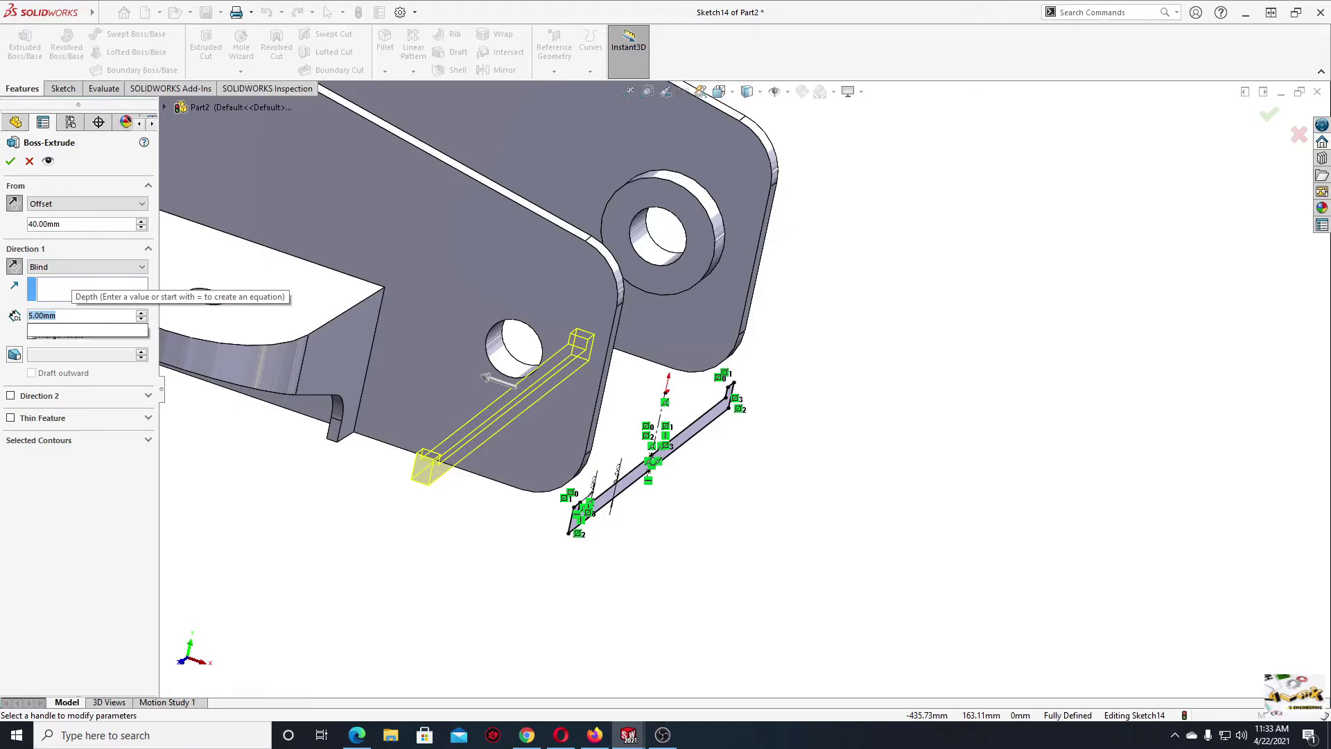
{"action": "key", "text": "Return"}
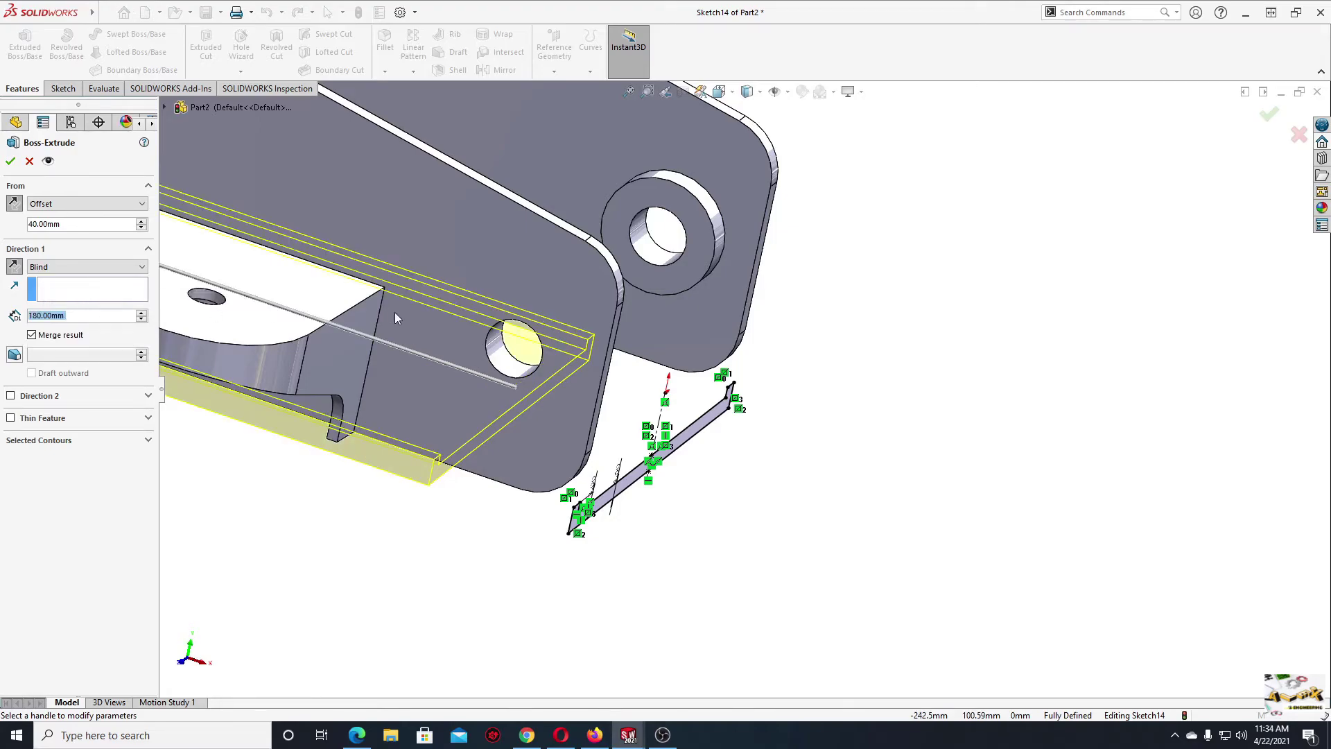
{"action": "middle_click_drag", "start_coordinate": [395, 318], "coordinate": [115, 419]}
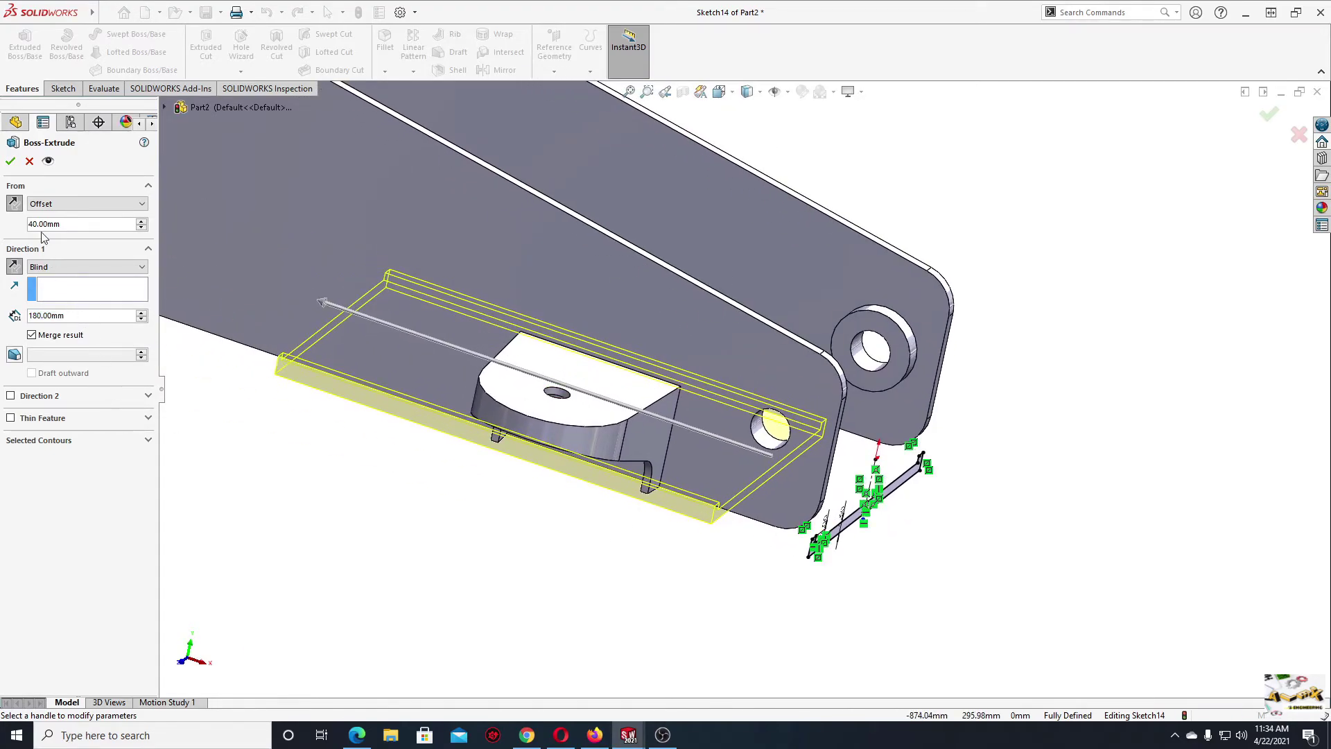
{"action": "left_click", "coordinate": [11, 161]}
{"action": "mouse_move", "coordinate": [393, 482]}
{"action": "middle_mouse_down"}
{"action": "mouse_move", "coordinate": [390, 372]}
{"action": "mouse_move", "coordinate": [345, 377]}
{"action": "mouse_move", "coordinate": [471, 395]}
{"action": "mouse_move", "coordinate": [396, 430]}
{"action": "mouse_move", "coordinate": [558, 479]}
{"action": "mouse_move", "coordinate": [507, 511]}
{"action": "mouse_move", "coordinate": [527, 416]}
{"action": "mouse_move", "coordinate": [663, 584]}
{"action": "mouse_move", "coordinate": [683, 536]}
{"action": "middle_mouse_up"}
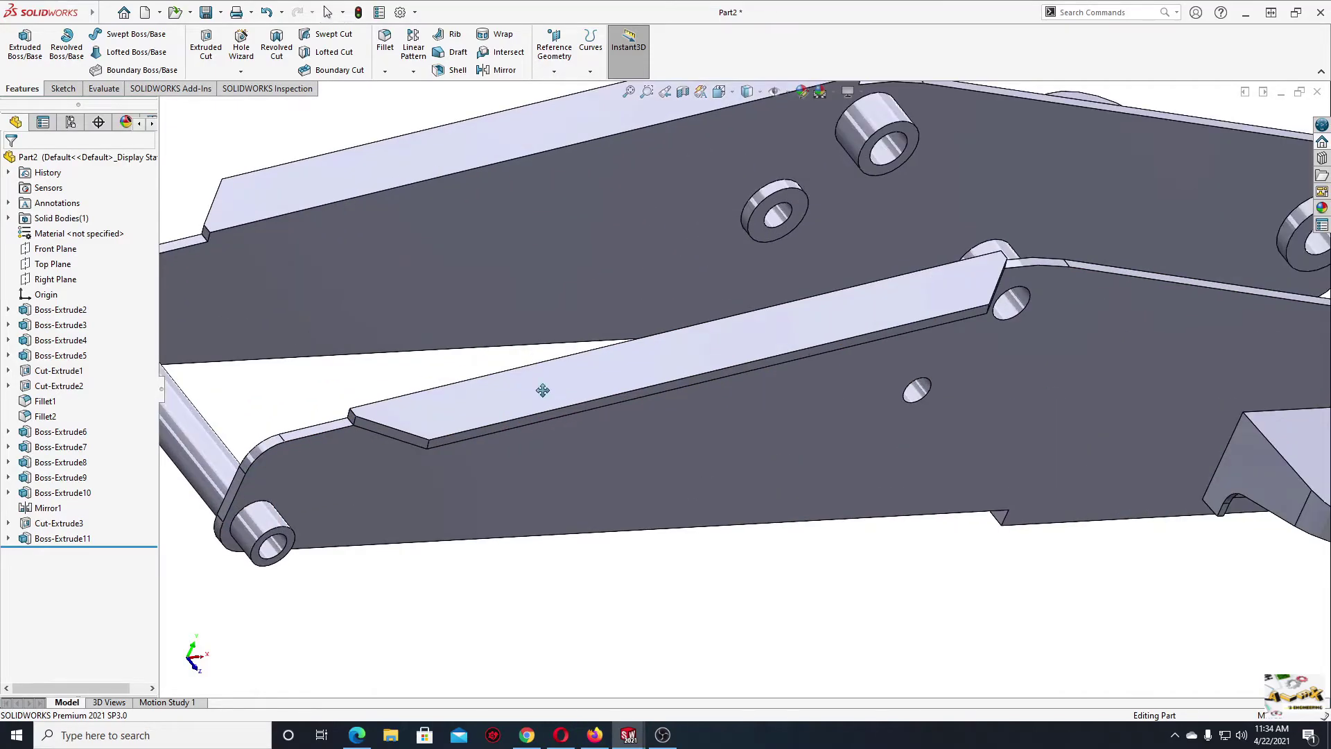
{"action": "middle_click_drag", "start_coordinate": [544, 388], "coordinate": [569, 381], "text": "ctrl"}
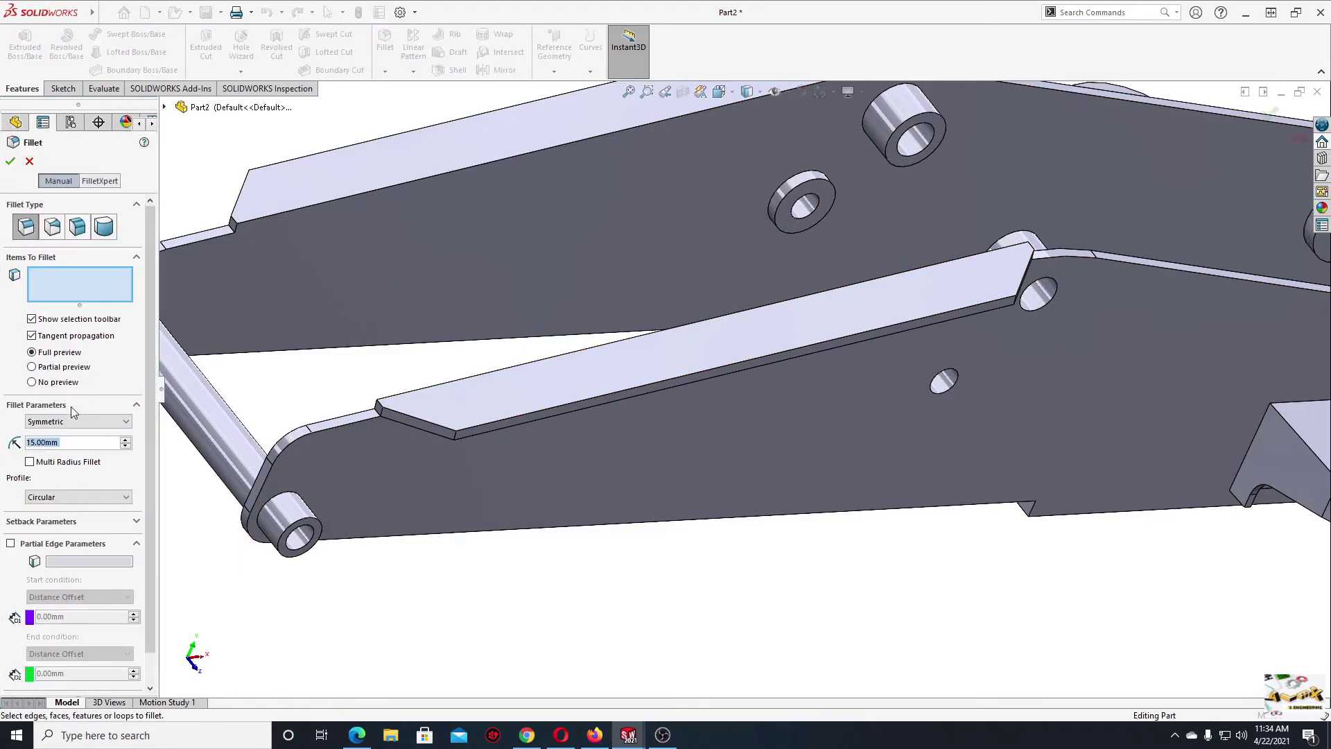
- Fillet the end edges of both stiffener strips with a 53 mm radius
{"action": "type", "text": "5"}
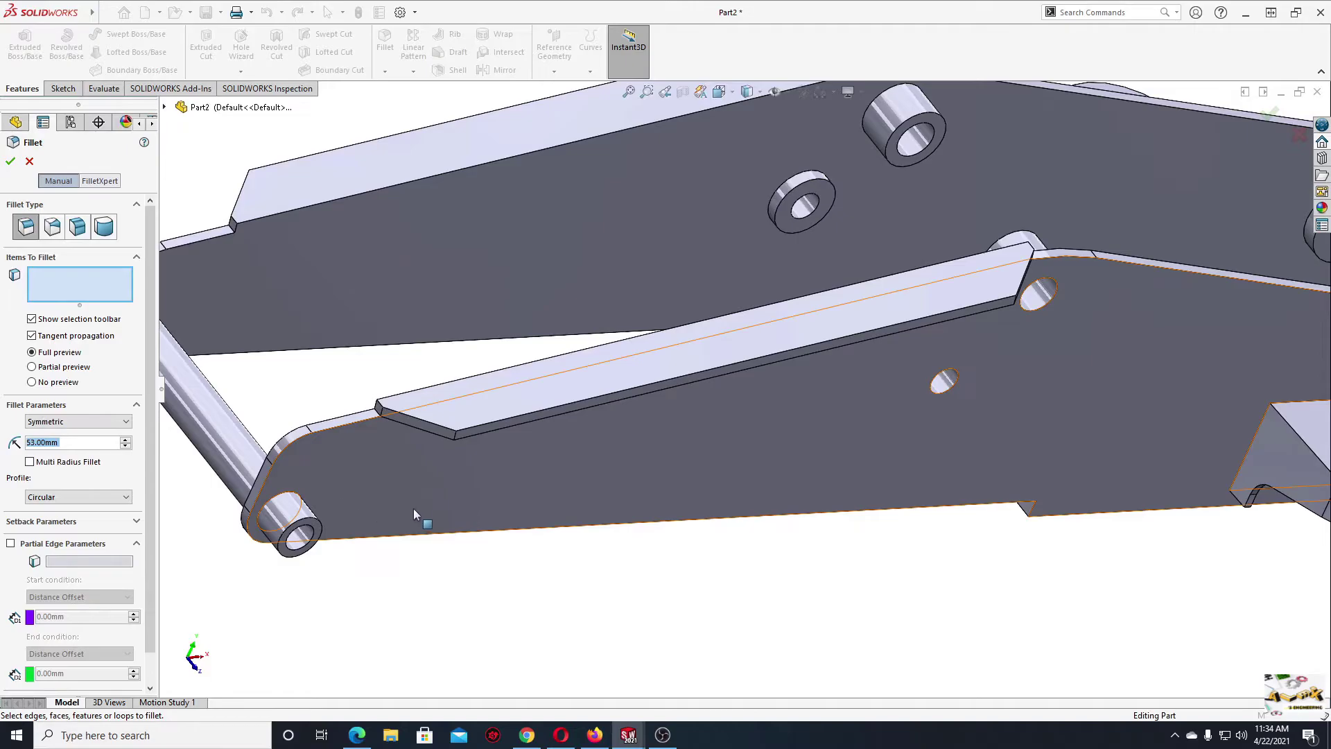
{"action": "left_click", "coordinate": [454, 434]}
{"action": "middle_click_drag", "start_coordinate": [864, 353], "coordinate": [886, 323]}
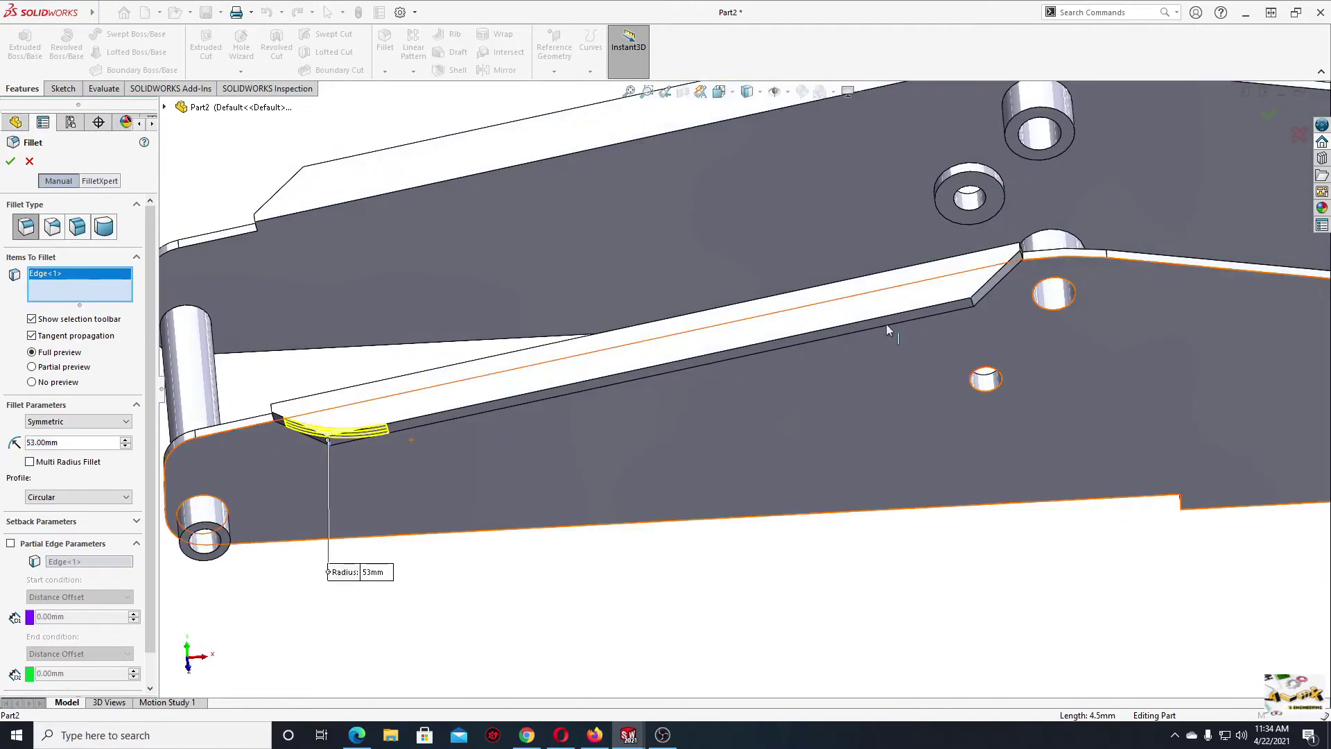
{"action": "left_click", "coordinate": [974, 309]}
{"action": "middle_click_drag", "start_coordinate": [783, 280], "coordinate": [400, 381]}
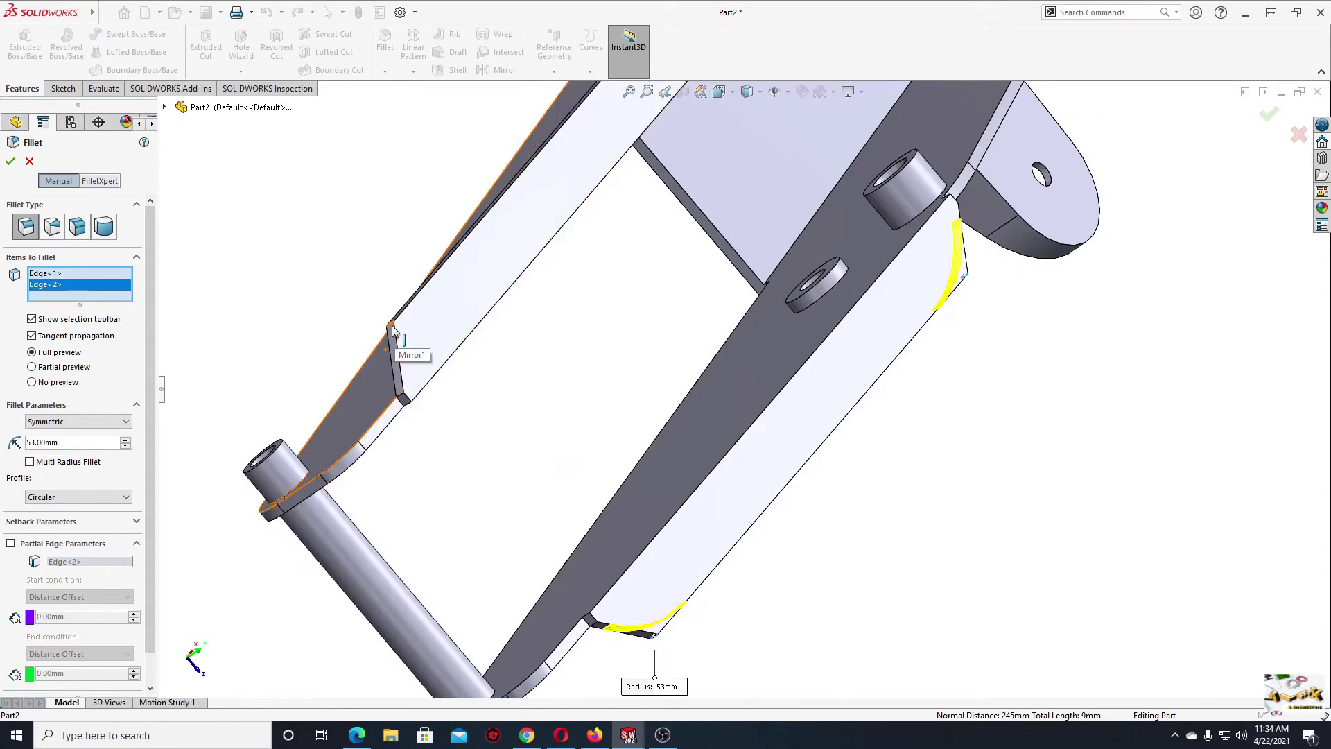
{"action": "left_click", "coordinate": [393, 328]}
{"action": "middle_click_drag", "start_coordinate": [529, 243], "coordinate": [493, 381]}
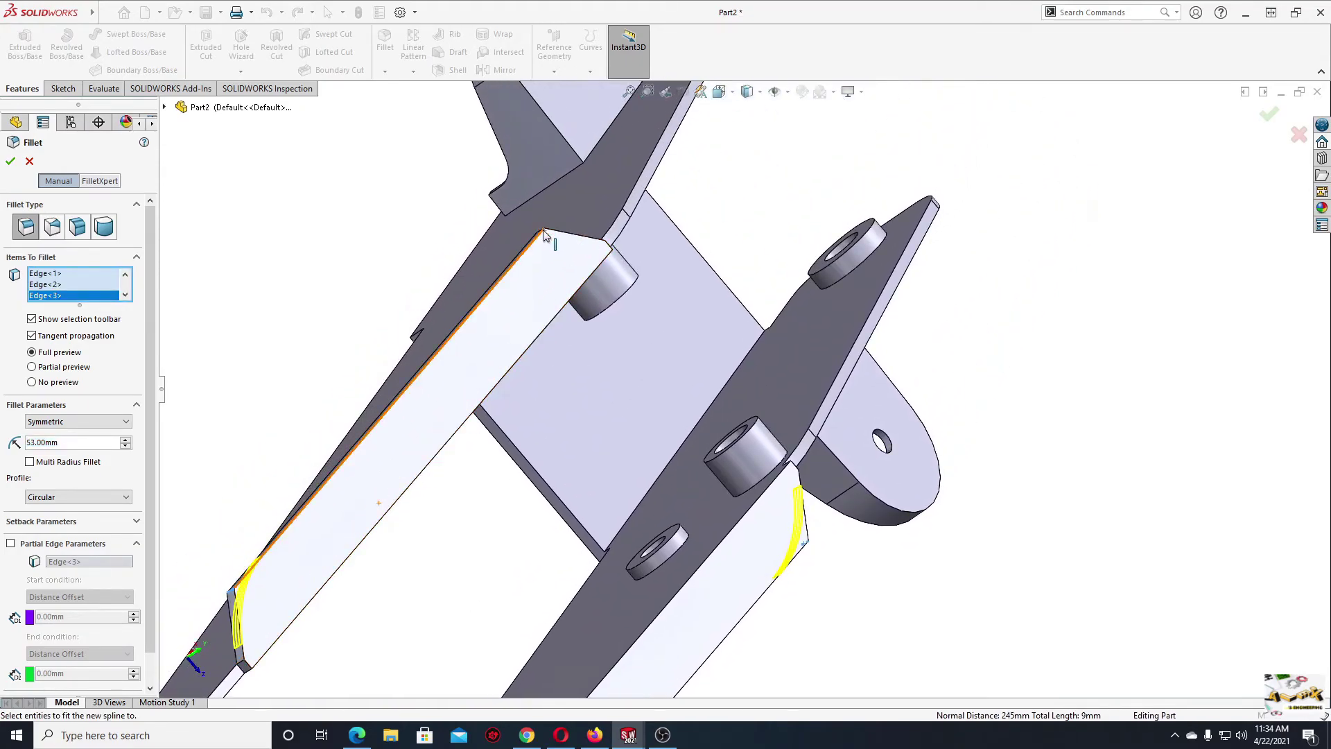
{"action": "scroll", "coordinate": [545, 232], "scroll_direction": "down", "scroll_amount": 3}
{"action": "scroll", "coordinate": [548, 231], "scroll_direction": "down", "scroll_amount": 3}
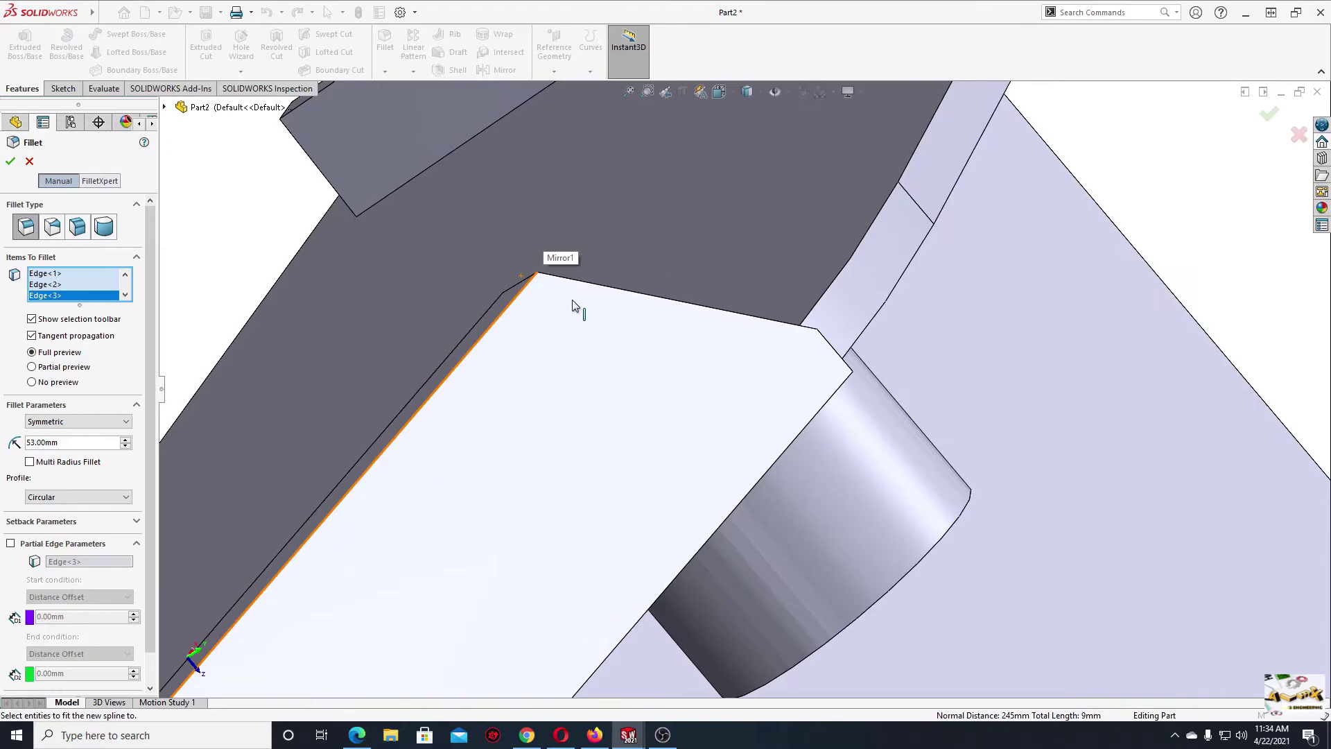
{"action": "scroll", "coordinate": [568, 305], "scroll_direction": "down", "scroll_amount": 3}
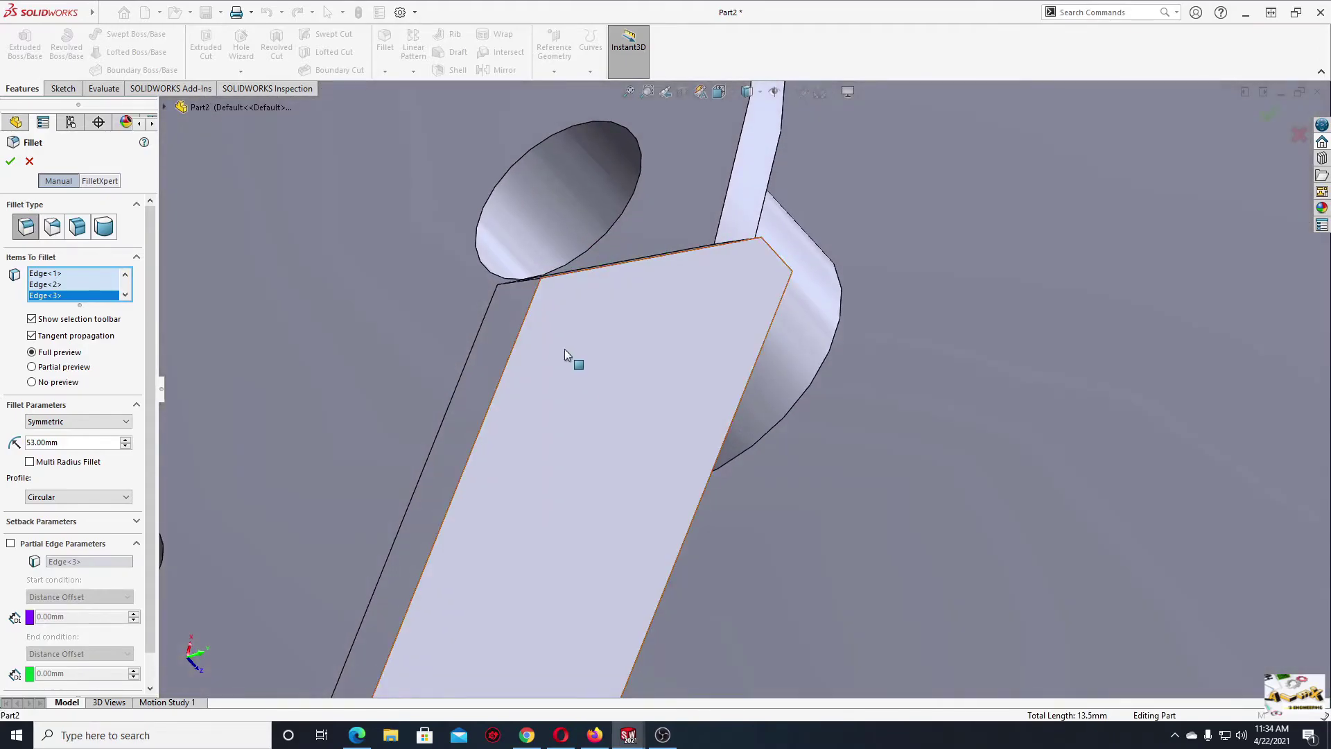
{"action": "left_click", "coordinate": [526, 287]}
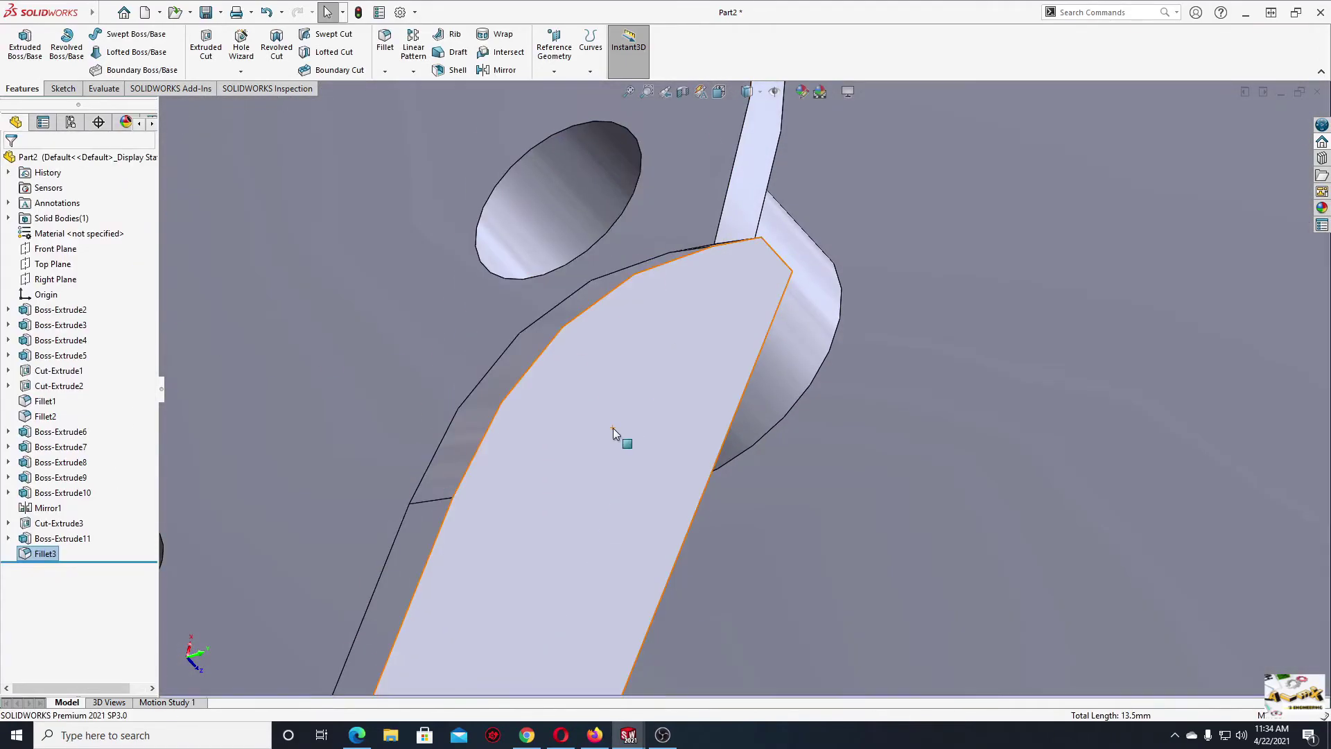
{"action": "scroll", "coordinate": [612, 427], "scroll_direction": "up", "scroll_amount": 5}
{"action": "mouse_move", "coordinate": [611, 429]}
{"action": "middle_mouse_down"}
{"action": "mouse_move", "coordinate": [522, 489]}
{"action": "mouse_move", "coordinate": [526, 547]}
{"action": "middle_mouse_up"}
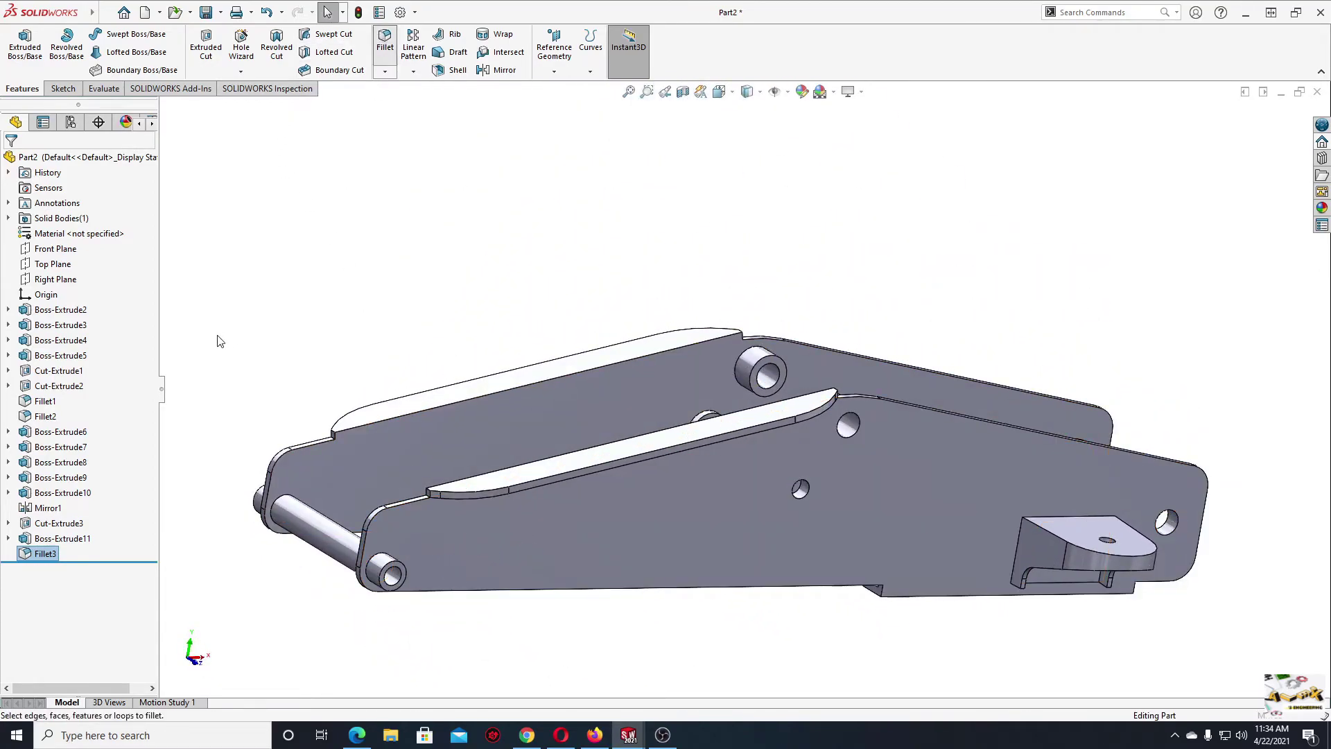
- Apply a 4 mm fillet to the long top edge of each stiffener strip
{"action": "key", "text": "Return"}
{"action": "type", "text": "4"}
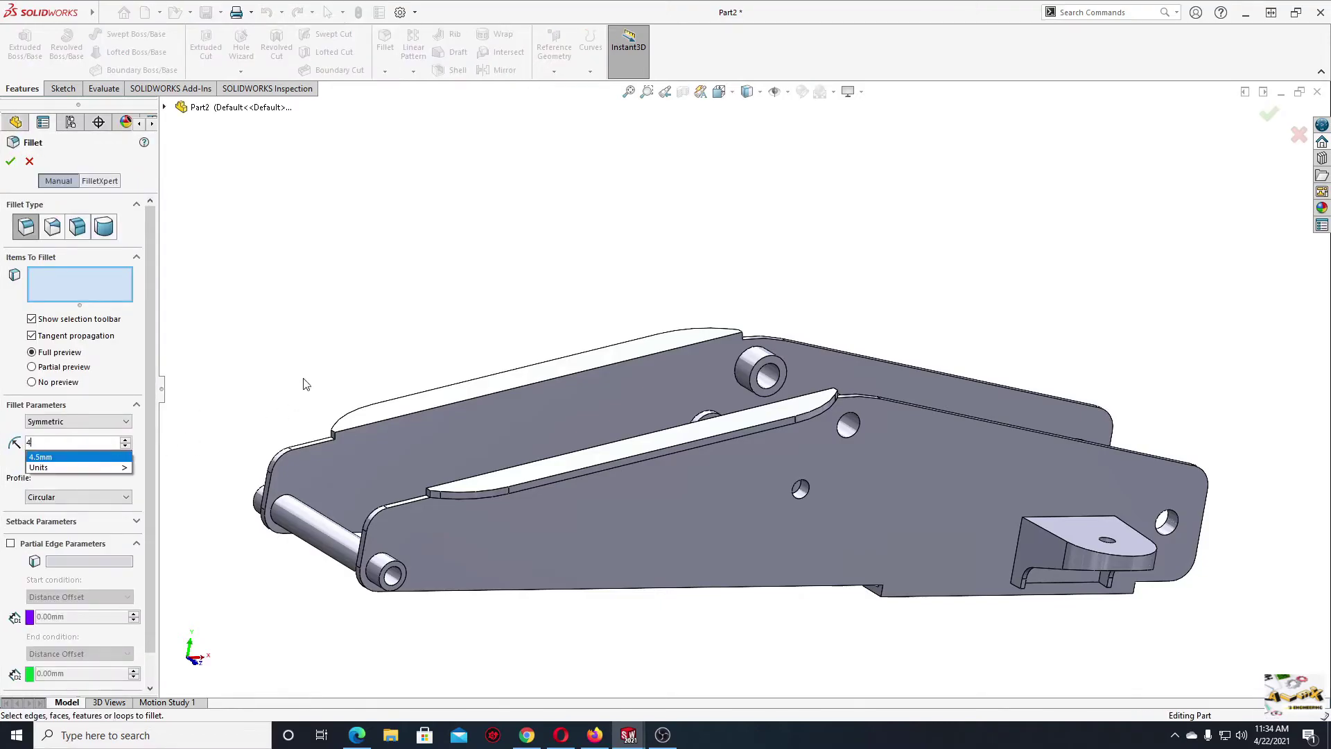
{"action": "key", "text": "Return"}
{"action": "scroll", "coordinate": [496, 395], "scroll_direction": "down", "scroll_amount": 5}
{"action": "left_click", "coordinate": [427, 421]}
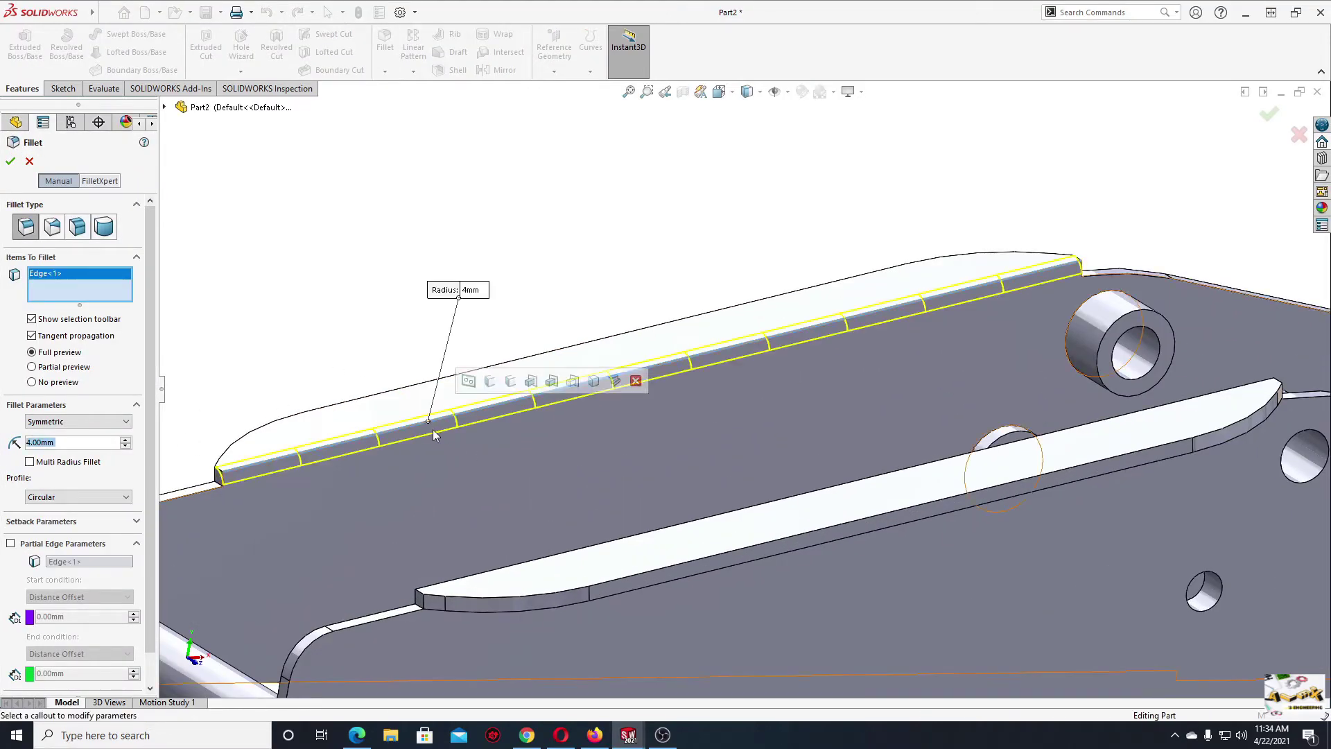
{"action": "middle_click_drag", "start_coordinate": [427, 421], "coordinate": [527, 348]}
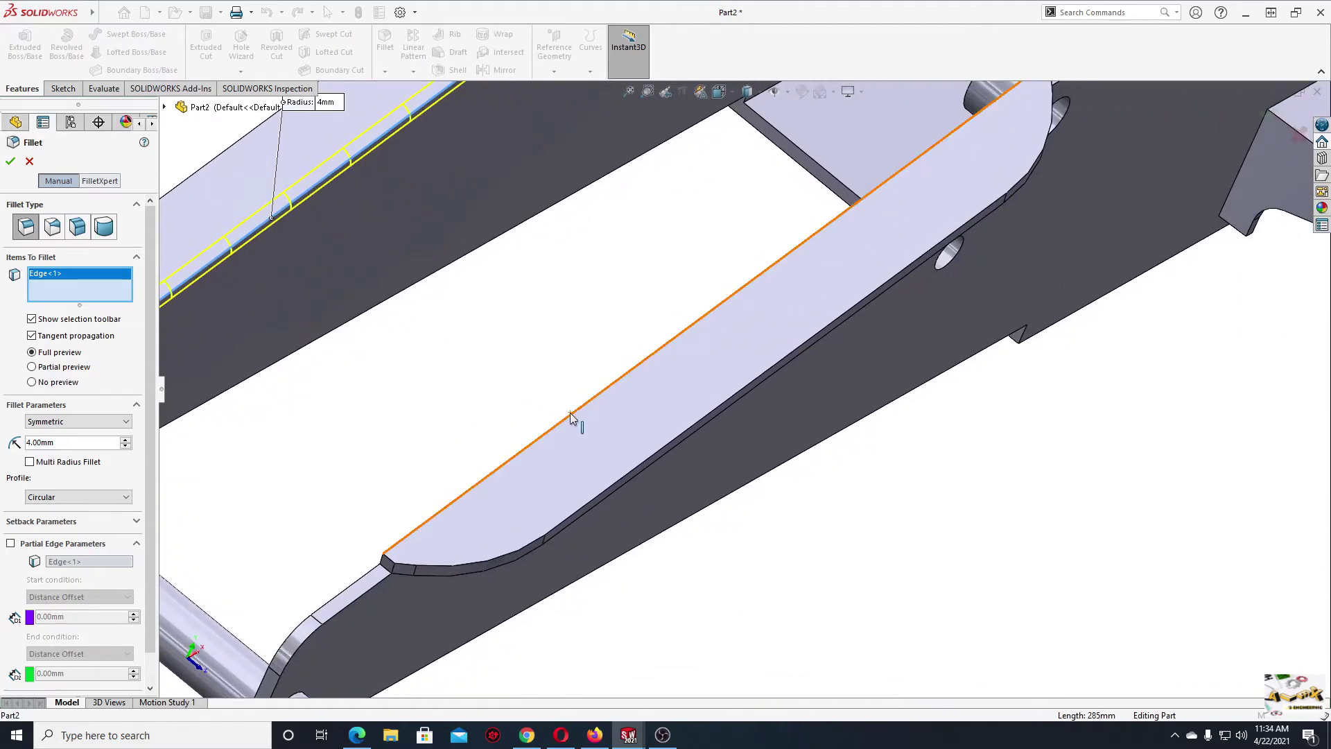
{"action": "left_click", "coordinate": [569, 419]}
{"action": "left_click", "coordinate": [11, 167]}
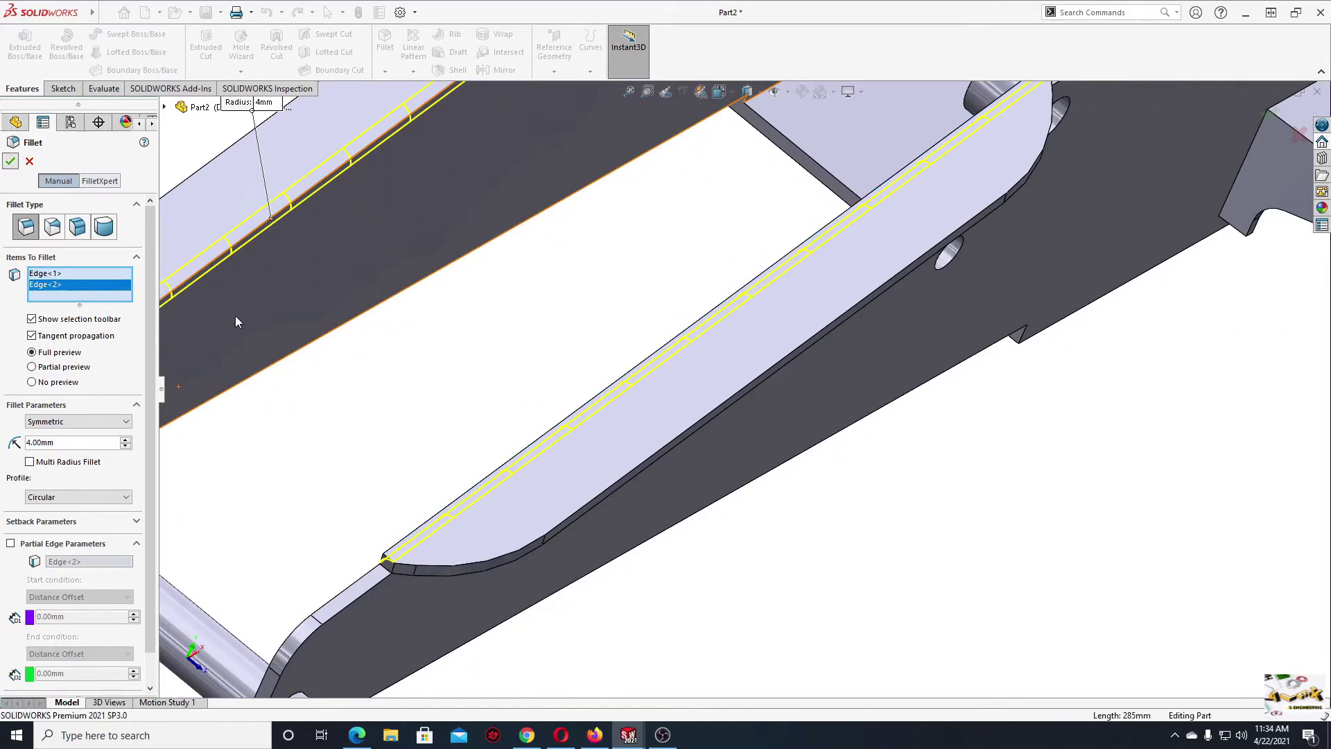
{"action": "key", "text": "f"}
{"action": "middle_click_drag", "start_coordinate": [488, 421], "coordinate": [524, 482], "text": "ctrl"}
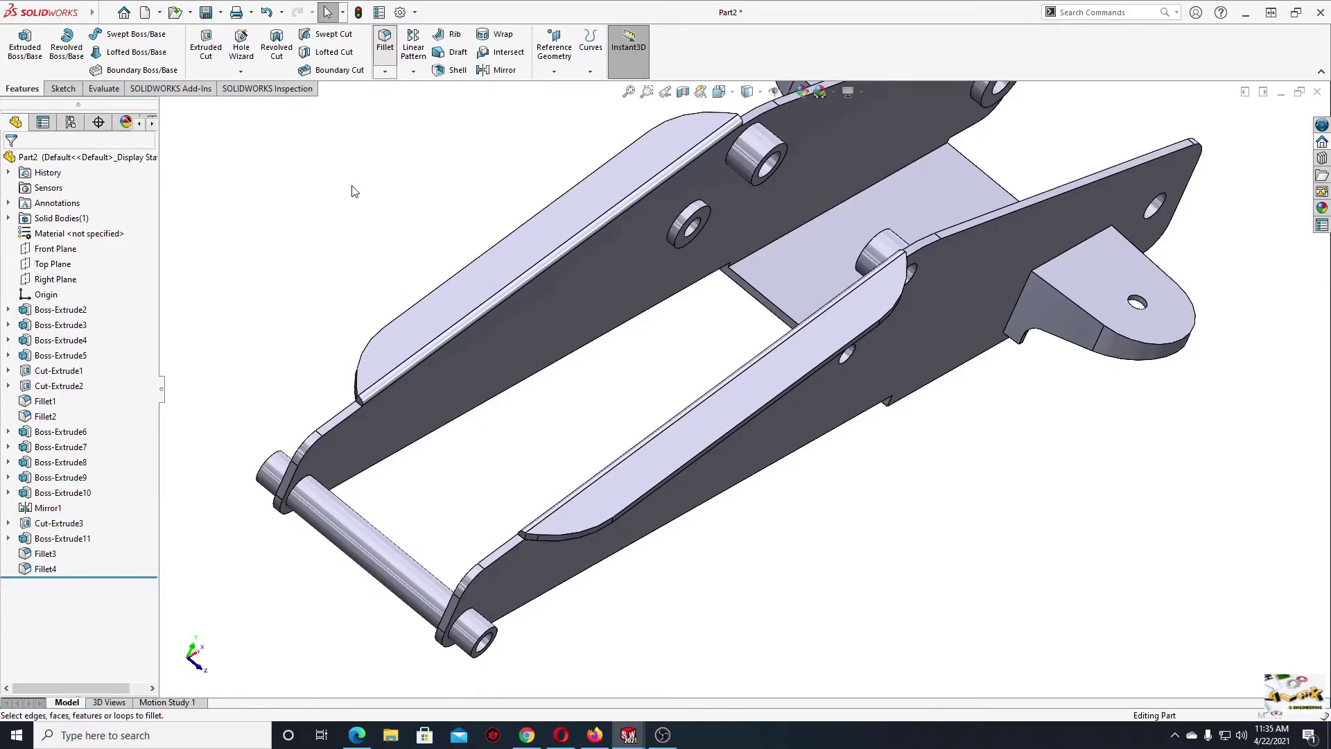
{"action": "key", "text": "Return"}
{"action": "key", "text": "Return"}
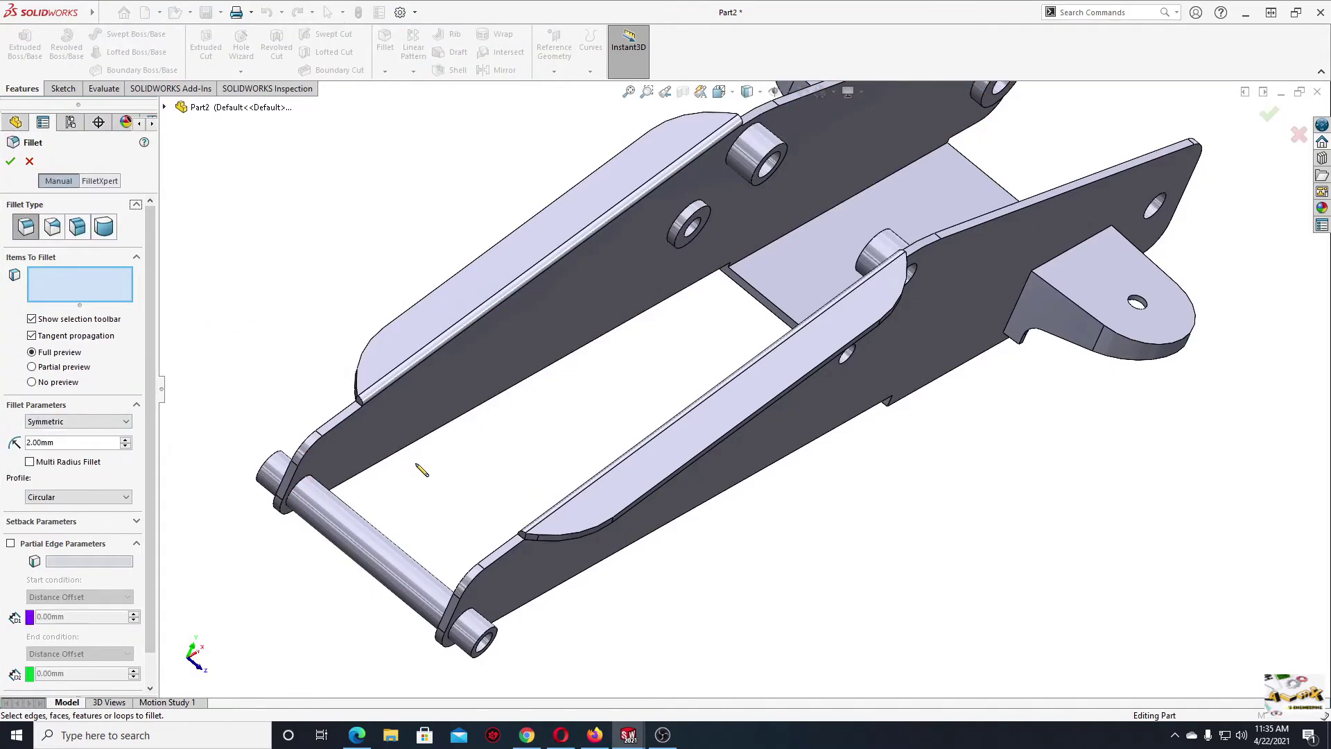
- Select the shaft and pin ring end edges for a 2 mm fillet
{"action": "scroll", "coordinate": [417, 470], "scroll_direction": "down", "scroll_amount": 1}
{"action": "scroll", "coordinate": [437, 457], "scroll_direction": "down", "scroll_amount": 1}
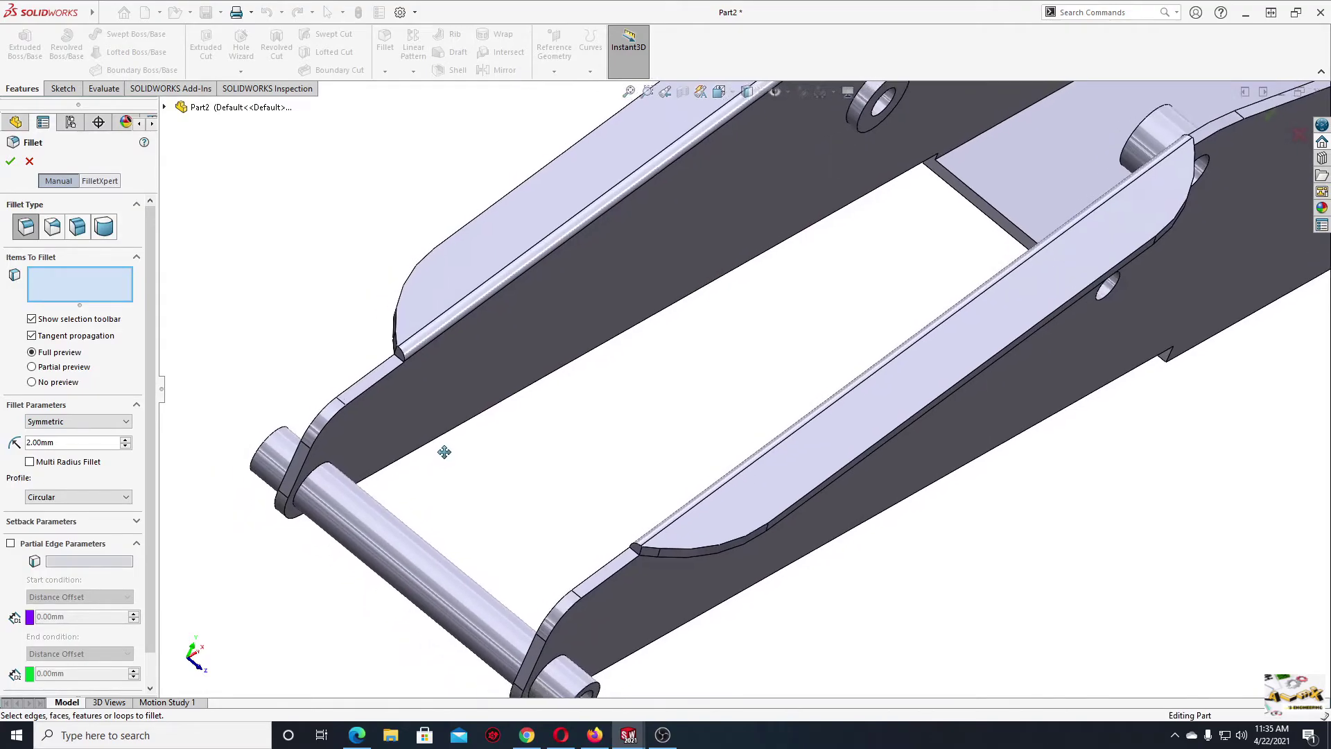
{"action": "middle_click_drag", "start_coordinate": [469, 451], "coordinate": [445, 453], "text": "ctrl"}
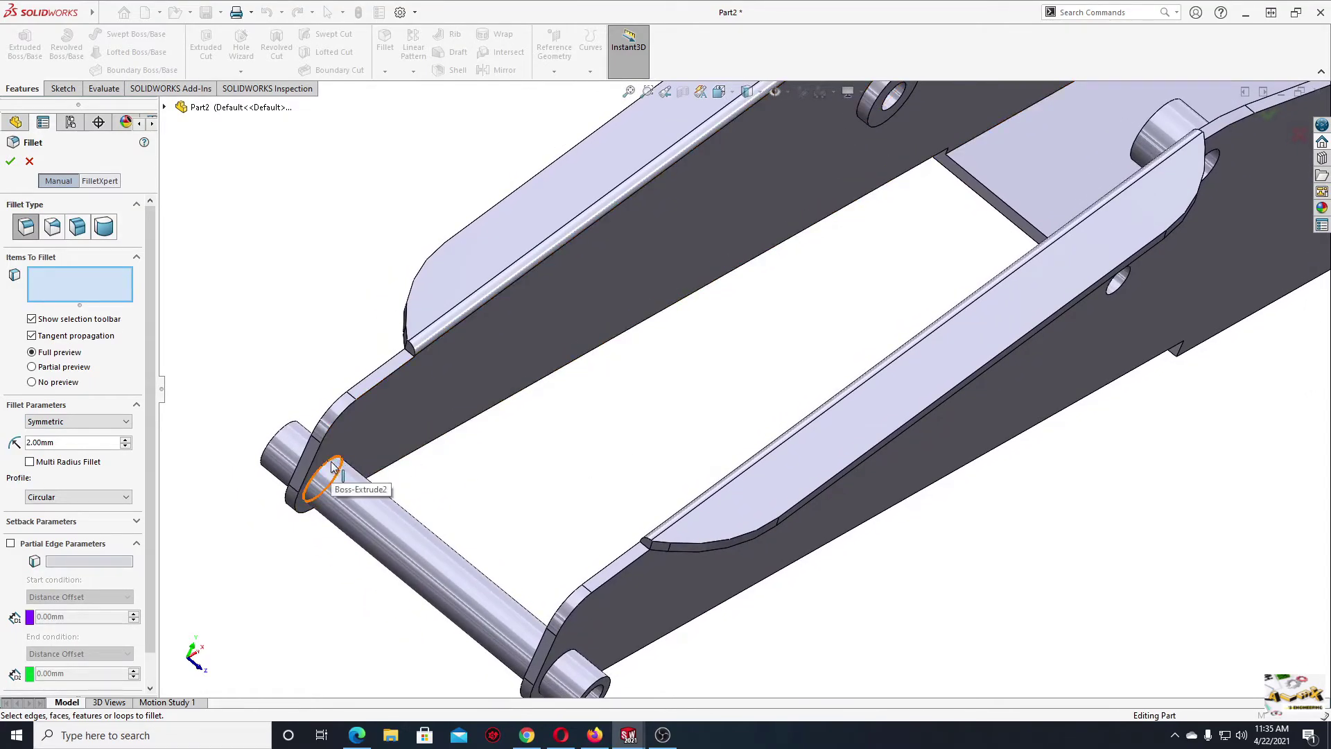
{"action": "left_click", "coordinate": [341, 478]}
{"action": "left_click", "coordinate": [547, 658]}
{"action": "middle_click_drag", "start_coordinate": [547, 659], "coordinate": [350, 490]}
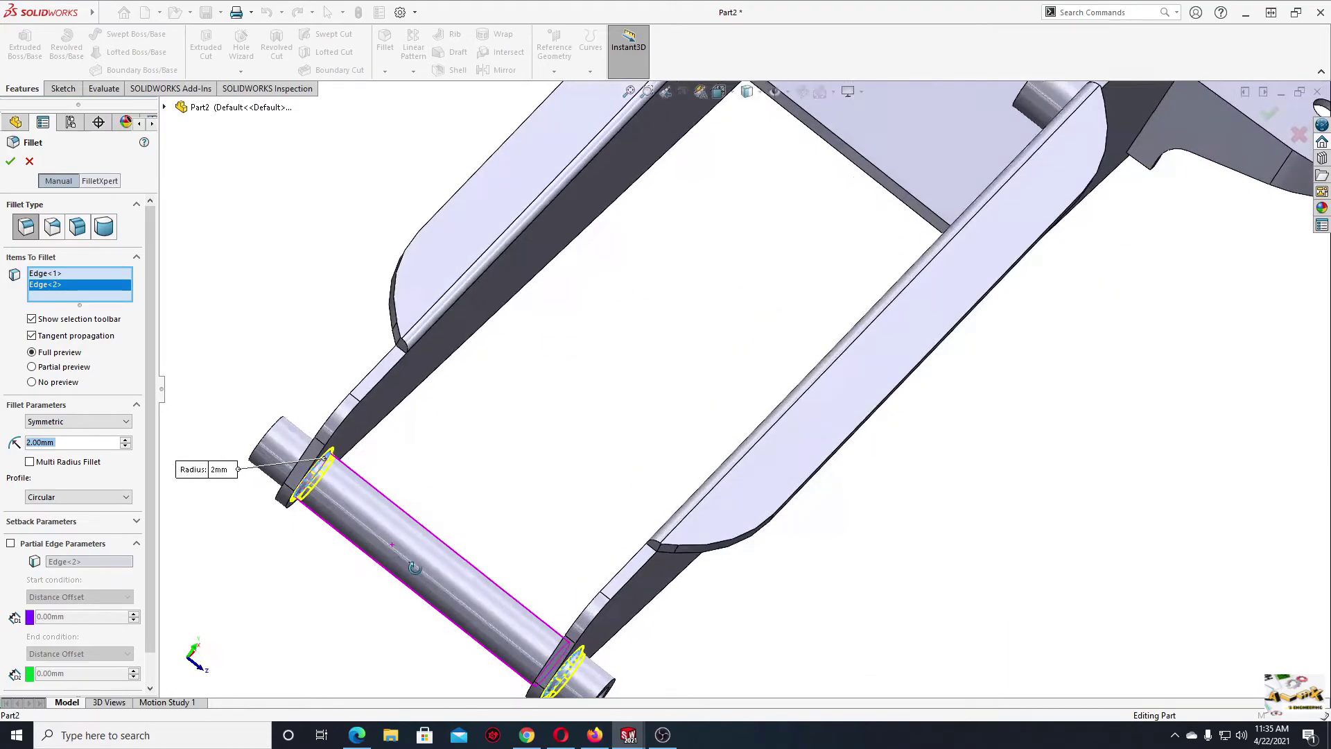
{"action": "left_click", "coordinate": [323, 454]}
{"action": "left_click", "coordinate": [542, 637]}
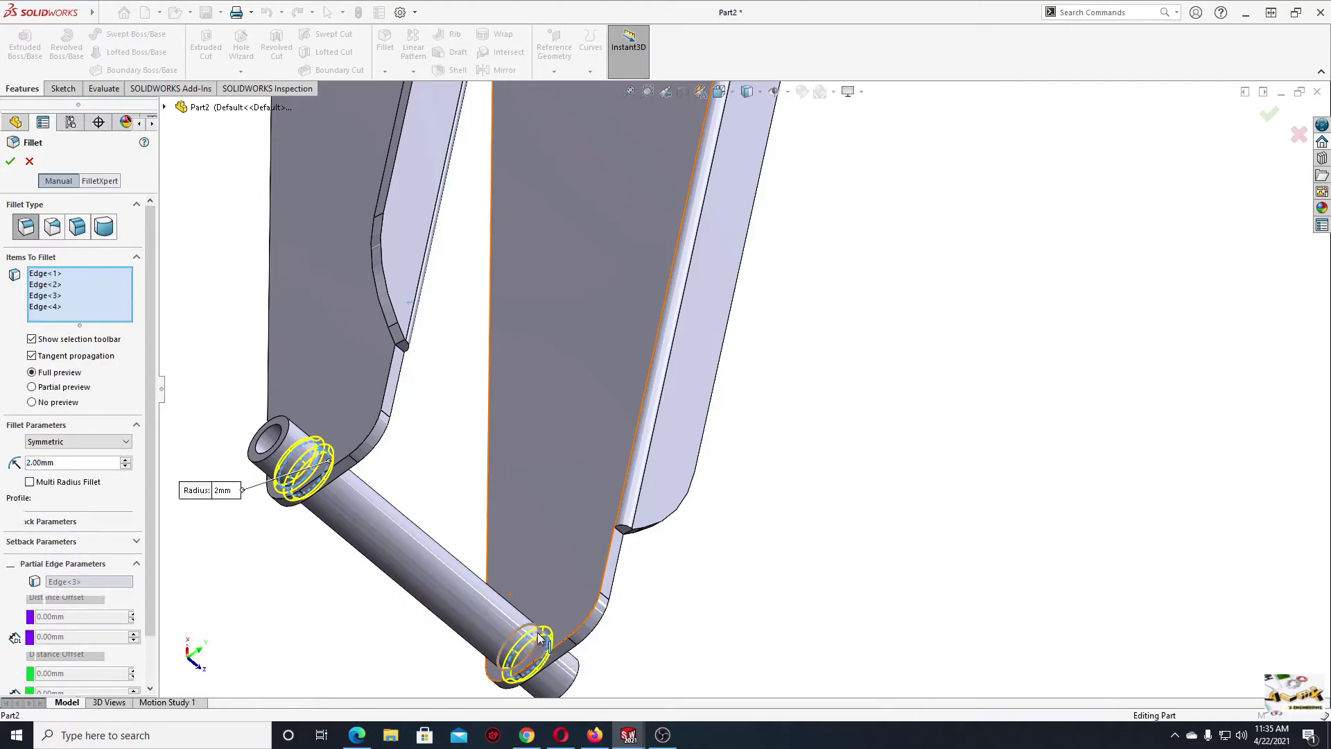
- Add the plate's outer edges and the upper and lower pin ring edges
{"action": "middle_click_drag", "start_coordinate": [586, 572], "coordinate": [416, 247]}
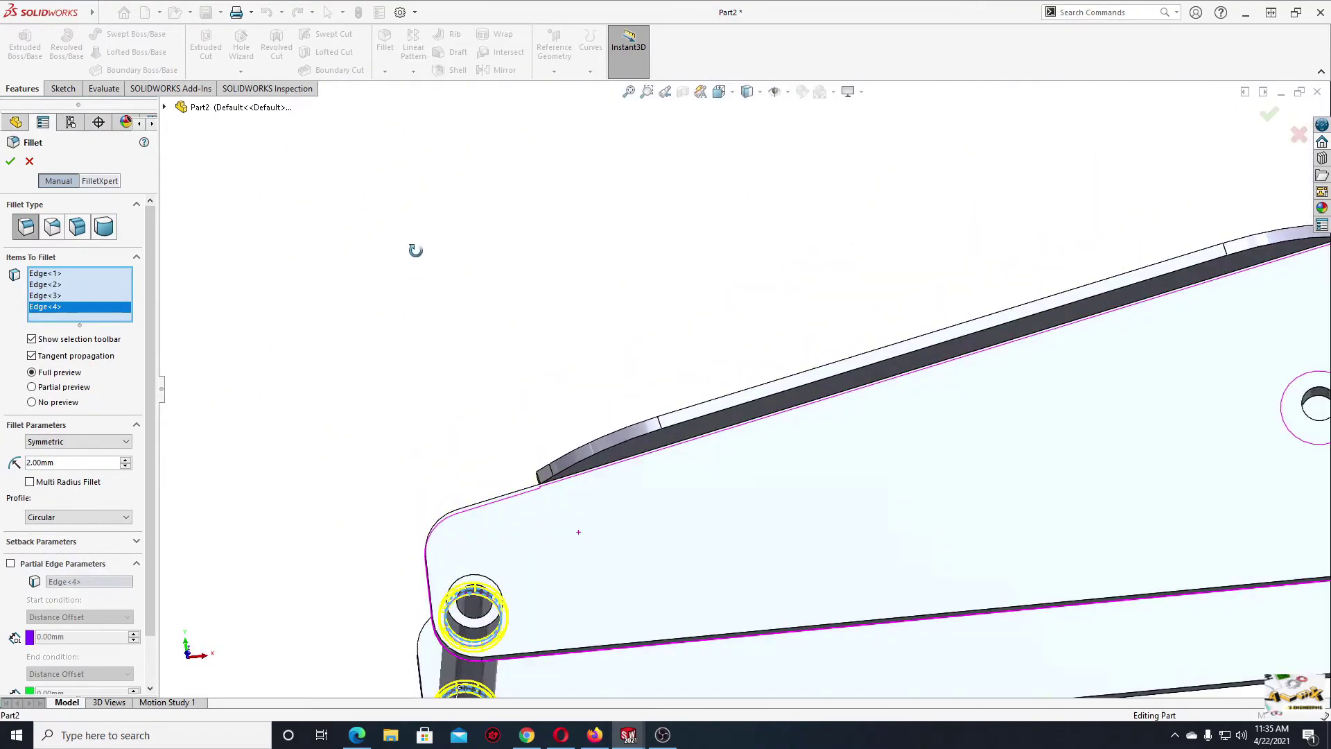
{"action": "left_click", "coordinate": [585, 477]}
{"action": "mouse_move", "coordinate": [584, 477]}
{"action": "middle_mouse_down"}
{"action": "mouse_move", "coordinate": [478, 536]}
{"action": "mouse_move", "coordinate": [486, 478]}
{"action": "mouse_move", "coordinate": [441, 540]}
{"action": "mouse_move", "coordinate": [529, 409]}
{"action": "middle_mouse_up"}
{"action": "left_click", "coordinate": [487, 478]}
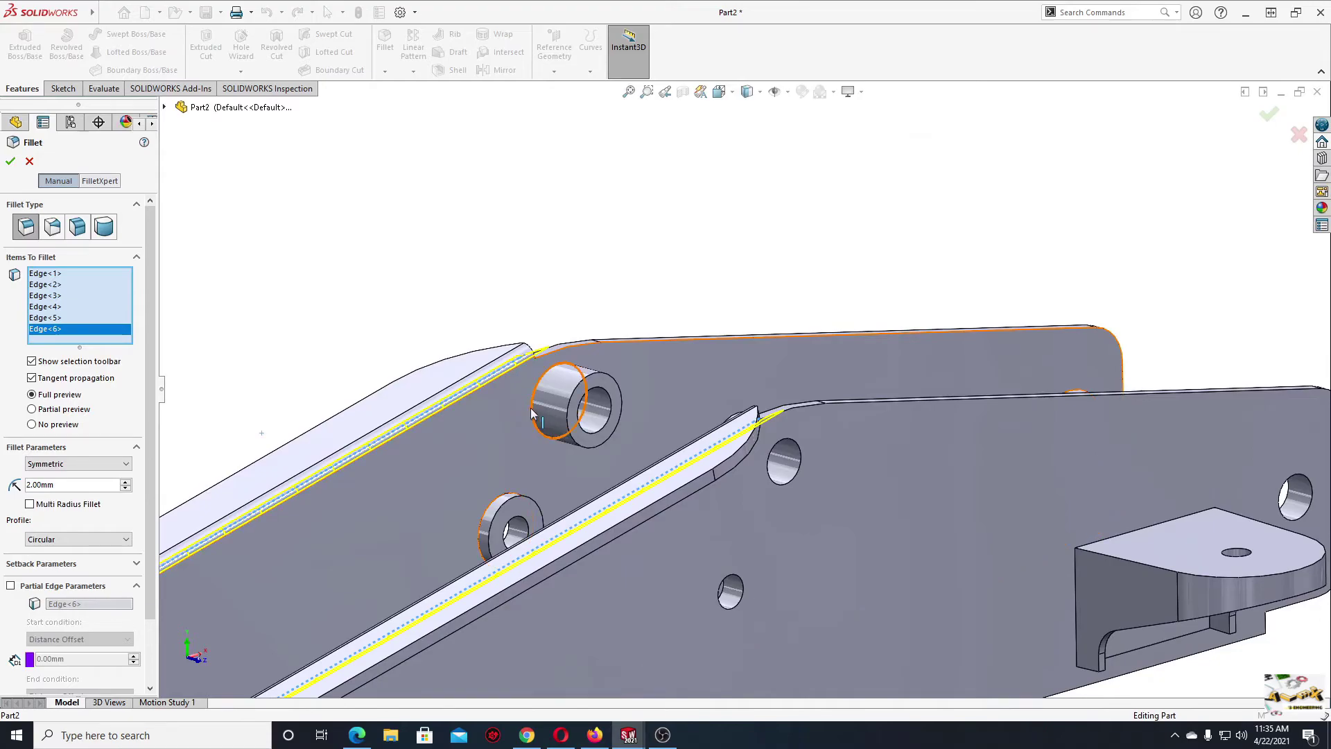
{"action": "left_click", "coordinate": [530, 407]}
{"action": "left_click", "coordinate": [489, 533]}
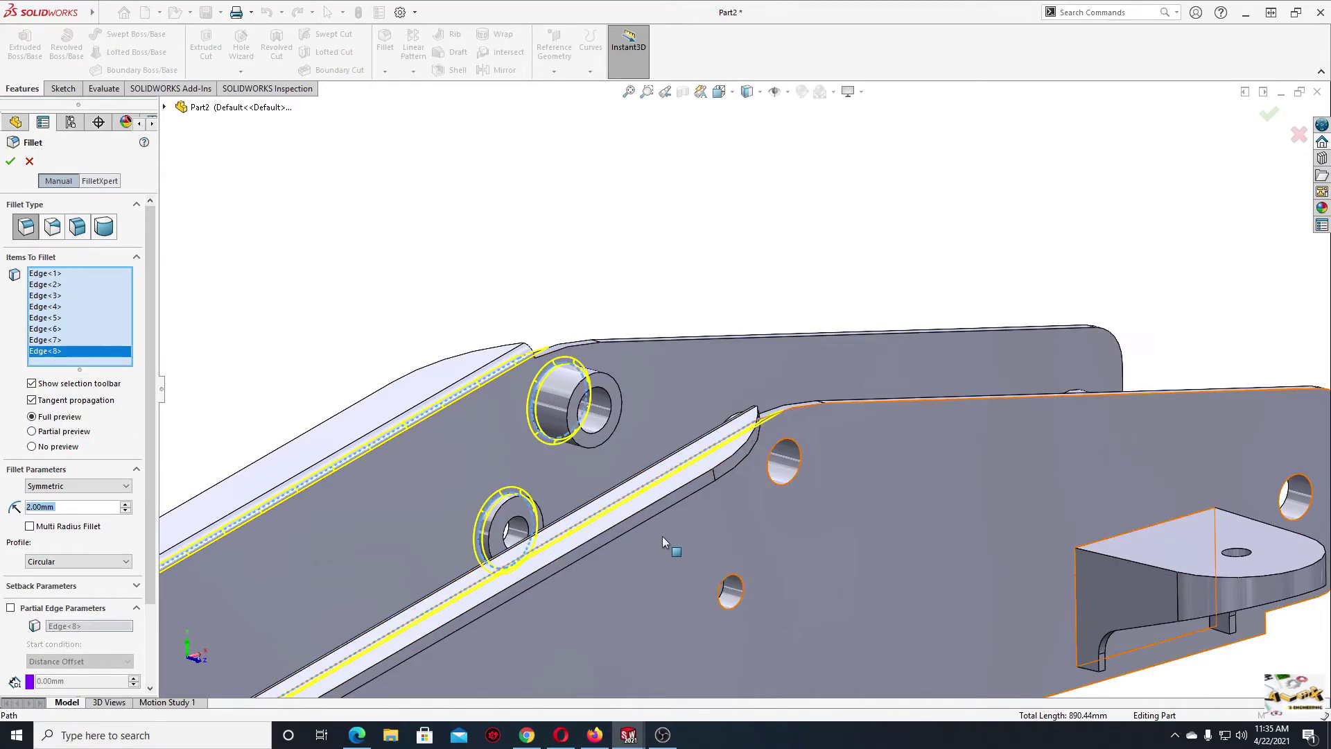
- Add the boss edges on both plates, the hole edge and the cutout edges
{"action": "mouse_move", "coordinate": [668, 543]}
{"action": "middle_mouse_down"}
{"action": "mouse_move", "coordinate": [719, 594]}
{"action": "mouse_move", "coordinate": [831, 456]}
{"action": "middle_mouse_up"}
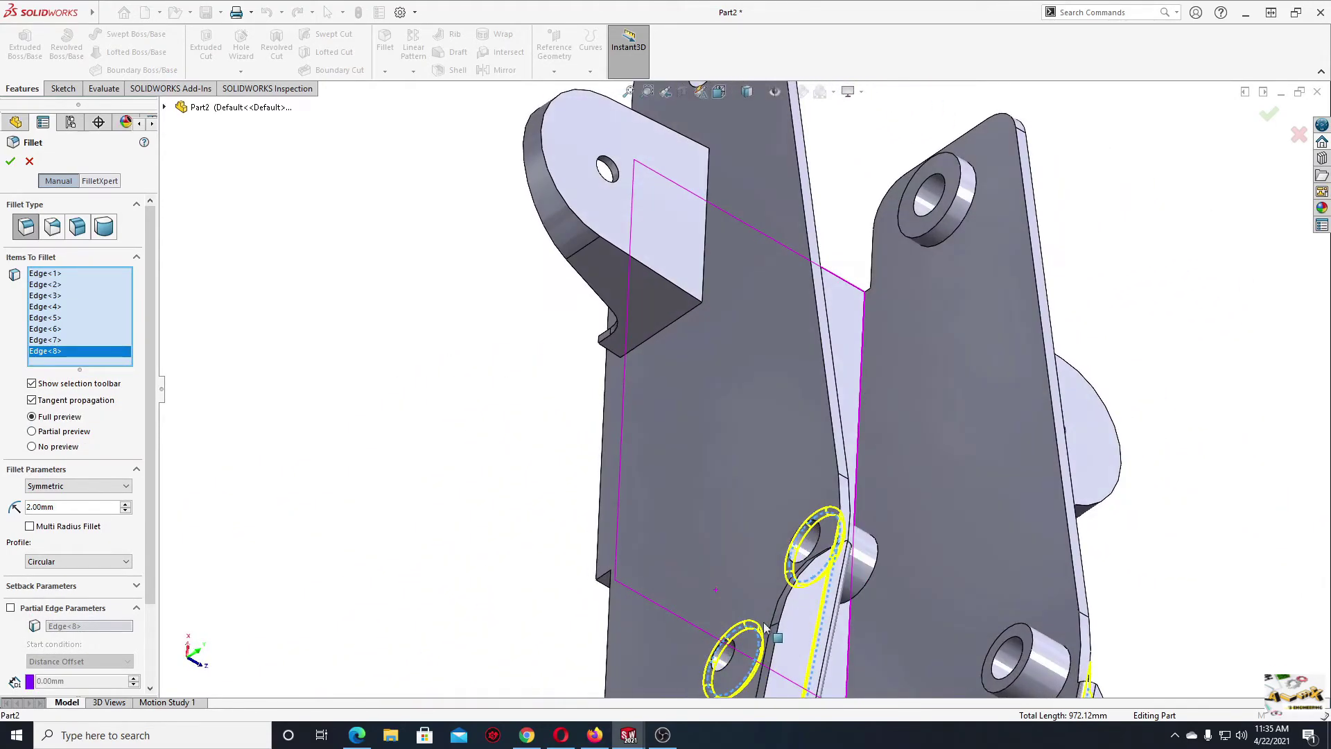
{"action": "left_click", "coordinate": [838, 461]}
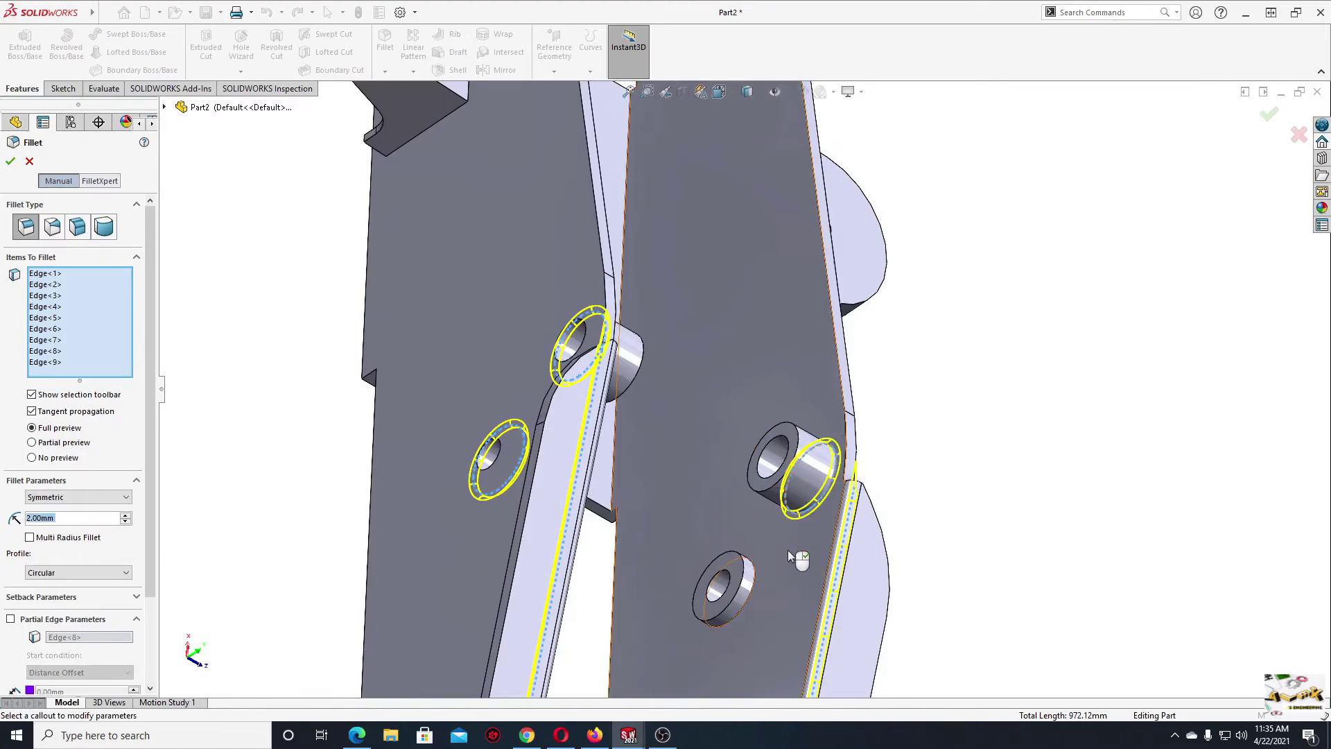
{"action": "left_click", "coordinate": [755, 591]}
{"action": "middle_click_drag", "start_coordinate": [755, 592], "coordinate": [699, 467]}
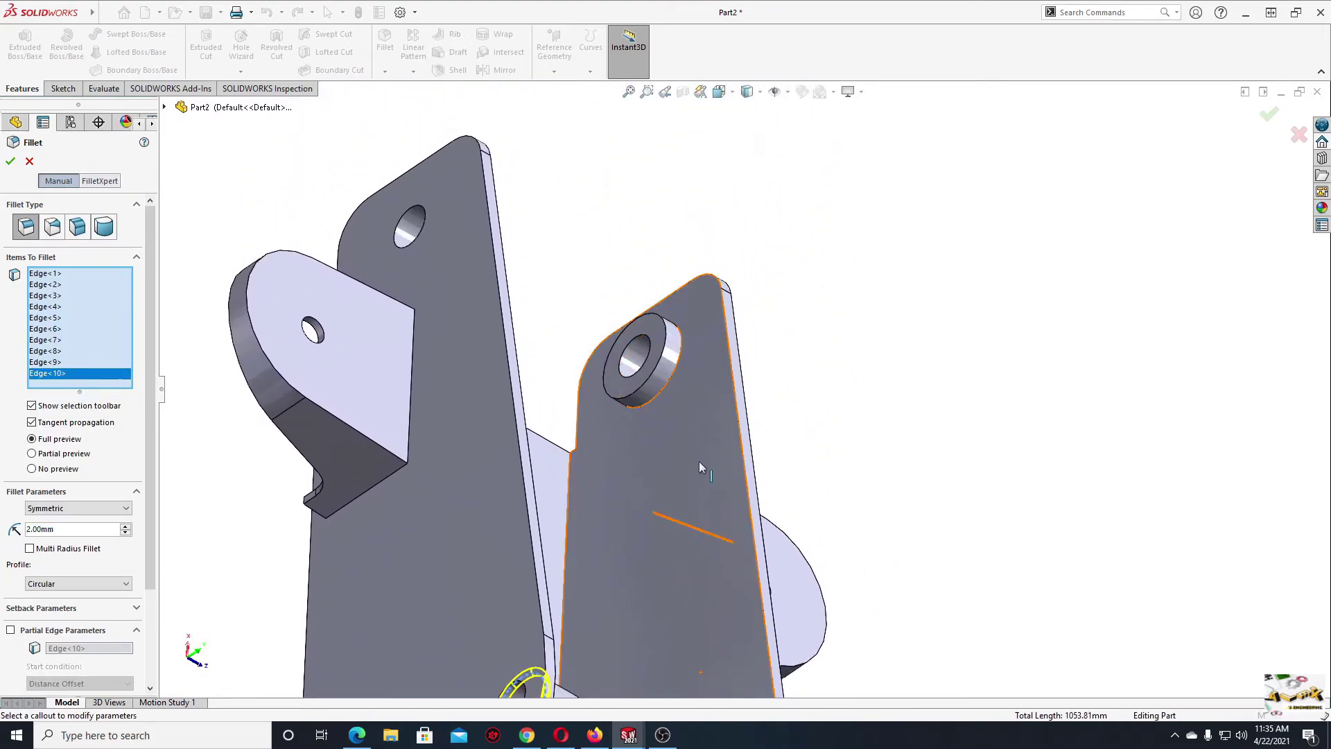
{"action": "left_click", "coordinate": [681, 365]}
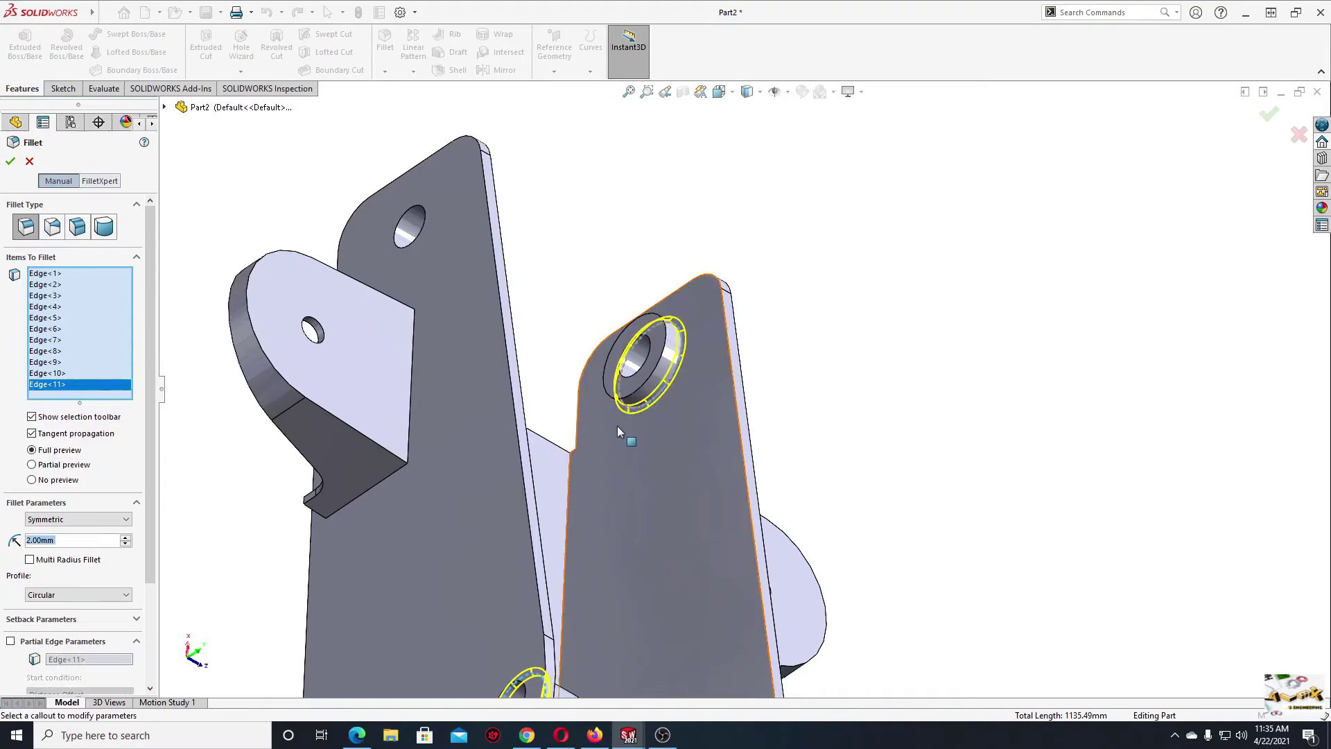
{"action": "mouse_move", "coordinate": [617, 426]}
{"action": "middle_mouse_down"}
{"action": "mouse_move", "coordinate": [373, 236]}
{"action": "mouse_move", "coordinate": [389, 220]}
{"action": "middle_mouse_up"}
{"action": "left_click", "coordinate": [368, 240]}
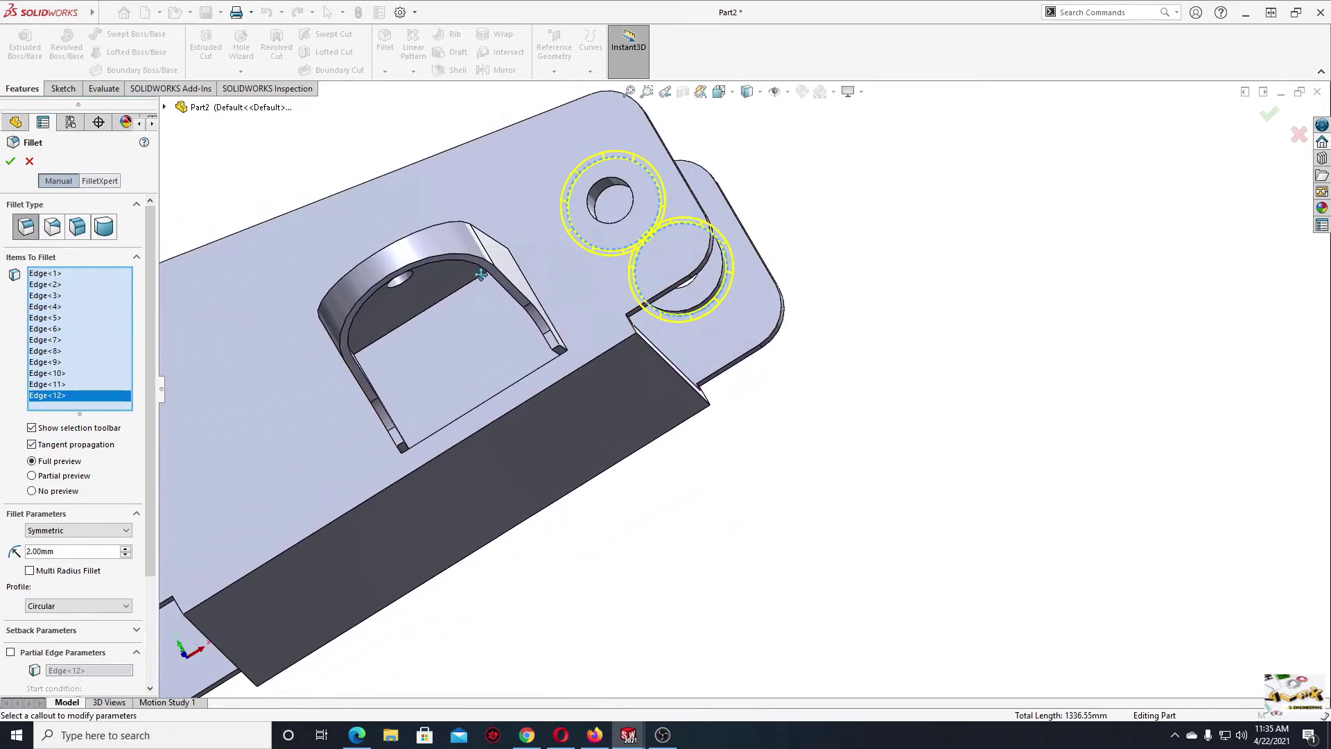
{"action": "scroll", "coordinate": [657, 339], "scroll_direction": "down", "scroll_amount": 5}
{"action": "left_click", "coordinate": [619, 335]}
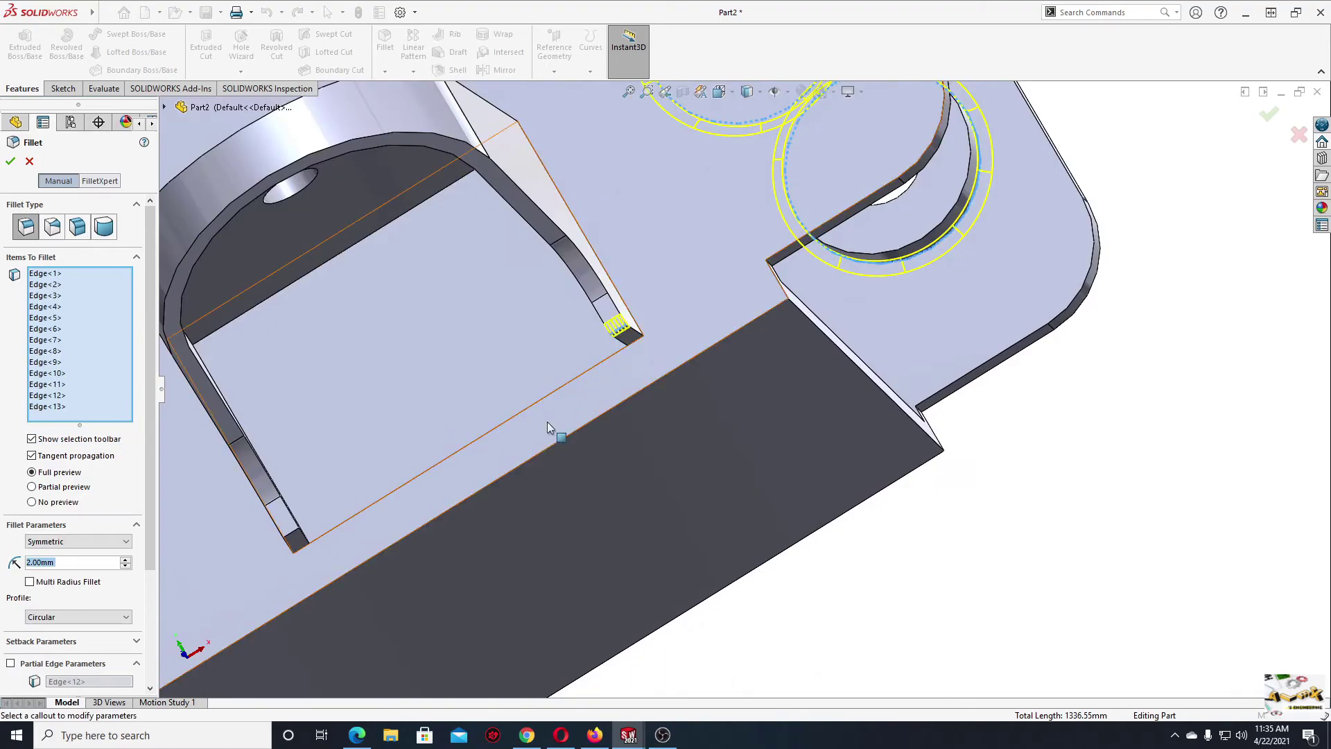
{"action": "left_click", "coordinate": [290, 538]}
- Add the lug bracket edges and remaining edges, completing the 2 mm Fillet5
{"action": "middle_click_drag", "start_coordinate": [638, 423], "coordinate": [546, 452]}
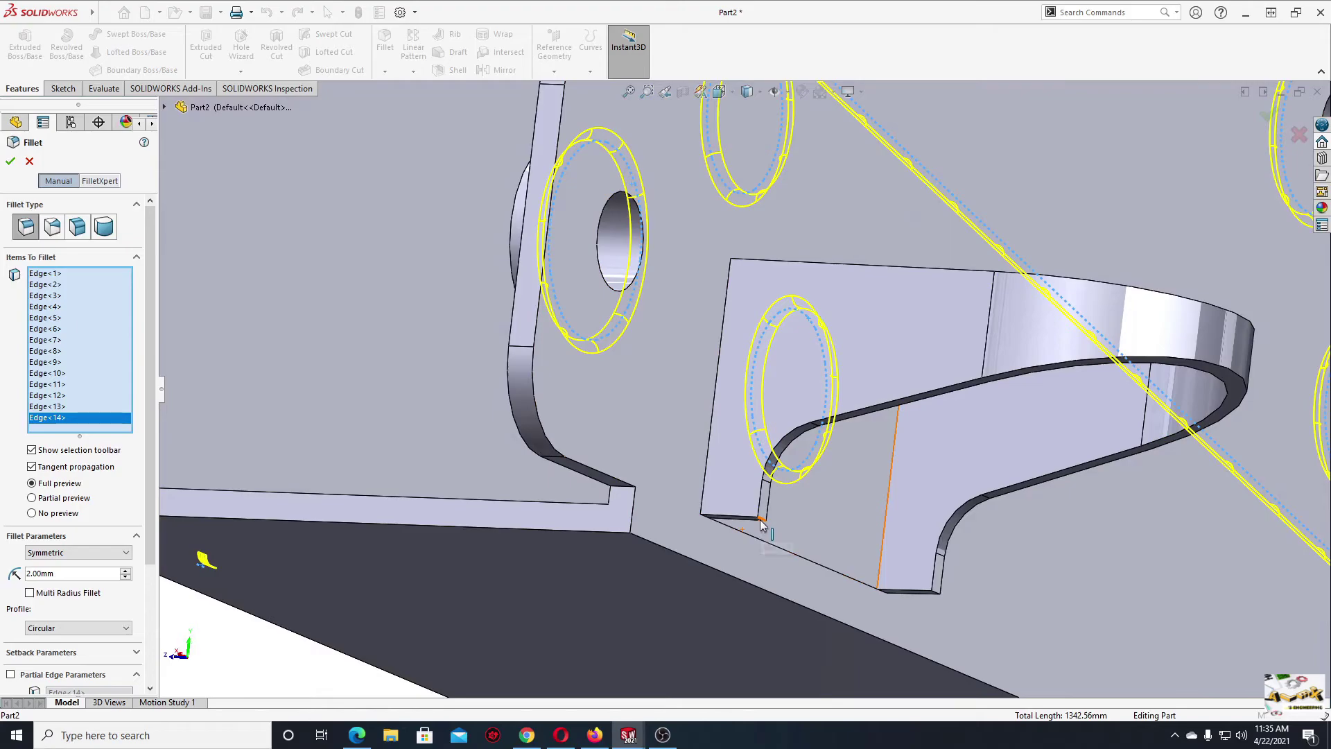
{"action": "left_click", "coordinate": [761, 525]}
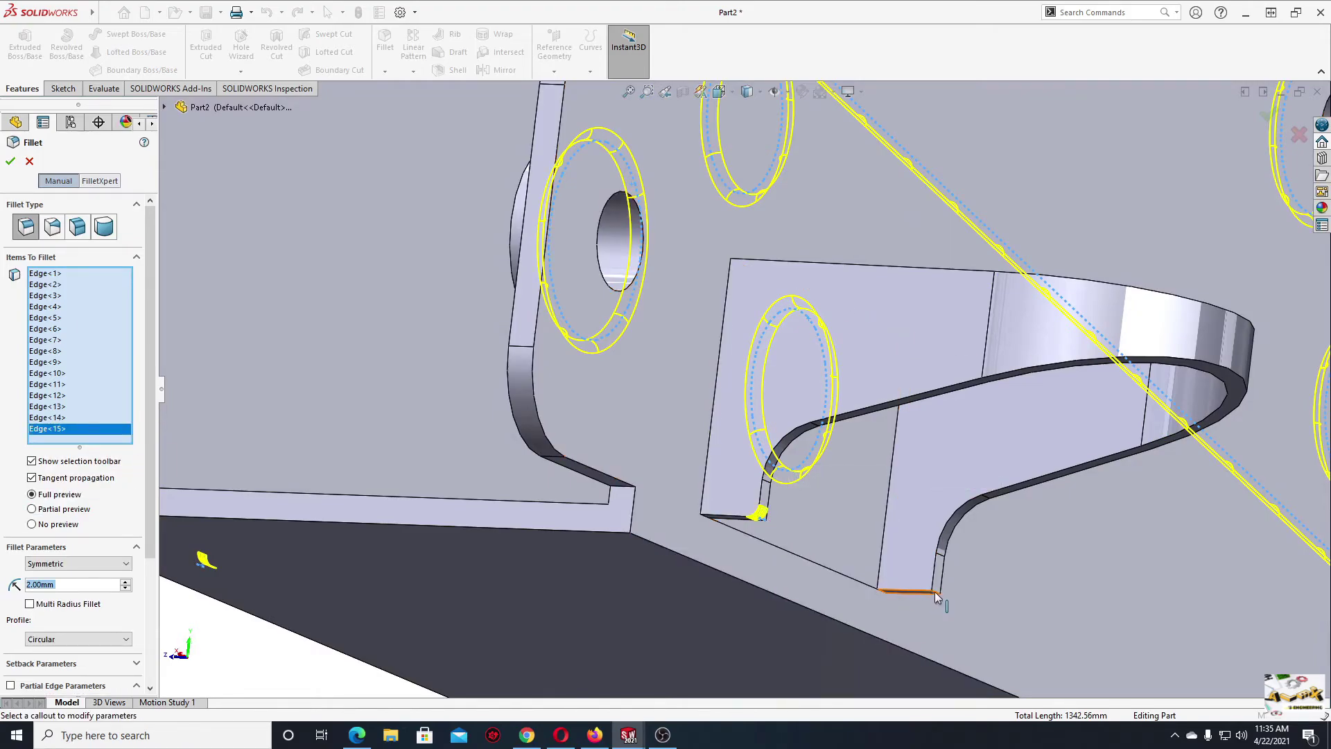
{"action": "scroll", "coordinate": [943, 592], "scroll_direction": "down", "scroll_amount": 3}
{"action": "left_click", "coordinate": [895, 563]}
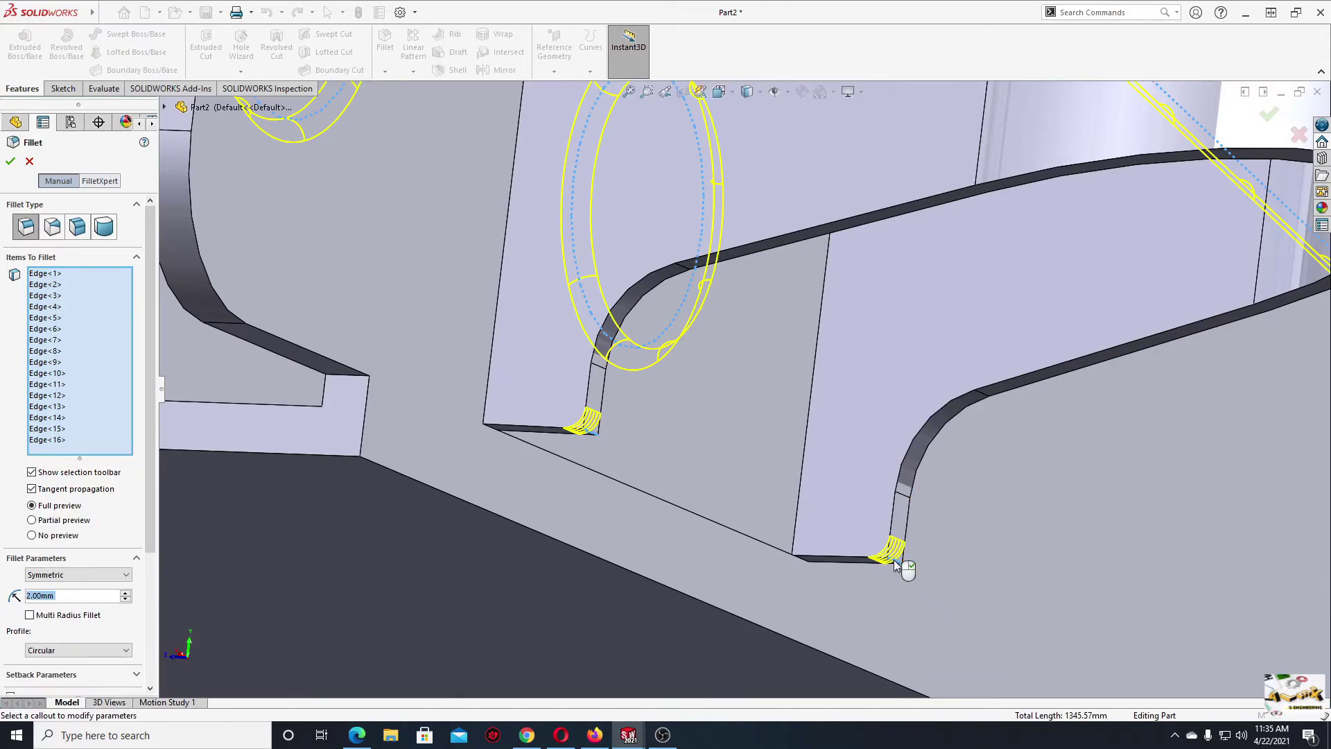
{"action": "scroll", "coordinate": [713, 499], "scroll_direction": "up", "scroll_amount": 3}
{"action": "scroll", "coordinate": [547, 398], "scroll_direction": "up", "scroll_amount": 2}
{"action": "mouse_move", "coordinate": [543, 394]}
{"action": "middle_mouse_down"}
{"action": "mouse_move", "coordinate": [543, 478]}
{"action": "mouse_move", "coordinate": [504, 500]}
{"action": "mouse_move", "coordinate": [582, 543]}
{"action": "mouse_move", "coordinate": [719, 535]}
{"action": "mouse_move", "coordinate": [652, 529]}
{"action": "mouse_move", "coordinate": [625, 500]}
{"action": "mouse_move", "coordinate": [612, 435]}
{"action": "mouse_move", "coordinate": [533, 379]}
{"action": "mouse_move", "coordinate": [617, 548]}
{"action": "mouse_move", "coordinate": [365, 305]}
{"action": "middle_mouse_up"}
{"action": "left_click", "coordinate": [487, 502]}
{"action": "left_click", "coordinate": [723, 533]}
{"action": "scroll", "coordinate": [723, 532], "scroll_direction": "up", "scroll_amount": 5}
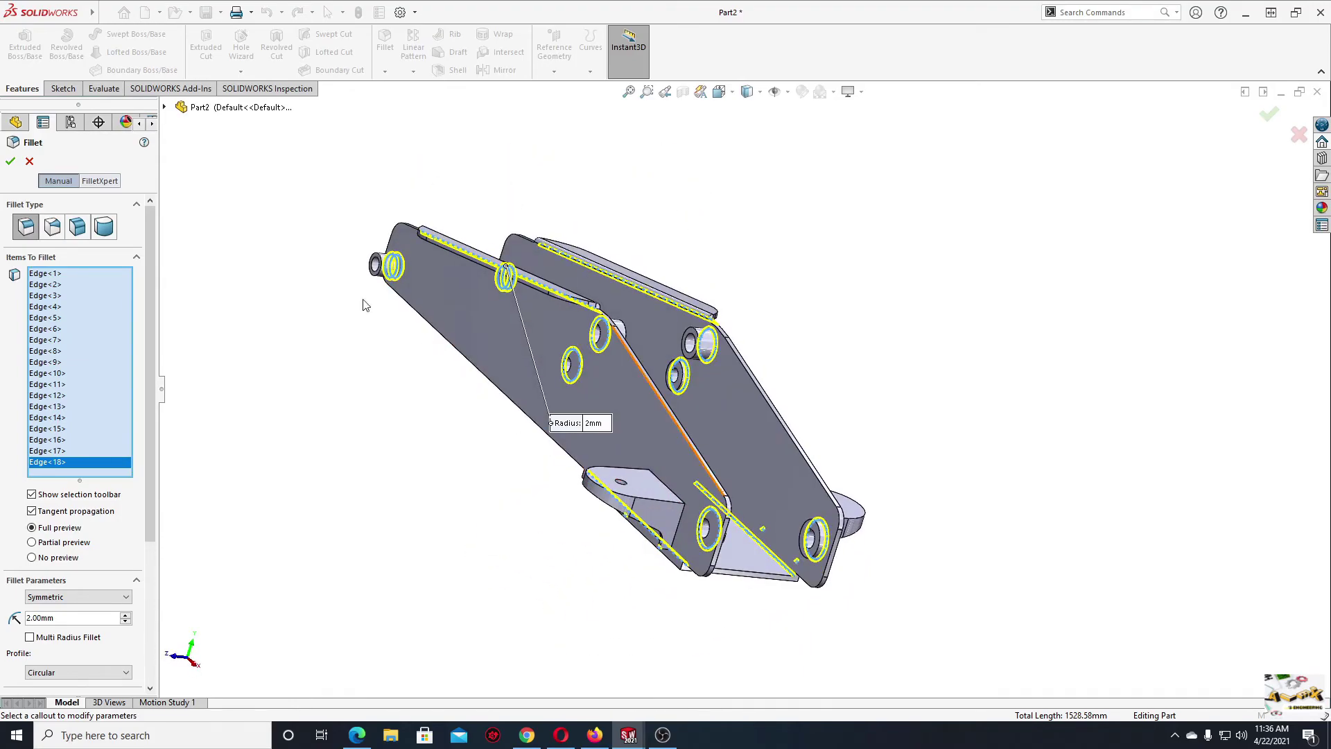
{"action": "left_click", "coordinate": [10, 161]}
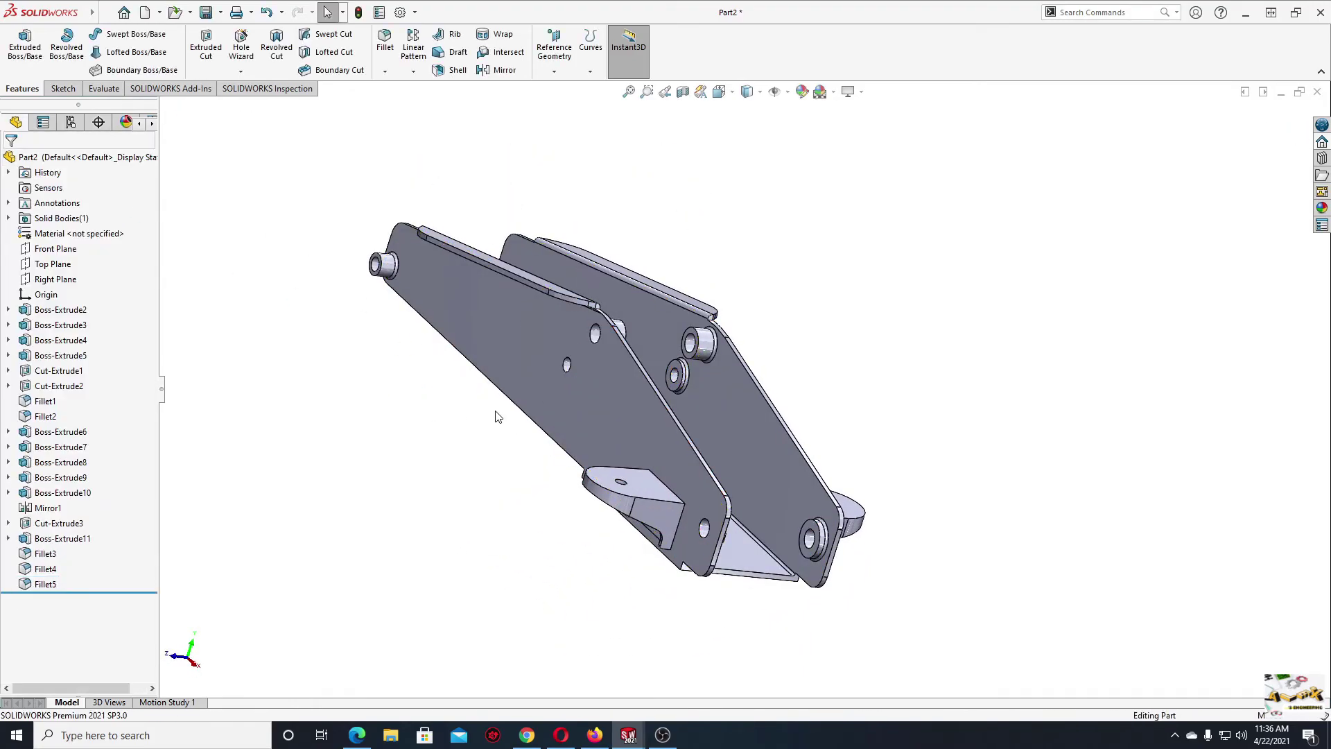
{"action": "middle_click_drag", "start_coordinate": [524, 520], "coordinate": [374, 97]}
{"action": "key", "text": "Return"}
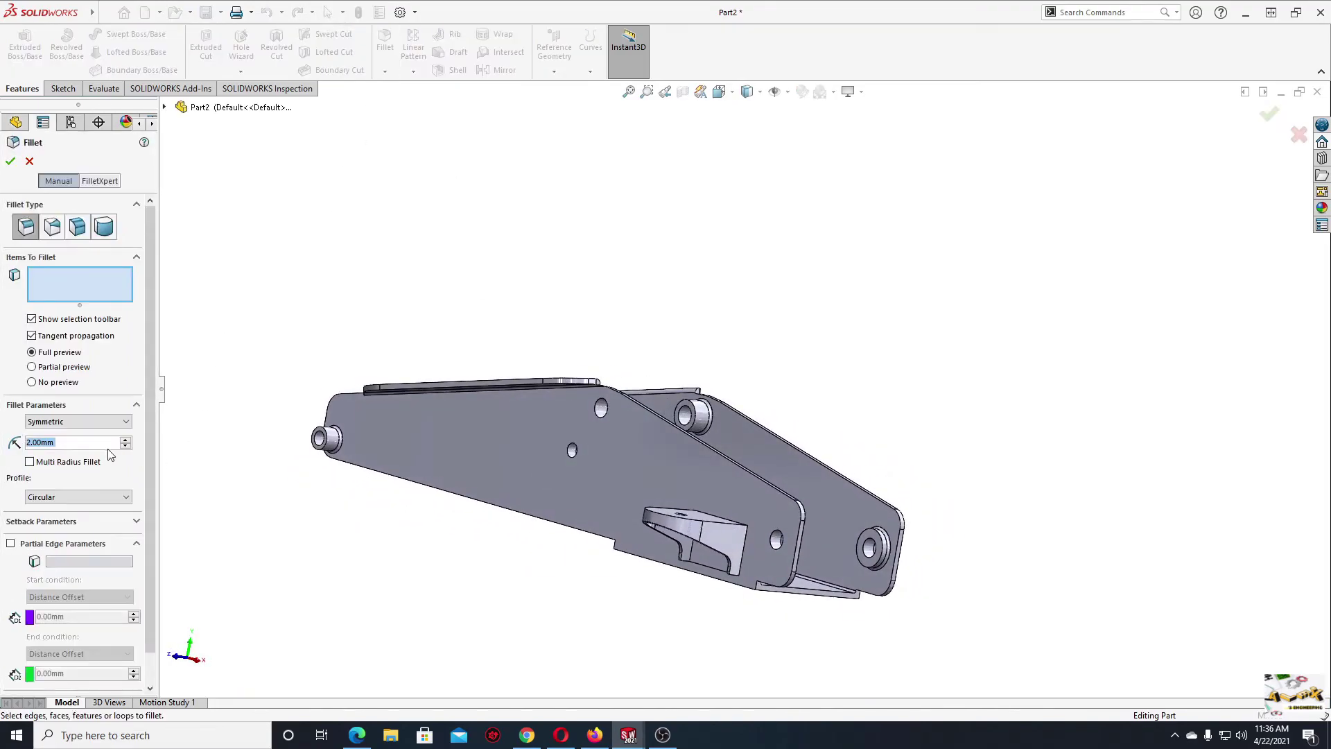
- Round the curved edges of both lug brackets with a 6 mm fillet
{"action": "type", "text": "6"}
{"action": "scroll", "coordinate": [713, 526], "scroll_direction": "down", "scroll_amount": 3}
{"action": "scroll", "coordinate": [714, 517], "scroll_direction": "down", "scroll_amount": 3}
{"action": "scroll", "coordinate": [625, 476], "scroll_direction": "down", "scroll_amount": 2}
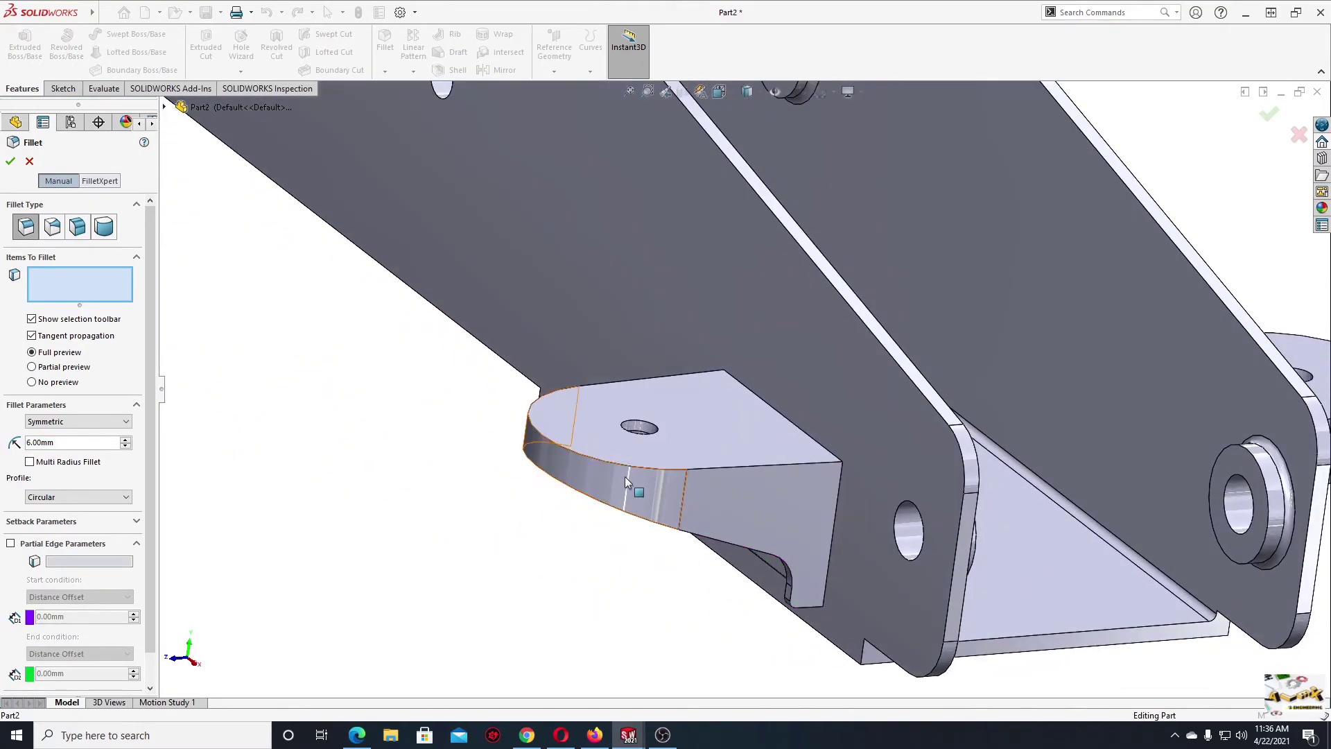
{"action": "left_click", "coordinate": [617, 470]}
{"action": "key", "text": "ctrl+Left"}
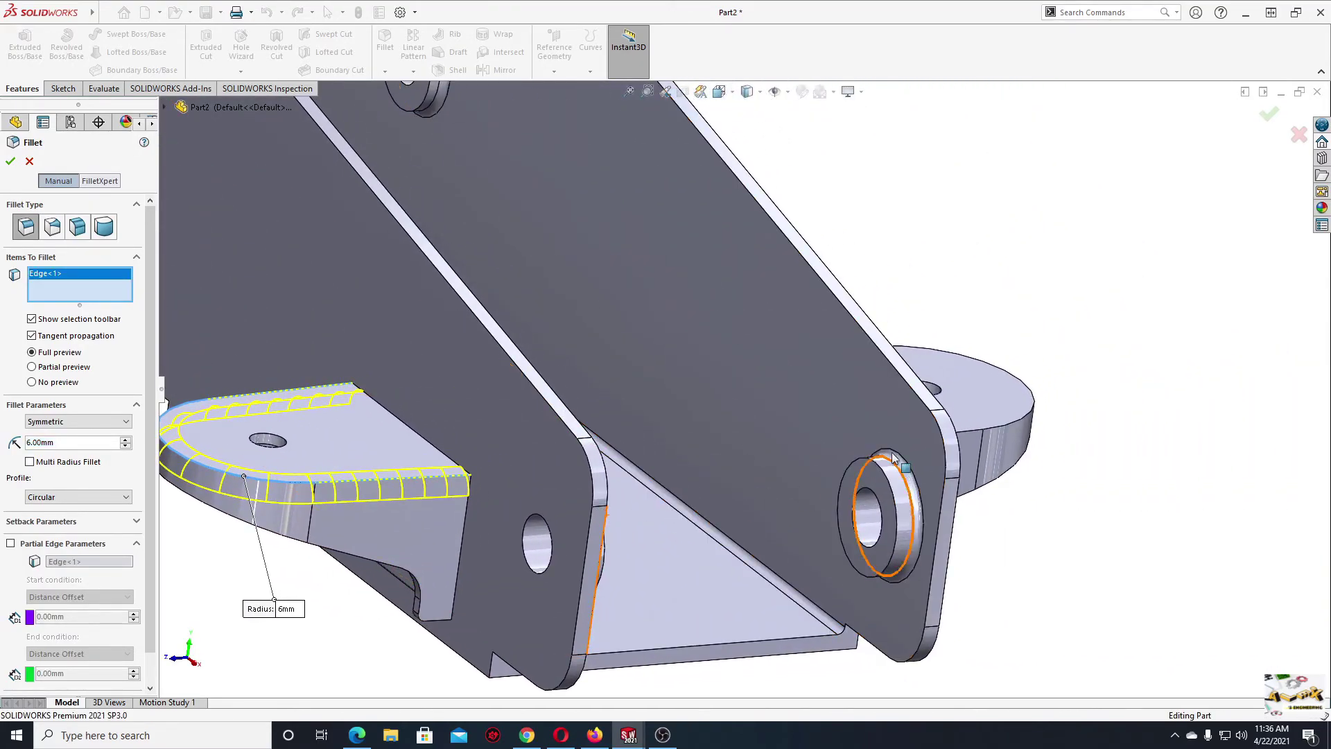
{"action": "left_click", "coordinate": [1005, 431]}
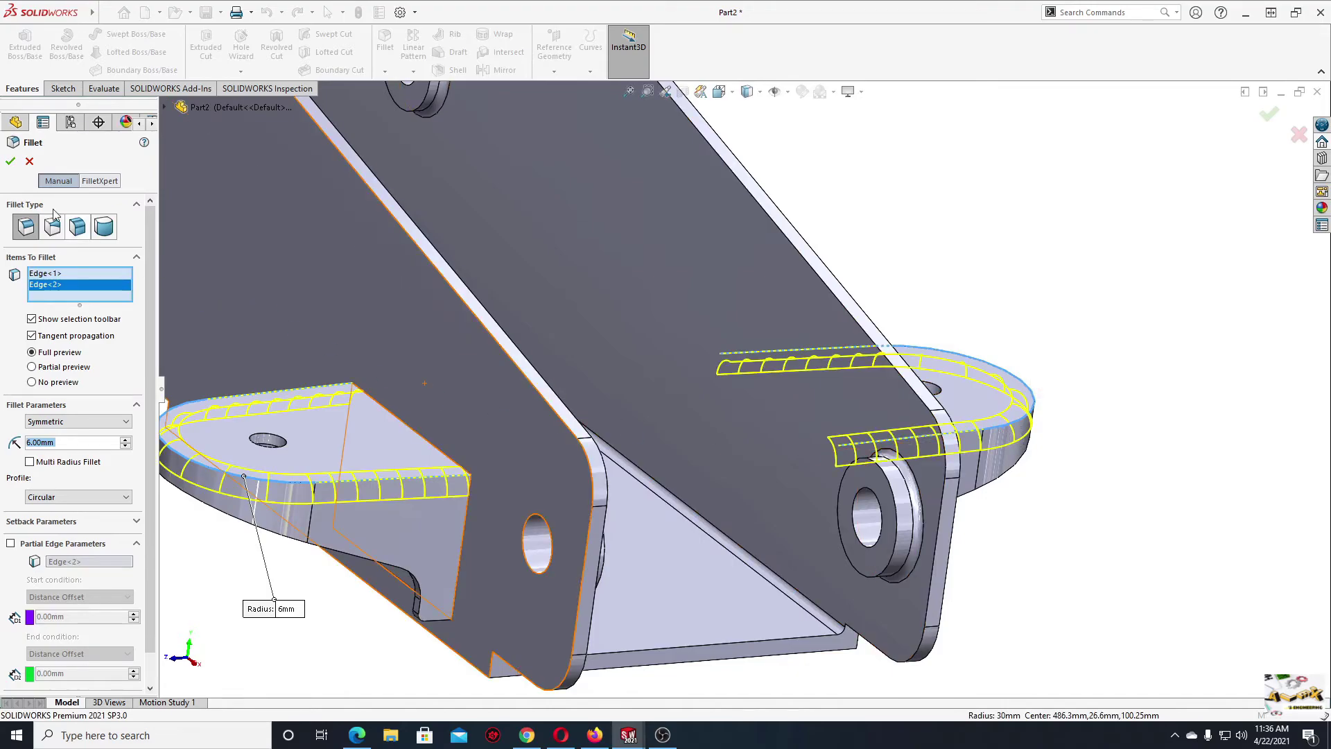
{"action": "key", "text": "Return"}
{"action": "scroll", "coordinate": [333, 547], "scroll_direction": "up", "scroll_amount": 3}
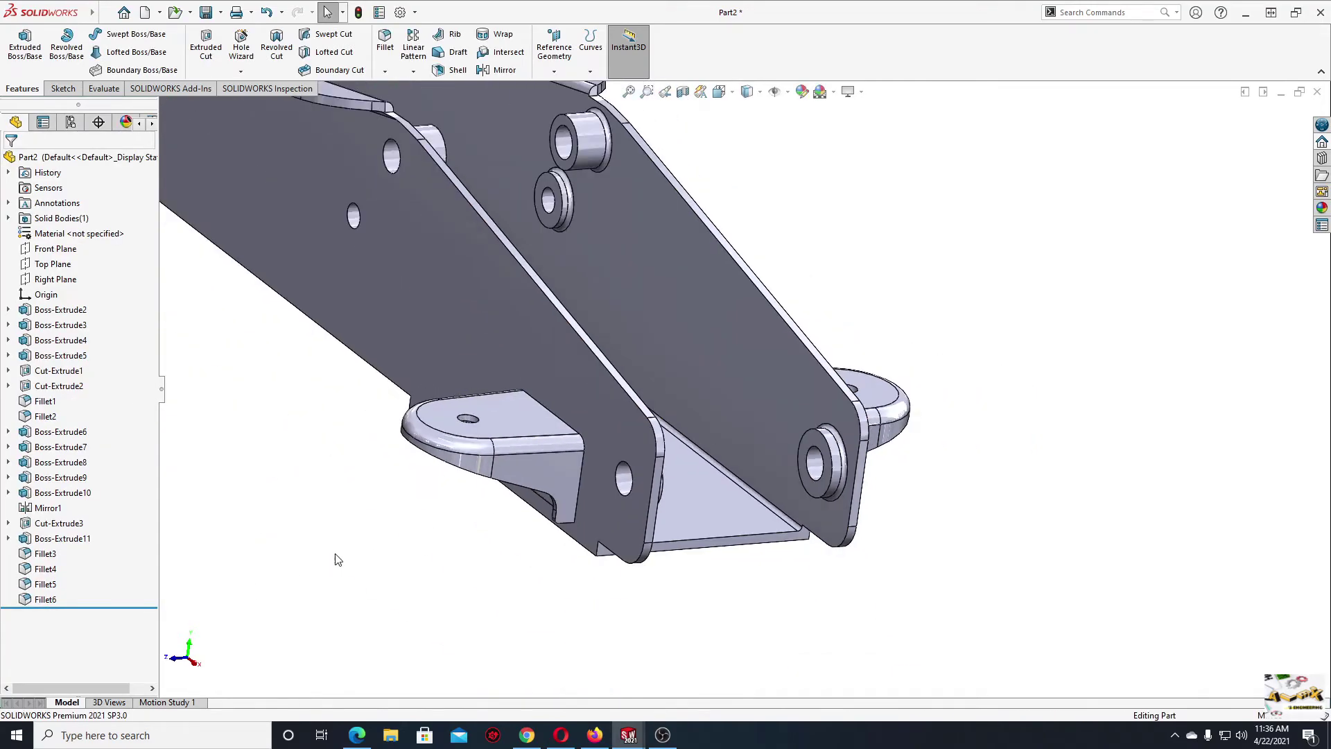
{"action": "scroll", "coordinate": [319, 513], "scroll_direction": "down", "scroll_amount": 3}
- Fillet the four short corner edges of the base strip at 2 mm
{"action": "key", "text": "Return"}
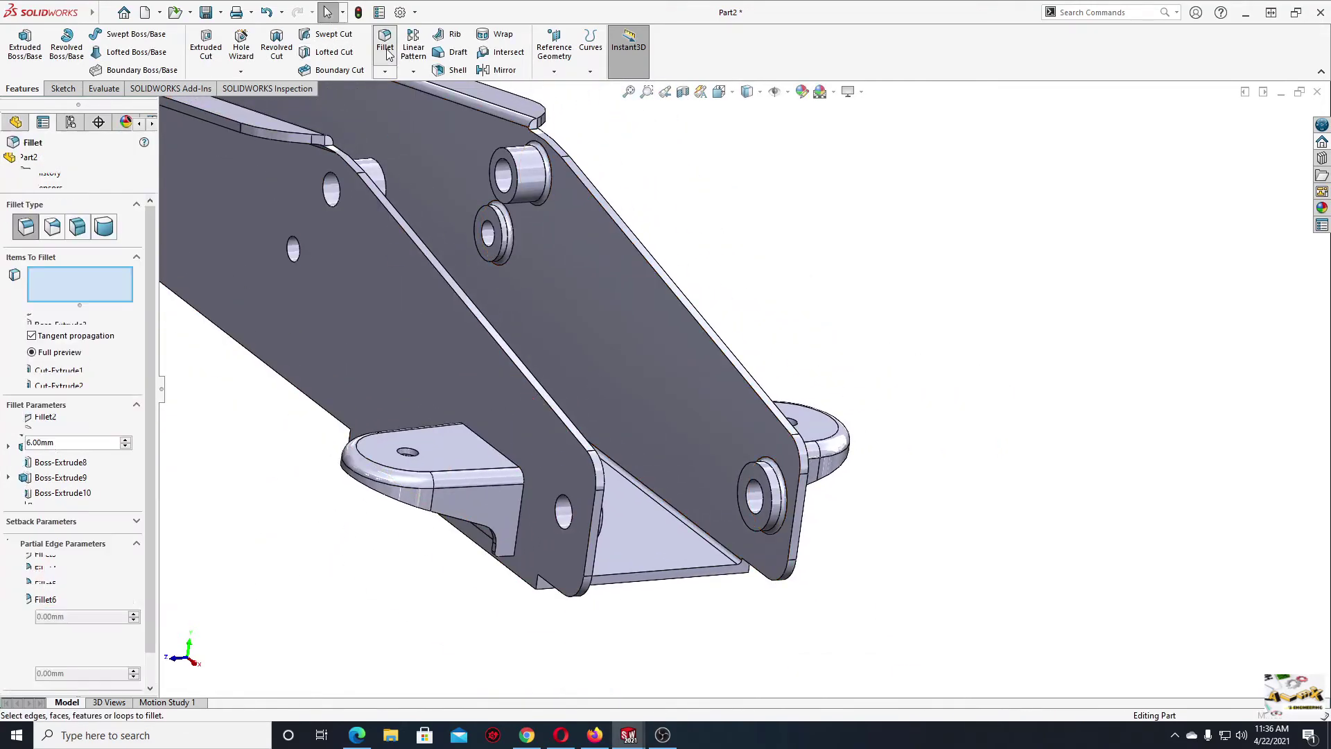
{"action": "key", "text": "Return"}
{"action": "mouse_move", "coordinate": [186, 477]}
{"action": "middle_mouse_down"}
{"action": "mouse_move", "coordinate": [527, 541]}
{"action": "mouse_move", "coordinate": [601, 487]}
{"action": "middle_mouse_up"}
{"action": "scroll", "coordinate": [564, 551], "scroll_direction": "down", "scroll_amount": 5}
{"action": "scroll", "coordinate": [570, 516], "scroll_direction": "down", "scroll_amount": 3}
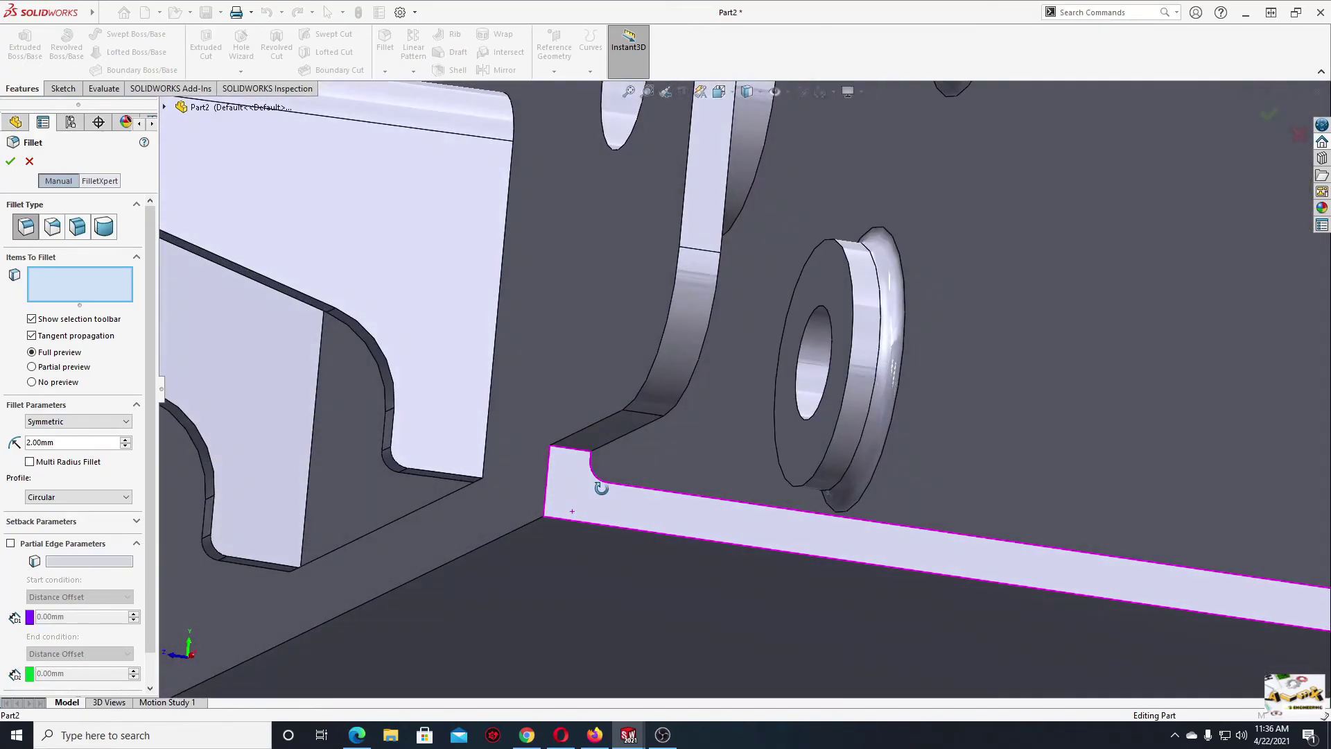
{"action": "left_click", "coordinate": [581, 463]}
{"action": "mouse_move", "coordinate": [766, 520]}
{"action": "middle_mouse_down"}
{"action": "mouse_move", "coordinate": [980, 550]}
{"action": "mouse_move", "coordinate": [721, 533]}
{"action": "middle_mouse_up"}
{"action": "left_click", "coordinate": [784, 525]}
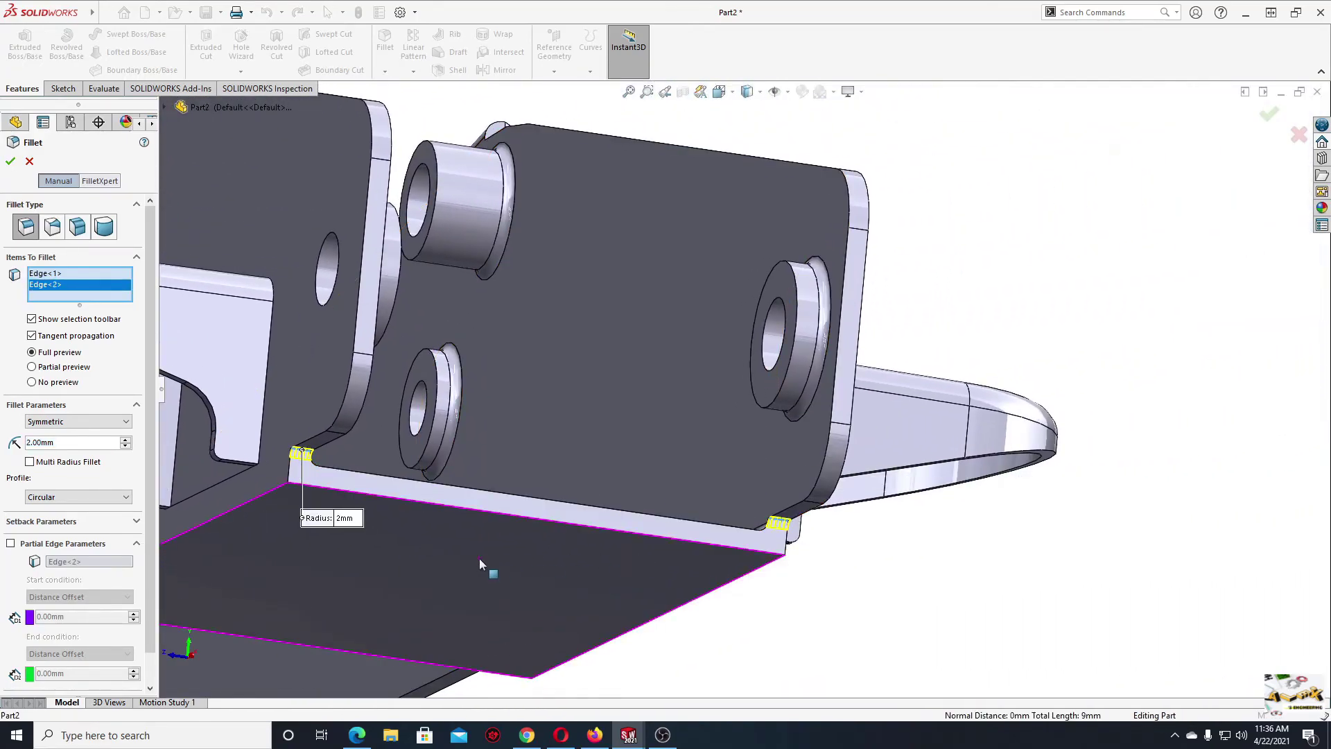
{"action": "middle_click_drag", "start_coordinate": [480, 559], "coordinate": [488, 540]}
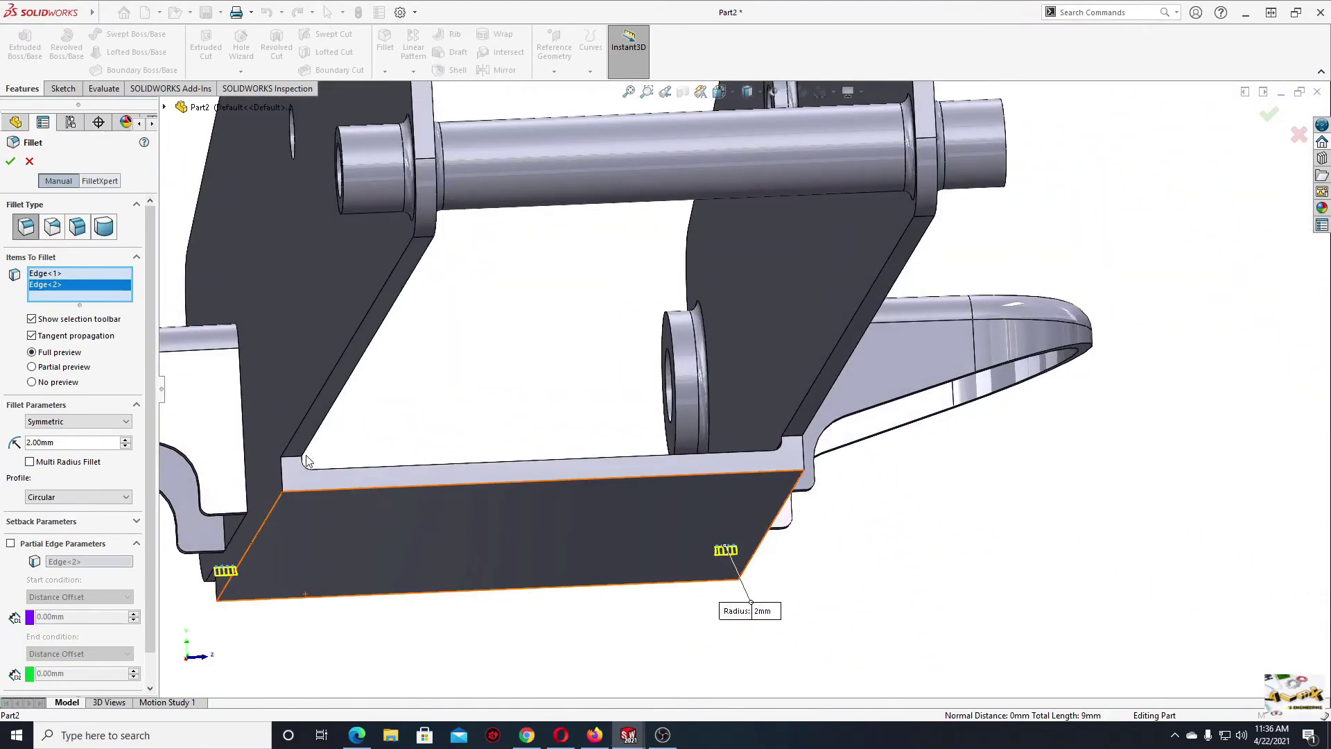
{"action": "left_click", "coordinate": [298, 463]}
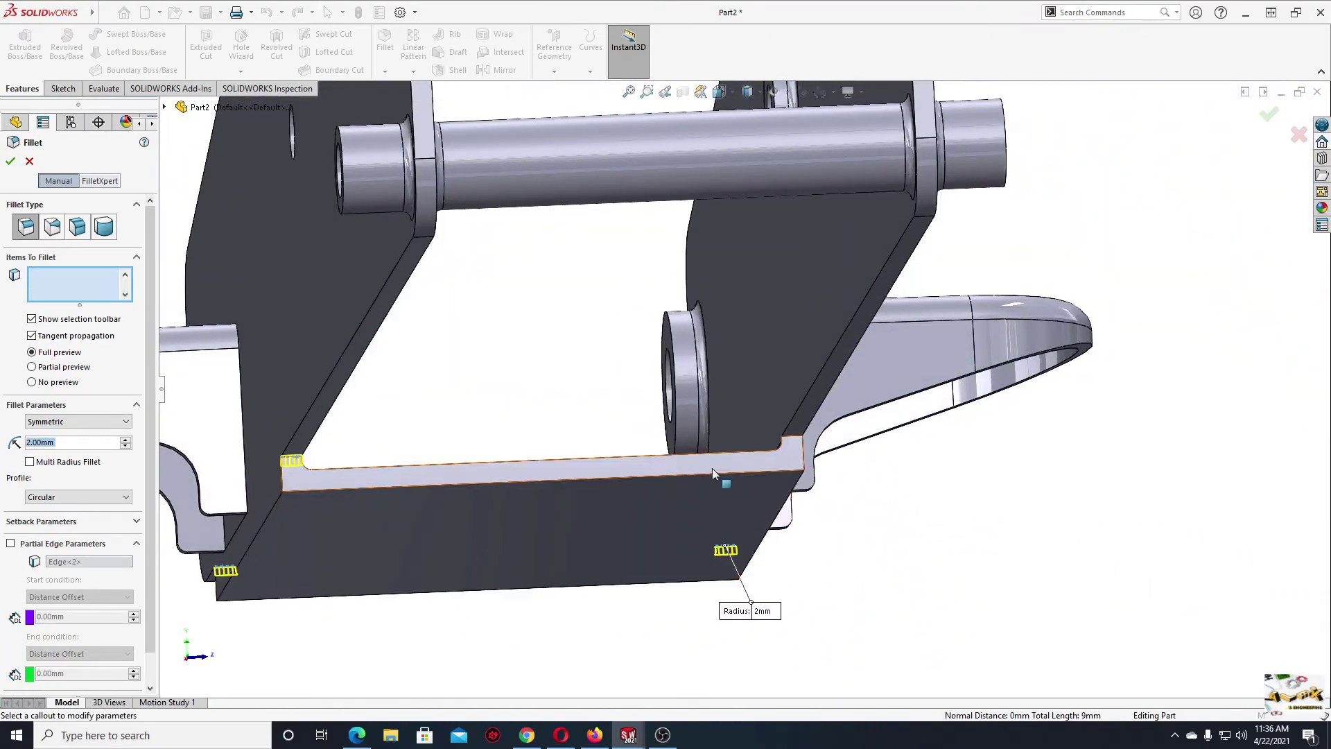
{"action": "left_click", "coordinate": [792, 442]}
{"action": "key", "text": "Return"}
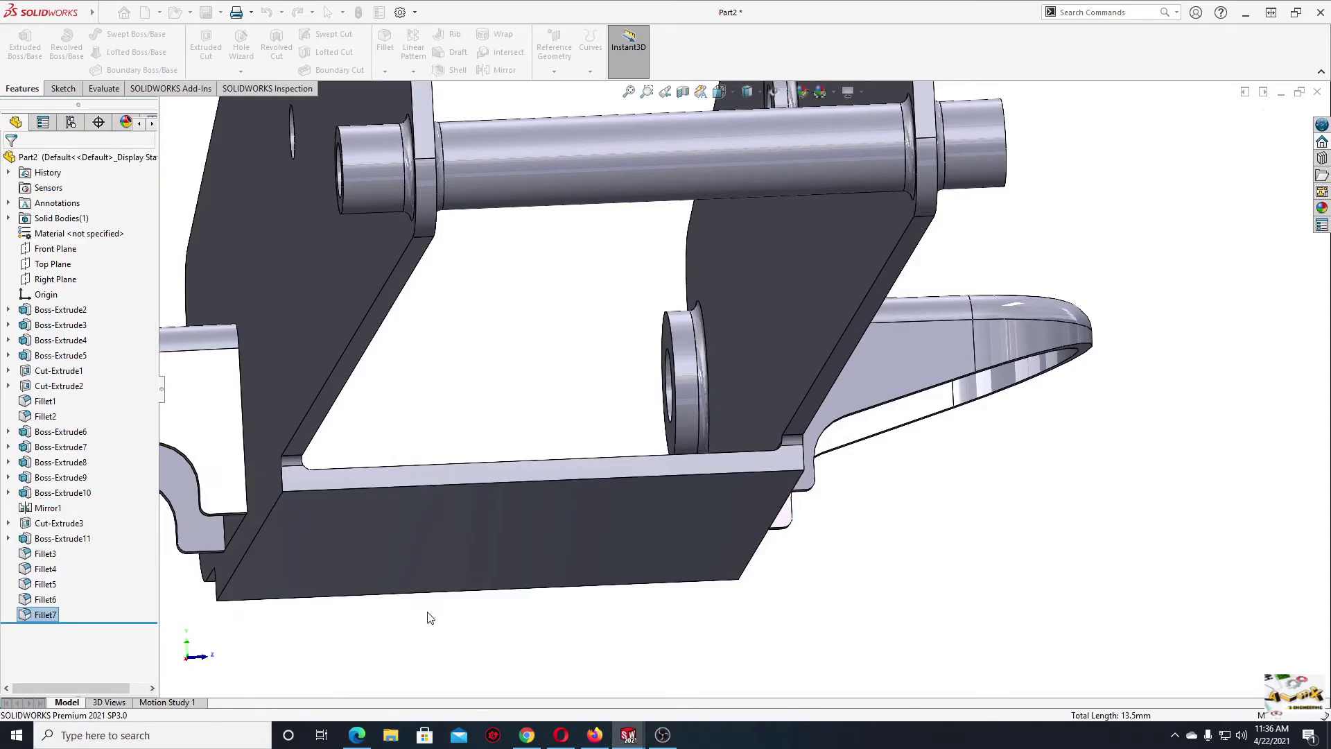
{"action": "mouse_move", "coordinate": [428, 644]}
{"action": "middle_mouse_down"}
{"action": "mouse_move", "coordinate": [467, 461]}
{"action": "mouse_move", "coordinate": [432, 513]}
{"action": "mouse_move", "coordinate": [514, 347]}
{"action": "middle_mouse_up"}
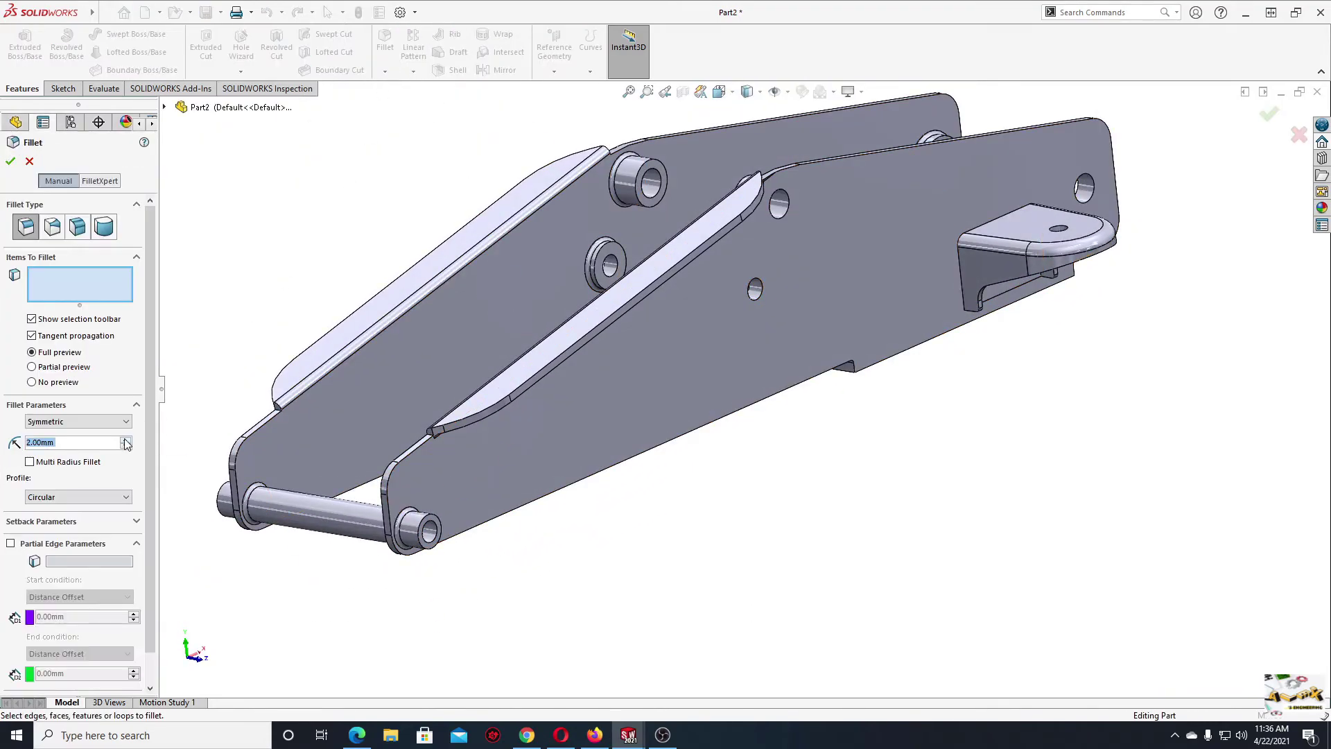
- Set the fillet radius to 4.5 mm and select both end edges of the first stiffener strip
{"action": "type", "text": "4.5"}
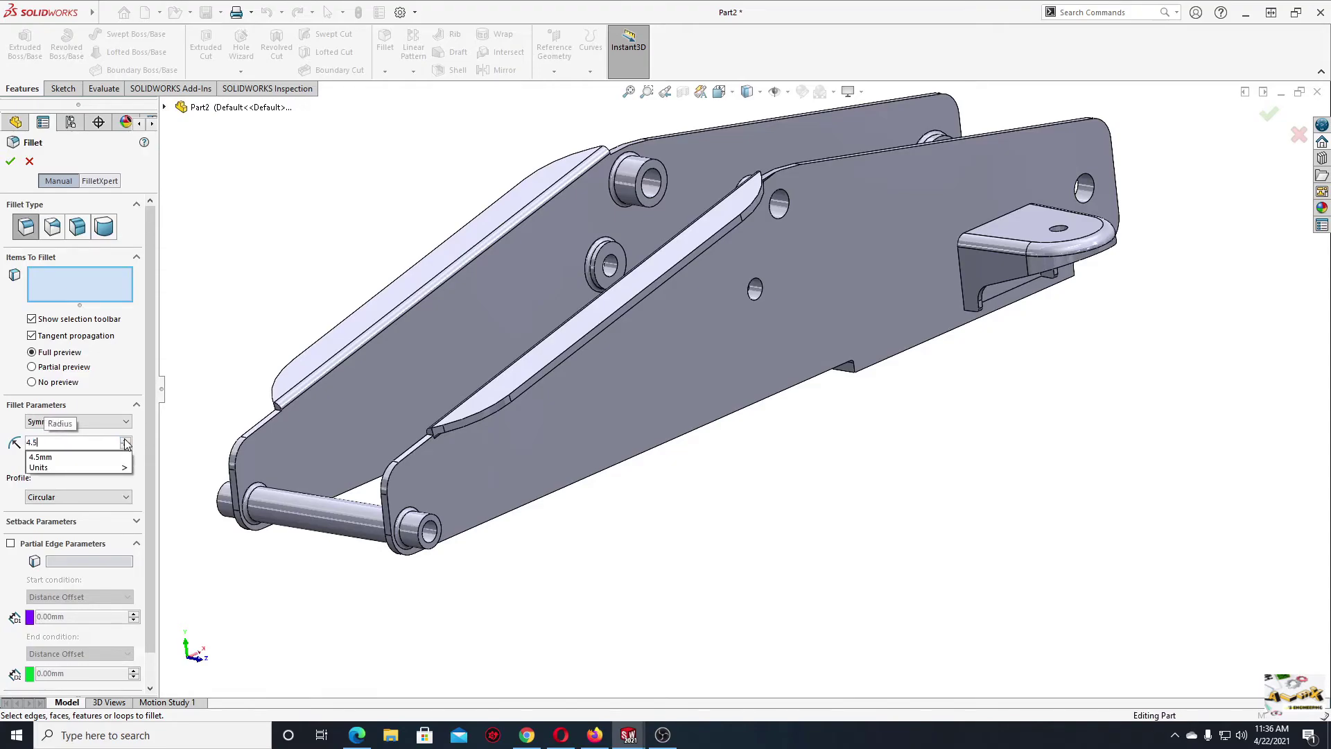
{"action": "key", "text": "Return"}
{"action": "scroll", "coordinate": [478, 447], "scroll_direction": "down", "scroll_amount": 5}
{"action": "scroll", "coordinate": [522, 456], "scroll_direction": "down", "scroll_amount": 2}
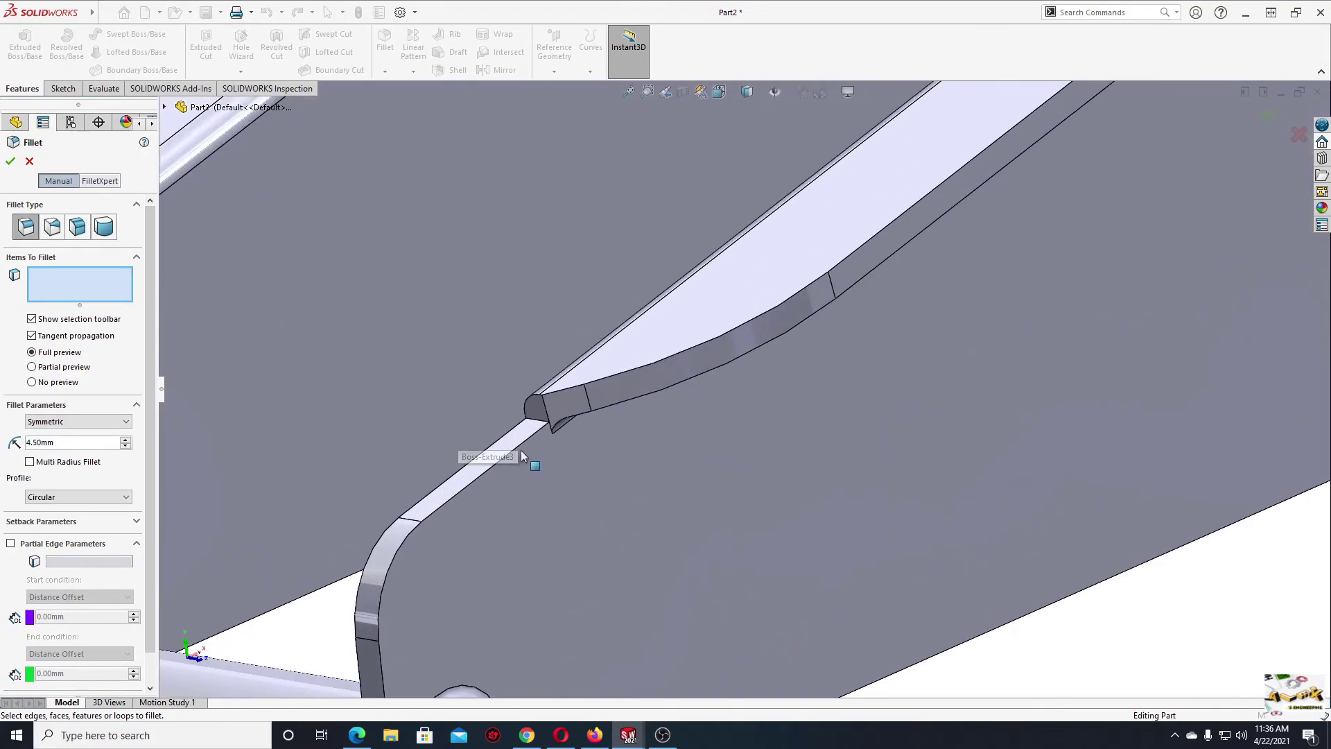
{"action": "scroll", "coordinate": [522, 455], "scroll_direction": "up", "scroll_amount": 3}
{"action": "left_click", "coordinate": [527, 415]}
{"action": "scroll", "coordinate": [687, 419], "scroll_direction": "up", "scroll_amount": 2}
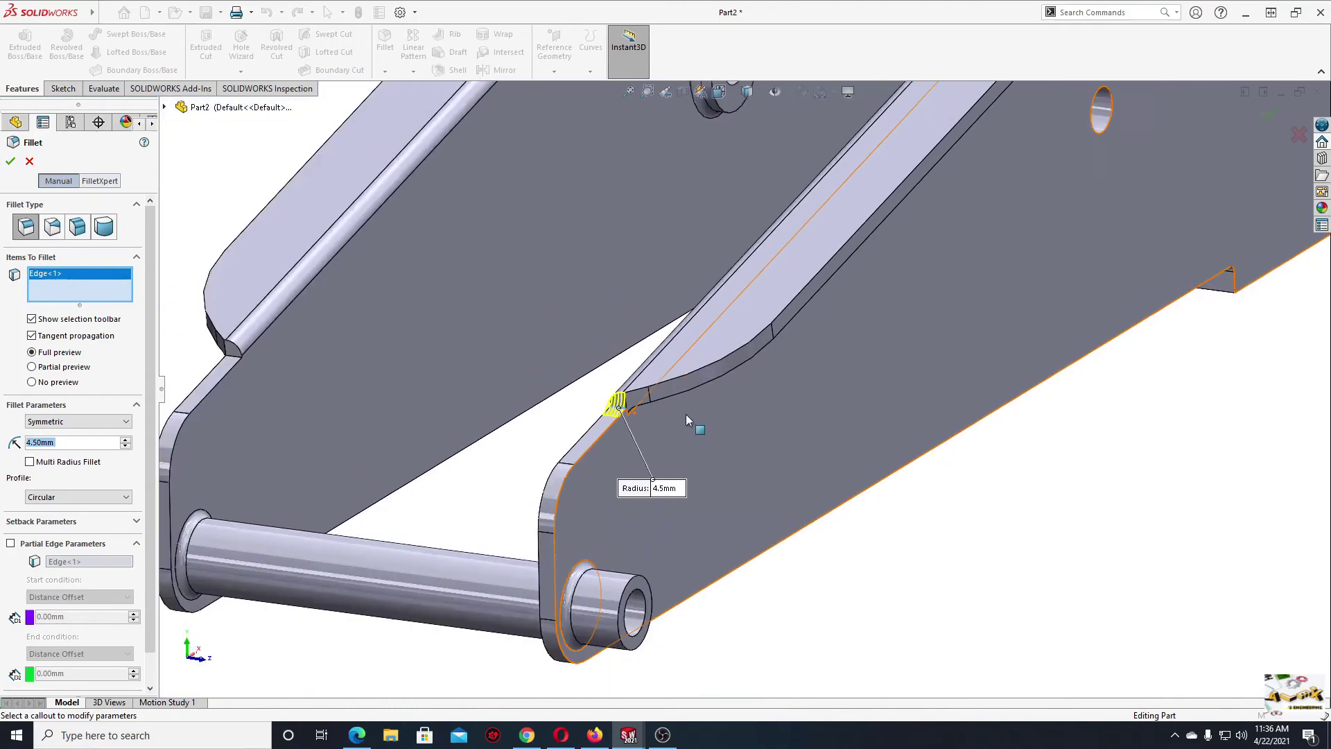
{"action": "middle_click_drag", "start_coordinate": [687, 420], "coordinate": [704, 270]}
{"action": "scroll", "coordinate": [704, 269], "scroll_direction": "down", "scroll_amount": 4}
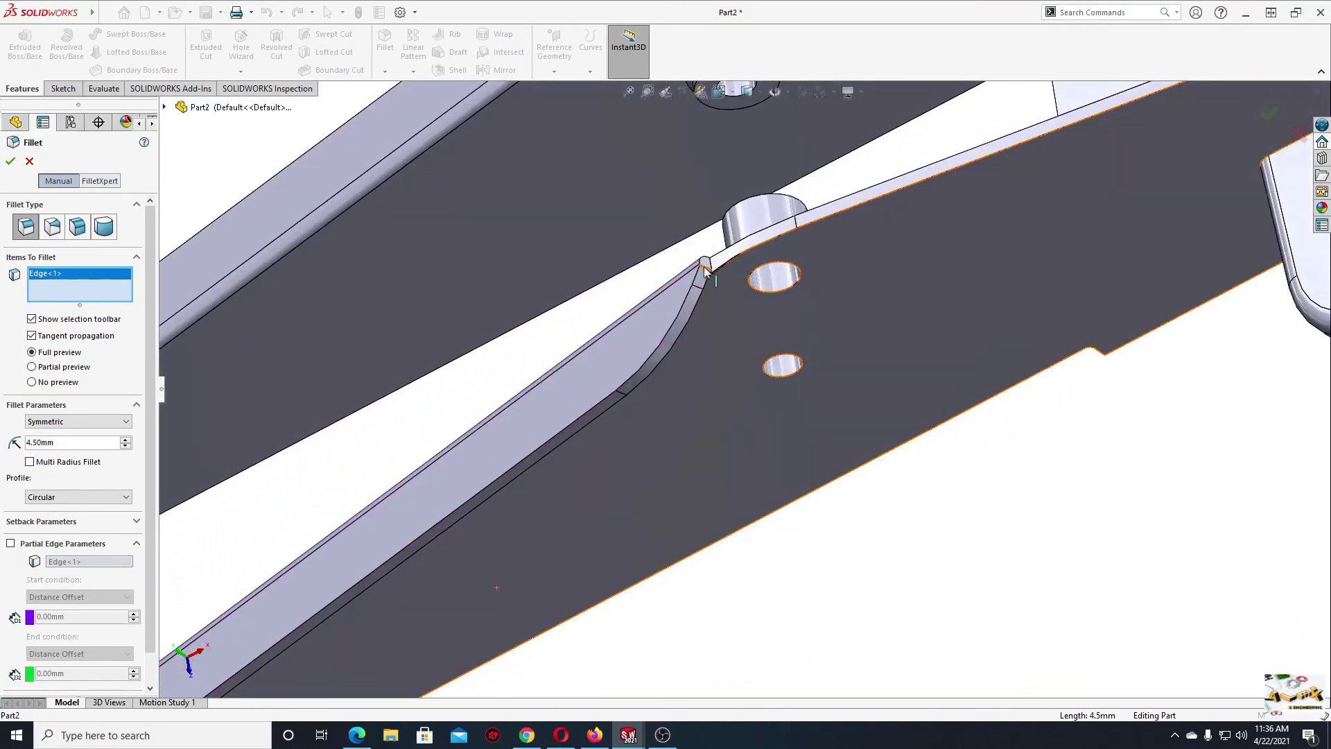
{"action": "left_click", "coordinate": [714, 267]}
- Add the other plate's two stiffener strip edges to the 4.5 mm fillet
{"action": "middle_click_drag", "start_coordinate": [635, 205], "coordinate": [678, 559], "text": "ctrl"}
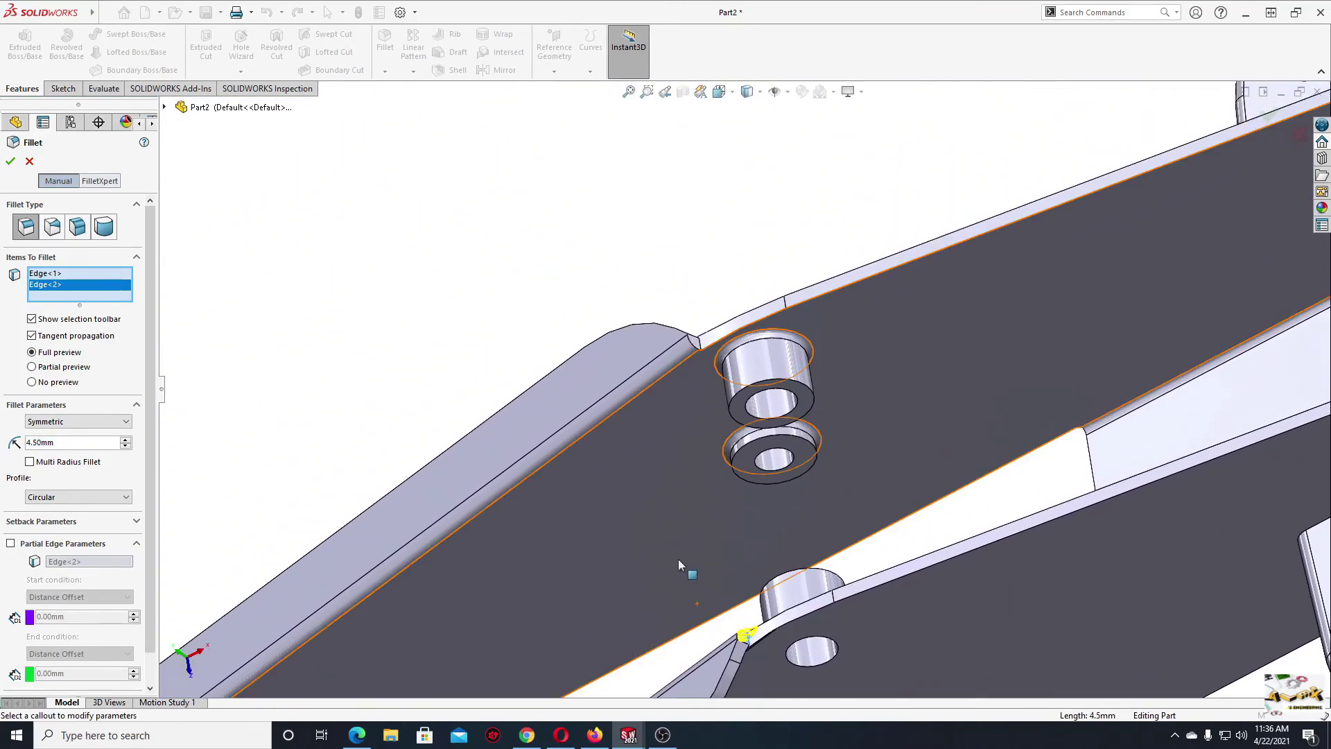
{"action": "left_click", "coordinate": [699, 344]}
{"action": "scroll", "coordinate": [555, 510], "scroll_direction": "up", "scroll_amount": 3}
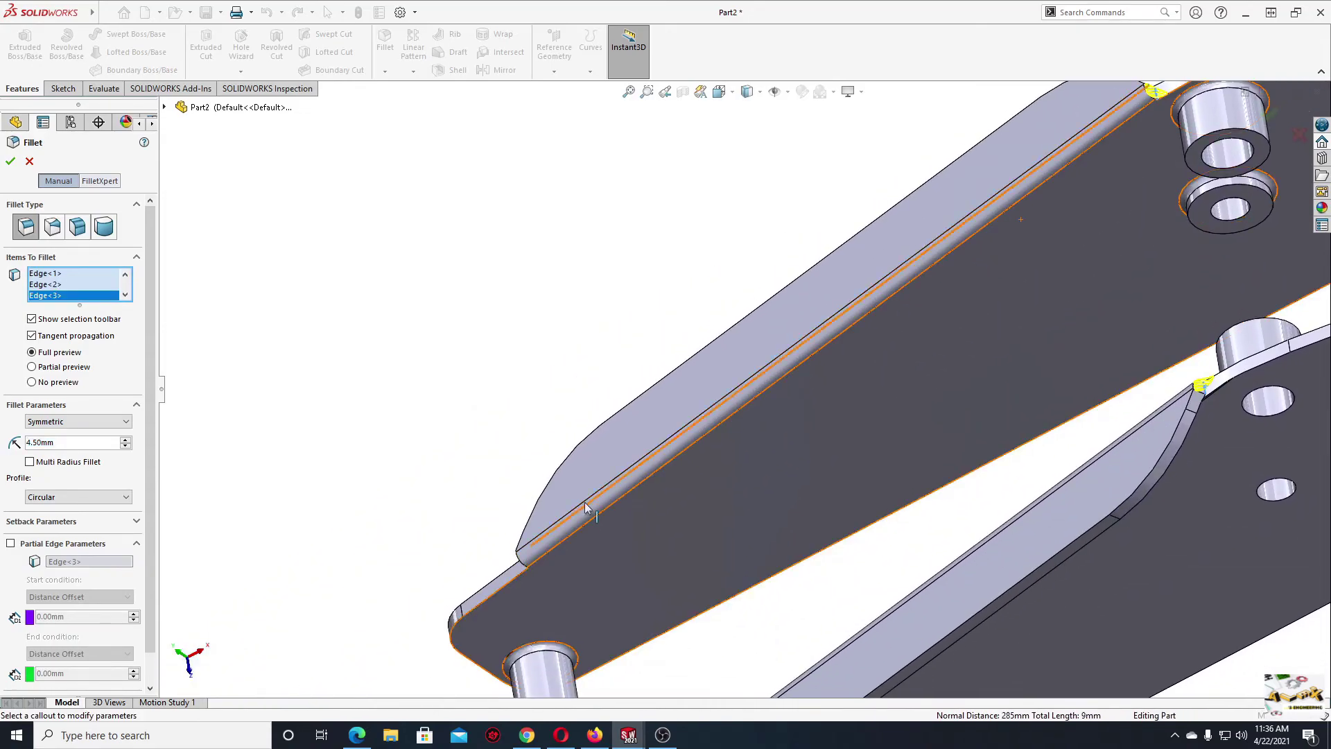
{"action": "middle_click_drag", "start_coordinate": [585, 446], "coordinate": [580, 562]}
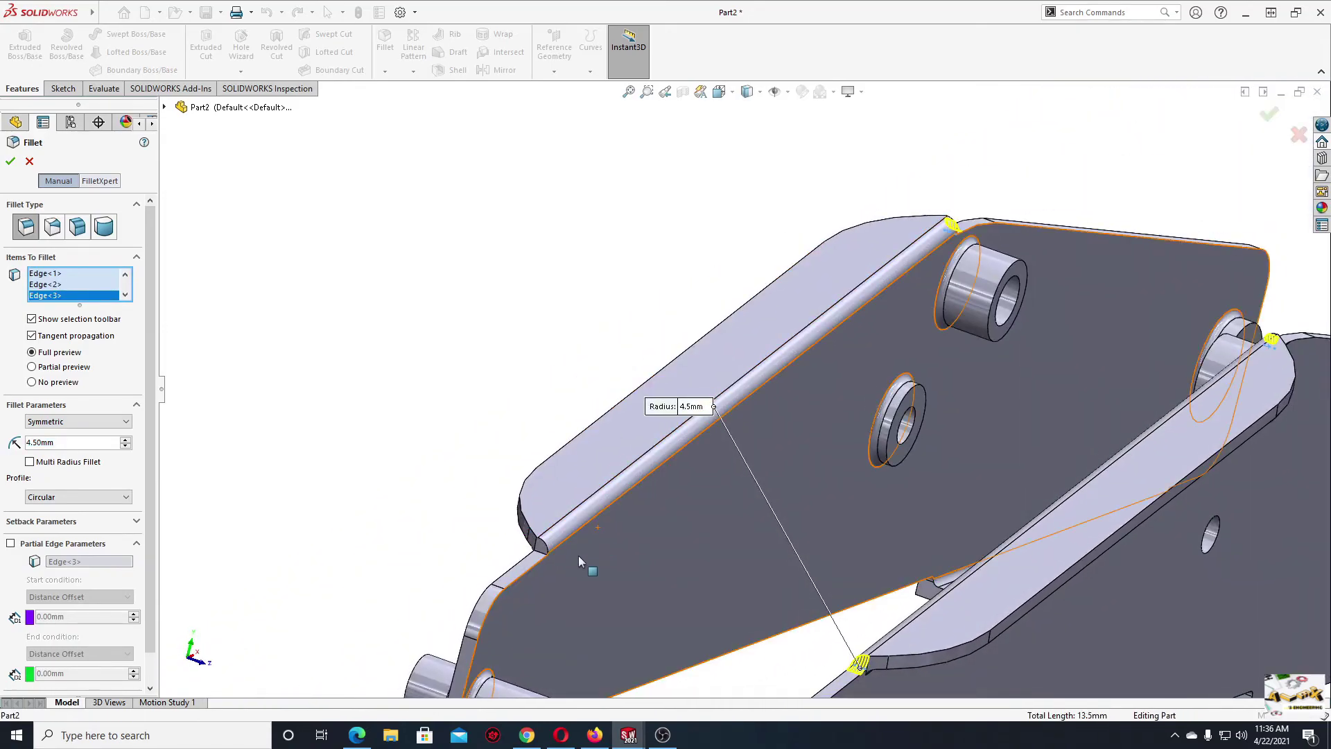
{"action": "left_click", "coordinate": [535, 554]}
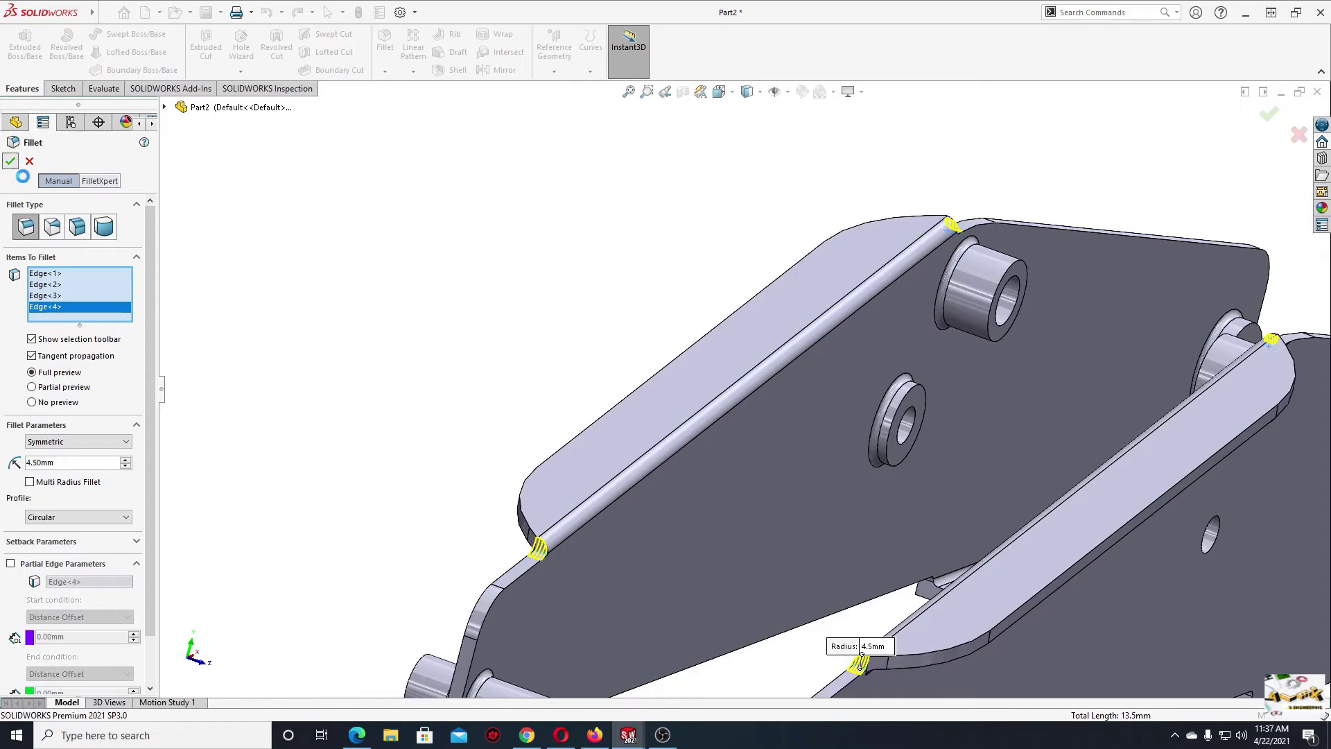
{"action": "scroll", "coordinate": [565, 554], "scroll_direction": "up", "scroll_amount": 3}
{"action": "mouse_move", "coordinate": [565, 554]}
{"action": "middle_mouse_down"}
{"action": "mouse_move", "coordinate": [649, 484]}
{"action": "mouse_move", "coordinate": [598, 369]}
{"action": "middle_mouse_up"}
{"action": "scroll", "coordinate": [614, 504], "scroll_direction": "down", "scroll_amount": 3}
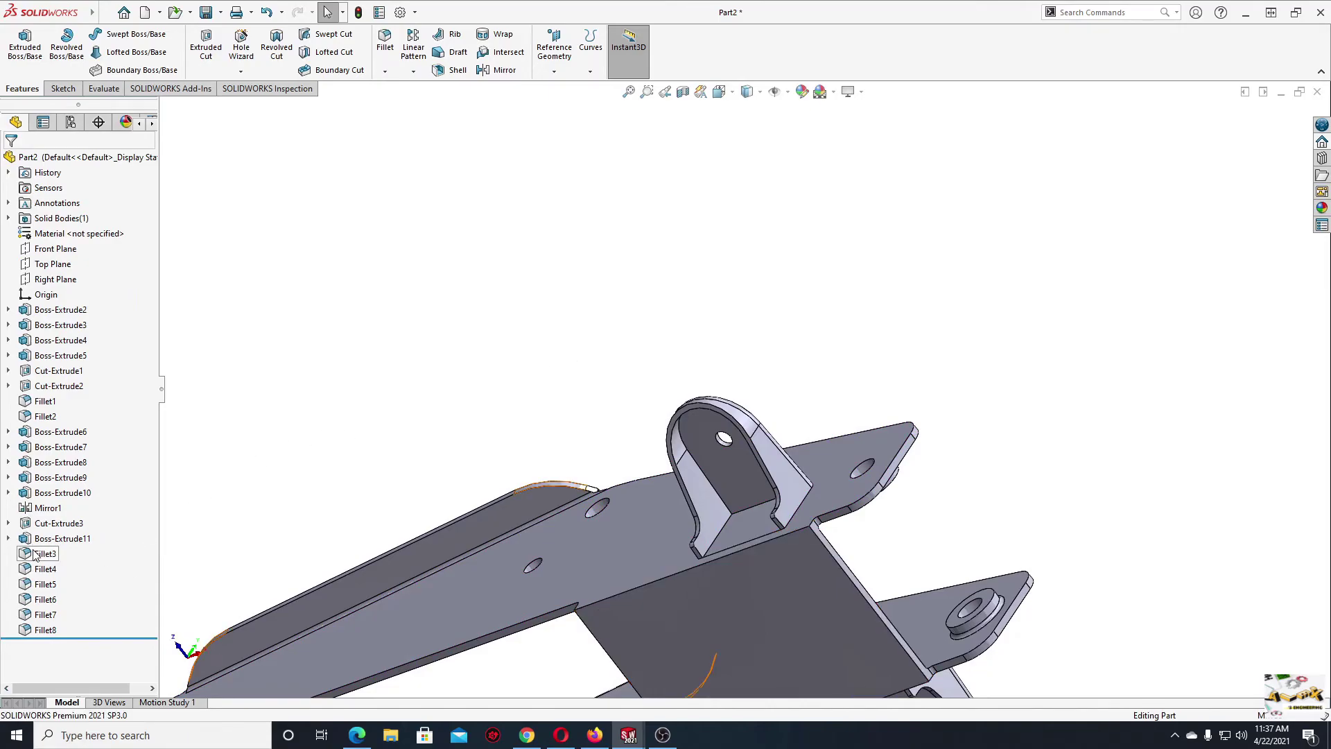
- Reopen Fillet4 for editing from the feature tree
{"action": "left_click", "coordinate": [39, 573]}
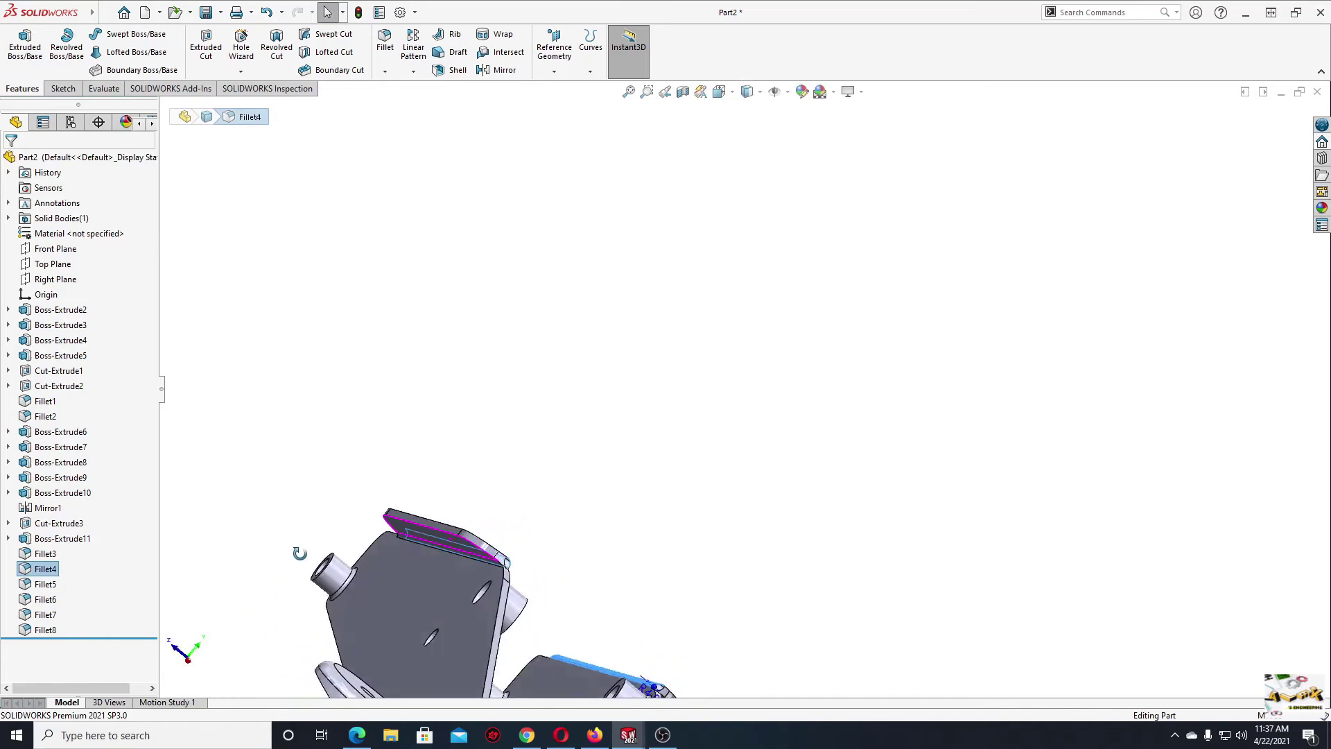
{"action": "middle_click_drag", "start_coordinate": [298, 550], "coordinate": [287, 595]}
{"action": "left_click", "coordinate": [39, 576]}
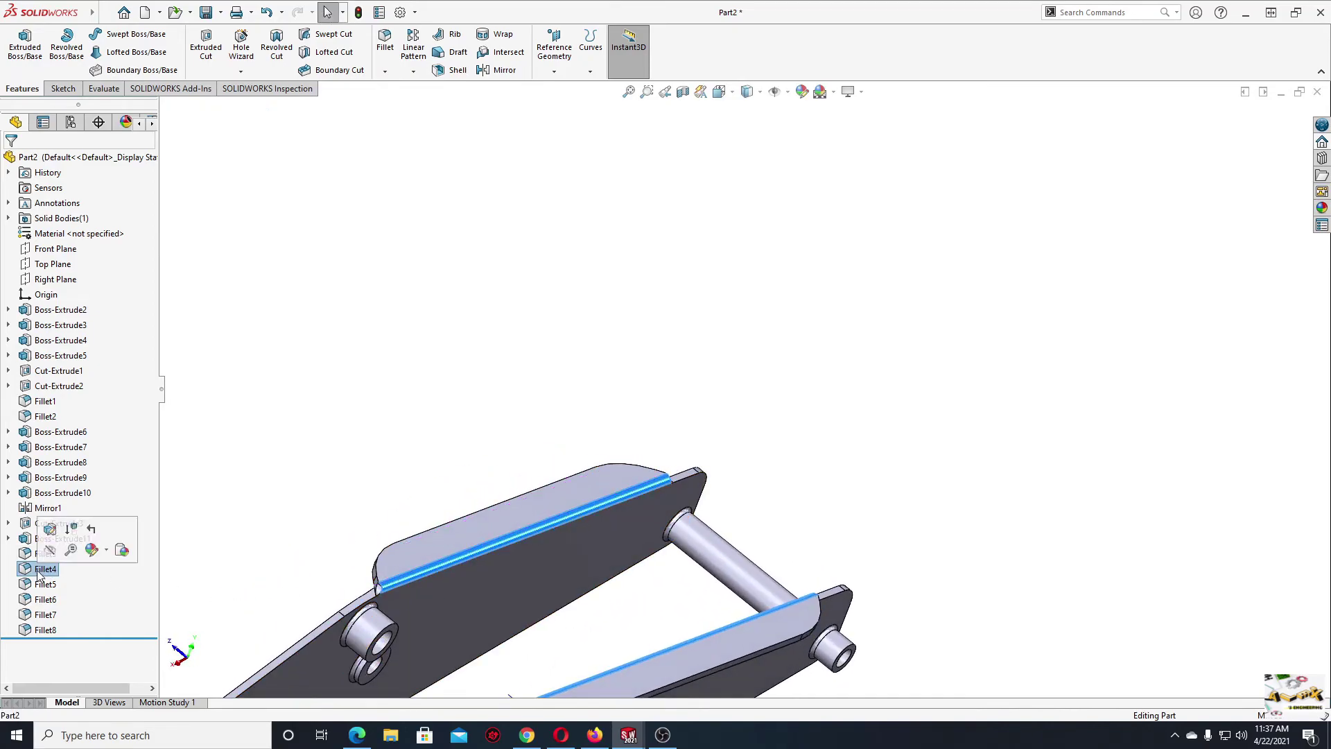
{"action": "left_click", "coordinate": [42, 528]}
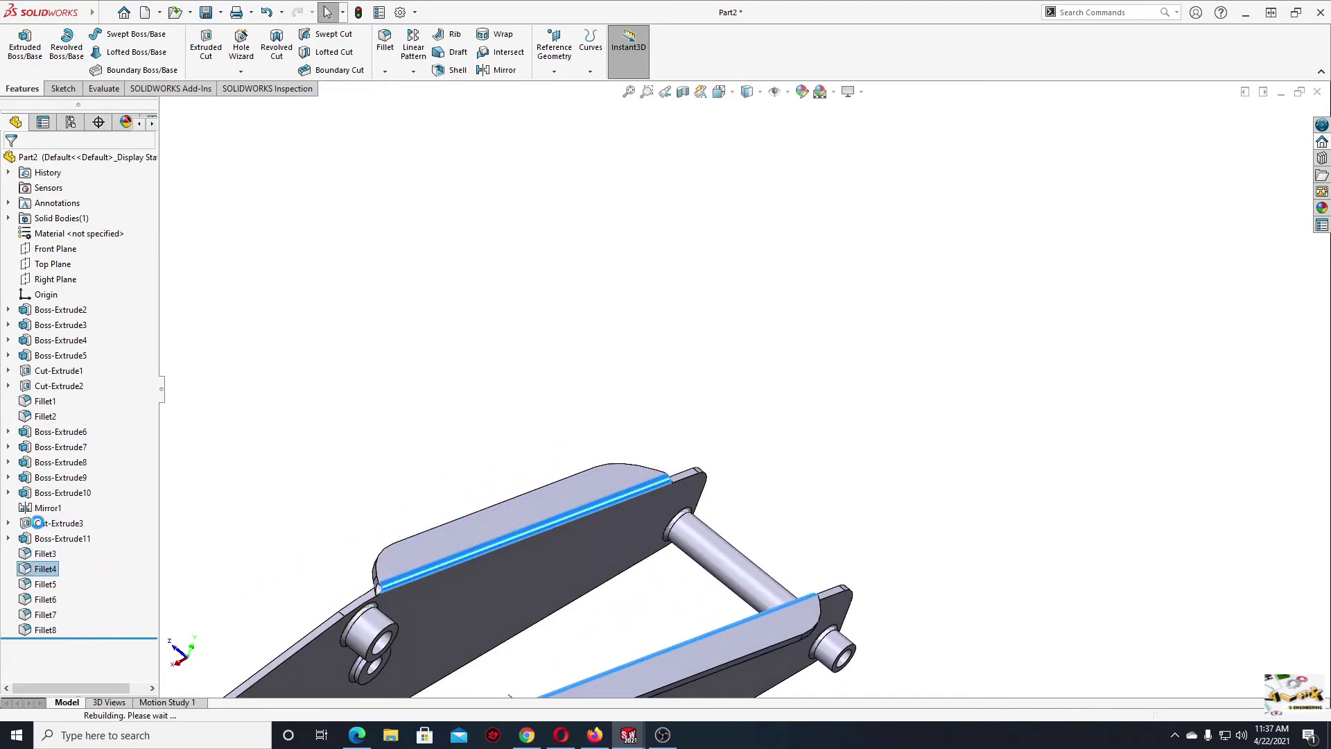
- Add the inner edges of both lug brackets to Fillet4 and apply it
{"action": "mouse_move", "coordinate": [256, 518]}
{"action": "middle_mouse_down"}
{"action": "mouse_move", "coordinate": [404, 556]}
{"action": "mouse_move", "coordinate": [460, 467]}
{"action": "mouse_move", "coordinate": [610, 313]}
{"action": "middle_mouse_up"}
{"action": "scroll", "coordinate": [689, 388], "scroll_direction": "down", "scroll_amount": 3}
{"action": "scroll", "coordinate": [689, 388], "scroll_direction": "down", "scroll_amount": 5}
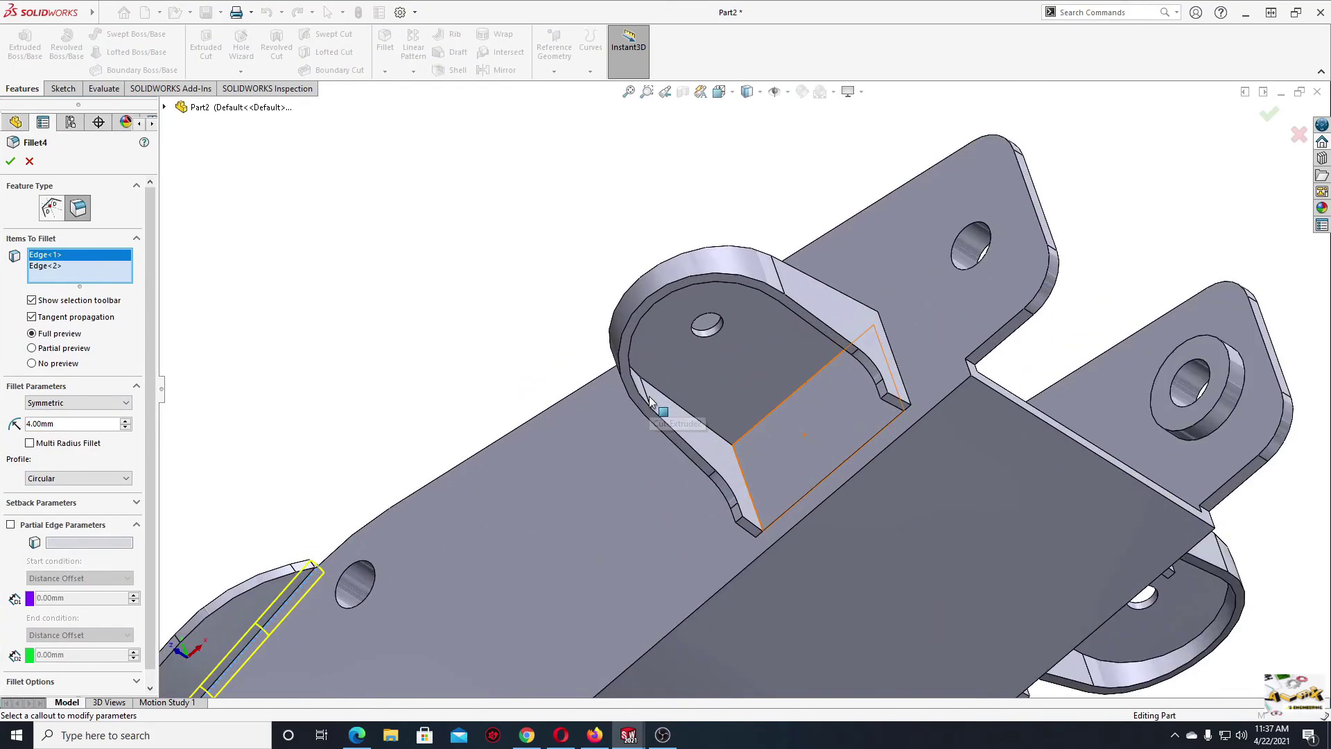
{"action": "scroll", "coordinate": [688, 383], "scroll_direction": "down", "scroll_amount": 4}
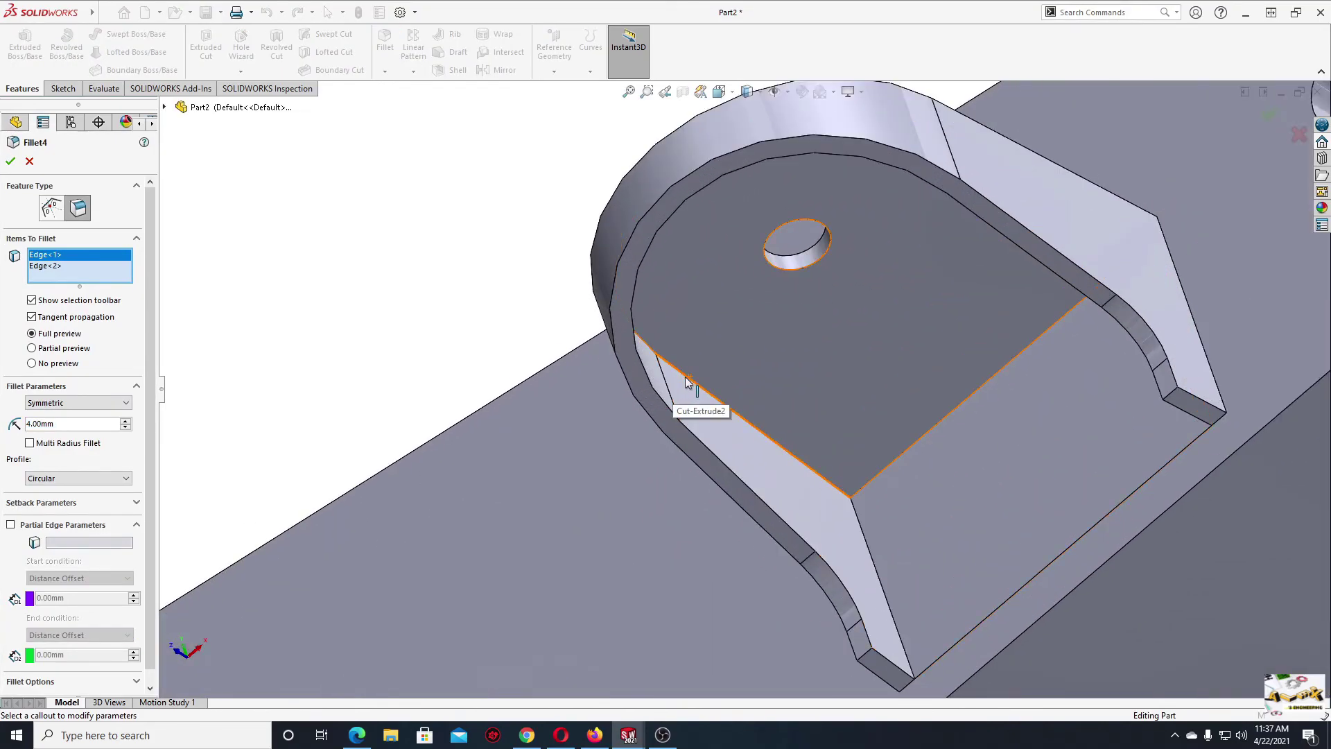
{"action": "left_click", "coordinate": [683, 378]}
{"action": "mouse_move", "coordinate": [683, 378]}
{"action": "middle_mouse_down"}
{"action": "mouse_move", "coordinate": [873, 371]}
{"action": "mouse_move", "coordinate": [965, 401]}
{"action": "middle_mouse_up"}
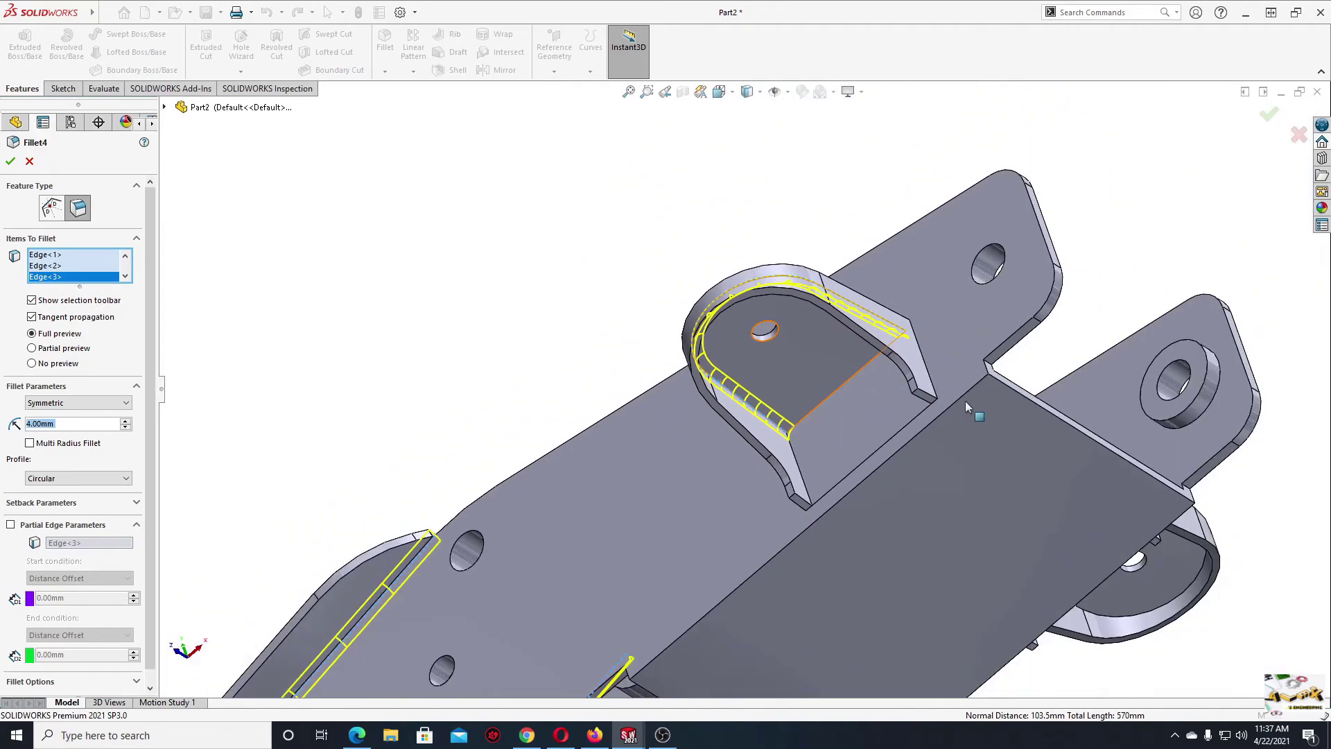
{"action": "scroll", "coordinate": [866, 336], "scroll_direction": "down", "scroll_amount": 3}
{"action": "middle_click_drag", "start_coordinate": [866, 337], "coordinate": [613, 552], "text": "ctrl"}
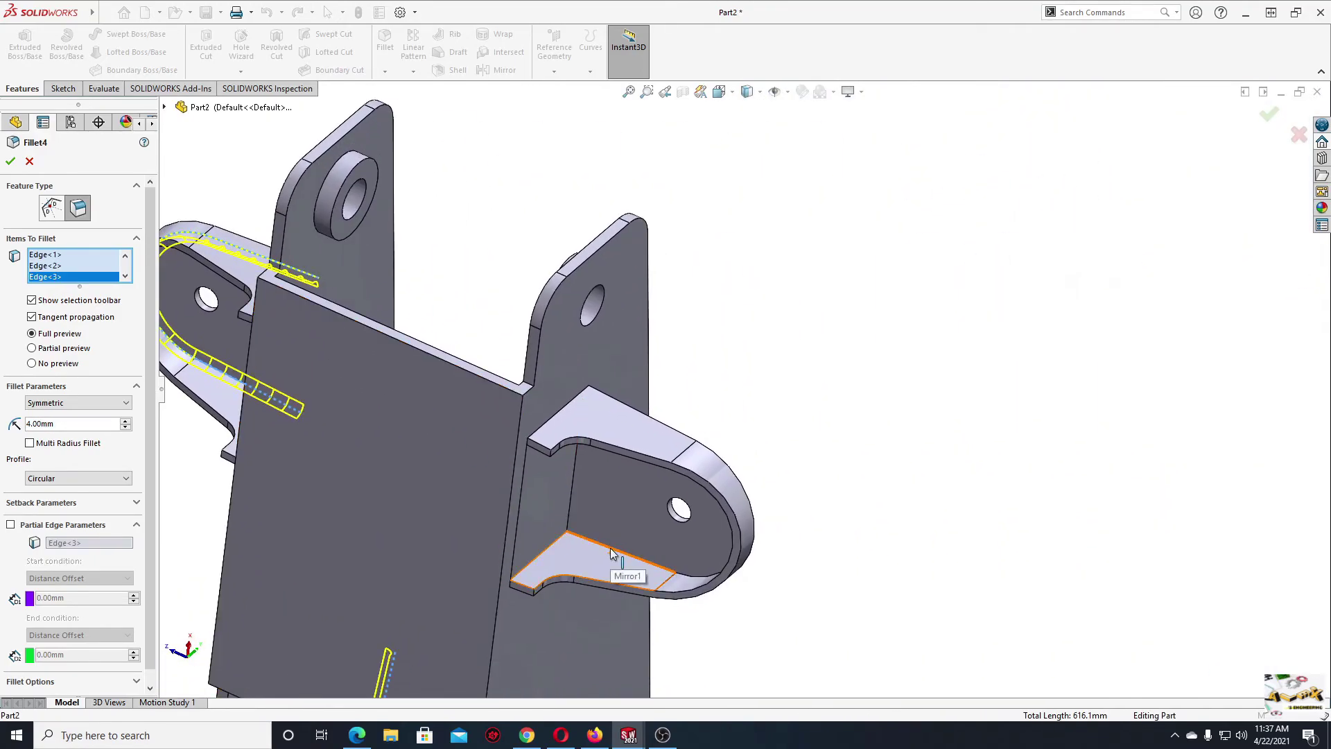
{"action": "left_click", "coordinate": [611, 549]}
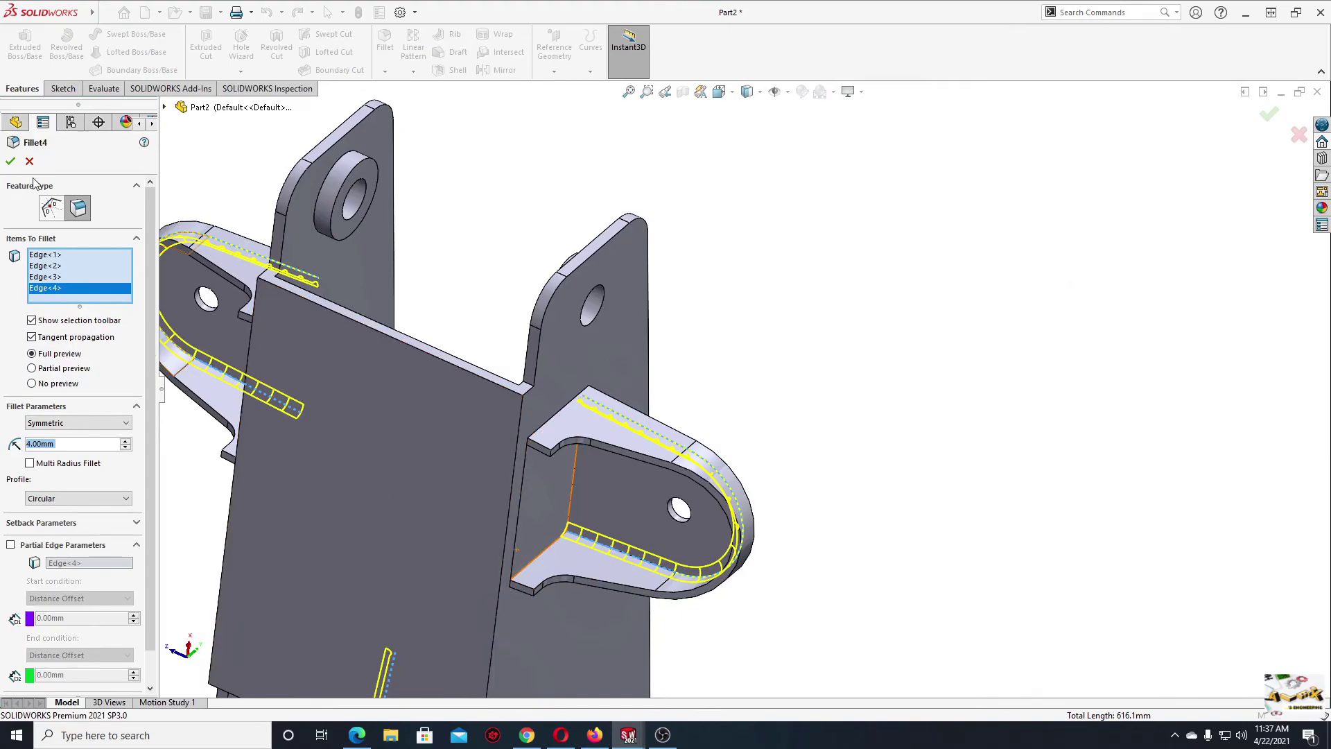
{"action": "key", "text": "Return"}
{"action": "scroll", "coordinate": [468, 256], "scroll_direction": "up", "scroll_amount": 3}
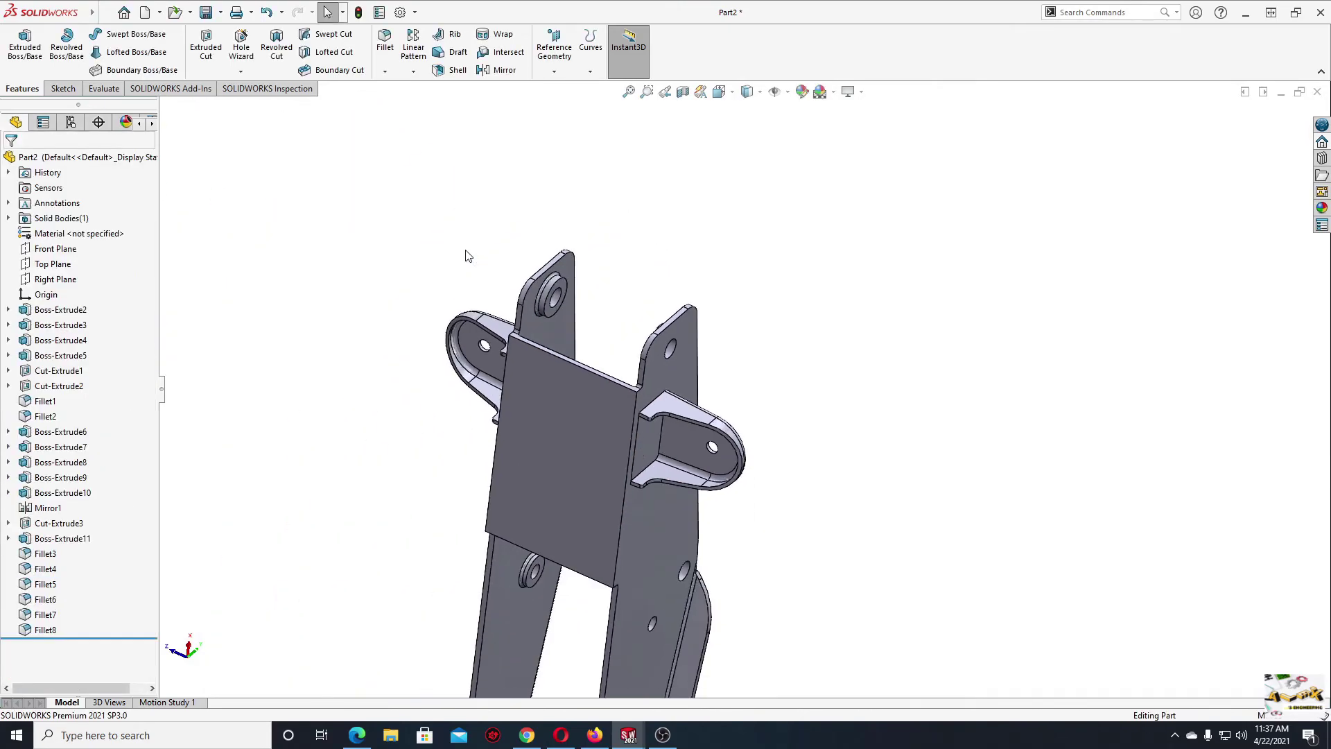
- Start a 0.6 mm × 45° chamfer and select the first three boss rim edges
{"action": "mouse_move", "coordinate": [454, 306]}
{"action": "middle_mouse_down"}
{"action": "mouse_move", "coordinate": [525, 400]}
{"action": "mouse_move", "coordinate": [433, 509]}
{"action": "middle_mouse_up"}
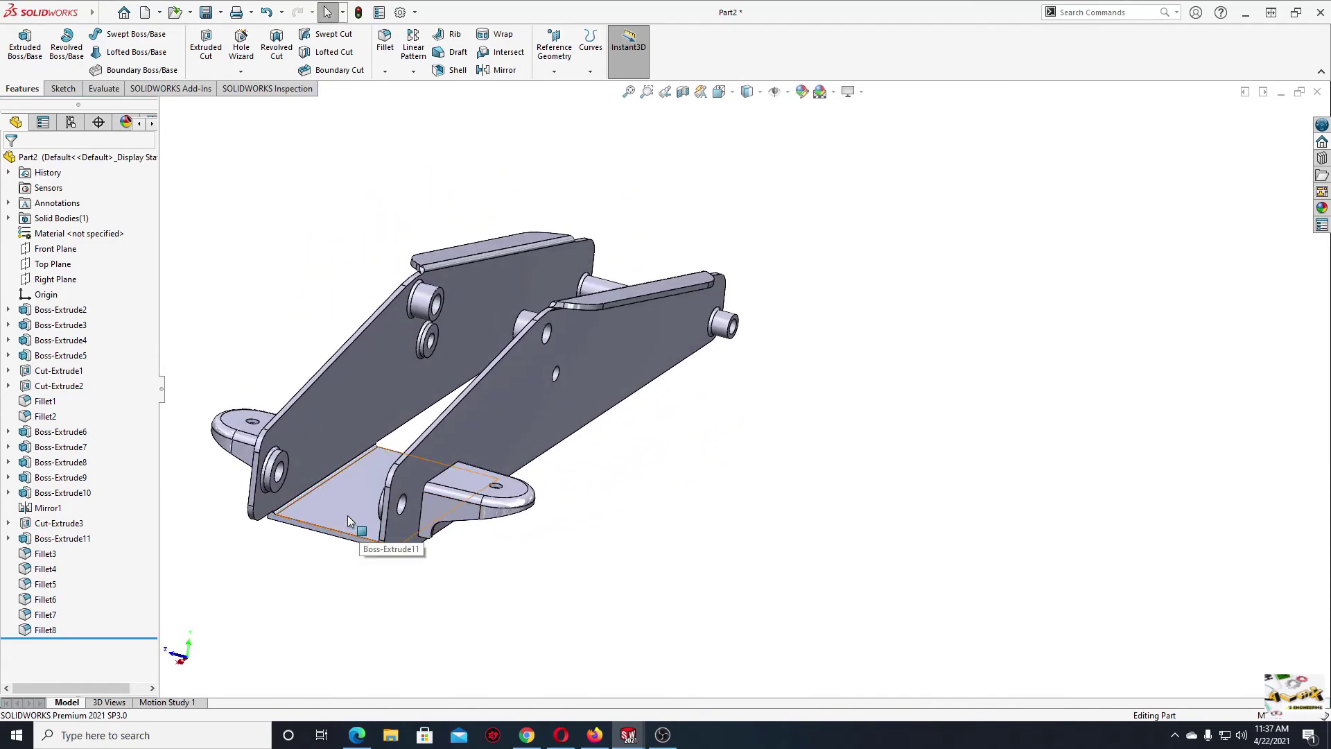
{"action": "middle_click_drag", "start_coordinate": [394, 483], "coordinate": [438, 508]}
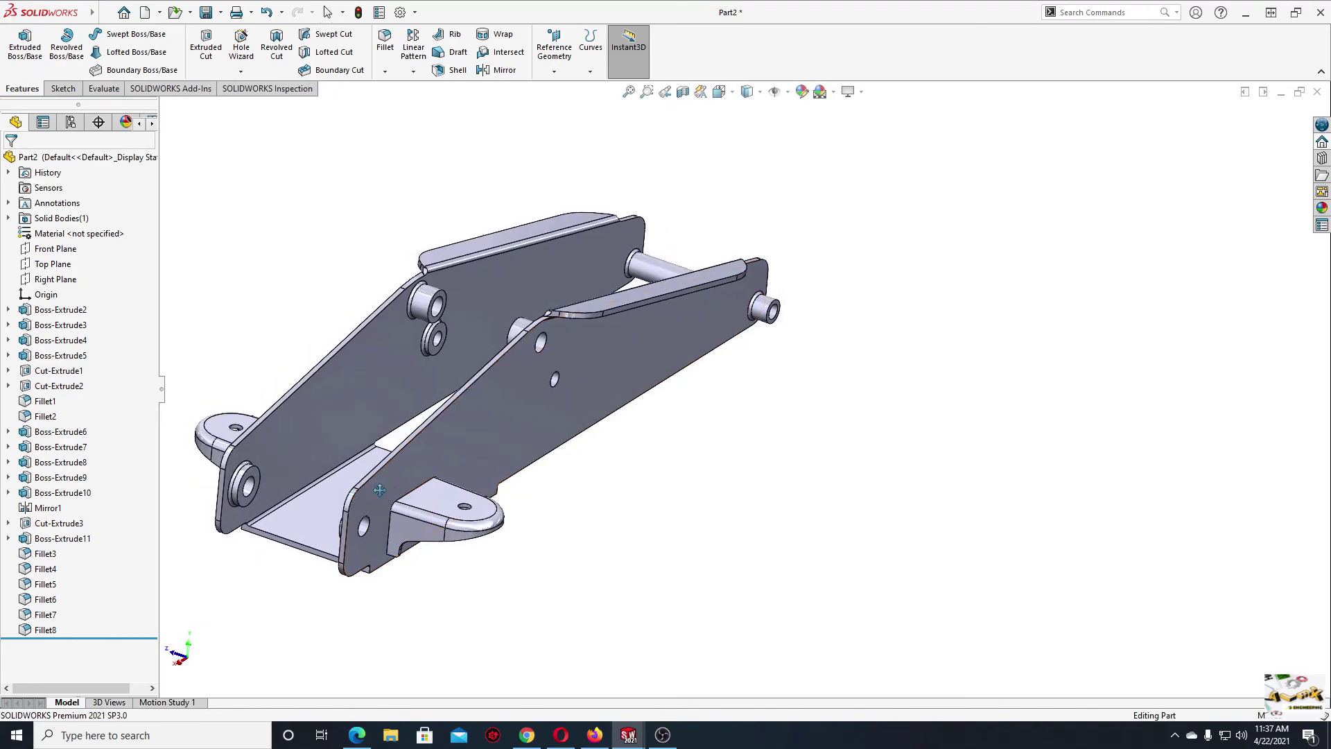
{"action": "scroll", "coordinate": [488, 524], "scroll_direction": "down", "scroll_amount": 2}
{"action": "scroll", "coordinate": [488, 524], "scroll_direction": "down", "scroll_amount": 2}
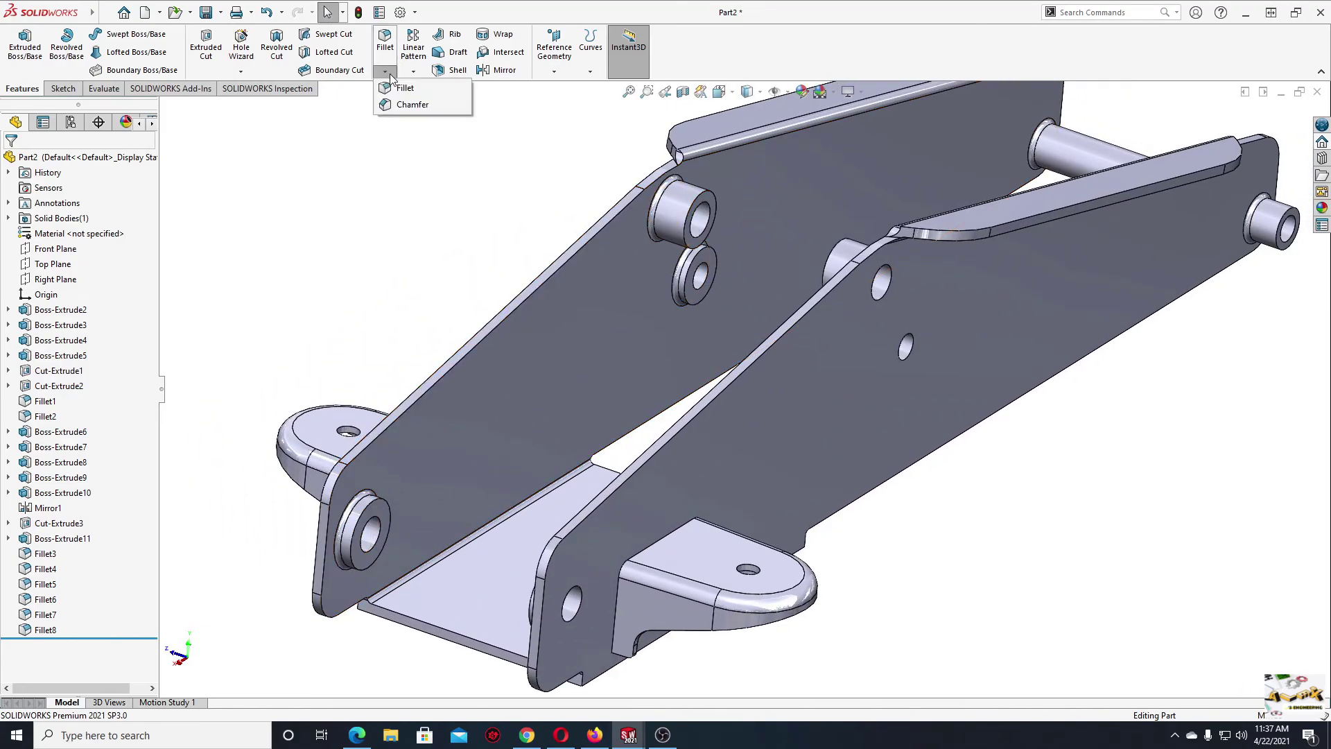
{"action": "key", "text": "c"}
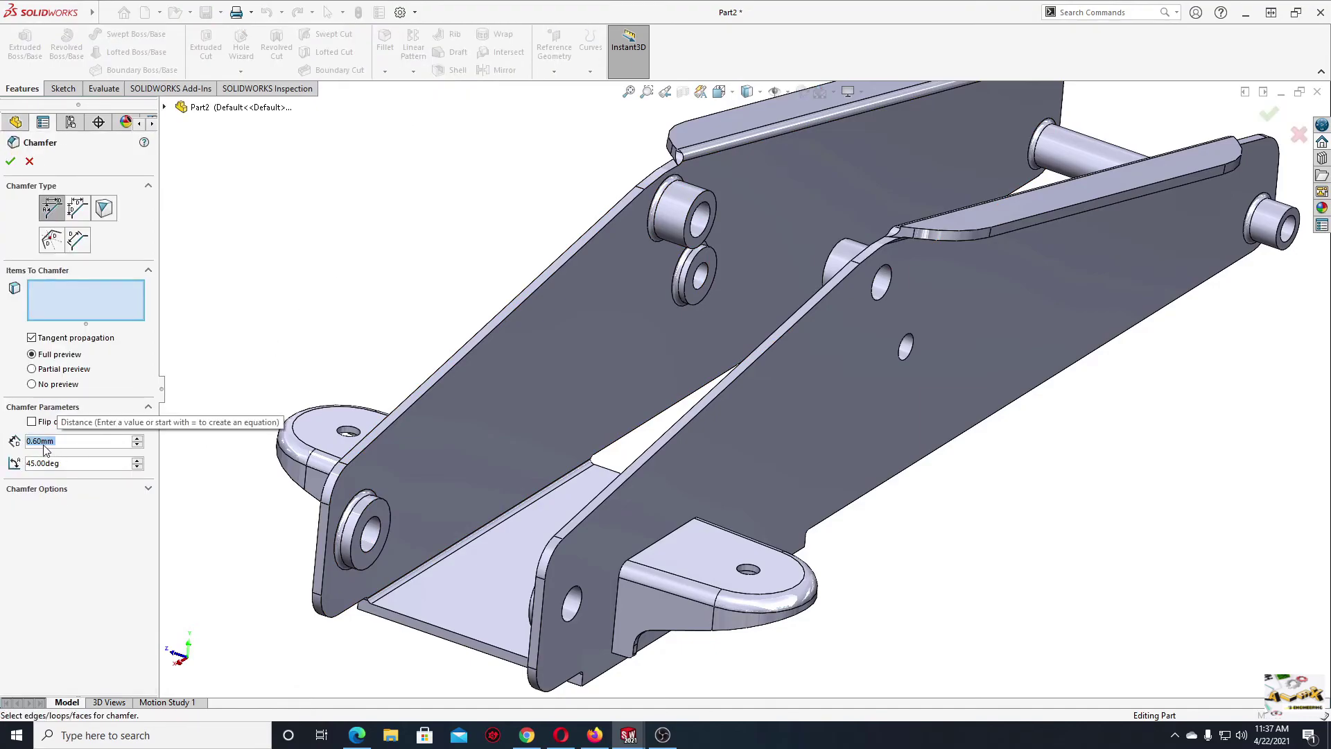
{"action": "scroll", "coordinate": [312, 526], "scroll_direction": "down", "scroll_amount": 3}
{"action": "scroll", "coordinate": [416, 527], "scroll_direction": "down", "scroll_amount": 2}
{"action": "left_click", "coordinate": [429, 513]}
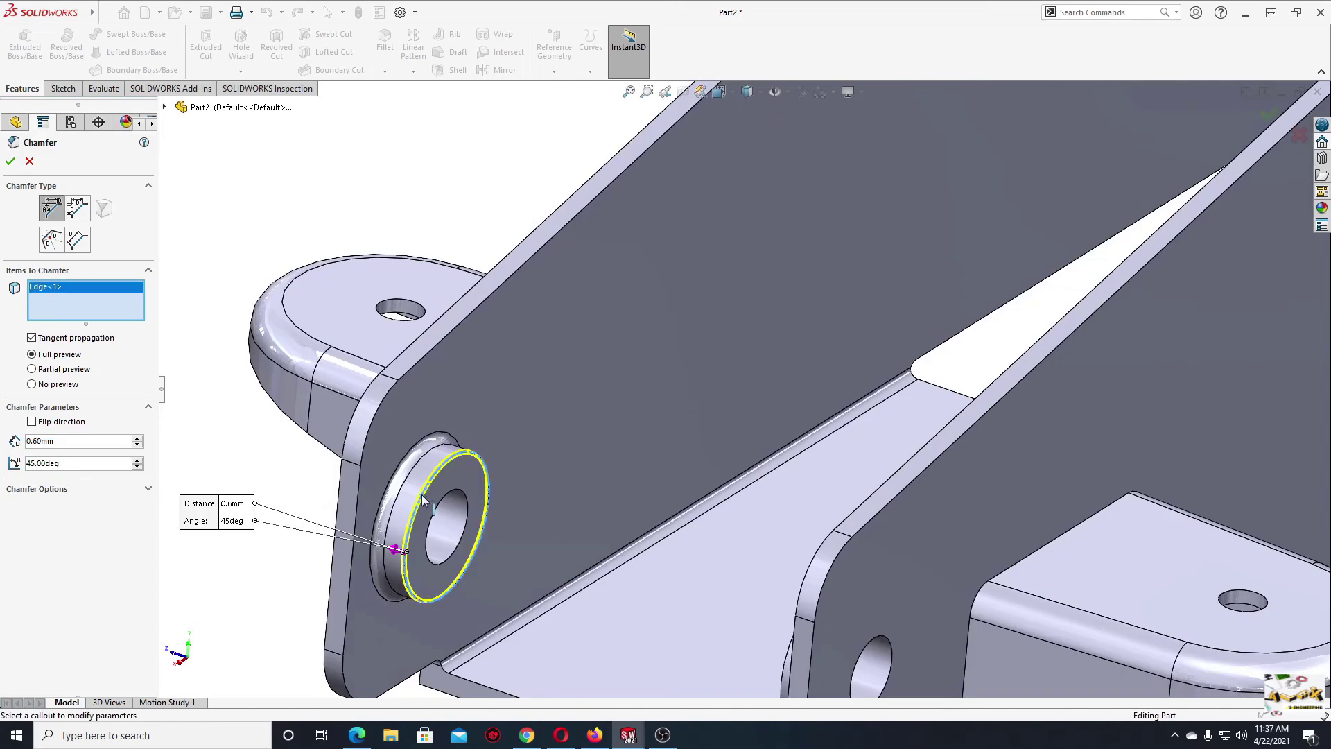
{"action": "scroll", "coordinate": [479, 591], "scroll_direction": "up", "scroll_amount": 2}
{"action": "middle_click_drag", "start_coordinate": [479, 591], "coordinate": [746, 308], "text": "ctrl"}
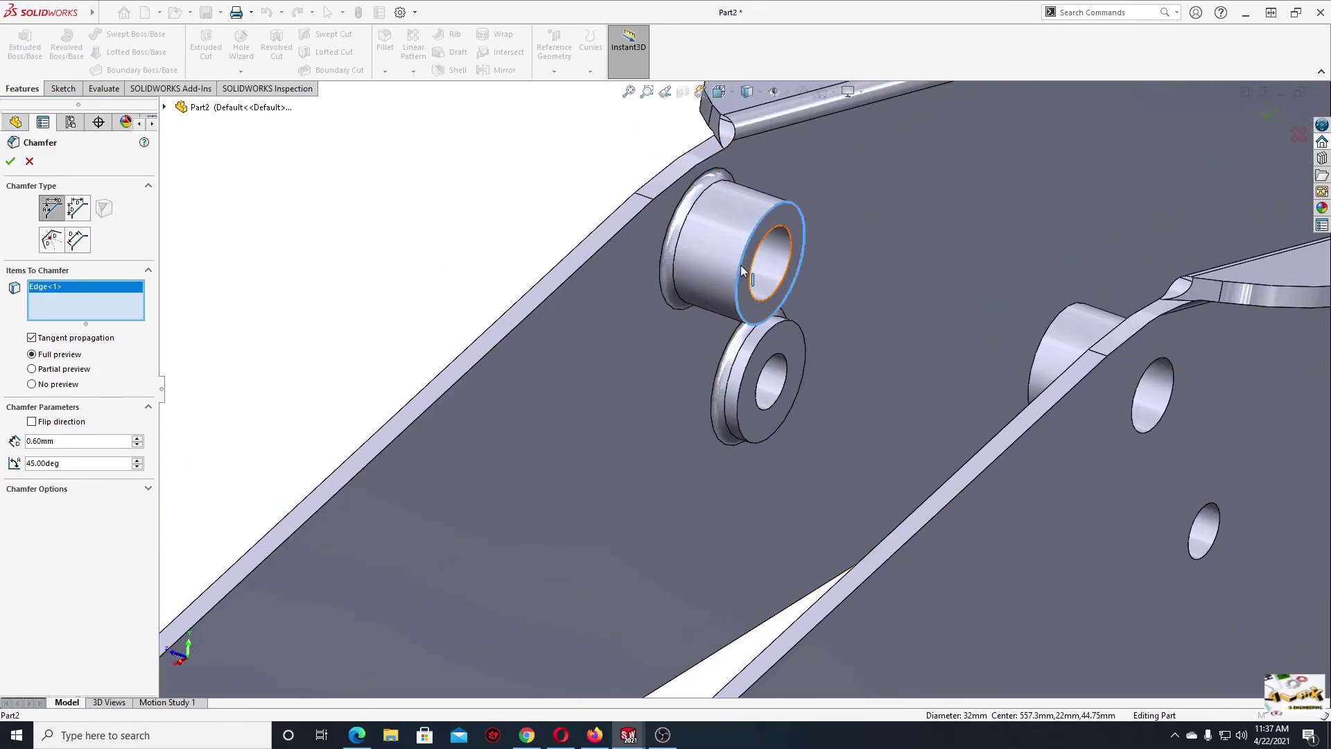
{"action": "left_click", "coordinate": [742, 270]}
{"action": "left_click", "coordinate": [748, 370]}
- Add three far-side hole and boss edges and apply Chamfer1
{"action": "middle_click_drag", "start_coordinate": [847, 408], "coordinate": [342, 291]}
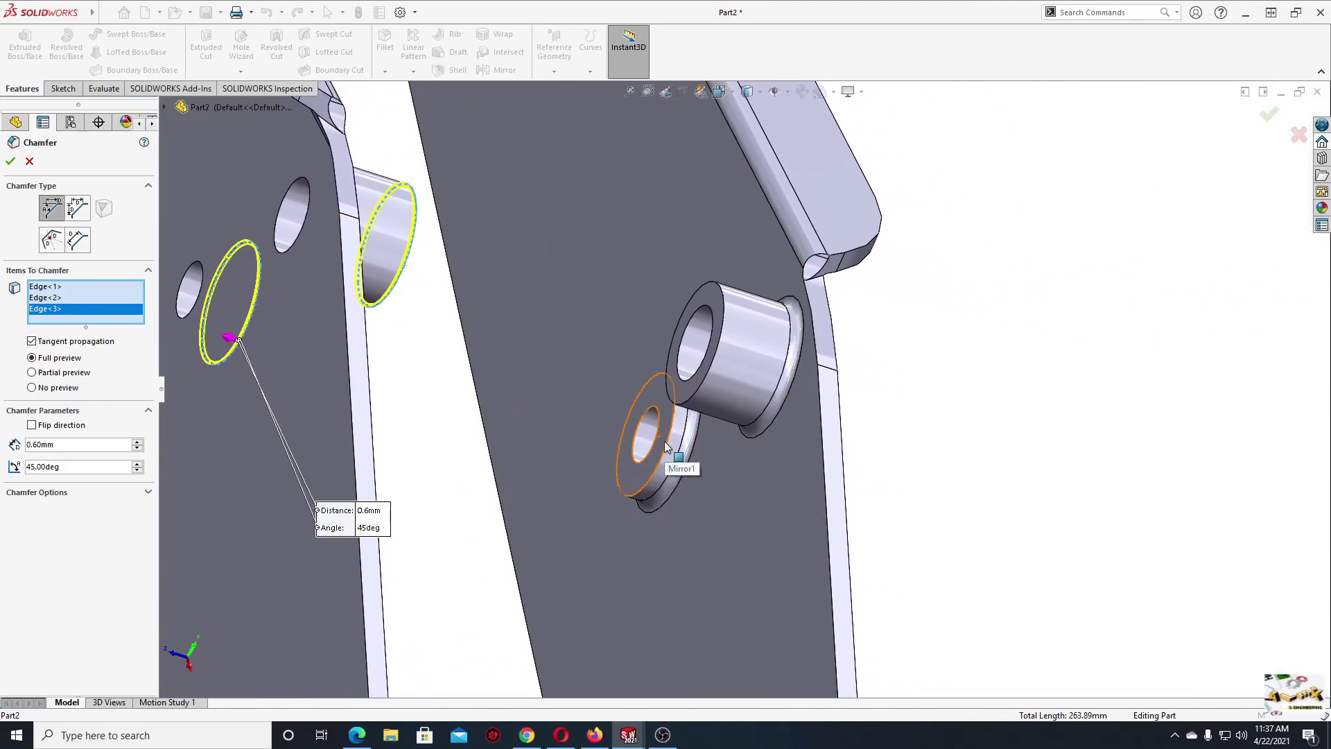
{"action": "left_click", "coordinate": [668, 449]}
{"action": "left_click", "coordinate": [700, 394]}
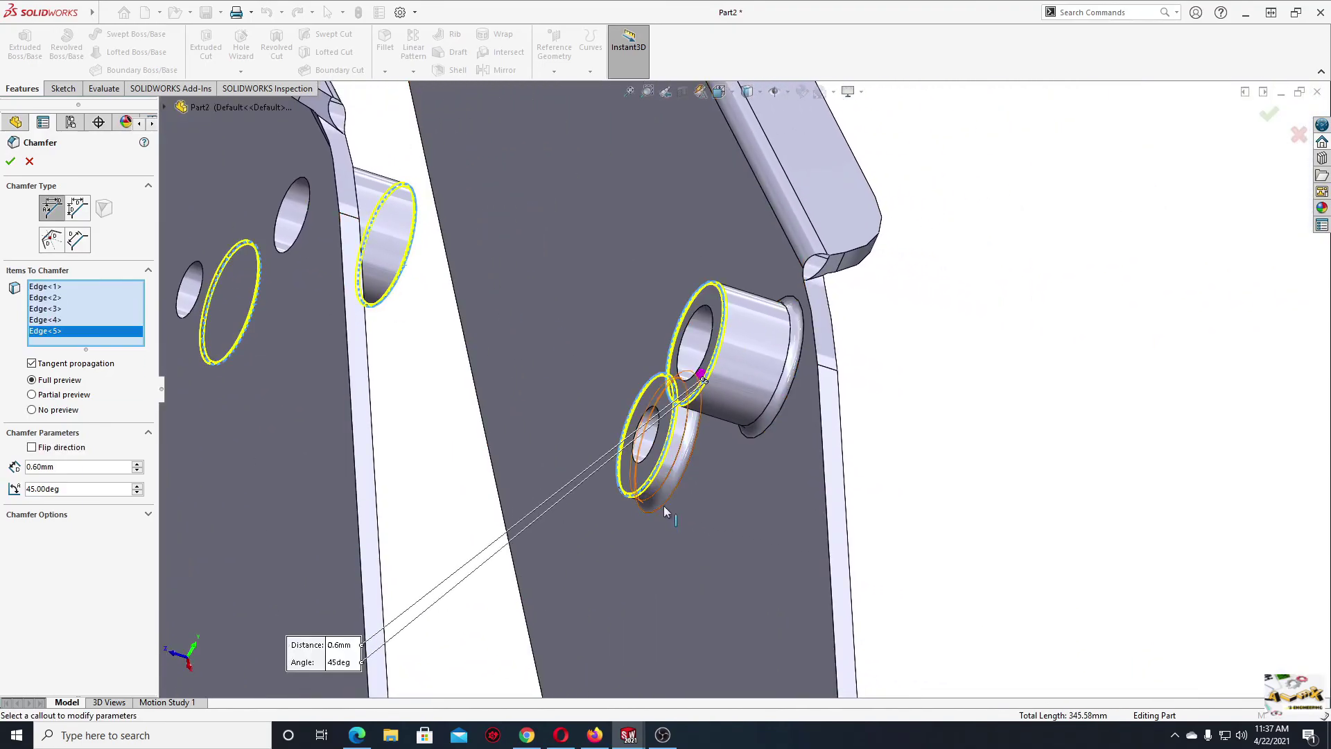
{"action": "middle_click_drag", "start_coordinate": [668, 511], "coordinate": [468, 320]}
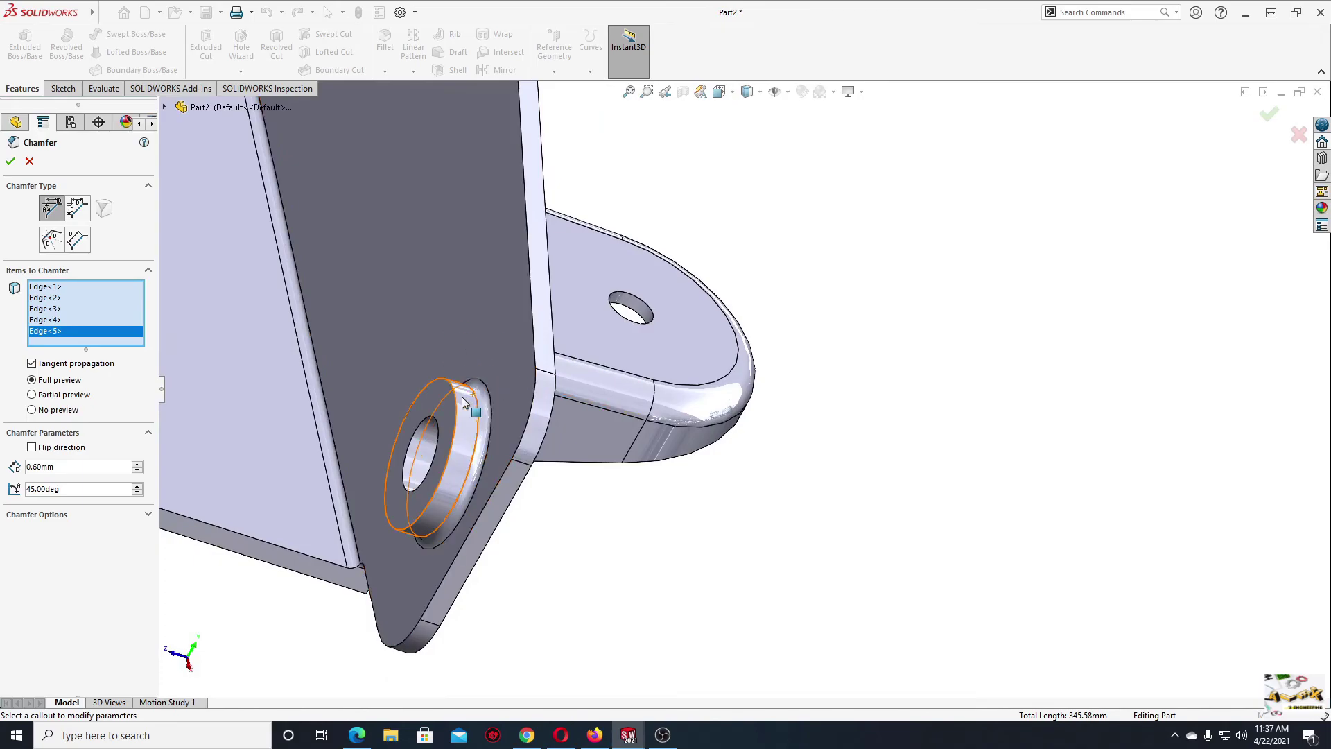
{"action": "left_click", "coordinate": [458, 404]}
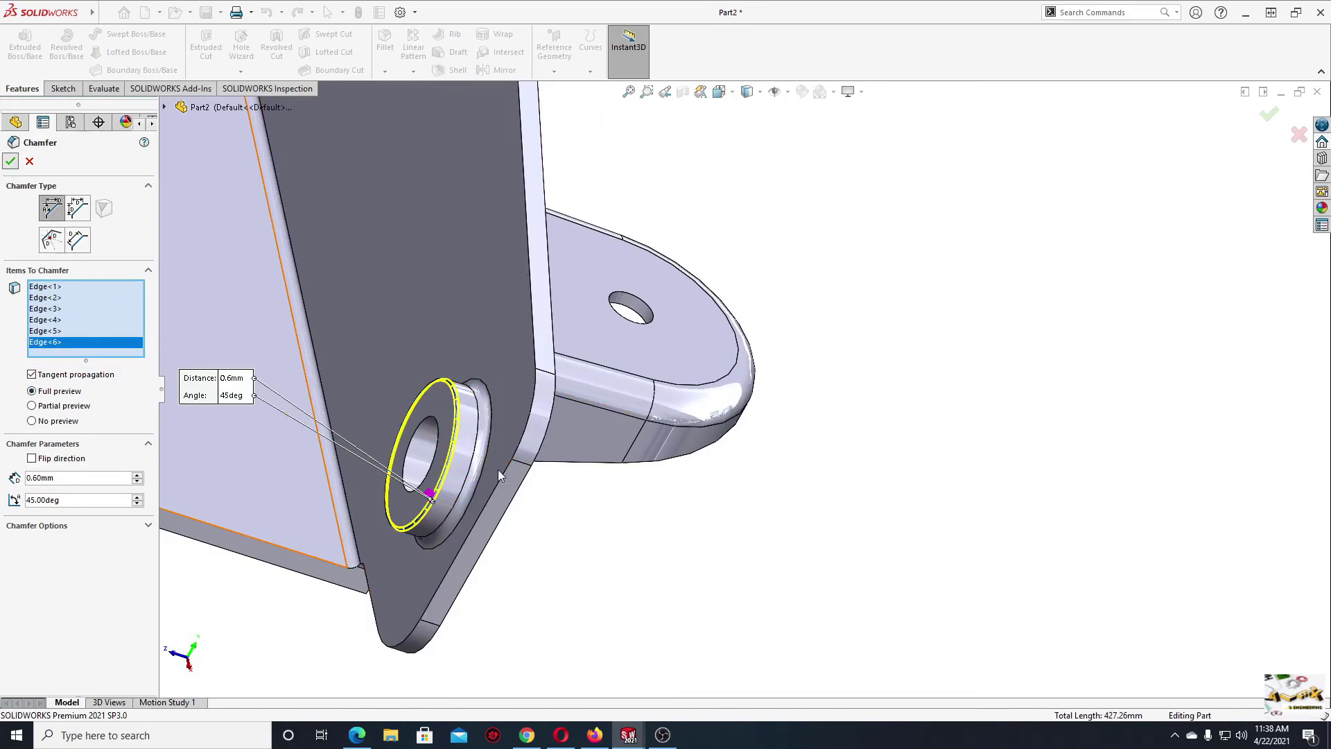
{"action": "key", "text": "Return"}
{"action": "mouse_move", "coordinate": [601, 570]}
{"action": "middle_mouse_down"}
{"action": "mouse_move", "coordinate": [621, 639]}
{"action": "mouse_move", "coordinate": [559, 544]}
{"action": "mouse_move", "coordinate": [535, 577]}
{"action": "mouse_move", "coordinate": [426, 577]}
{"action": "middle_mouse_up"}
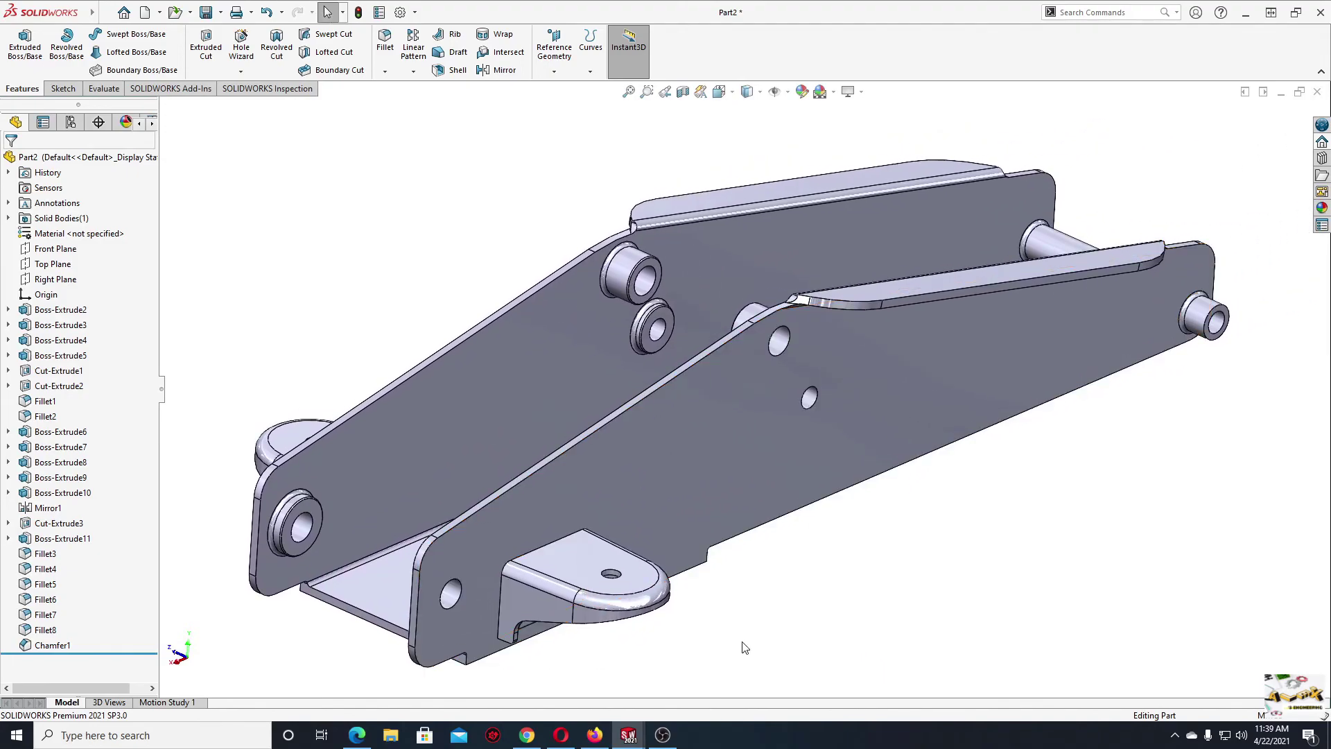
- Fillet the two lower base-plate edges under the lug bracket at 6.5 mm, creating Fillet9
{"action": "middle_click_drag", "start_coordinate": [737, 654], "coordinate": [798, 447]}
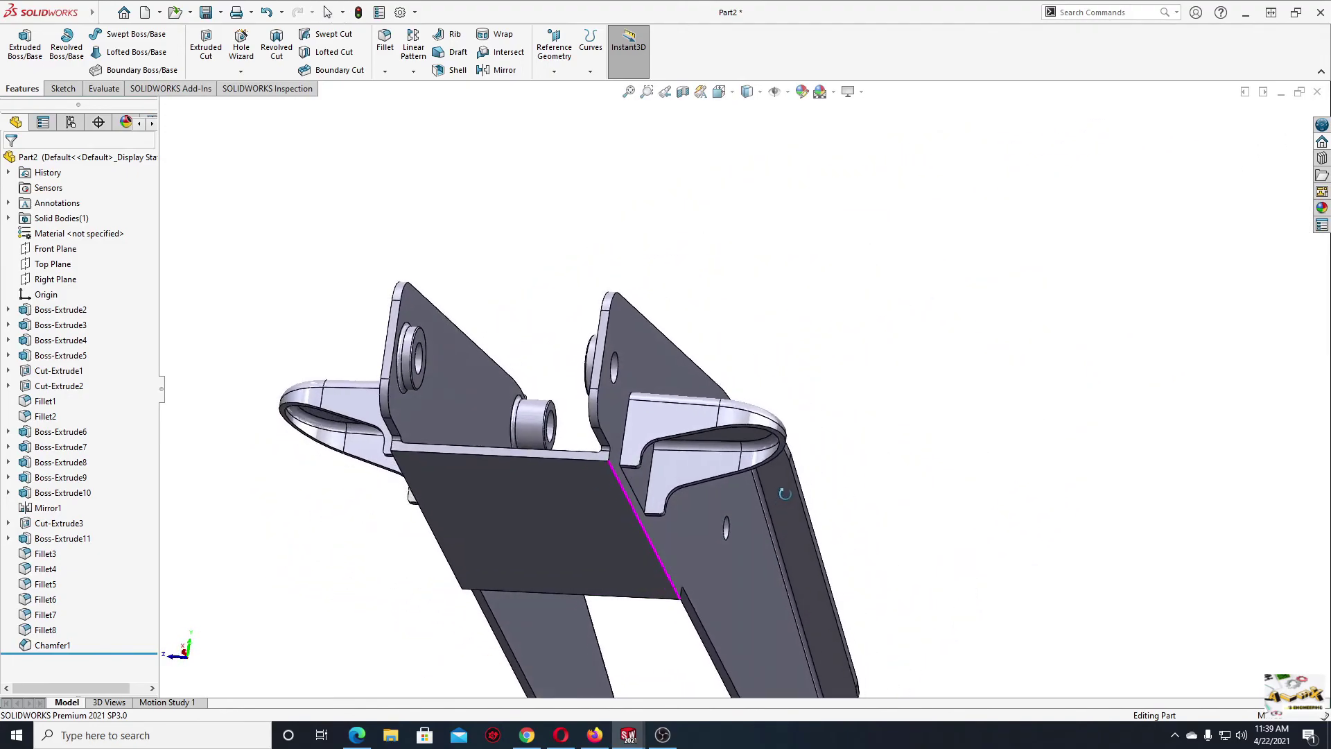
{"action": "left_click", "coordinate": [390, 55]}
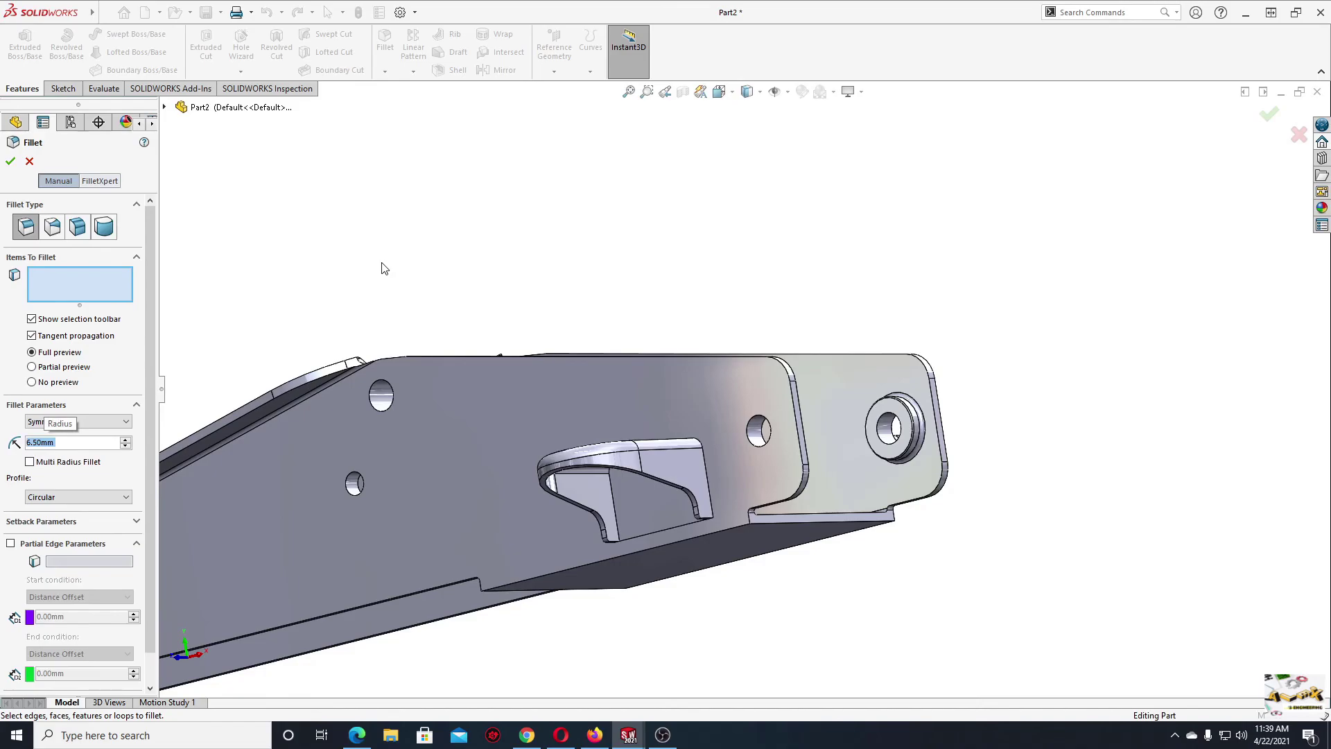
{"action": "scroll", "coordinate": [775, 532], "scroll_direction": "down", "scroll_amount": 3}
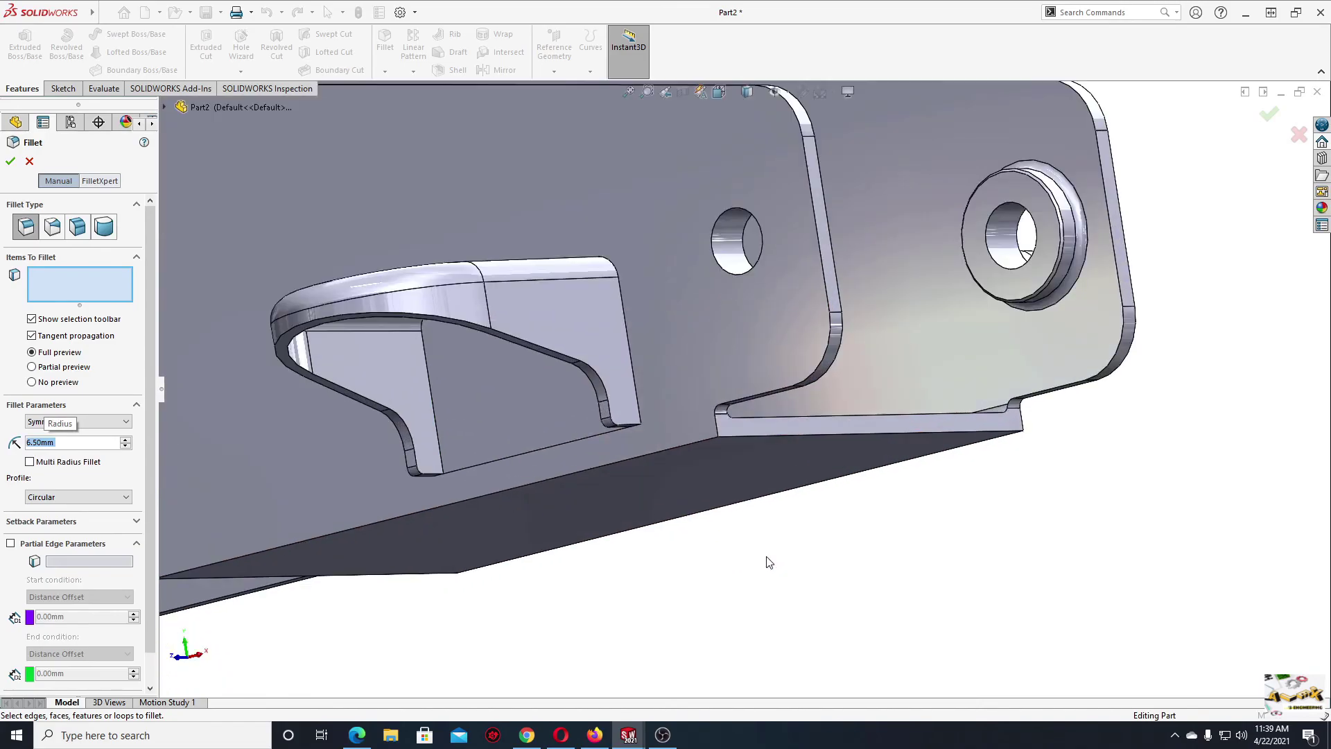
{"action": "left_click", "coordinate": [687, 447]}
{"action": "middle_click_drag", "start_coordinate": [692, 455], "coordinate": [616, 459]}
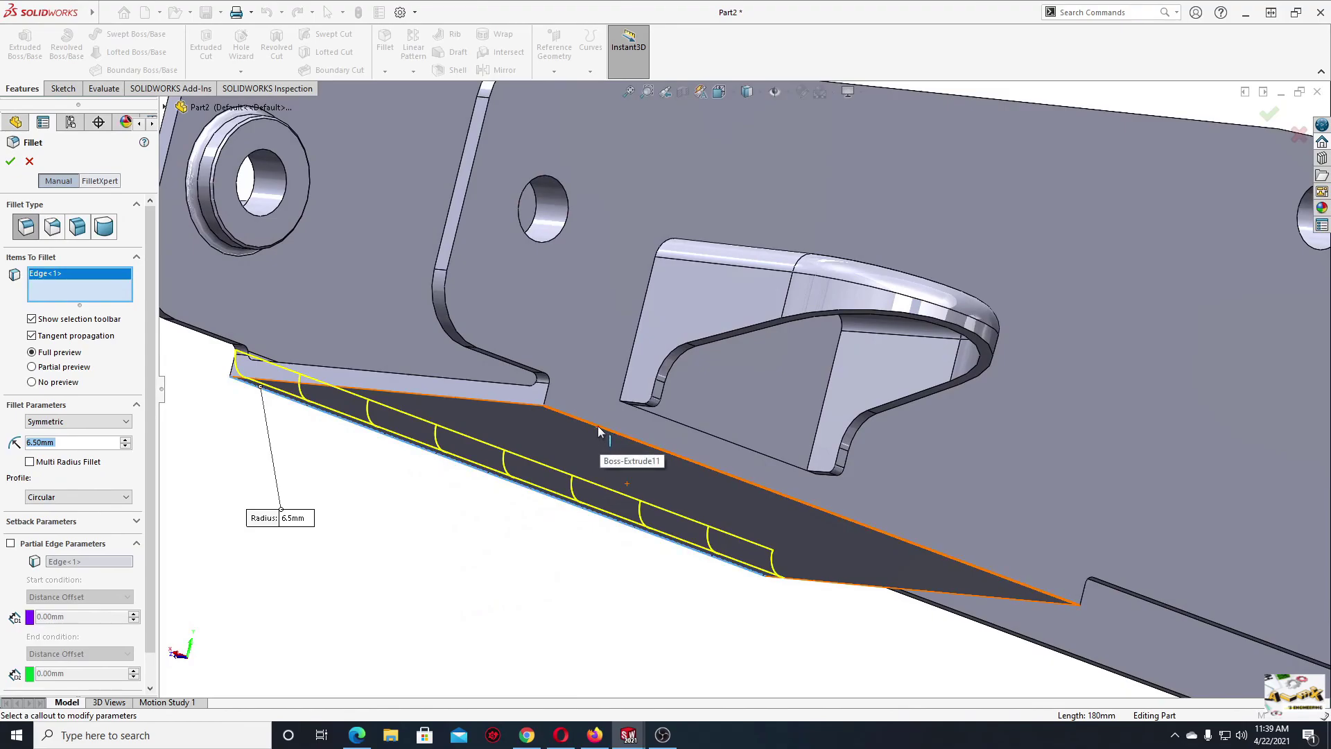
{"action": "left_click", "coordinate": [599, 430]}
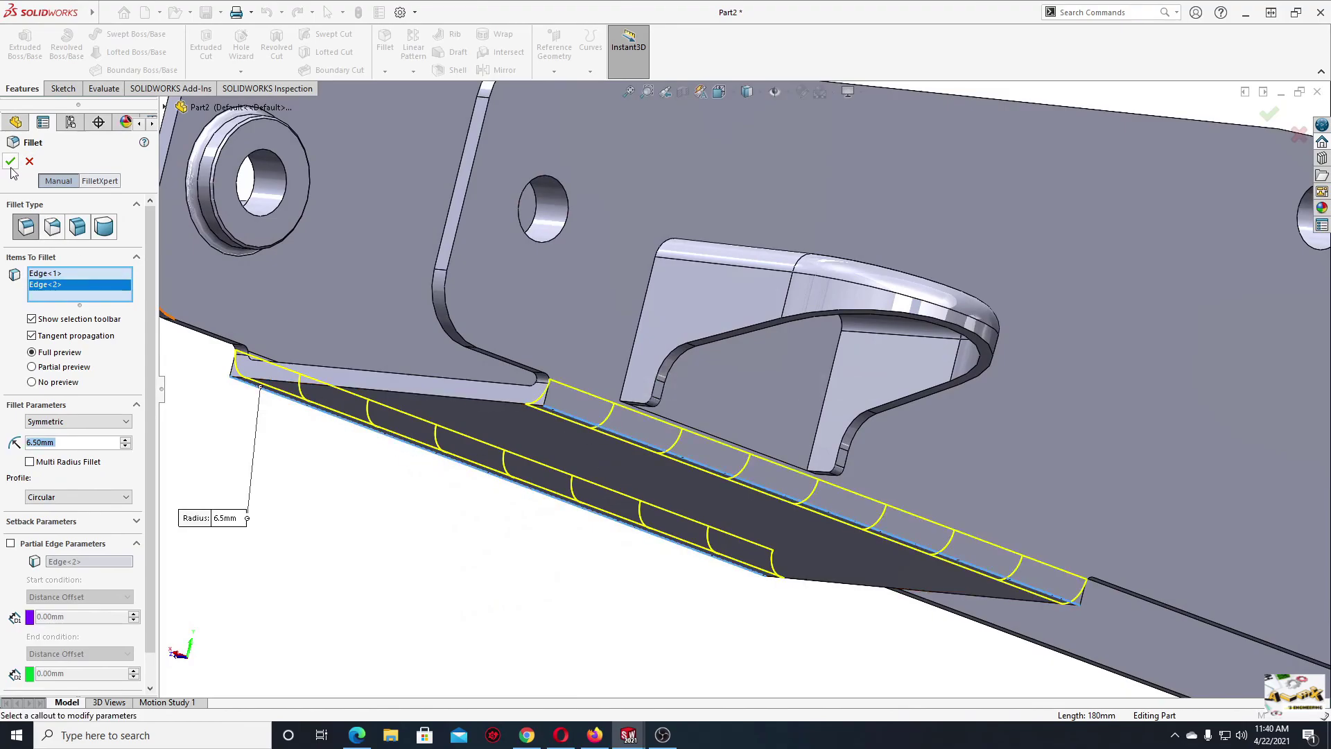
{"action": "scroll", "coordinate": [399, 527], "scroll_direction": "up", "scroll_amount": 3}
{"action": "mouse_move", "coordinate": [429, 513]}
{"action": "middle_mouse_down"}
{"action": "mouse_move", "coordinate": [559, 481]}
{"action": "mouse_move", "coordinate": [728, 508]}
{"action": "mouse_move", "coordinate": [622, 505]}
{"action": "mouse_move", "coordinate": [813, 357]}
{"action": "mouse_move", "coordinate": [642, 510]}
{"action": "mouse_move", "coordinate": [762, 551]}
{"action": "middle_mouse_up"}
{"action": "scroll", "coordinate": [763, 551], "scroll_direction": "up", "scroll_amount": 3}
{"action": "mouse_move", "coordinate": [853, 460]}
{"action": "middle_mouse_down"}
{"action": "mouse_move", "coordinate": [720, 584]}
{"action": "mouse_move", "coordinate": [539, 611]}
{"action": "mouse_move", "coordinate": [548, 635]}
{"action": "middle_mouse_up"}
{"action": "scroll", "coordinate": [621, 580], "scroll_direction": "down", "scroll_amount": 2}
{"action": "scroll", "coordinate": [623, 568], "scroll_direction": "down", "scroll_amount": 2}
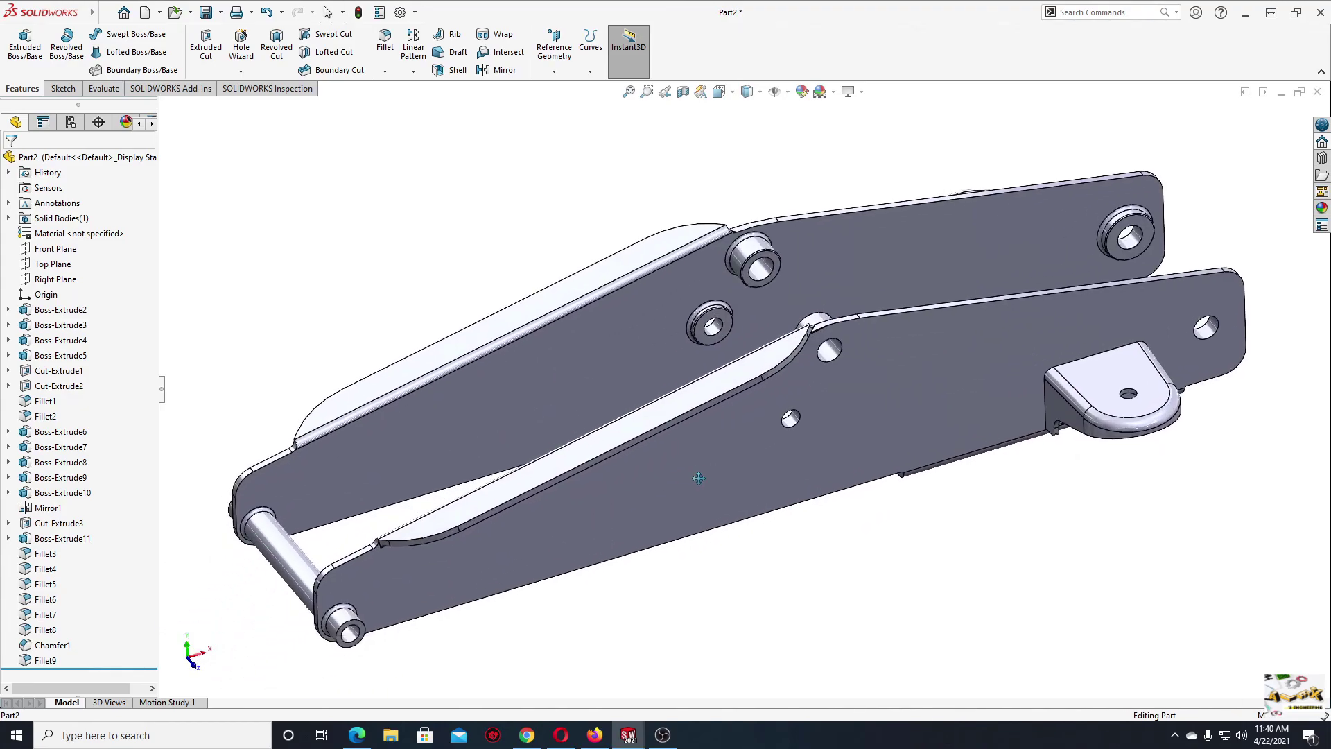
{"action": "scroll", "coordinate": [658, 520], "scroll_direction": "down", "scroll_amount": 2}
{"action": "mouse_move", "coordinate": [885, 468]}
{"action": "middle_mouse_down"}
{"action": "mouse_move", "coordinate": [771, 532]}
{"action": "mouse_move", "coordinate": [817, 460]}
{"action": "mouse_move", "coordinate": [802, 378]}
{"action": "mouse_move", "coordinate": [722, 461]}
{"action": "mouse_move", "coordinate": [701, 520]}
{"action": "mouse_move", "coordinate": [865, 446]}
{"action": "middle_mouse_up"}
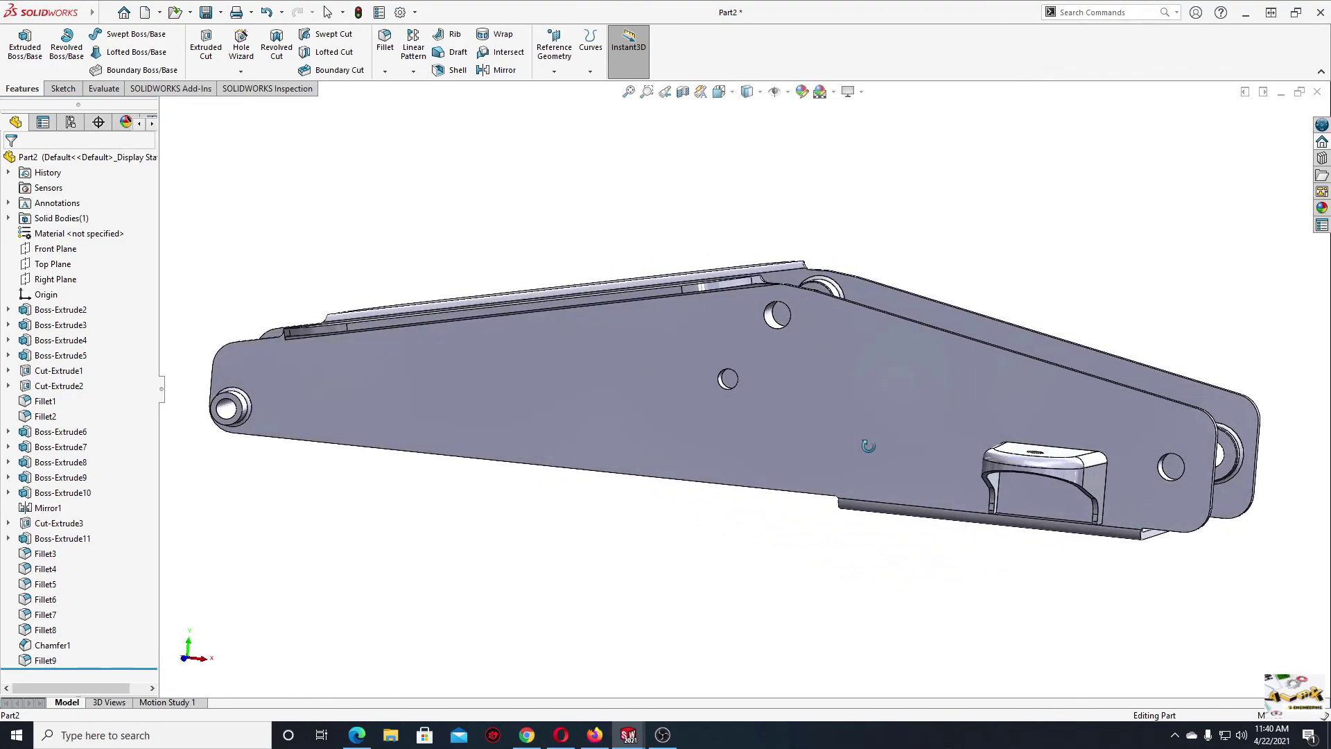